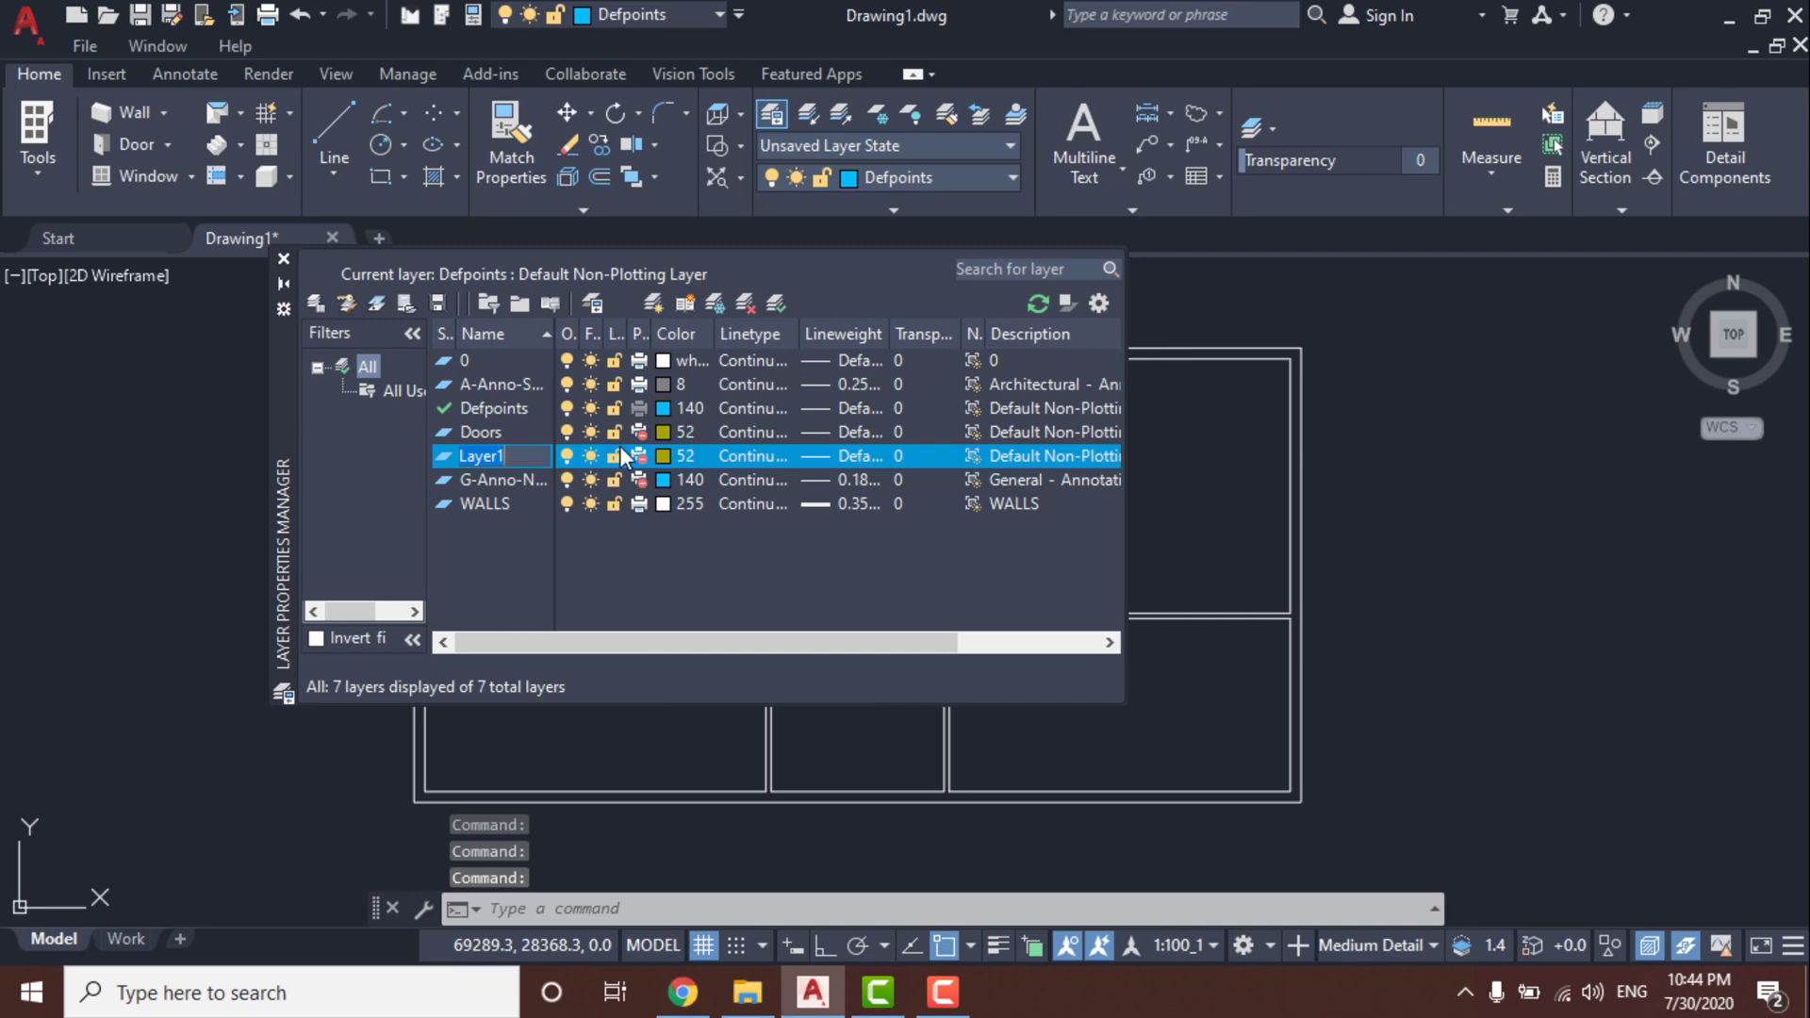
Name the new layer Windows, assign it the orange index color 30, and close the layer manager.
text(dows)
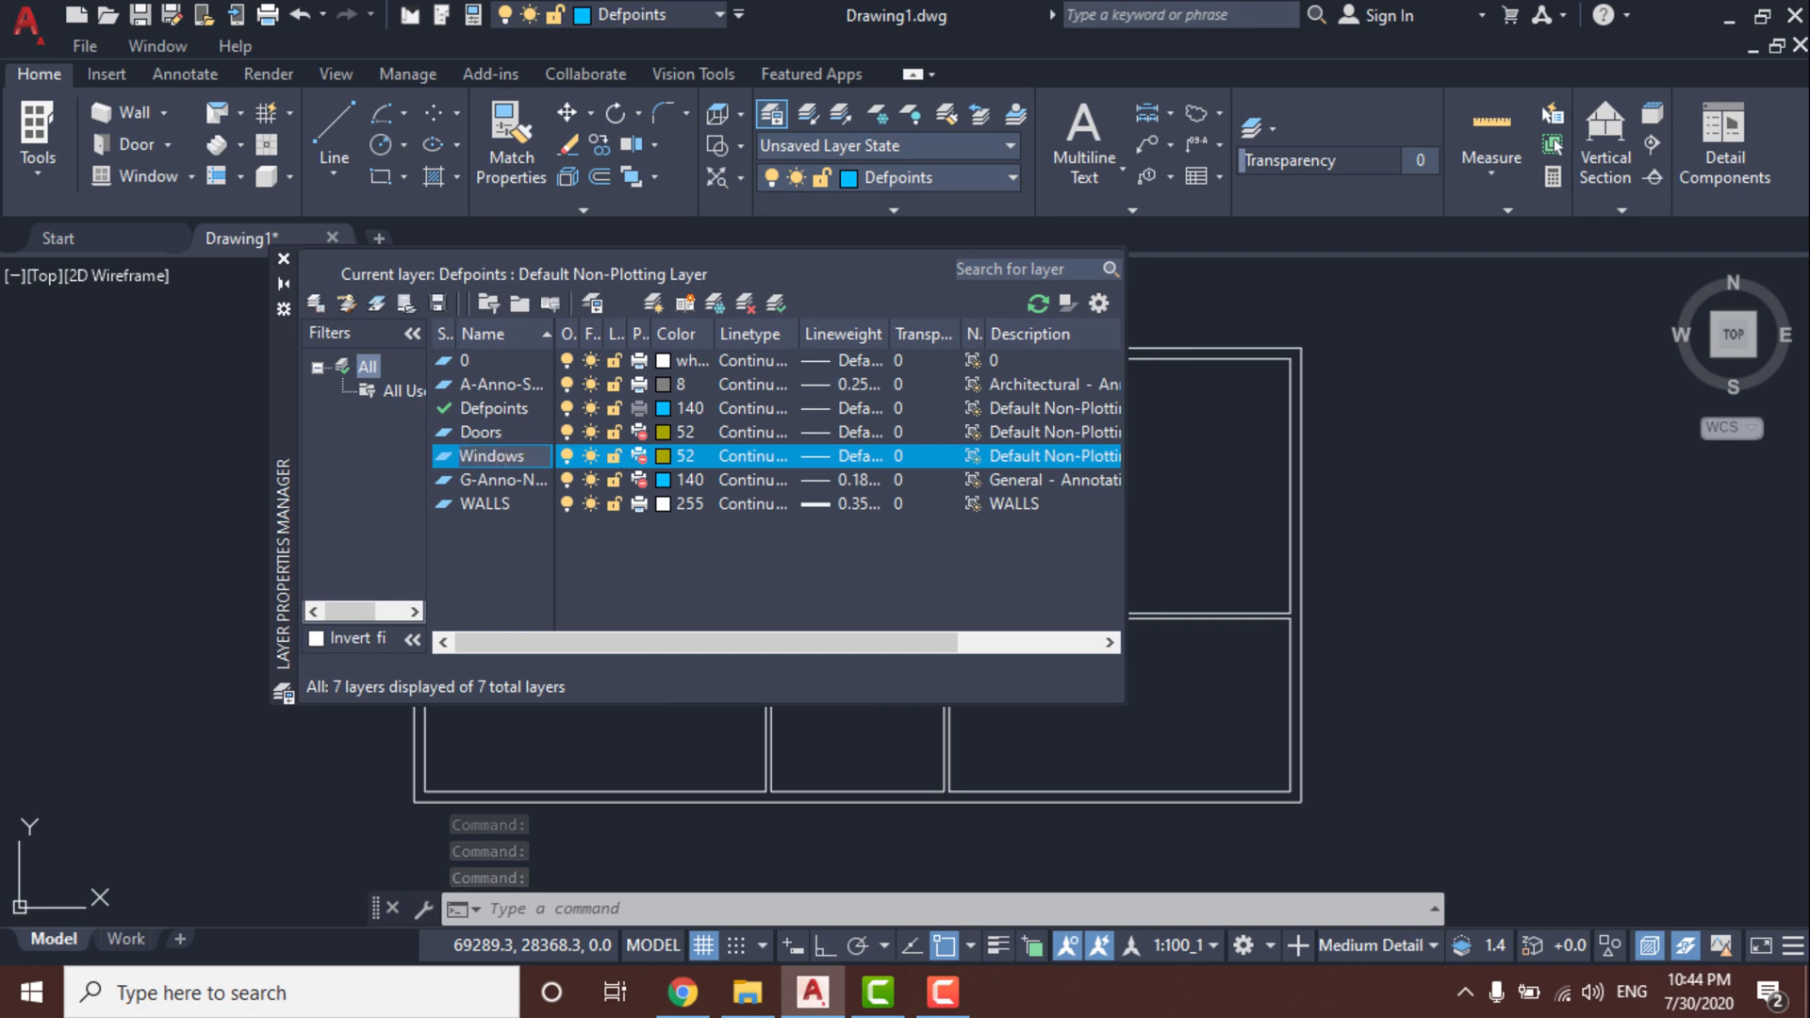
click(662, 456)
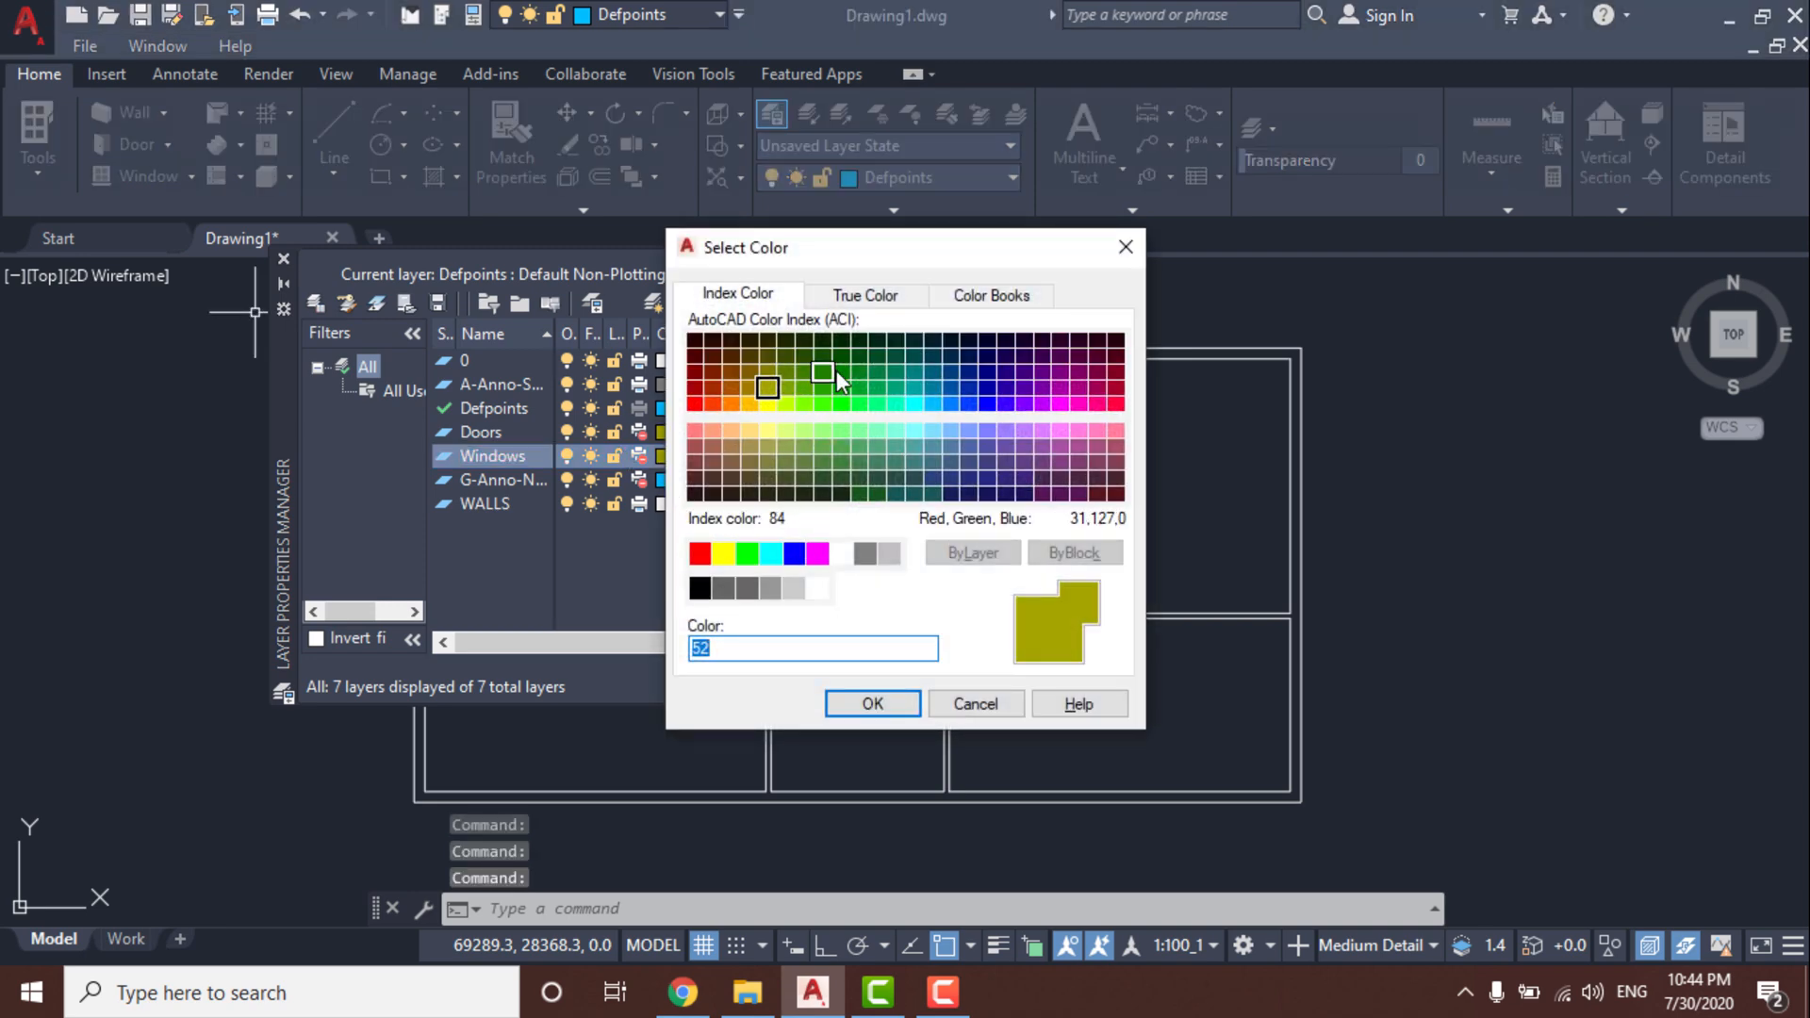
click(732, 404)
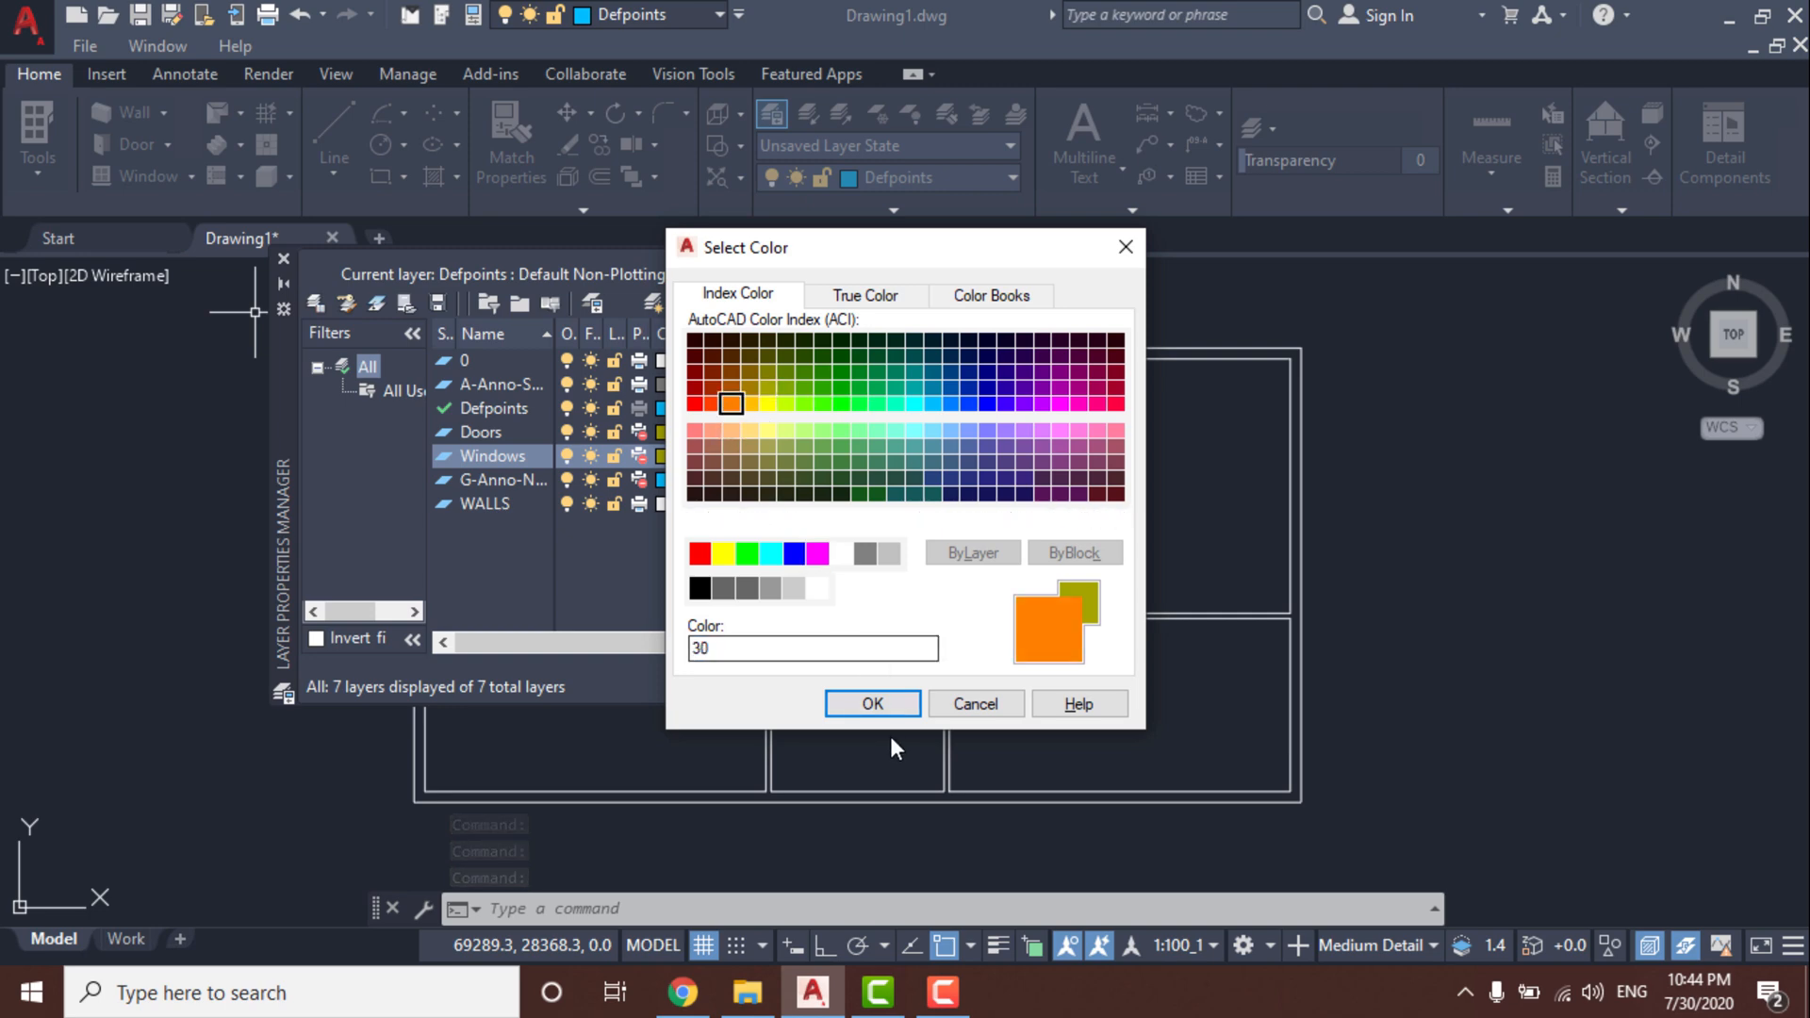
click(872, 703)
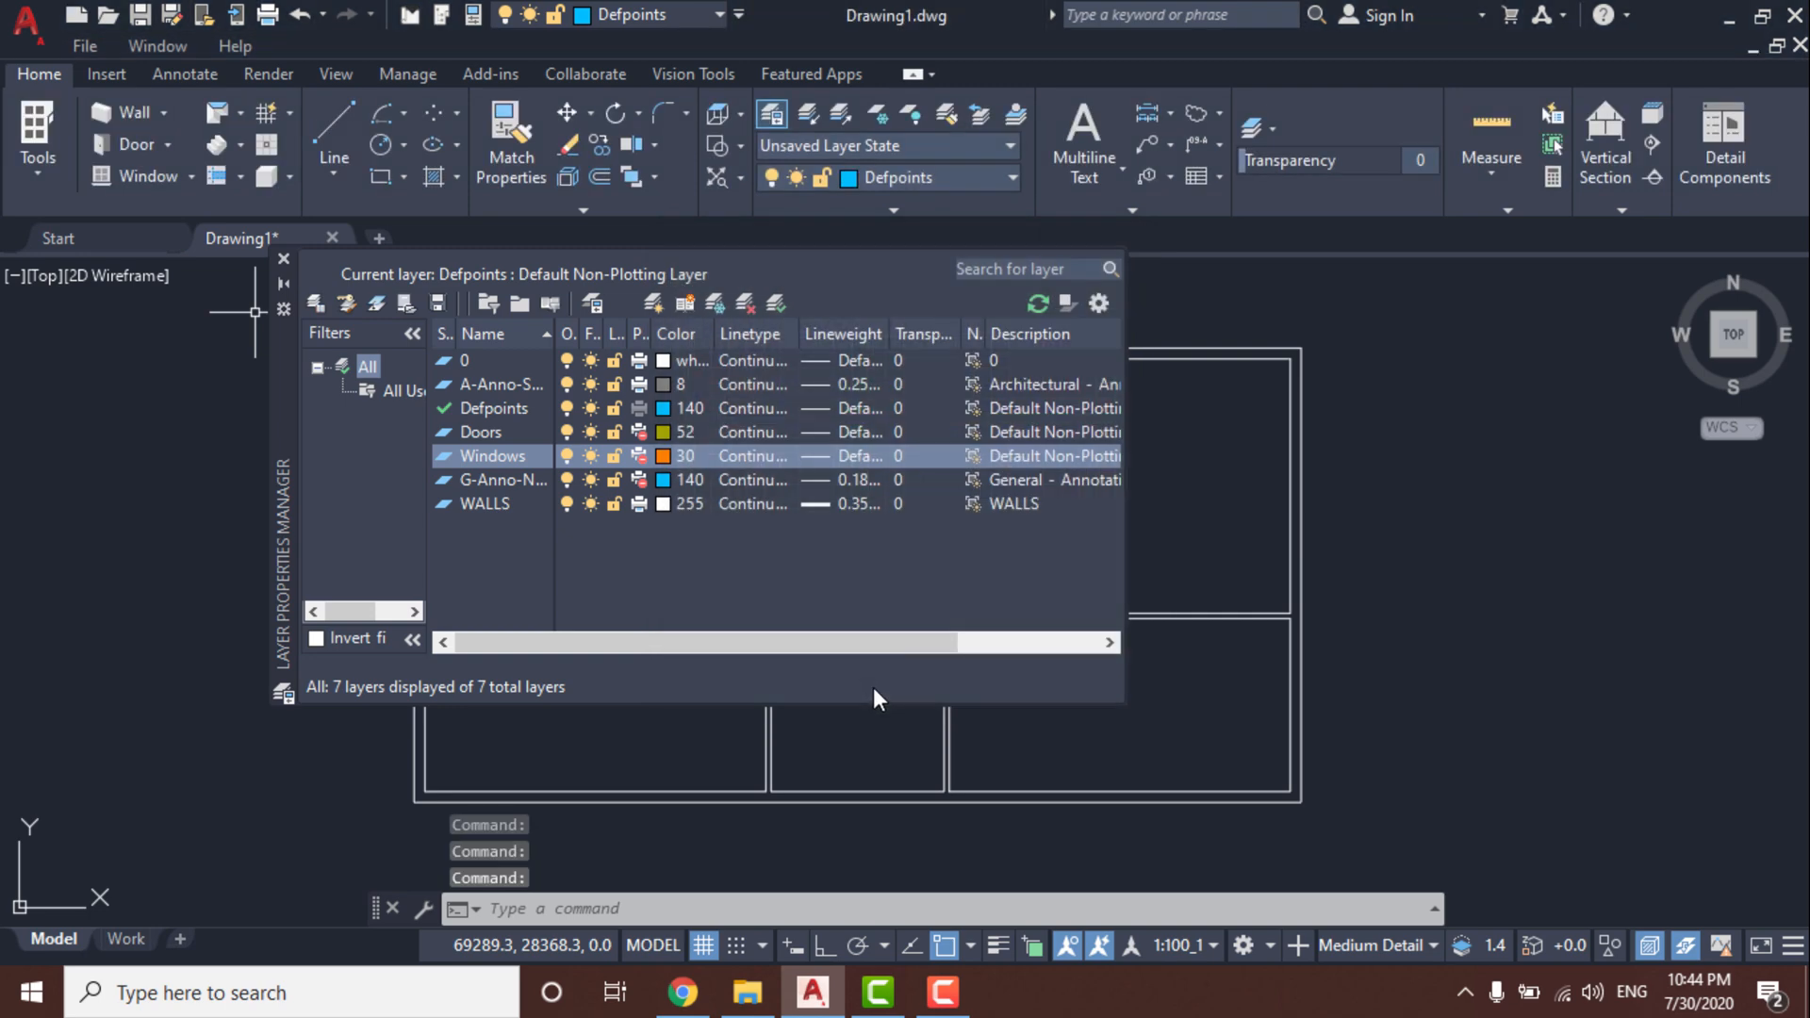
click(282, 261)
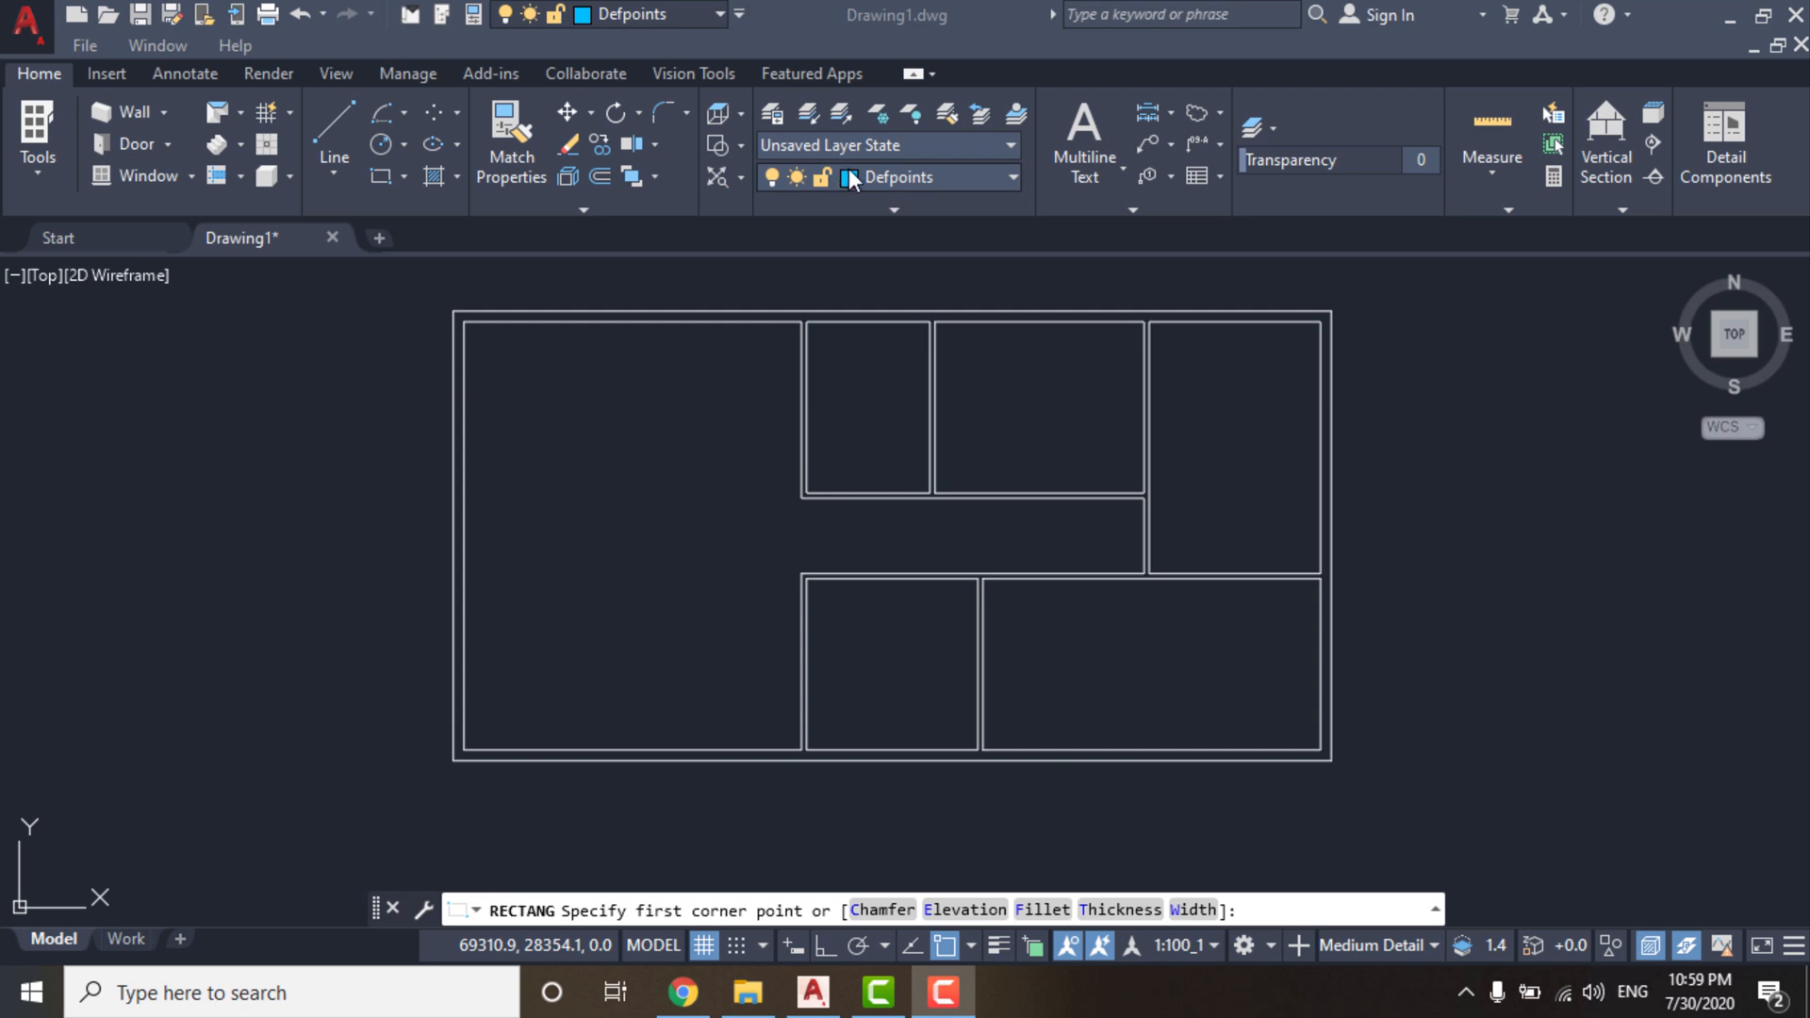
Make Doors the current layer and draw a door leaf rectangle, length 0.05 and width 1, outside the floor plan.
click(901, 178)
click(888, 301)
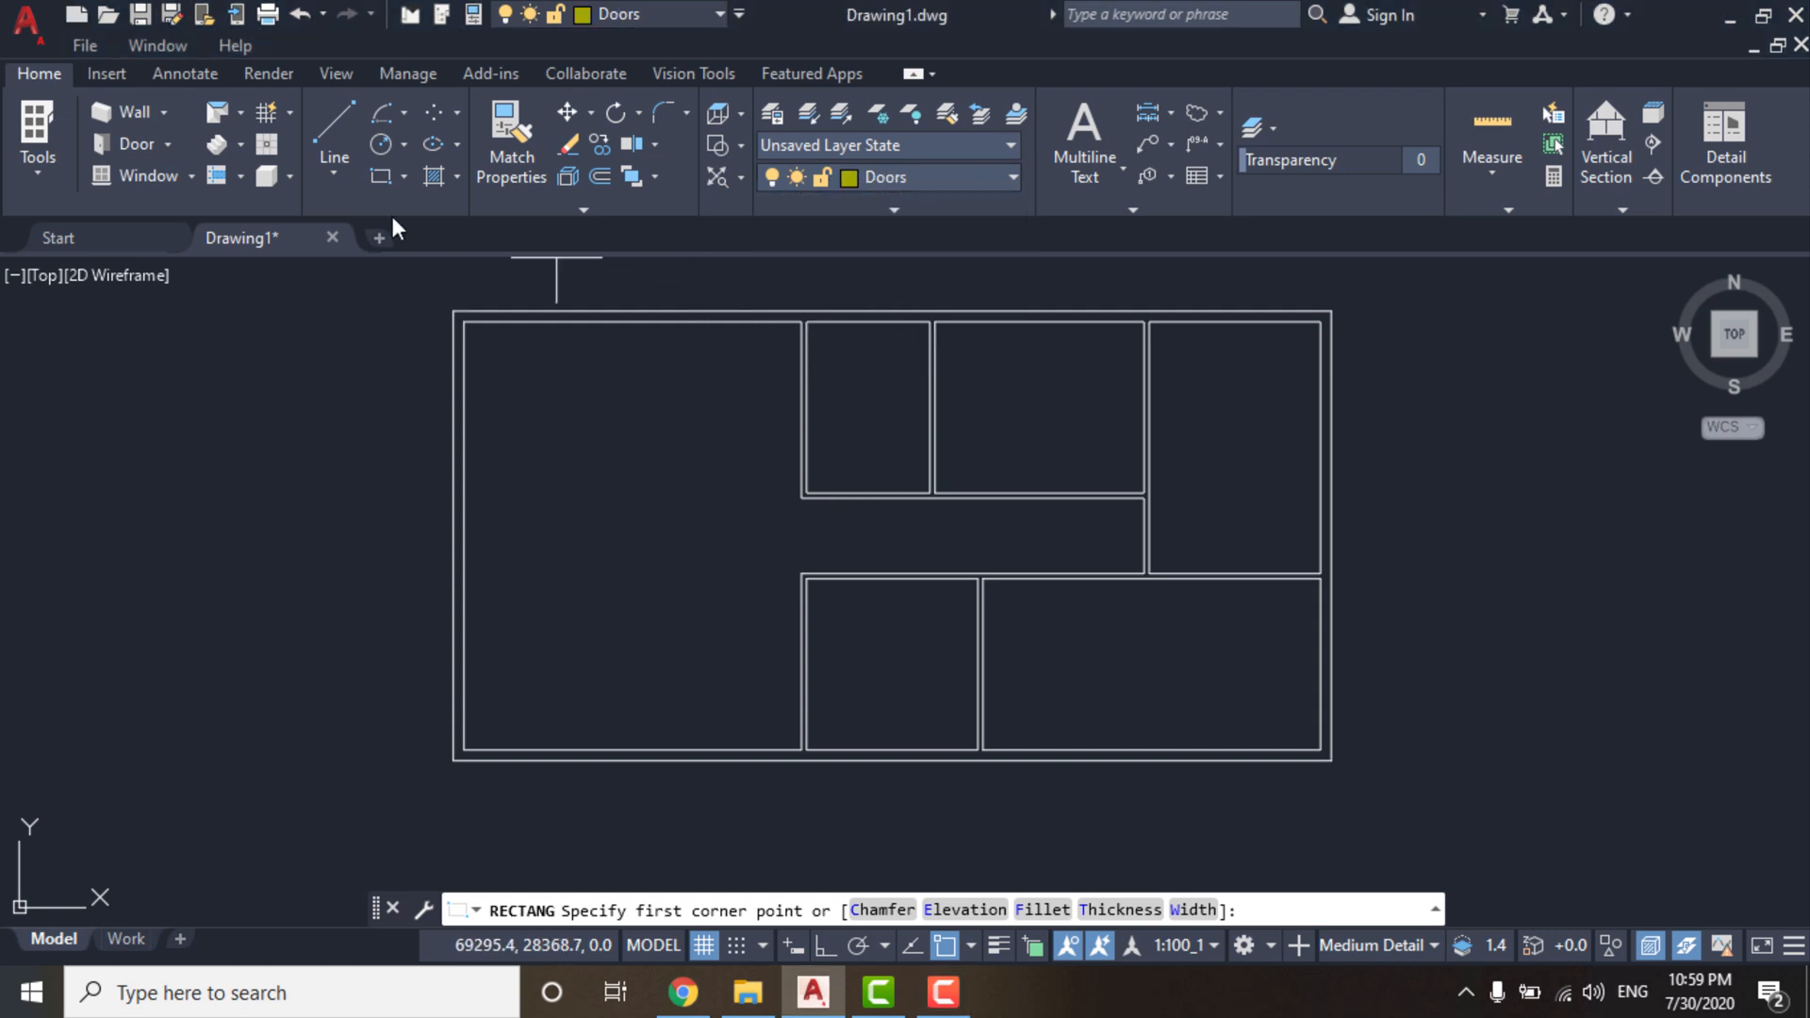
click(386, 173)
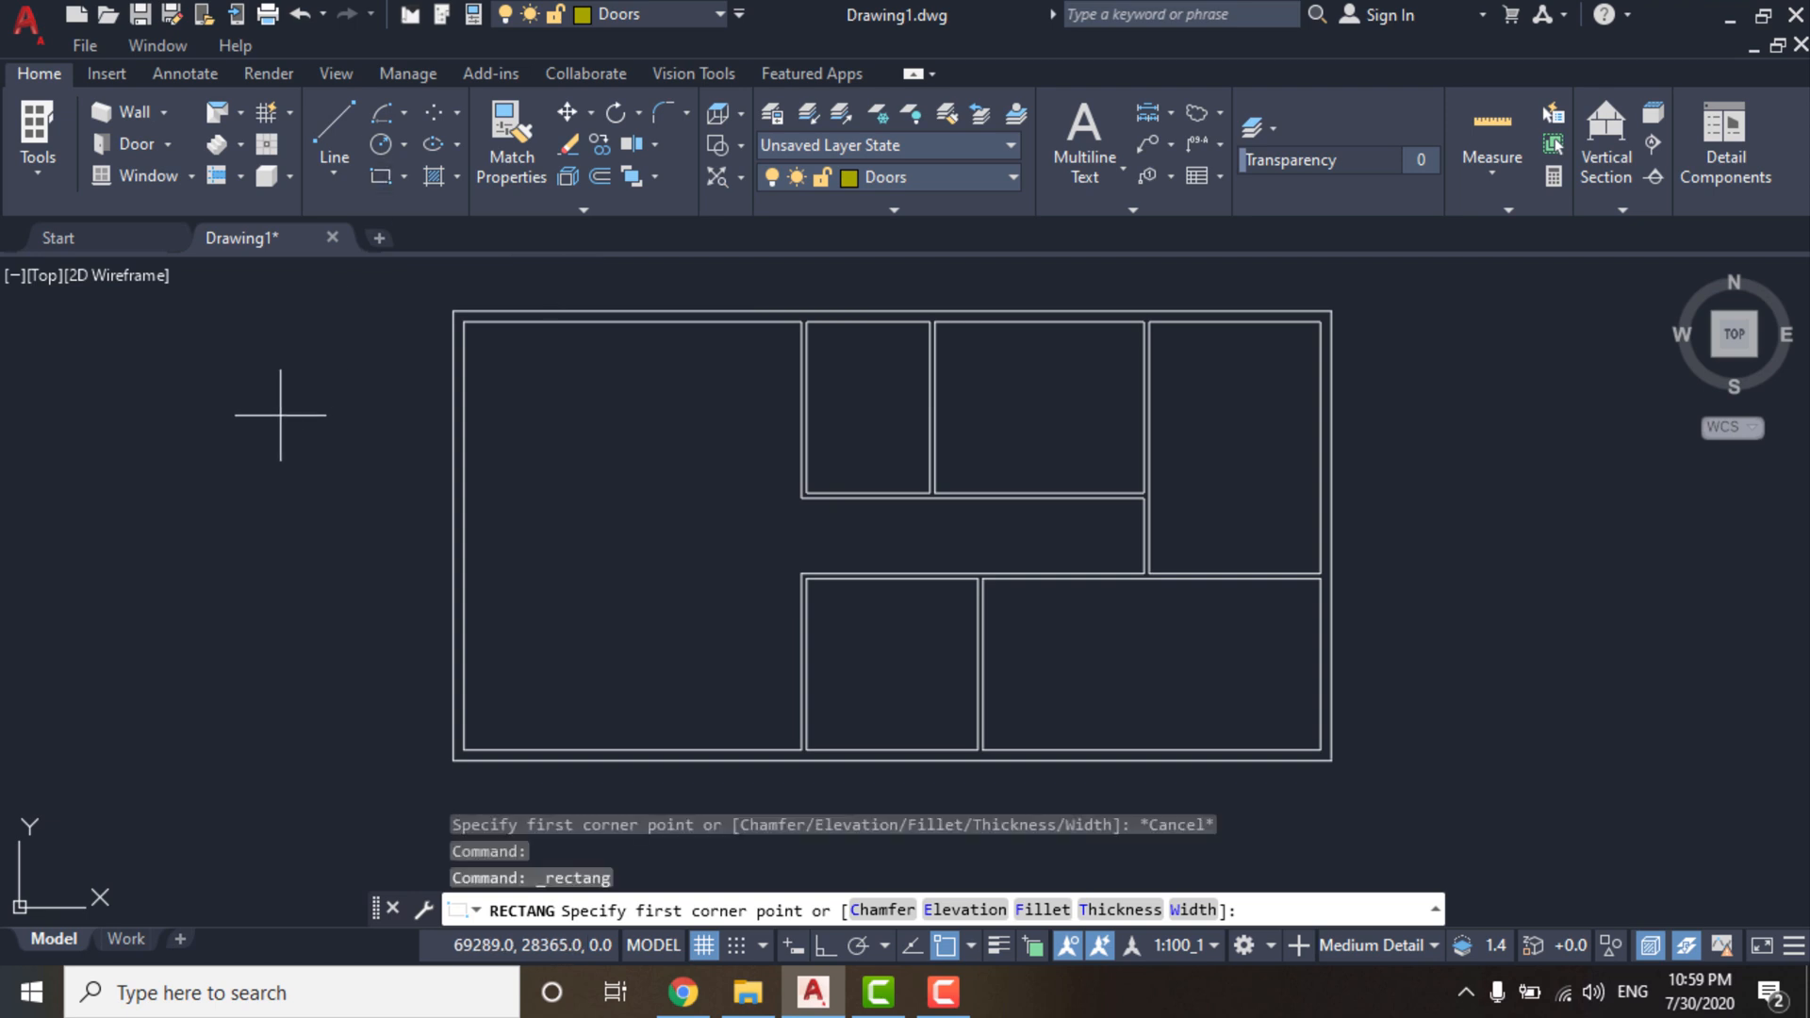
click(179, 470)
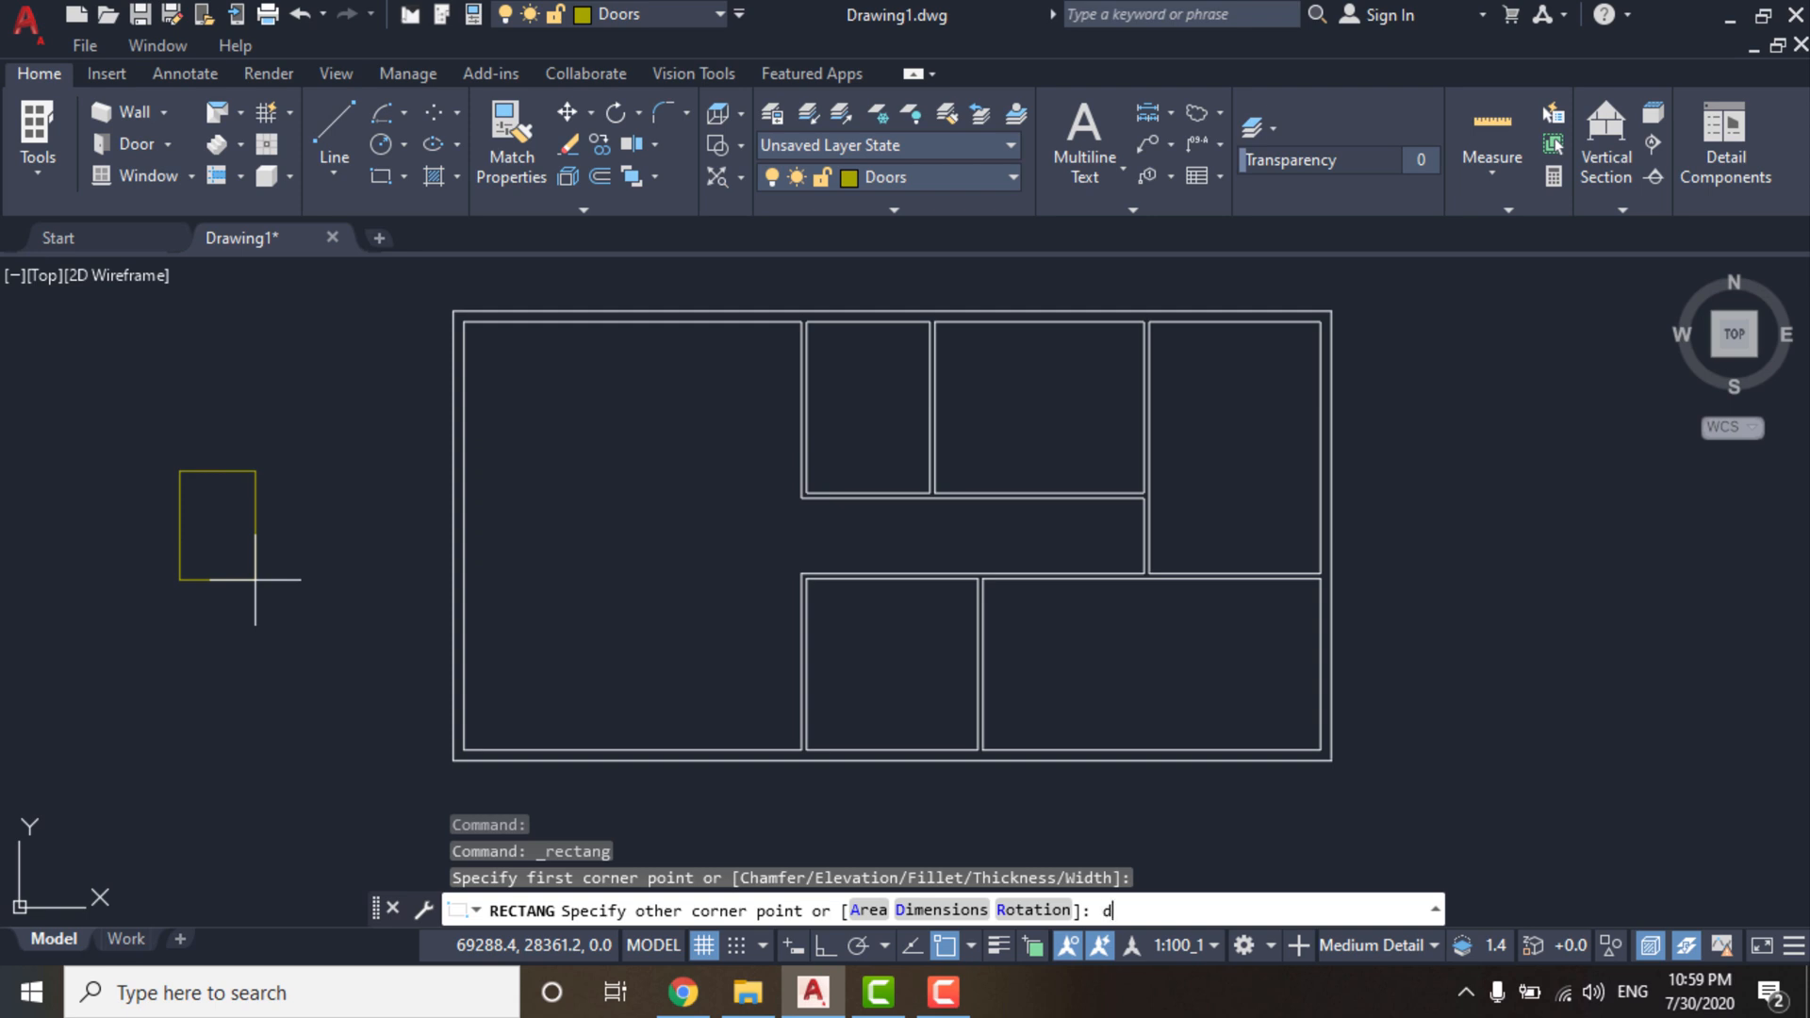
key(Return)
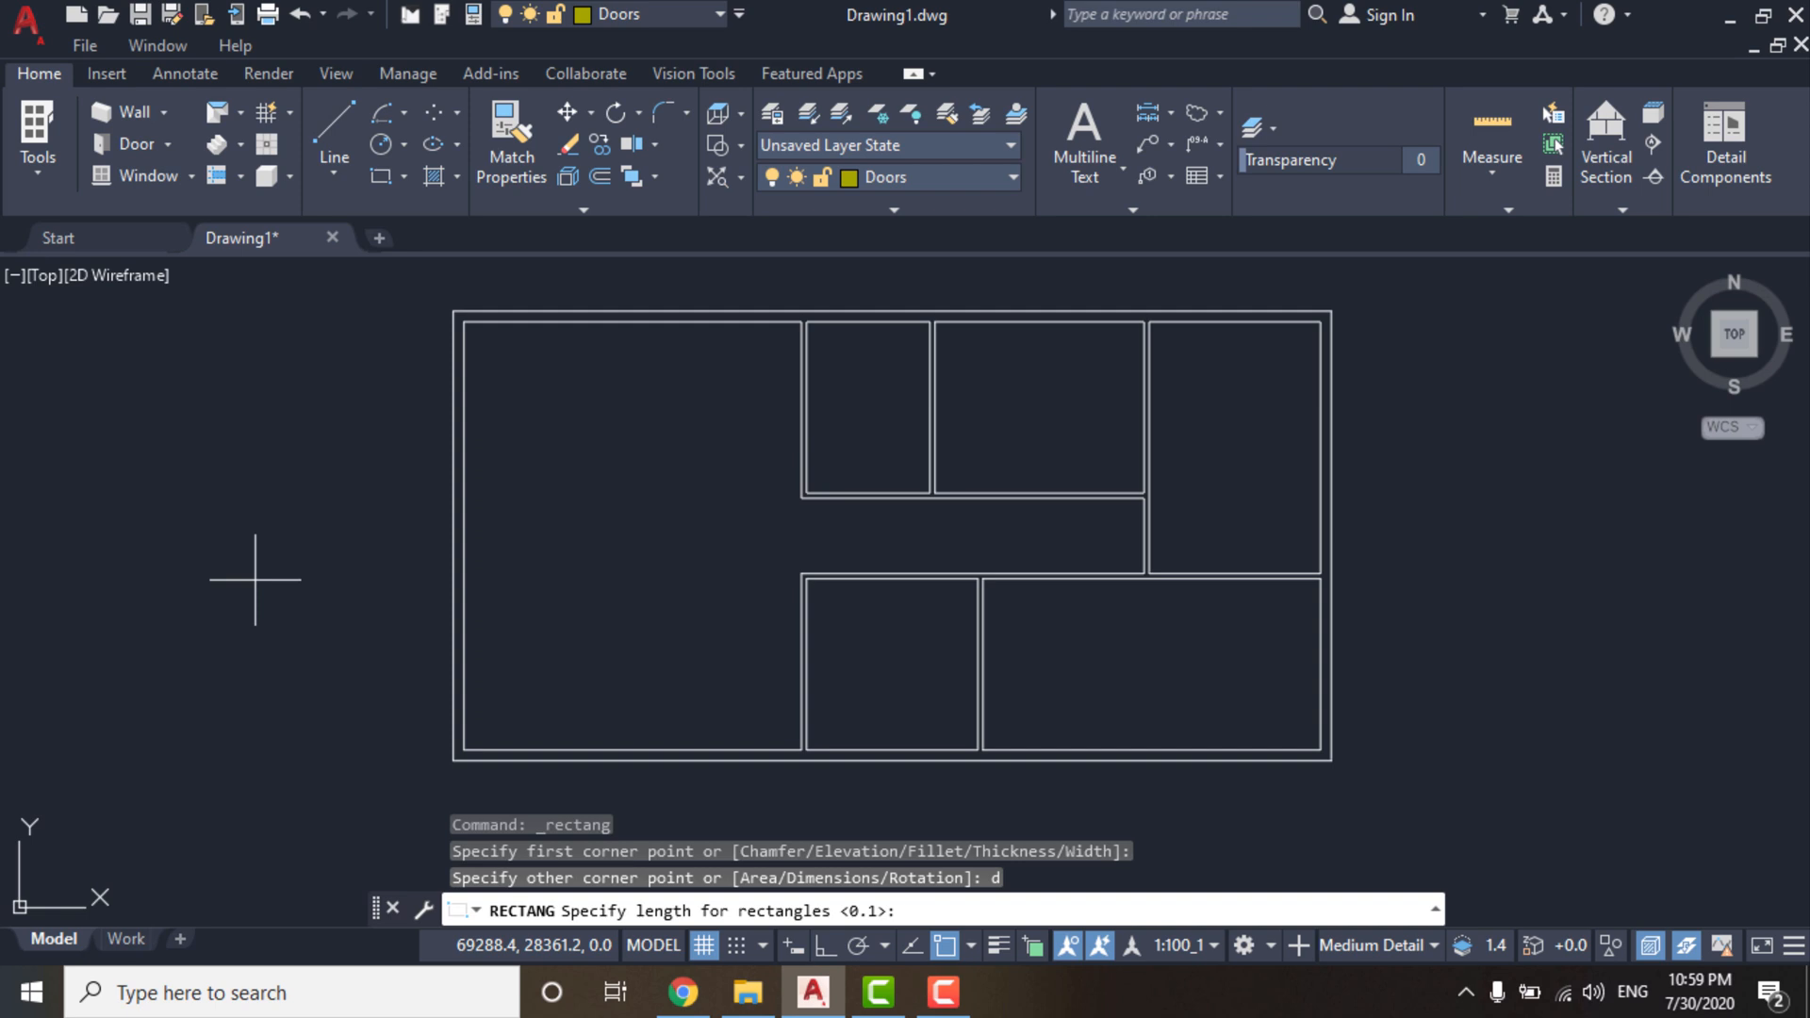
text(0.)
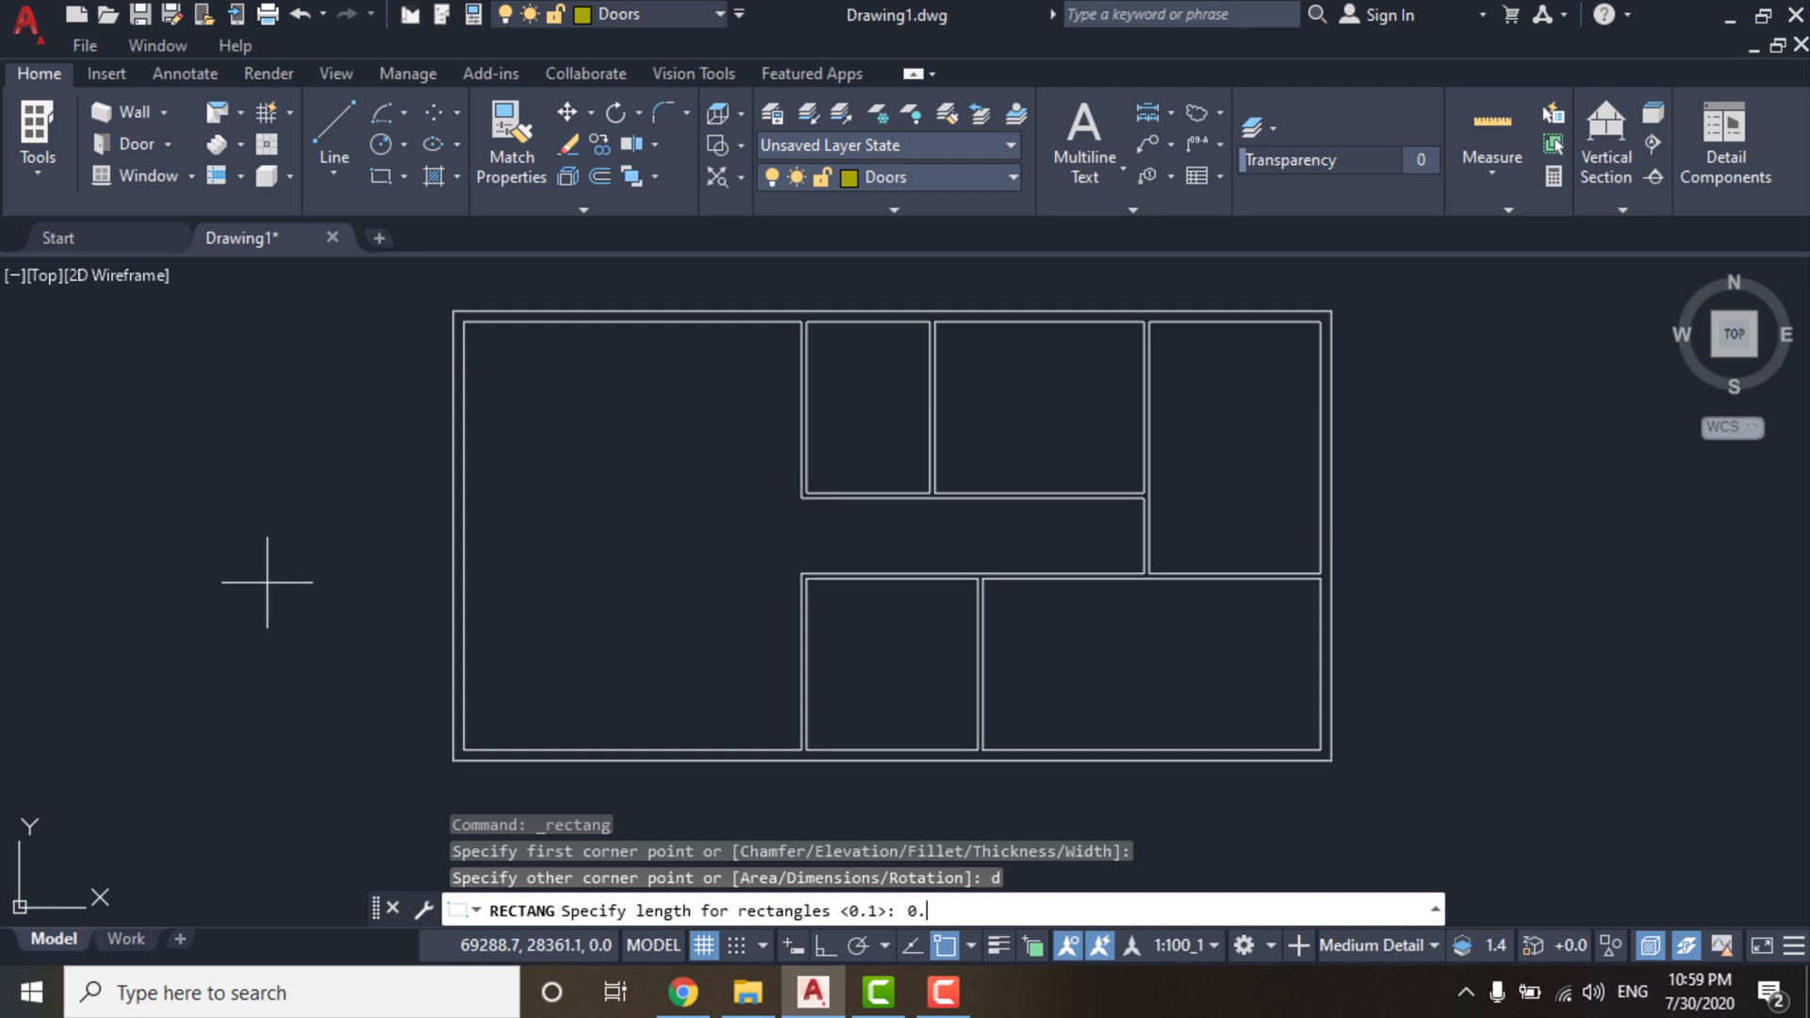
text(05)
key(Return)
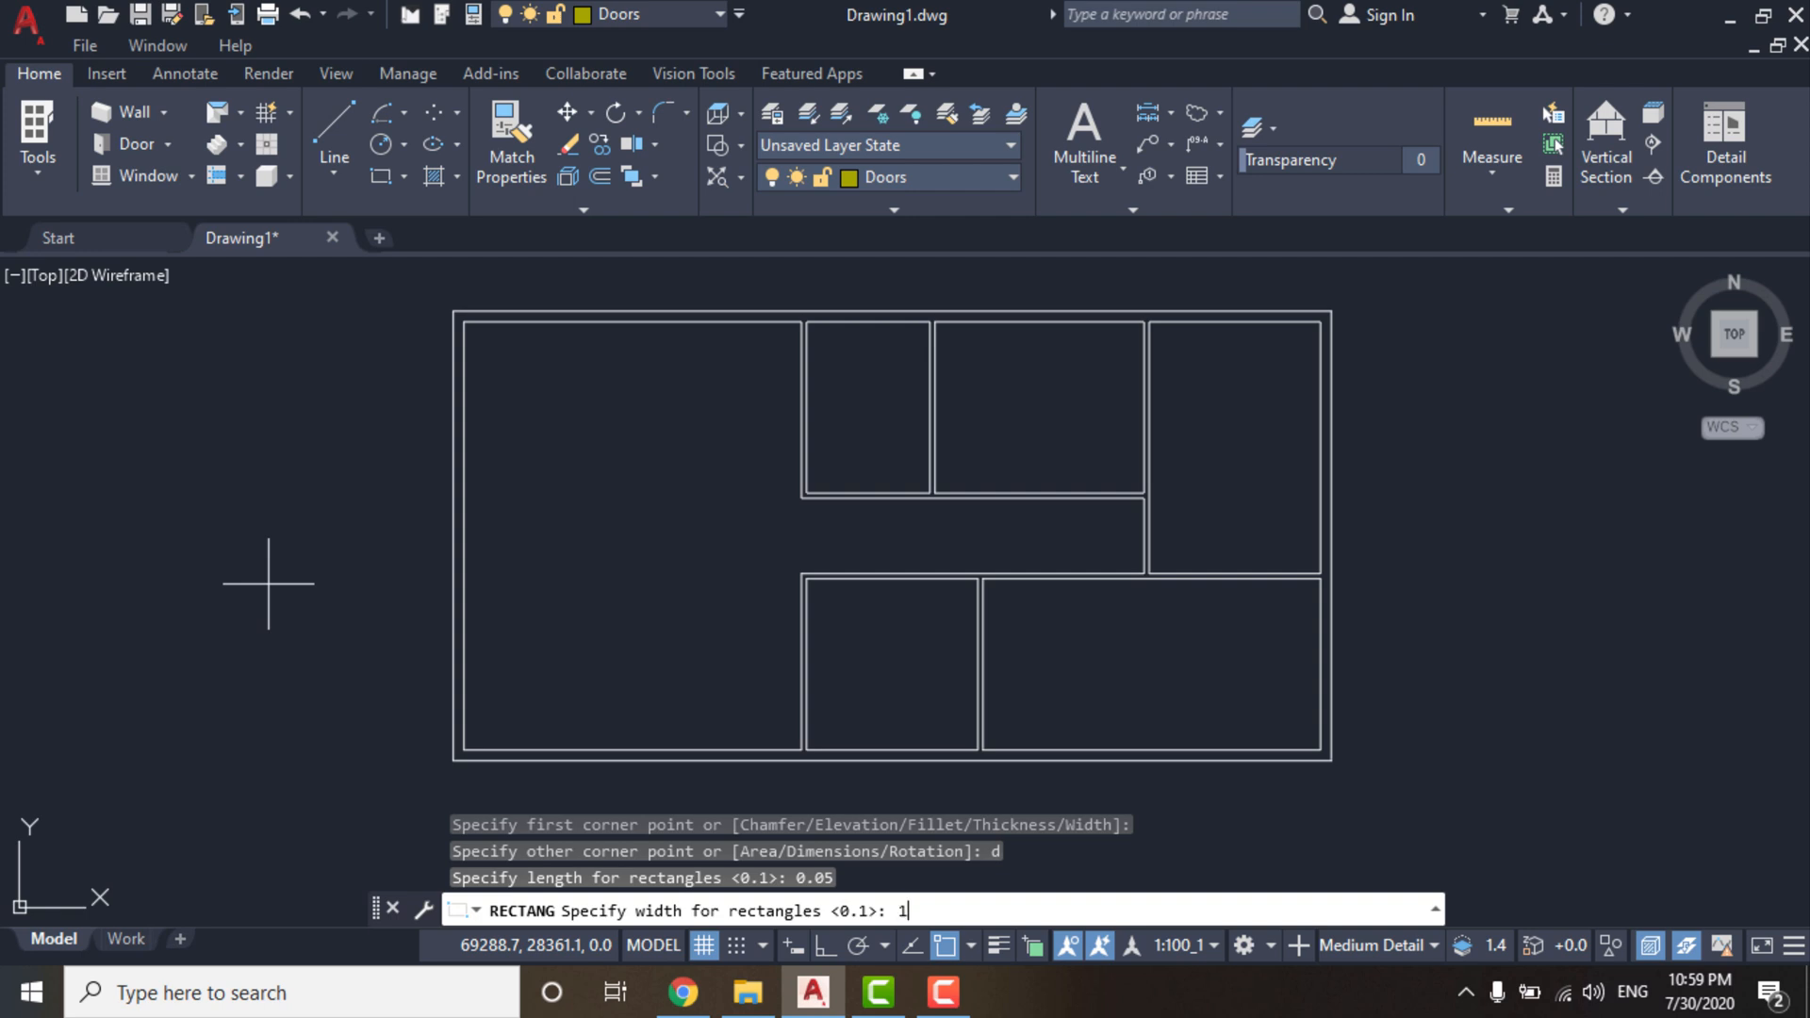
text(1)
key(Return)
scroll(154, 481, up, 5)
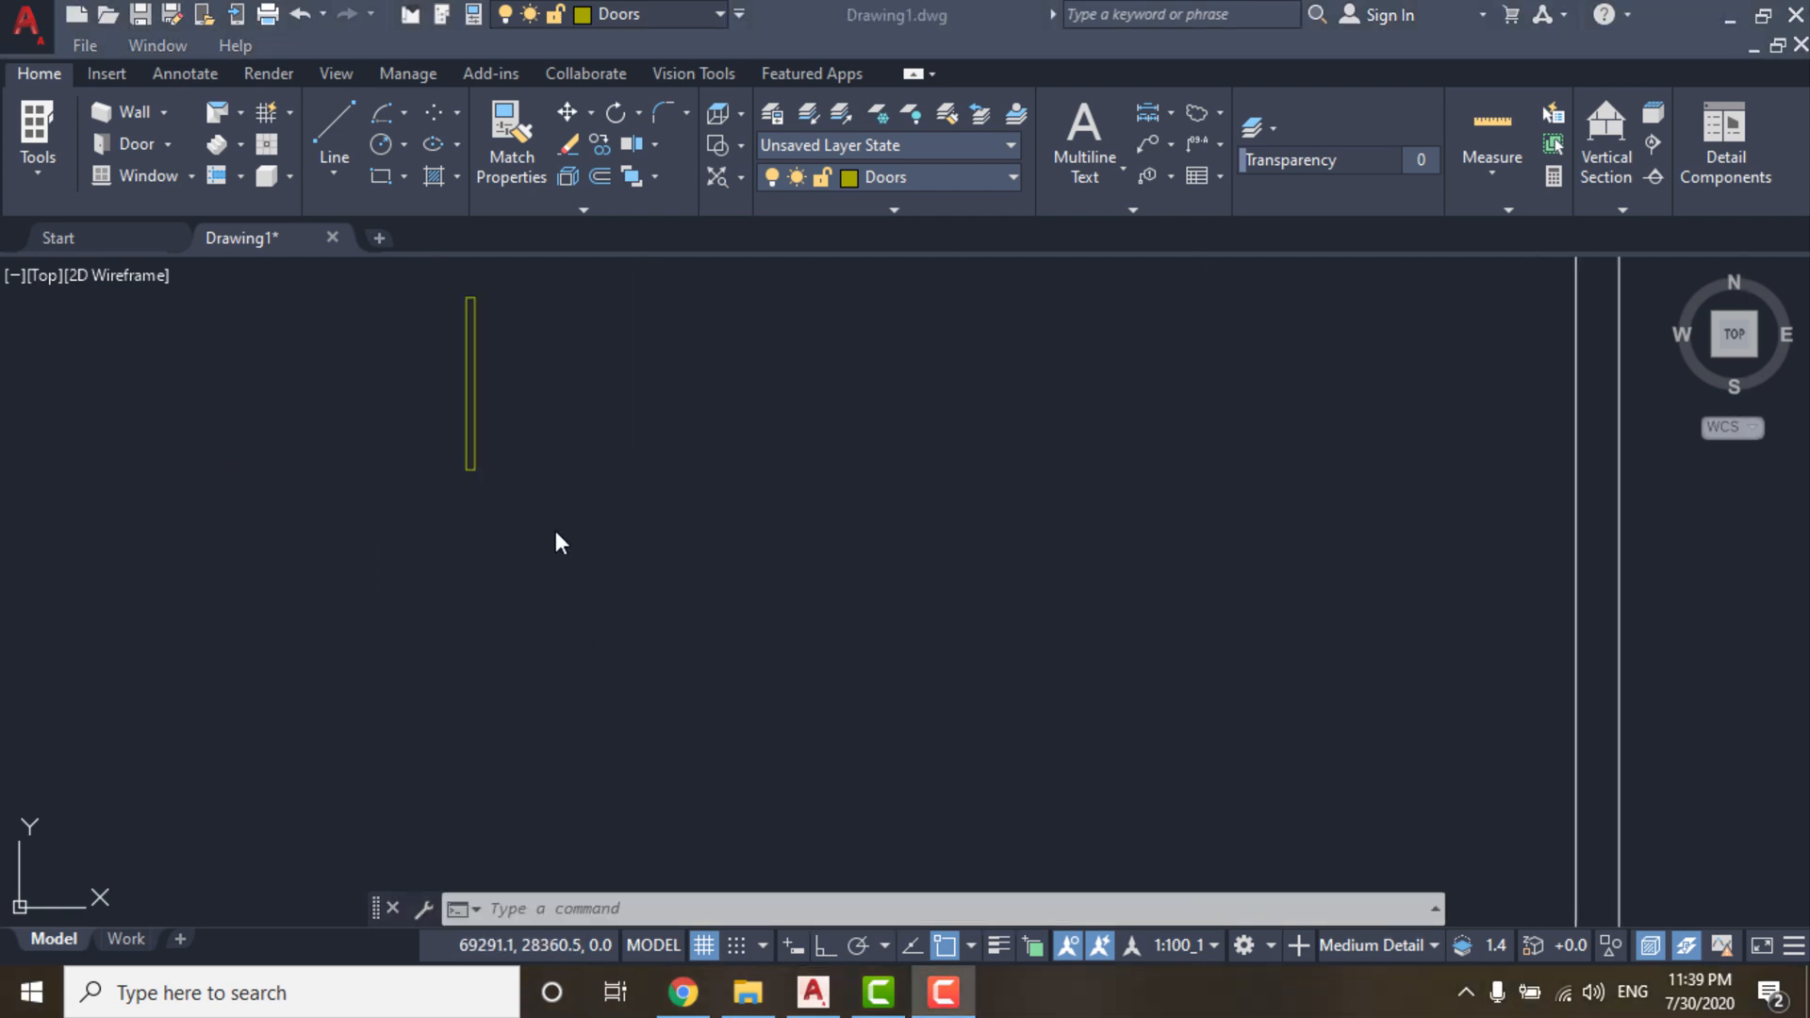
Draw a jamb rectangle, length 0.05 and width 0.12, extending downward from the door leaf's lower right corner.
click(393, 181)
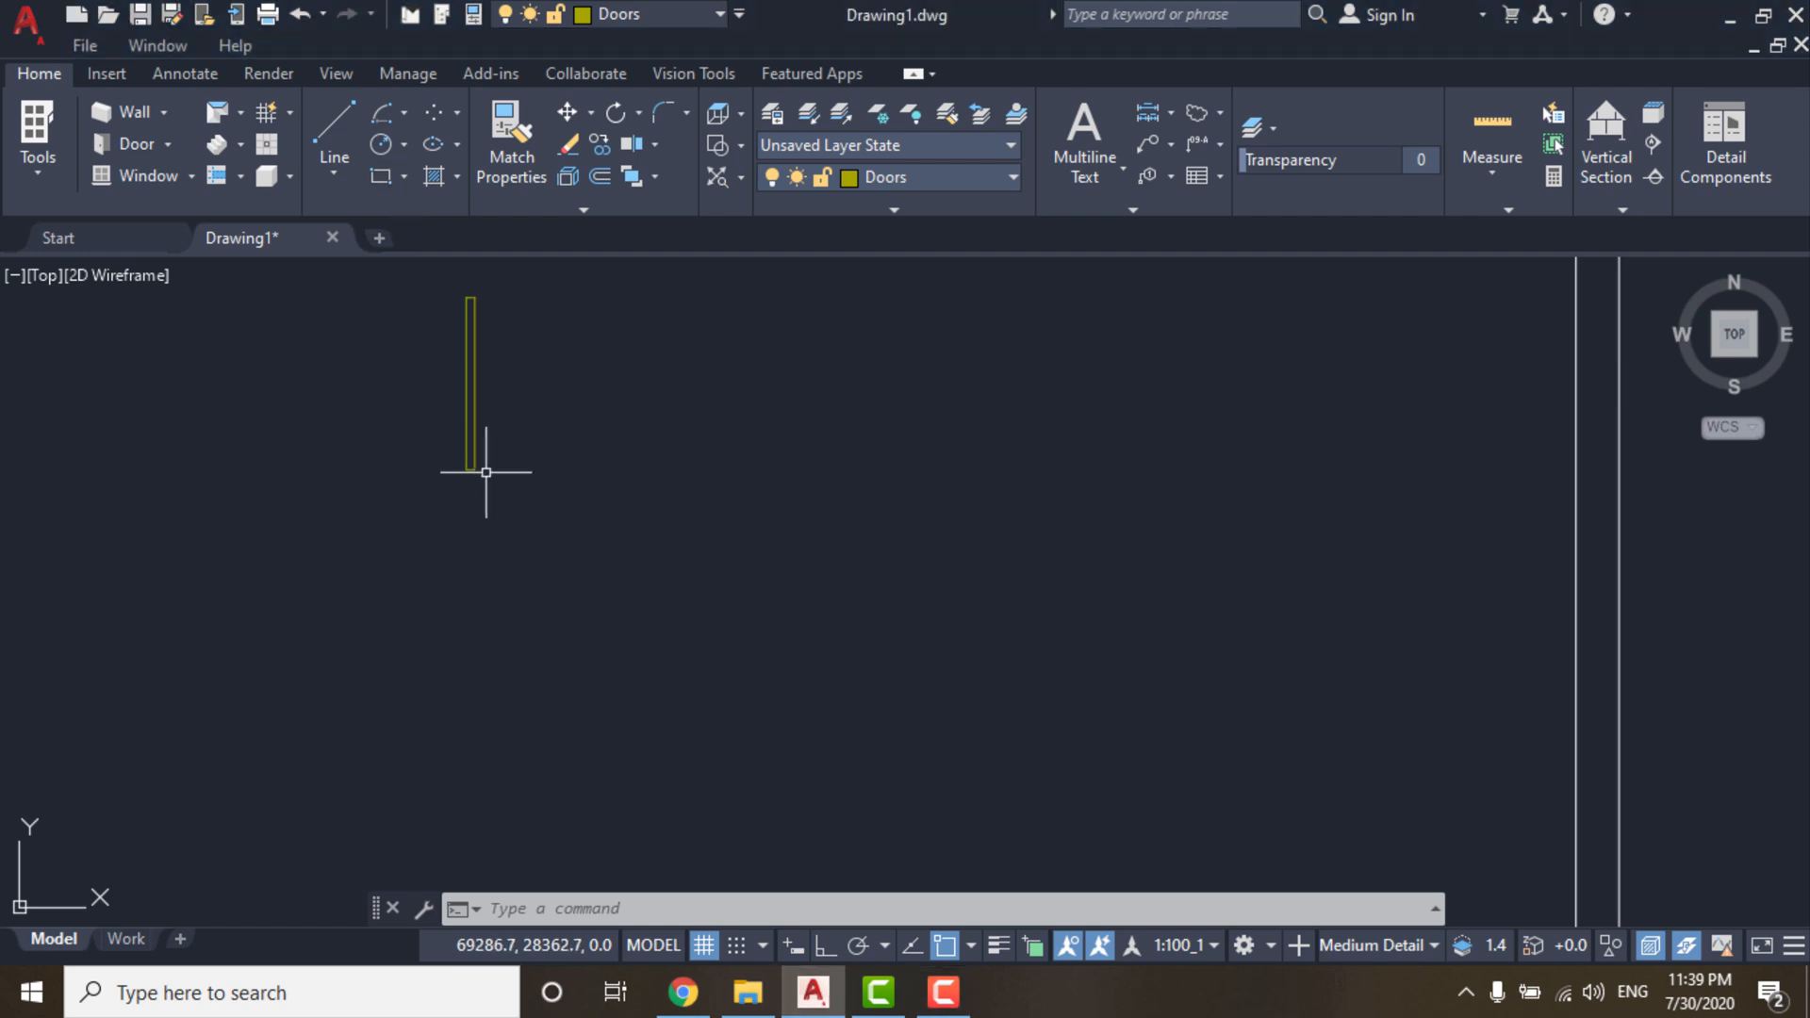
click(378, 177)
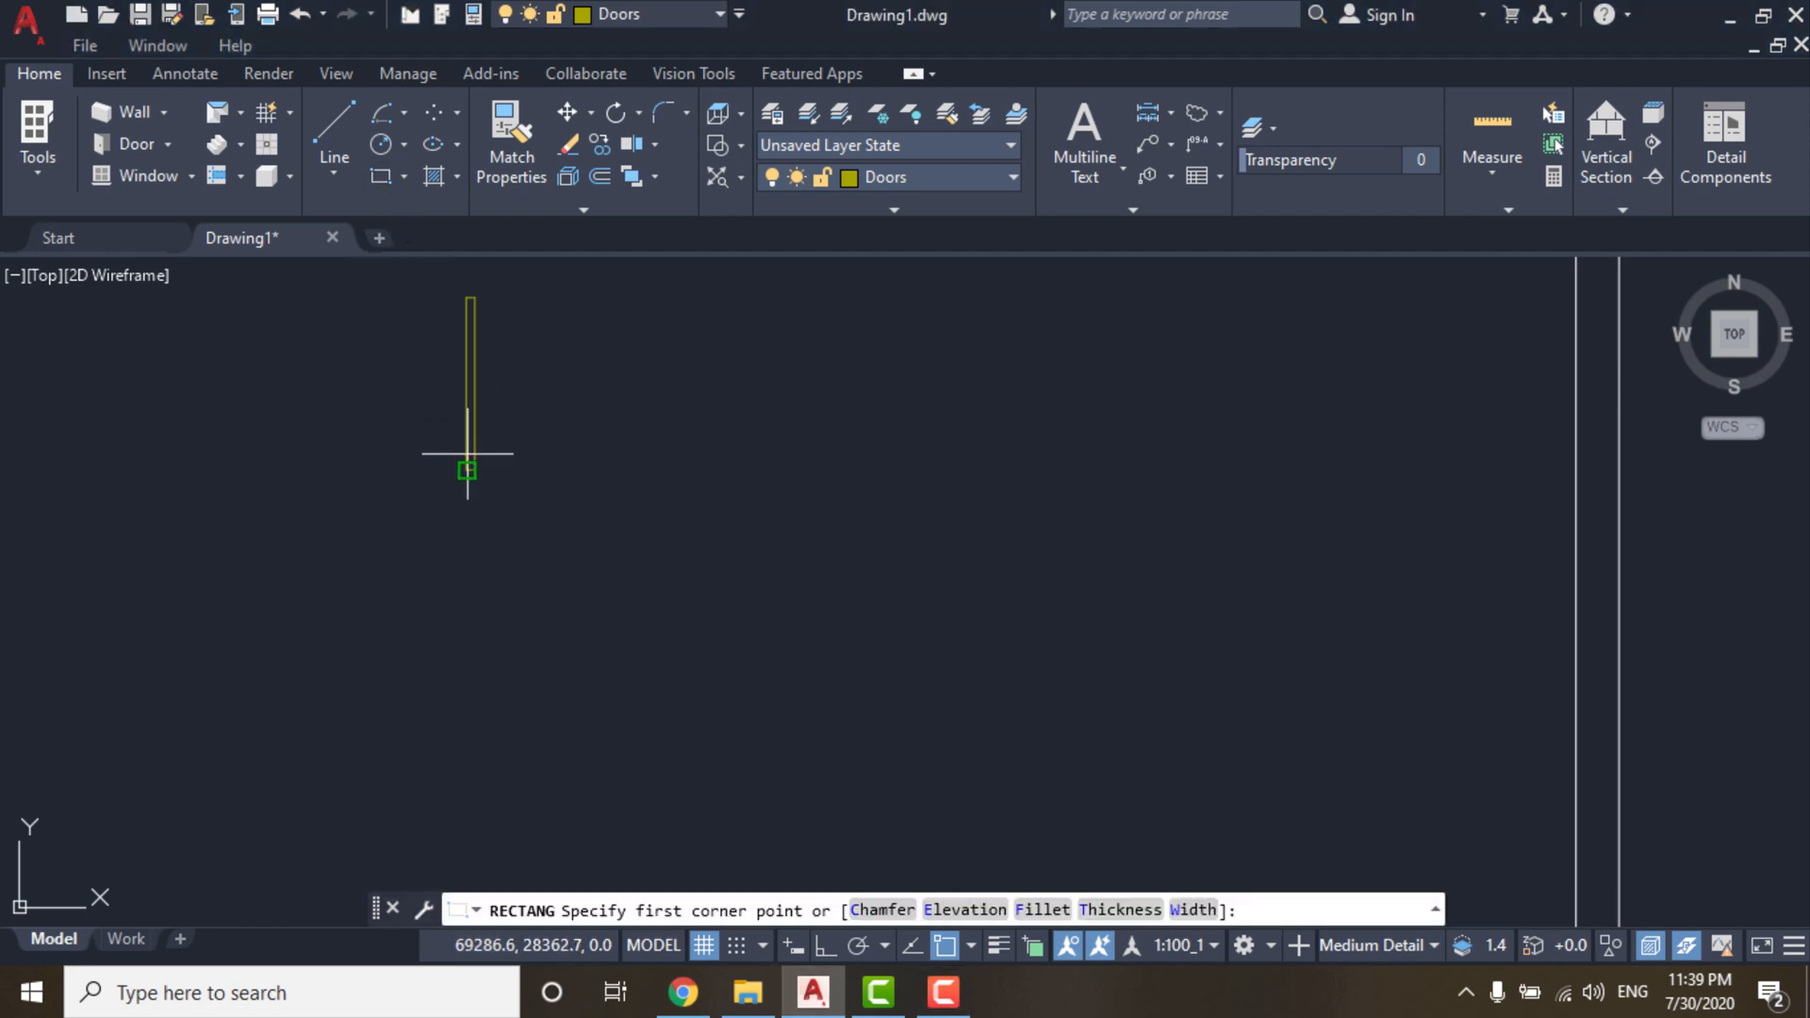
click(475, 470)
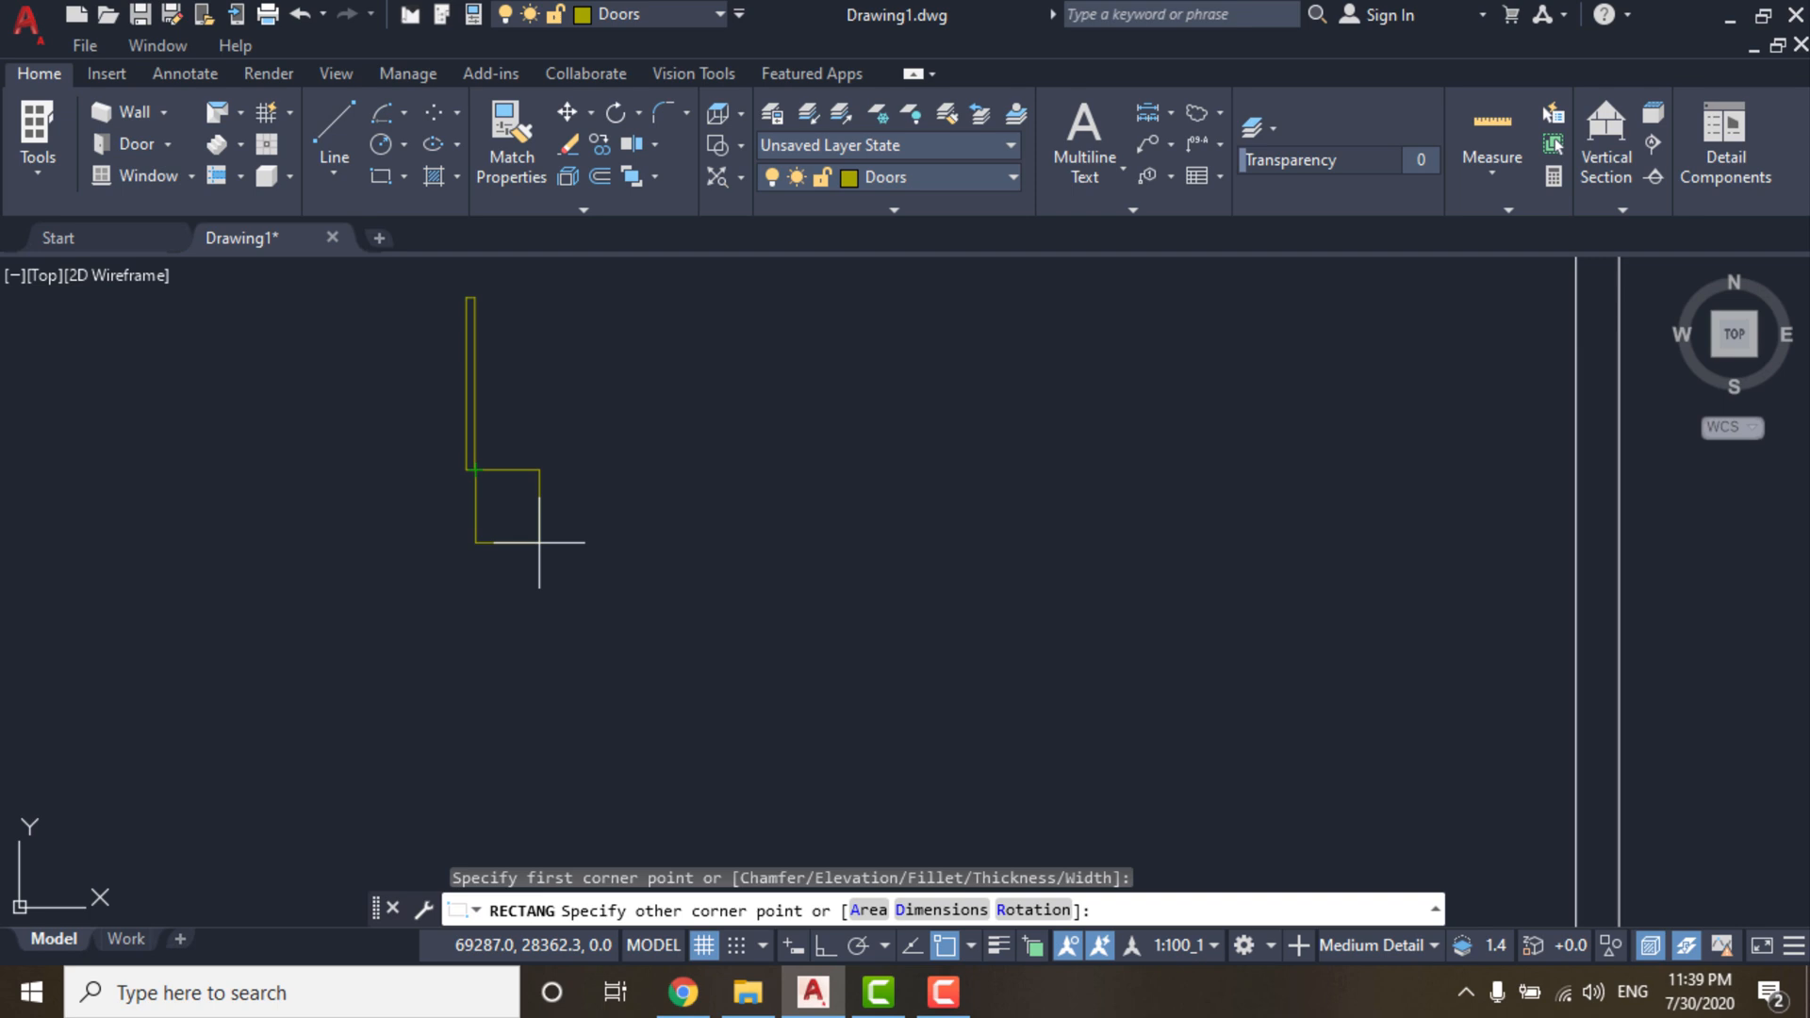
key(Return)
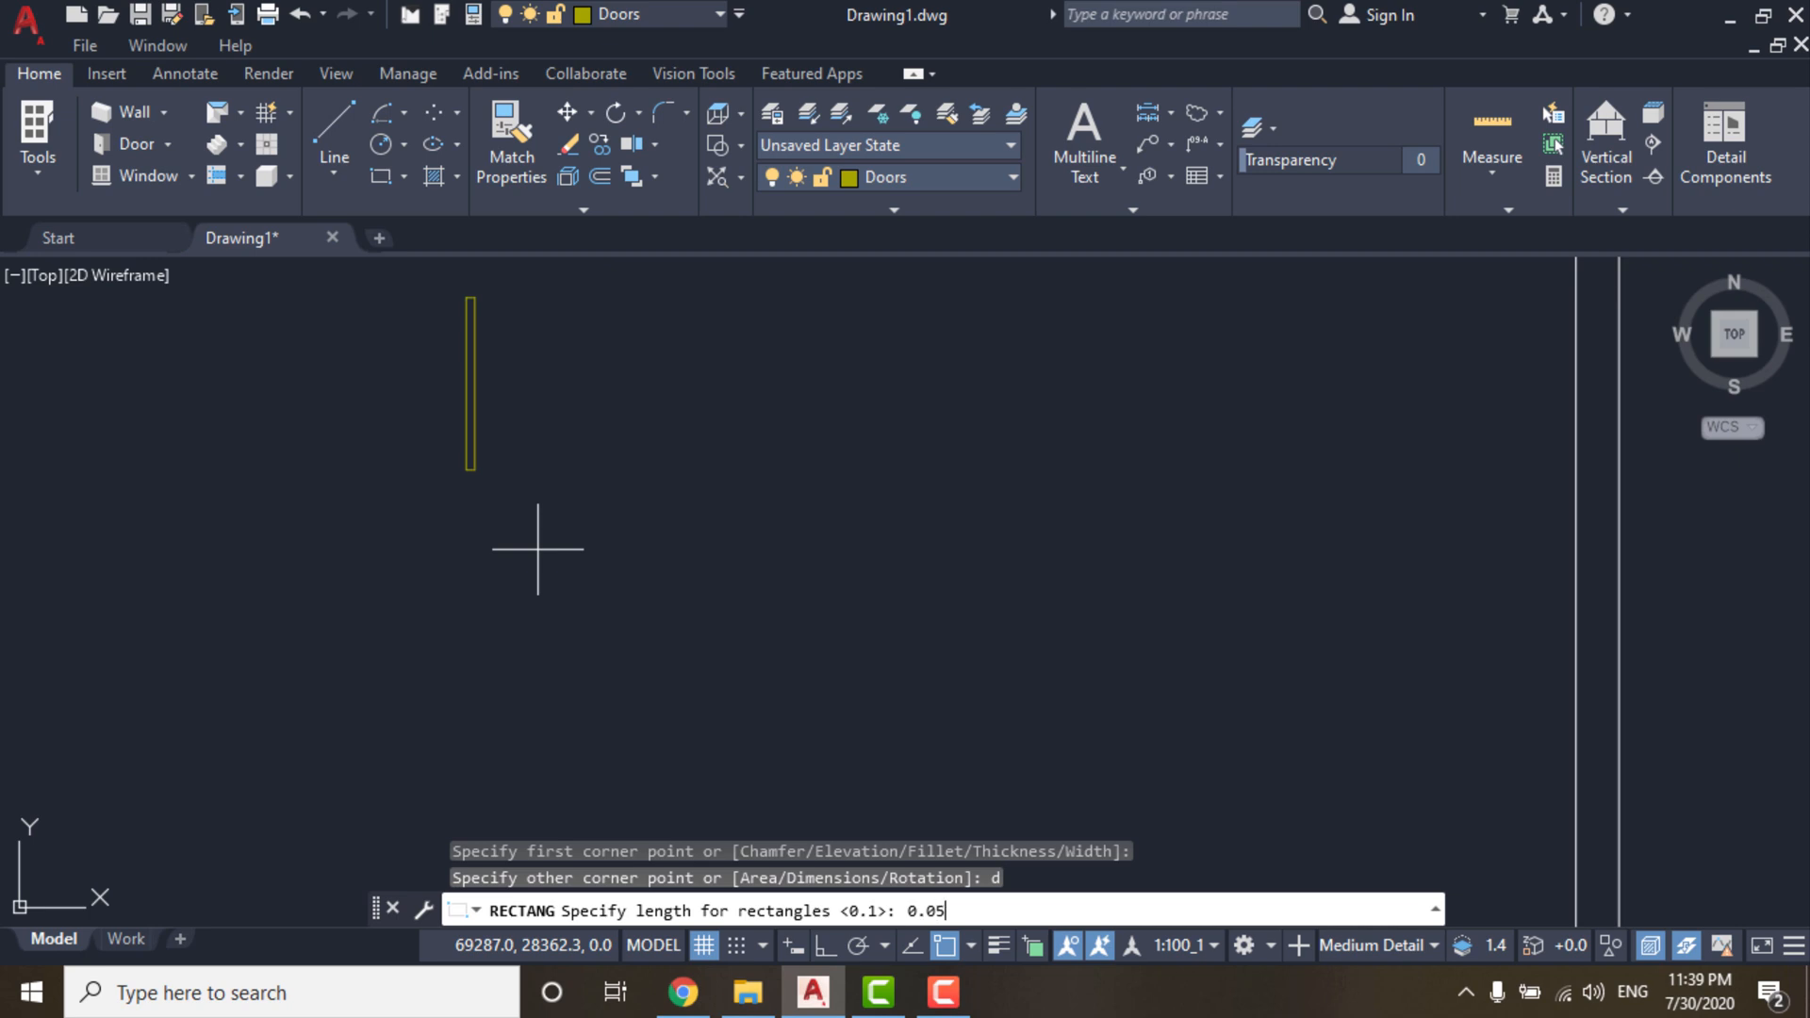
key(Return)
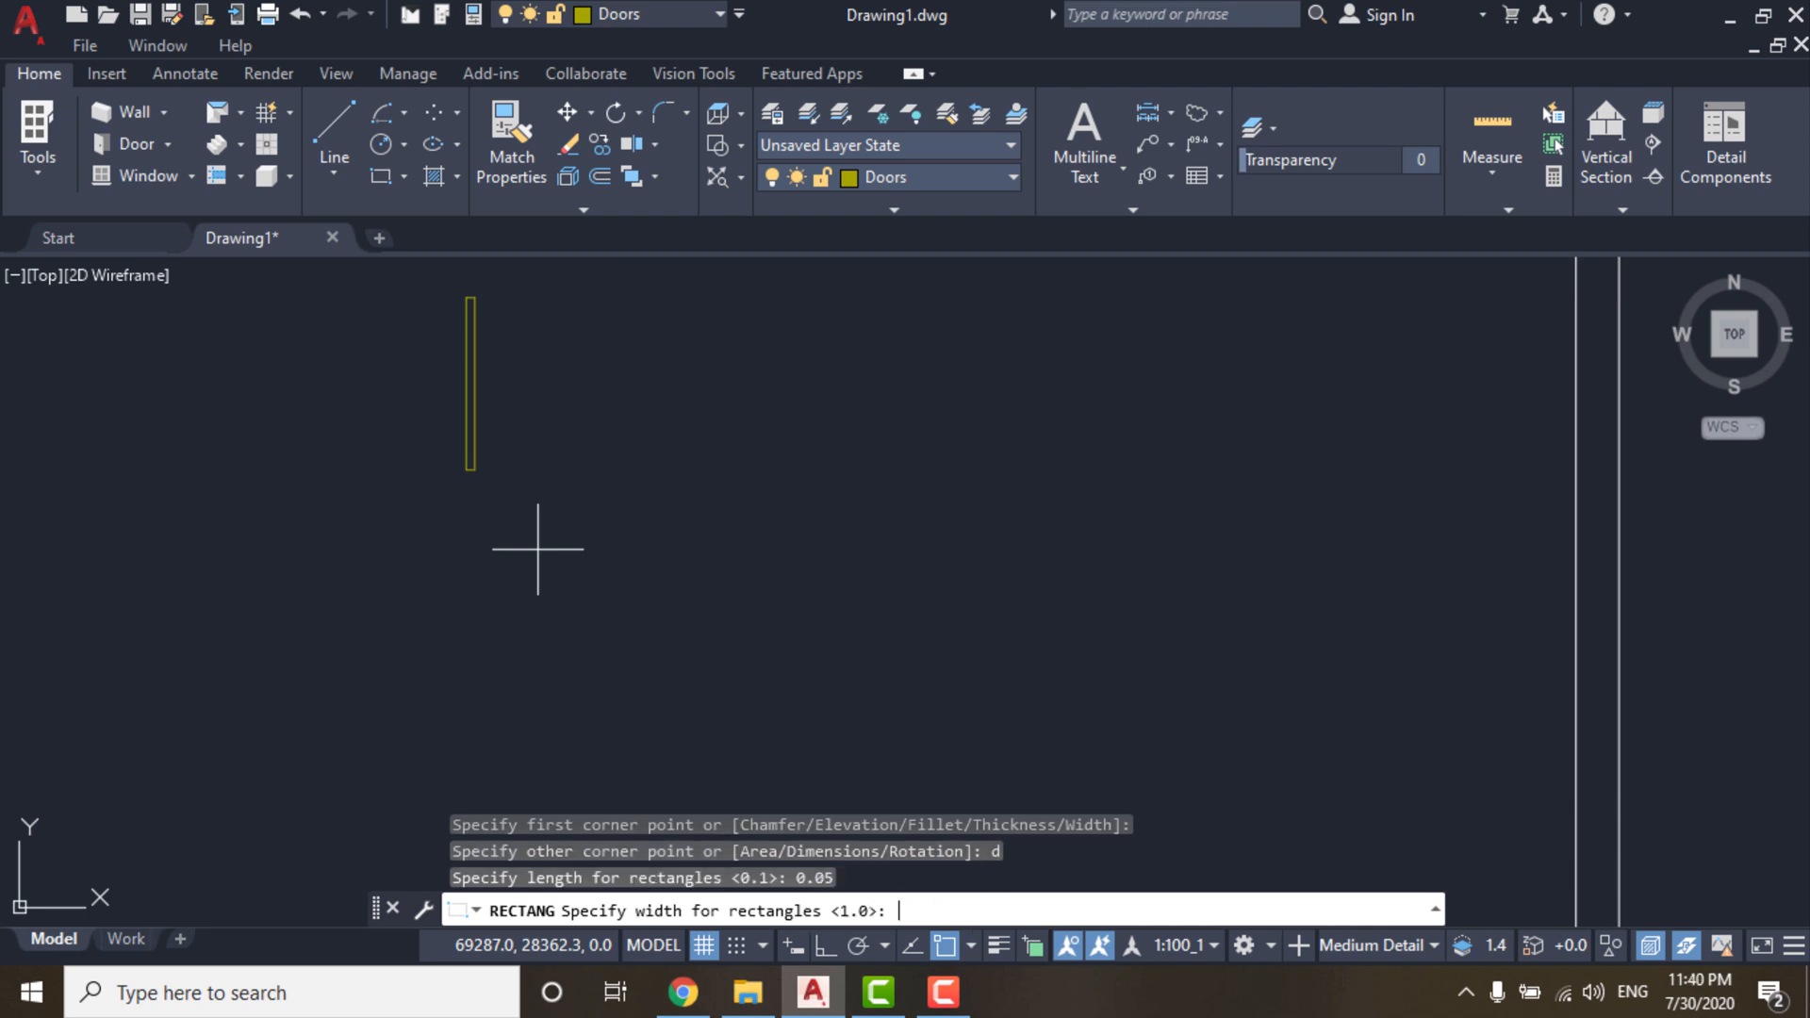
text(0.12)
key(Return)
scroll(448, 433, up, 3)
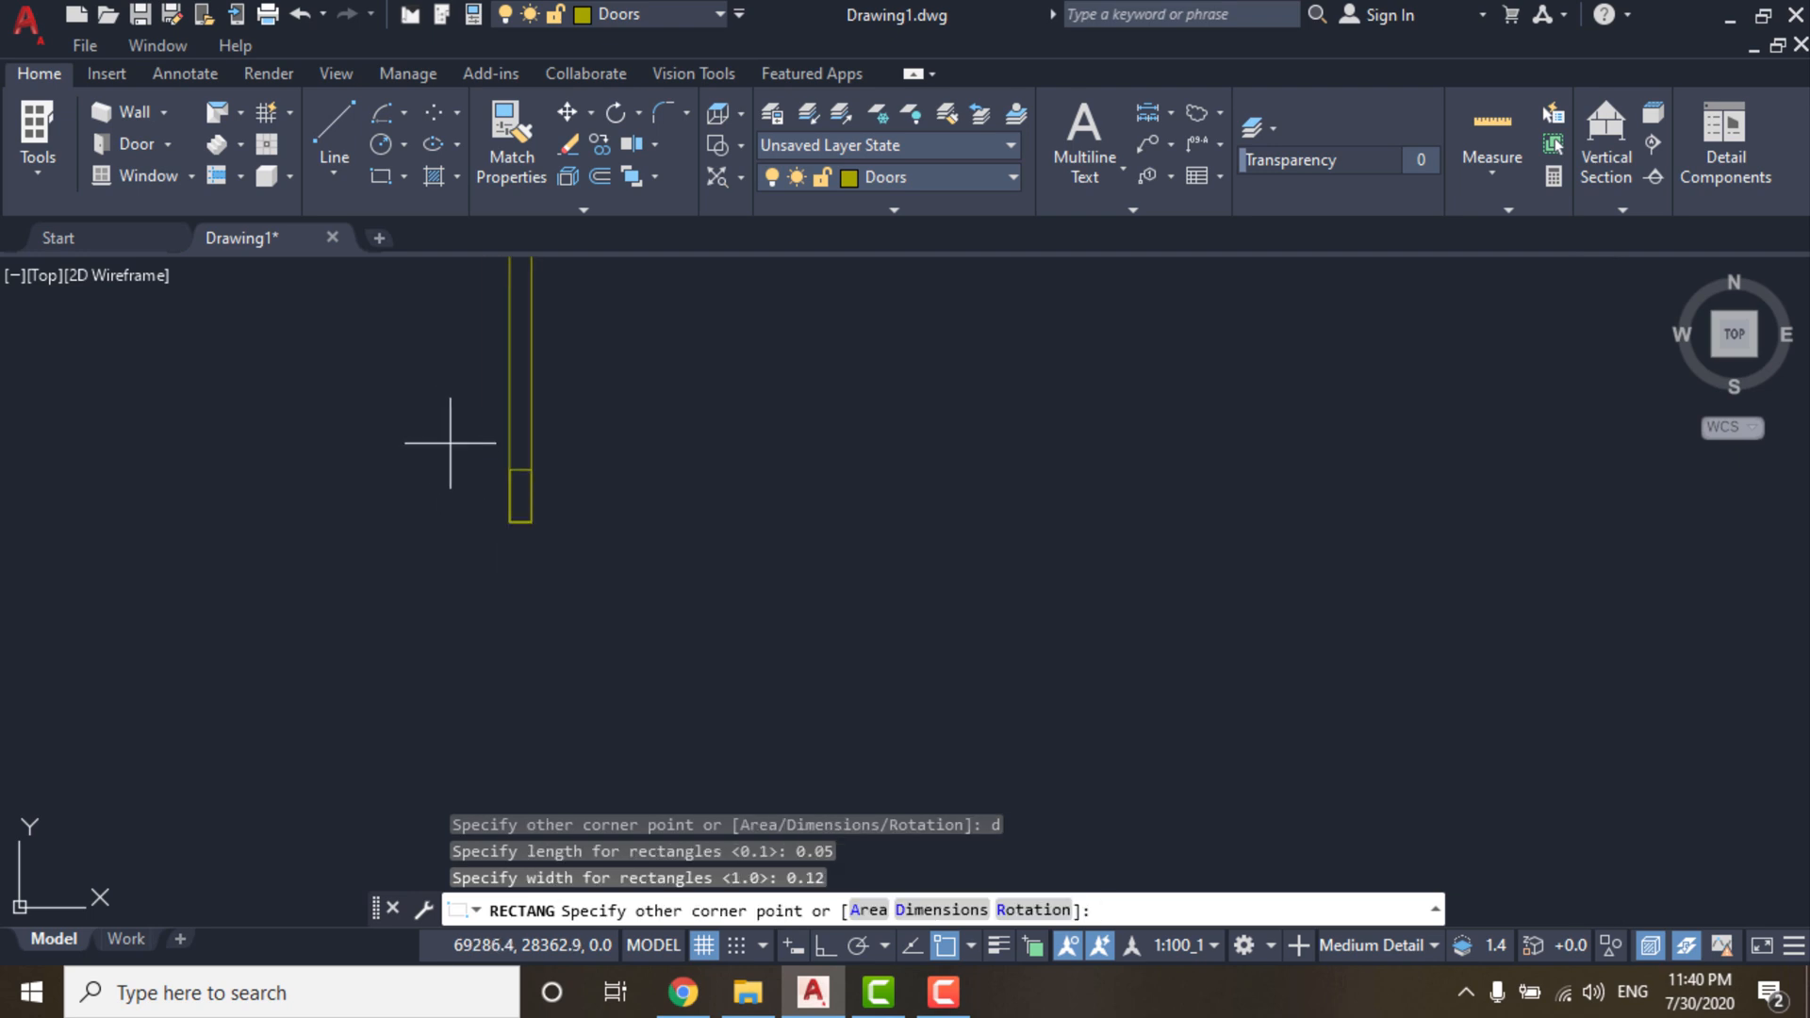
click(611, 585)
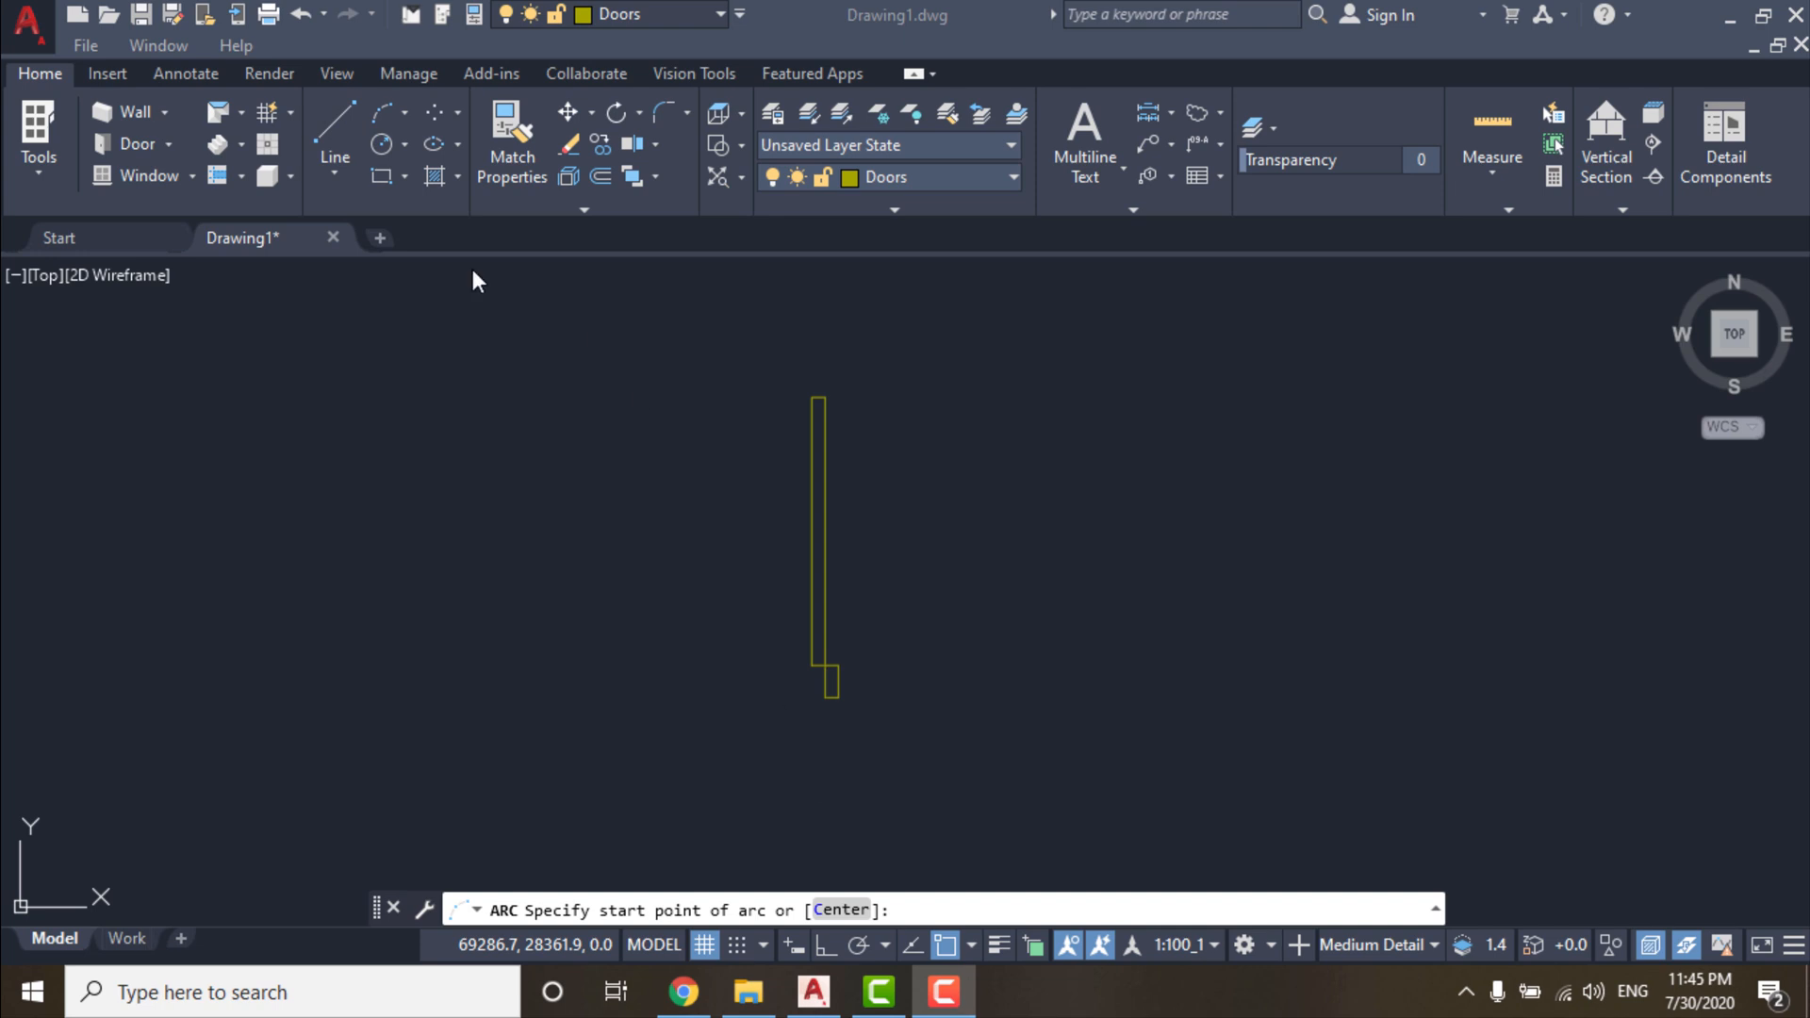
Draw a quarter-circle Center, Start, End arc from the leaf's upper left corner, centered on its lower left corner, with Ortho on.
click(403, 113)
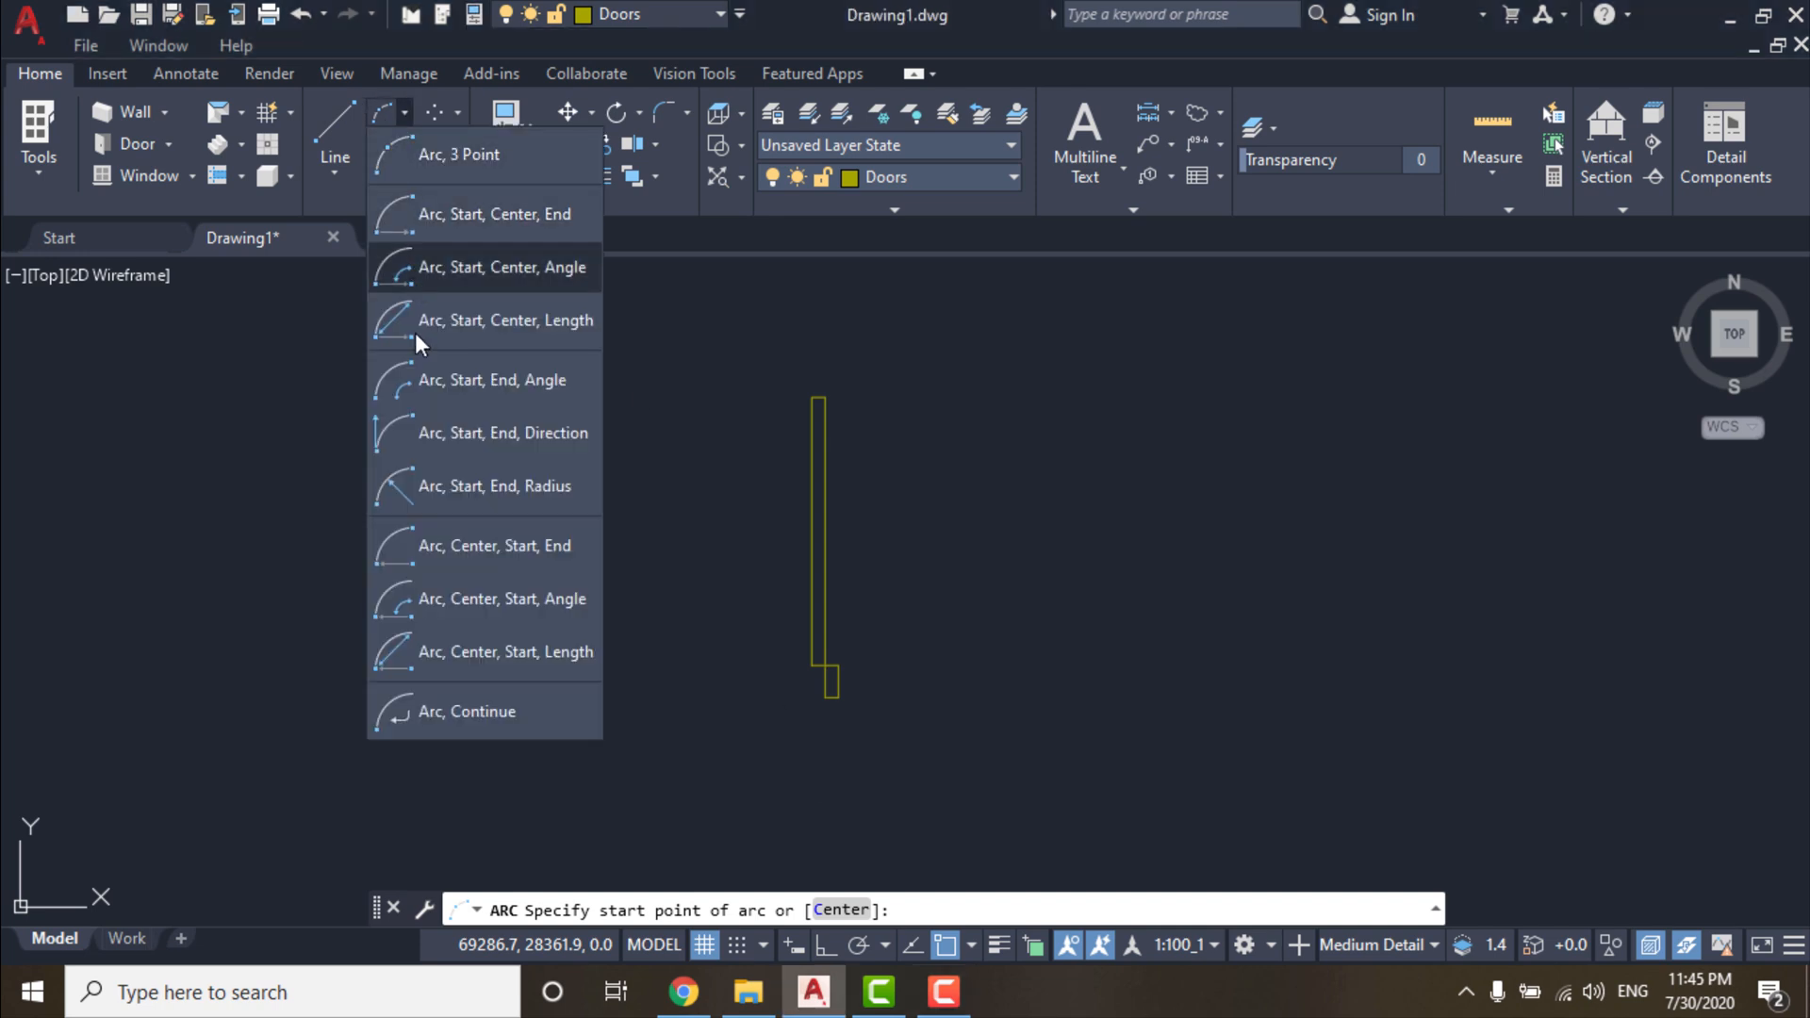
click(460, 538)
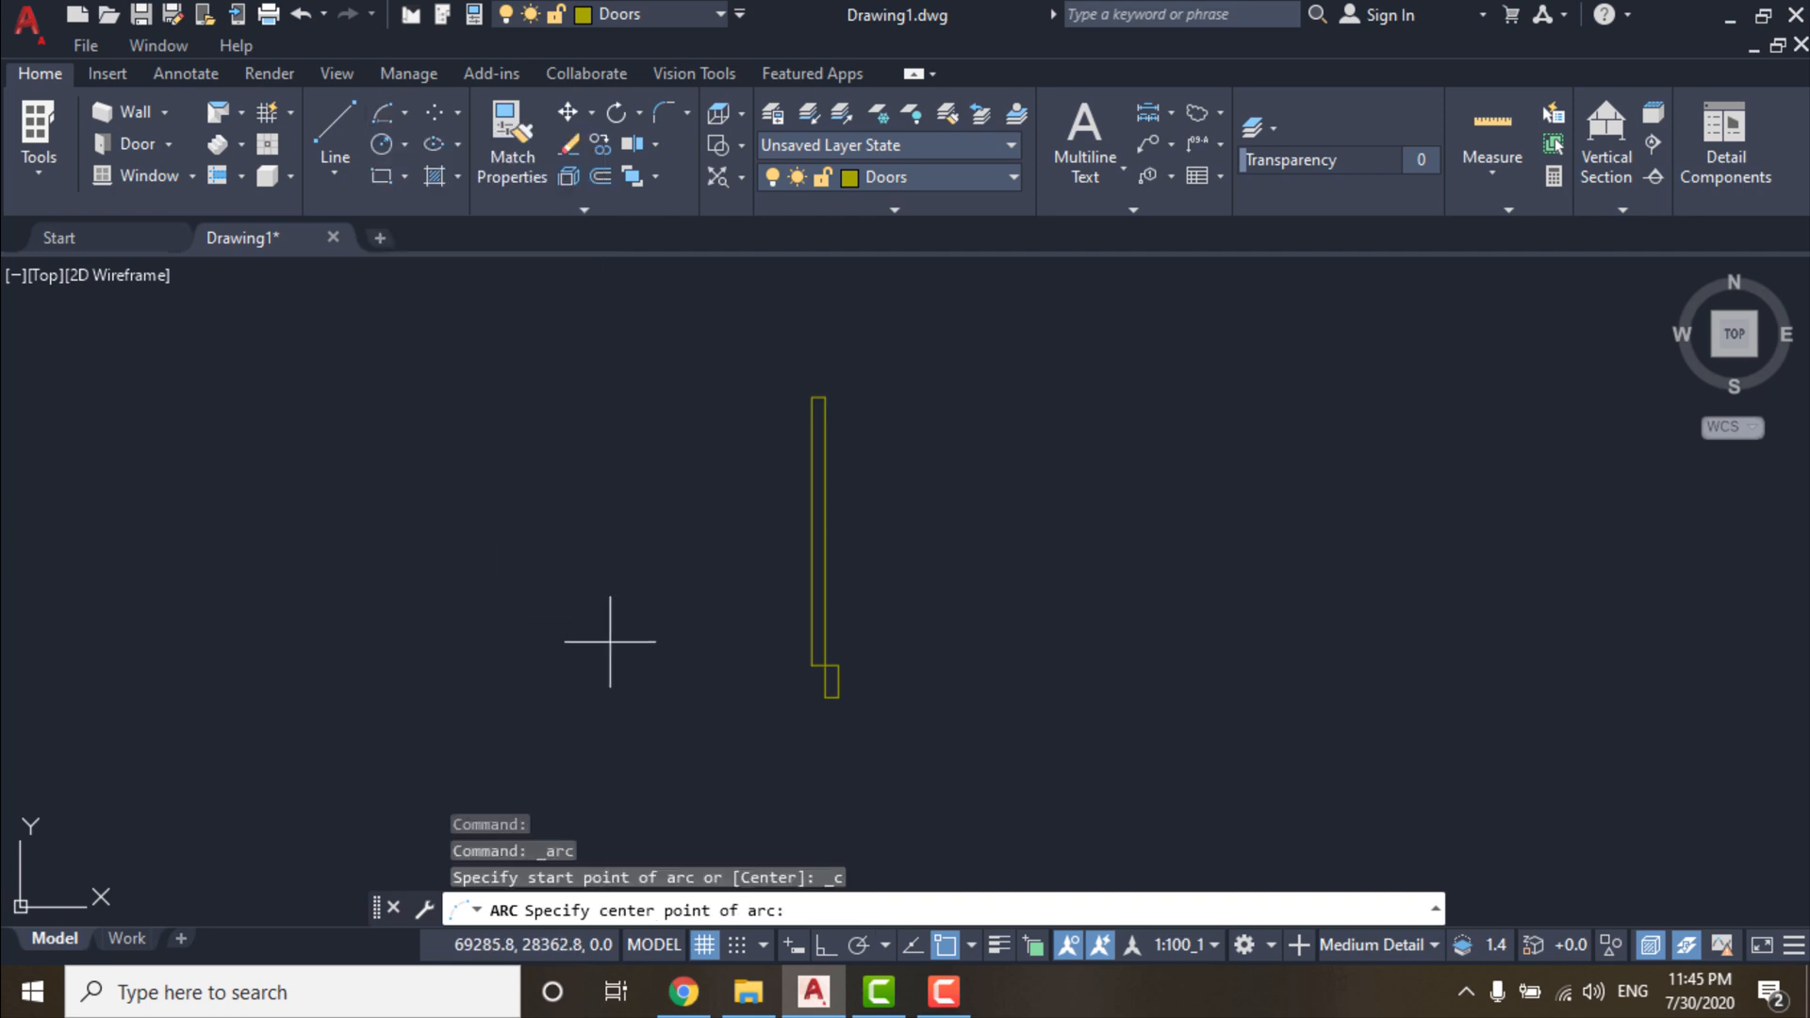
click(810, 664)
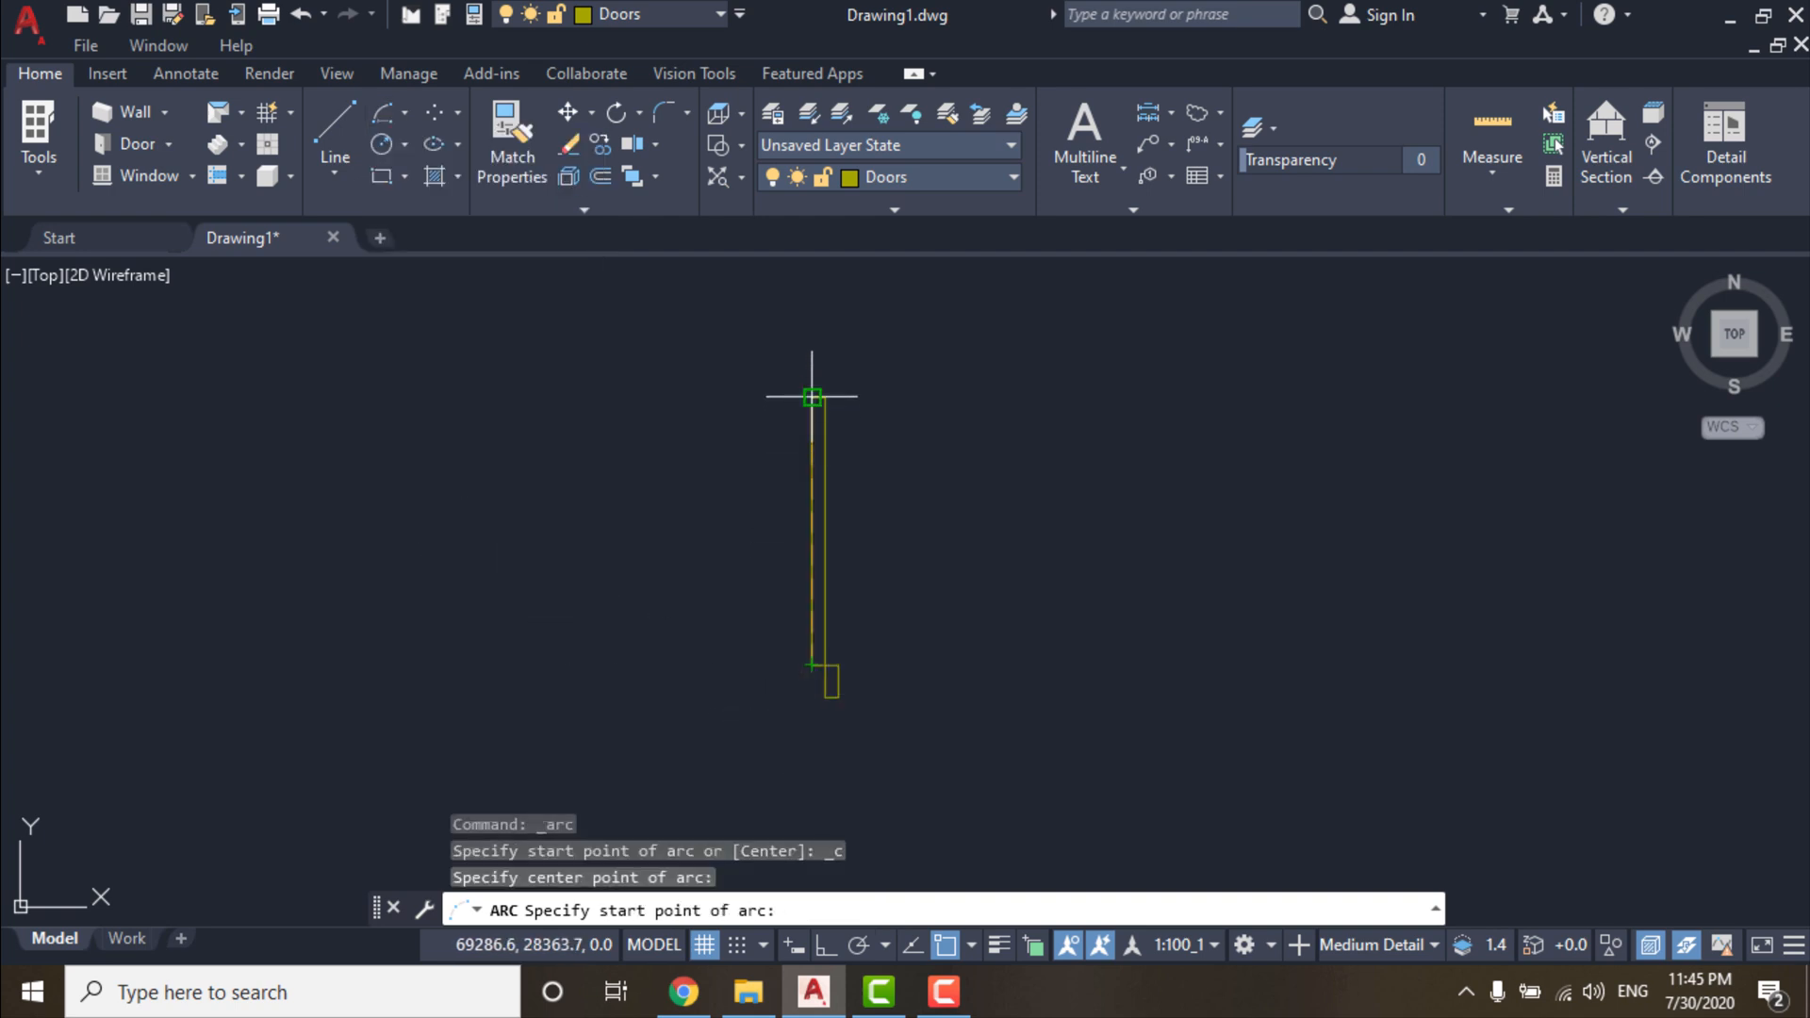
click(812, 396)
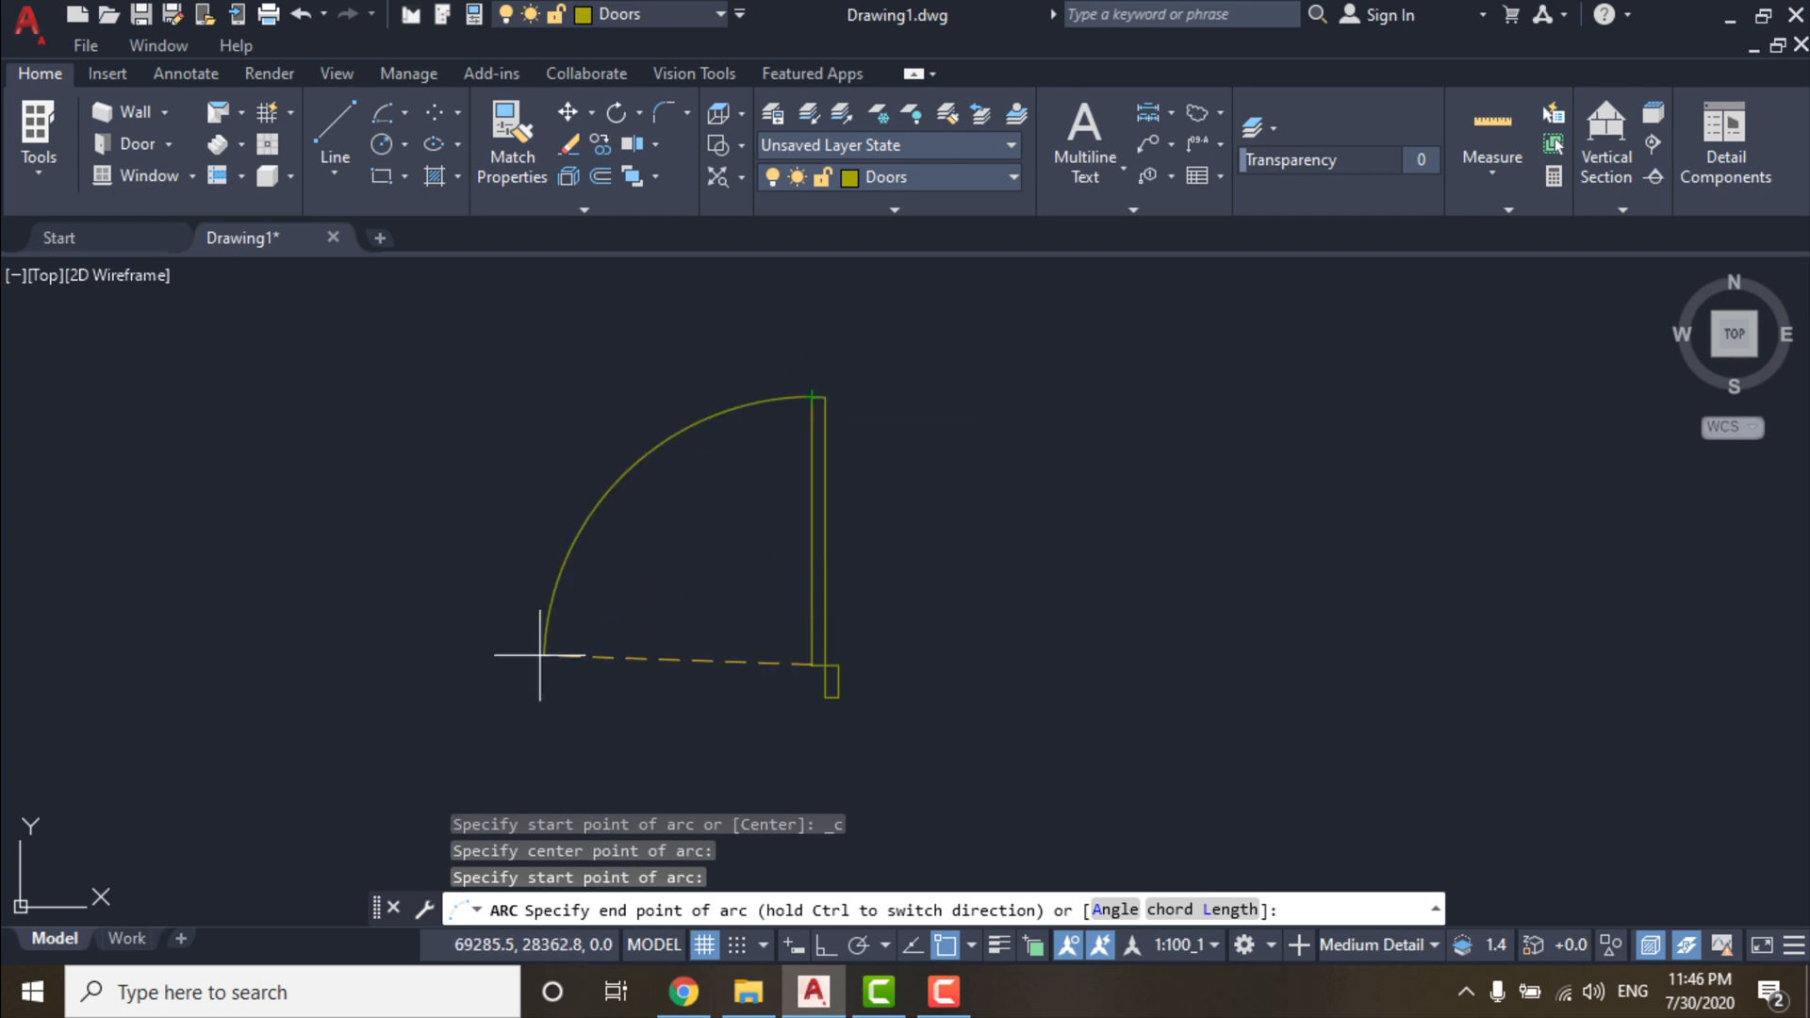
key(F8)
click(571, 664)
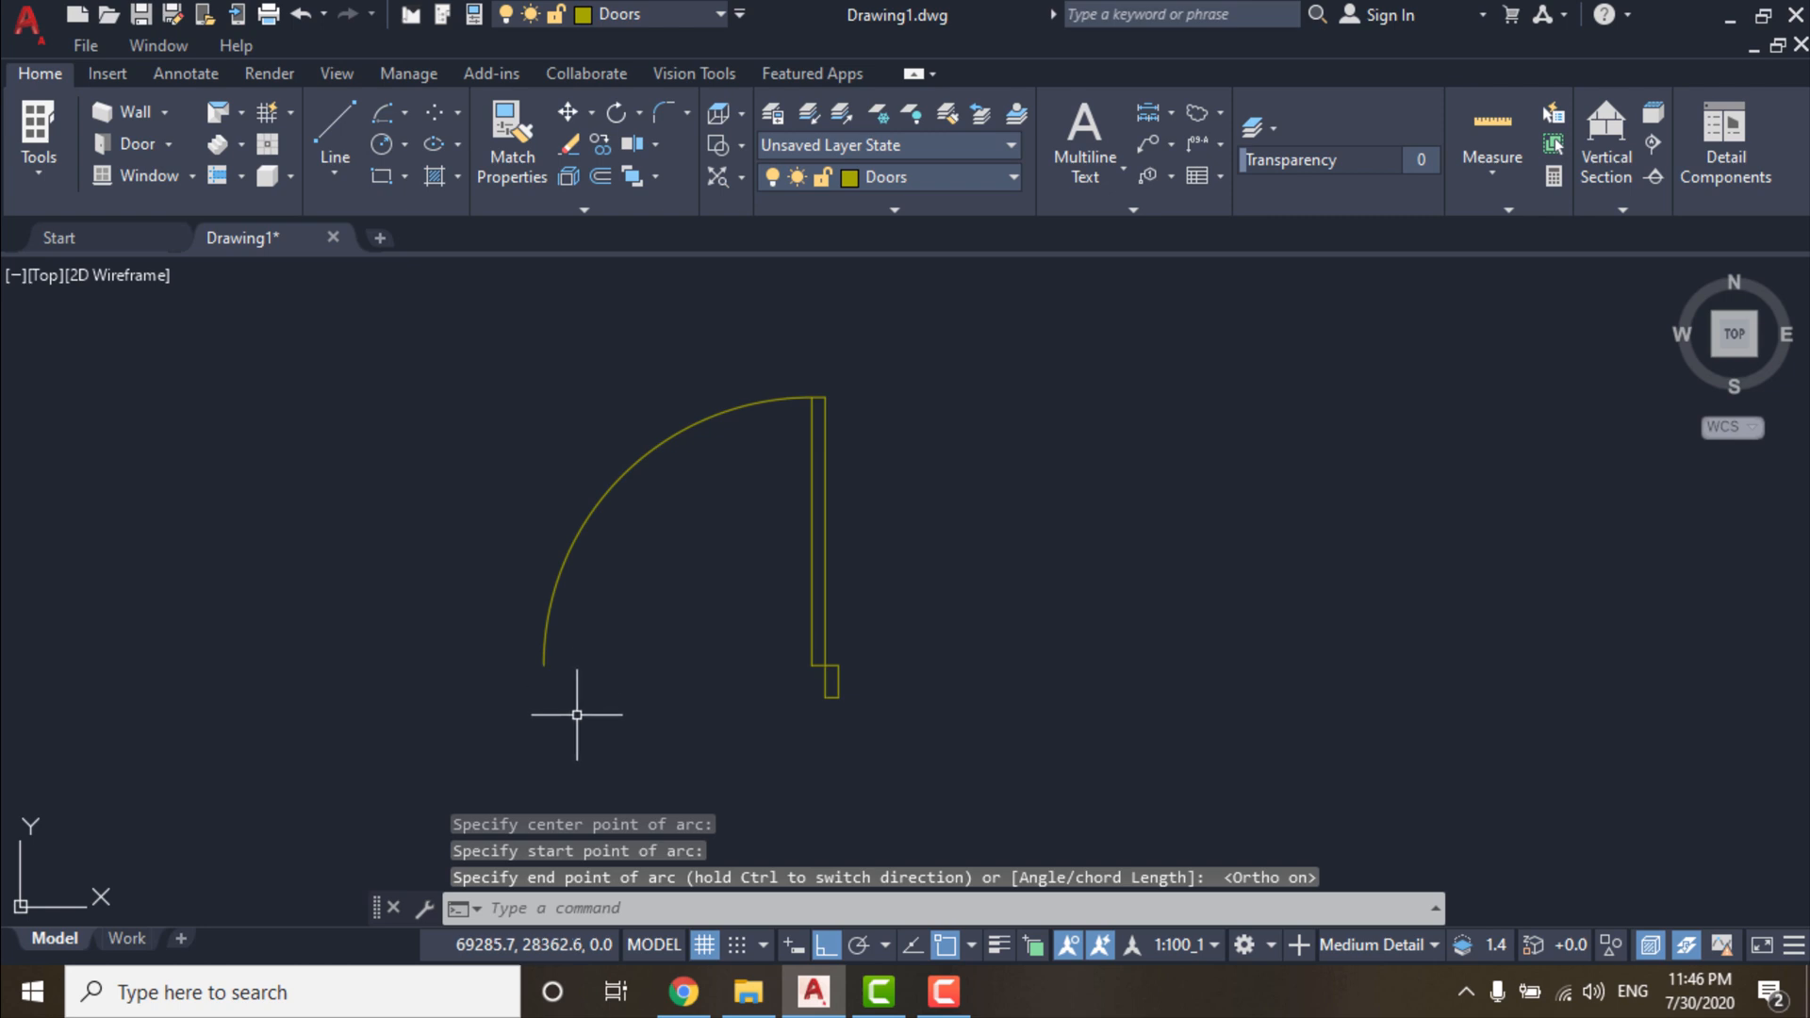
Copy the small jamb rectangle by its upper right corner to the free end of the door swing arc.
click(873, 727)
click(783, 686)
text(c)
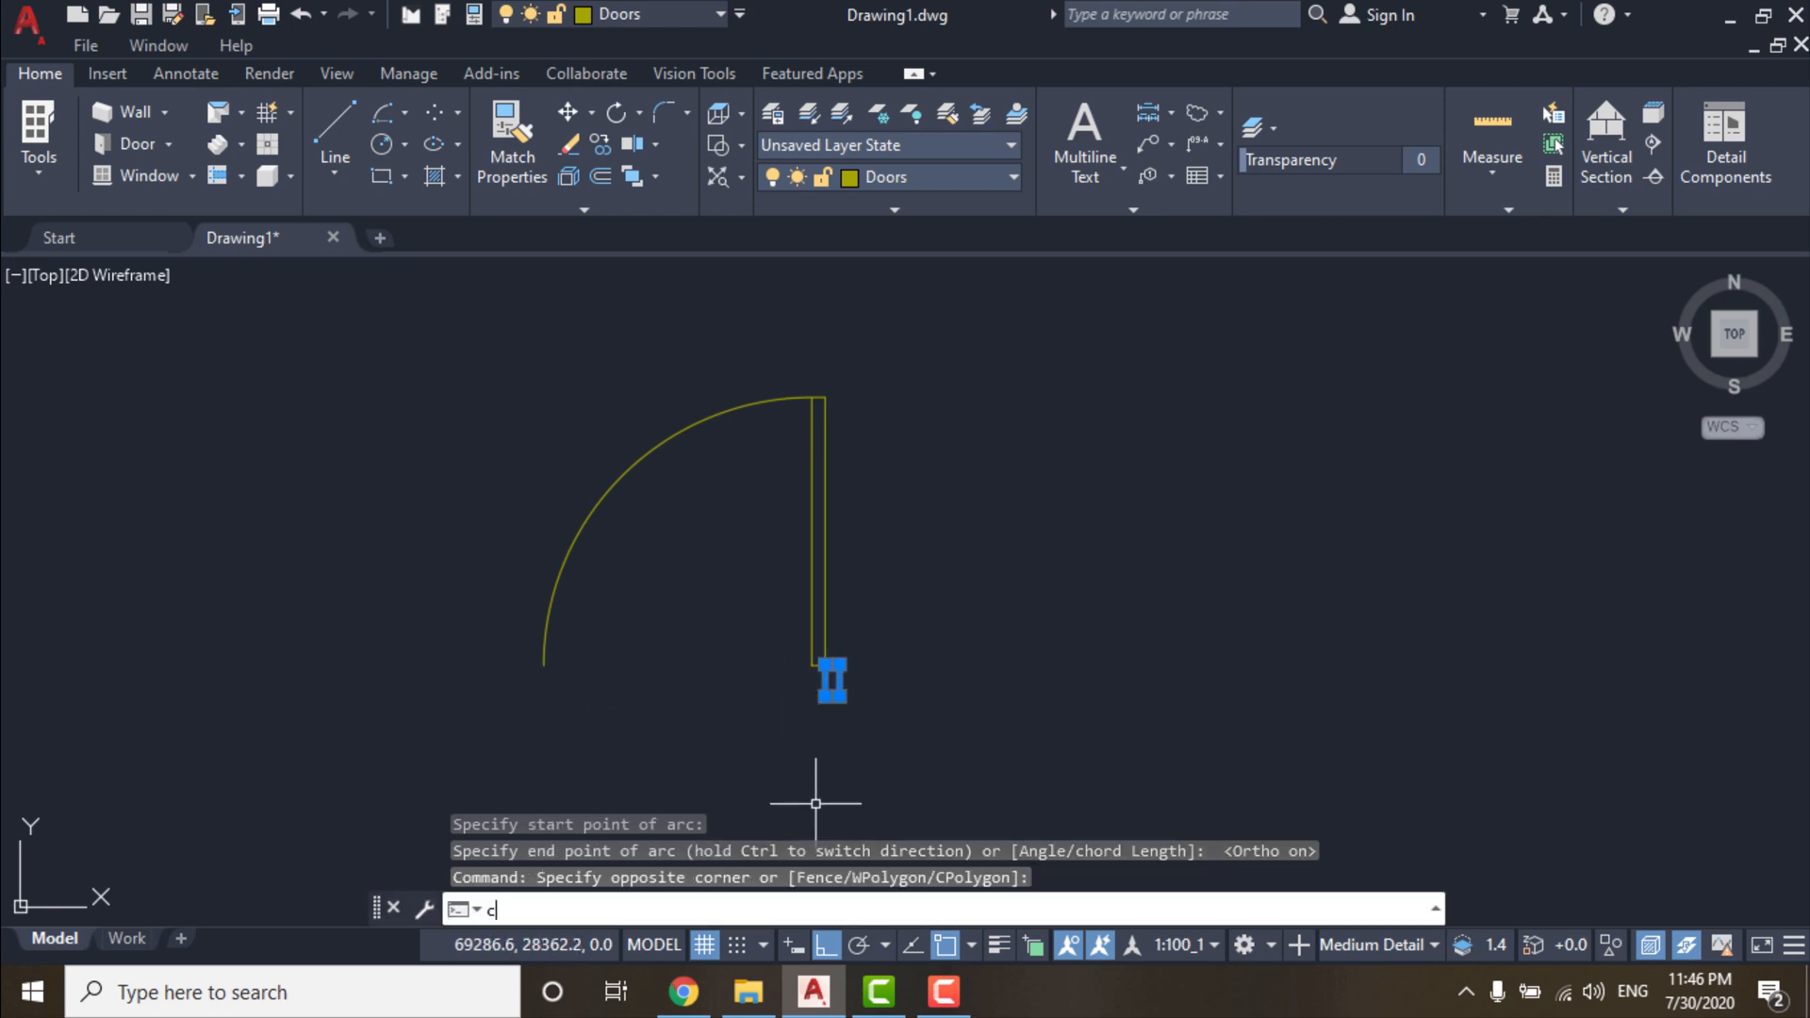
text(o)
key(Return)
click(829, 665)
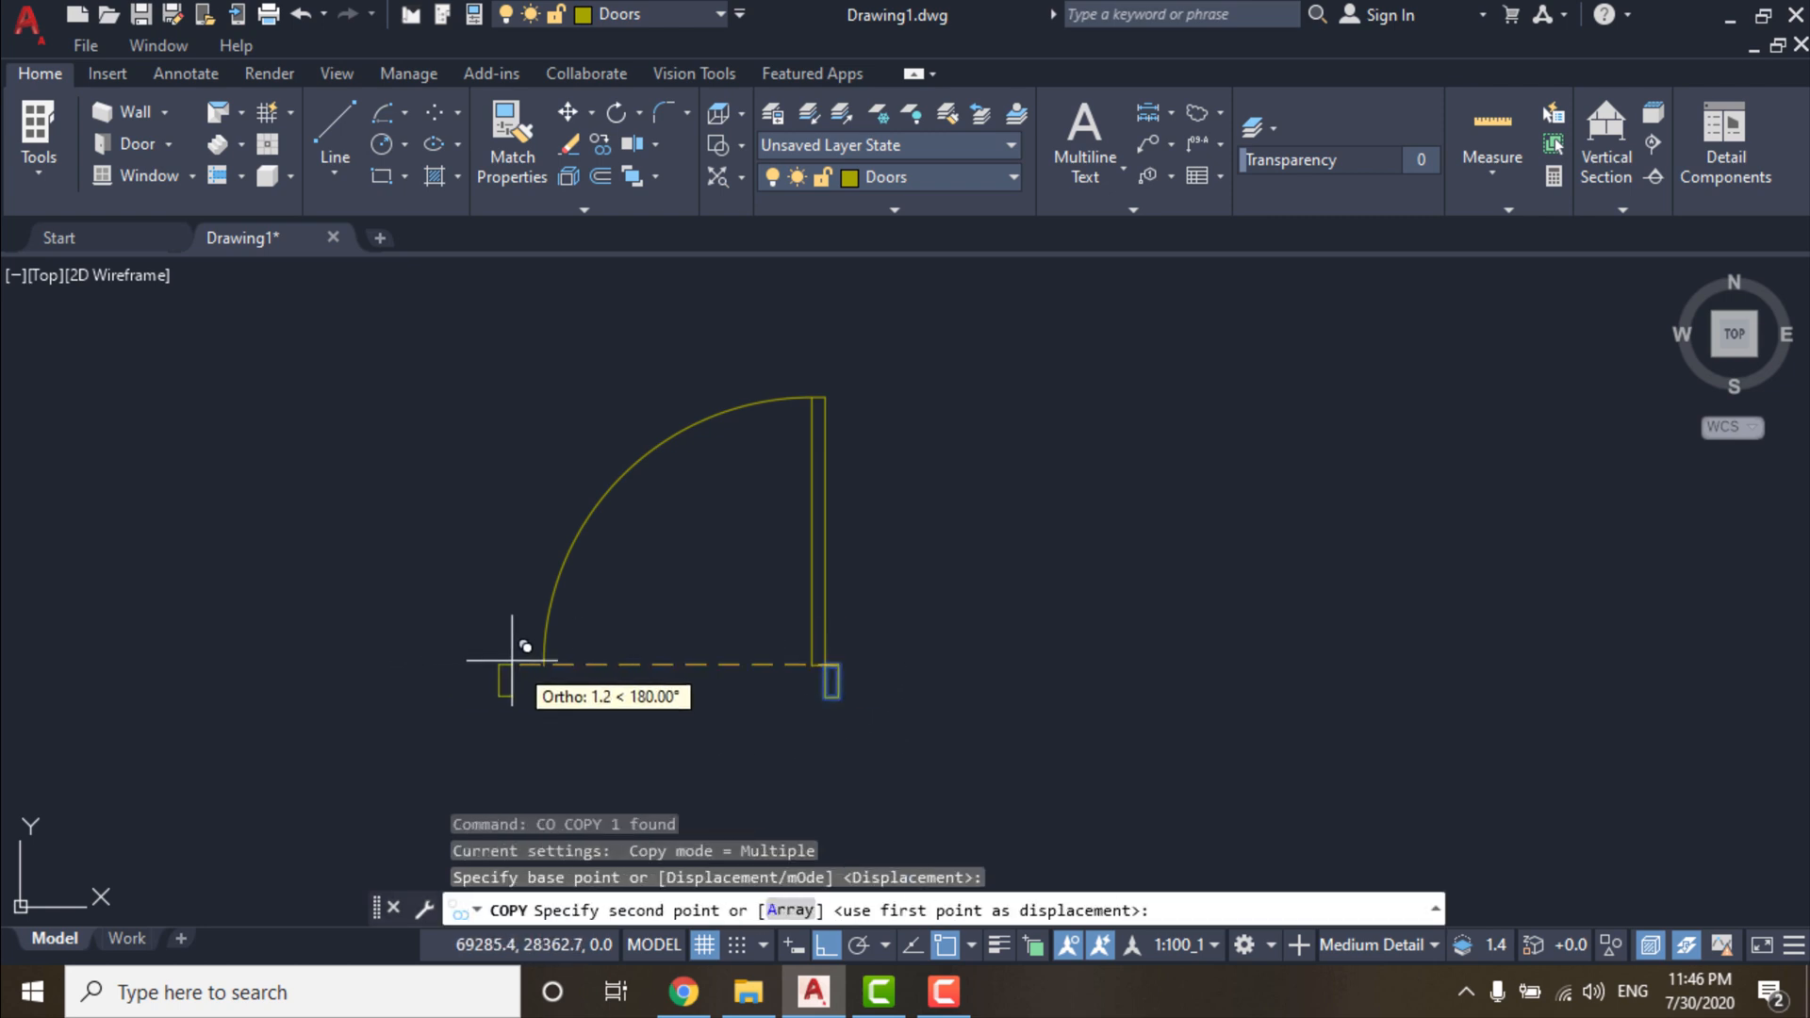
click(541, 664)
key(Escape)
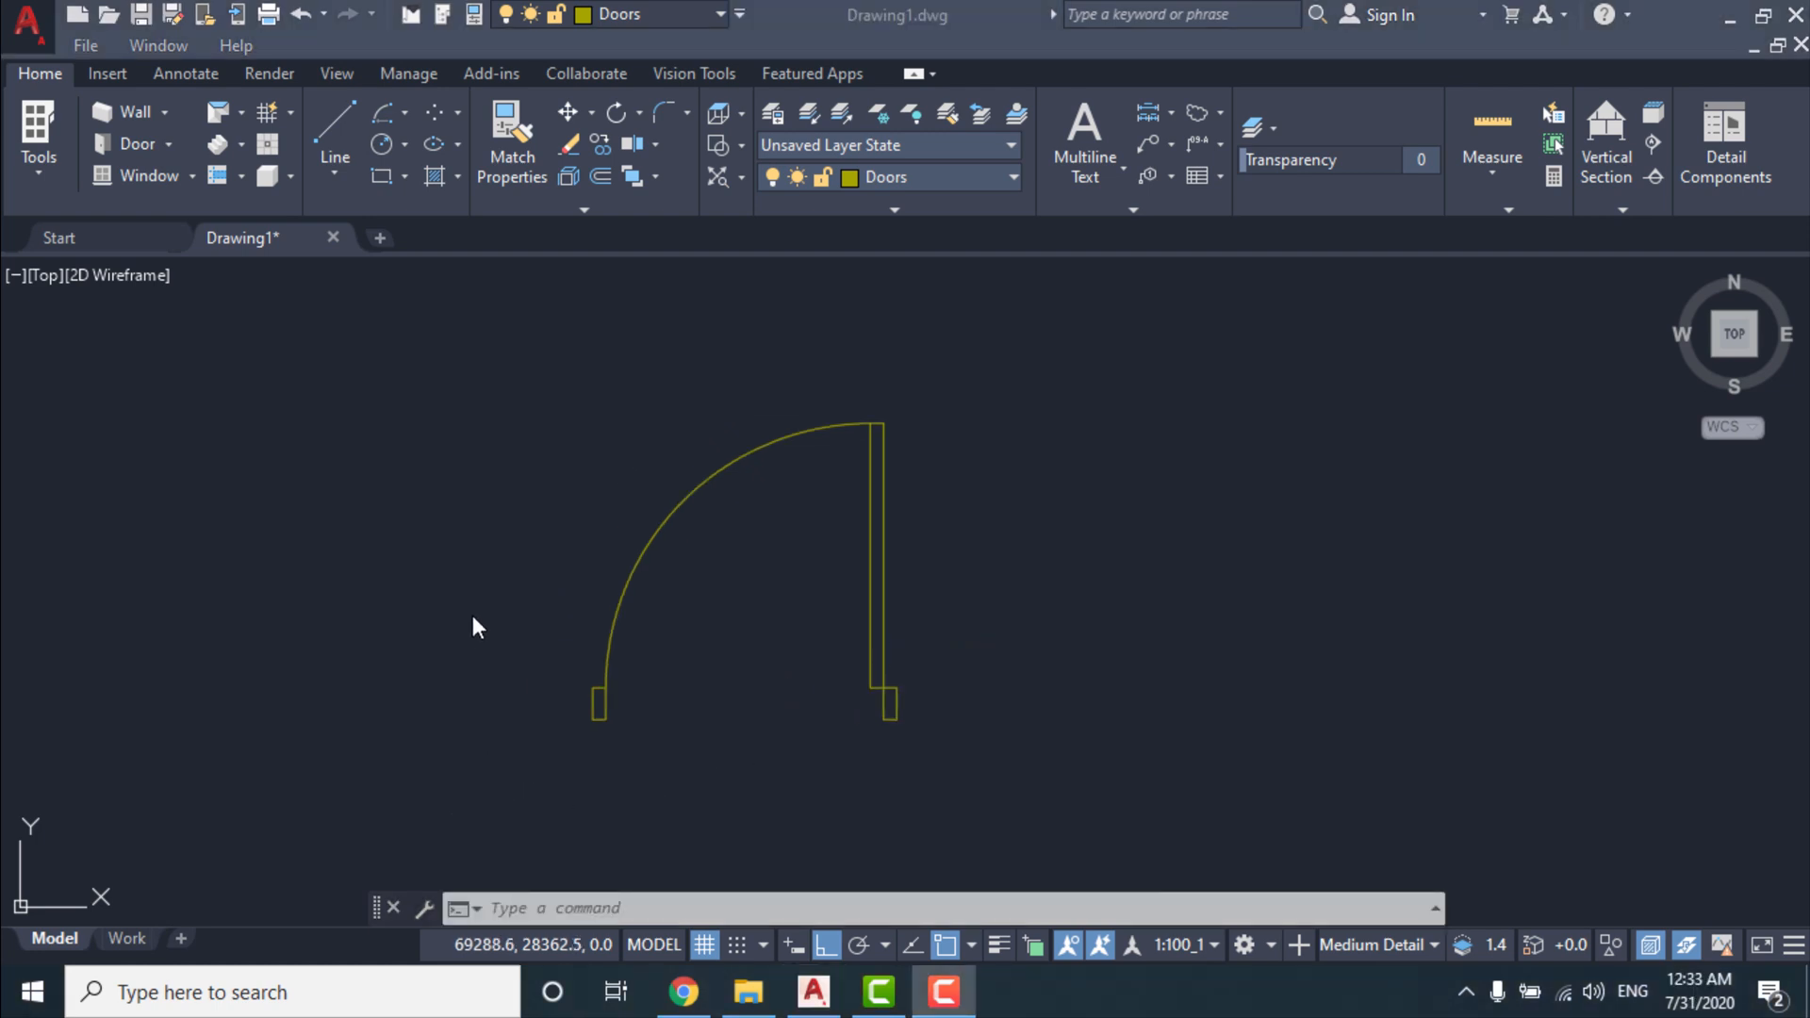
Define a block named DOOR from the door leaf, swing arc and both jambs, converting the selected objects to the block.
click(892, 665)
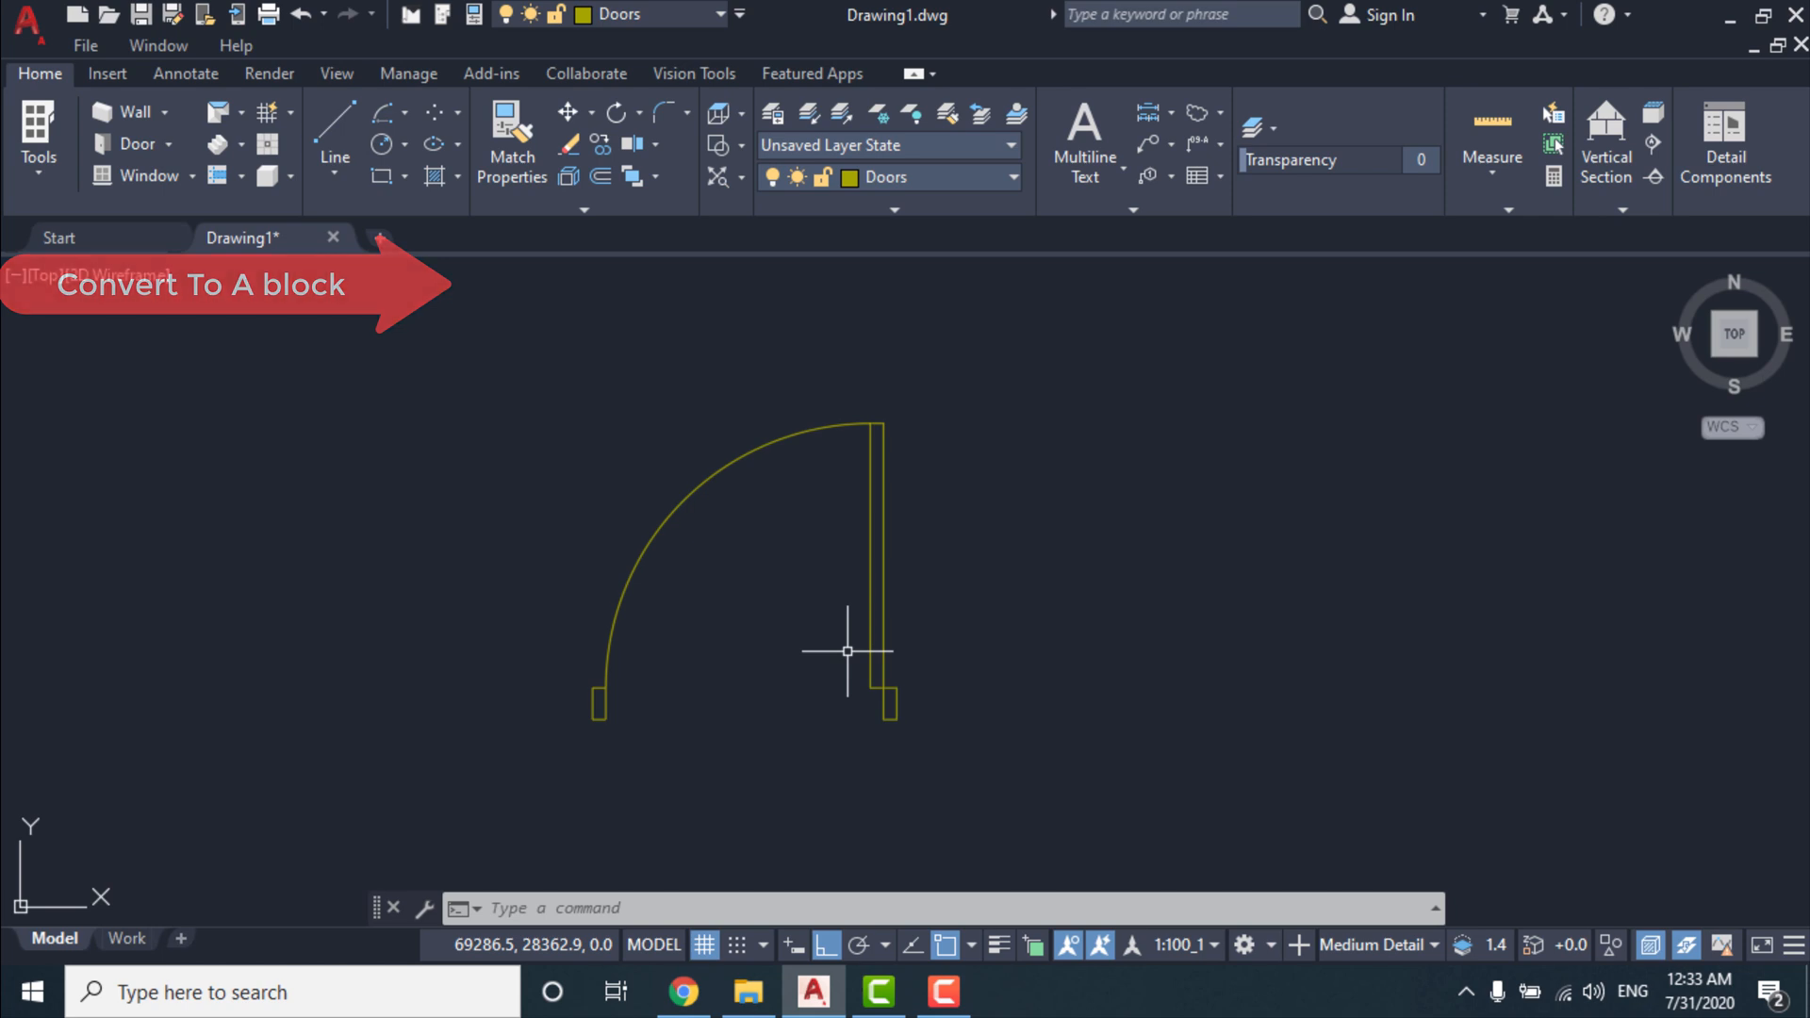
text(b)
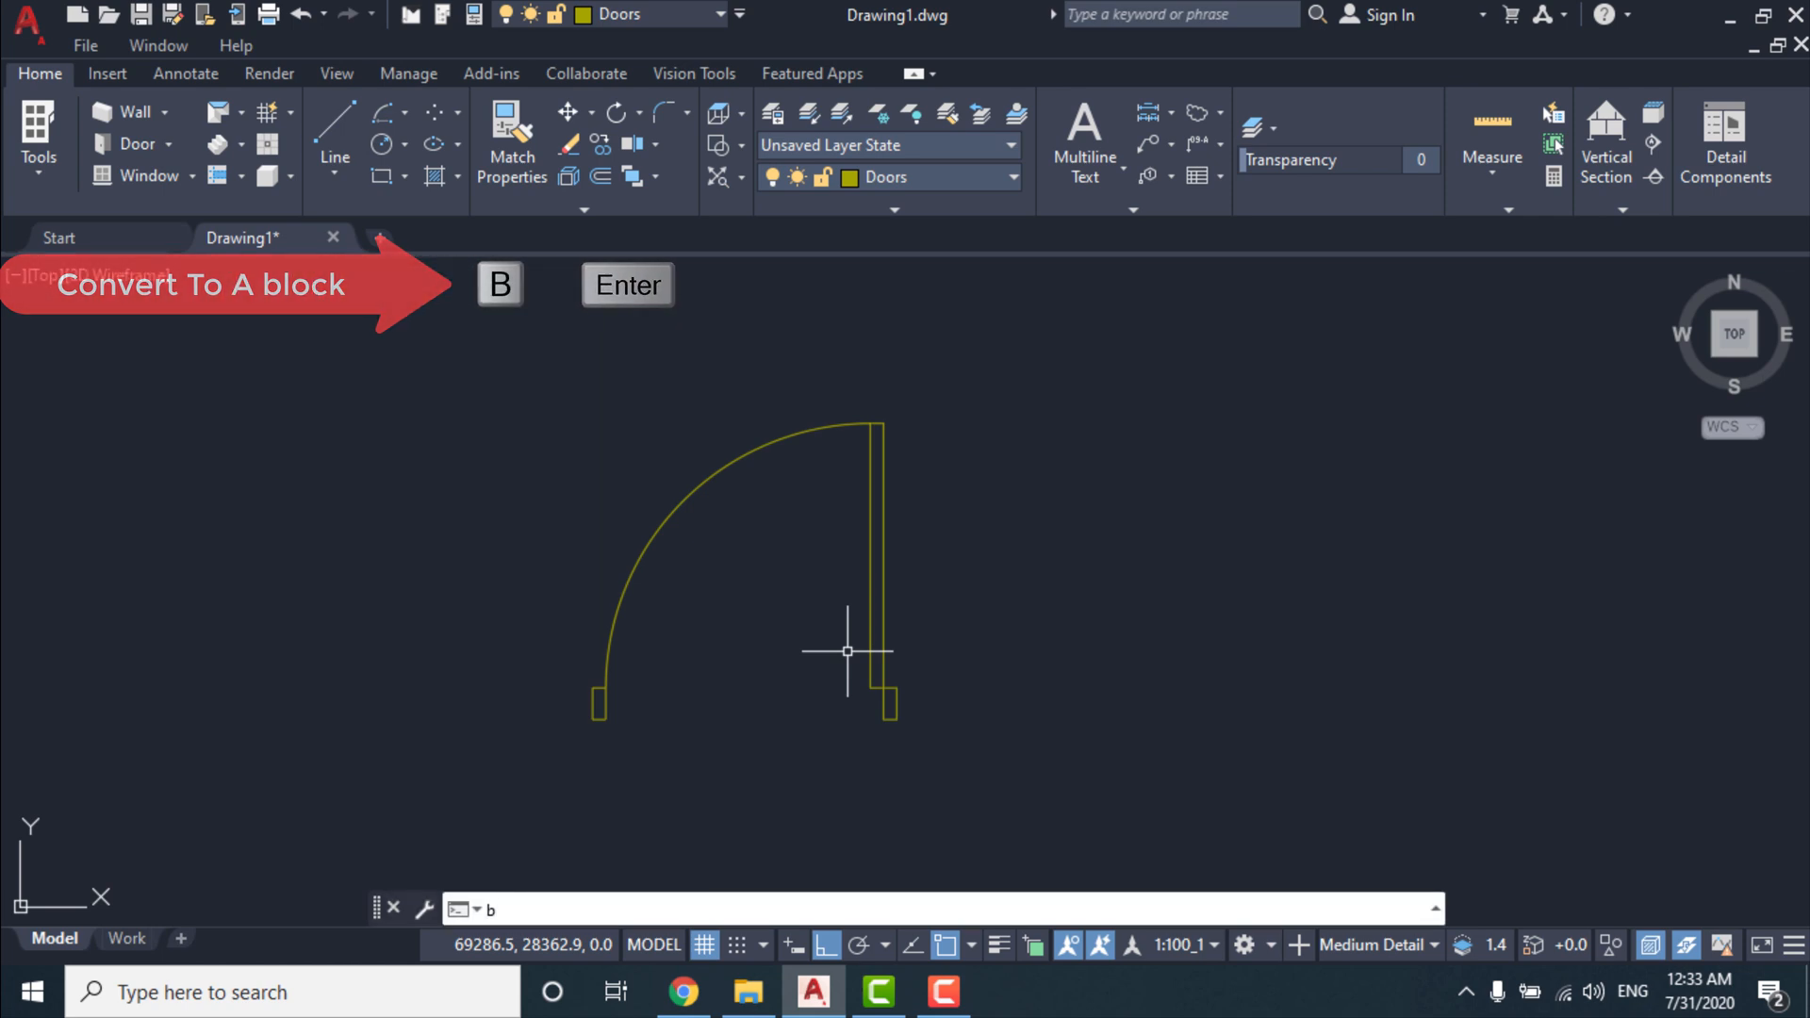
key(Return)
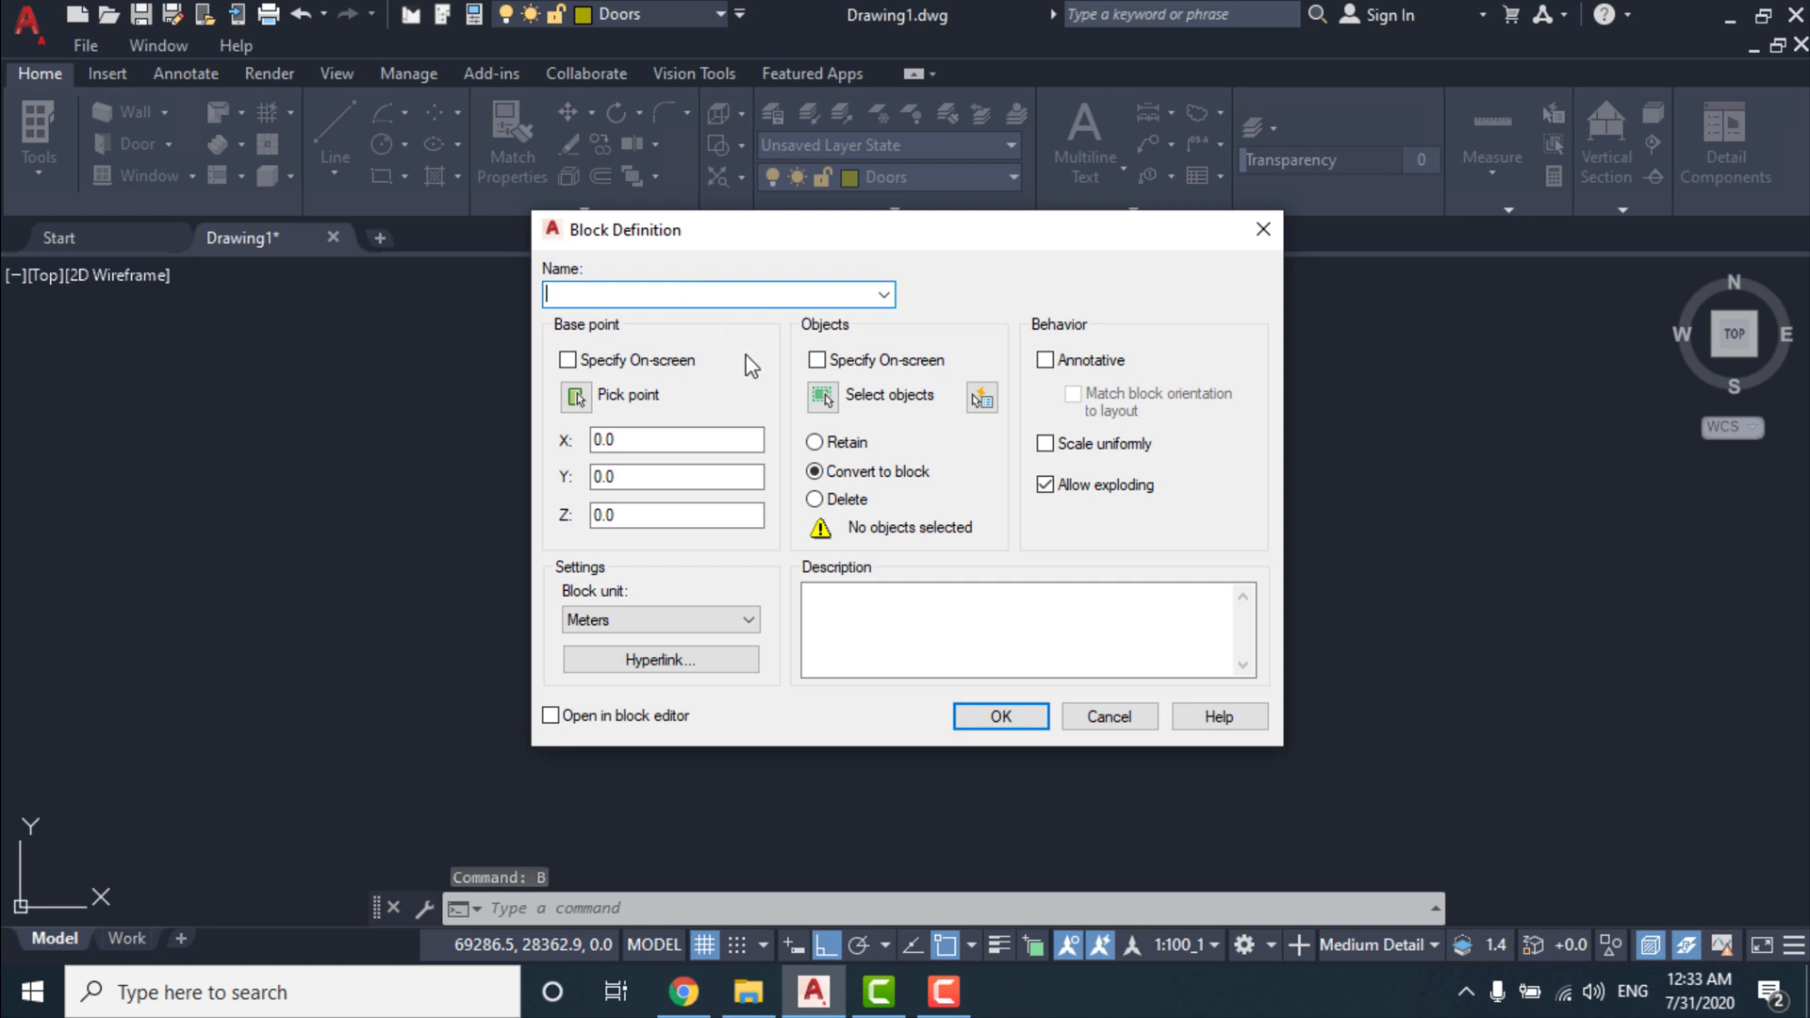
text(DOOR)
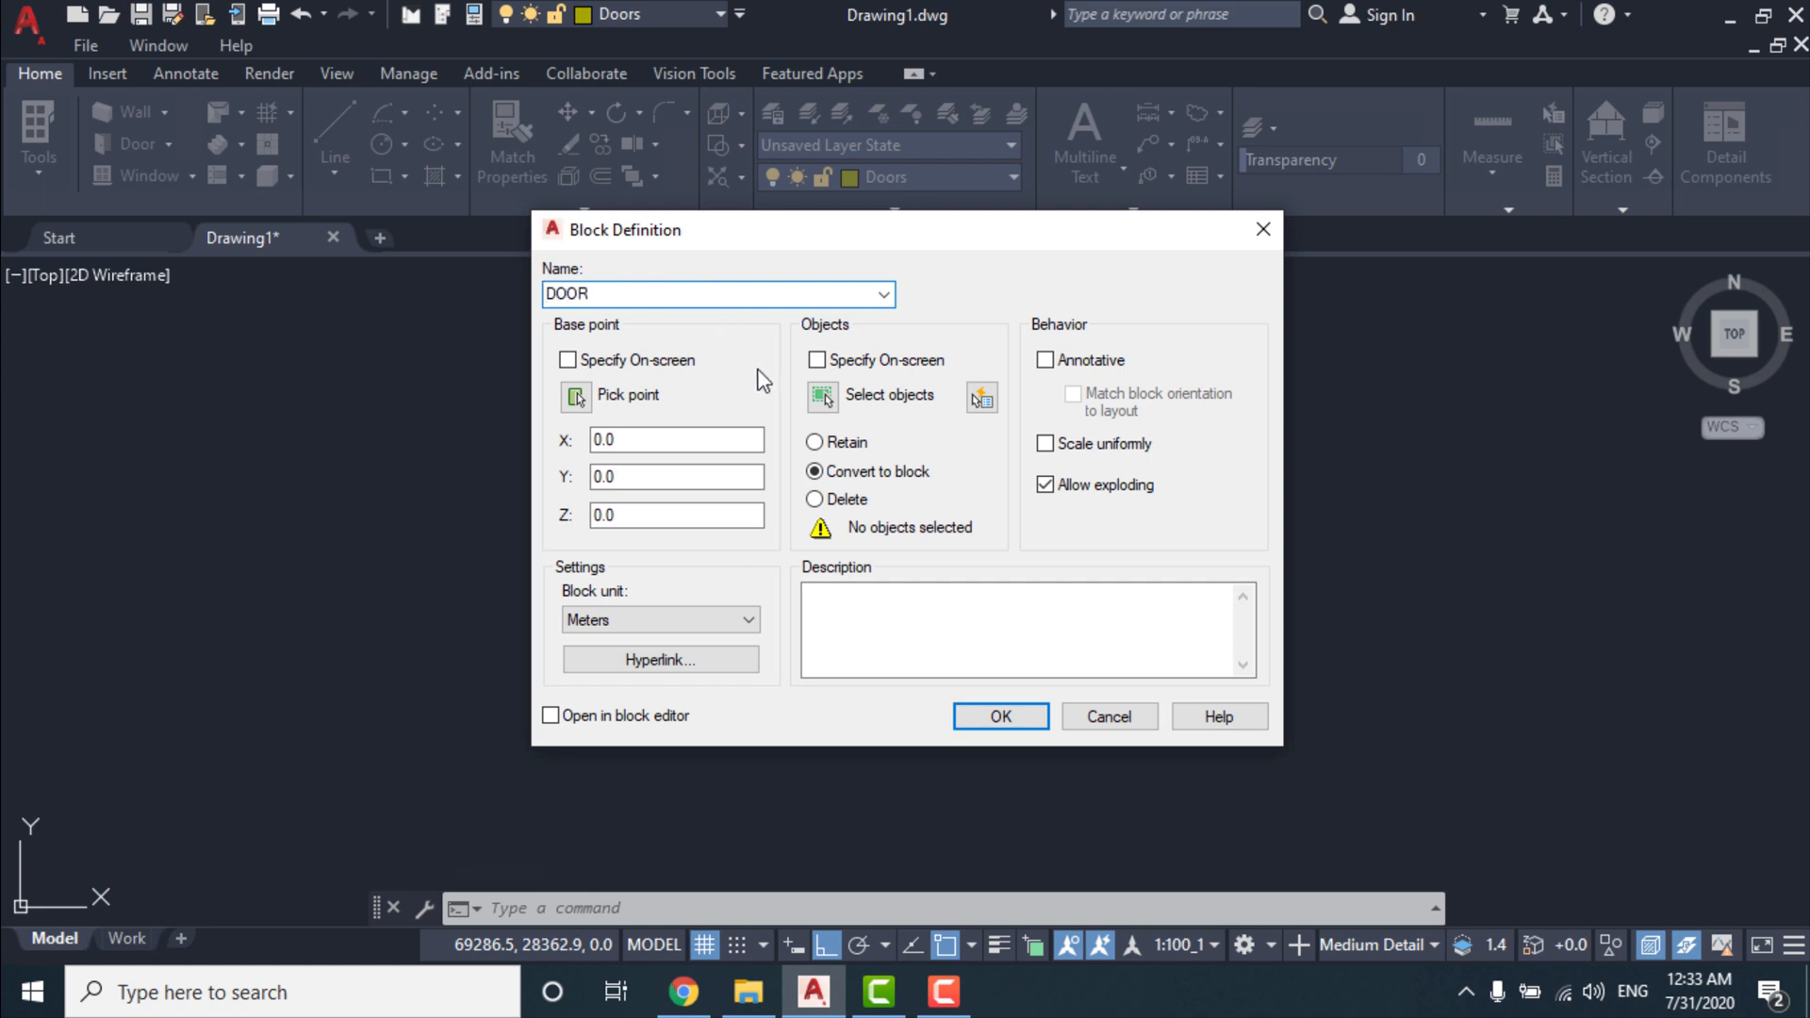
click(824, 397)
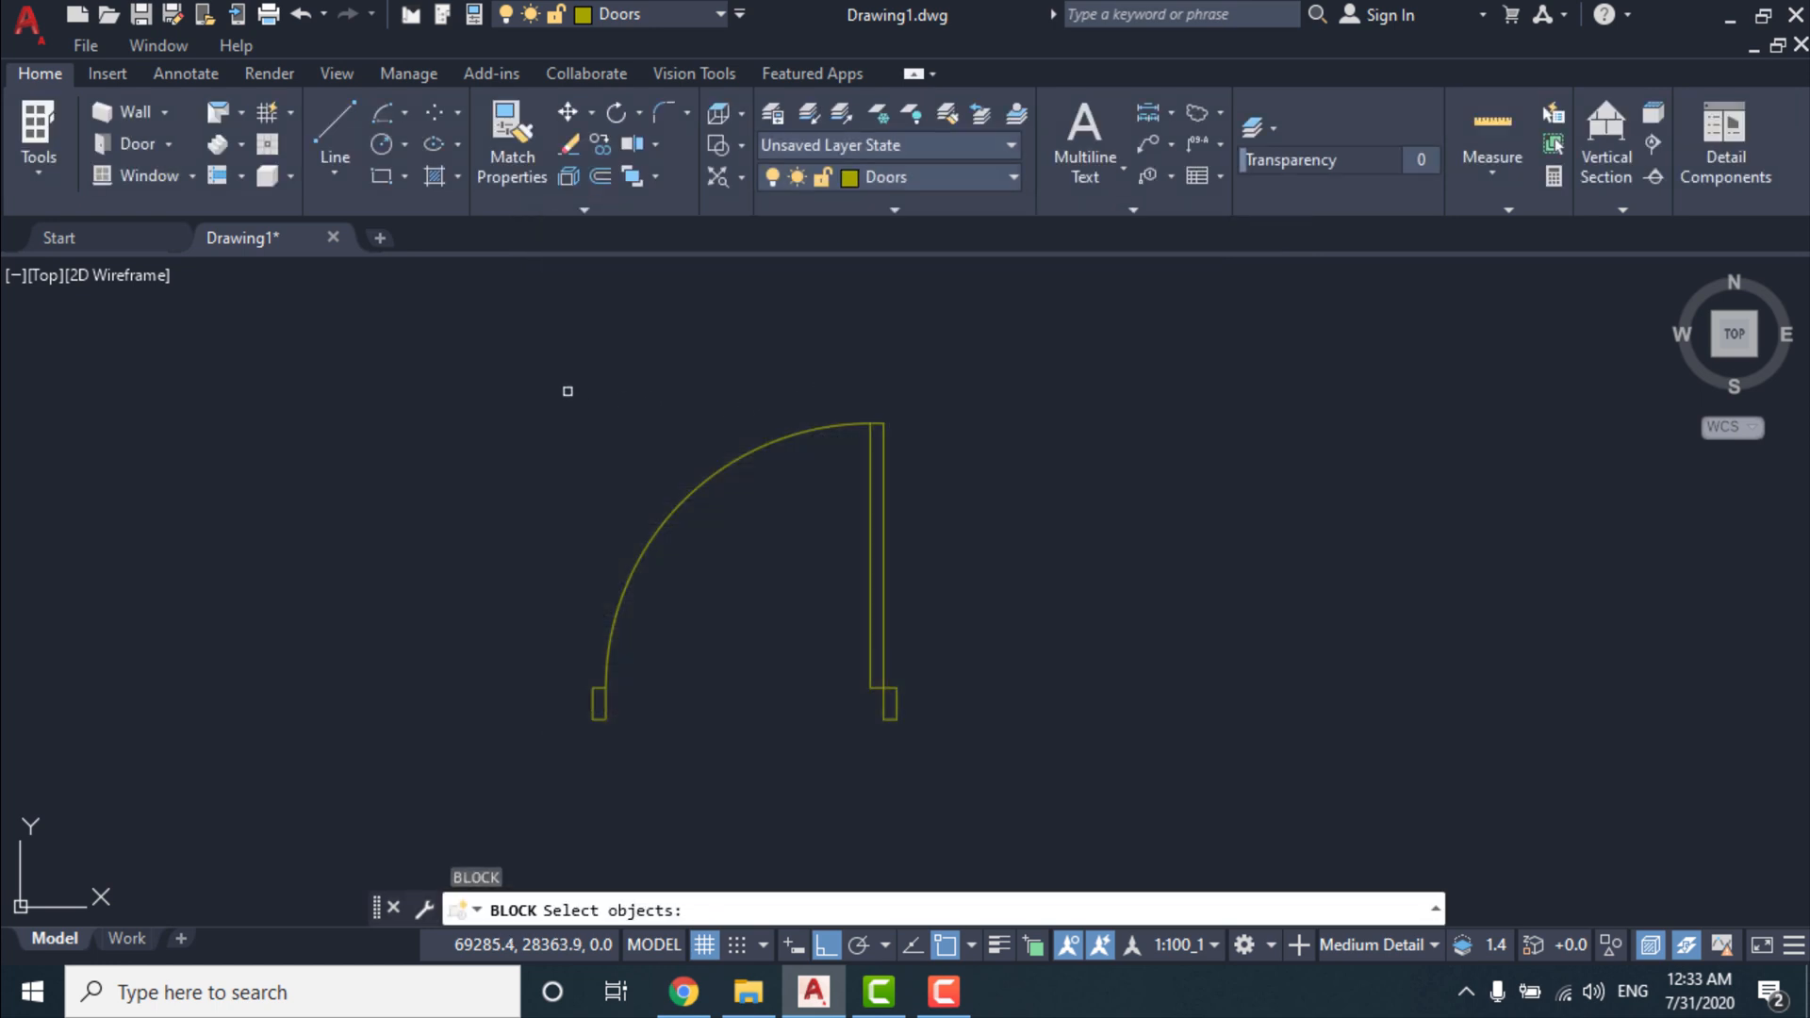
click(474, 375)
click(1063, 787)
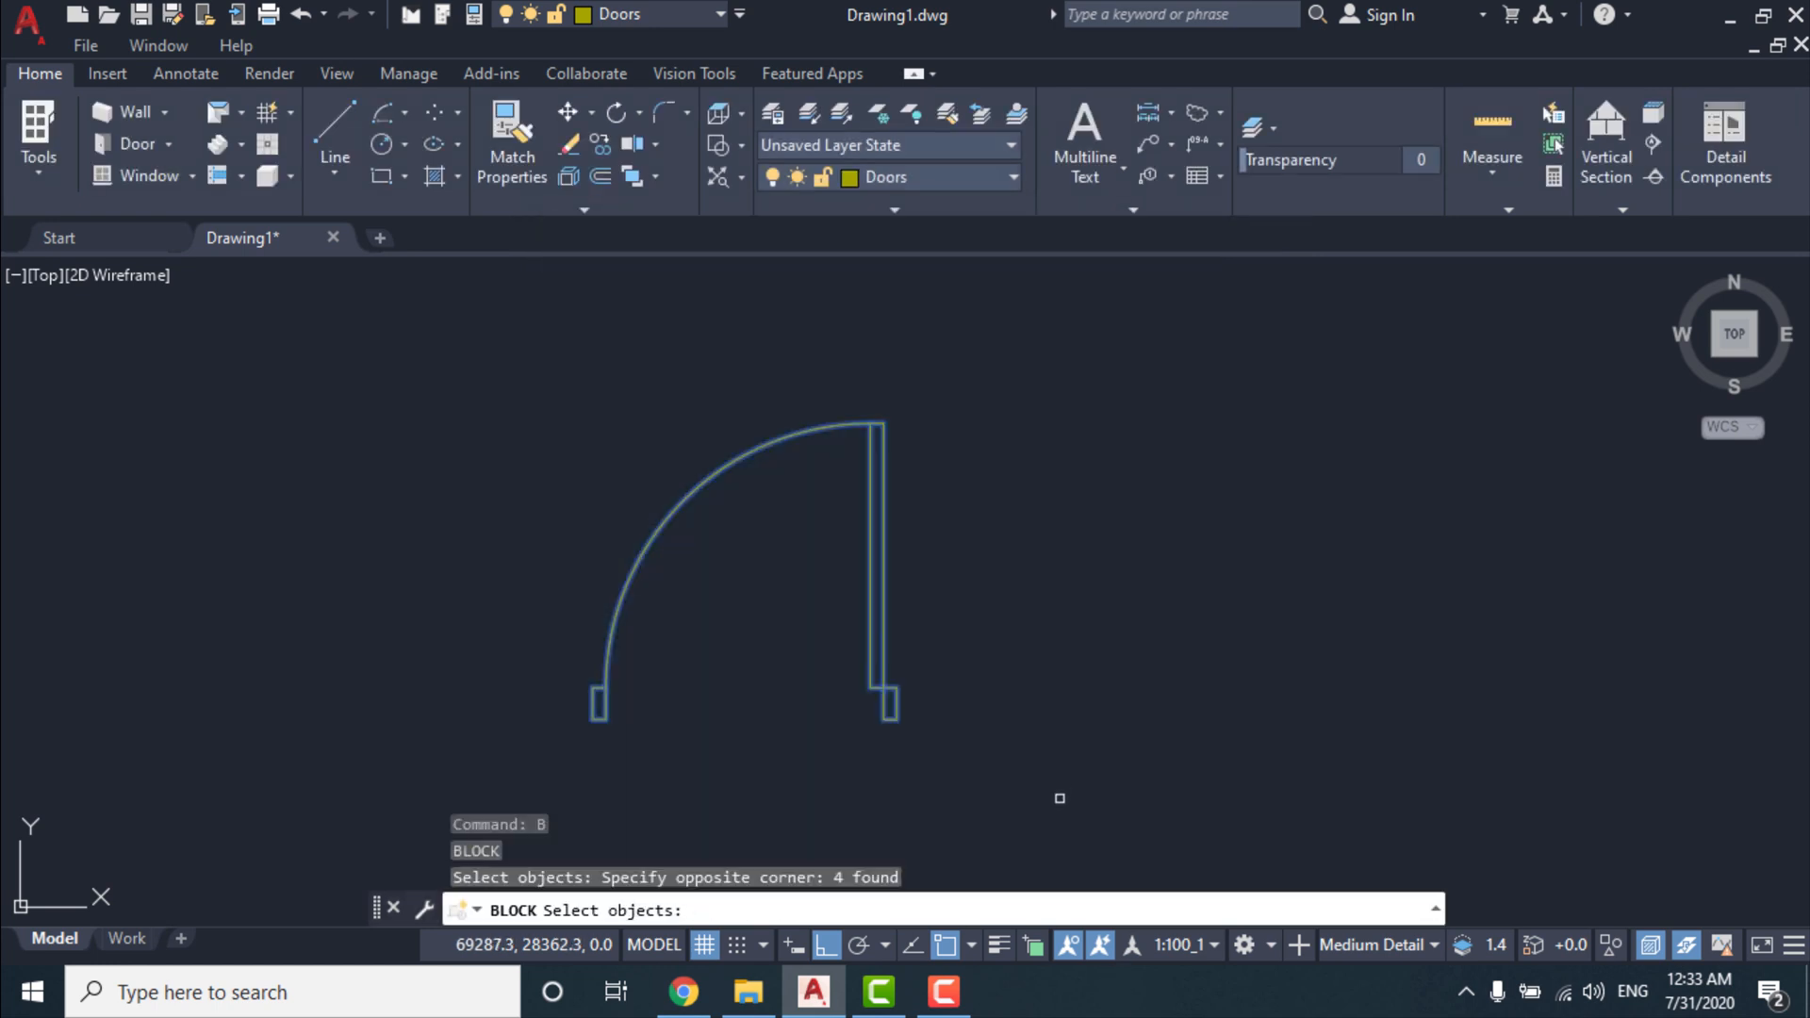
key(Return)
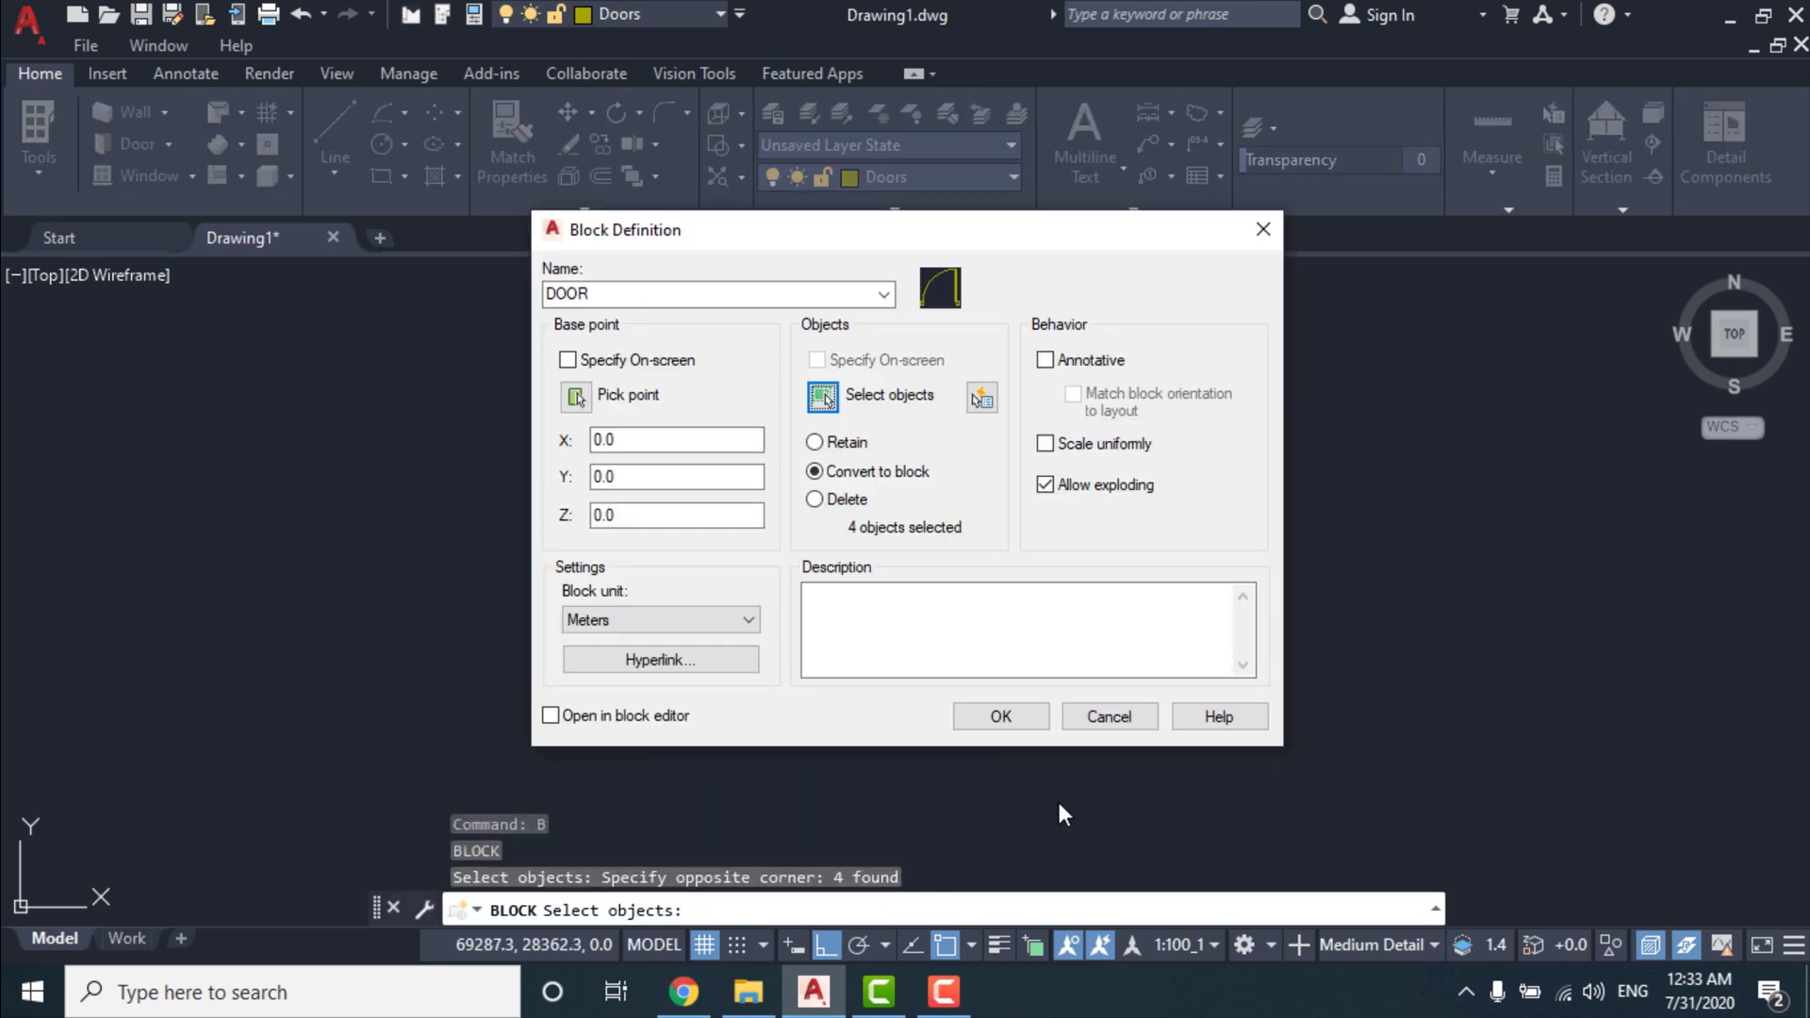
click(1002, 718)
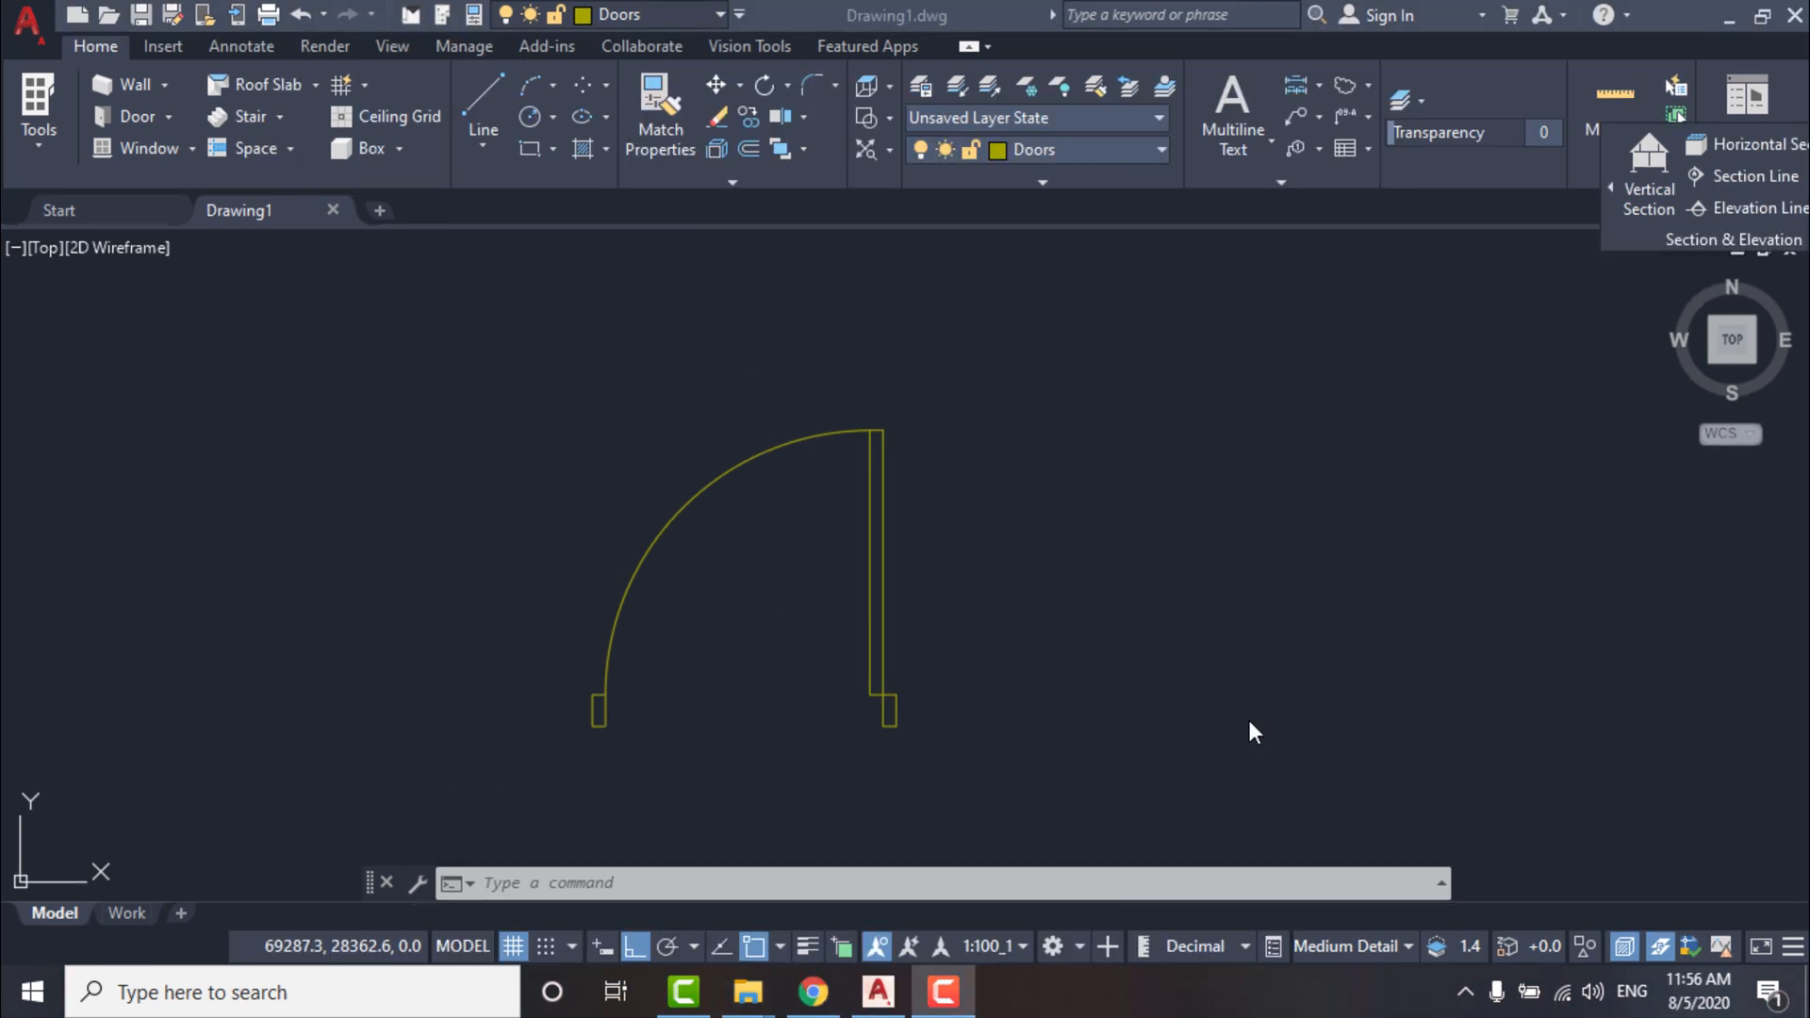
Select the door symbol to check that it behaves as a single object, and clear the selection.
click(719, 568)
click(685, 508)
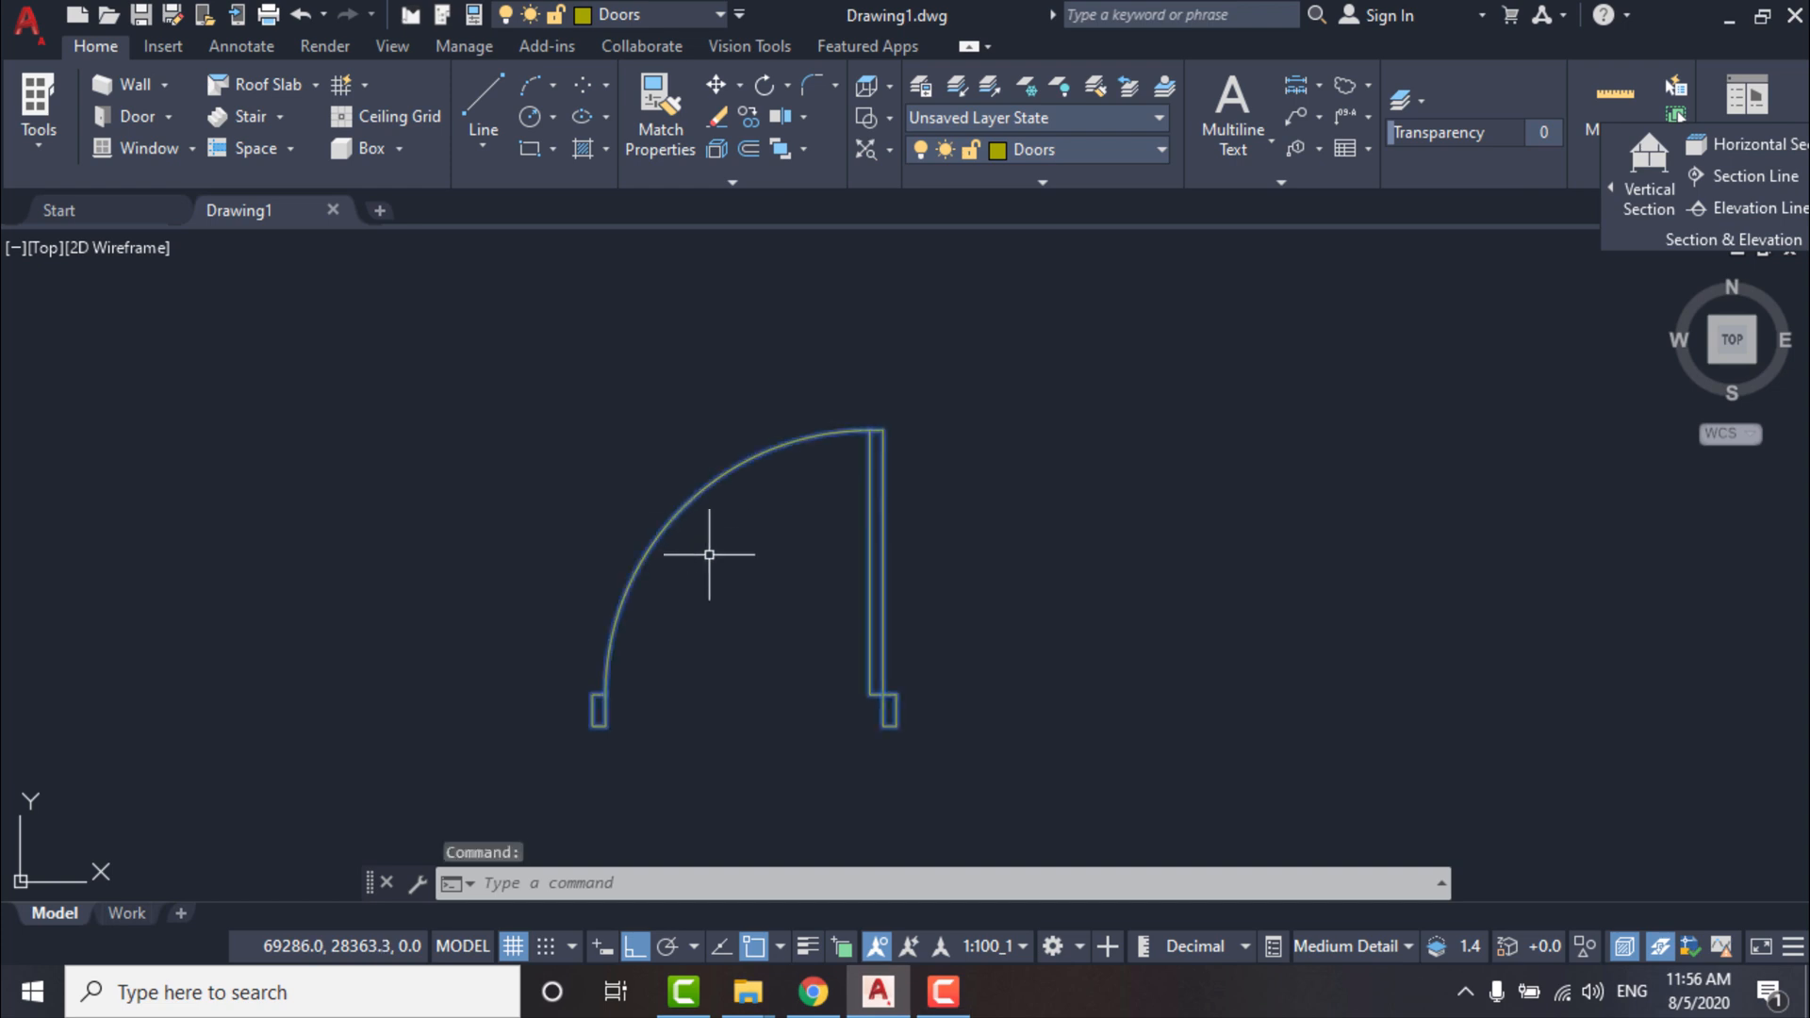
key(Escape)
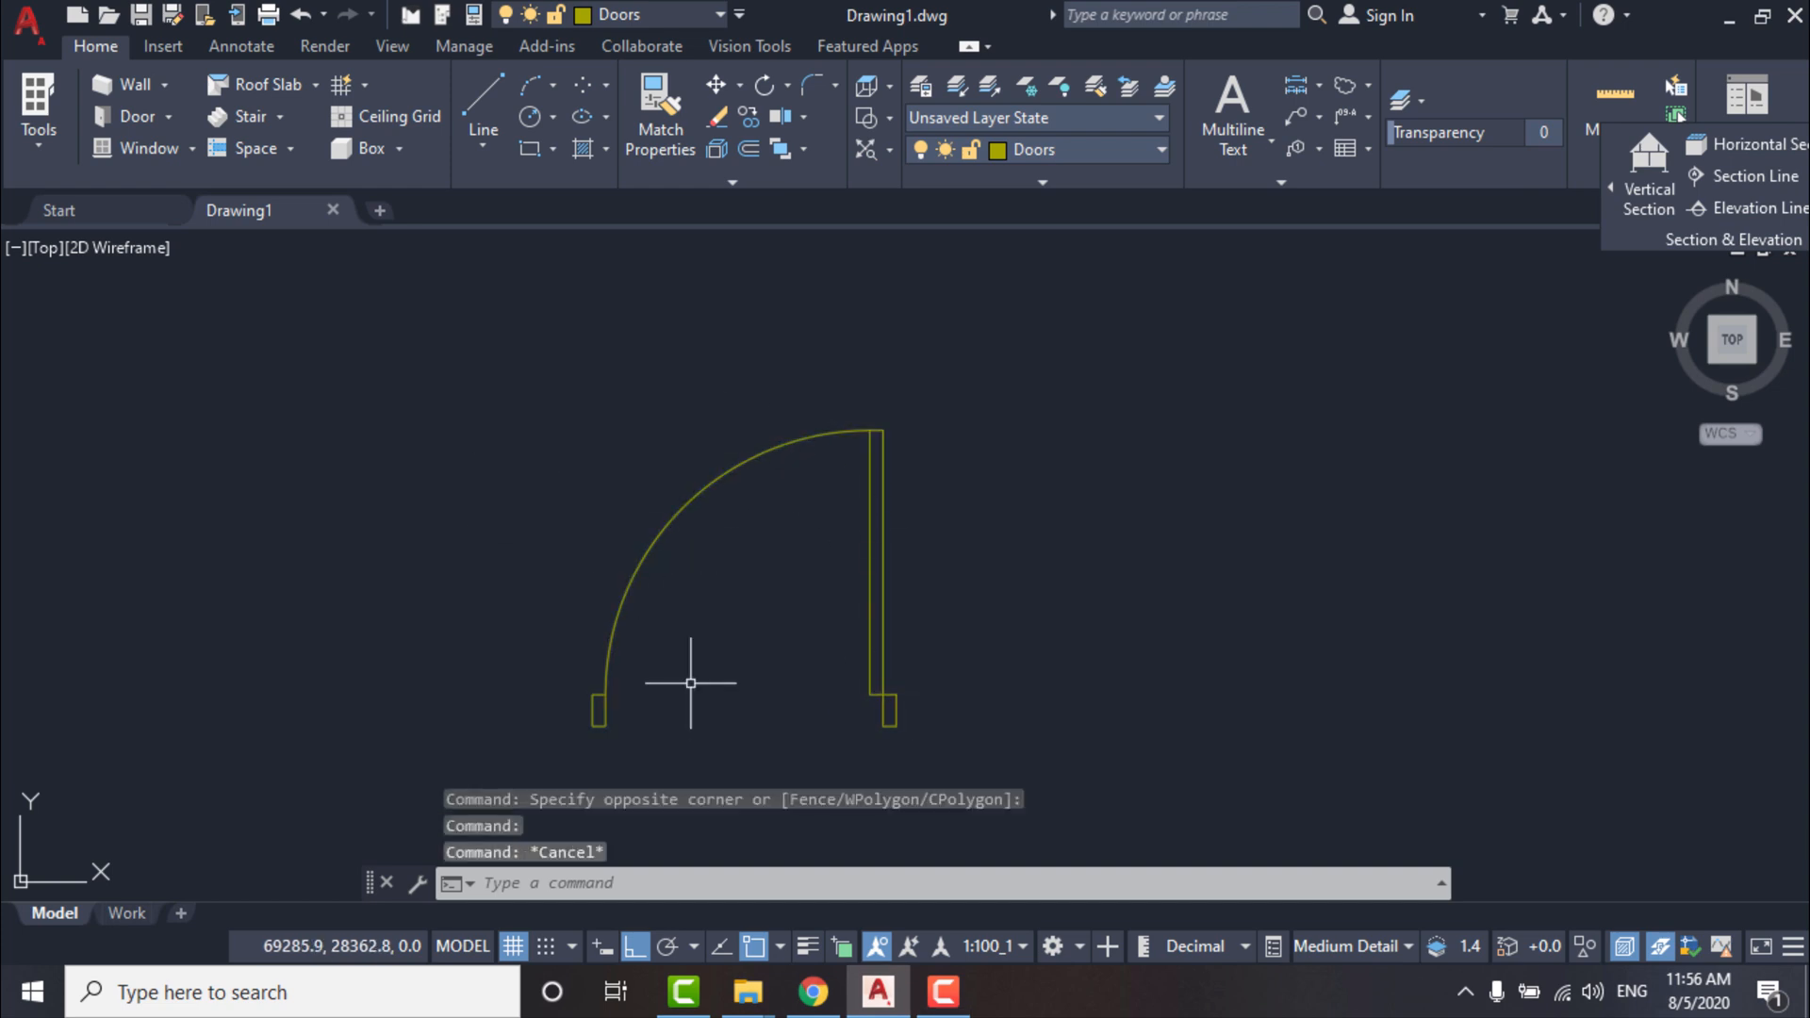
Explode the door block into its separate objects for editing.
click(784, 559)
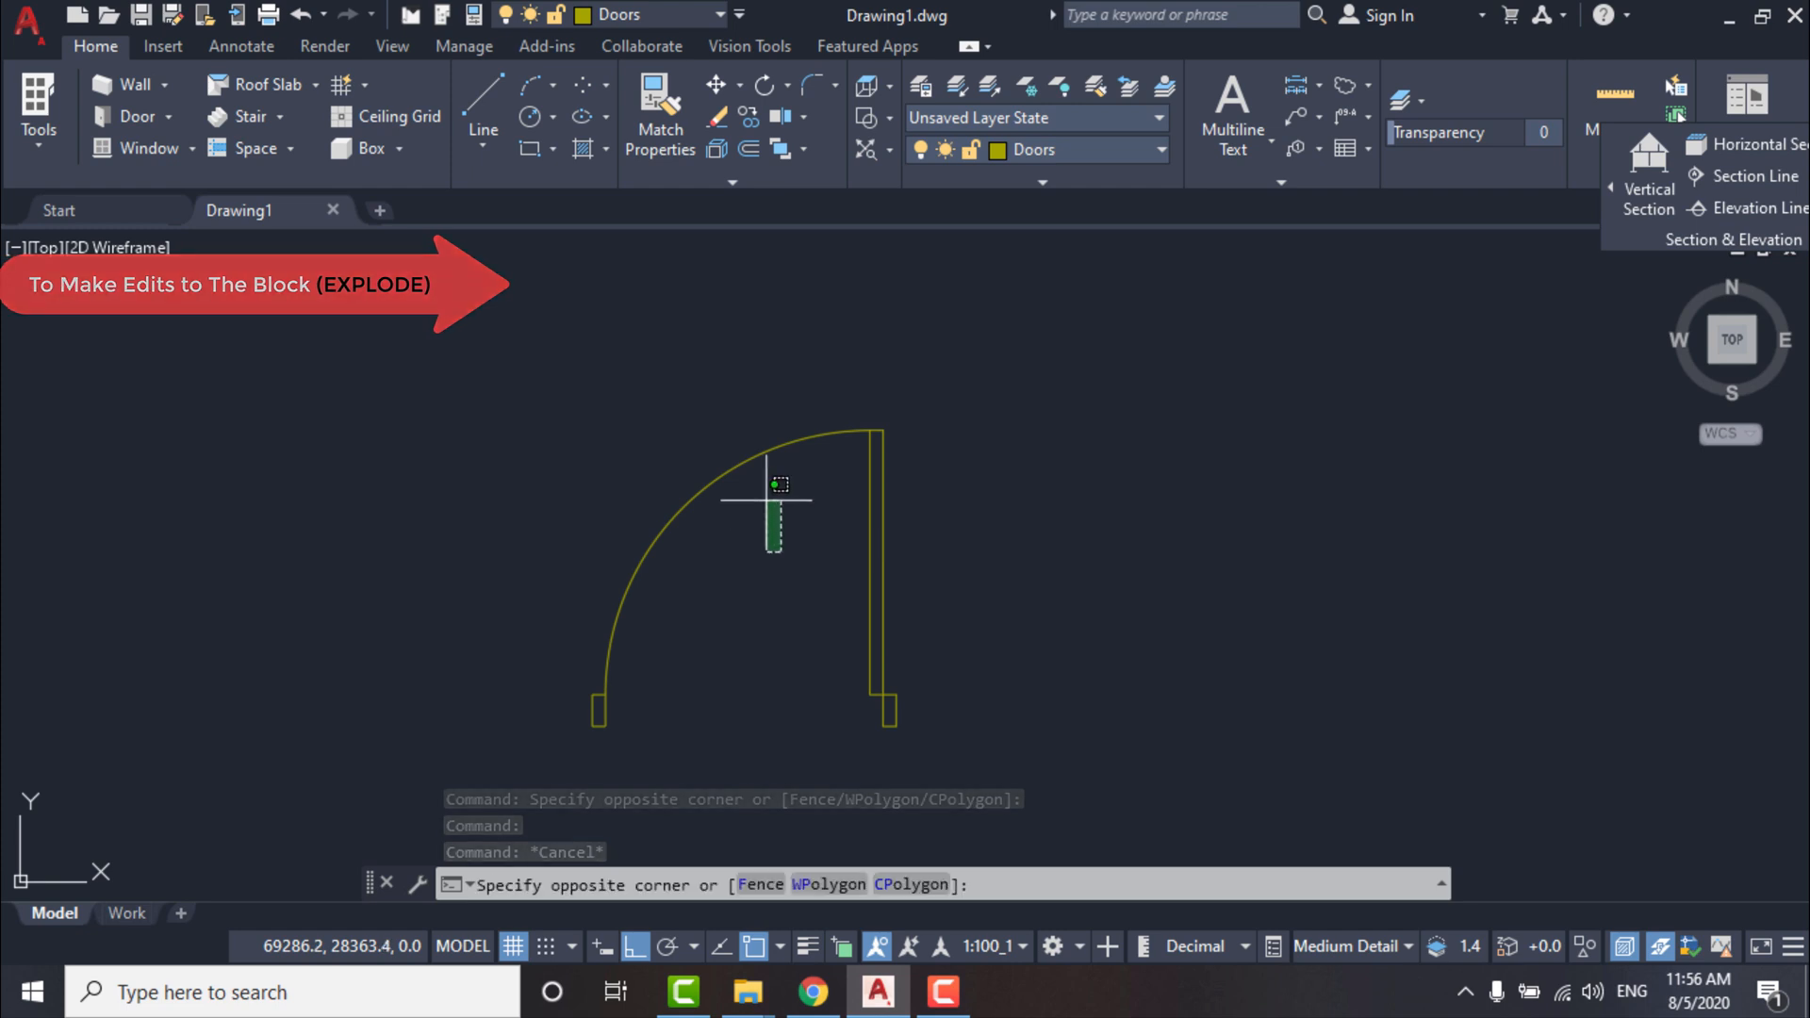
click(731, 429)
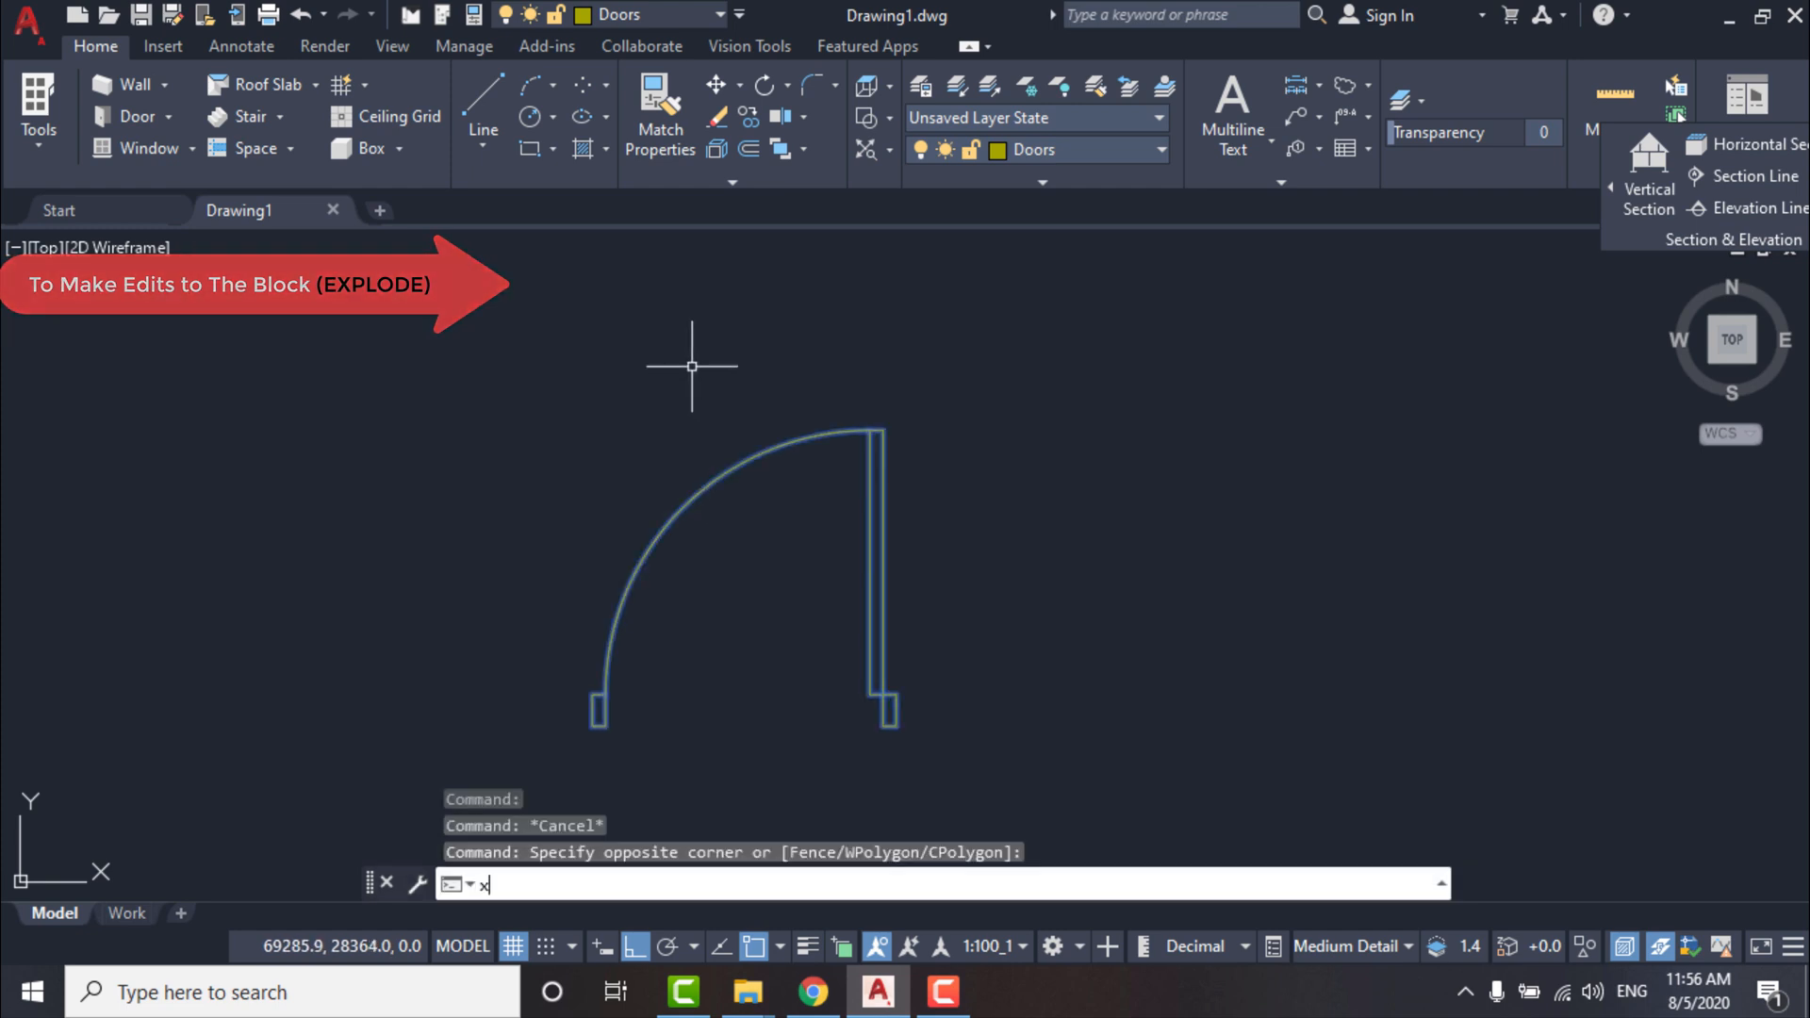
text(x)
key(Return)
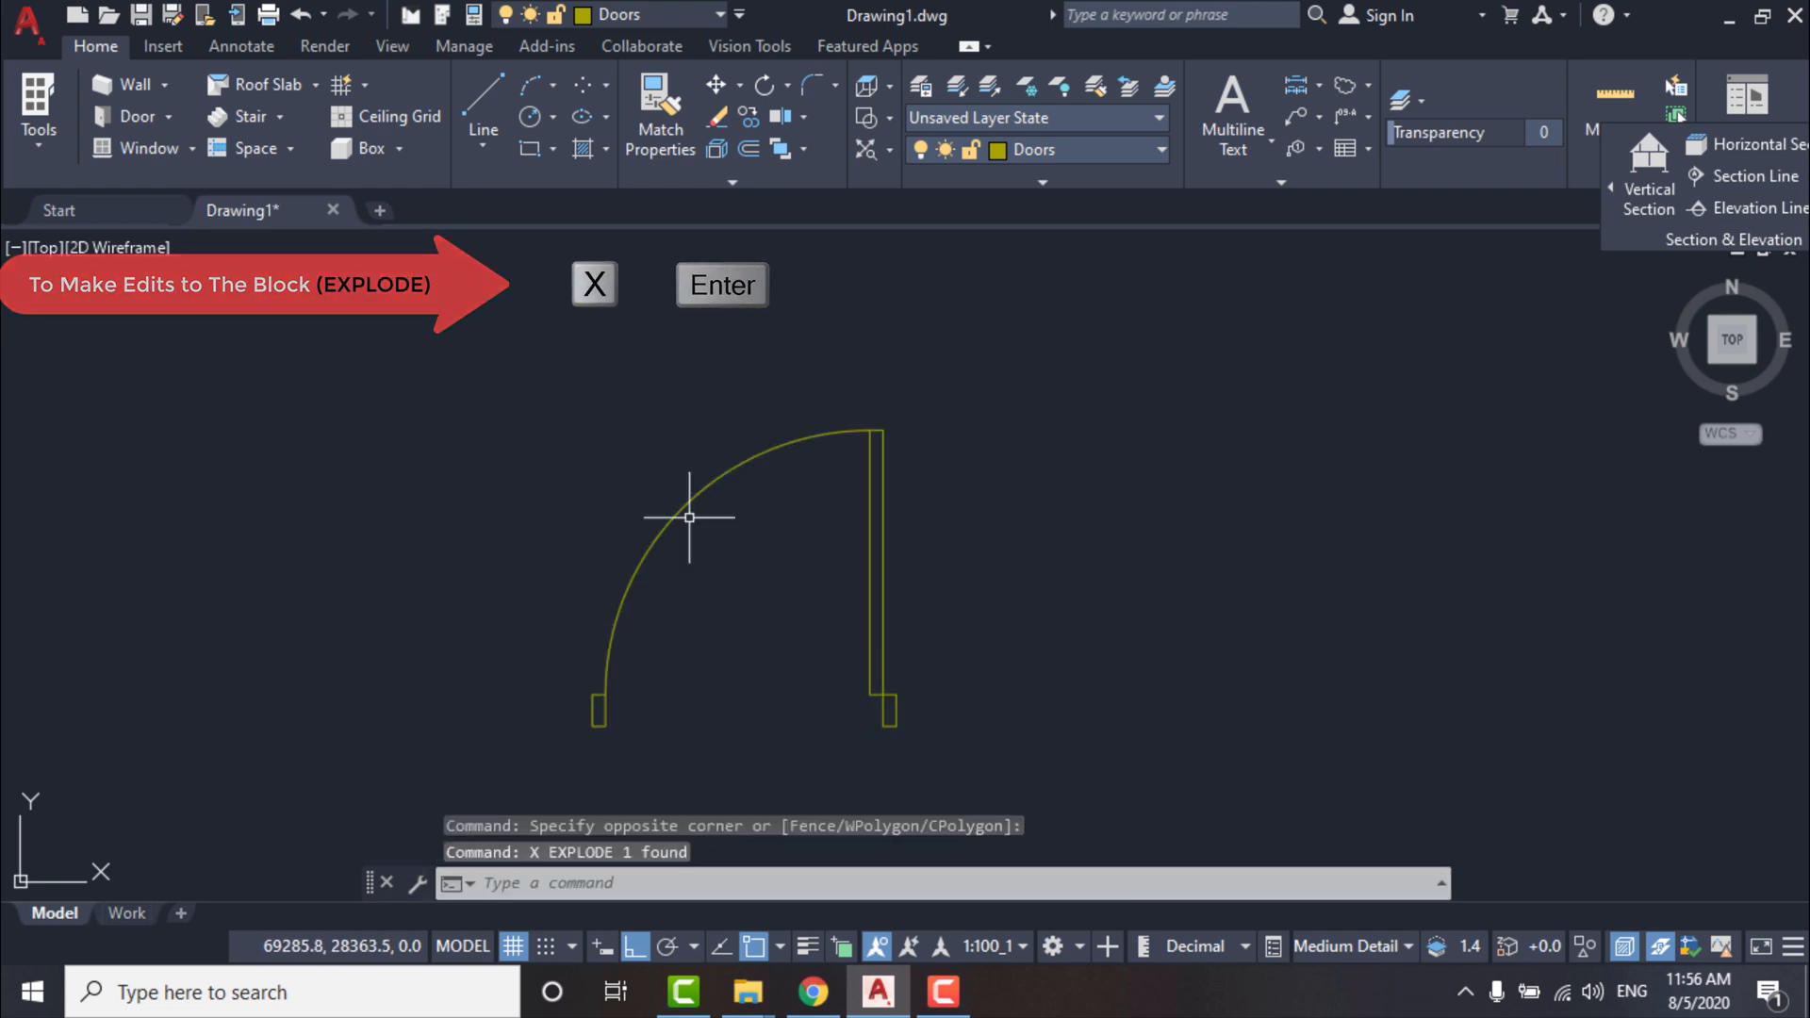
Select the door leaf and swing arc individually to check the exploded pieces, and clear the selection.
click(874, 505)
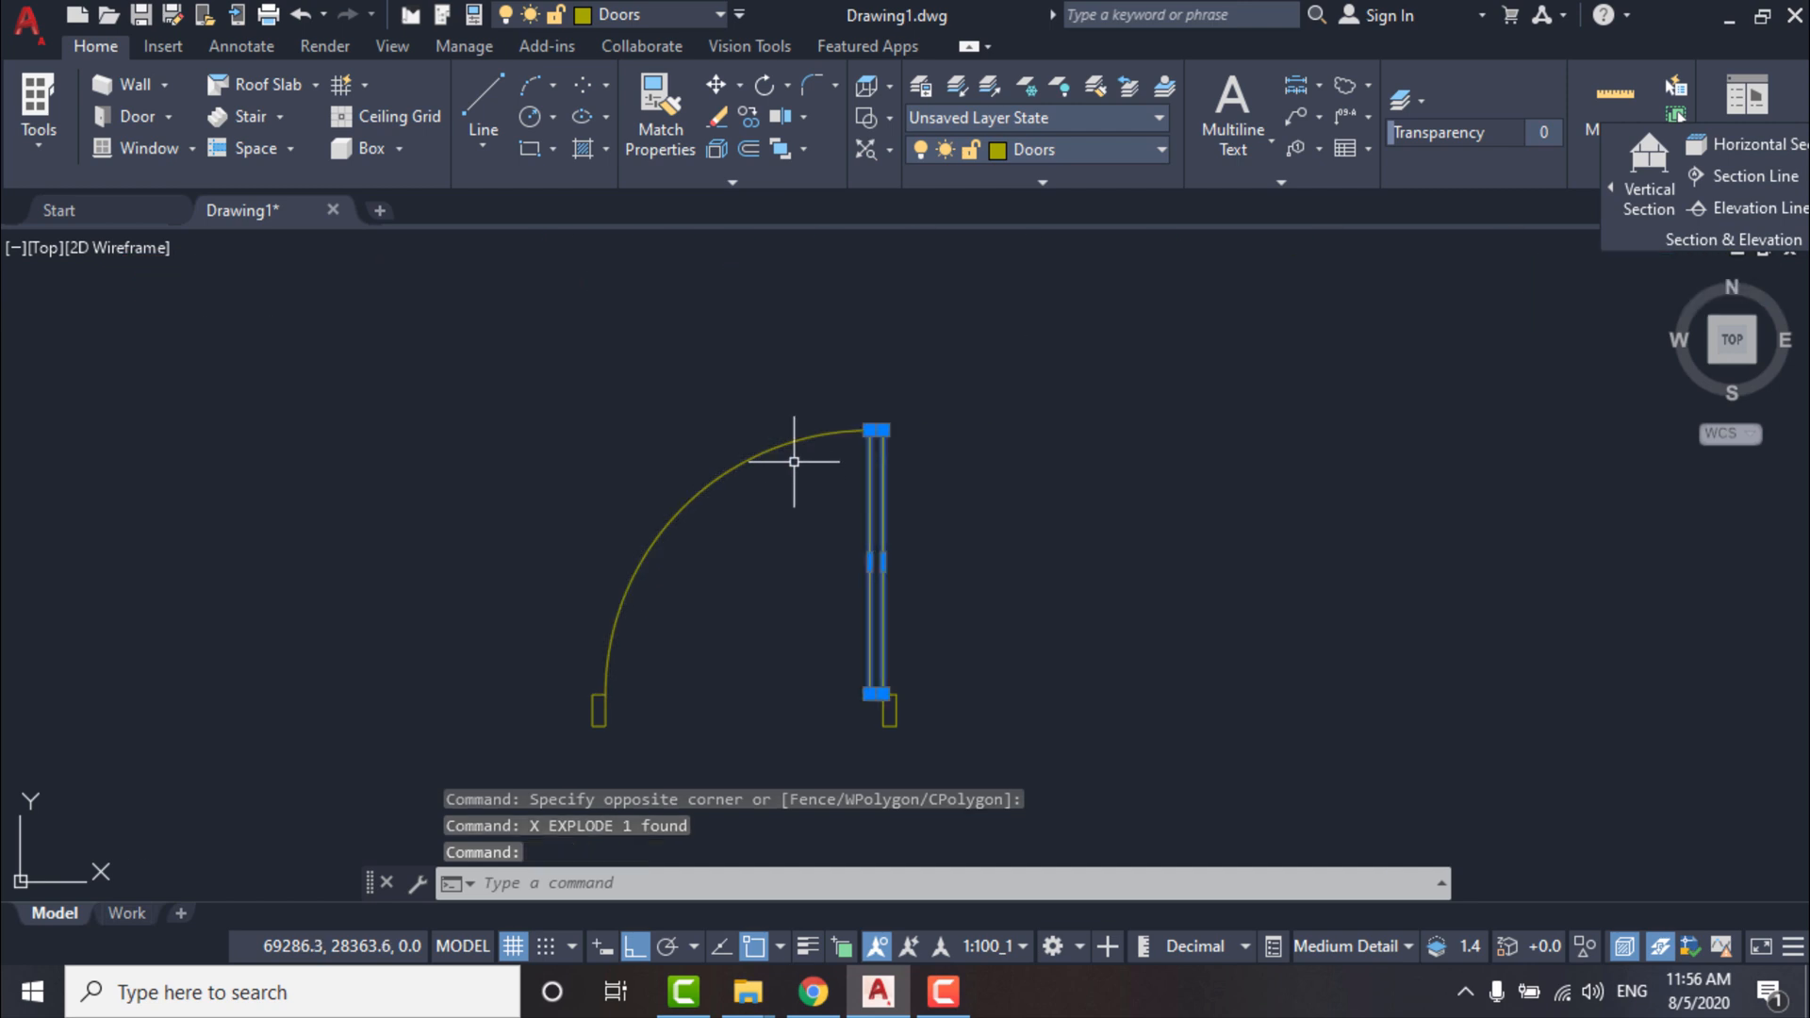
click(806, 431)
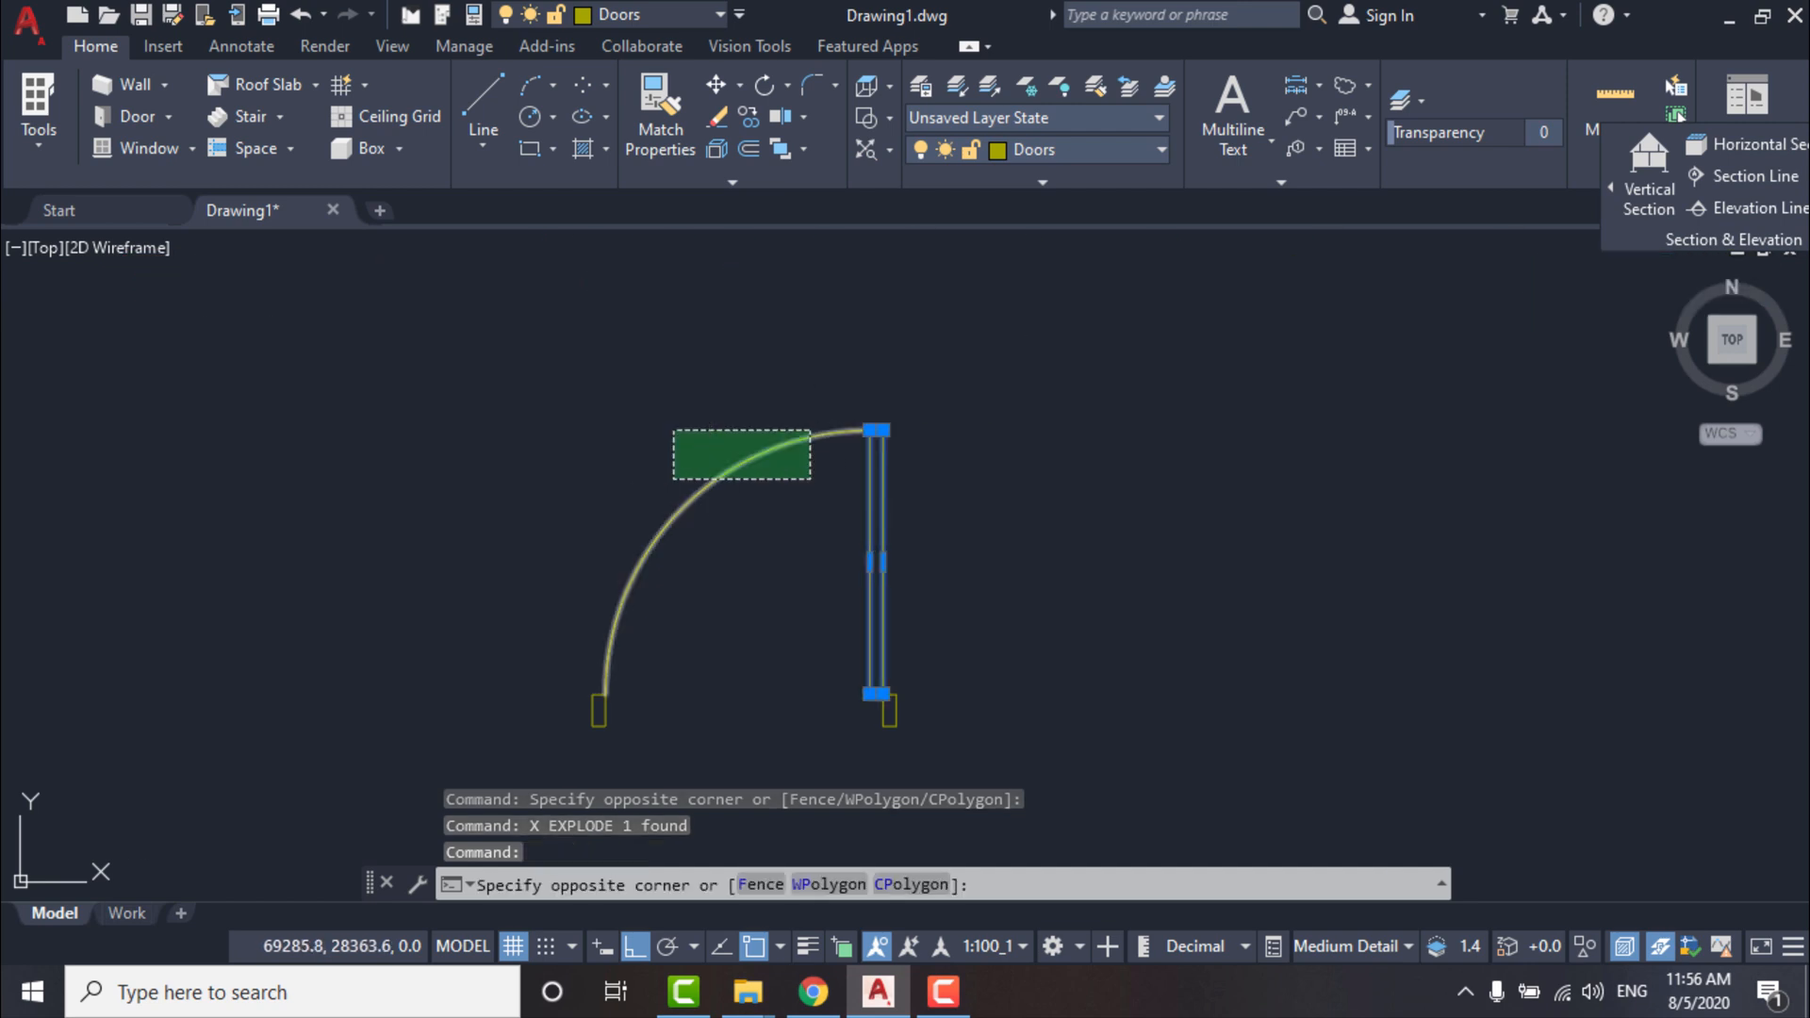
click(678, 481)
key(Escape)
Erase the small jamb rectangle at the free end of the door swing arc.
scroll(807, 440, down, 1)
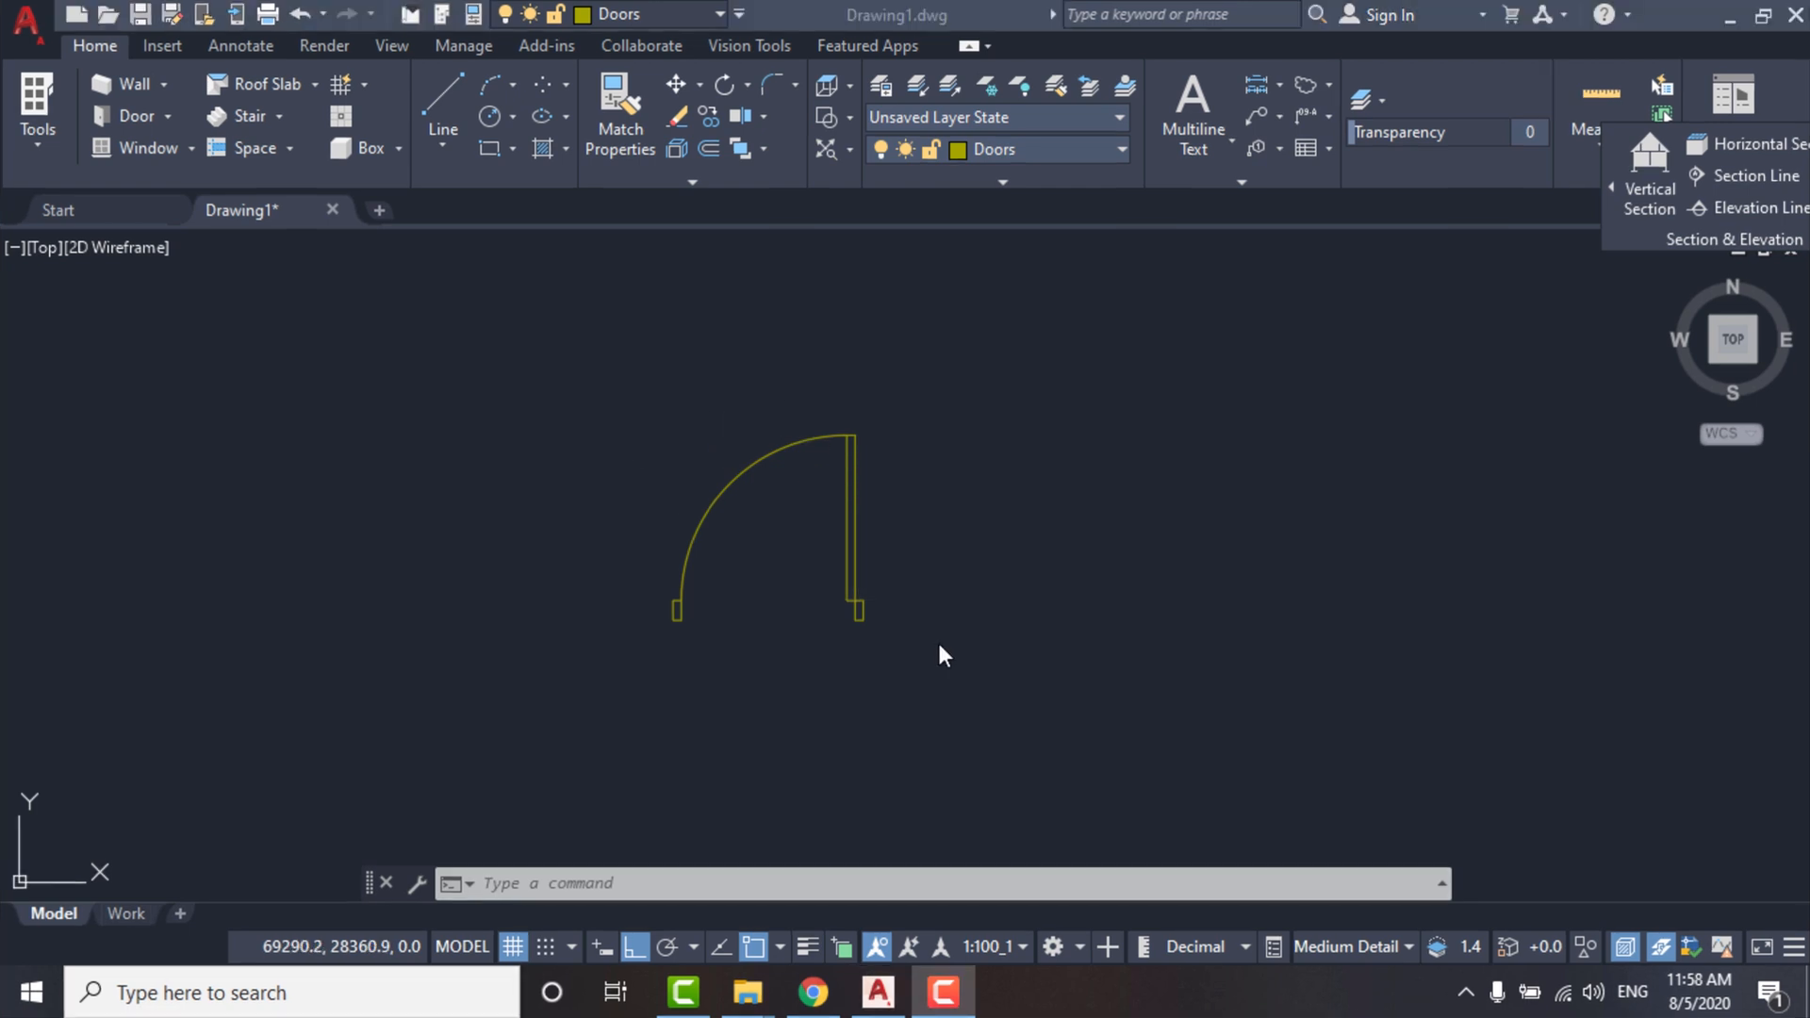
click(939, 640)
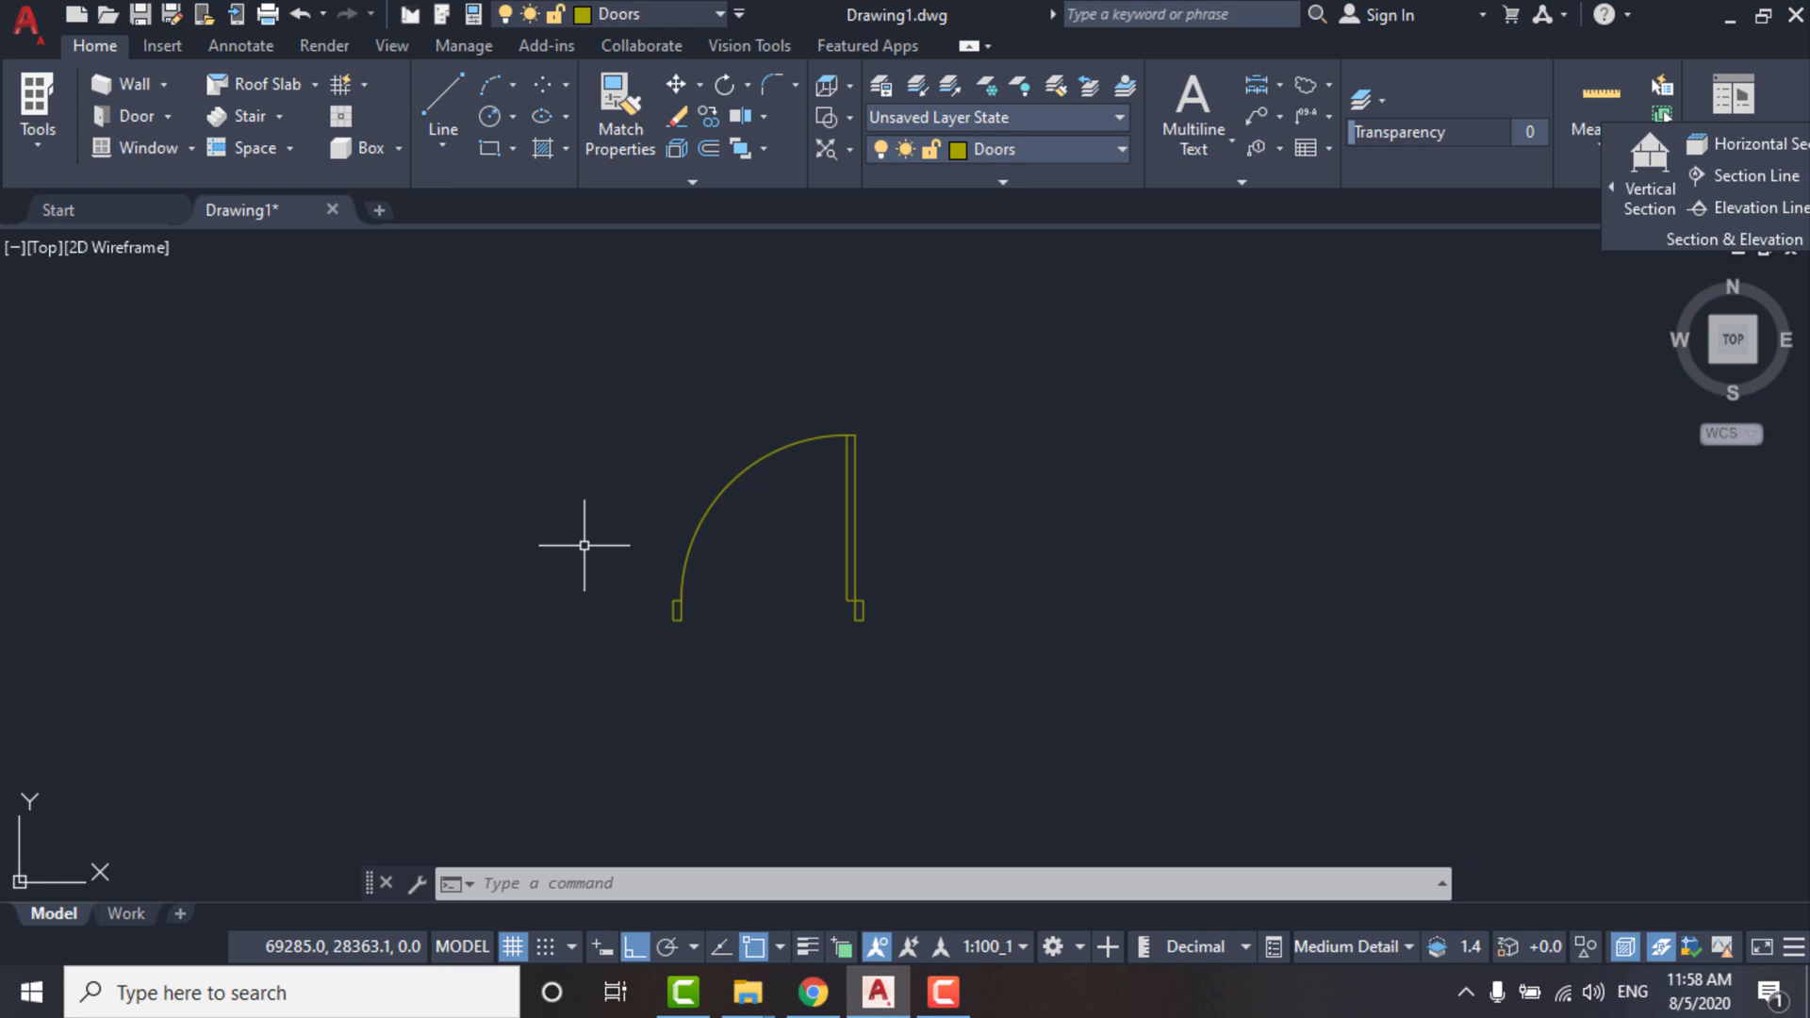
click(643, 564)
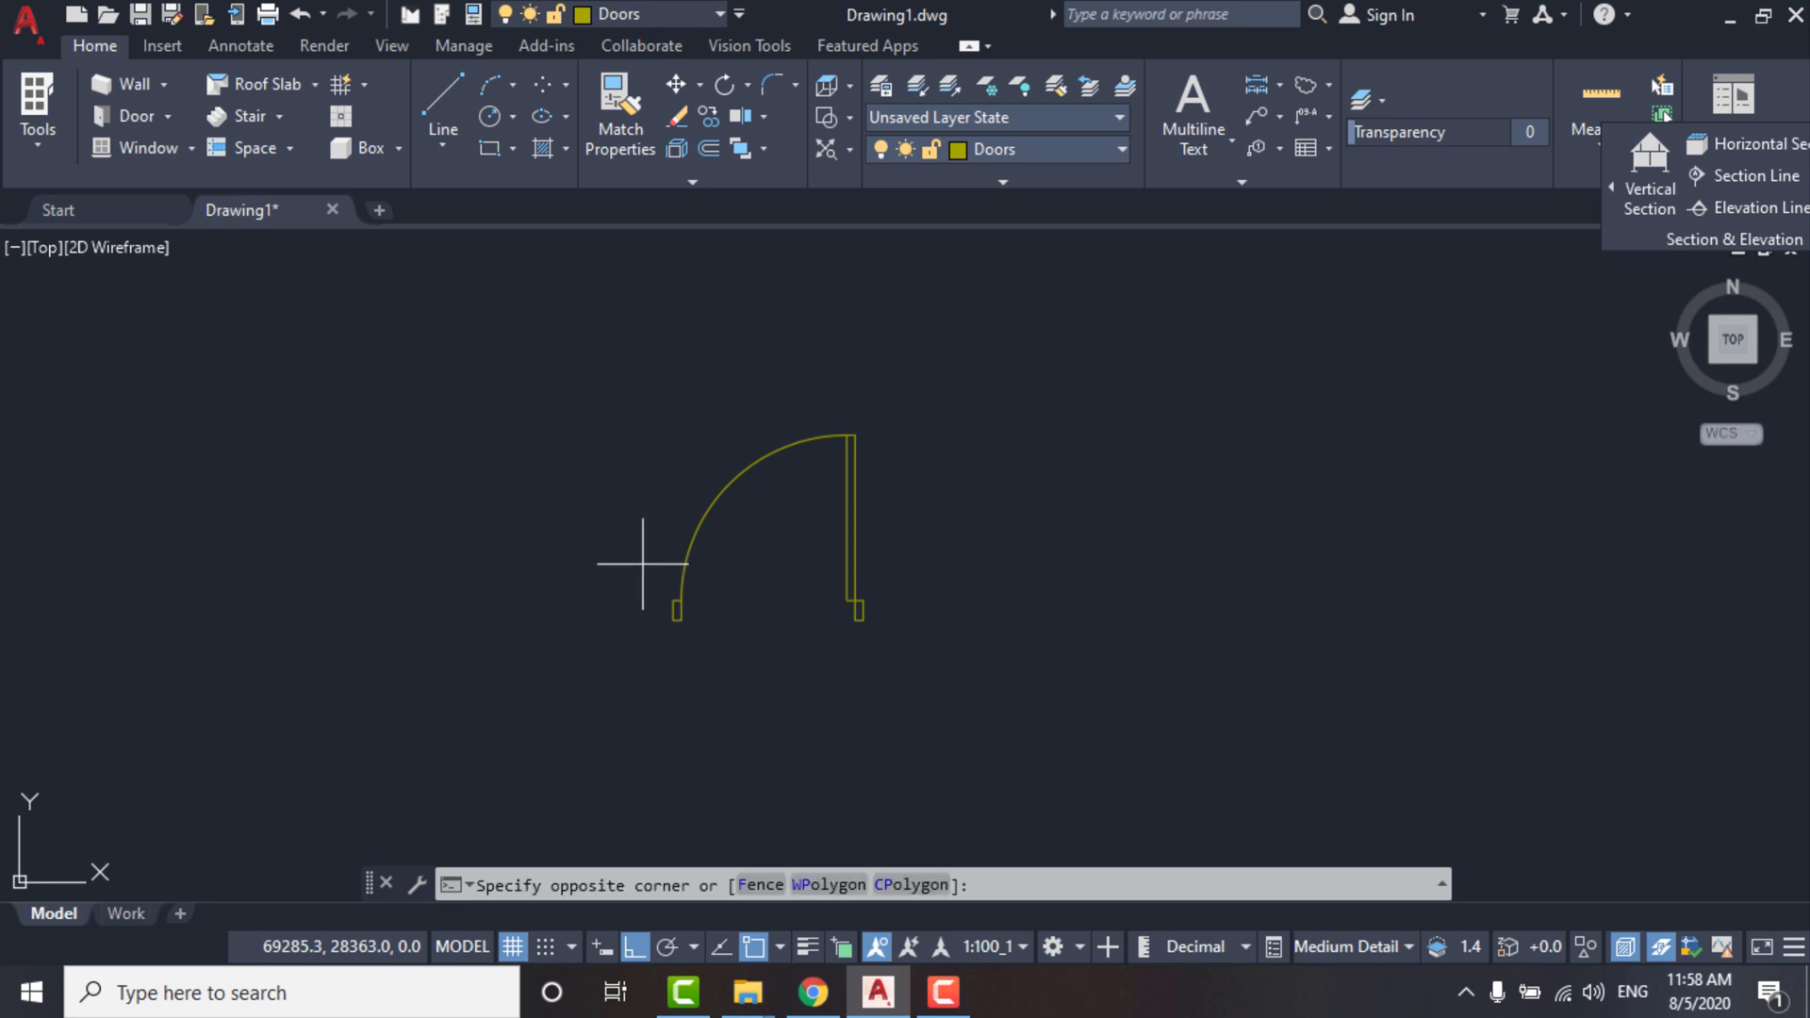
click(734, 664)
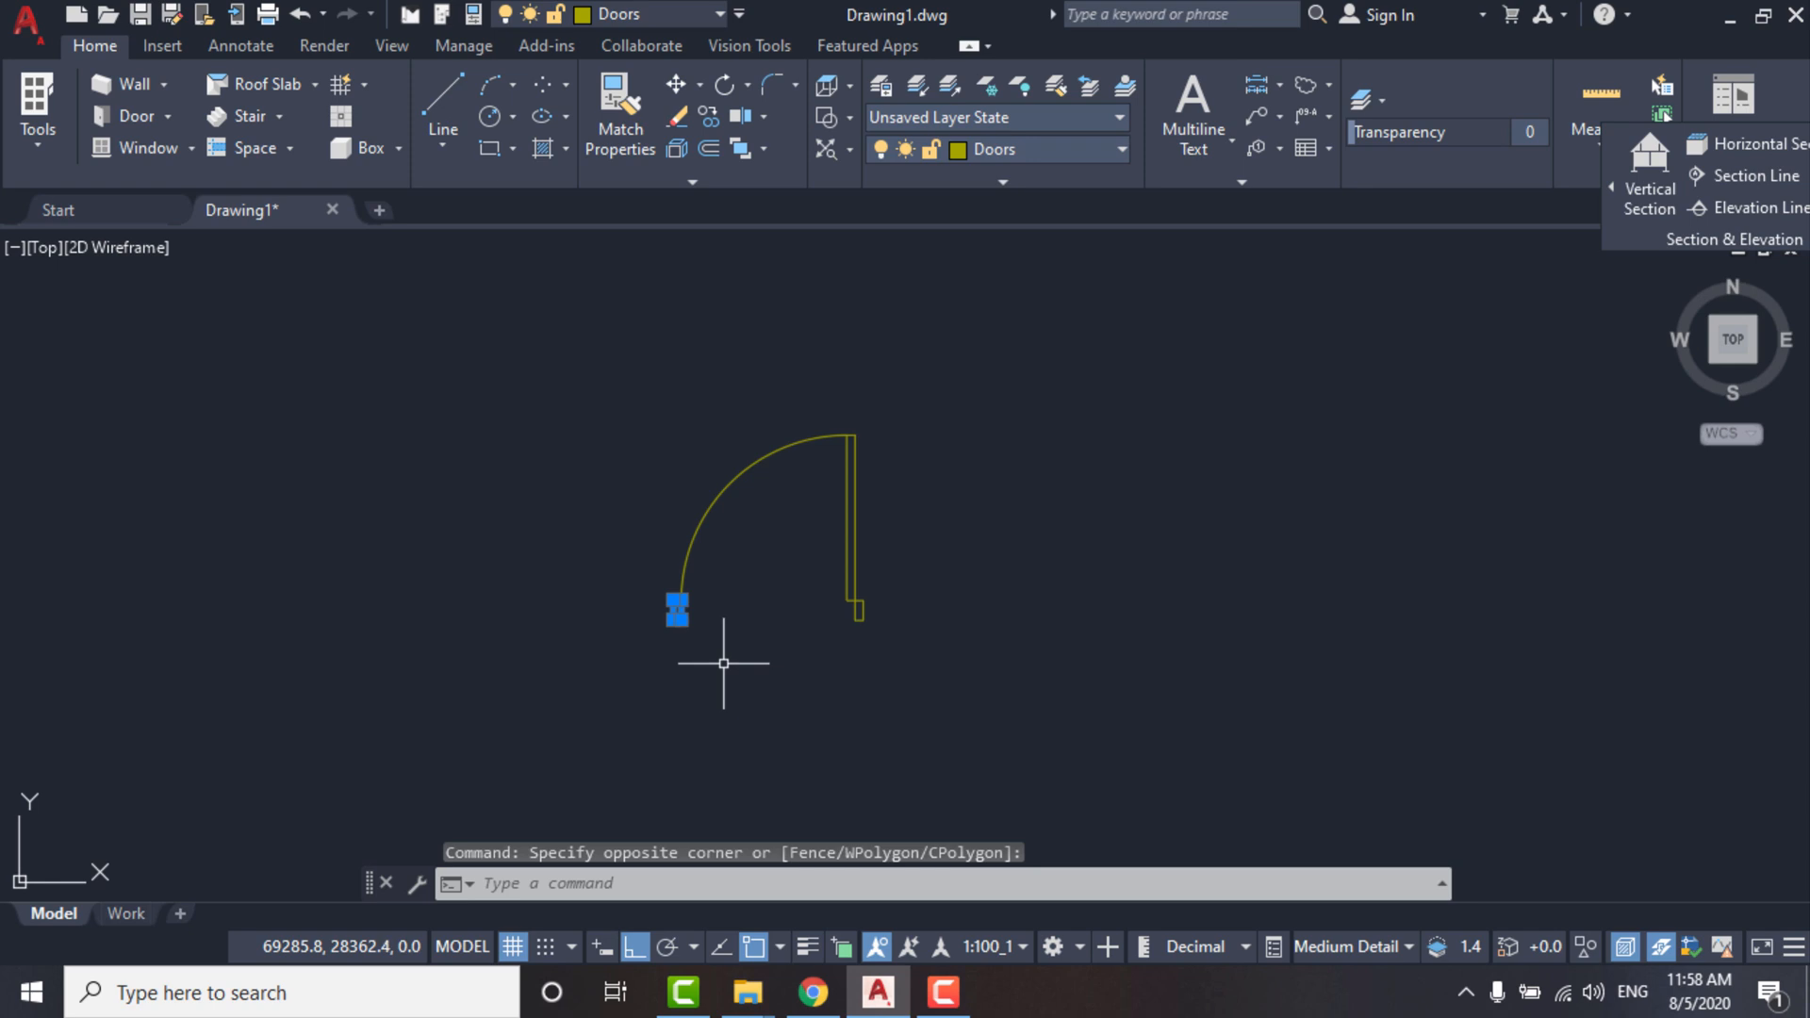
key(Delete)
Mirror the door leaf, arc and remaining jamb about a vertical line through the arc's free end, keeping the source objects.
click(1017, 700)
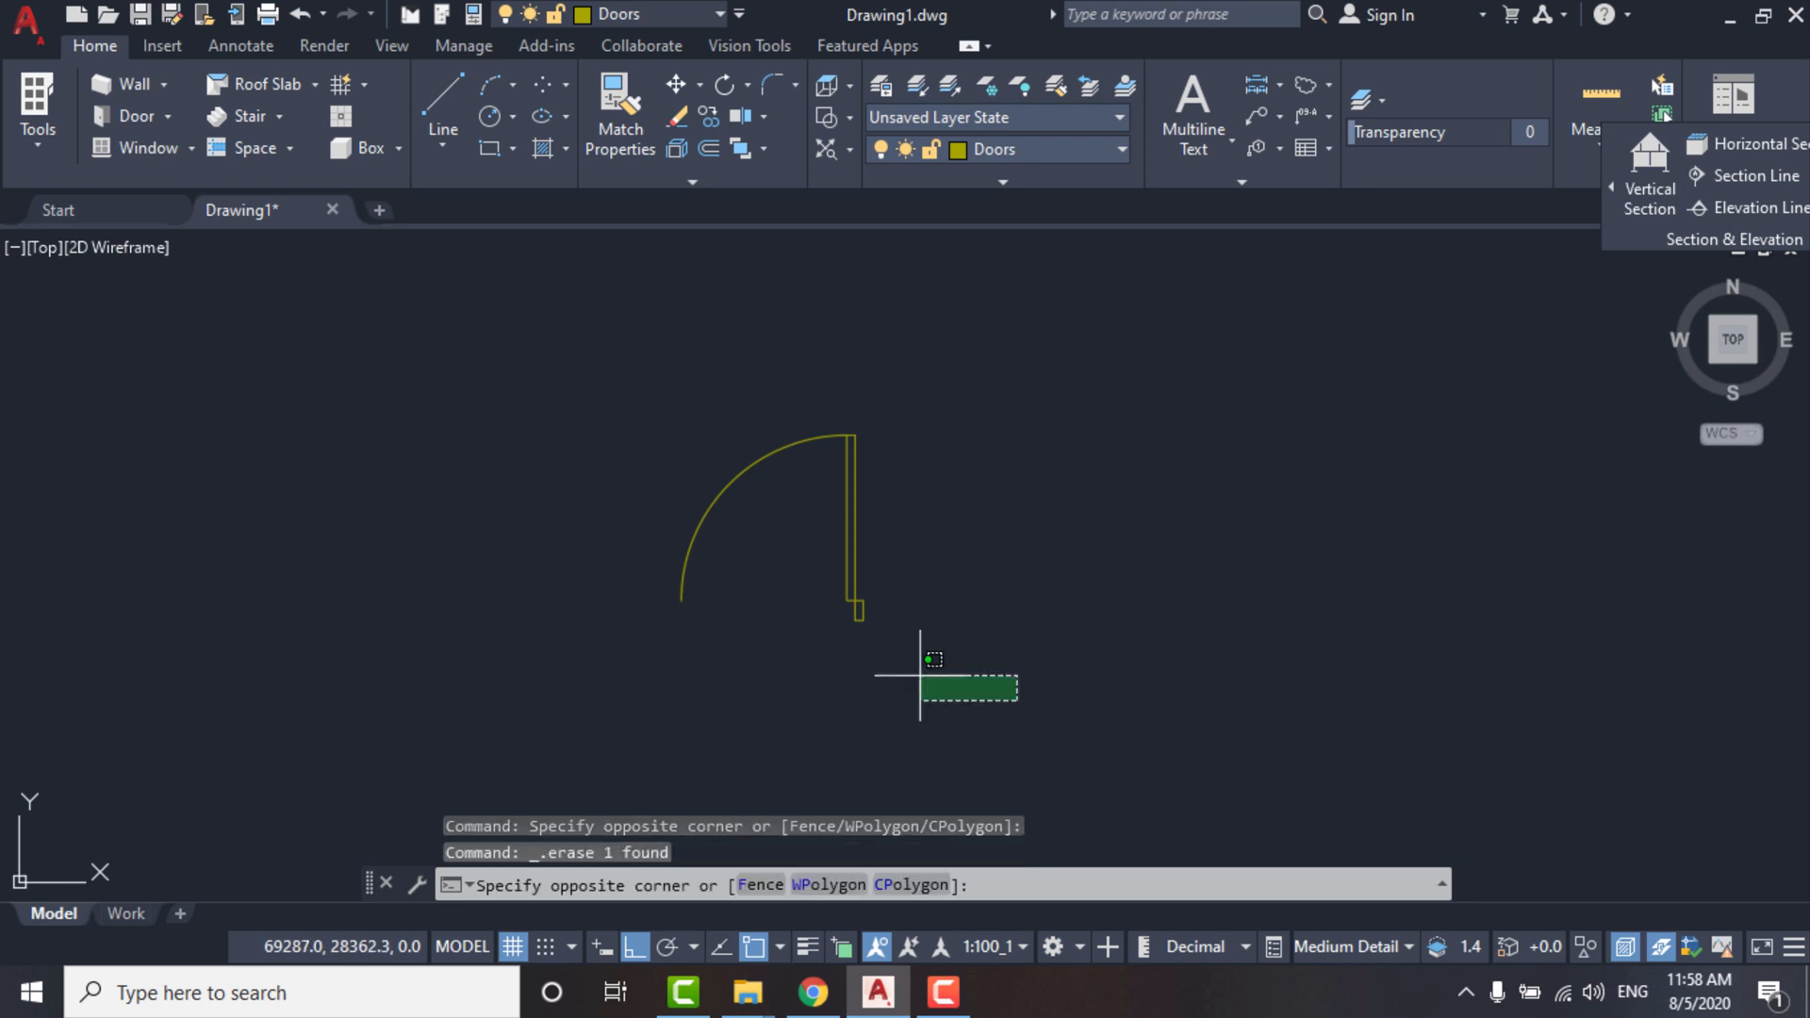
click(624, 378)
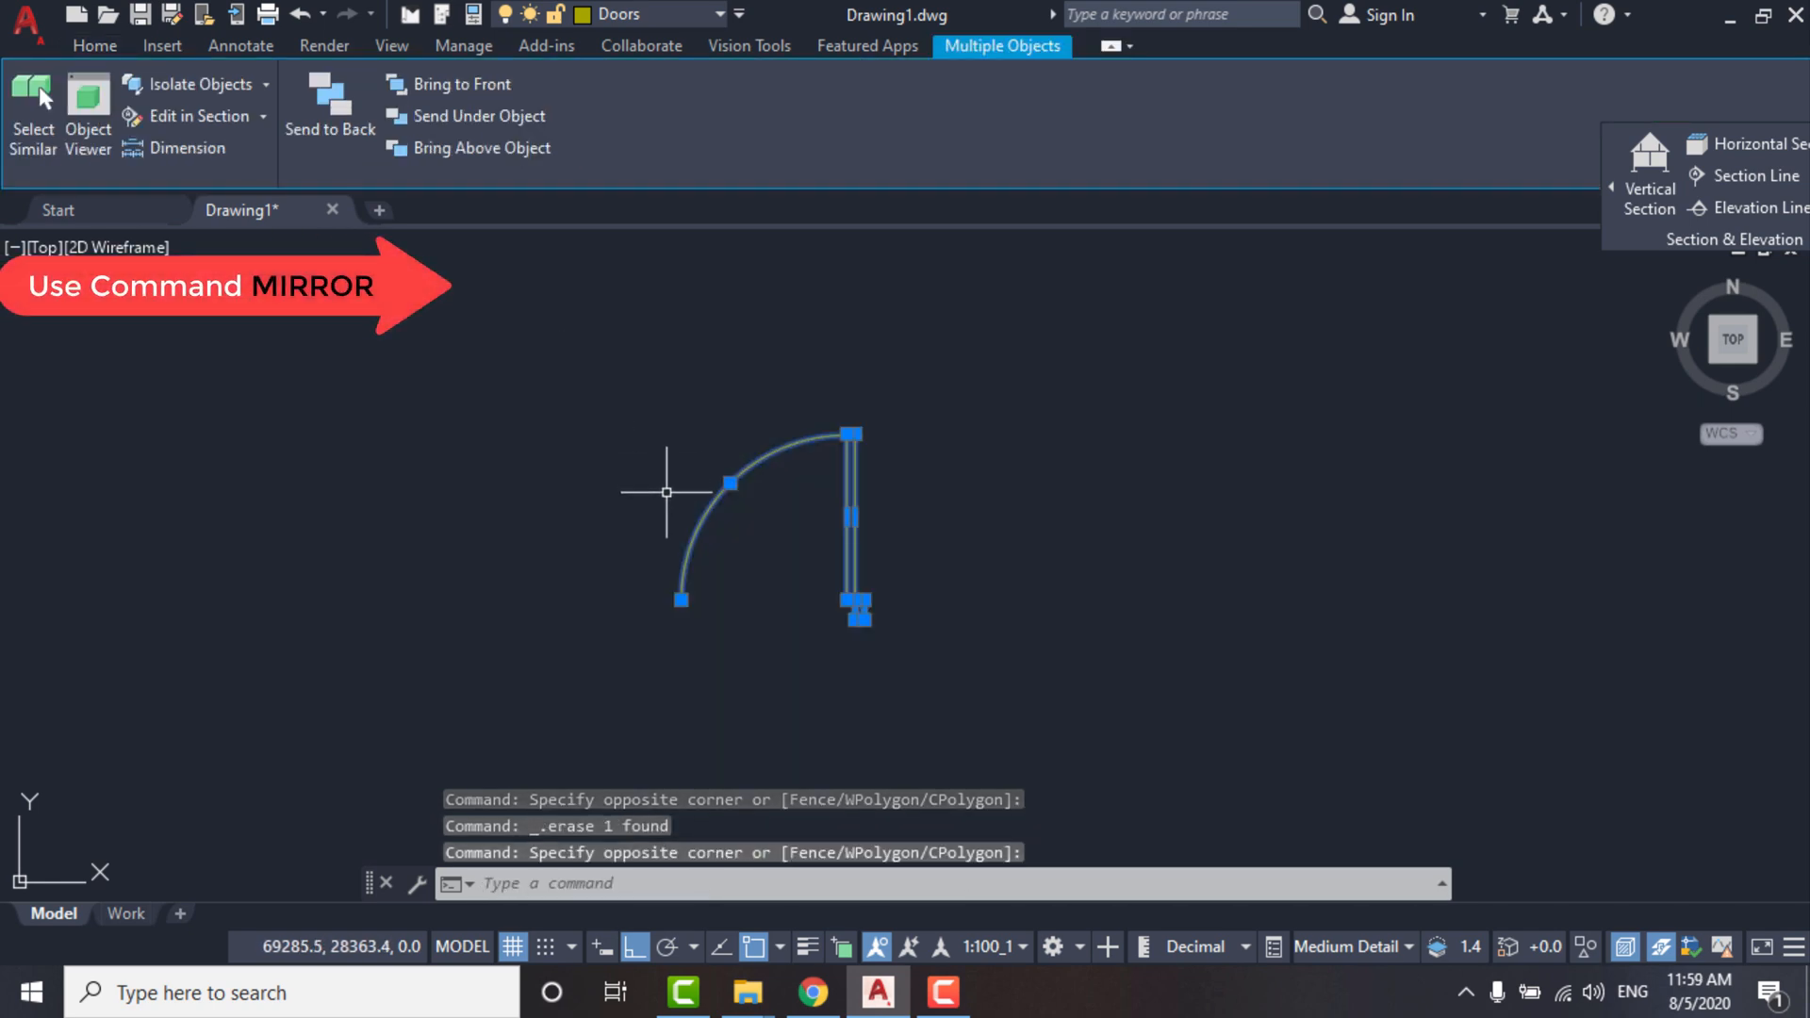
text(m)
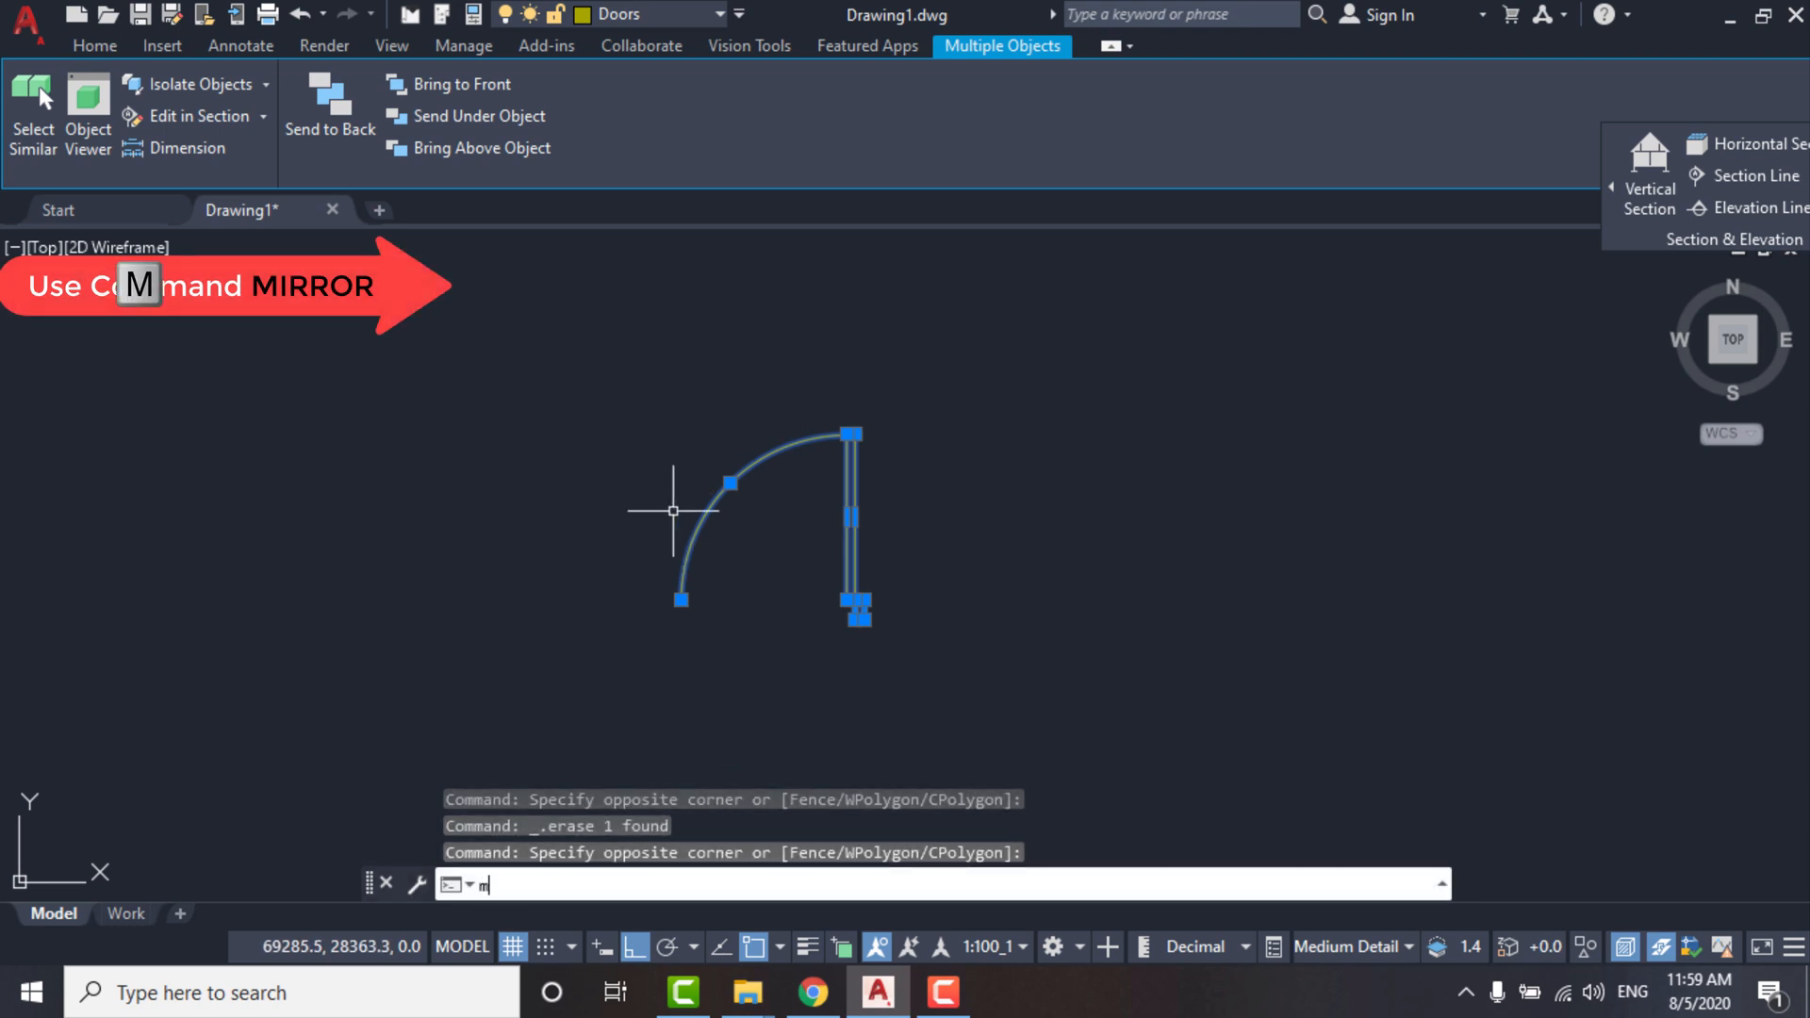
text(i)
key(Return)
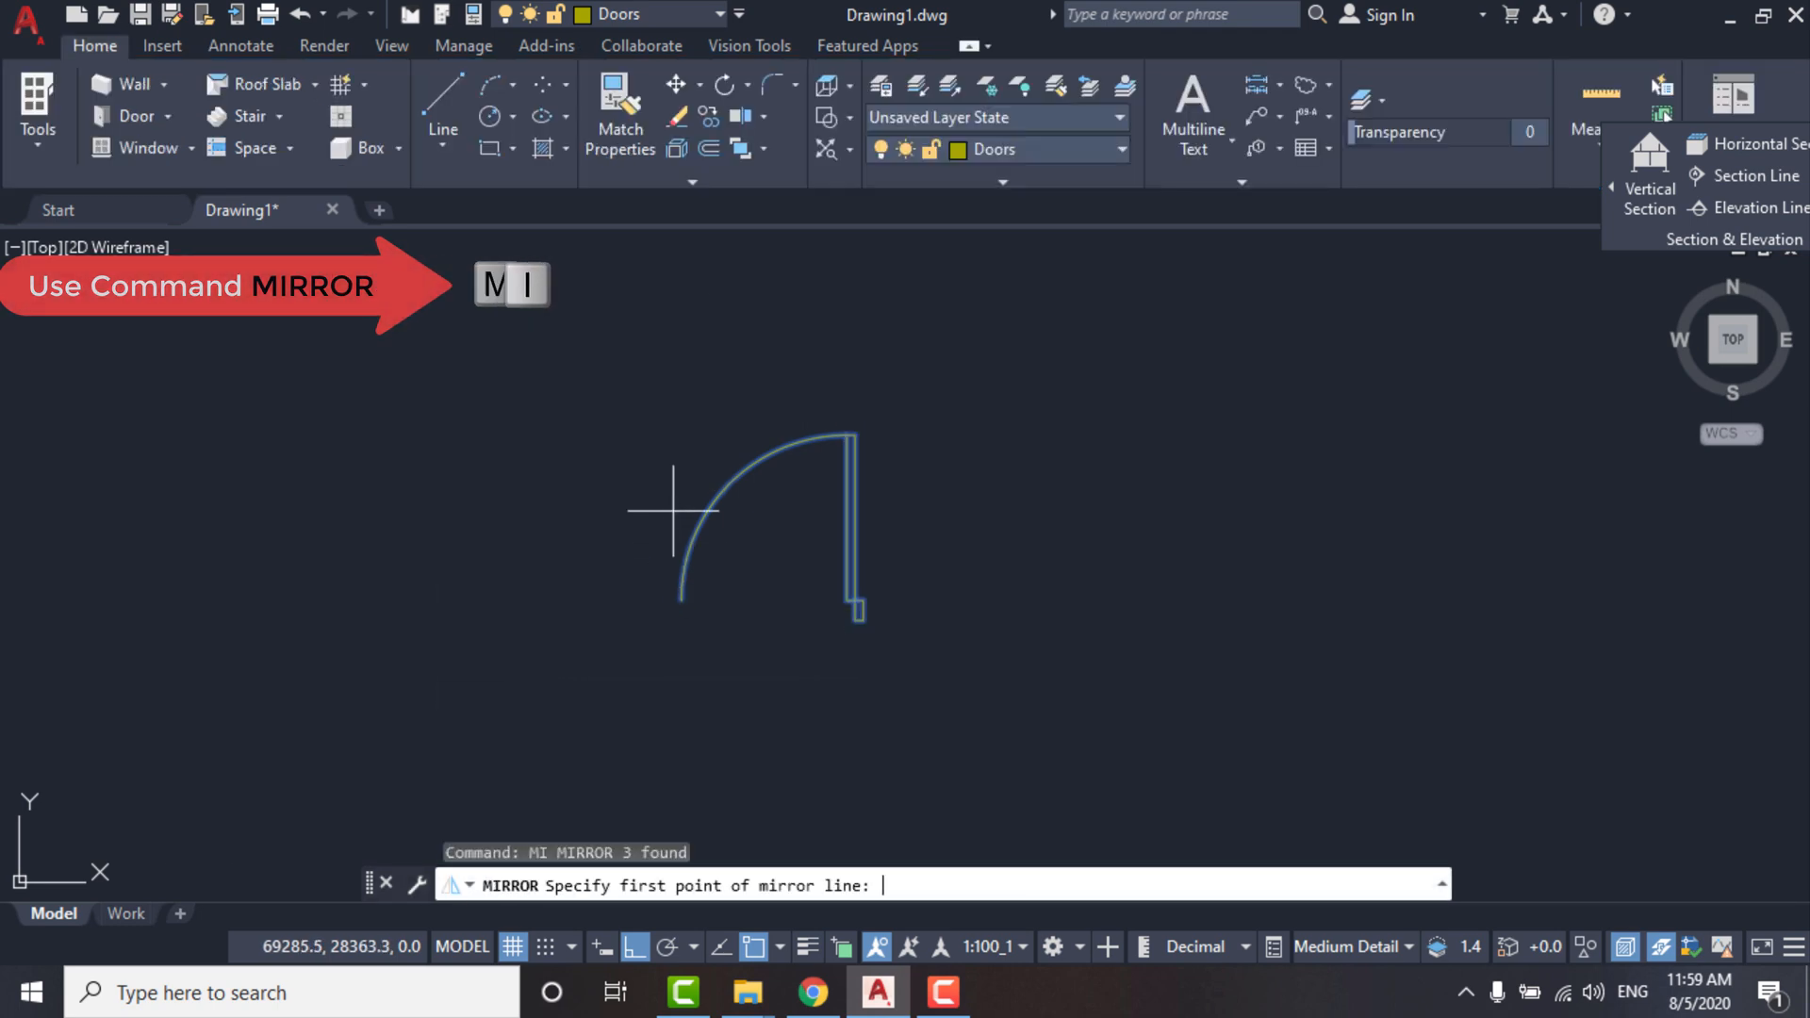
click(682, 600)
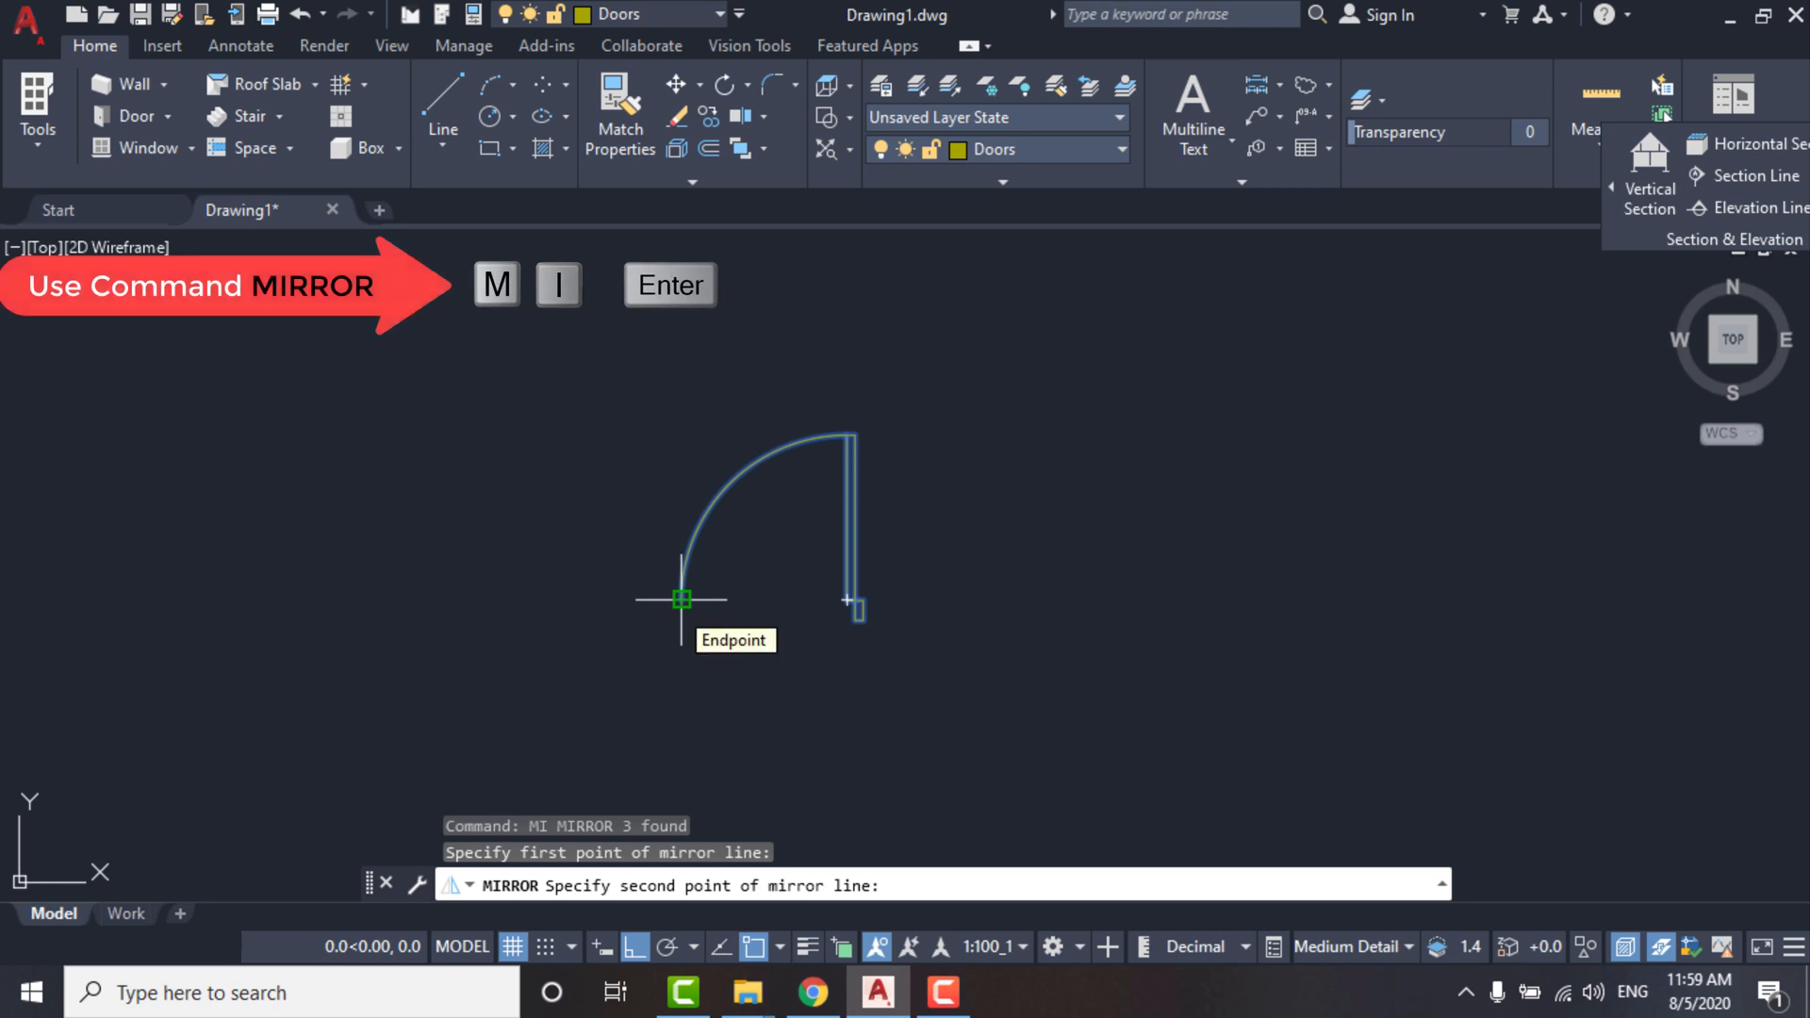
click(690, 383)
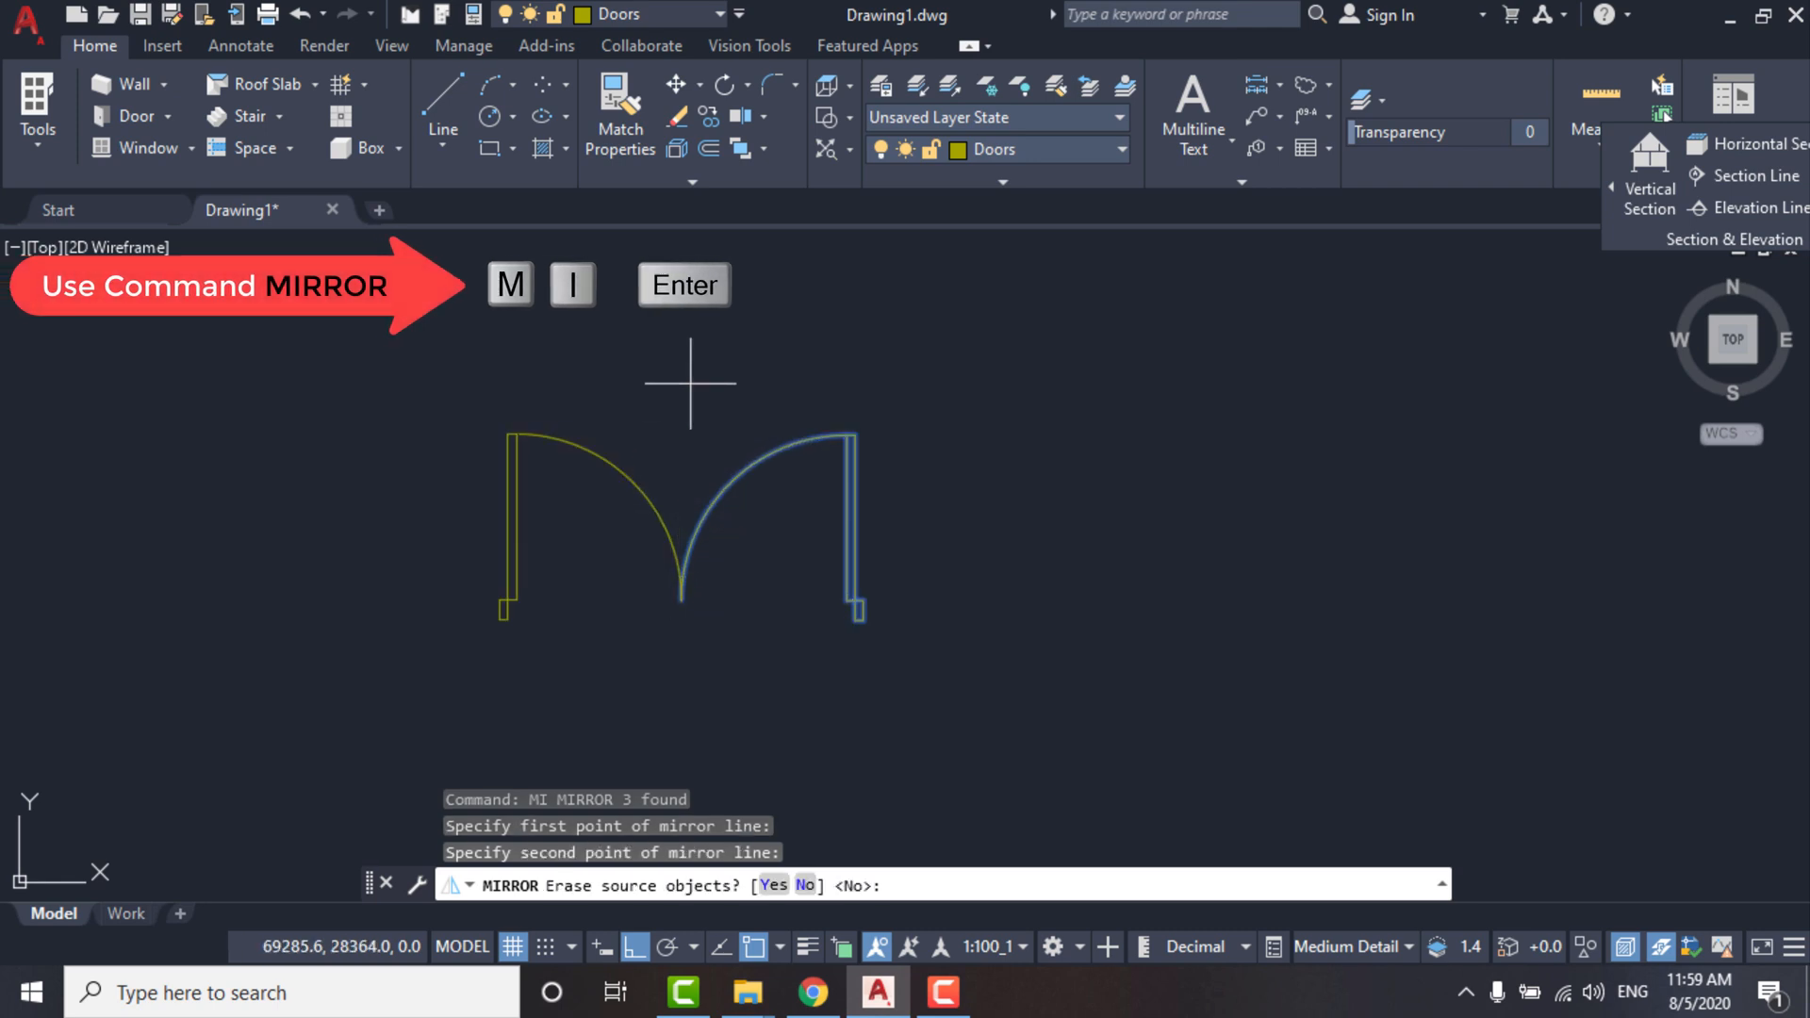
key(Return)
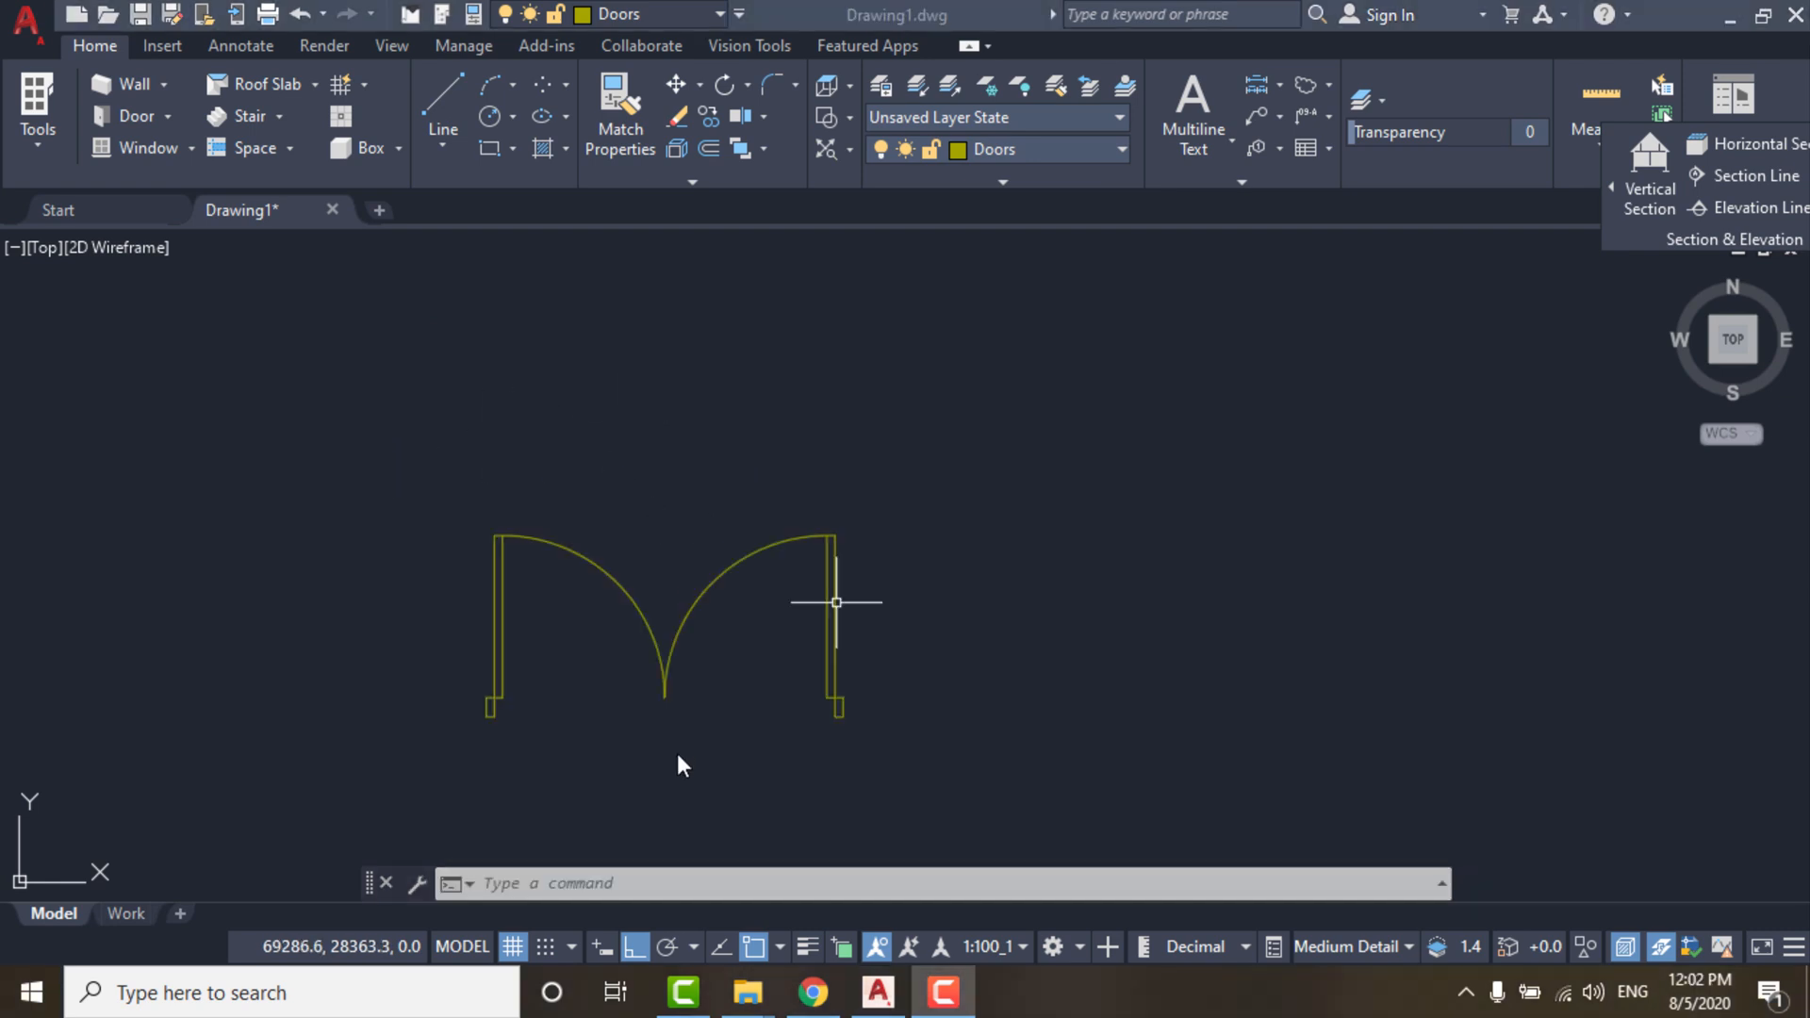
Define a block named "double door" from both leaves, arcs and jambs, converting the selected objects to the block.
click(642, 782)
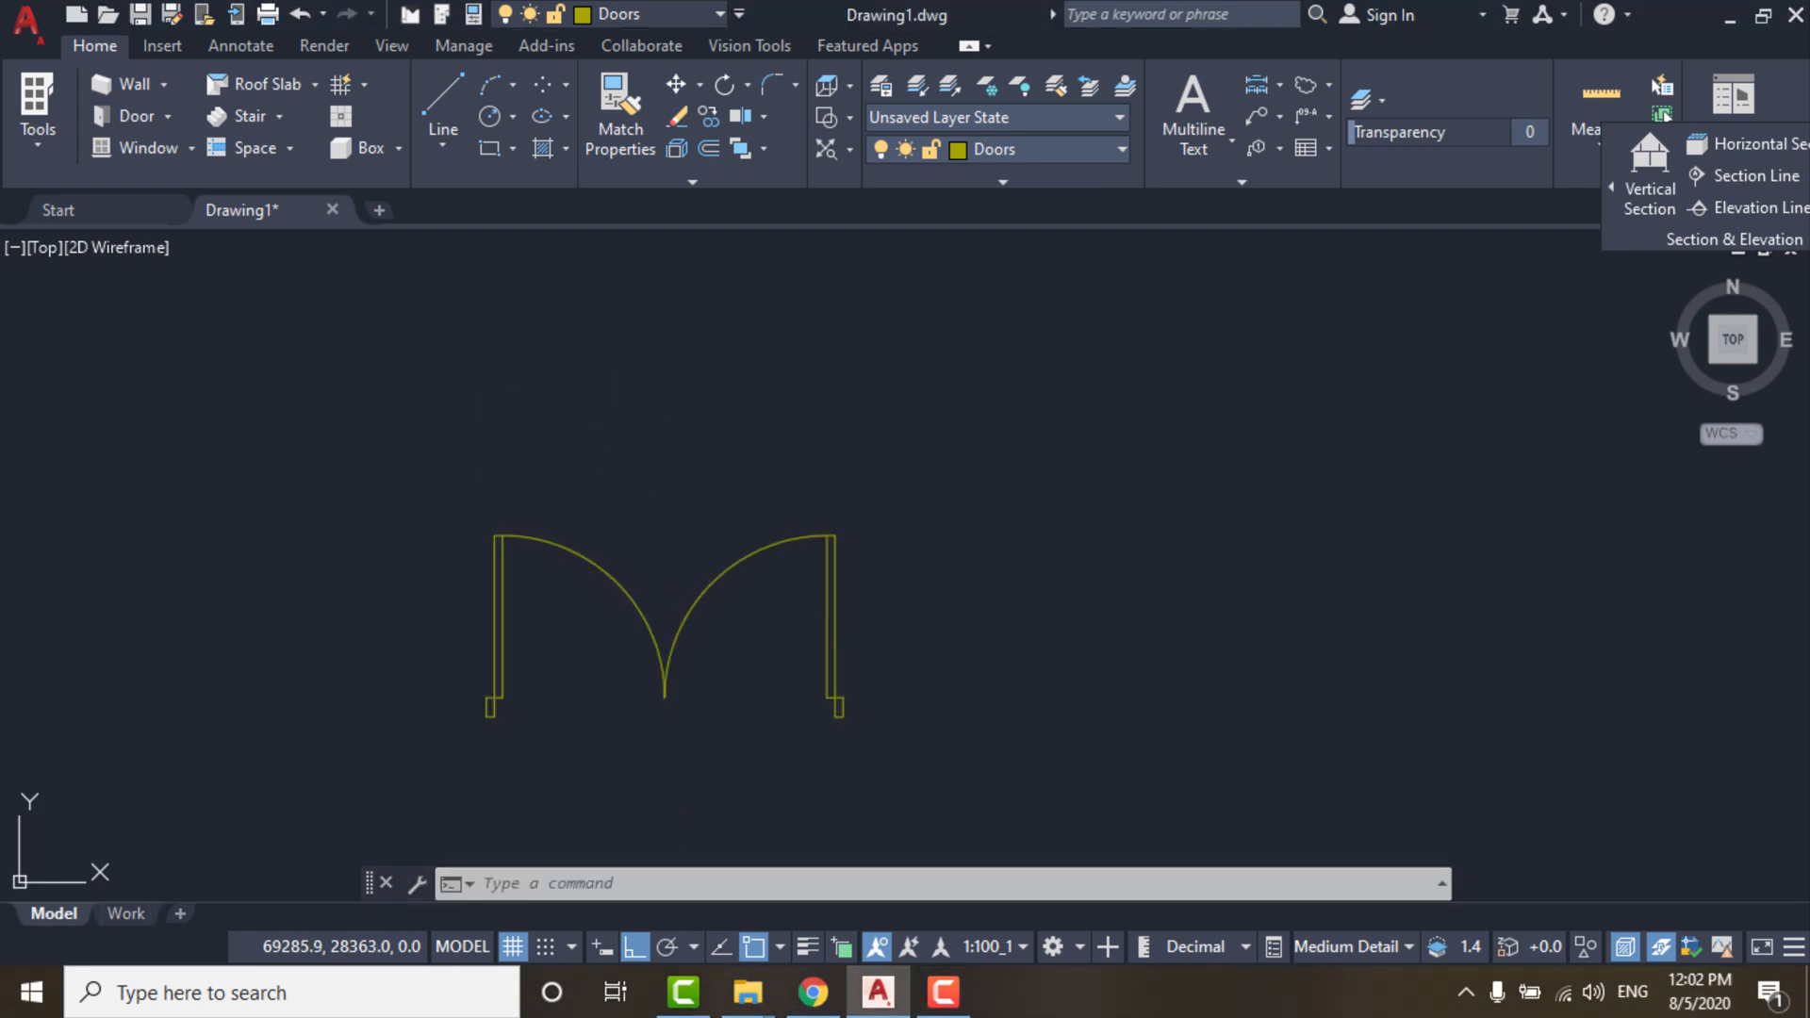
middle_drag(716, 678, 848, 566)
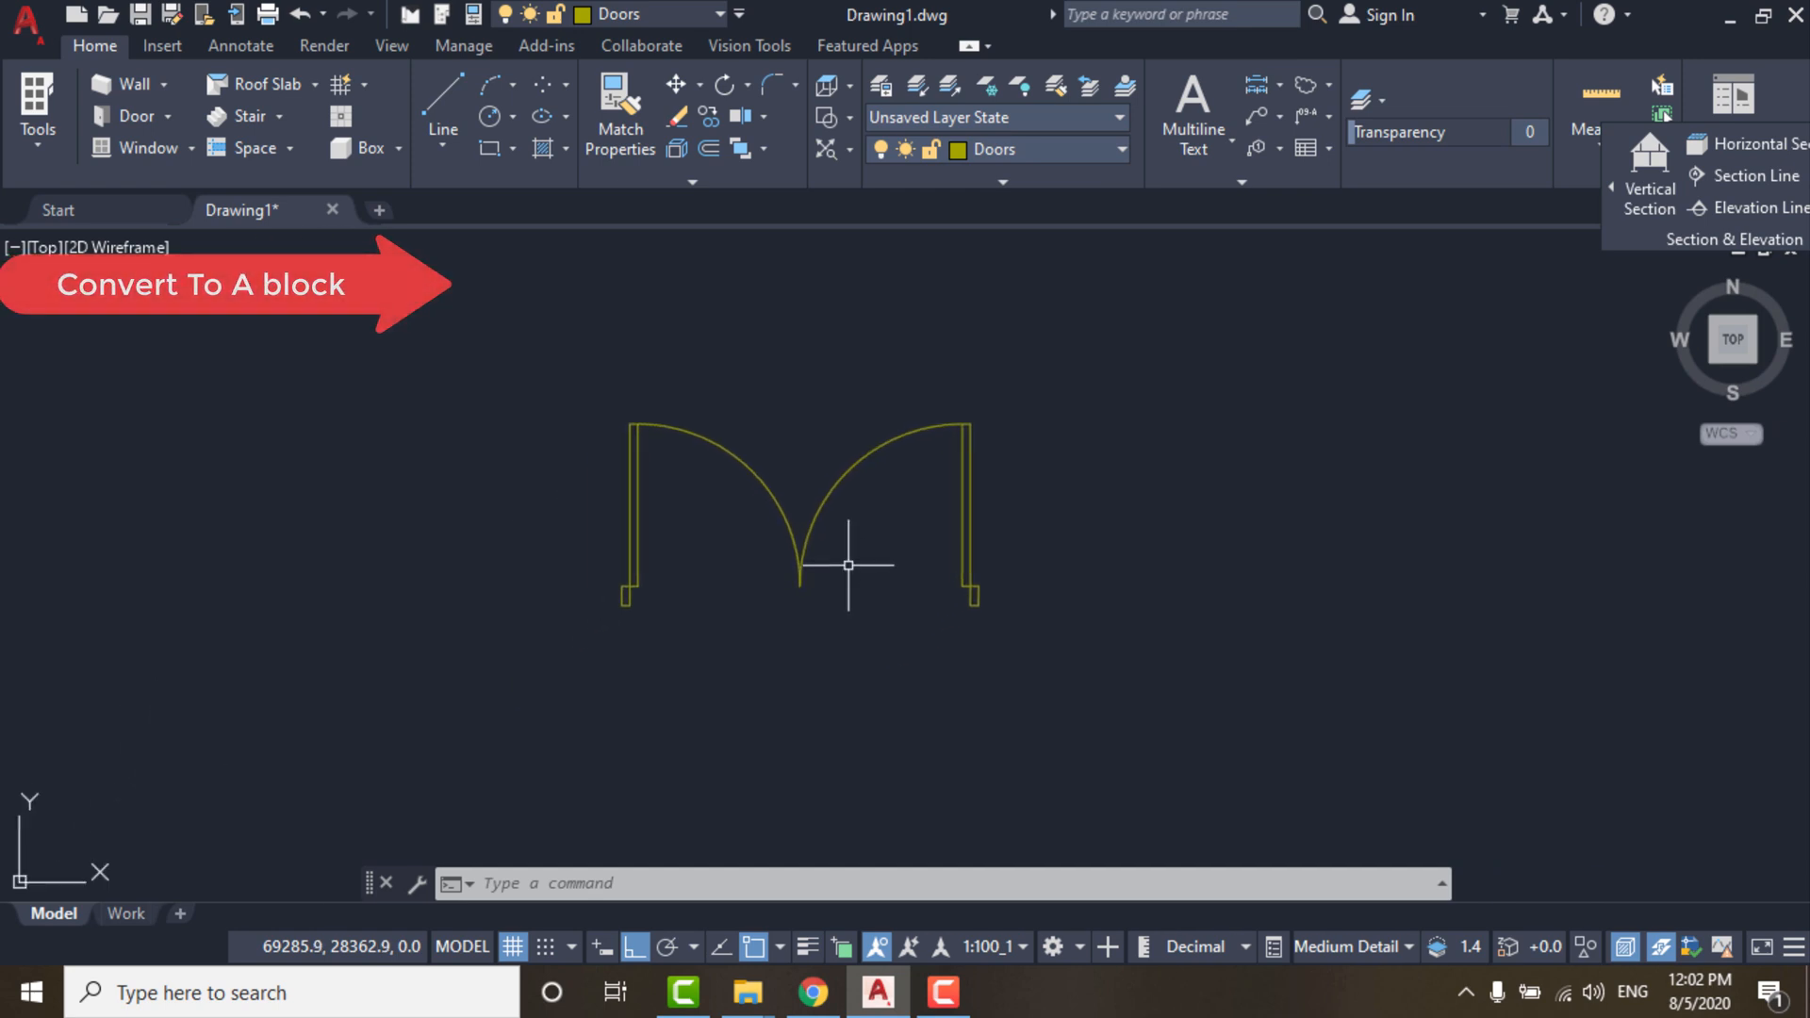
text(b)
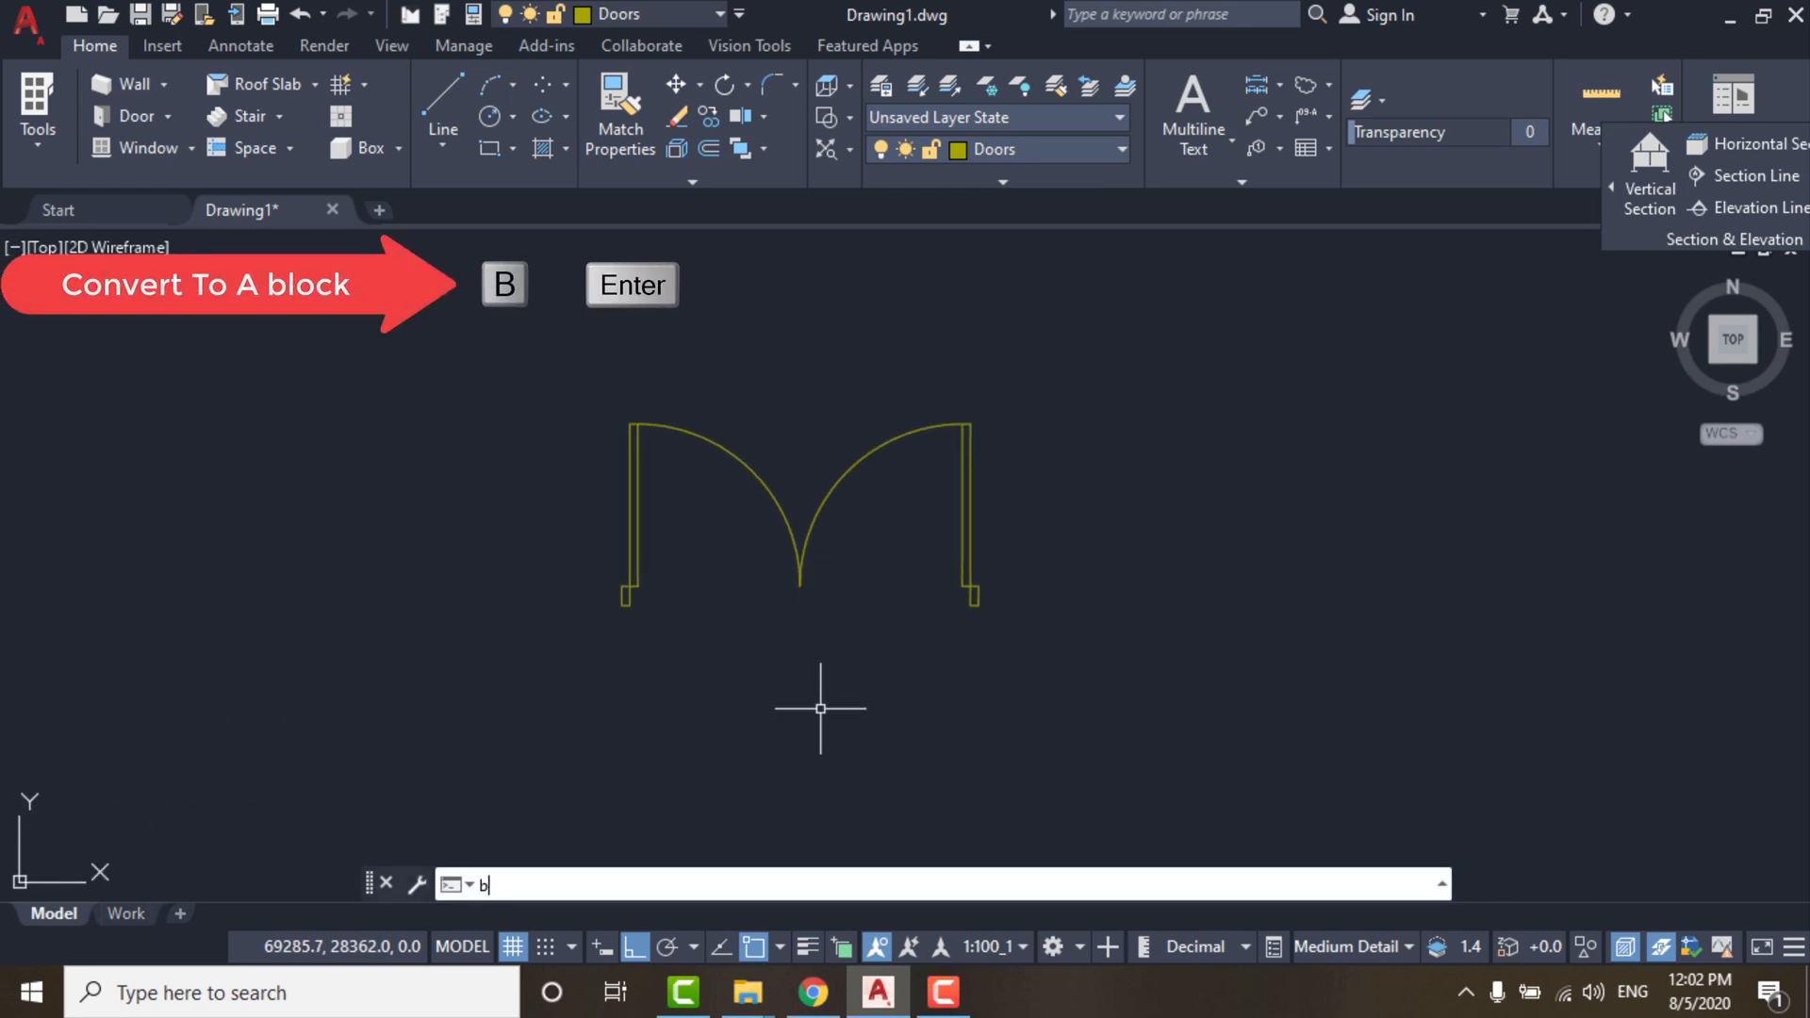
key(Return)
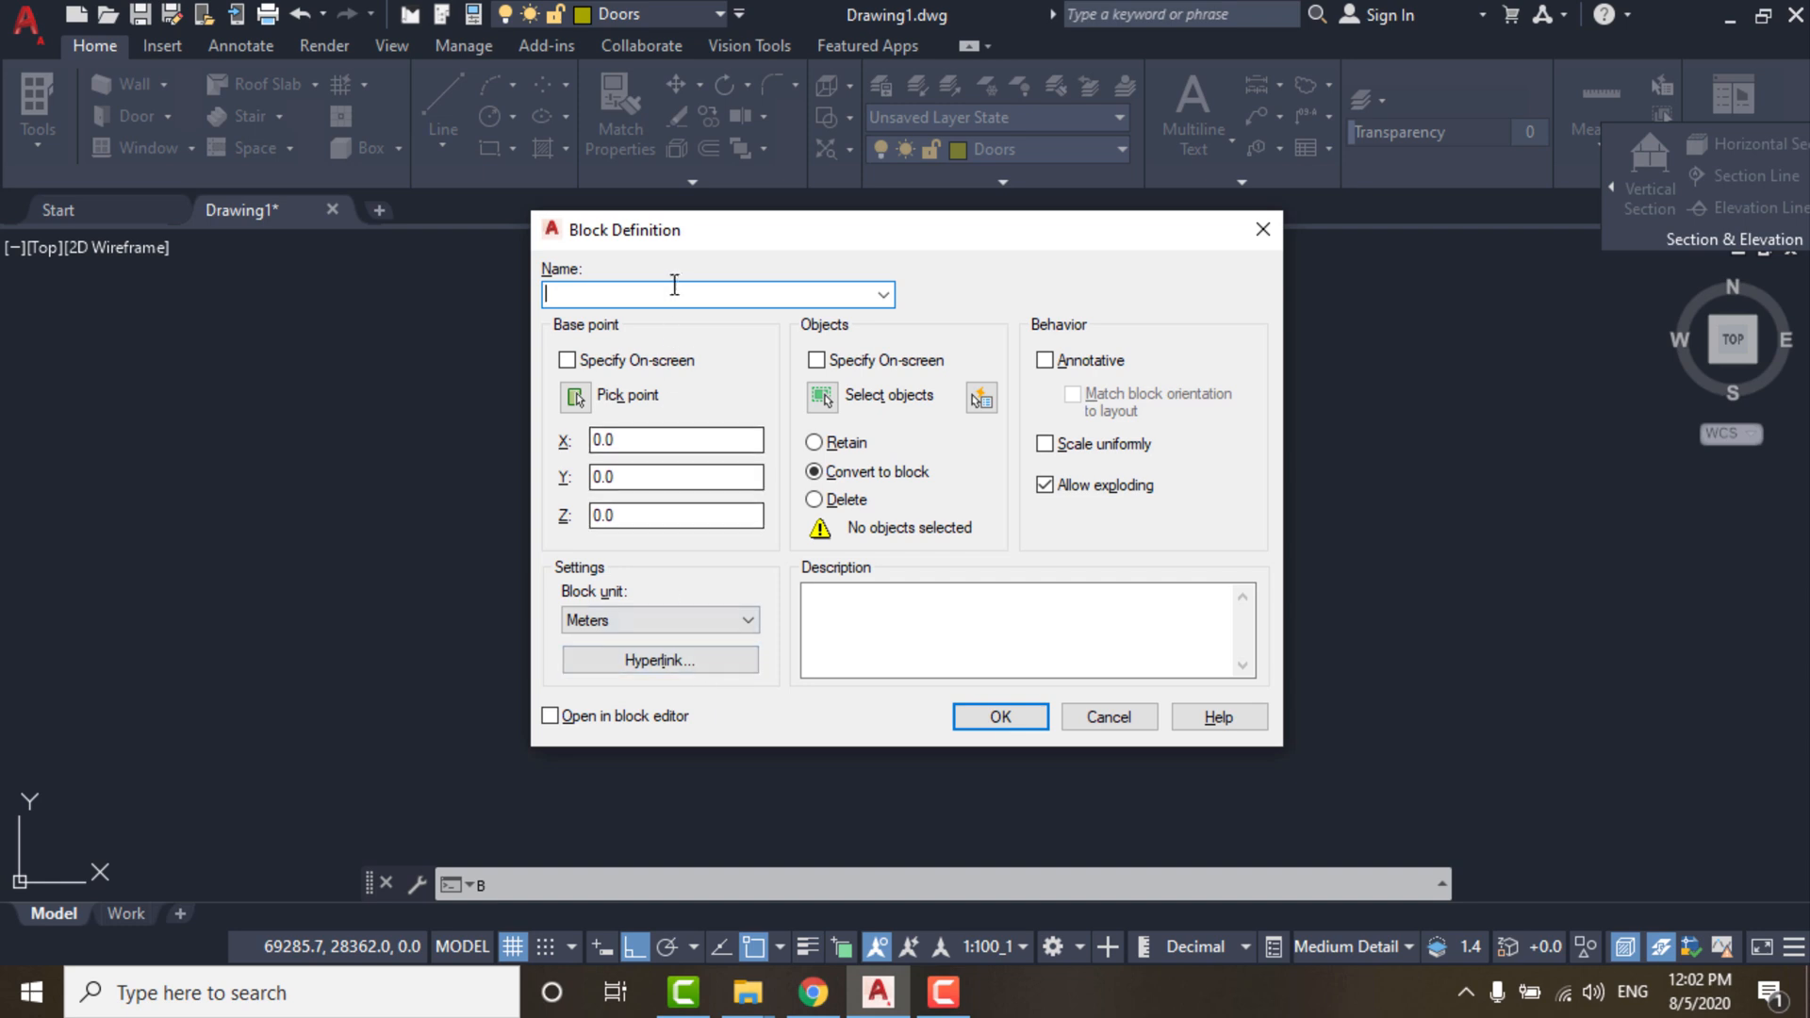
text(d)
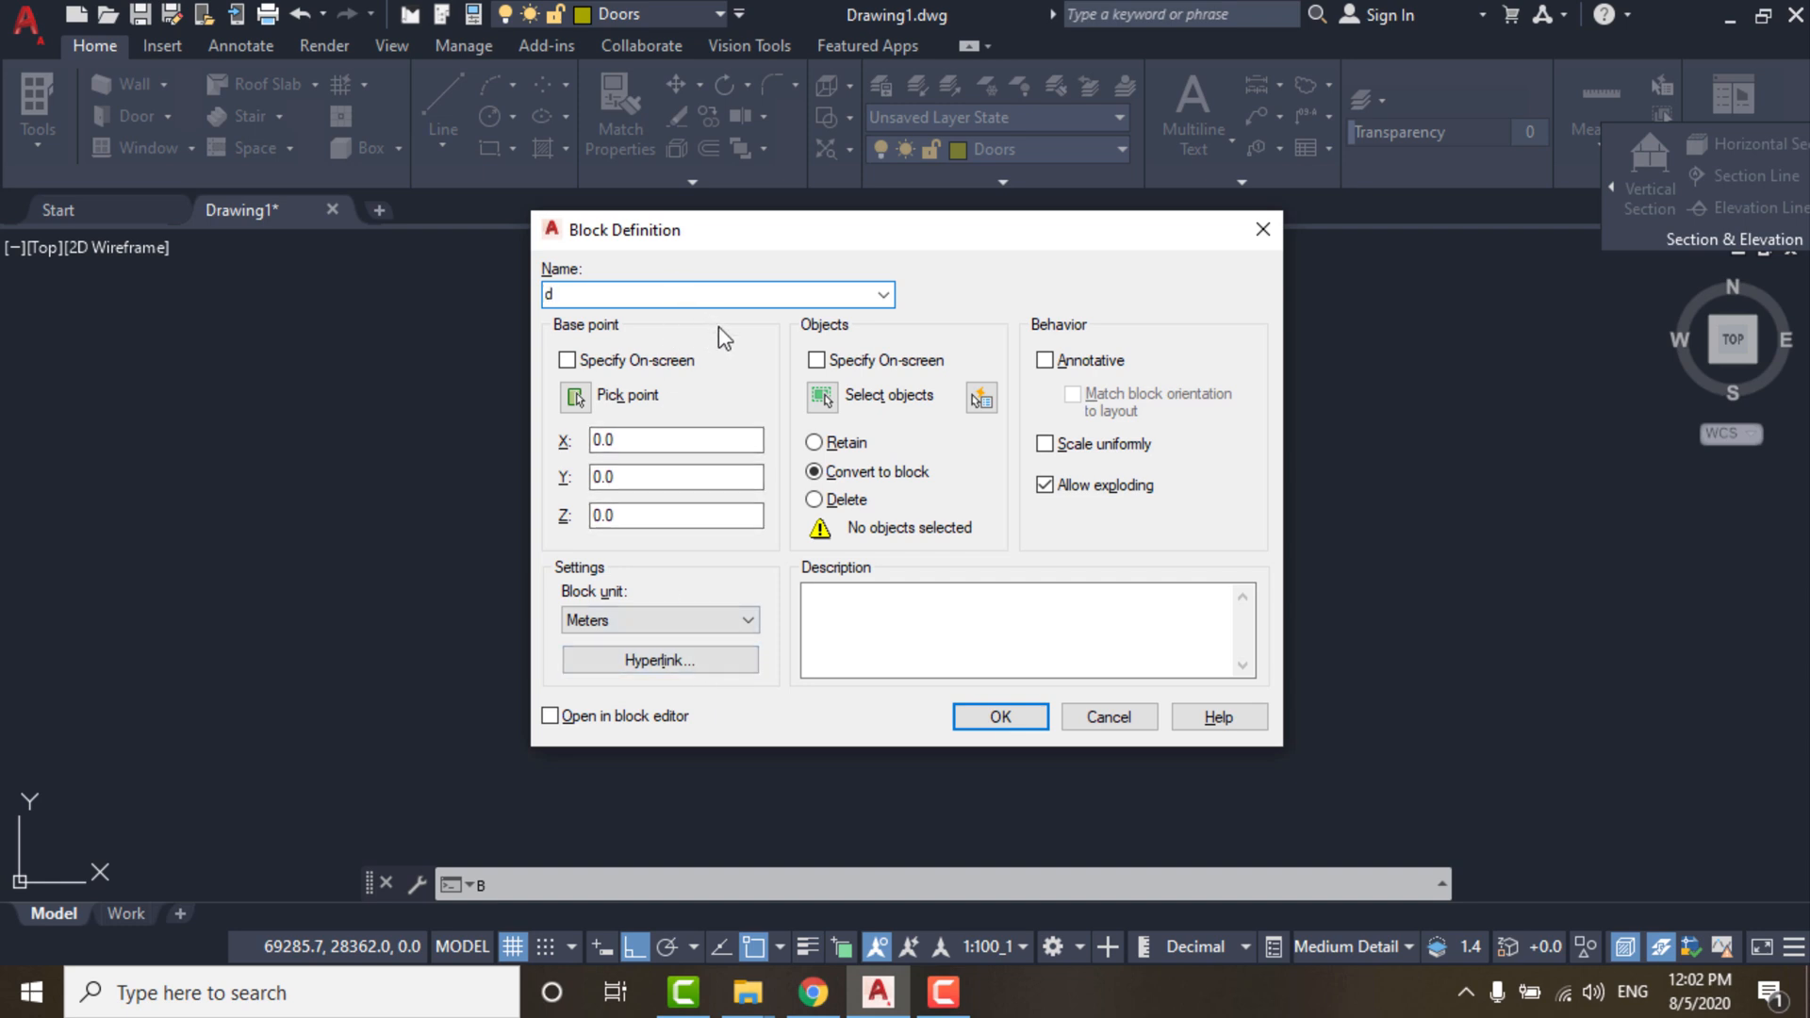
text(ouble door)
click(822, 396)
click(565, 325)
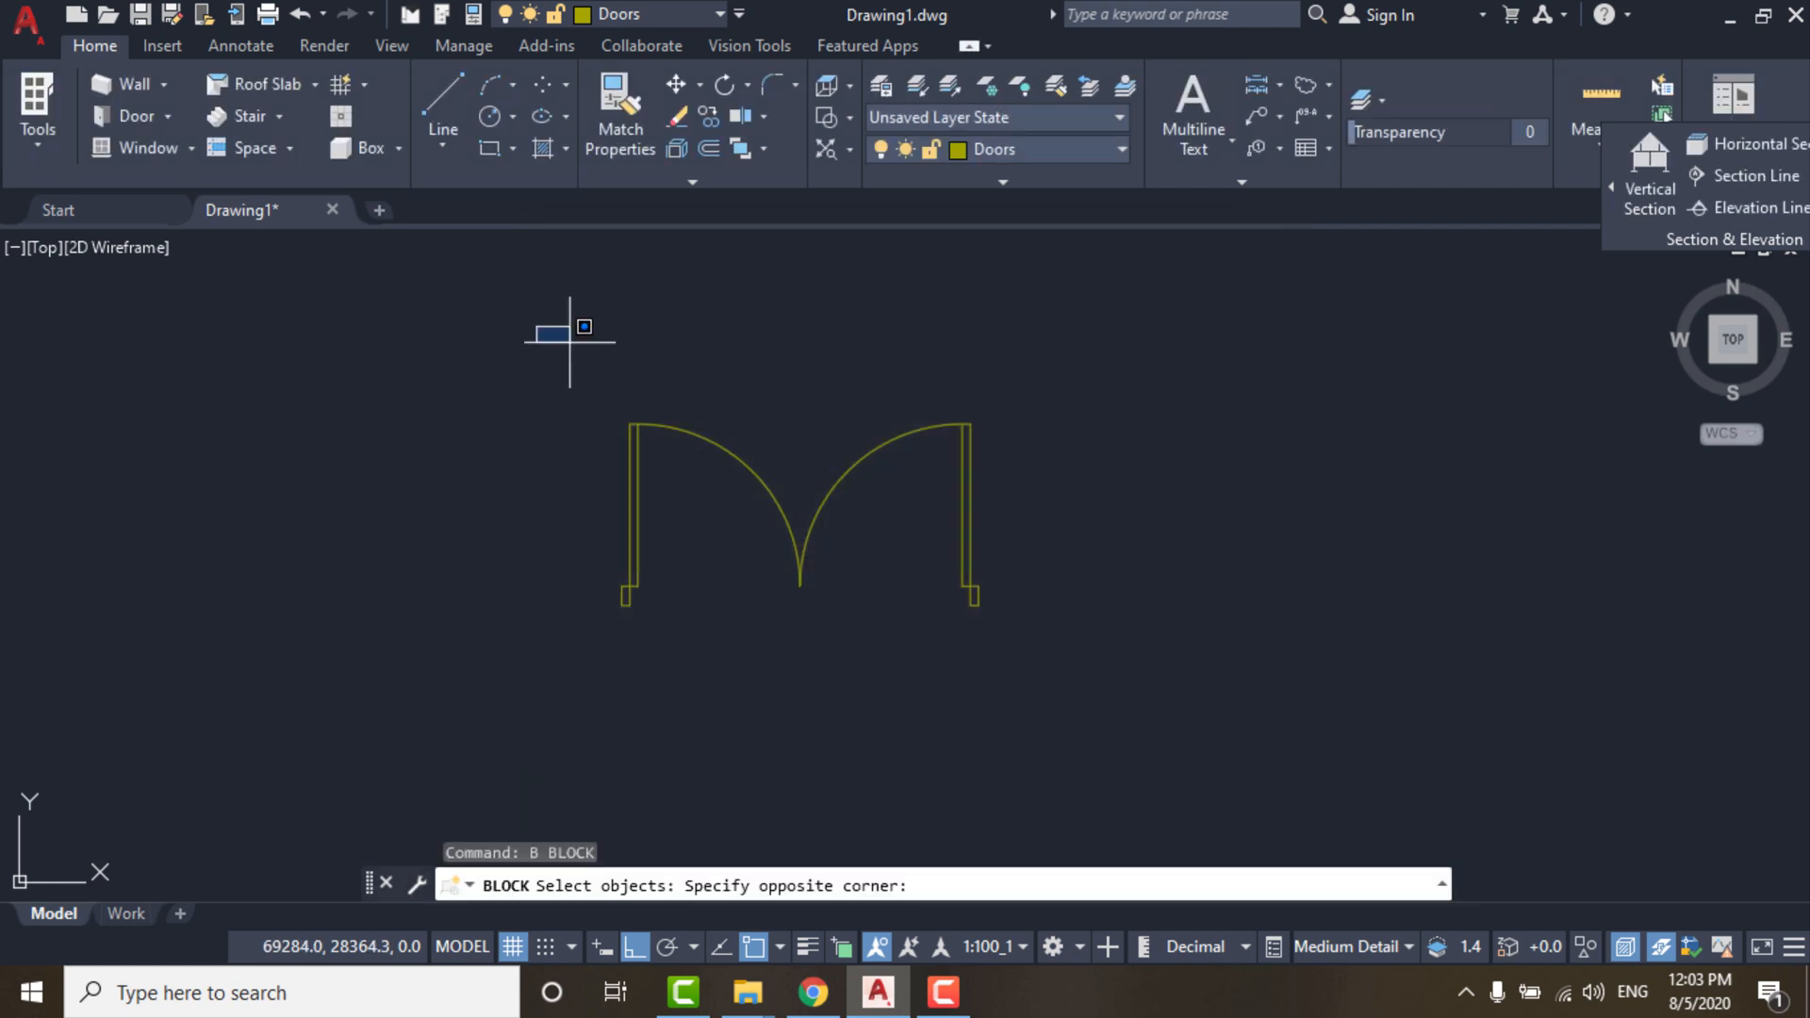
click(1087, 674)
key(Return)
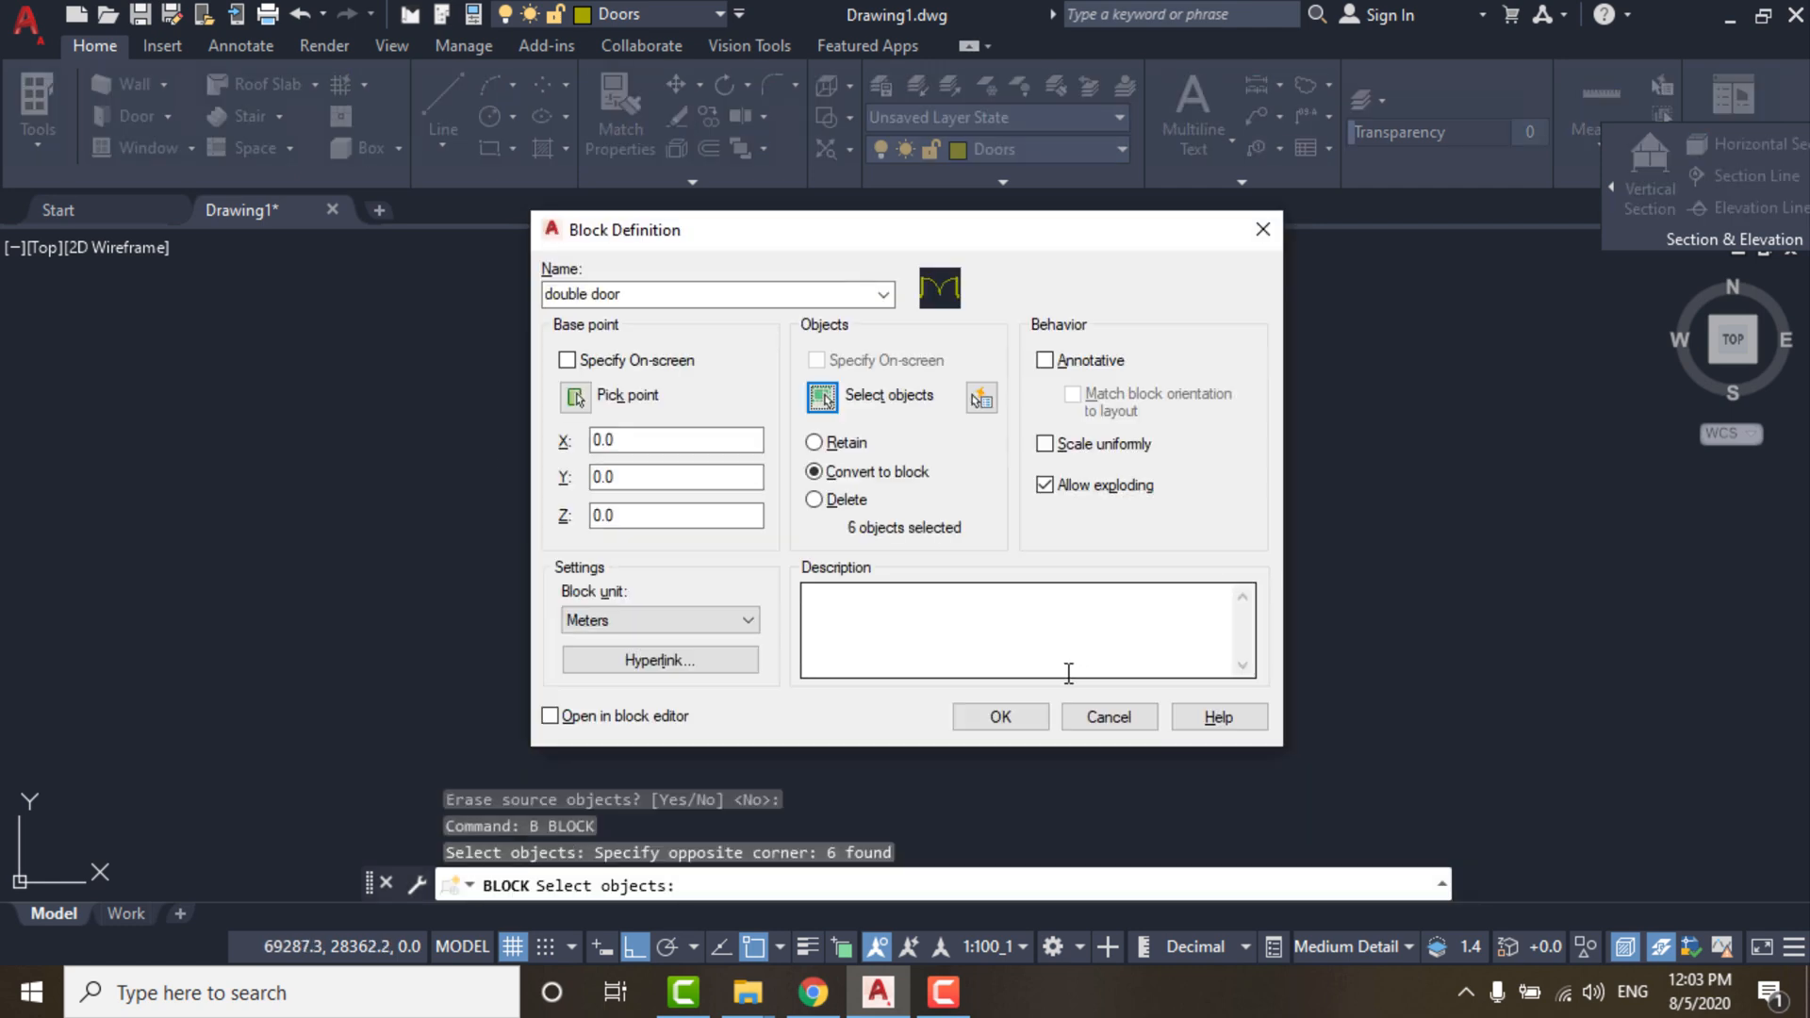
click(999, 717)
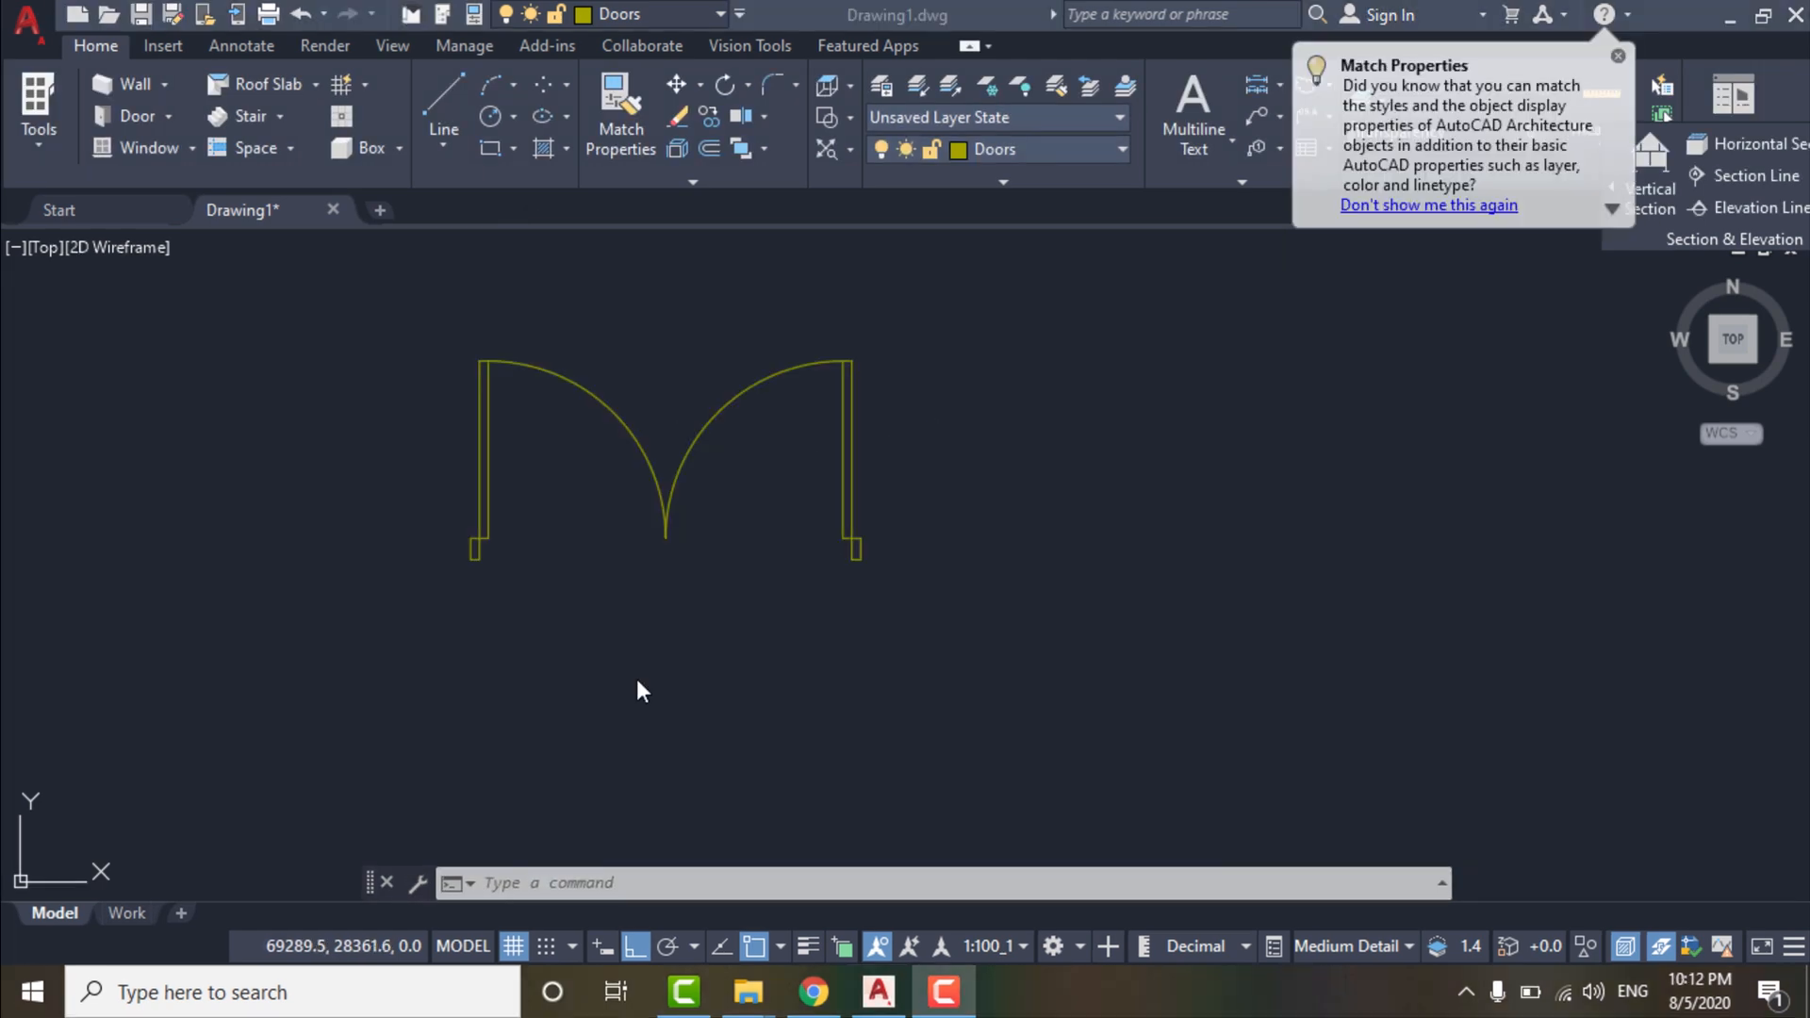
Copy the double door block by its left jamb's lower left corner onto the lower exterior wall near the plan's lower left corner.
click(637, 681)
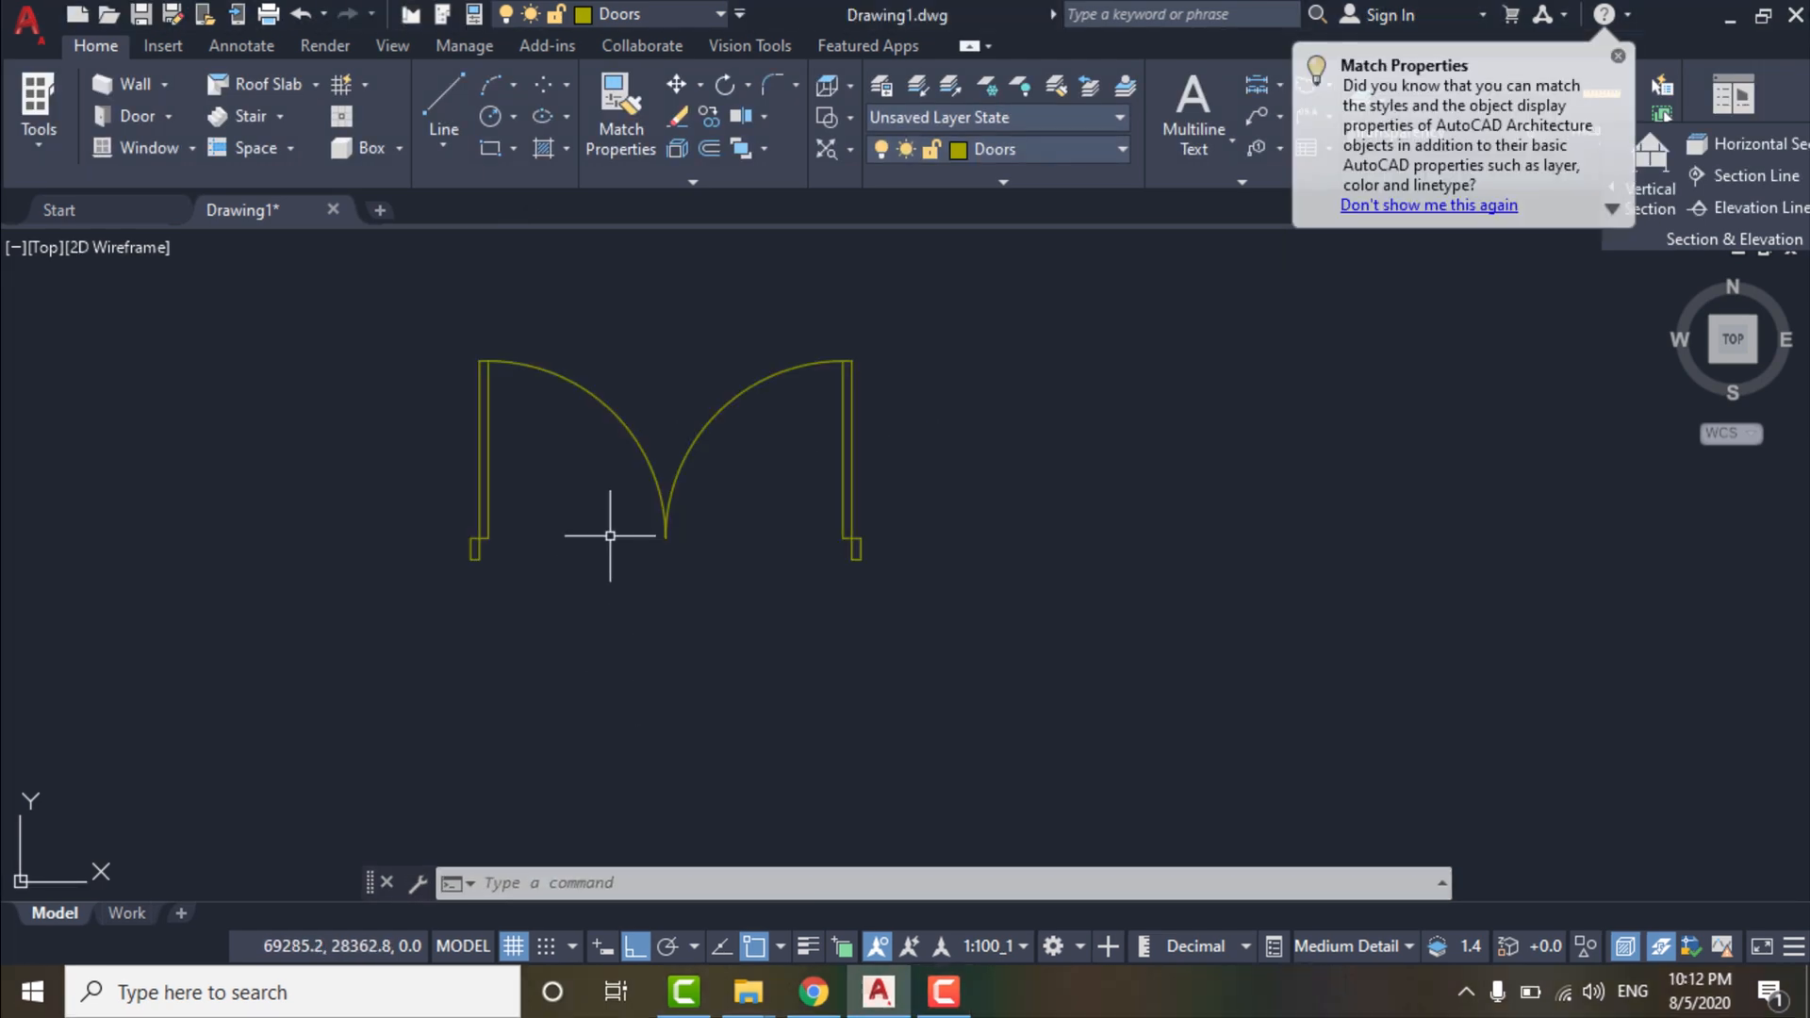
middle_drag(476, 373, 859, 416)
scroll(858, 416, down, 2)
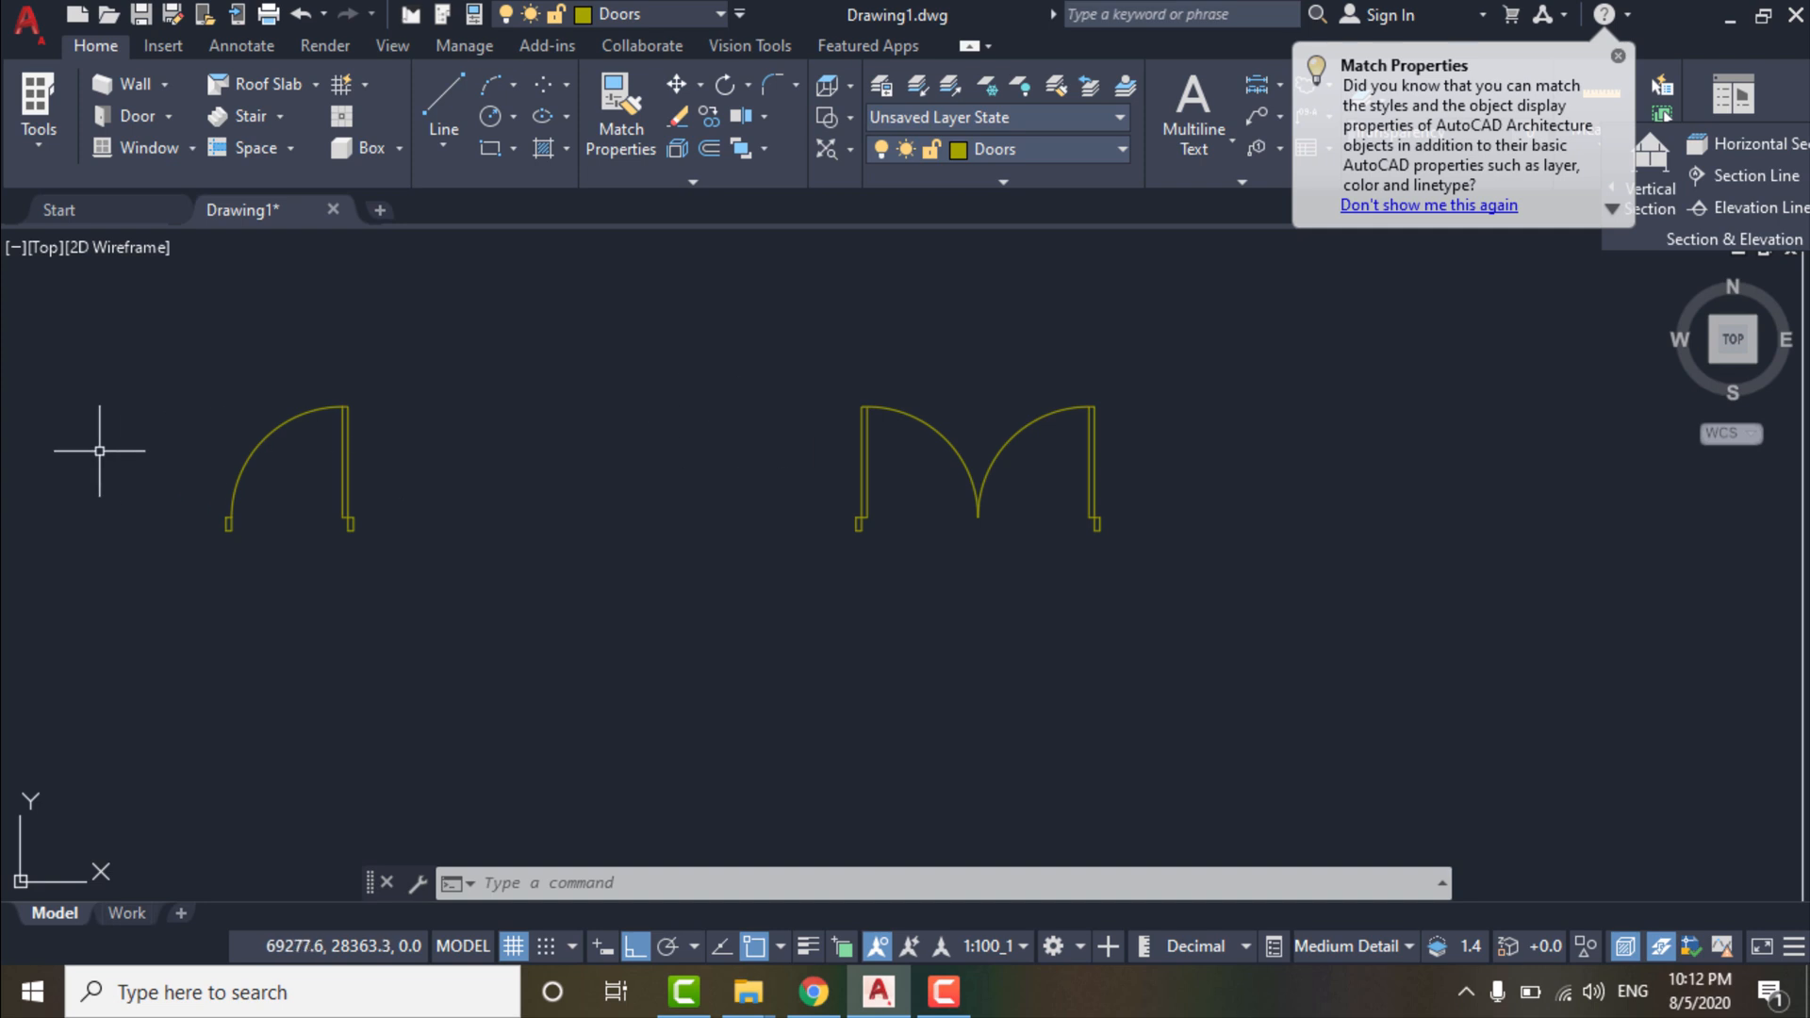
scroll(650, 478, down, 2)
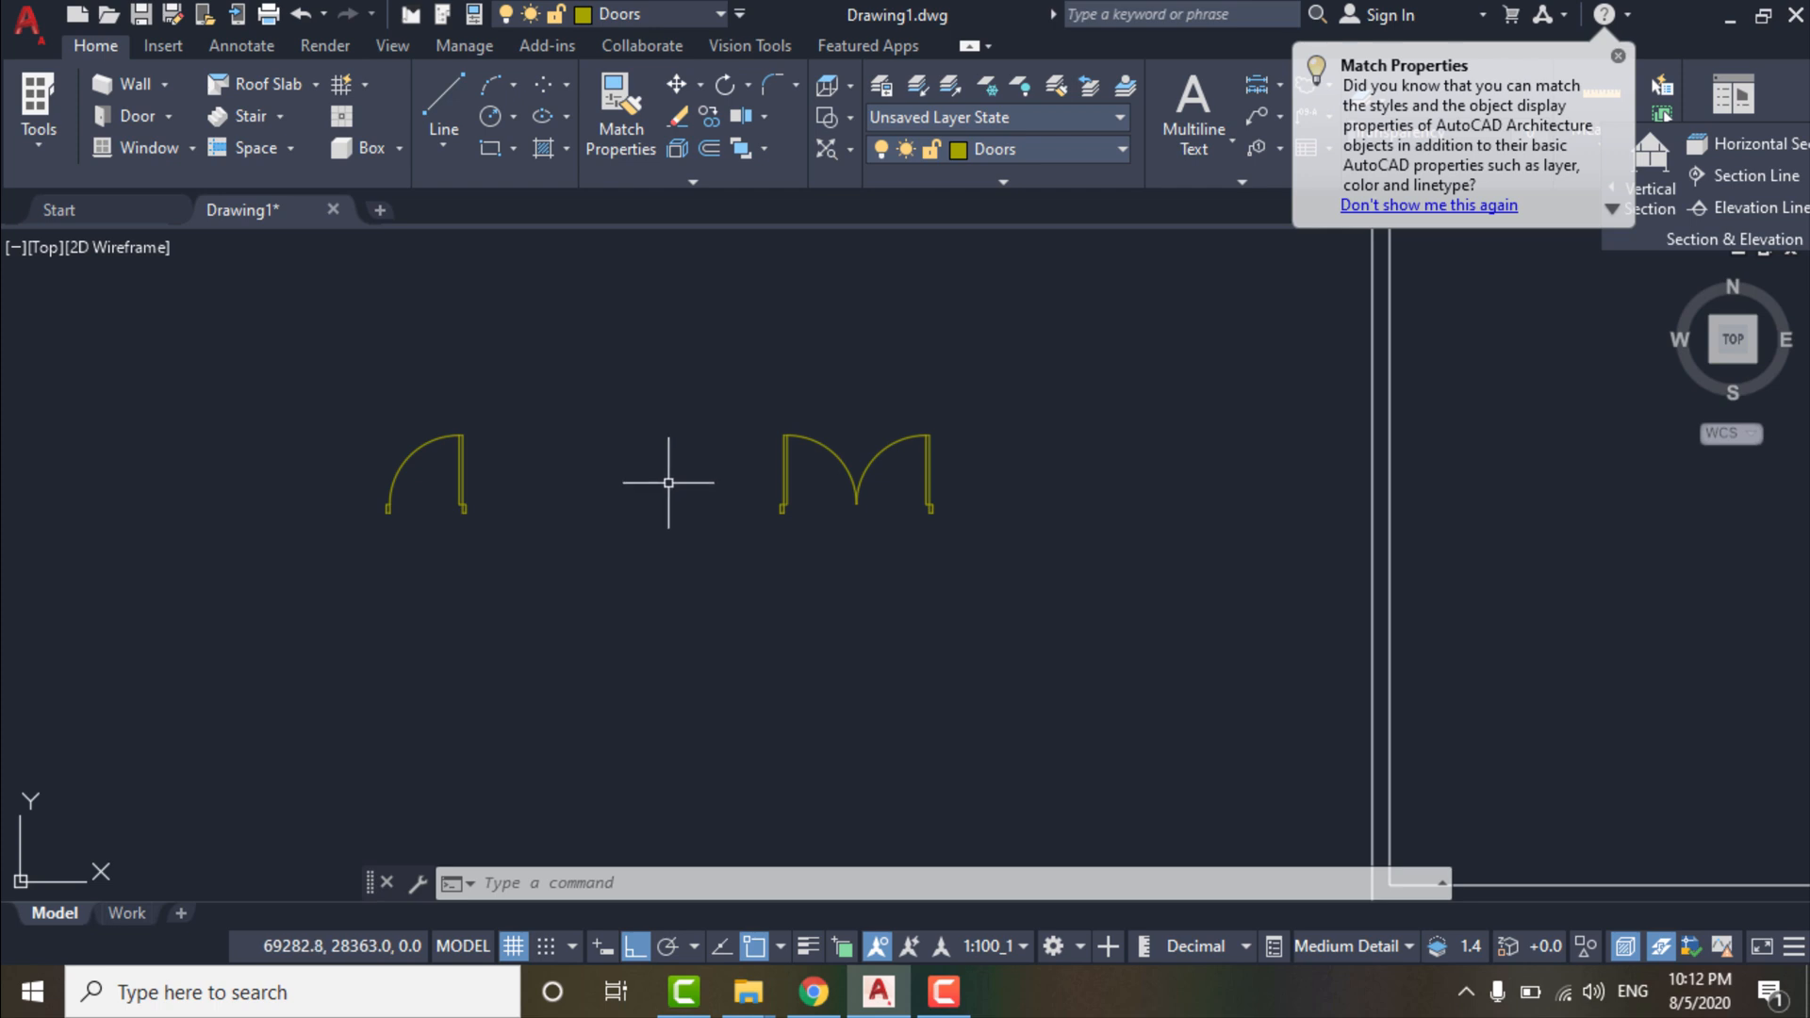
middle_drag(718, 484, 656, 484)
click(646, 355)
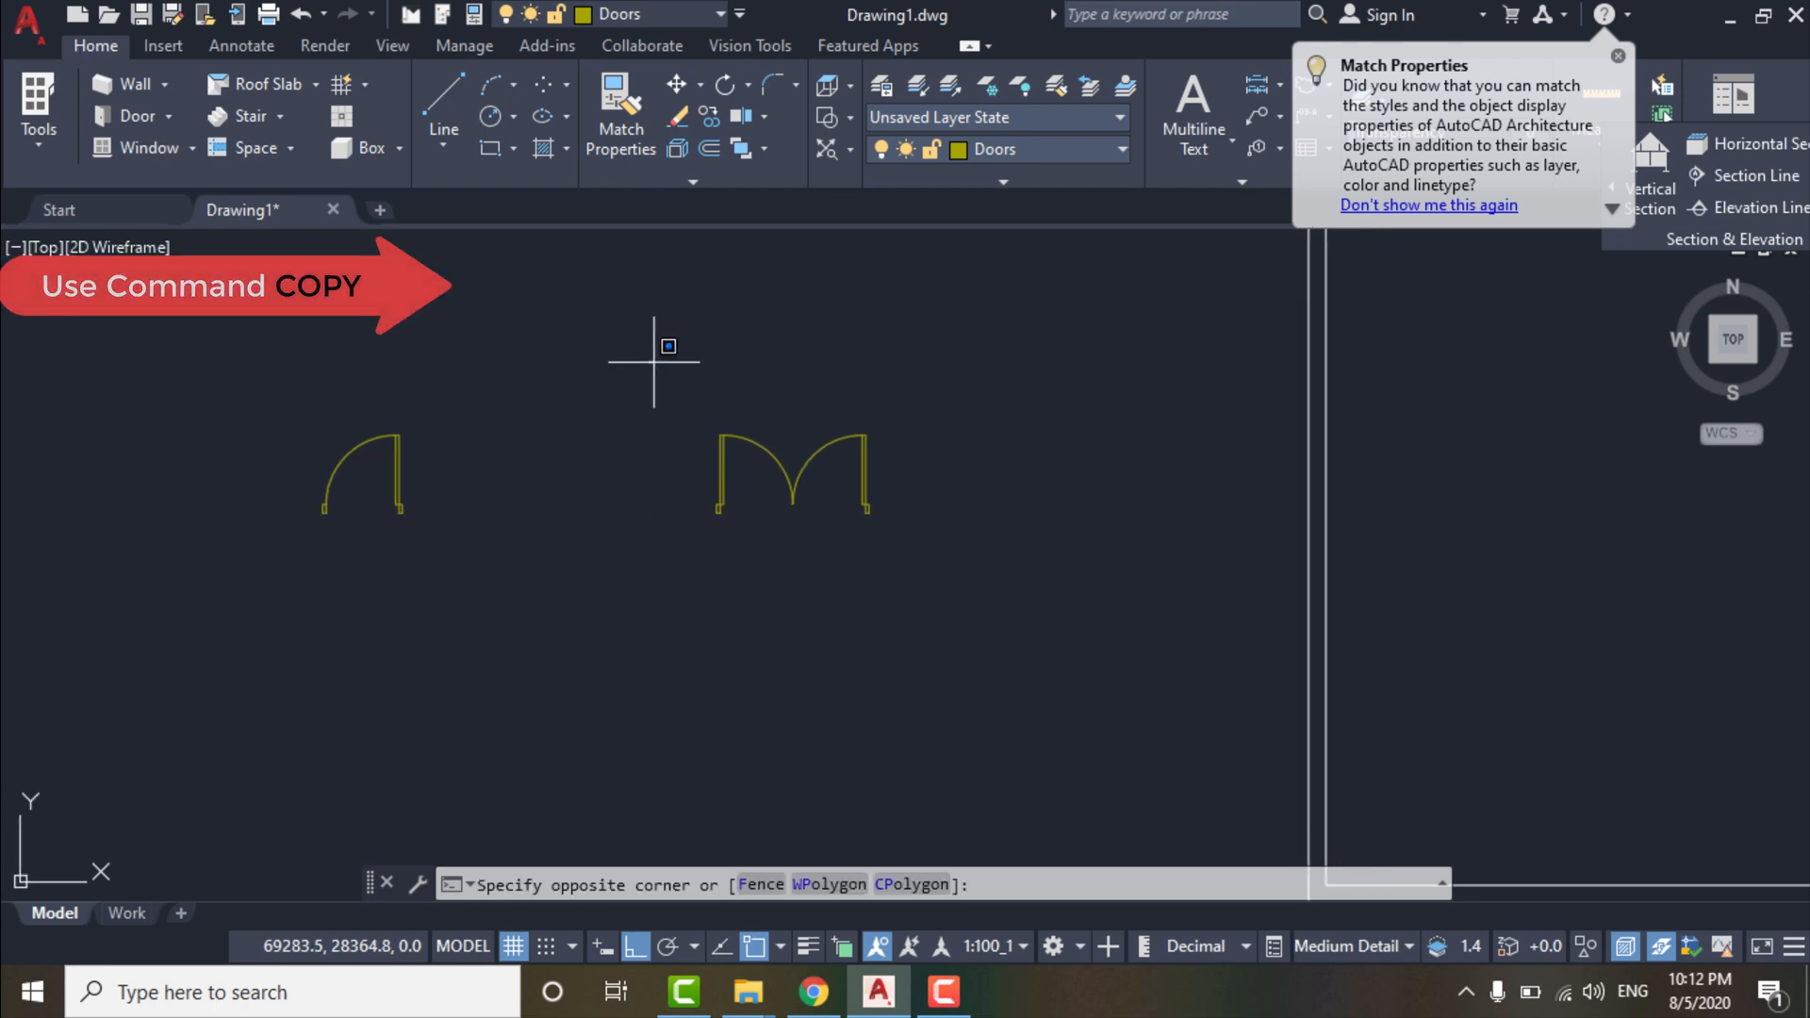
click(1046, 566)
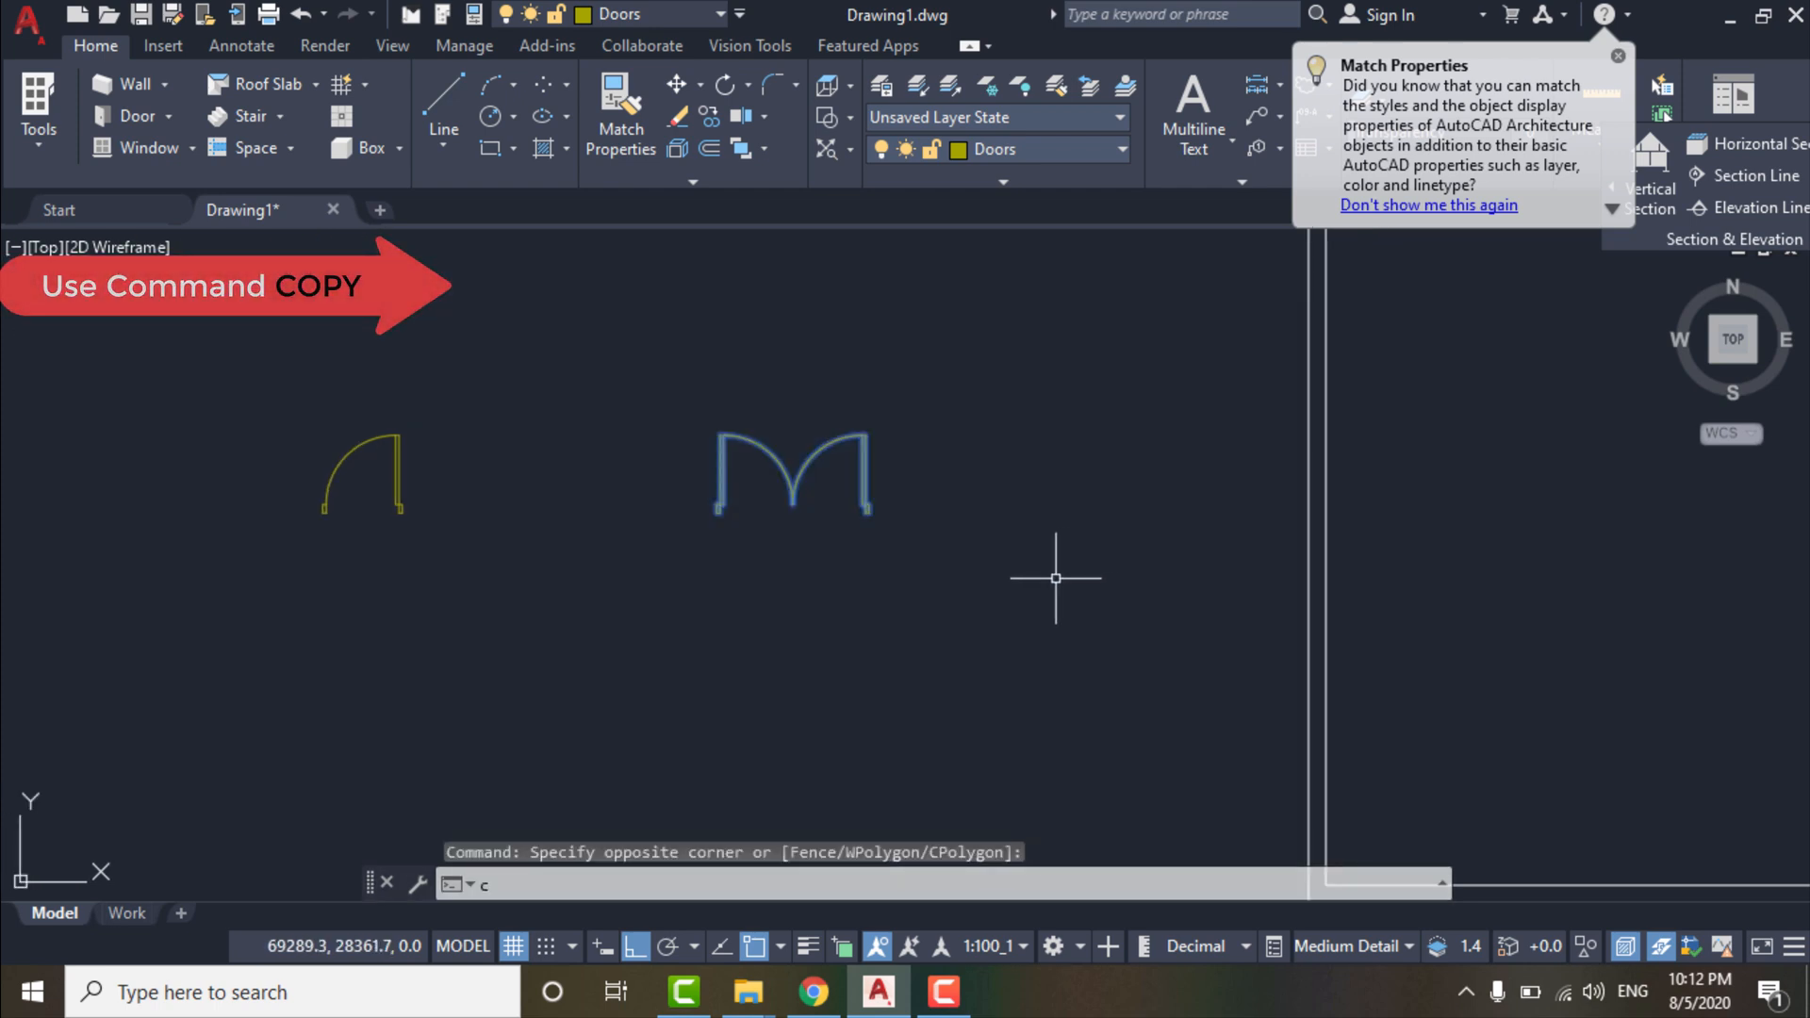
text(co)
key(Return)
scroll(698, 549, up, 6)
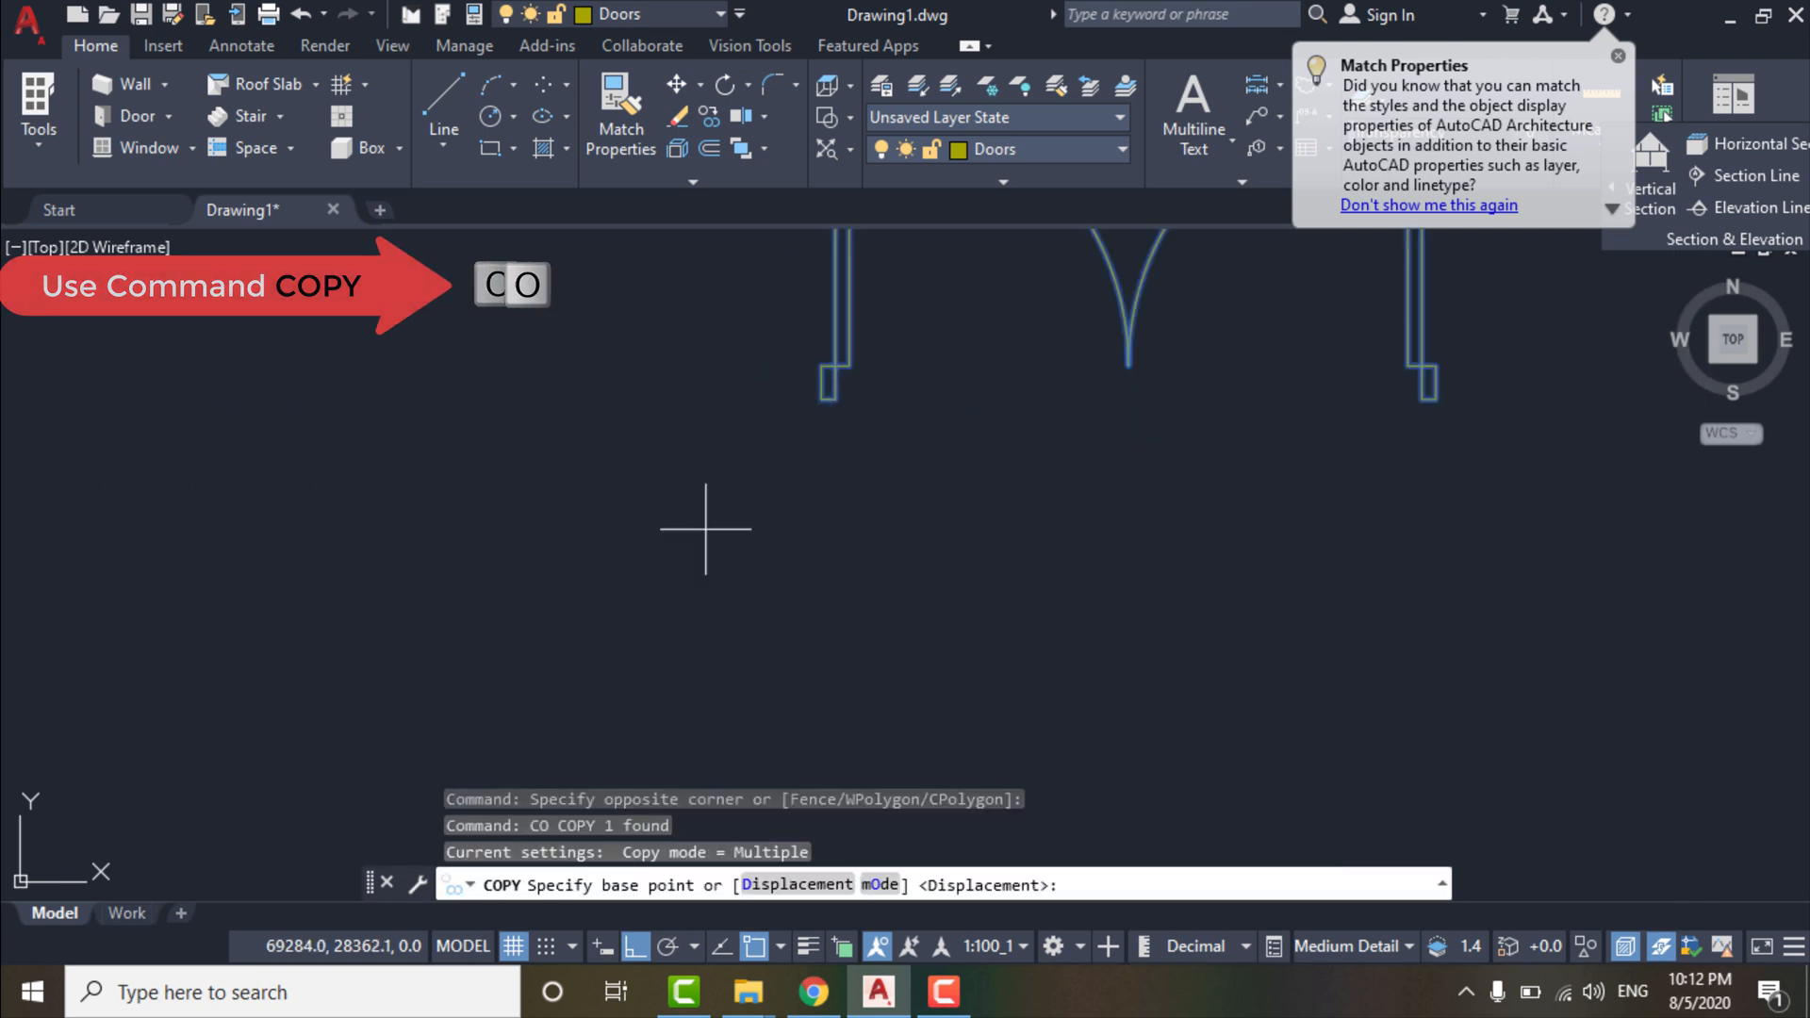
click(822, 398)
scroll(822, 399, down, 6)
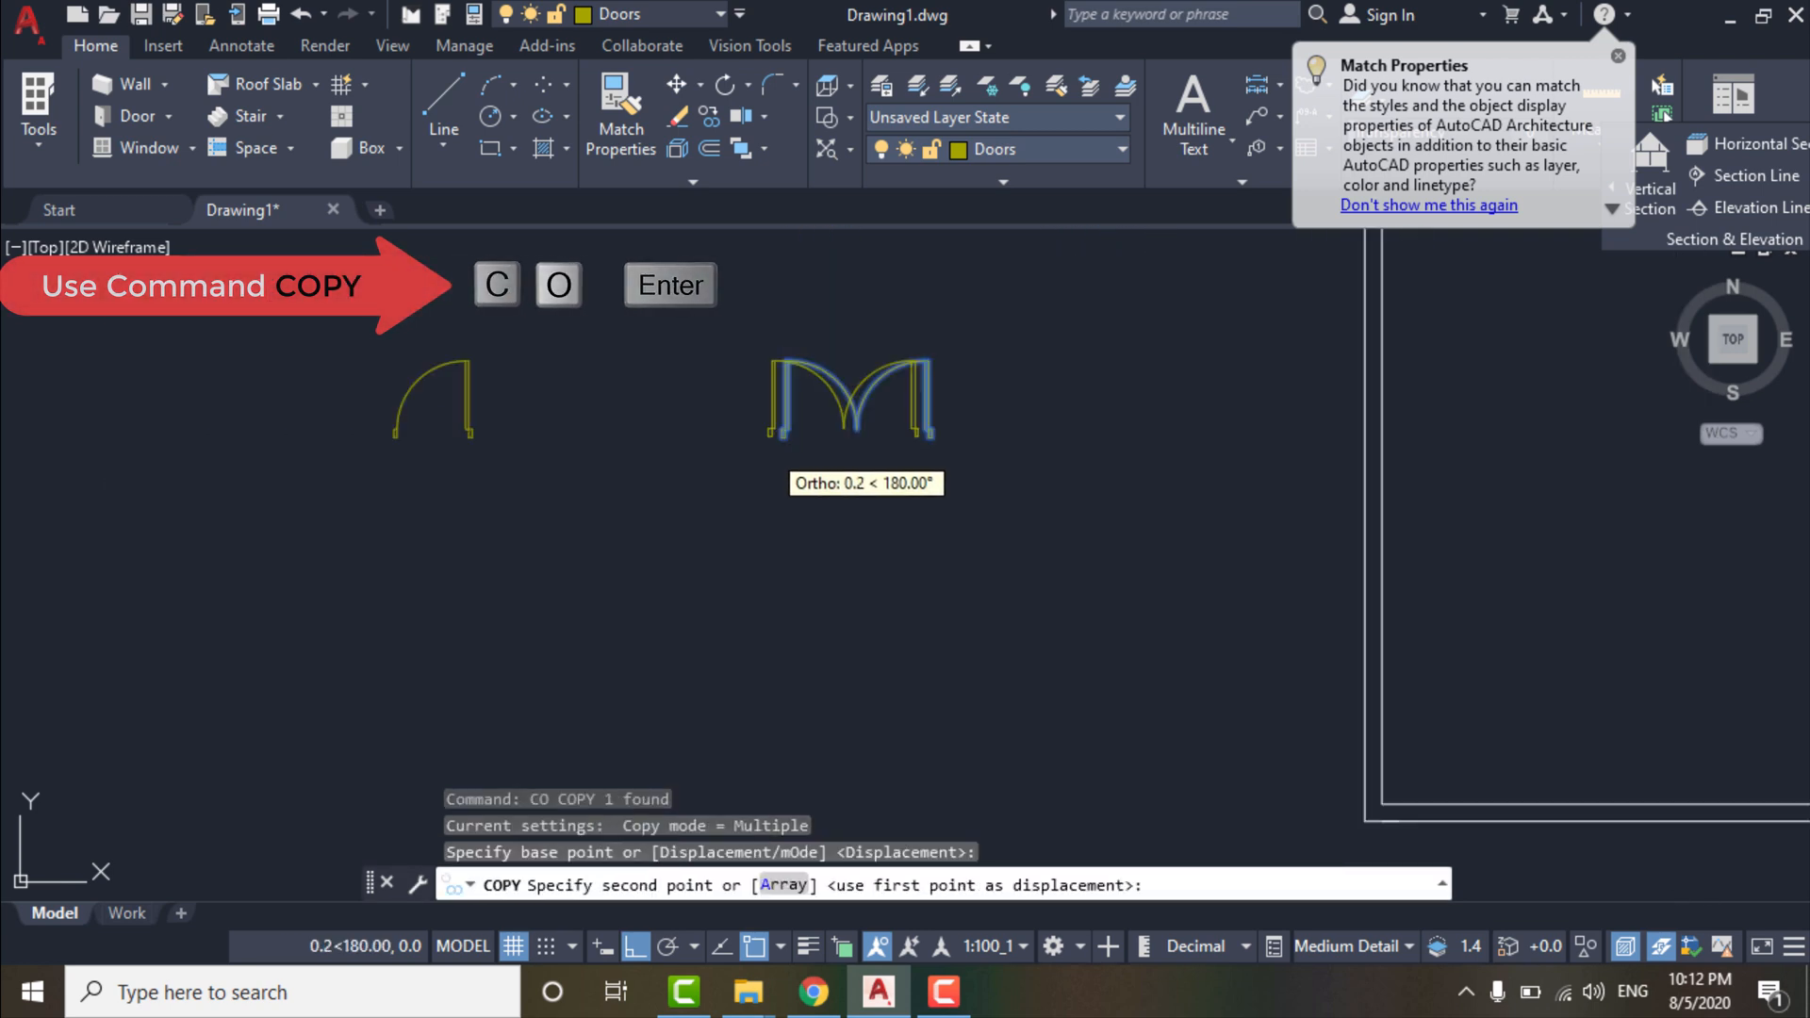
scroll(1152, 627, up, 4)
click(1125, 620)
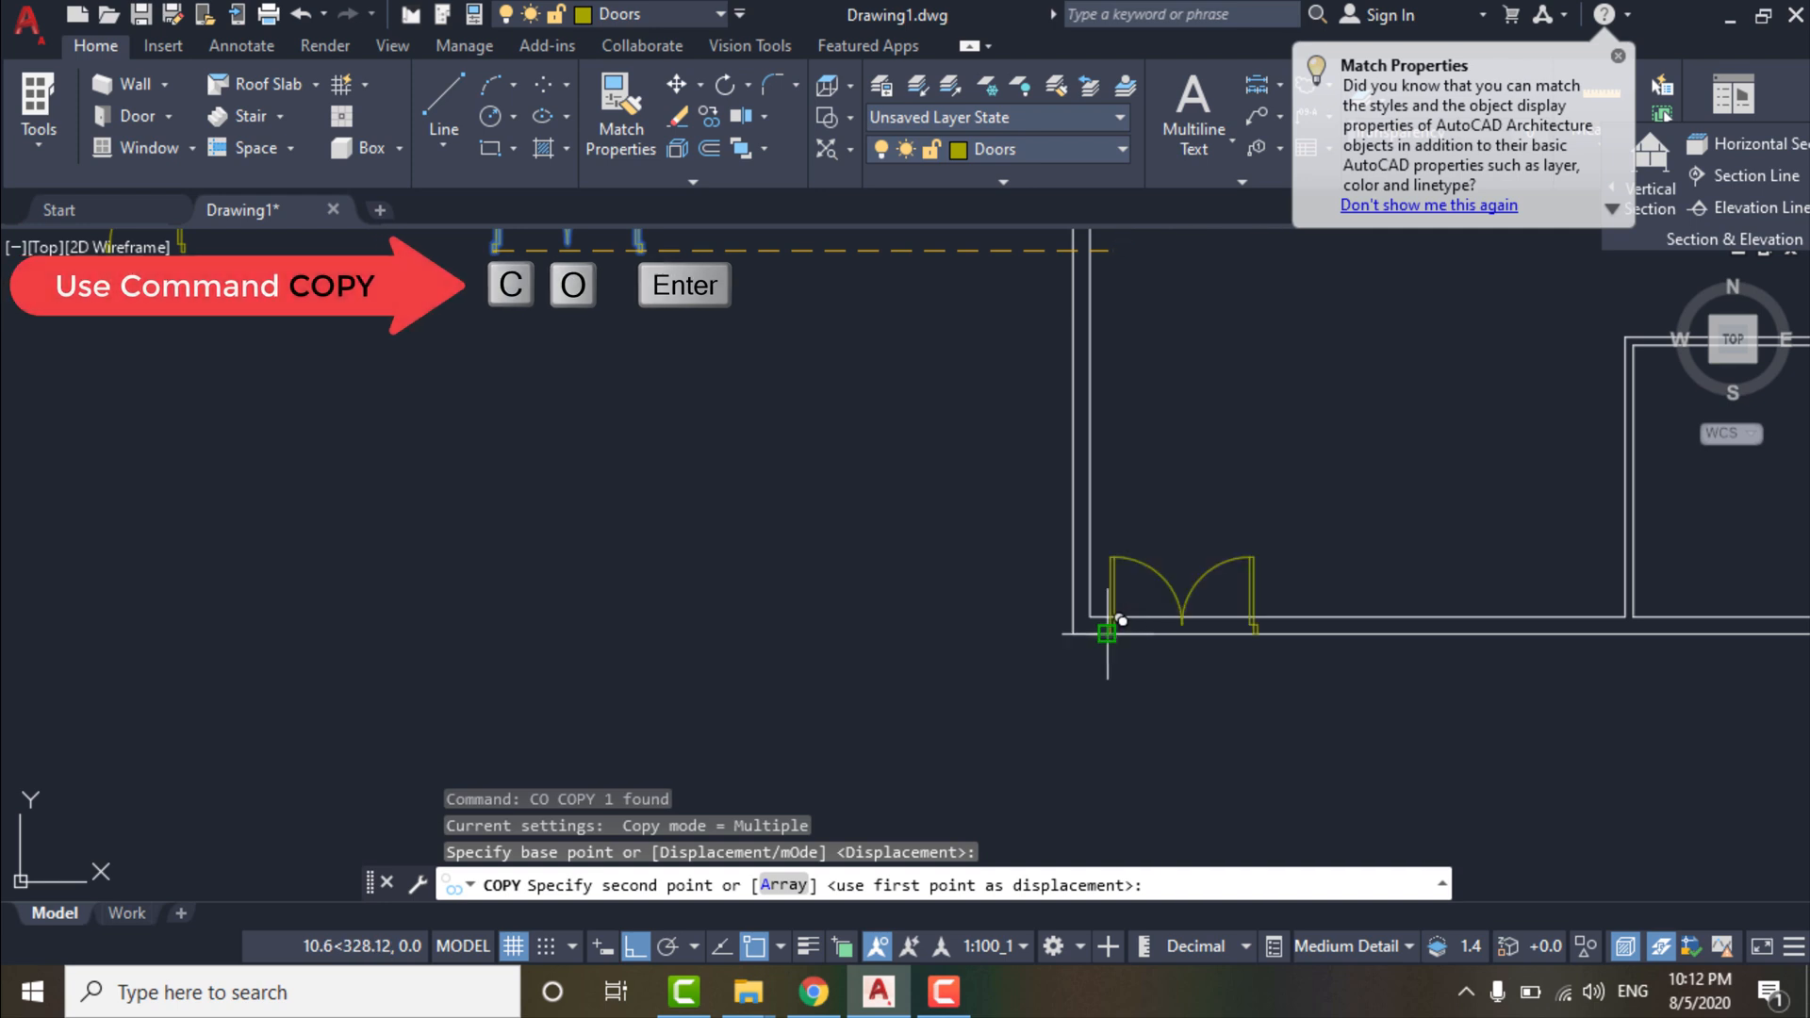
scroll(1093, 698, down, 2)
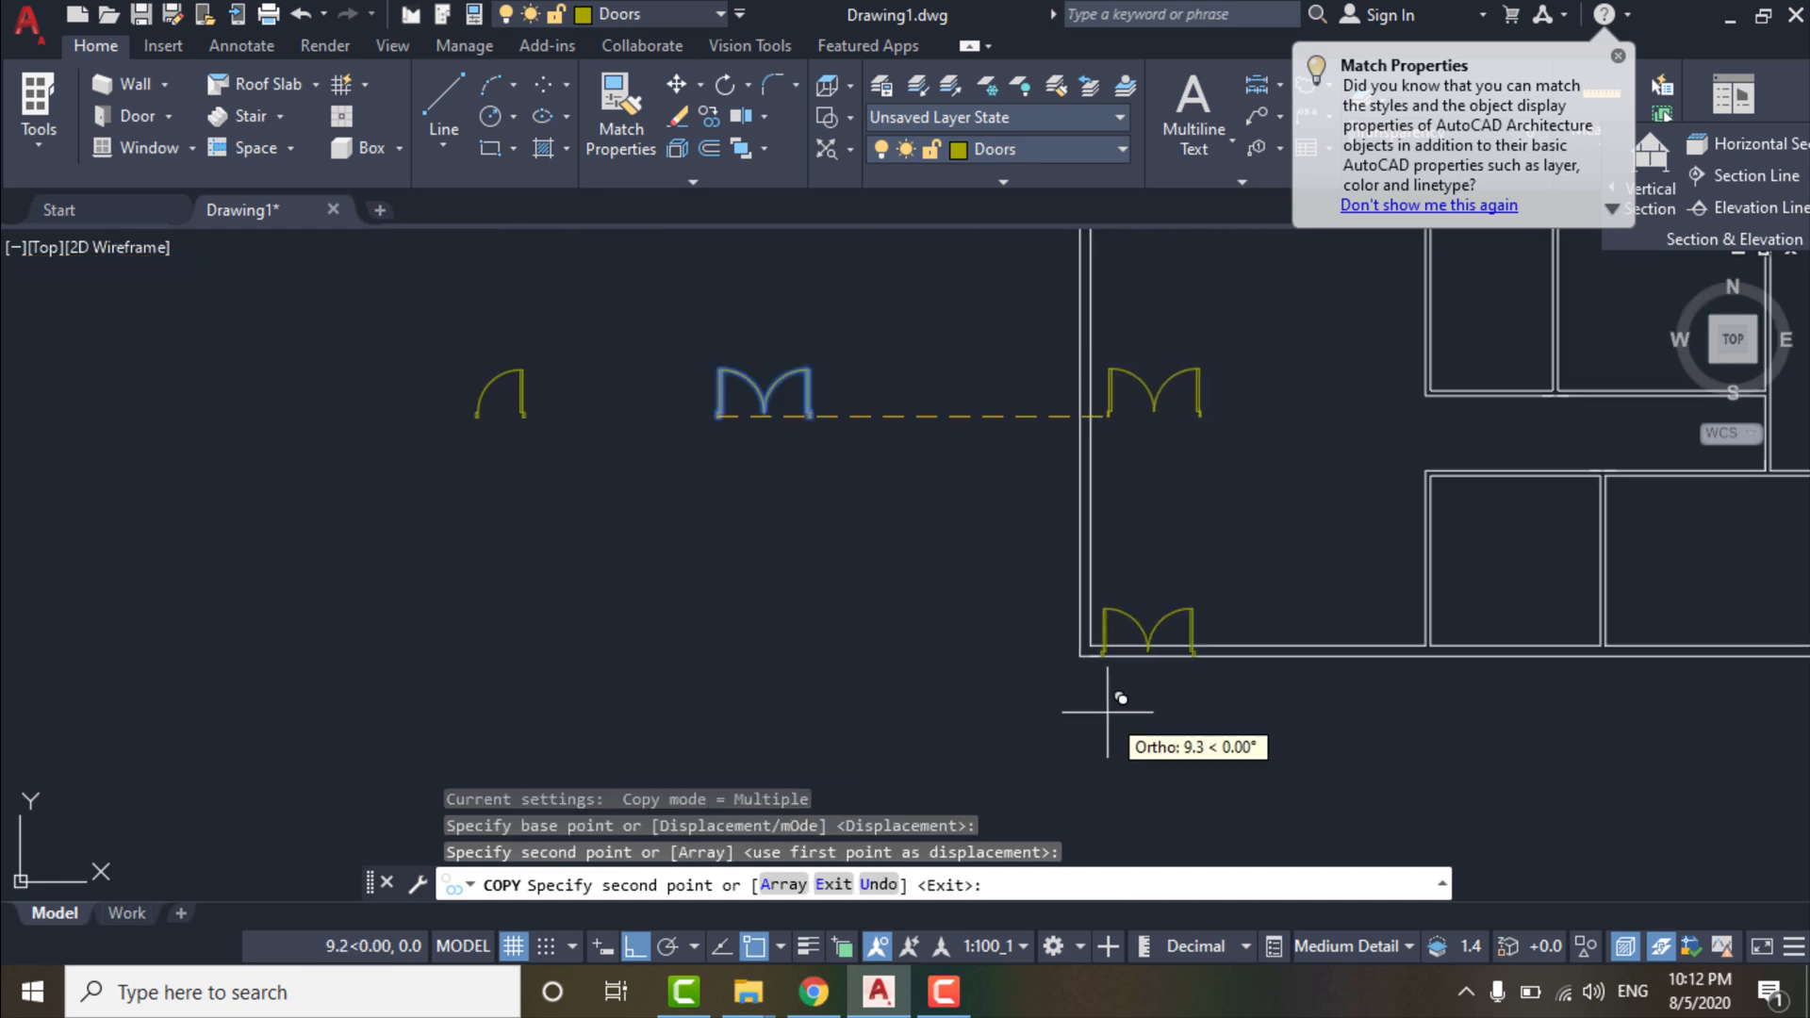
Copy the single door block by its hinge jamb's lower right corner onto the upper corridor wall, in the first small room beside the partition.
key(Return)
click(435, 345)
click(610, 415)
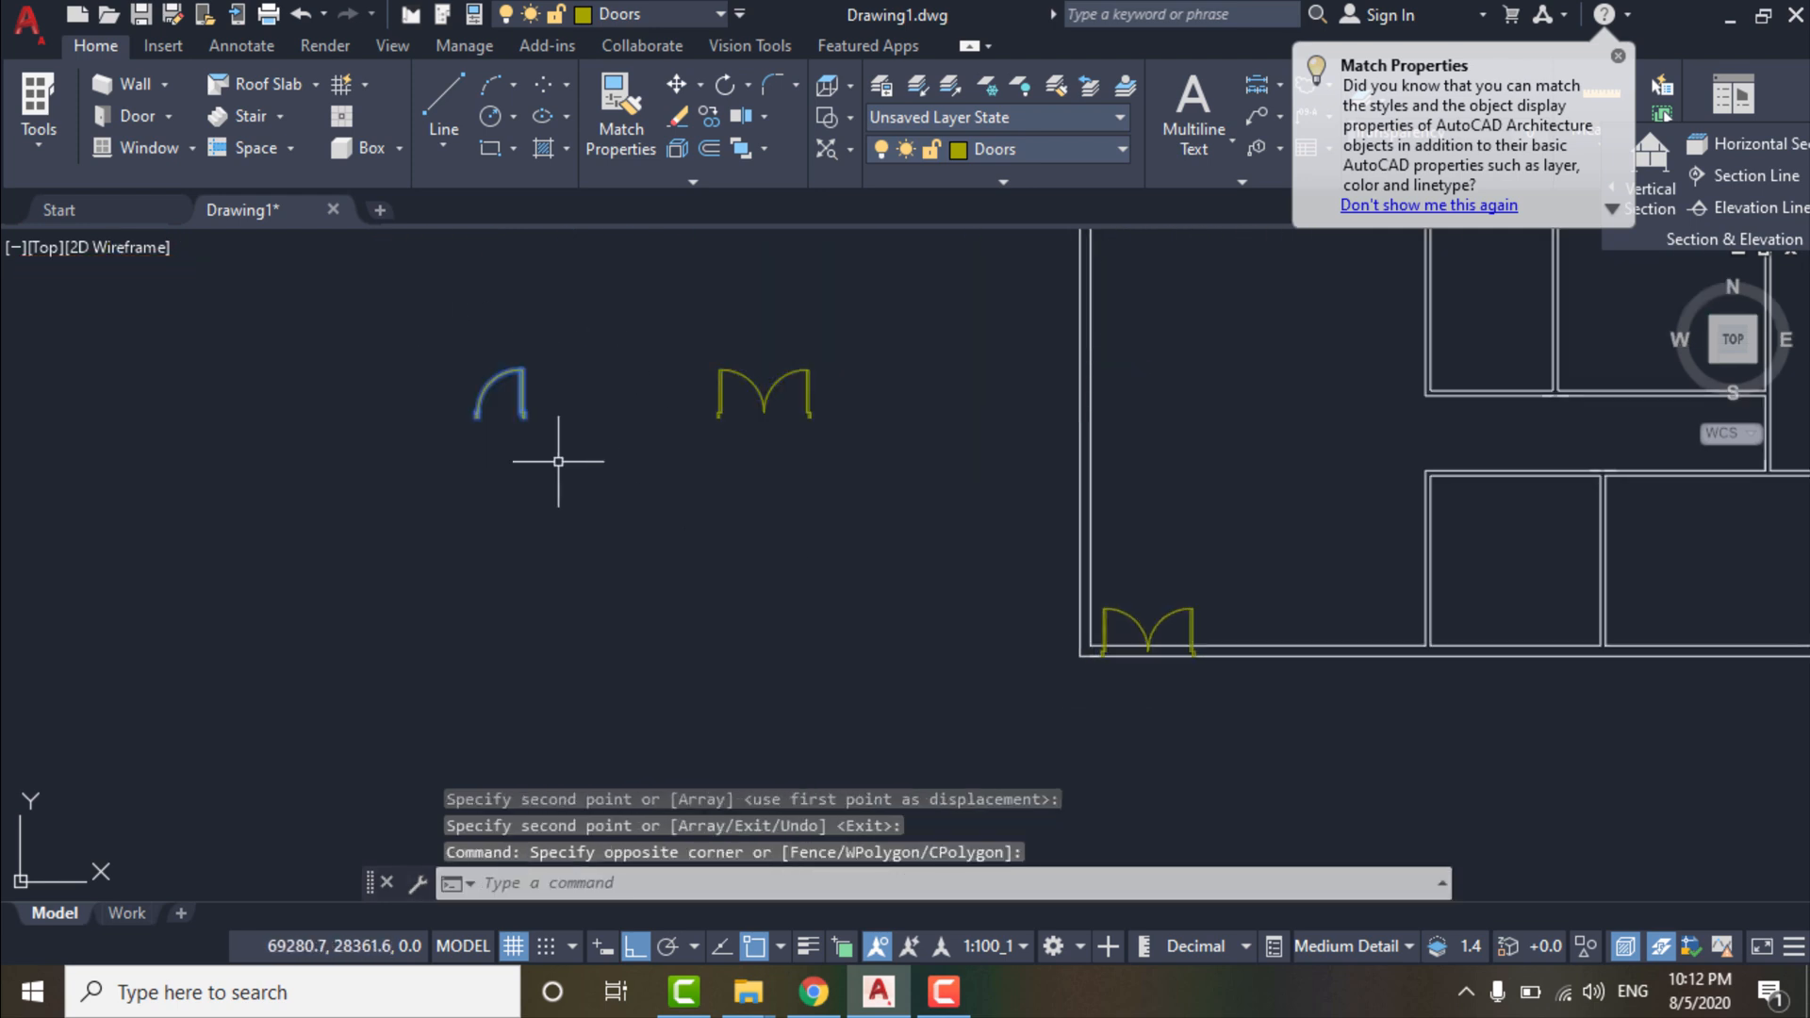
text(co)
key(Return)
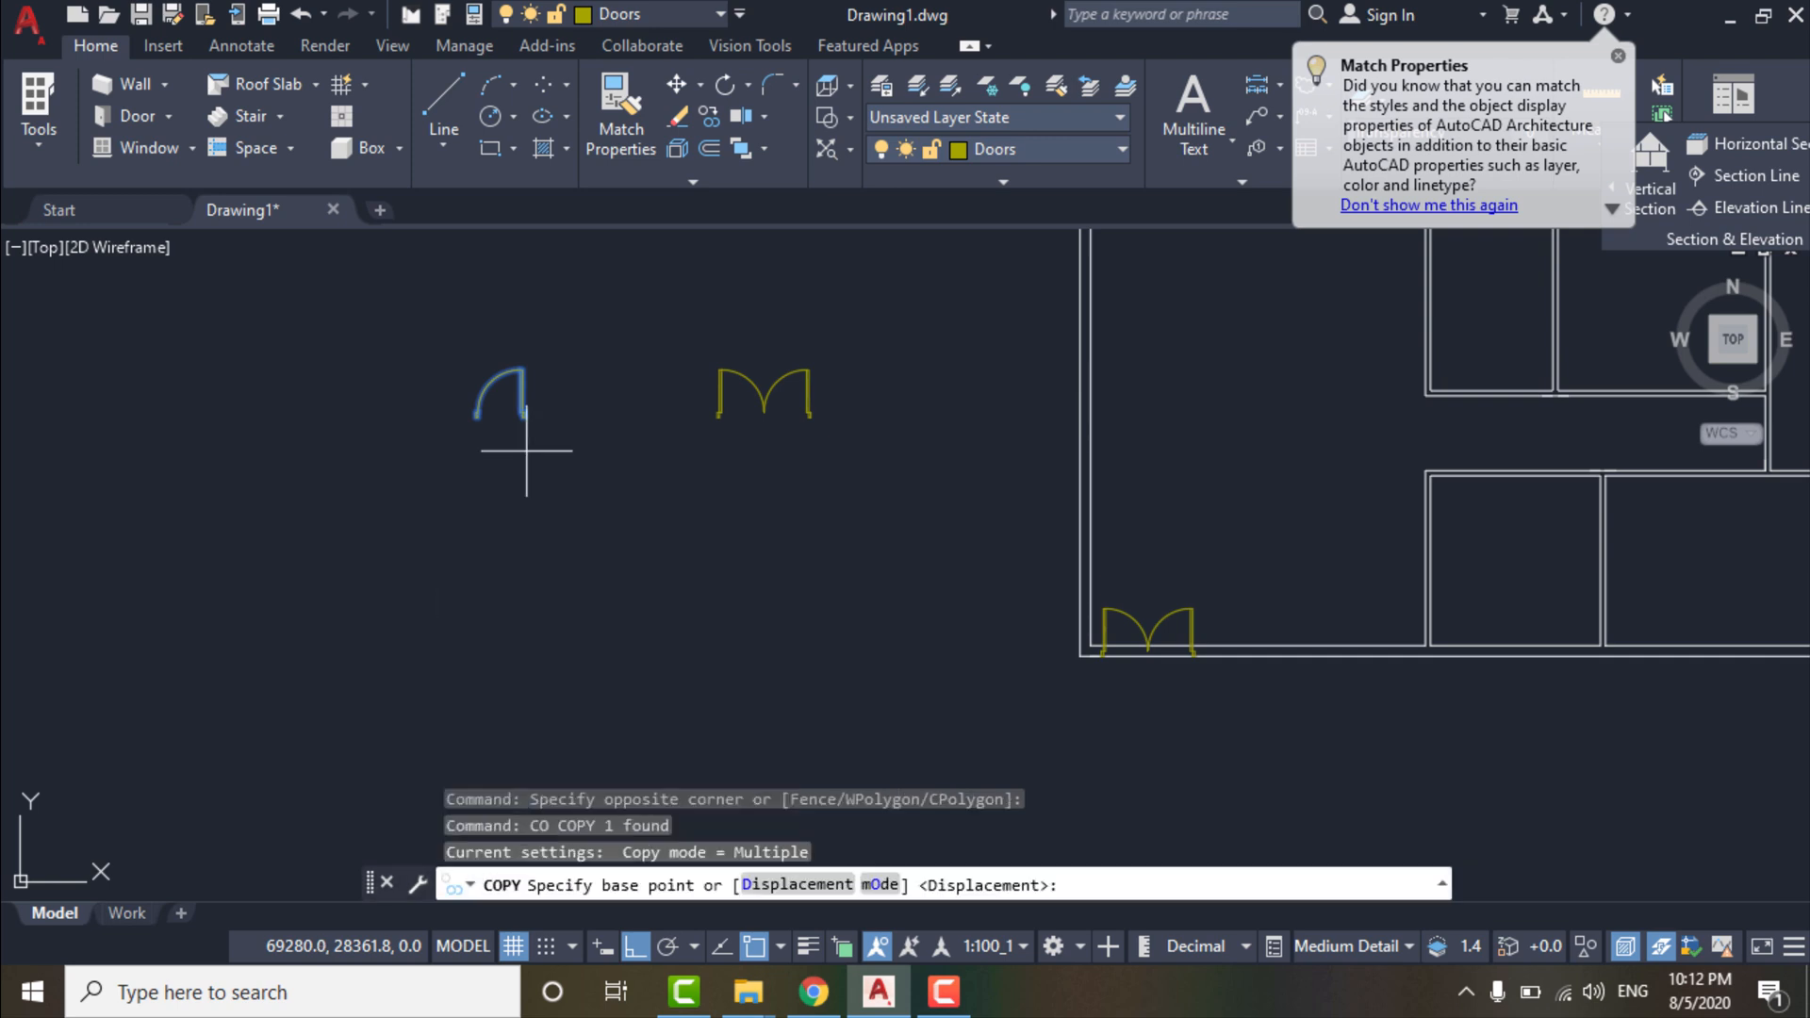
scroll(526, 372, up, 5)
click(505, 328)
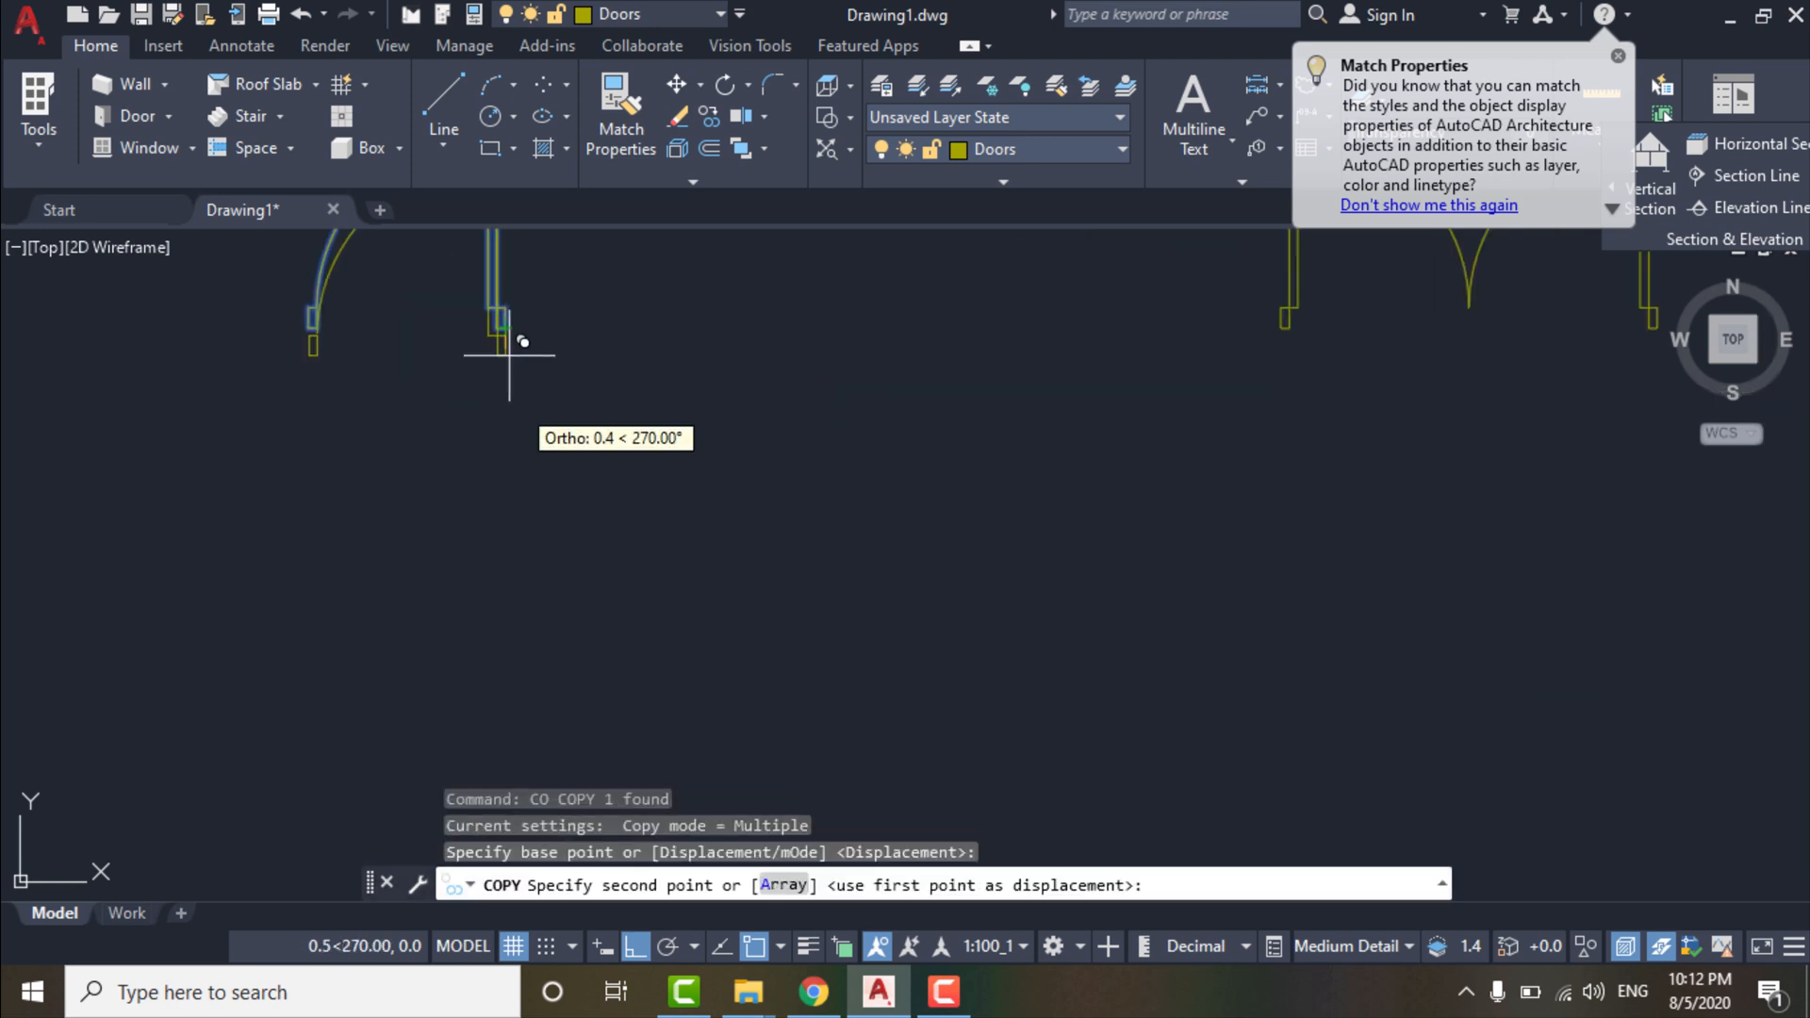
scroll(1056, 433, down, 5)
scroll(990, 414, up, 6)
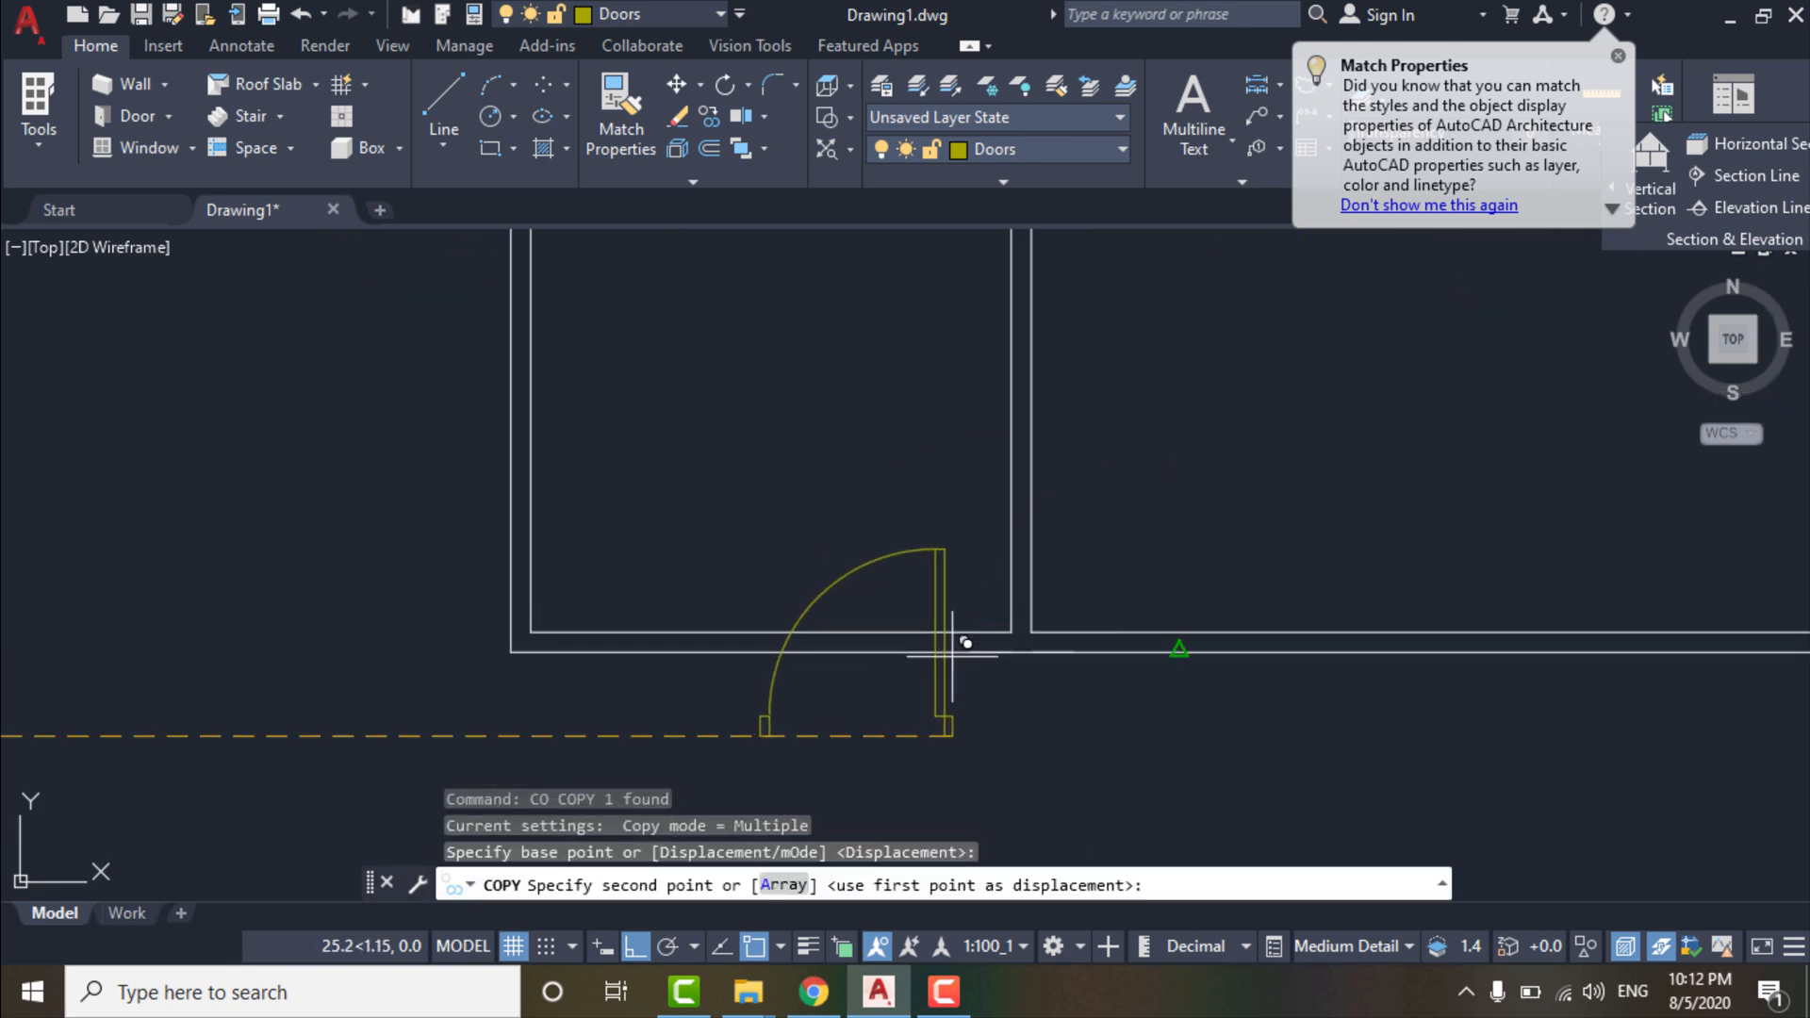
click(957, 646)
scroll(896, 462, down, 5)
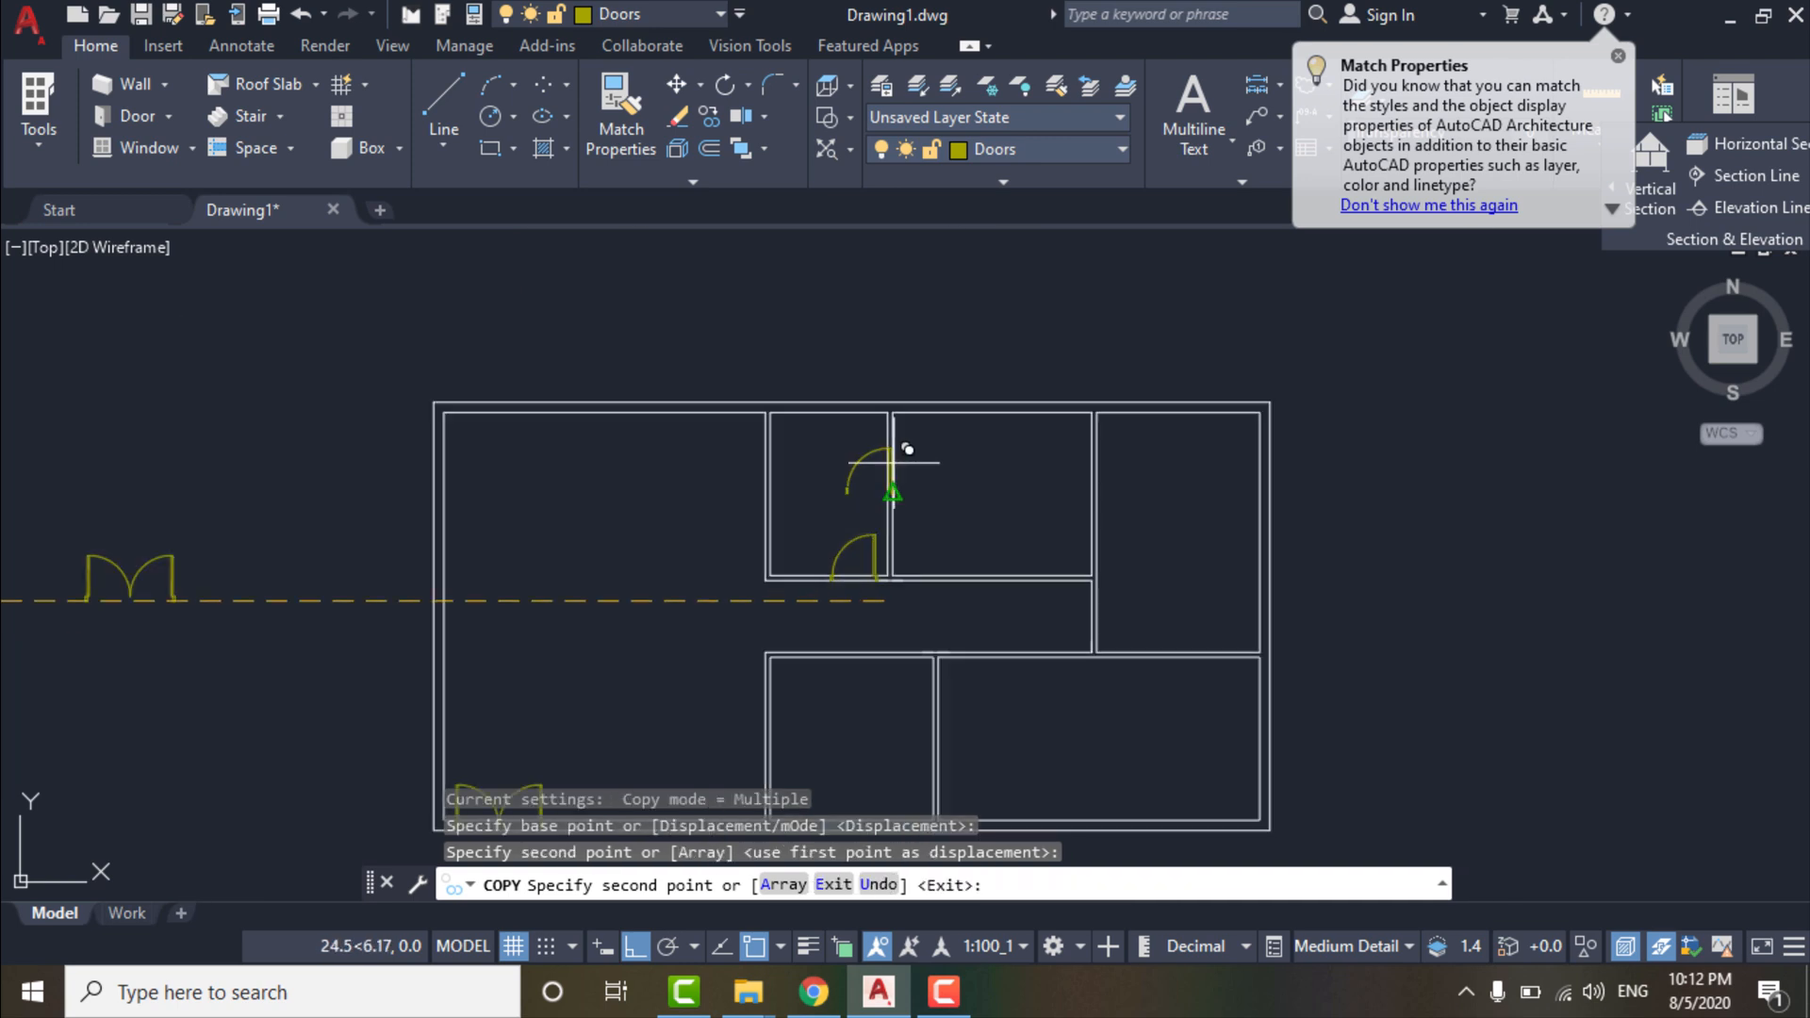
scroll(933, 566, up, 5)
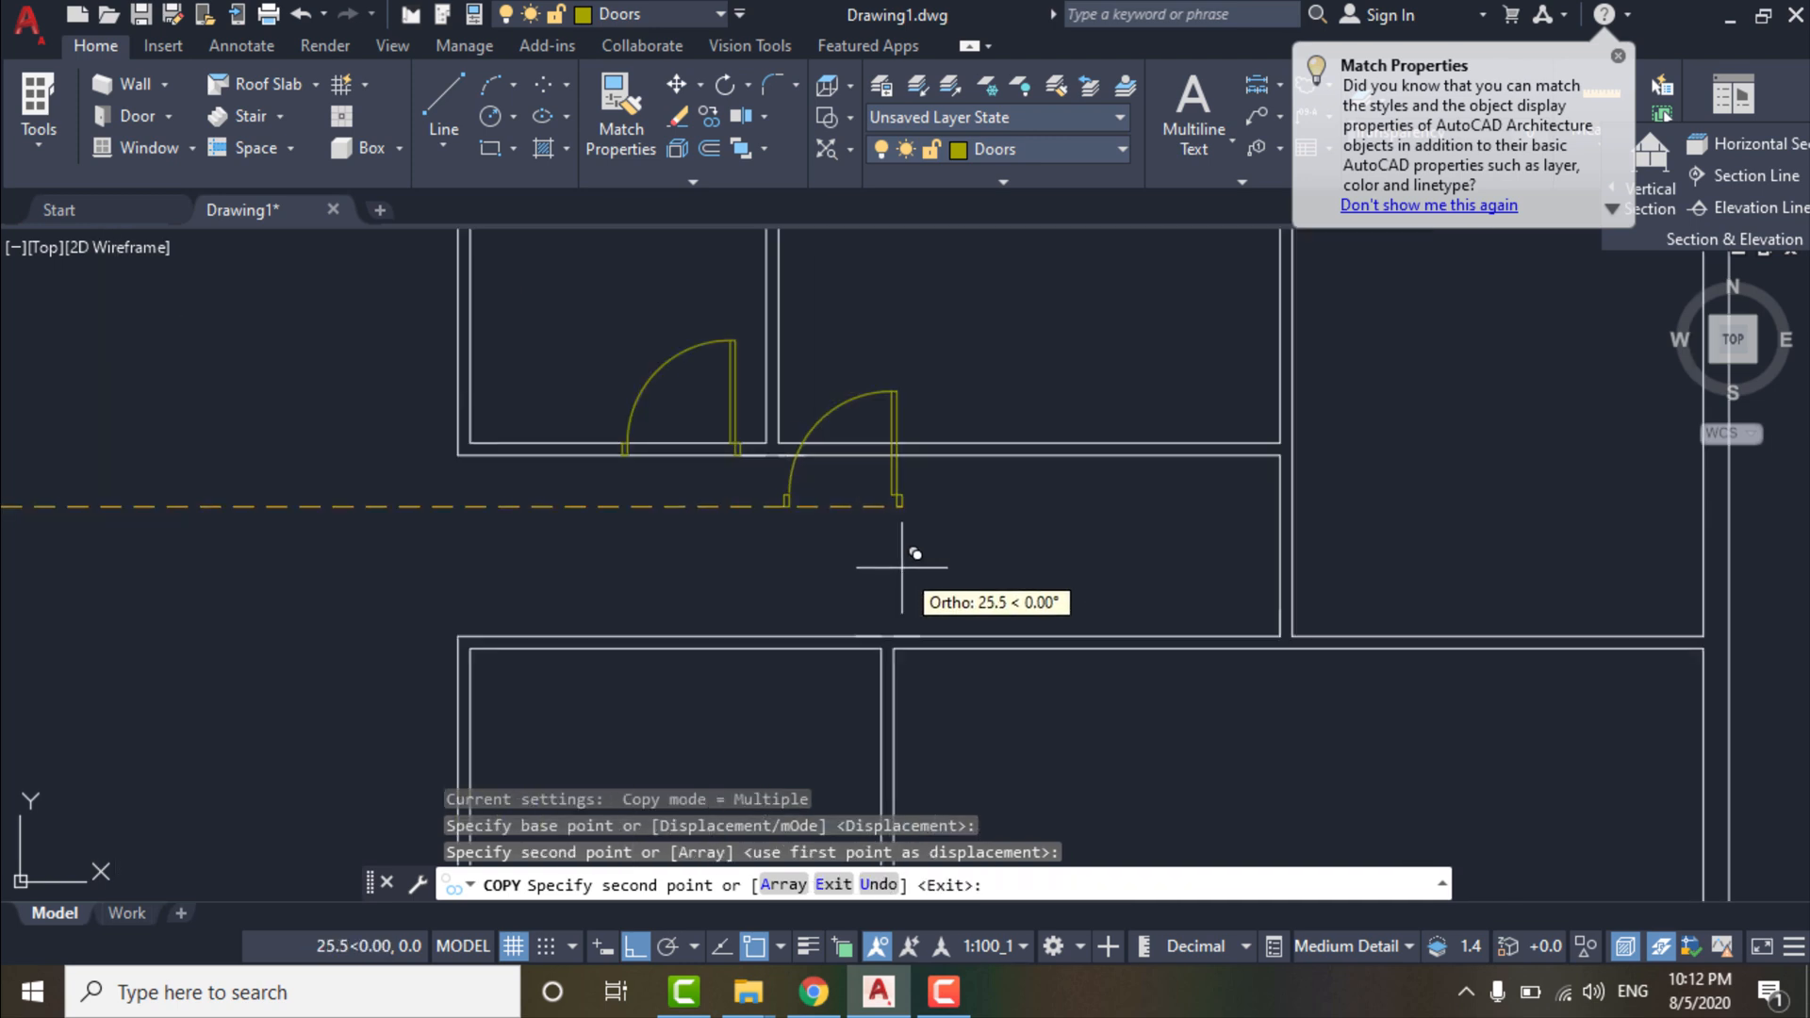
key(Escape)
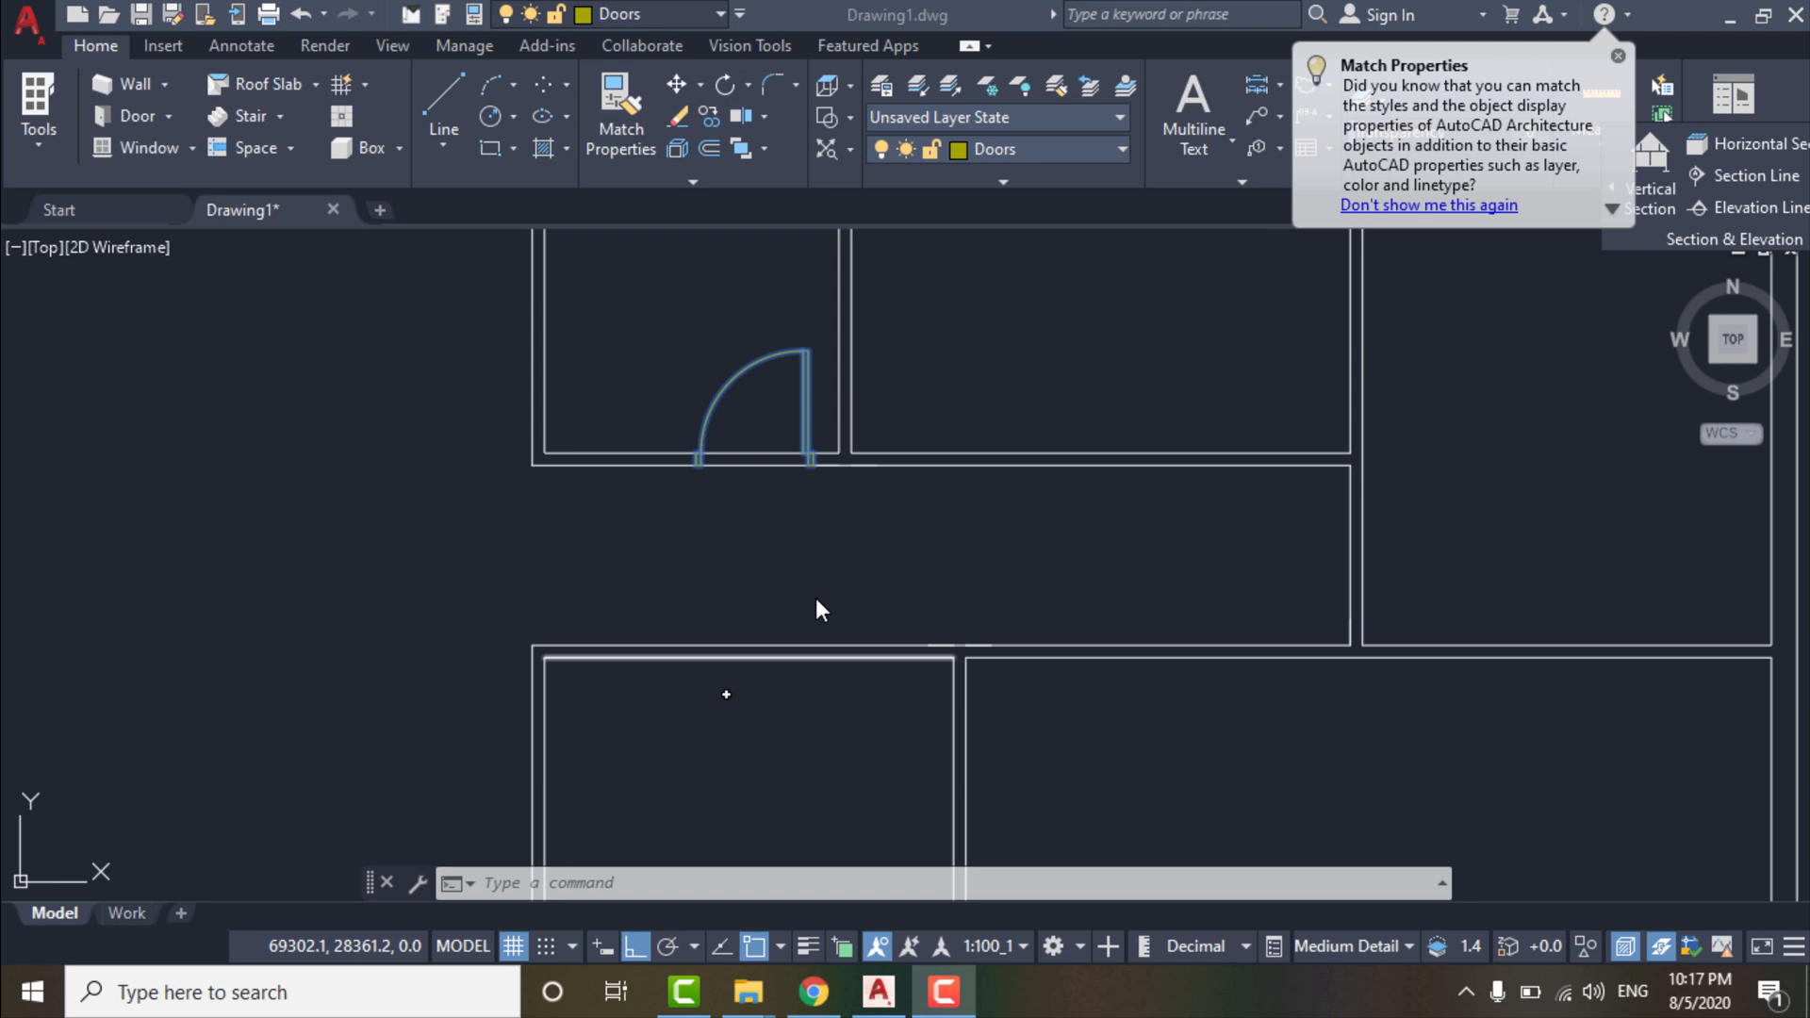
Mirror the placed single door about a vertical line through the middle of the partition between the two upper rooms, keeping the source door.
click(782, 526)
click(731, 350)
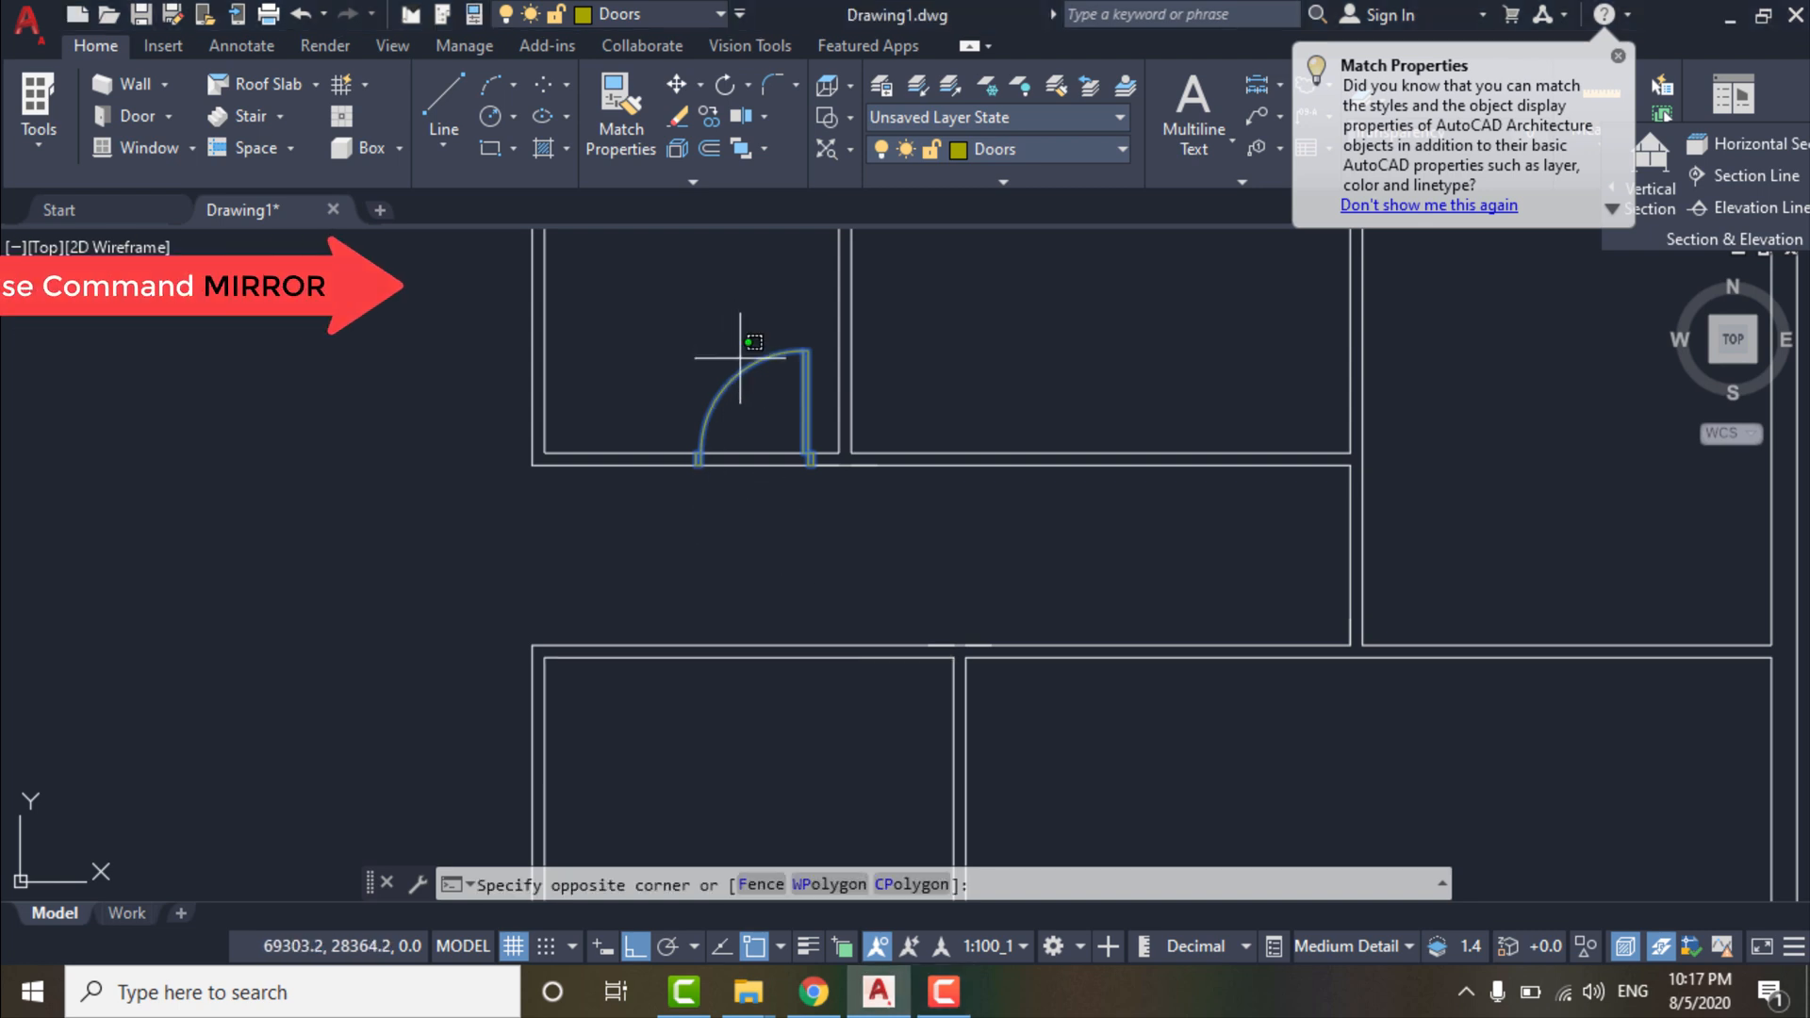
click(676, 407)
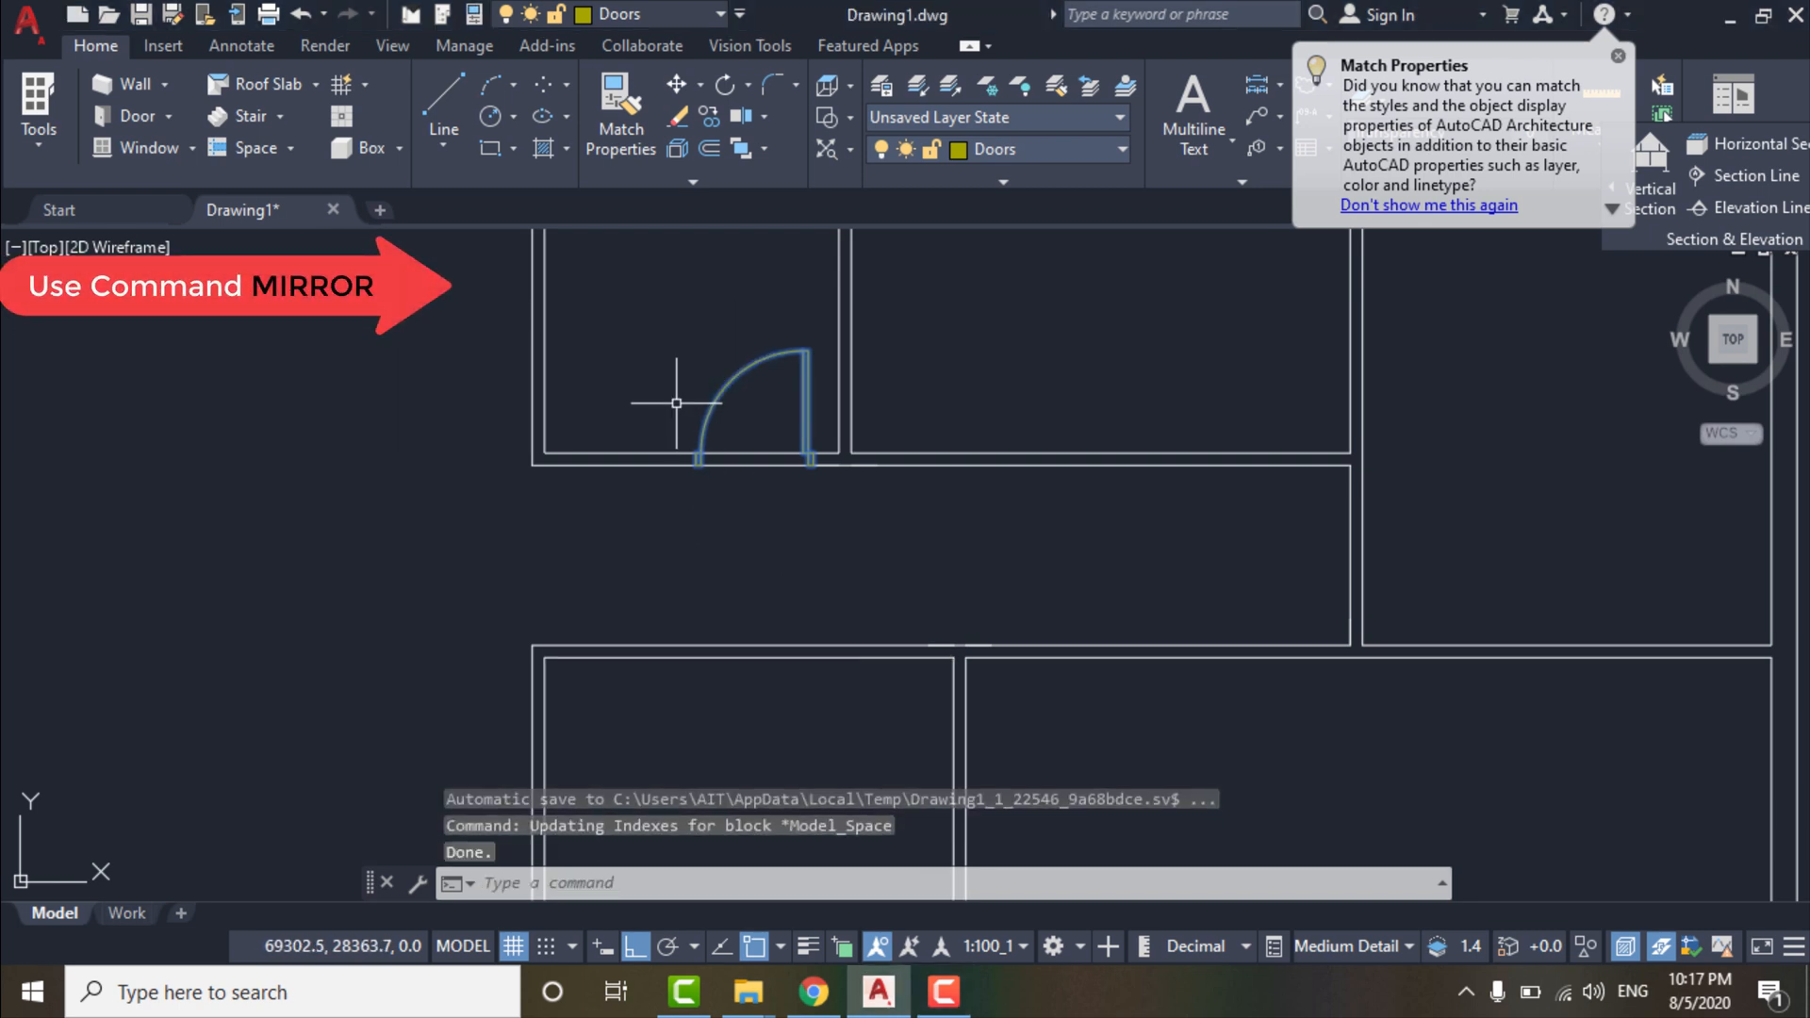
text(MI)
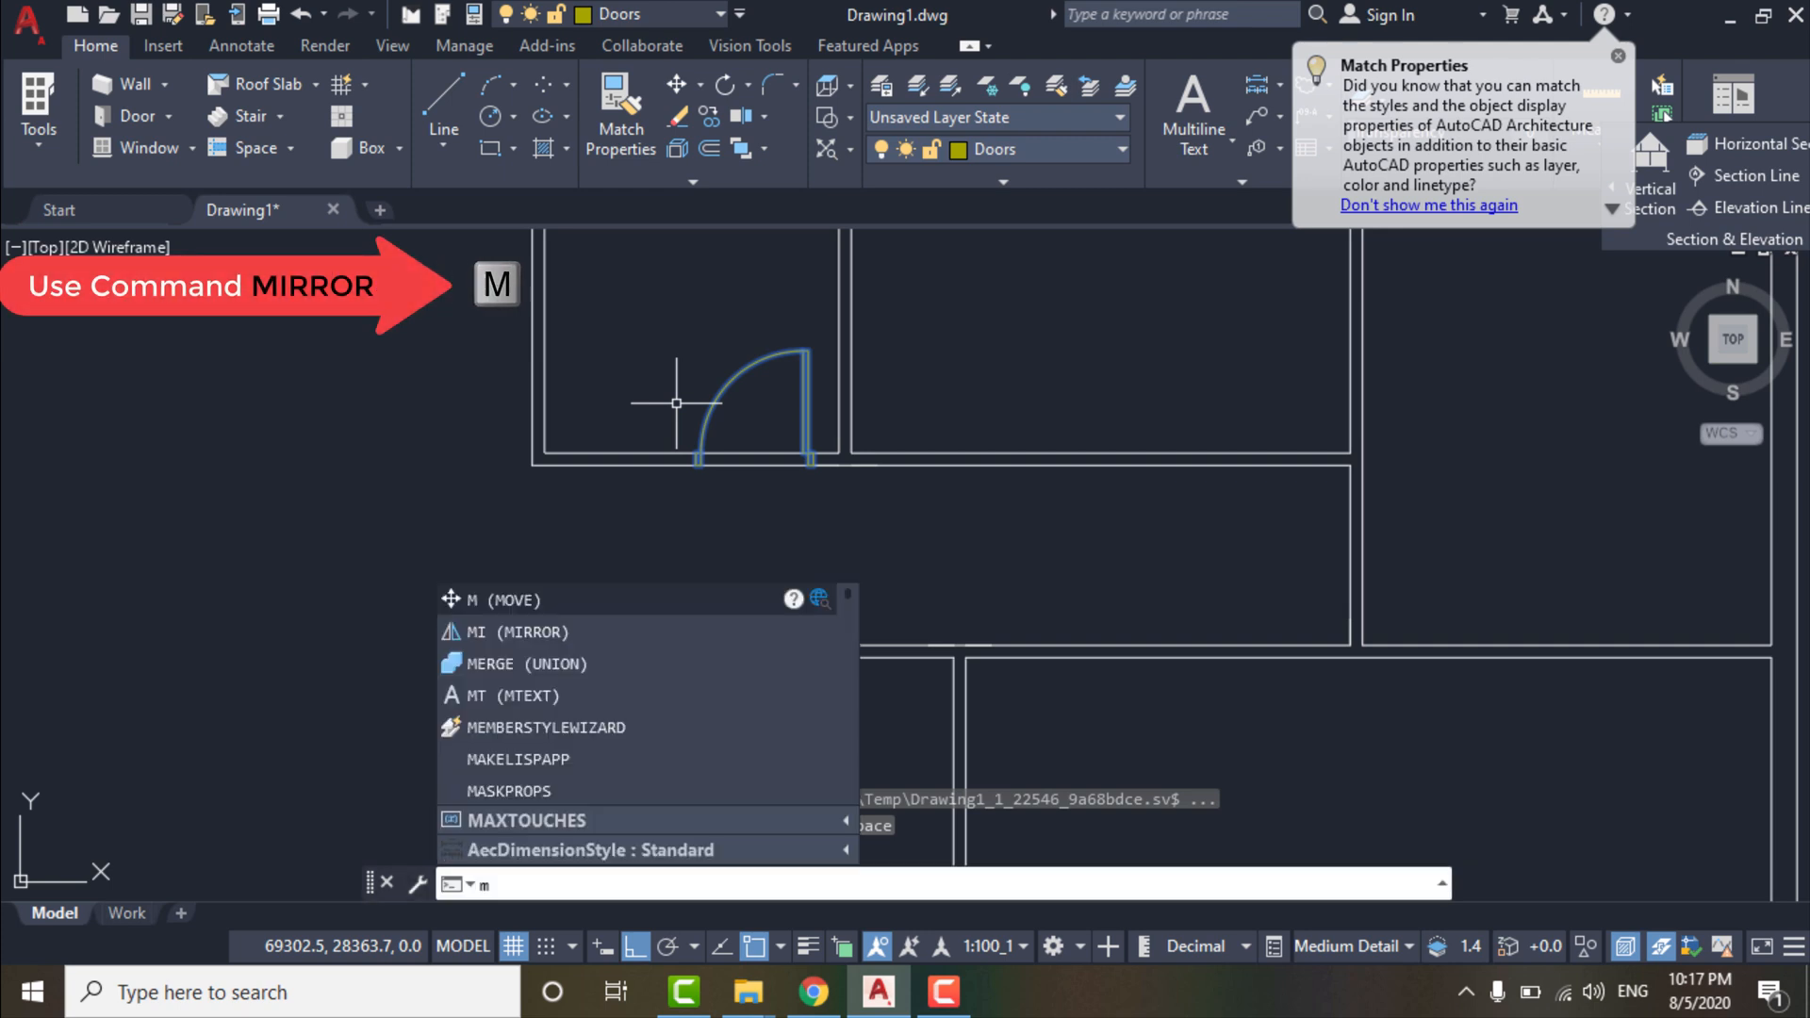
key(Return)
scroll(849, 448, up, 5)
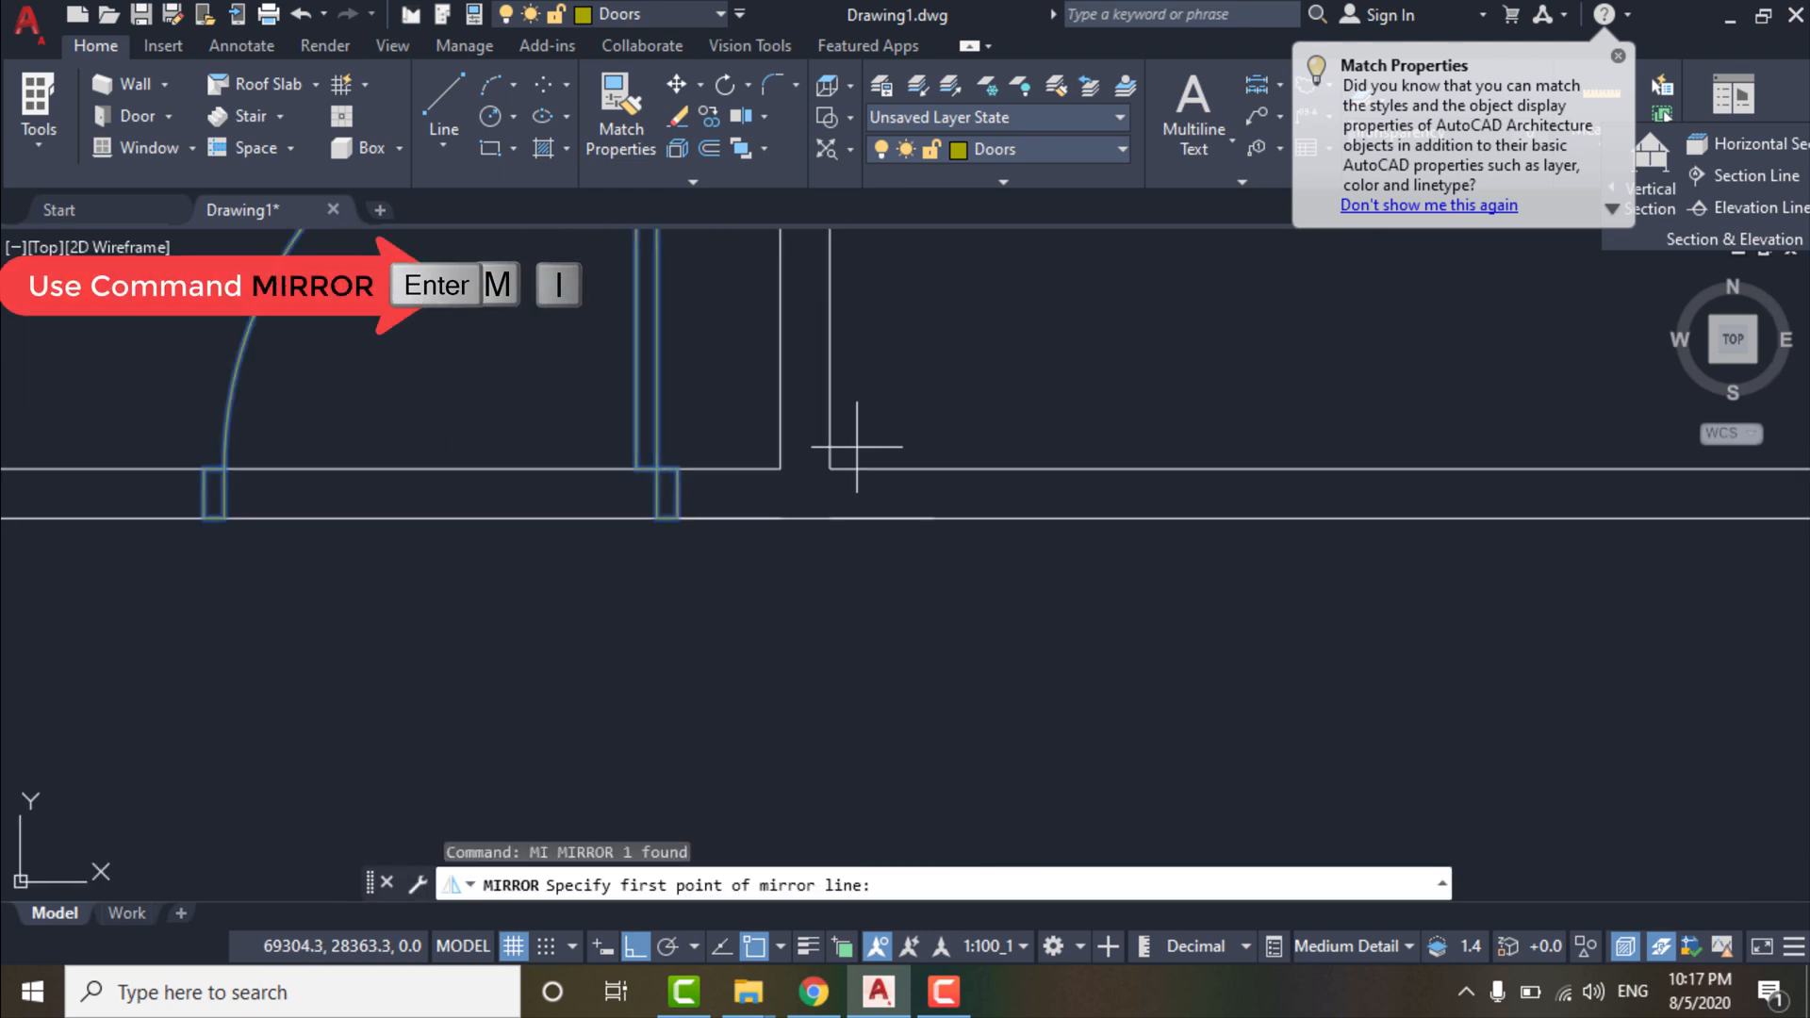
click(808, 580)
scroll(796, 255, down, 2)
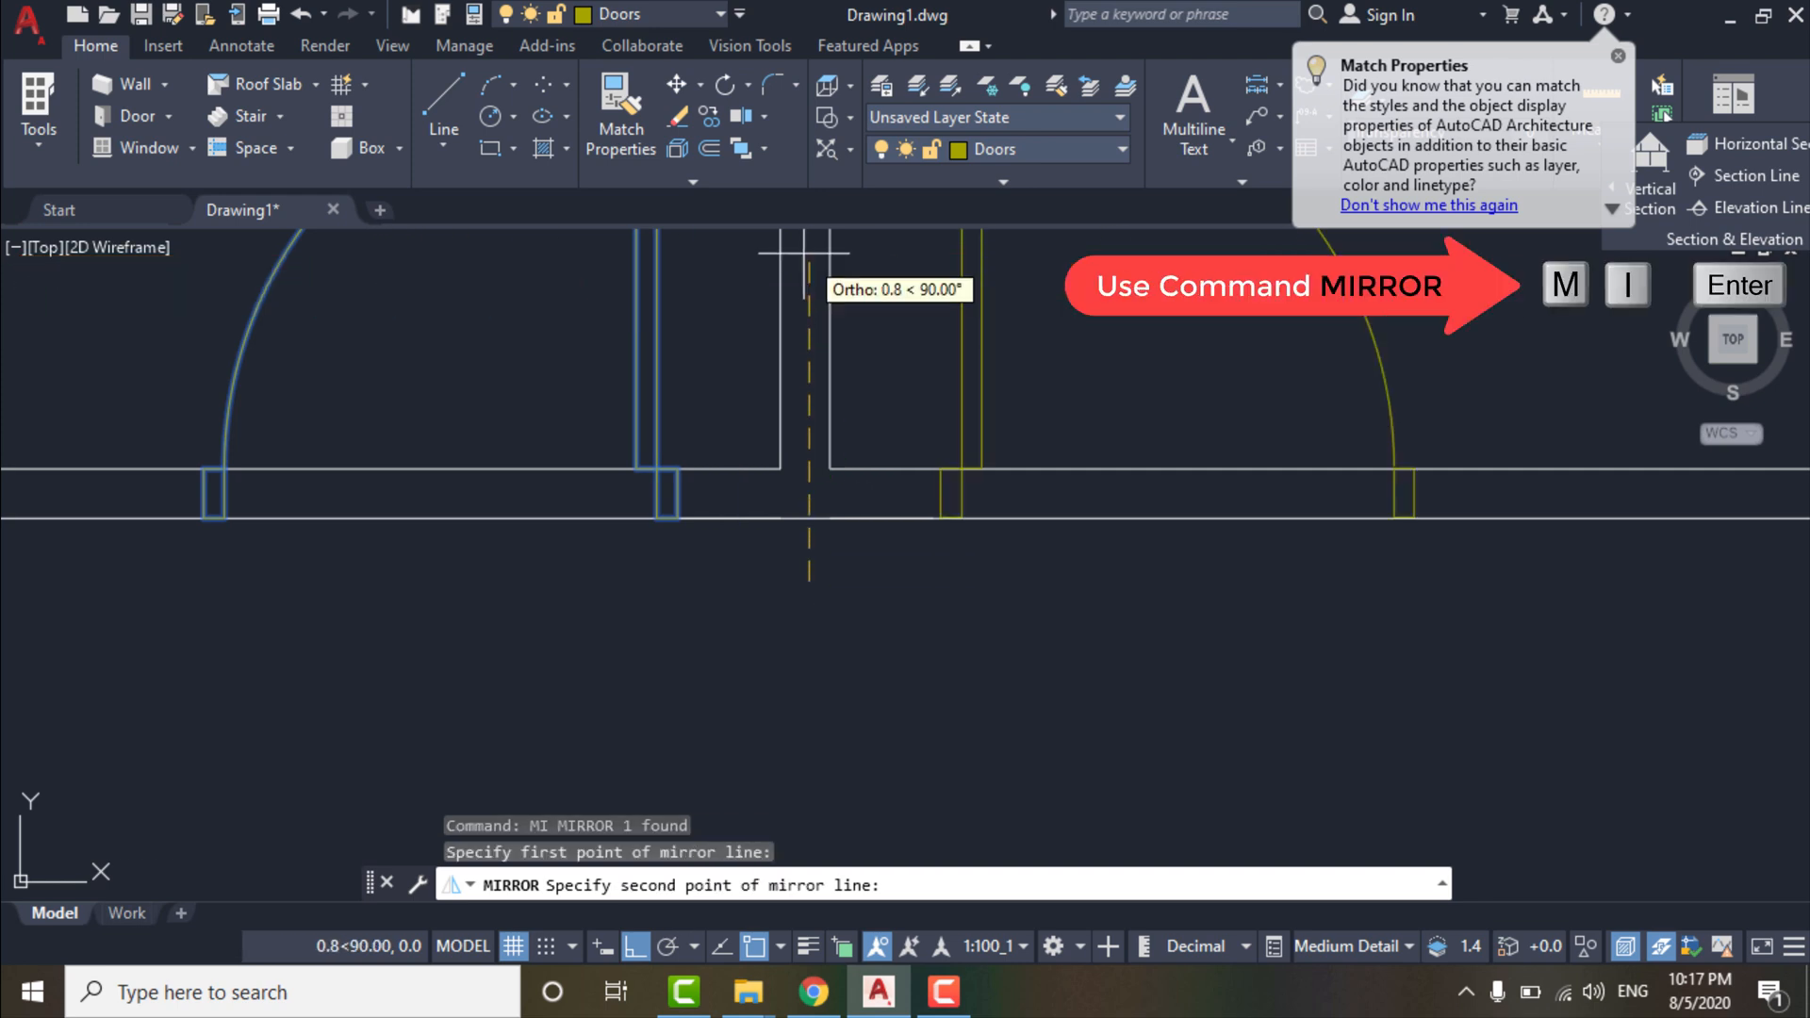
scroll(799, 245, down, 2)
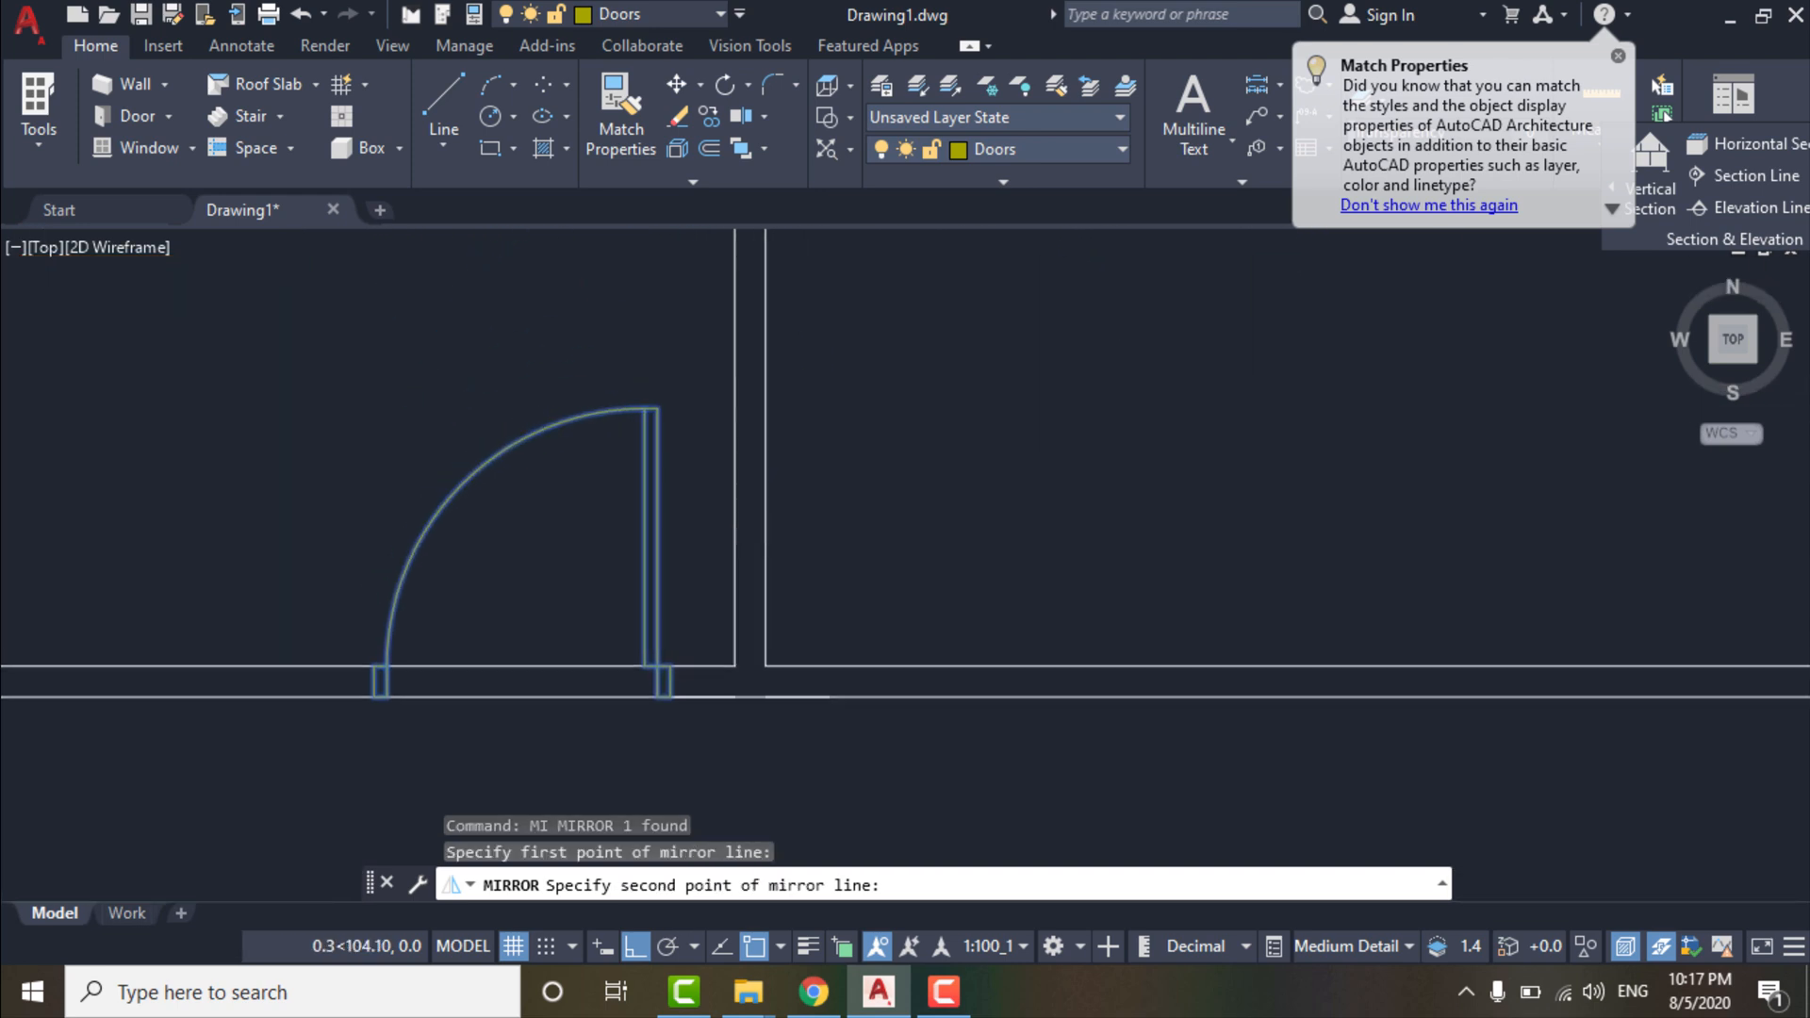
click(749, 339)
key(Return)
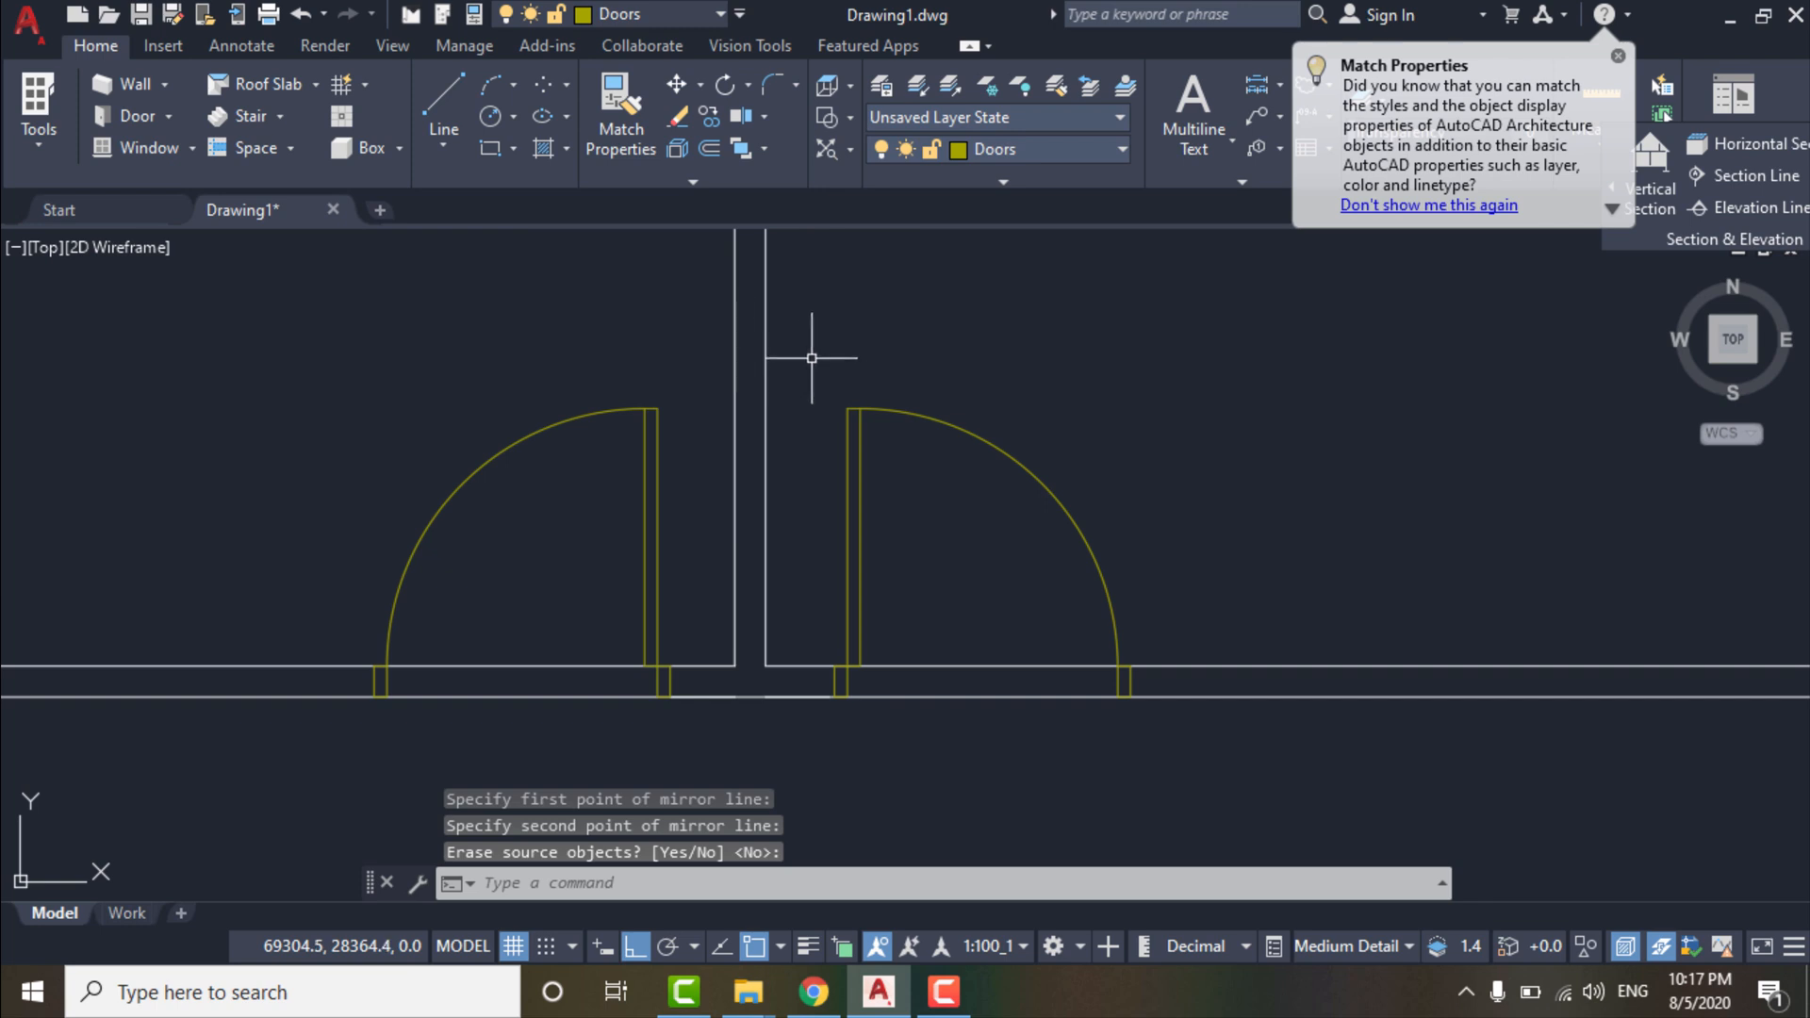
Mirror both upper corridor doors about a horizontal line through the corridor, keeping the source doors.
scroll(811, 358, down, 8)
scroll(744, 425, up, 4)
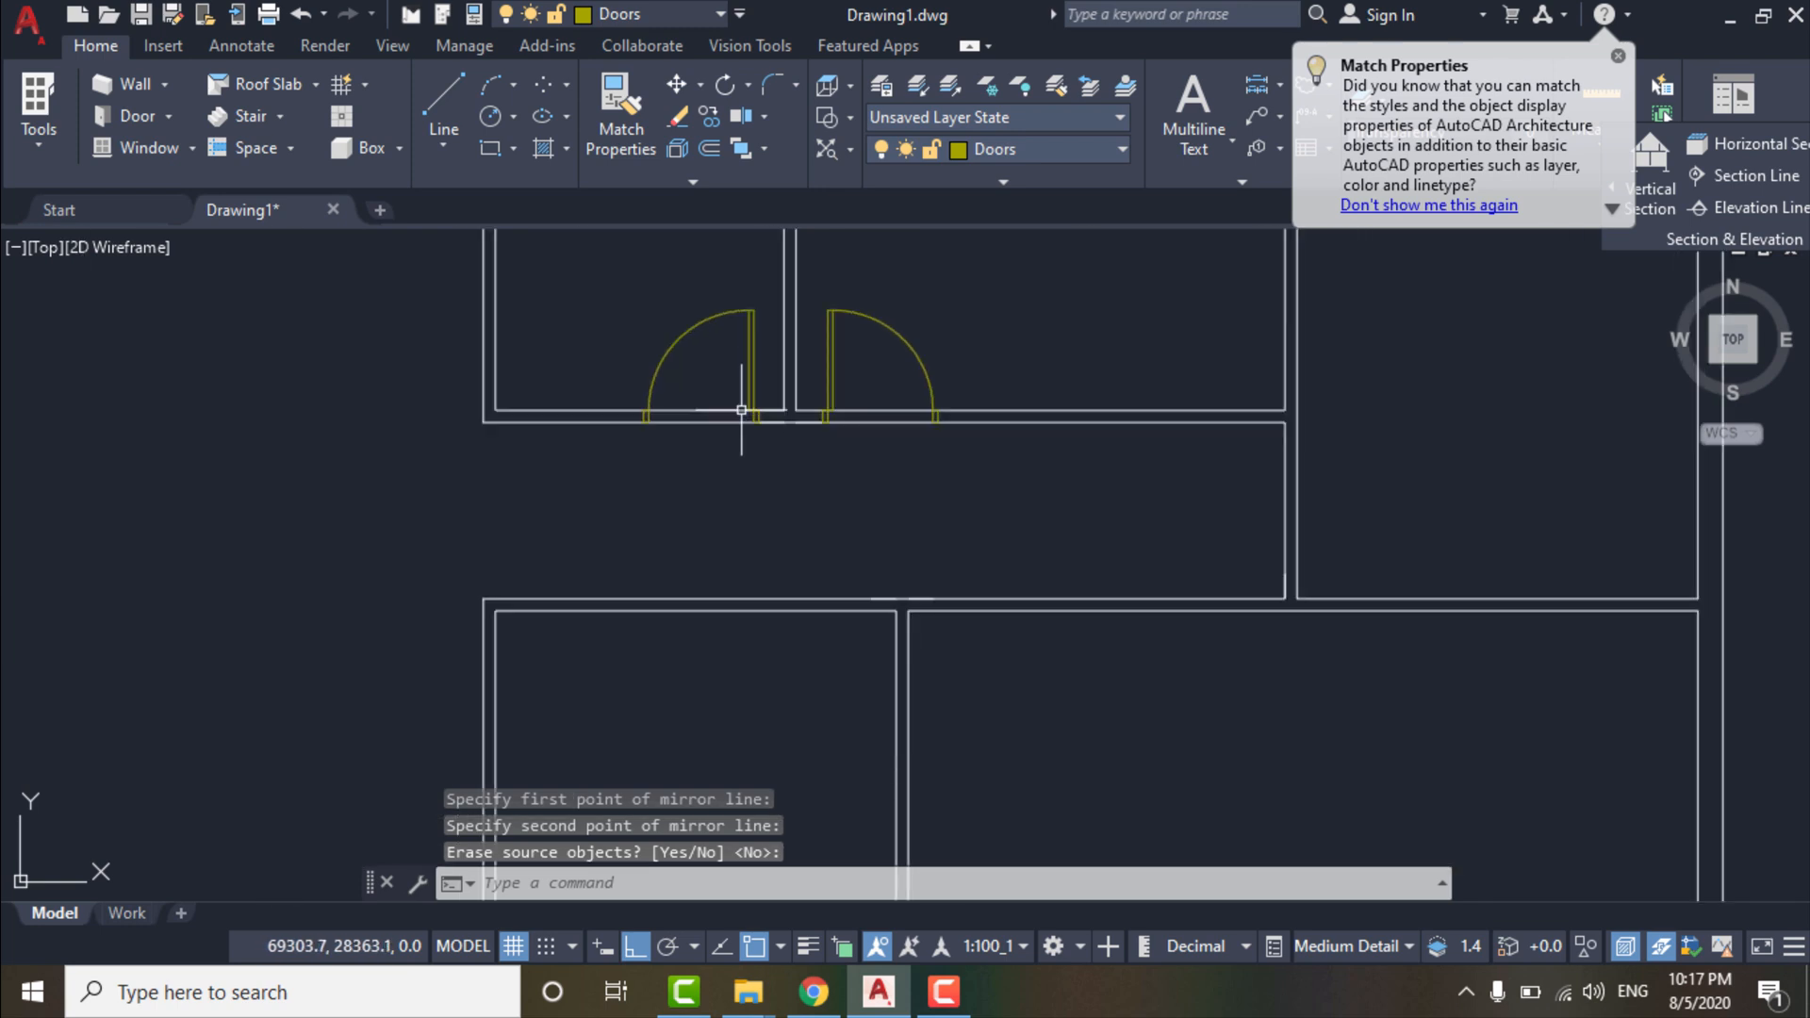
click(749, 363)
click(853, 347)
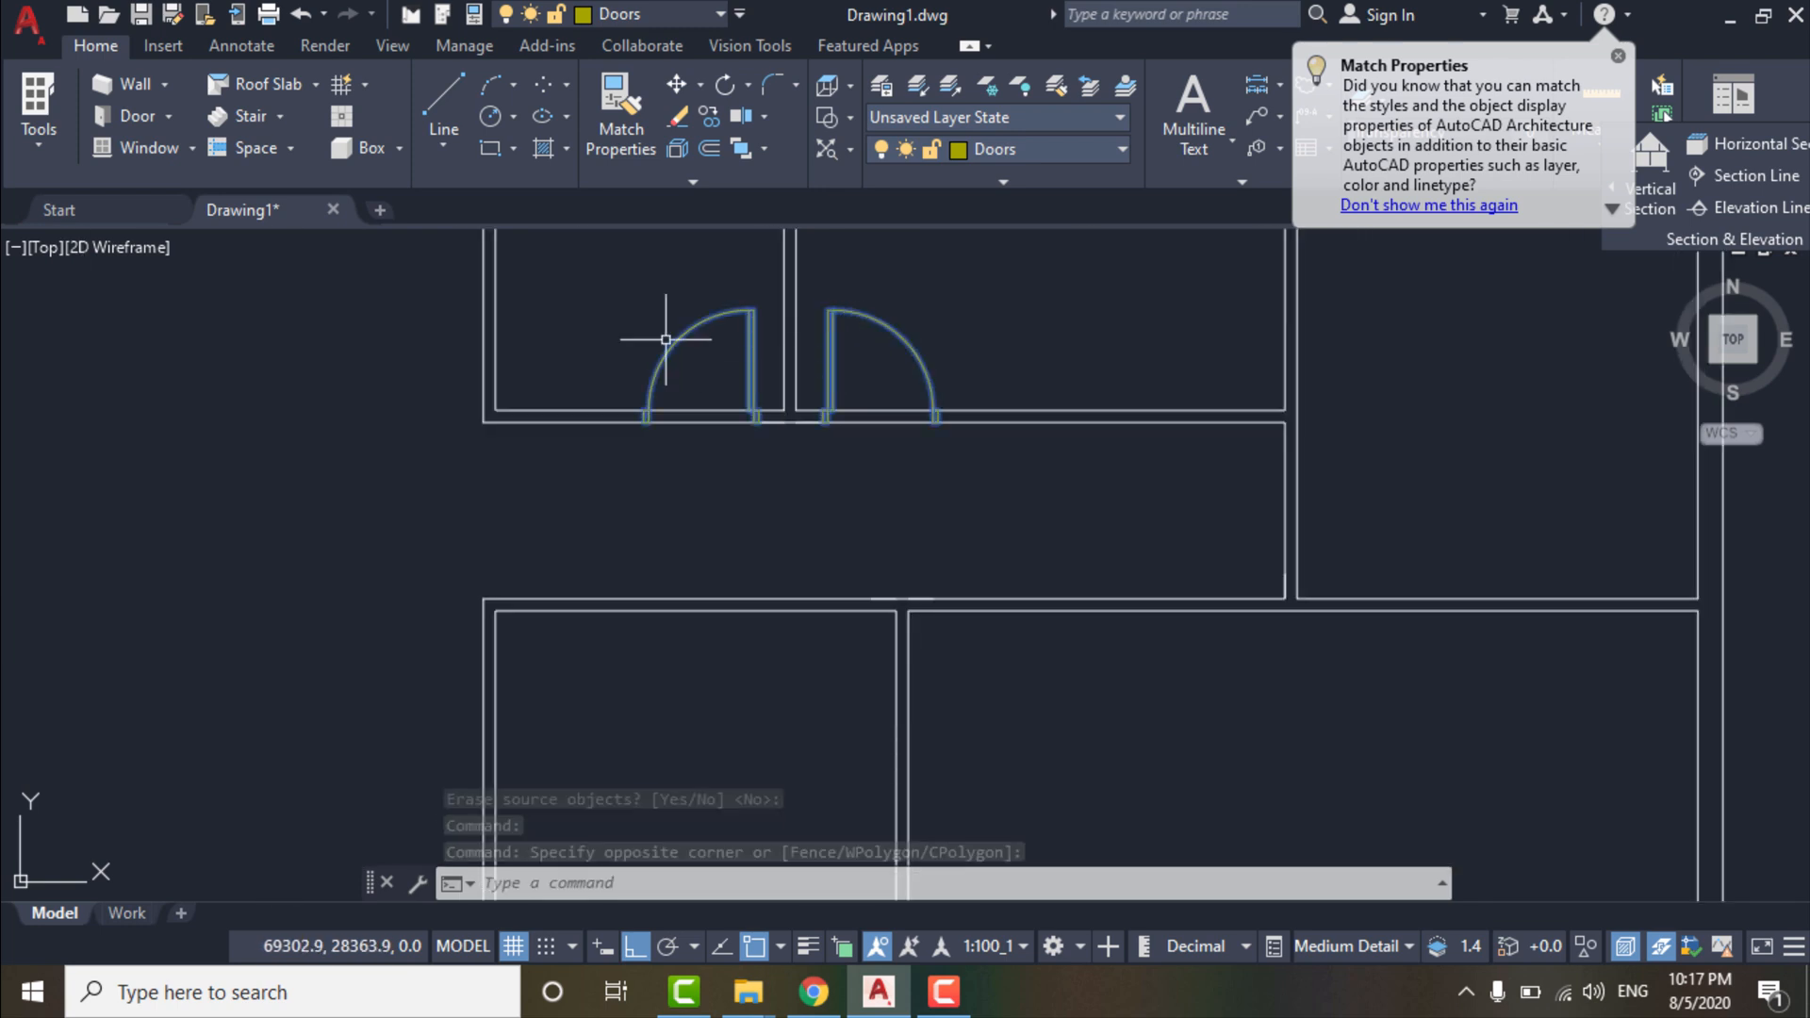
text(mi)
key(Return)
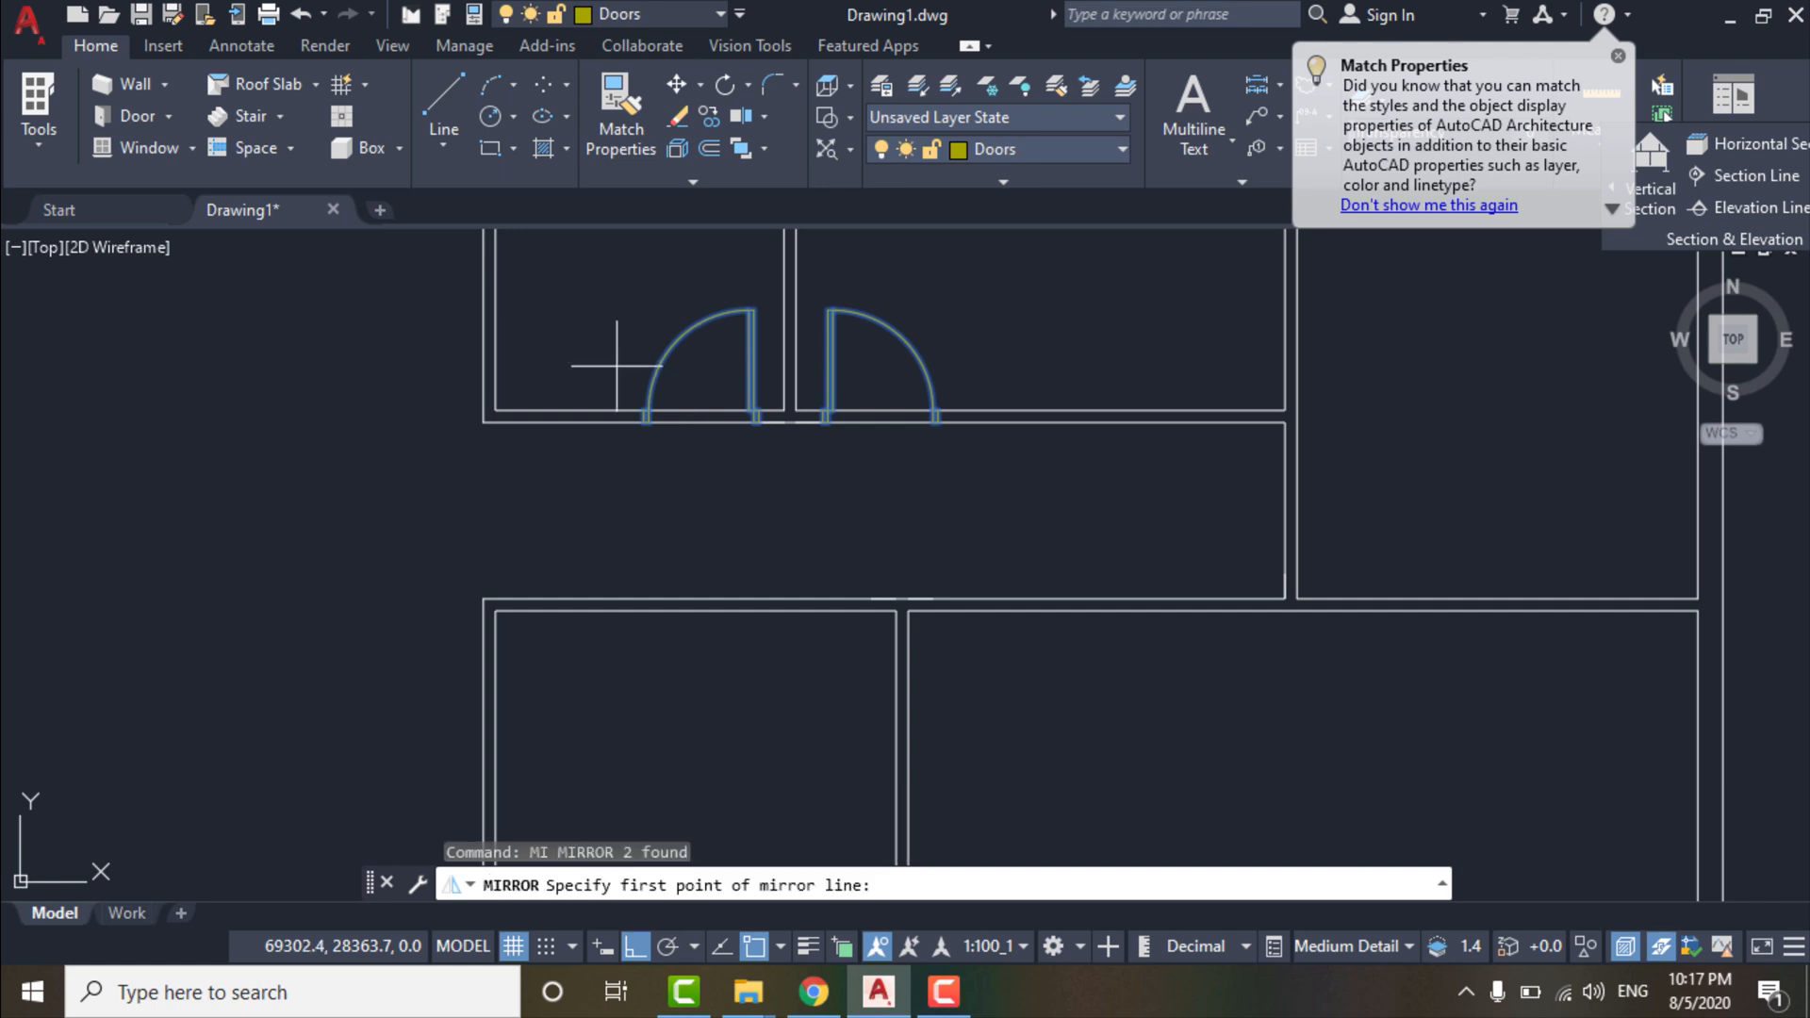
click(617, 510)
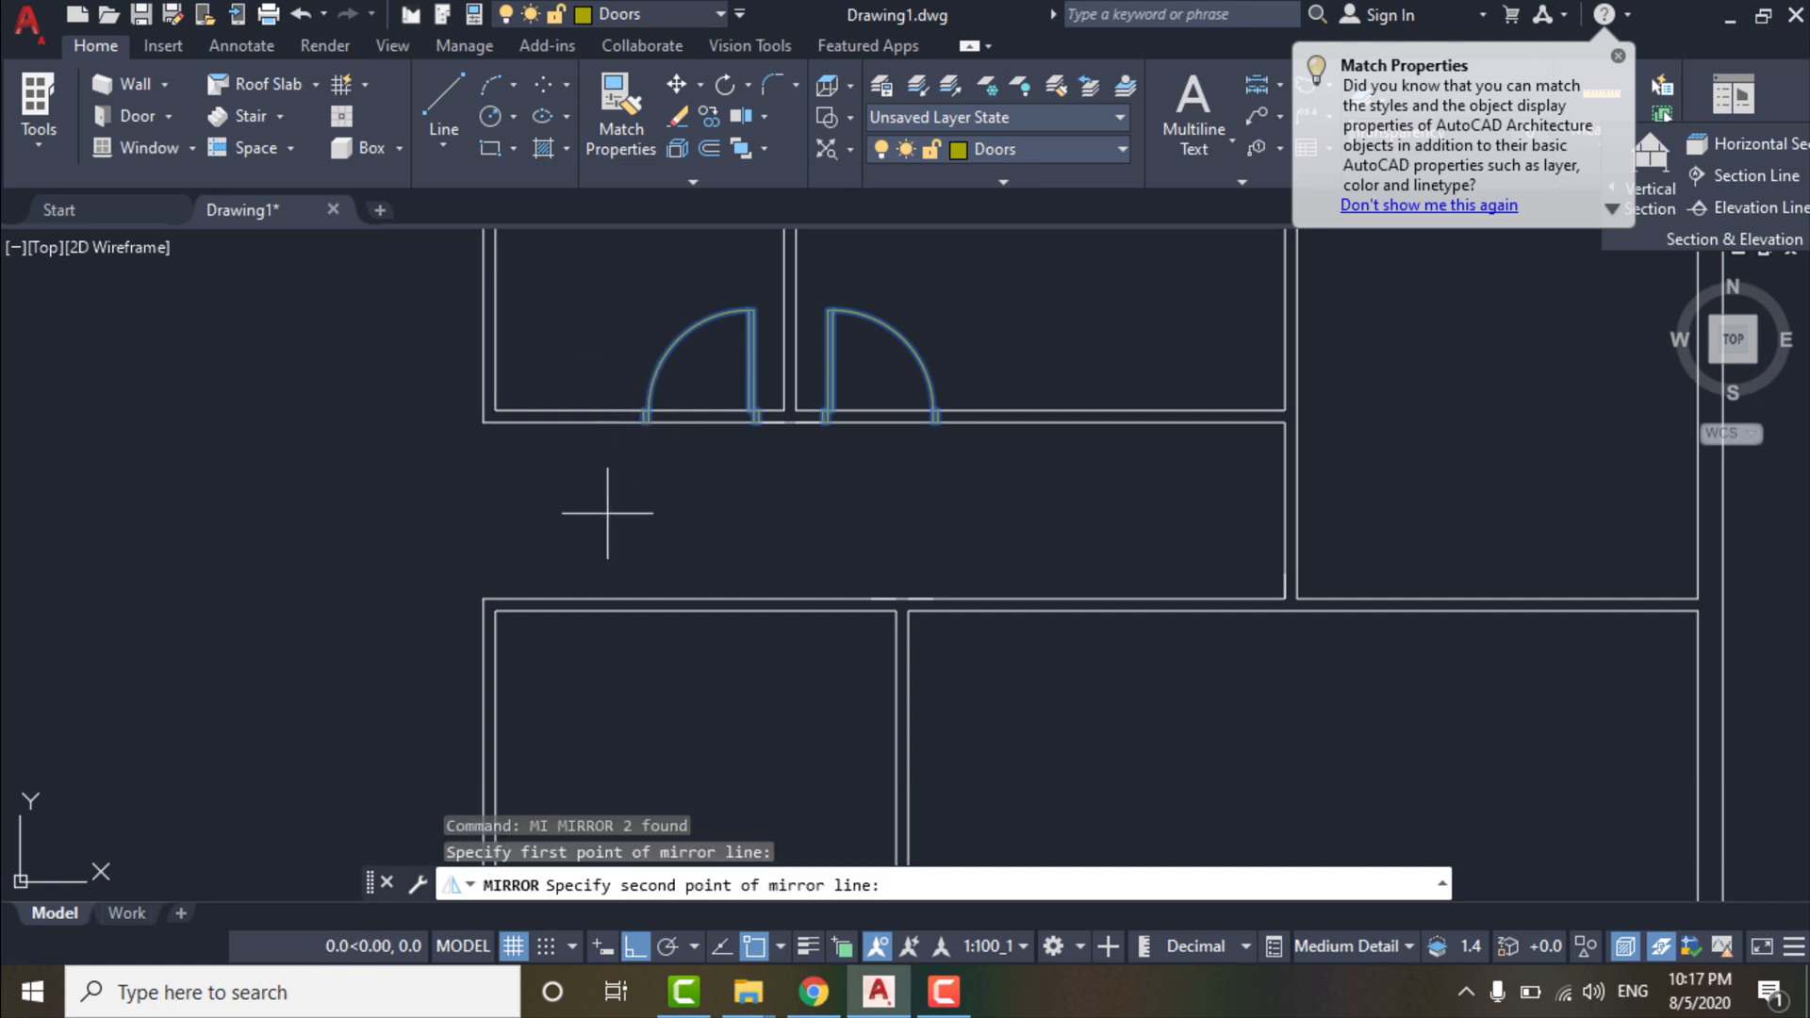
click(951, 520)
key(Return)
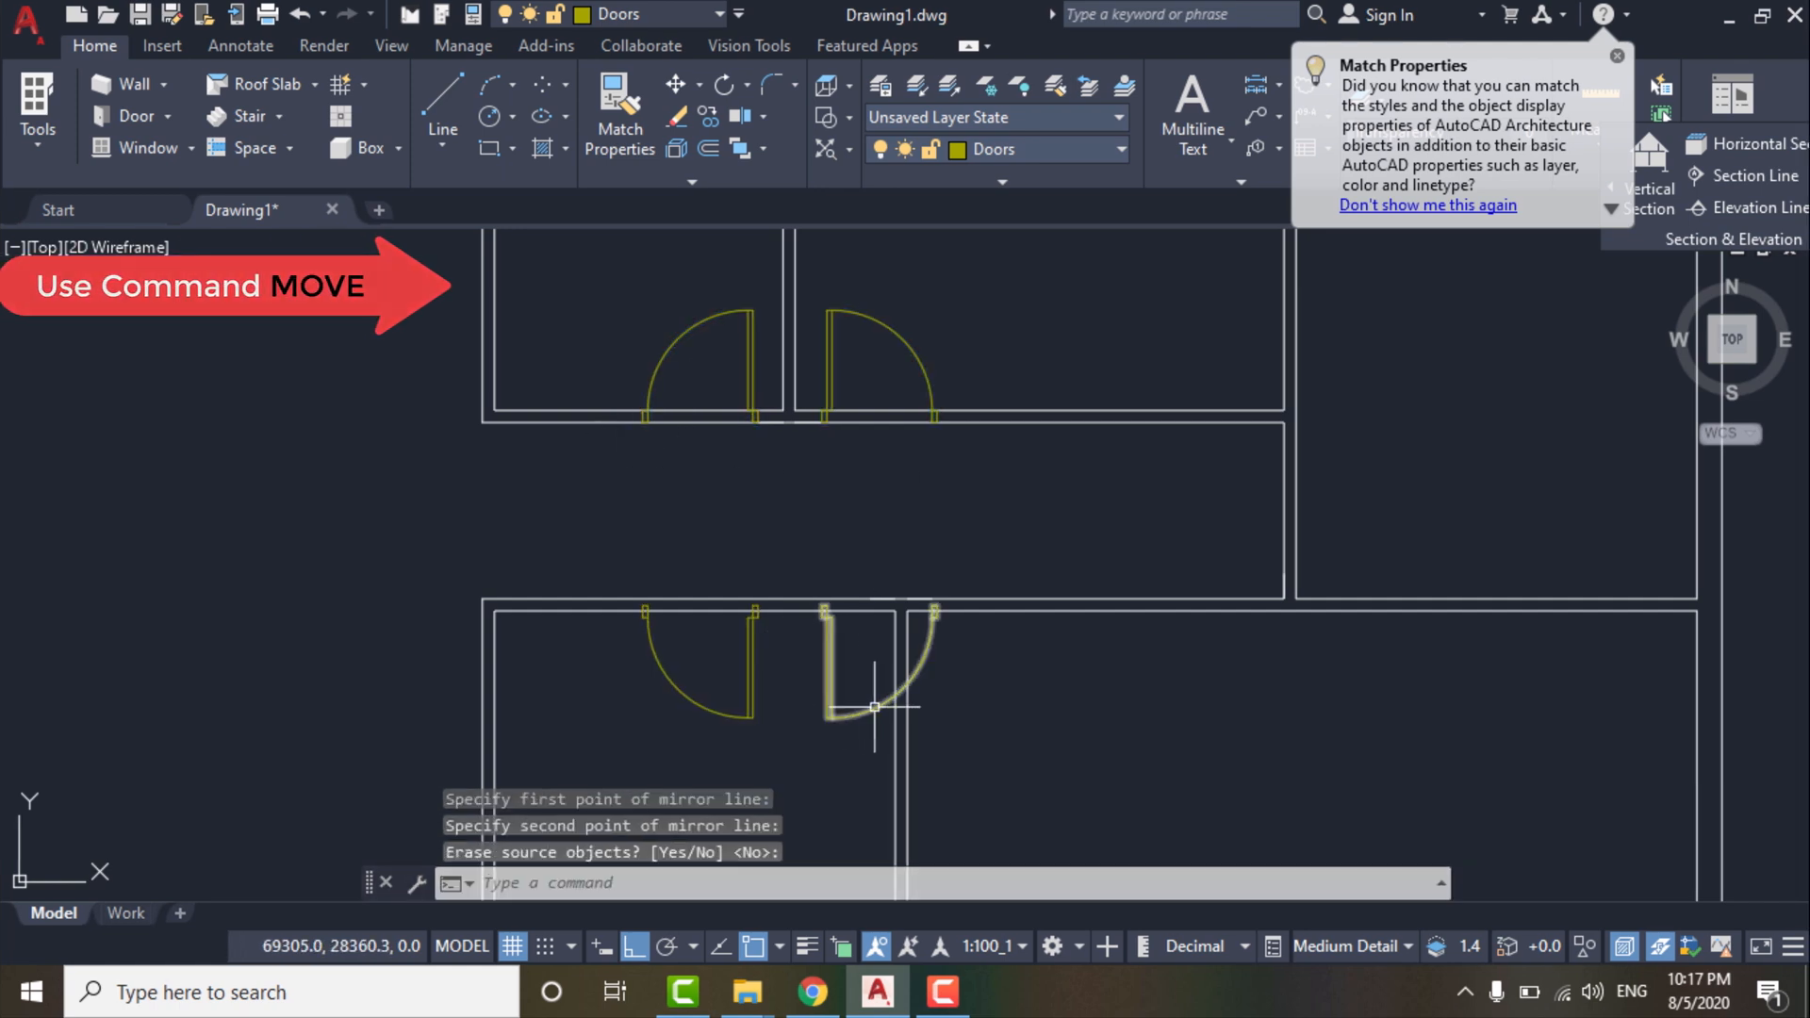
Move the two mirrored doors together into the lower corridor wall so they sit on either side of the partition between the lower rooms.
click(866, 680)
click(707, 628)
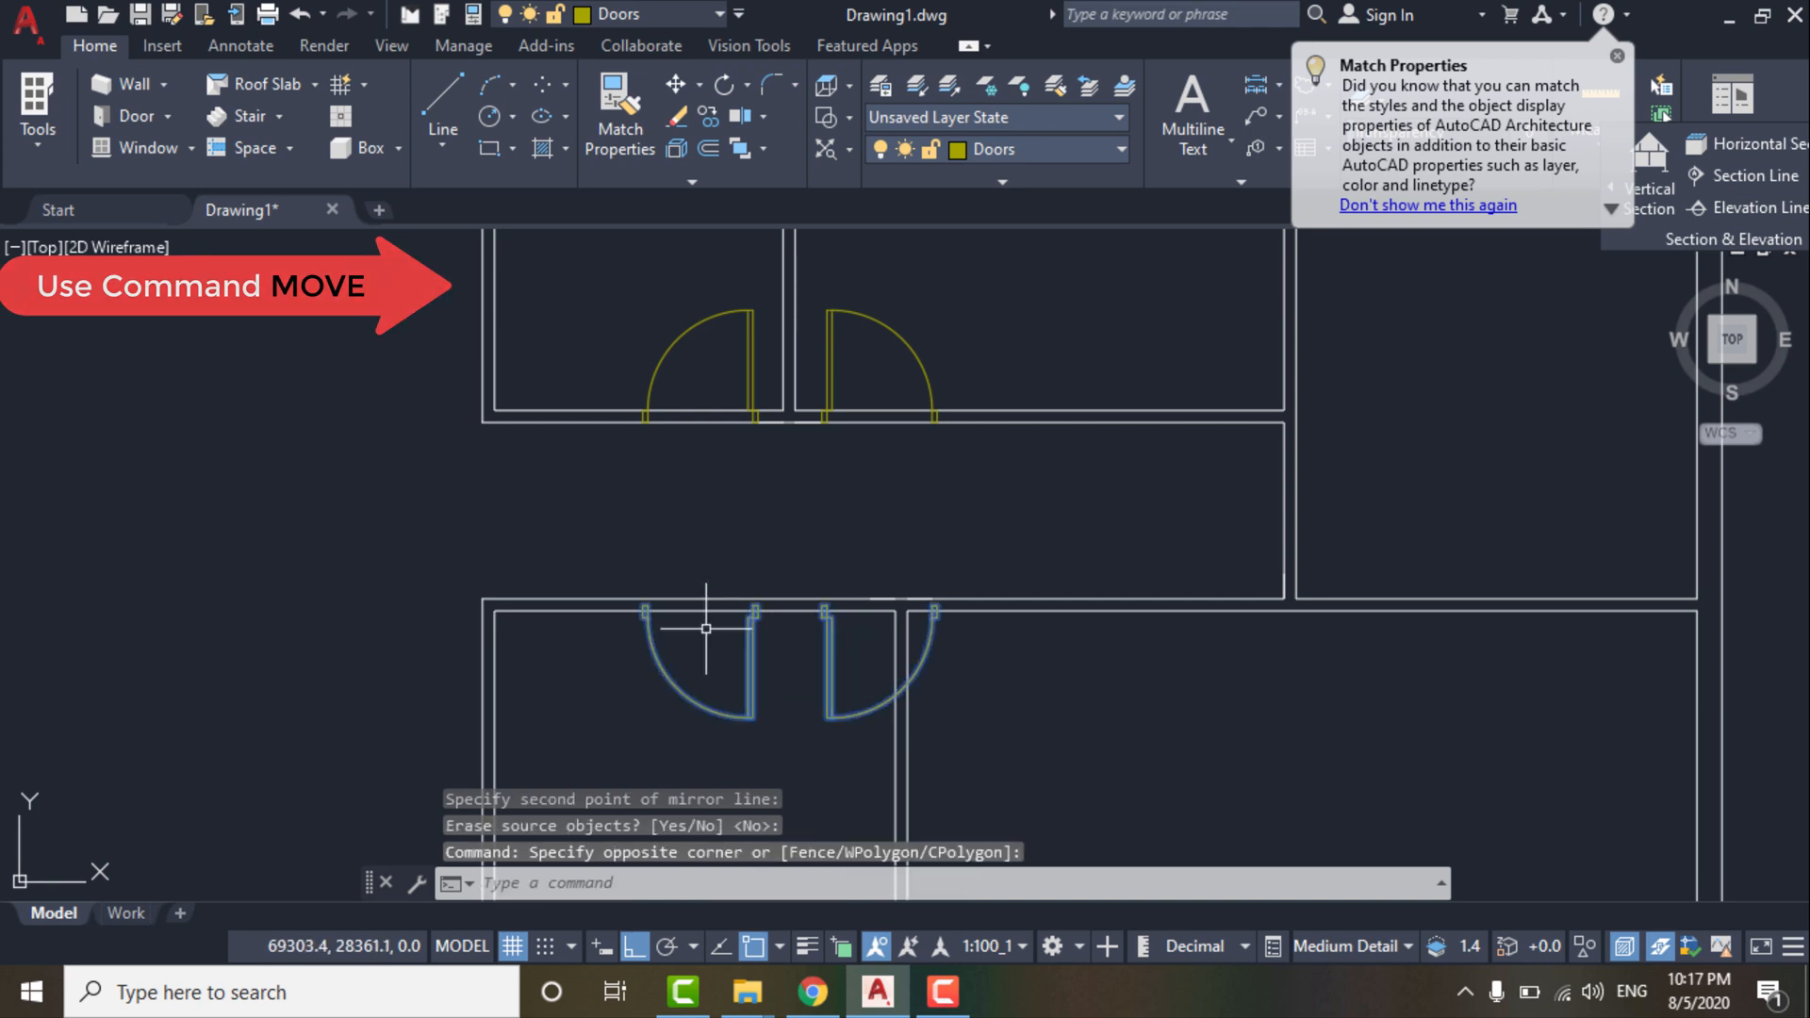
text(M)
key(Return)
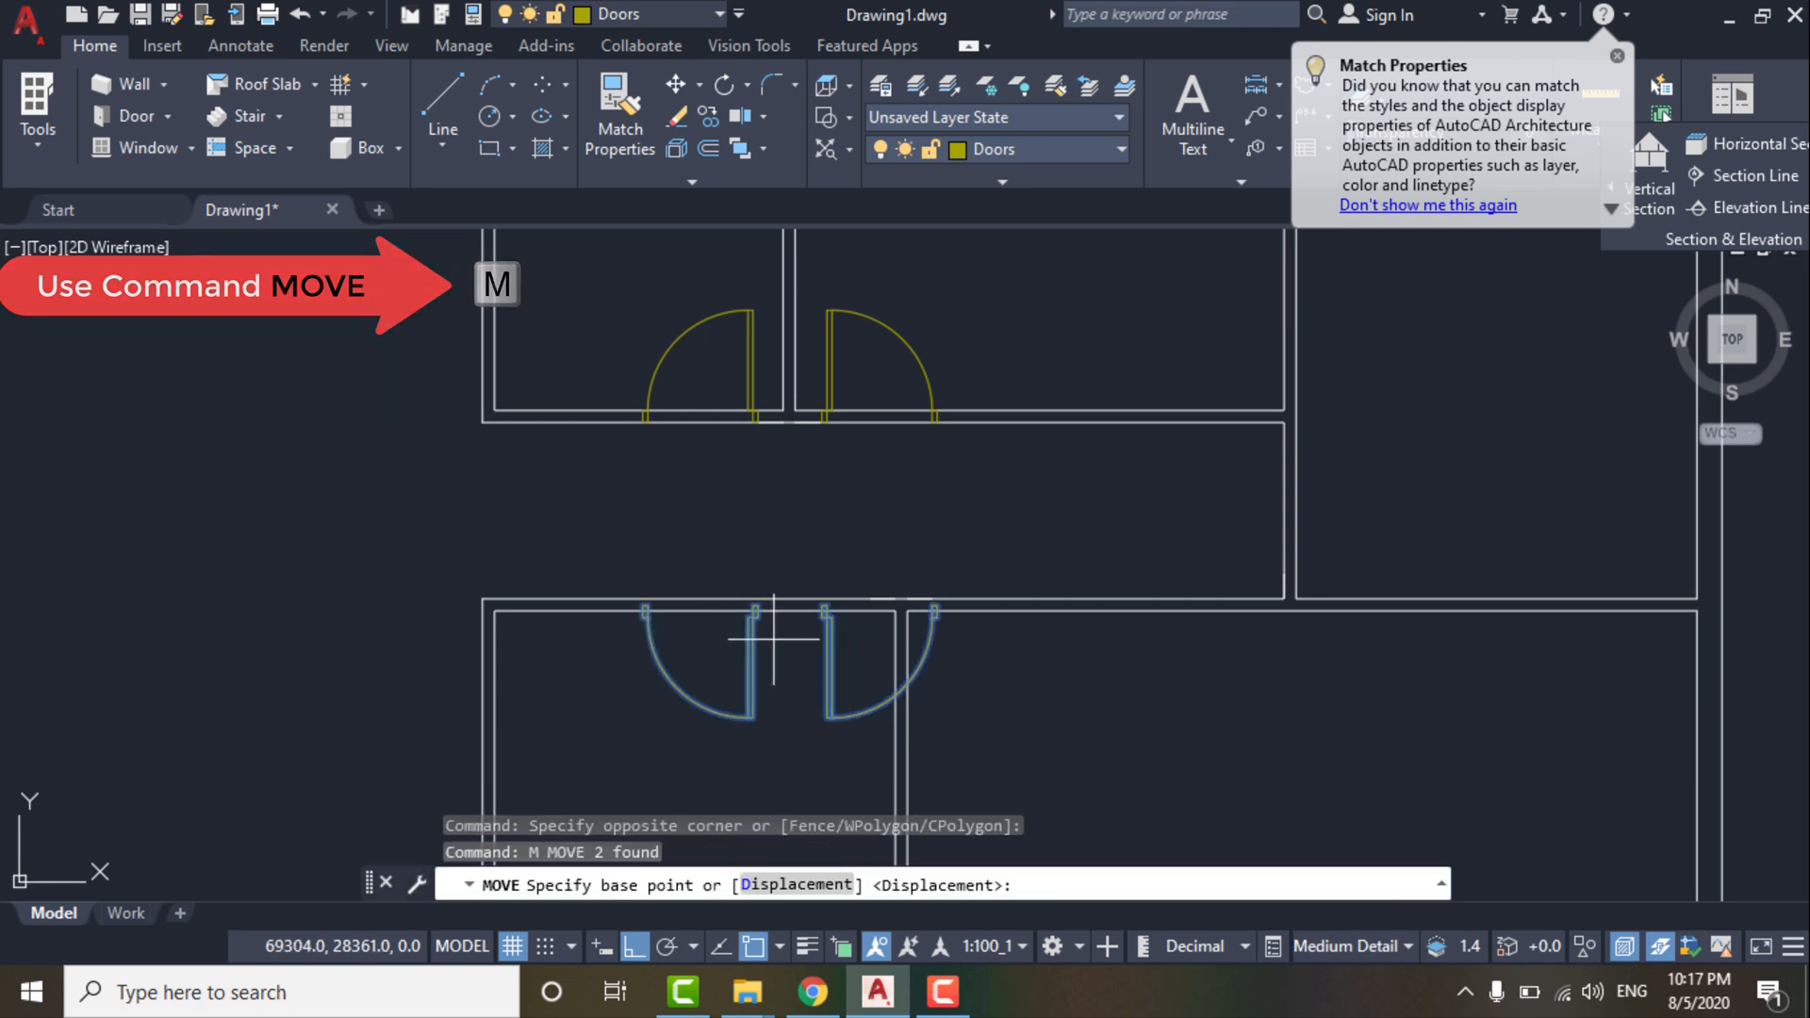
scroll(787, 639, up, 6)
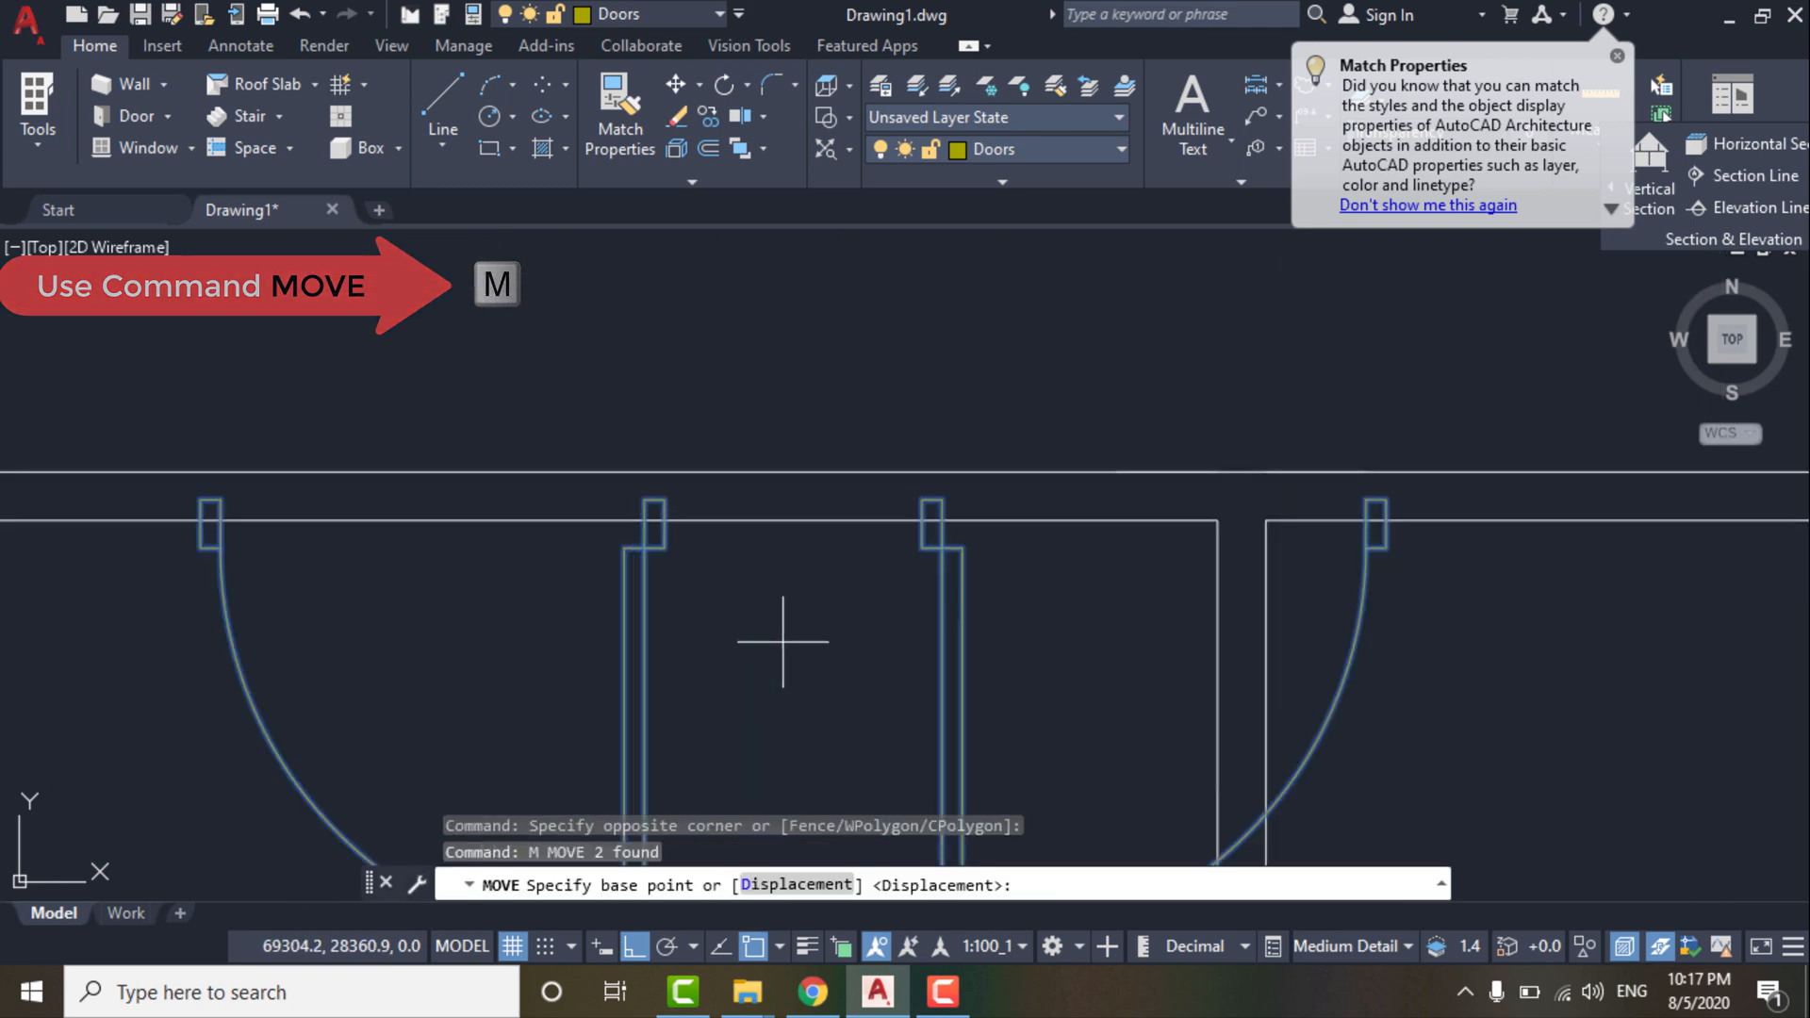
click(654, 497)
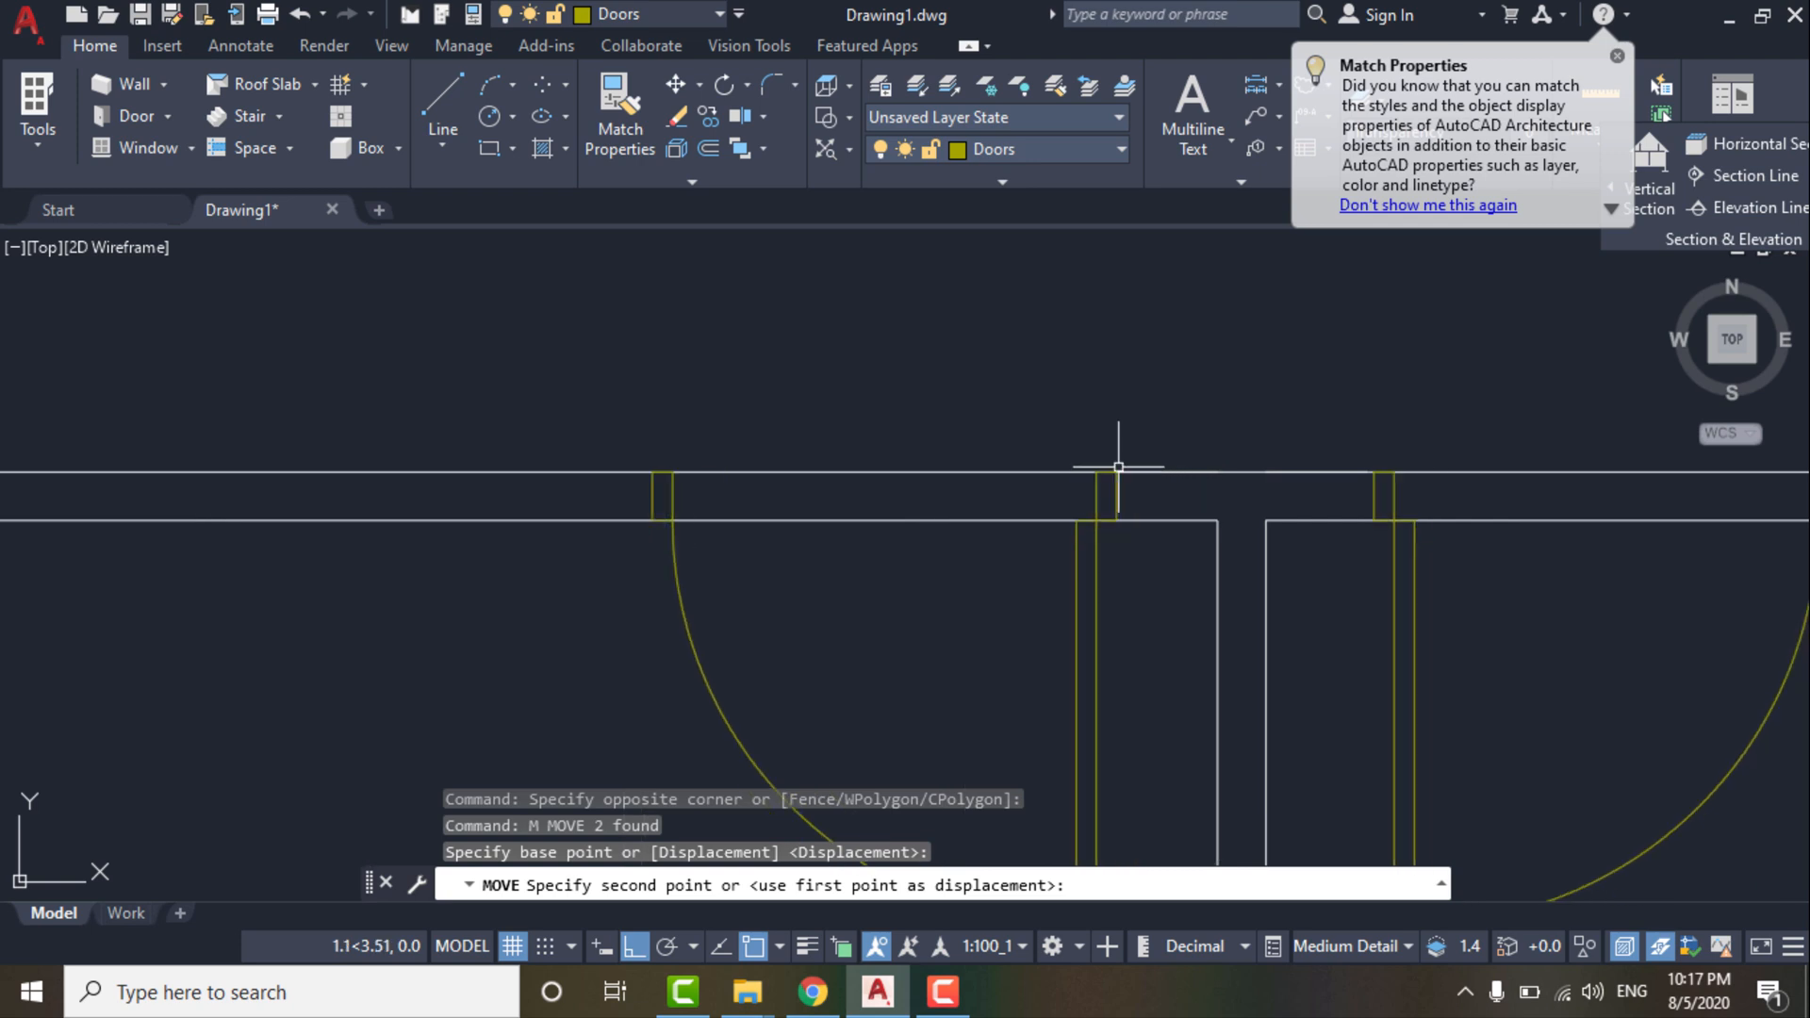
click(1118, 468)
scroll(957, 434, down, 2)
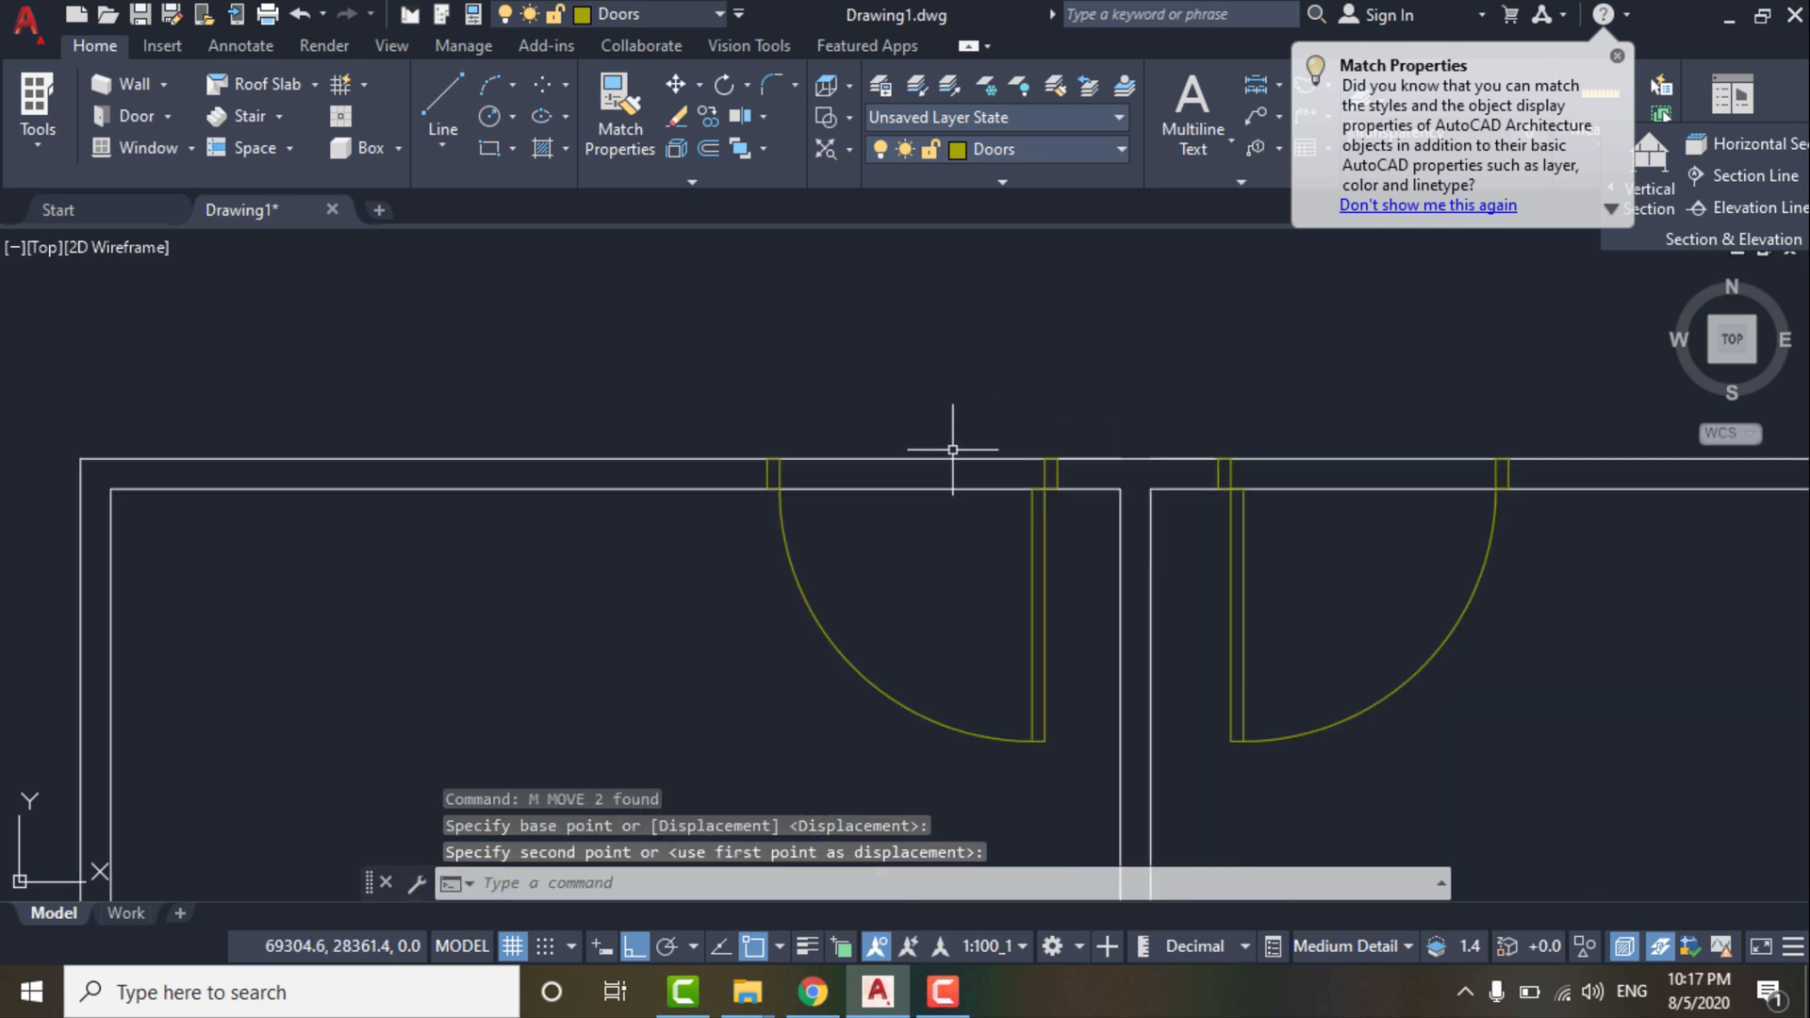
Copy the door of the larger lower room straight up into the corridor.
scroll(951, 452, down, 5)
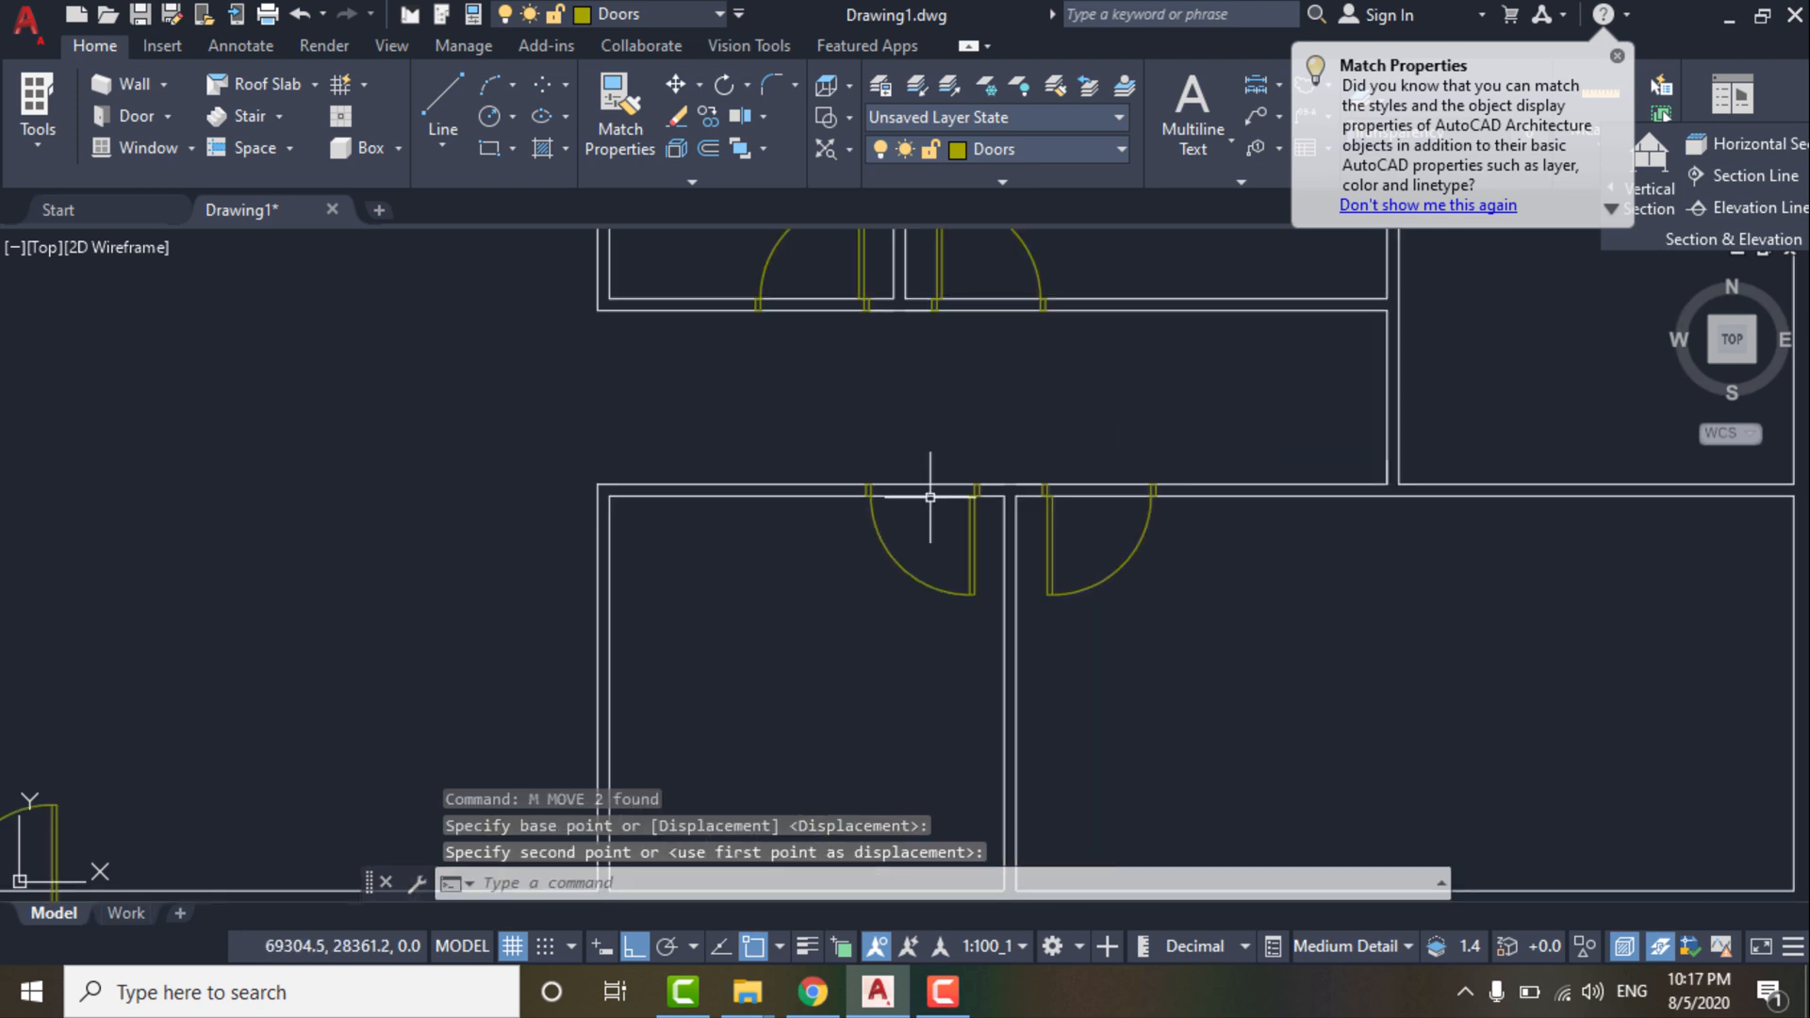
scroll(1015, 490, up, 2)
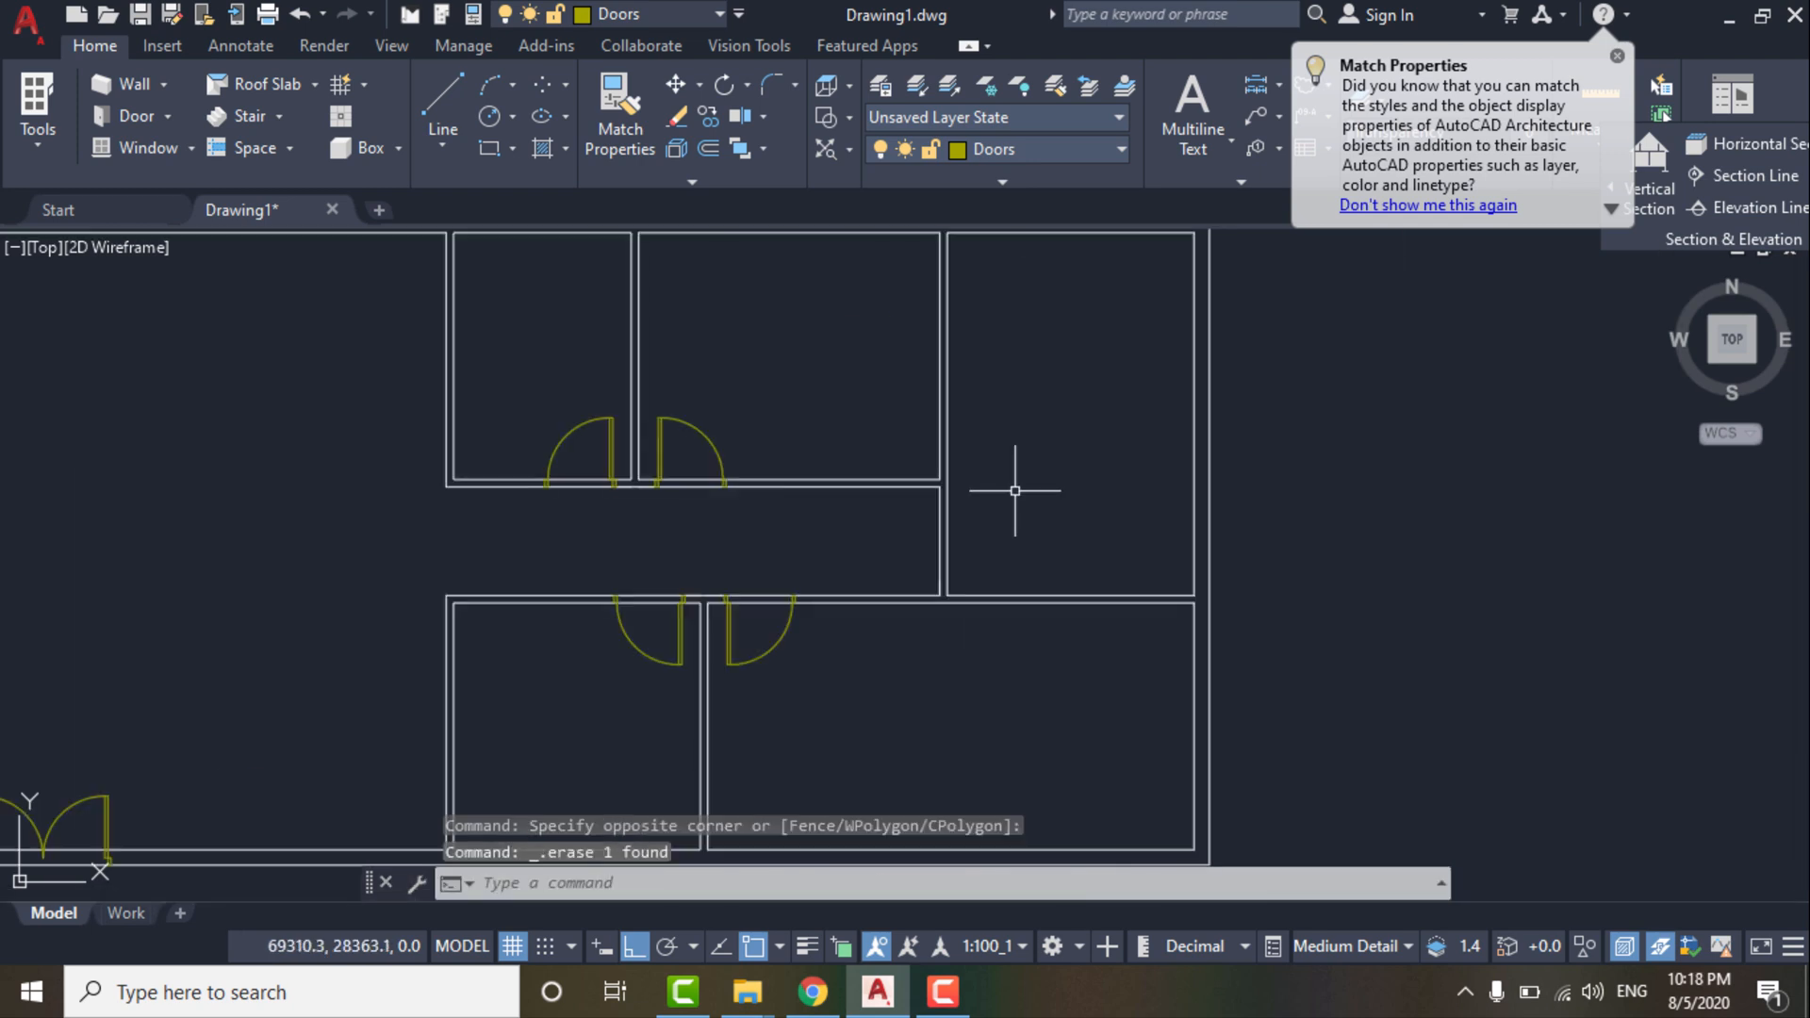
click(752, 642)
click(740, 670)
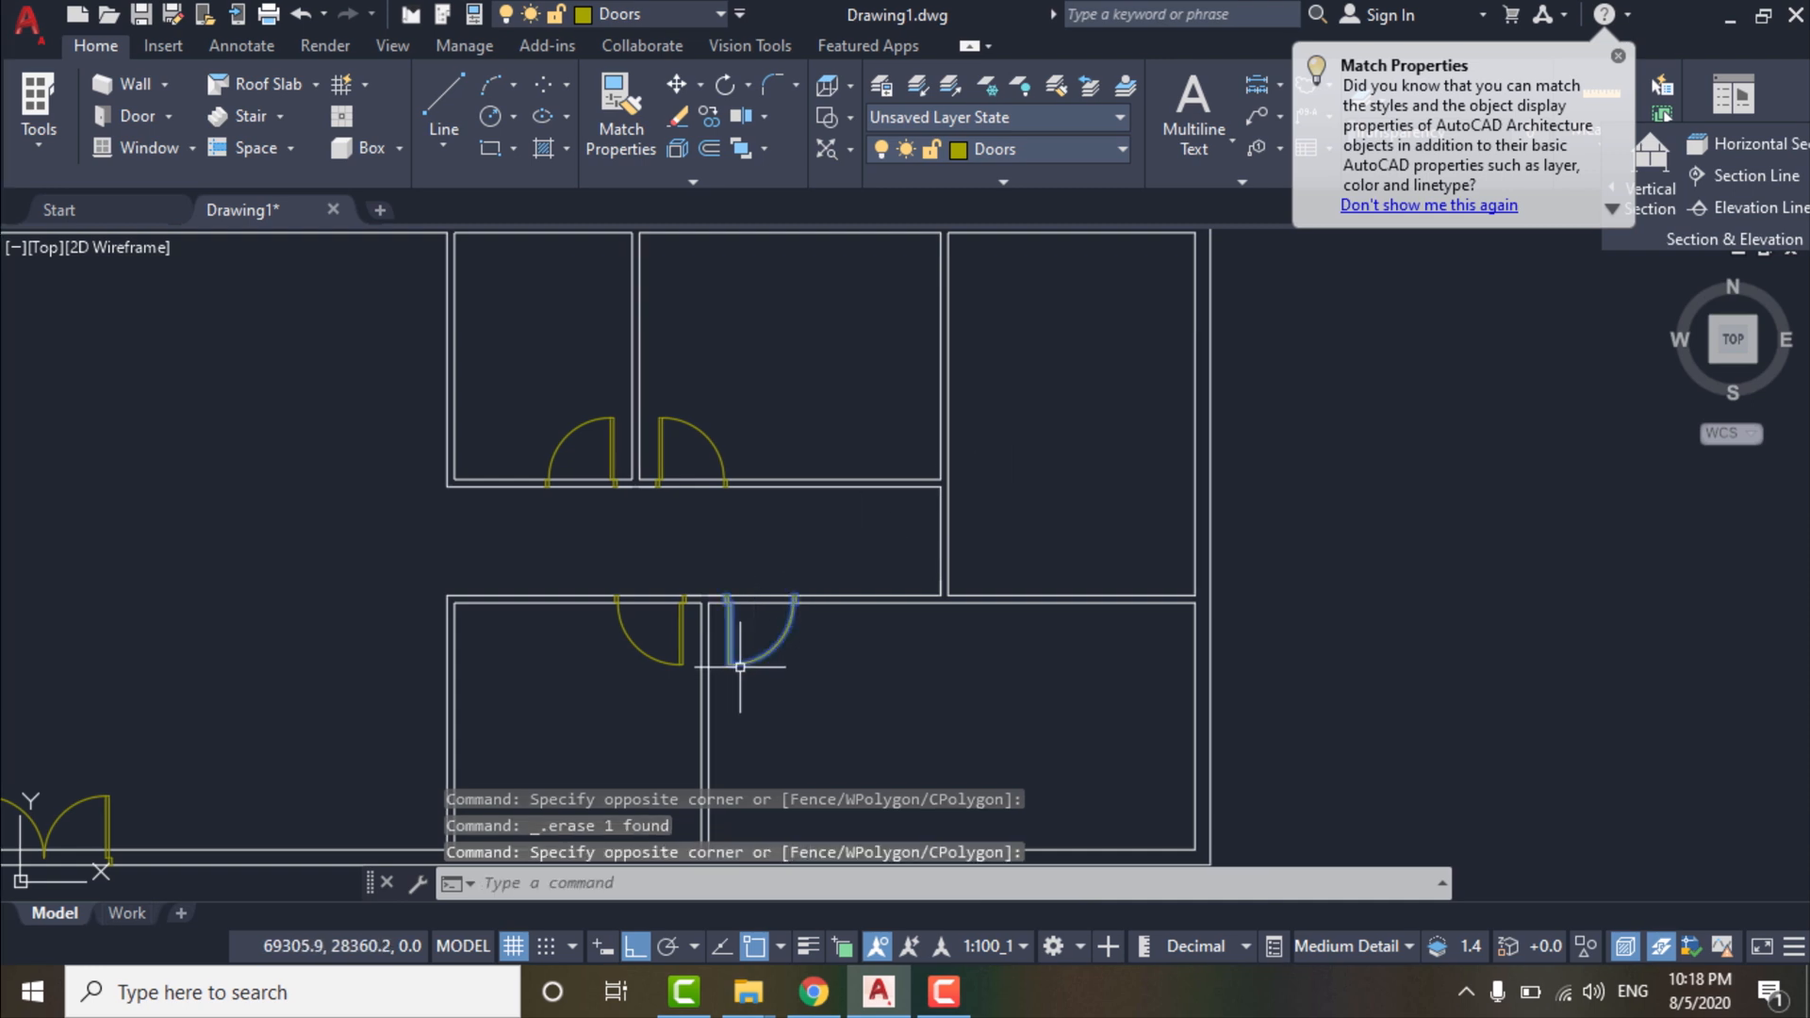
text(co)
key(Return)
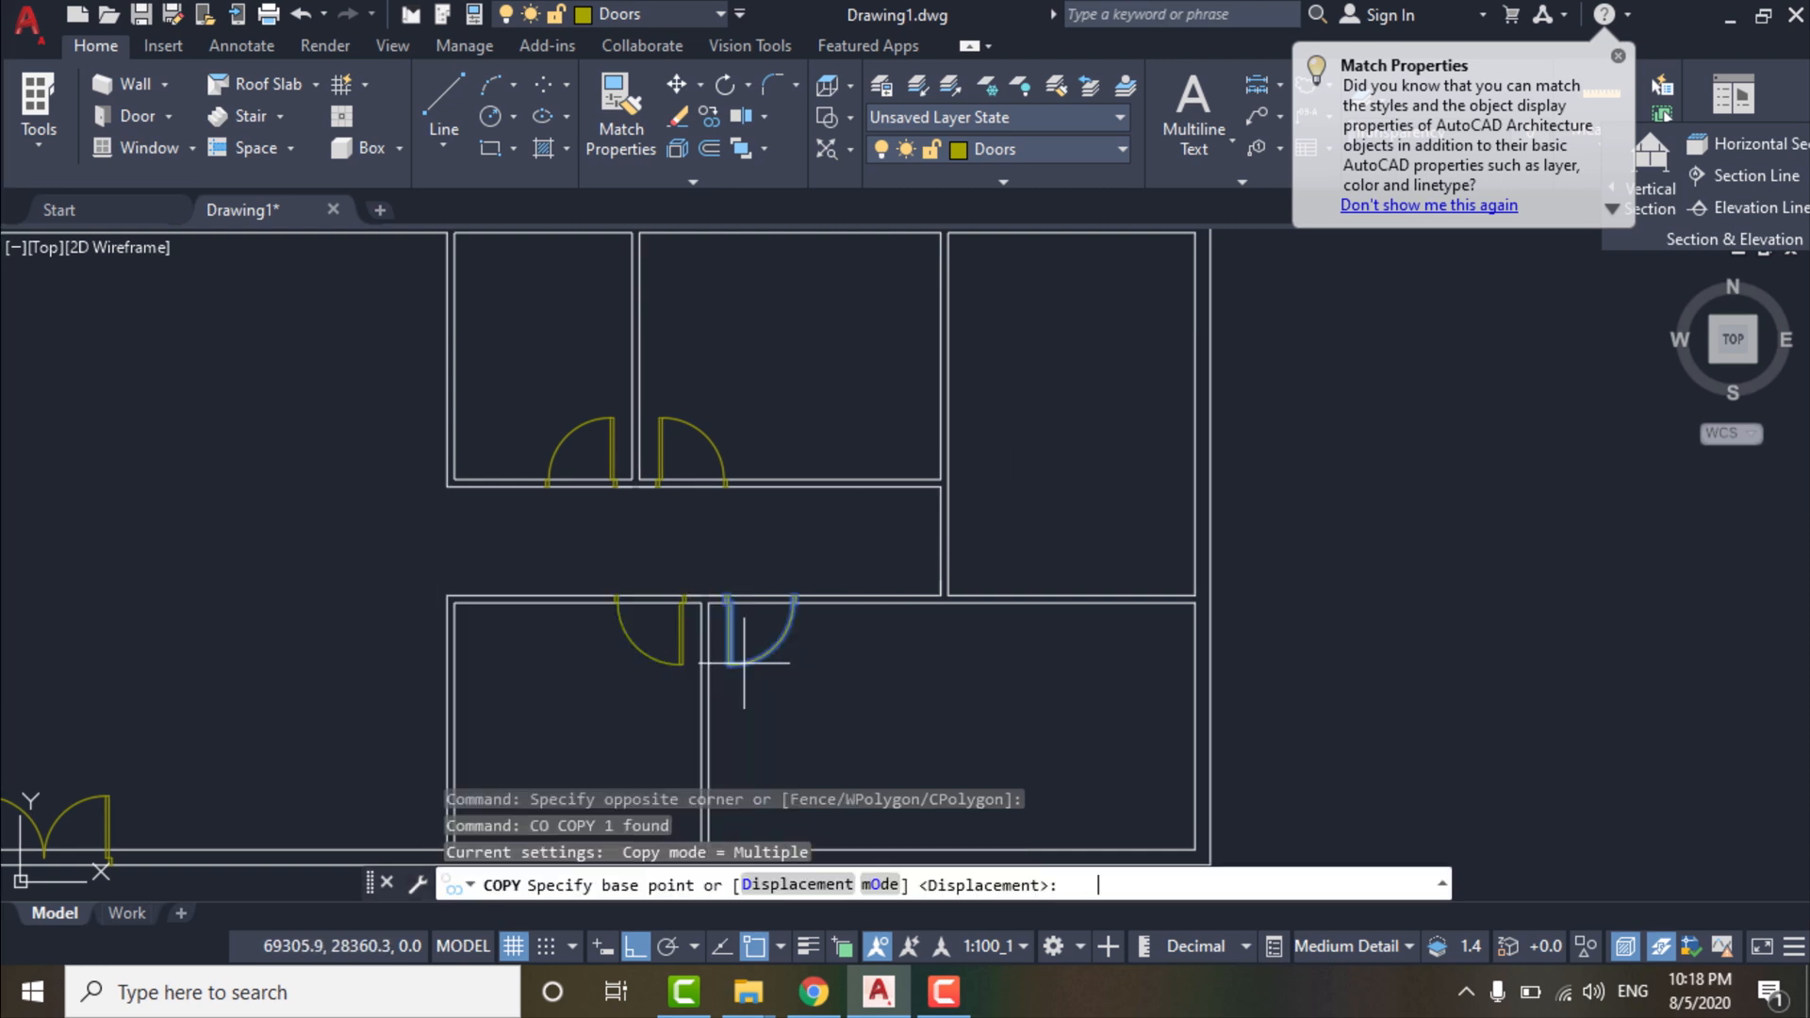
click(801, 665)
scroll(866, 584, up, 3)
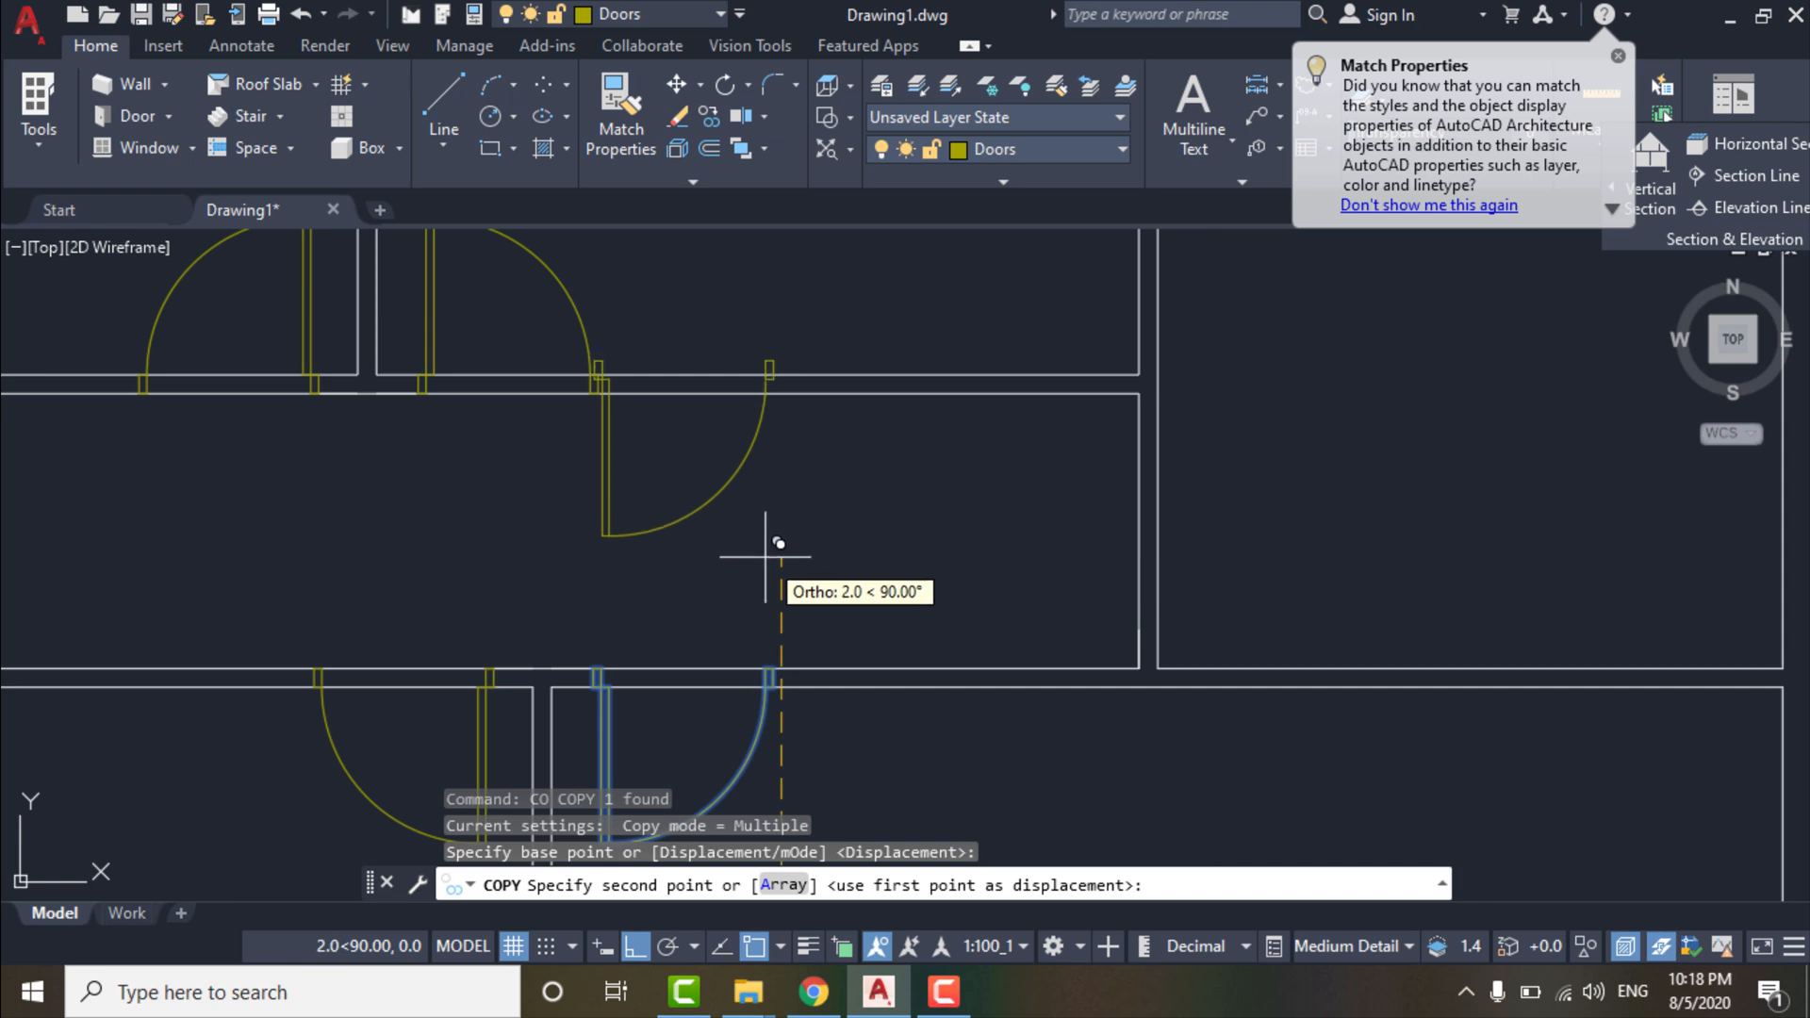
click(691, 612)
key(Return)
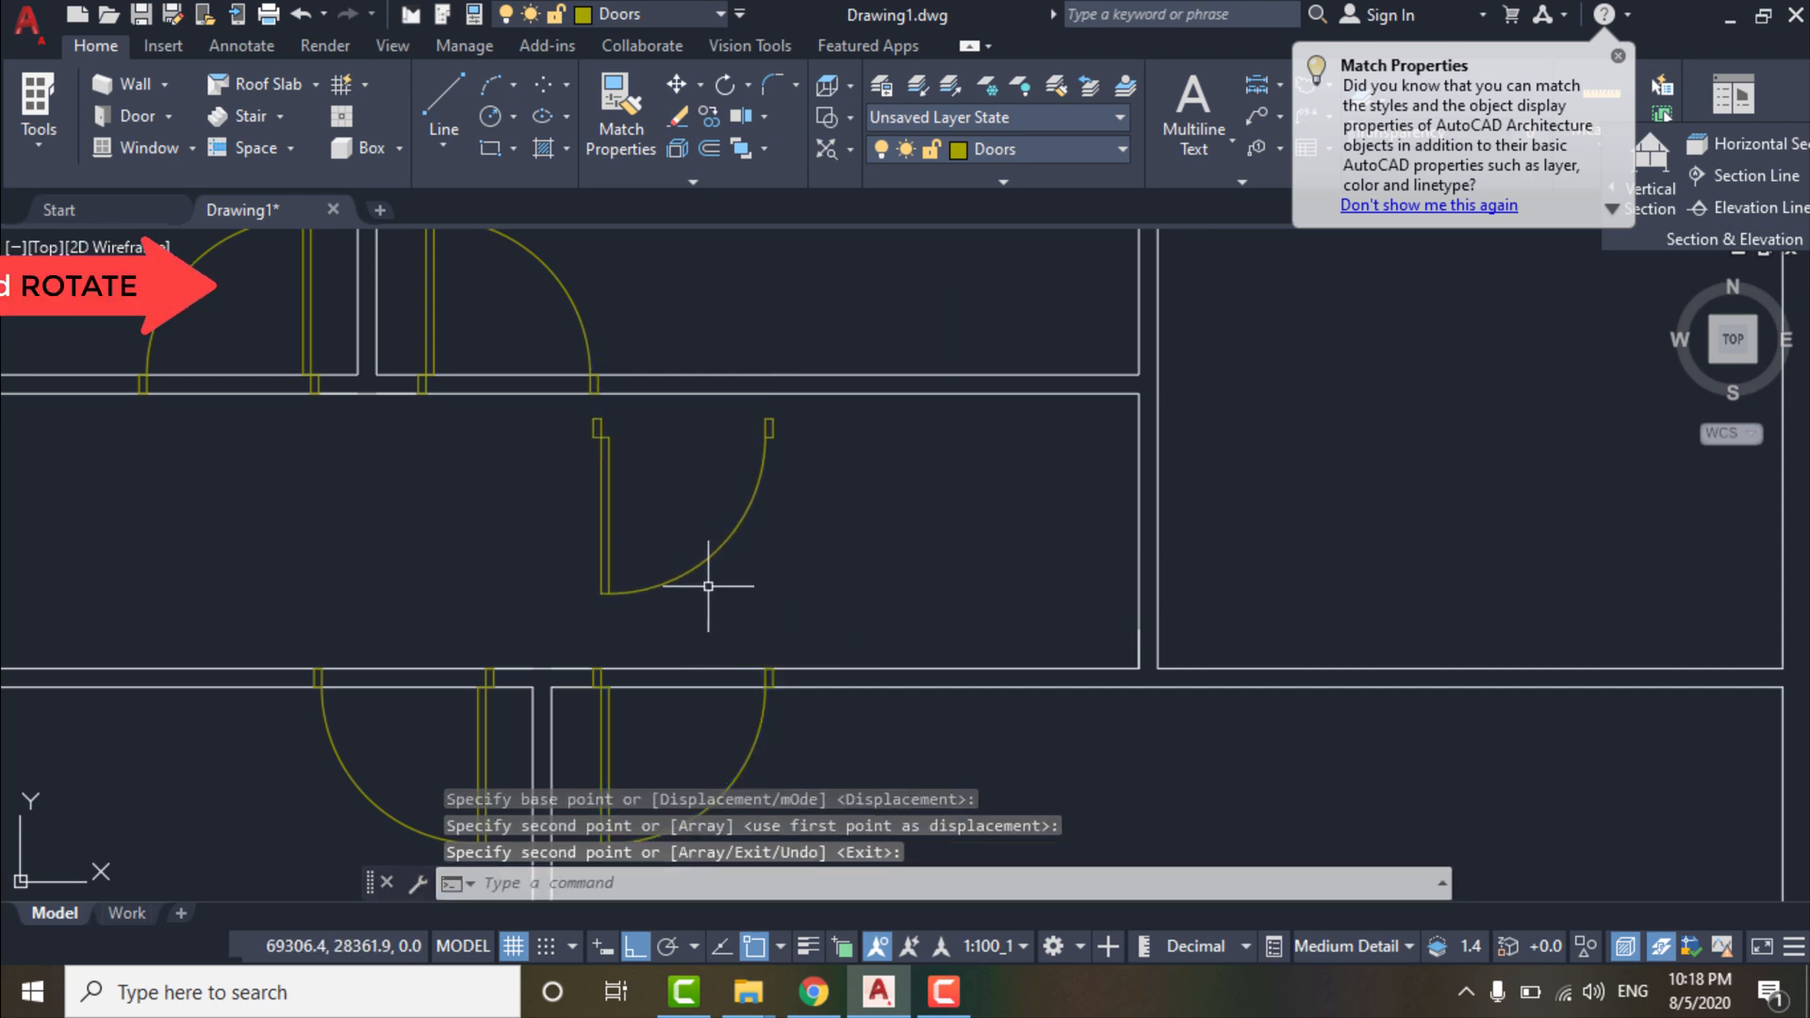
Rotate the door copy in the corridor 90° counterclockwise so its leaf lies horizontal.
click(707, 584)
click(629, 542)
text(ro)
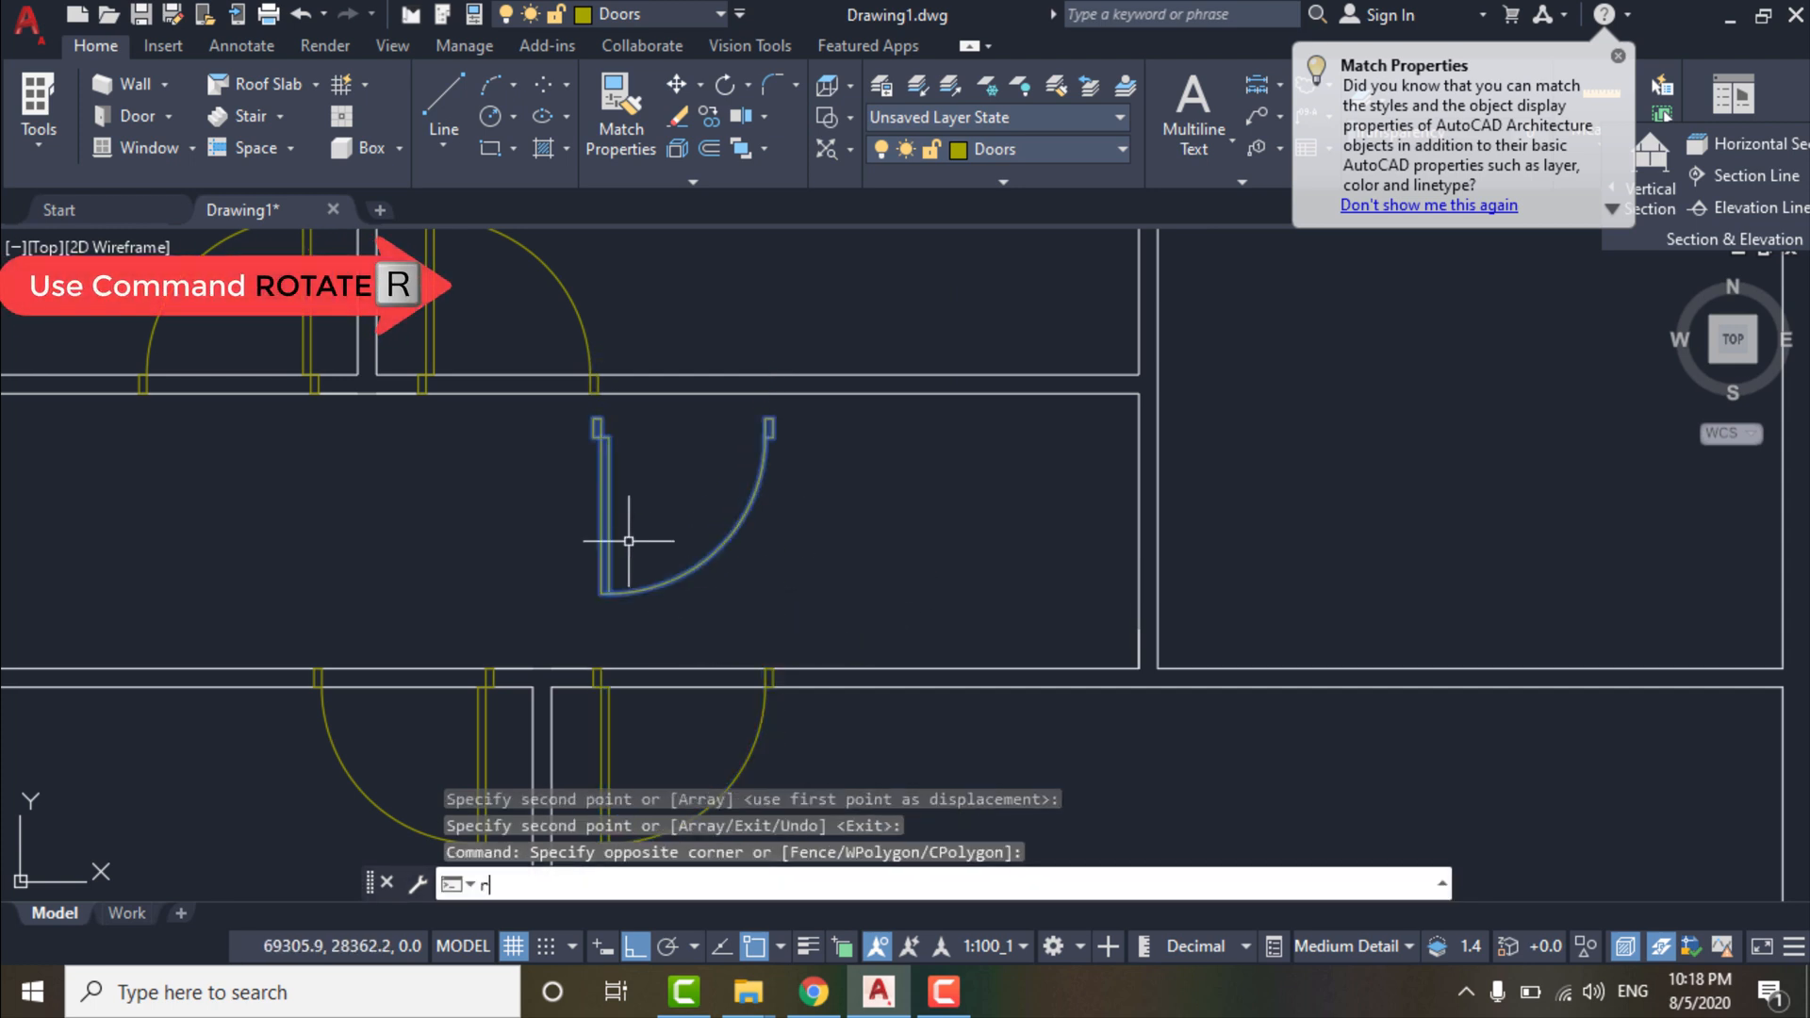
key(Return)
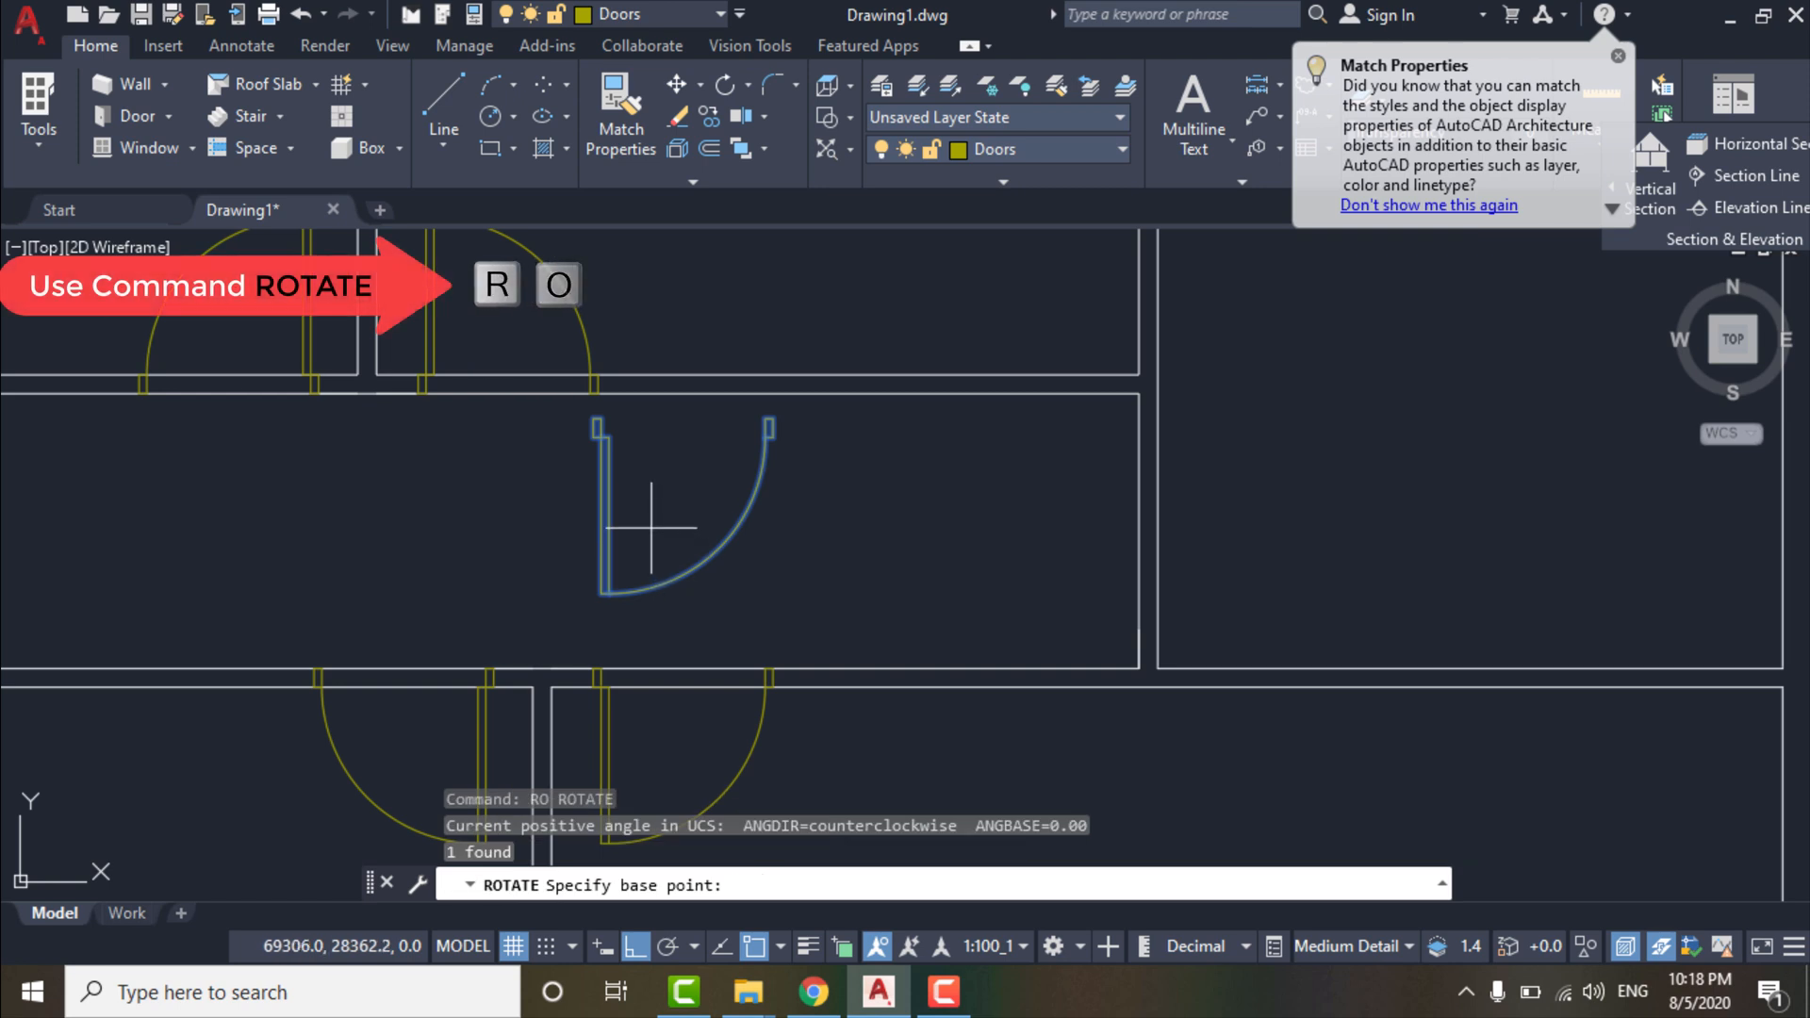
click(651, 528)
click(745, 297)
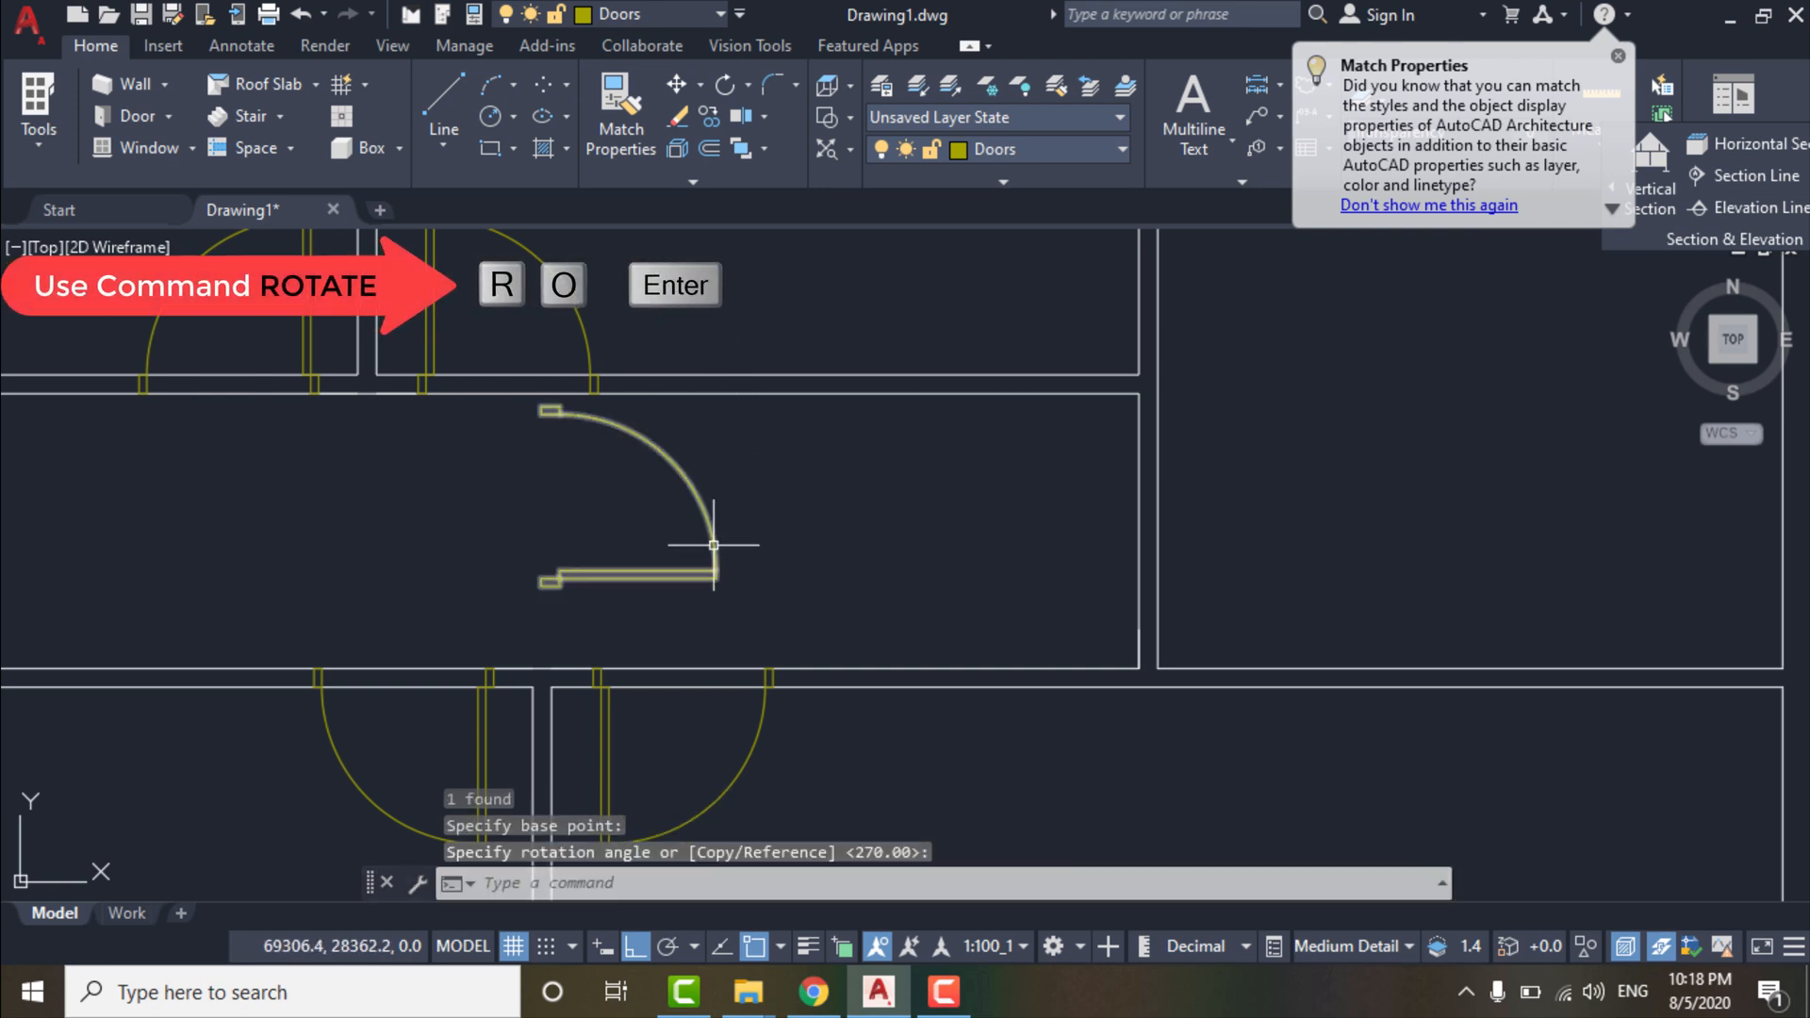
Move the rotated door from its lower hinge-side corner into the wall at the corridor's right end.
text(m)
key(Return)
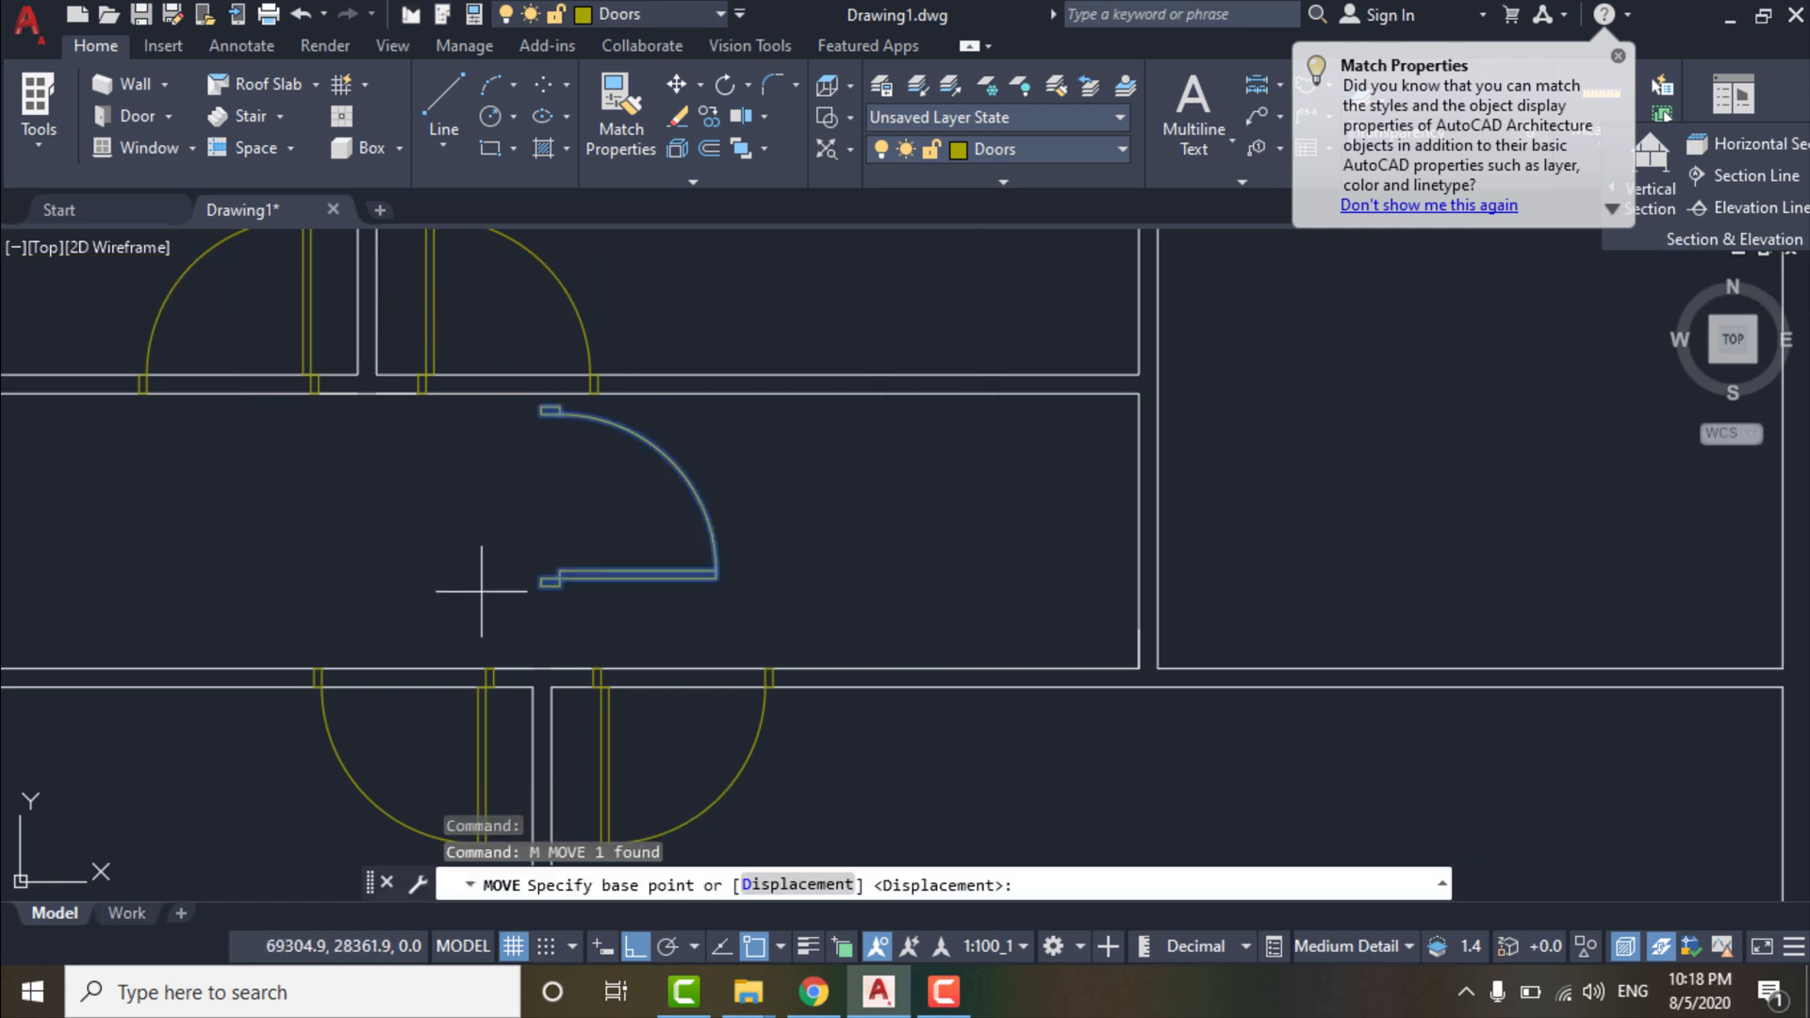
click(541, 586)
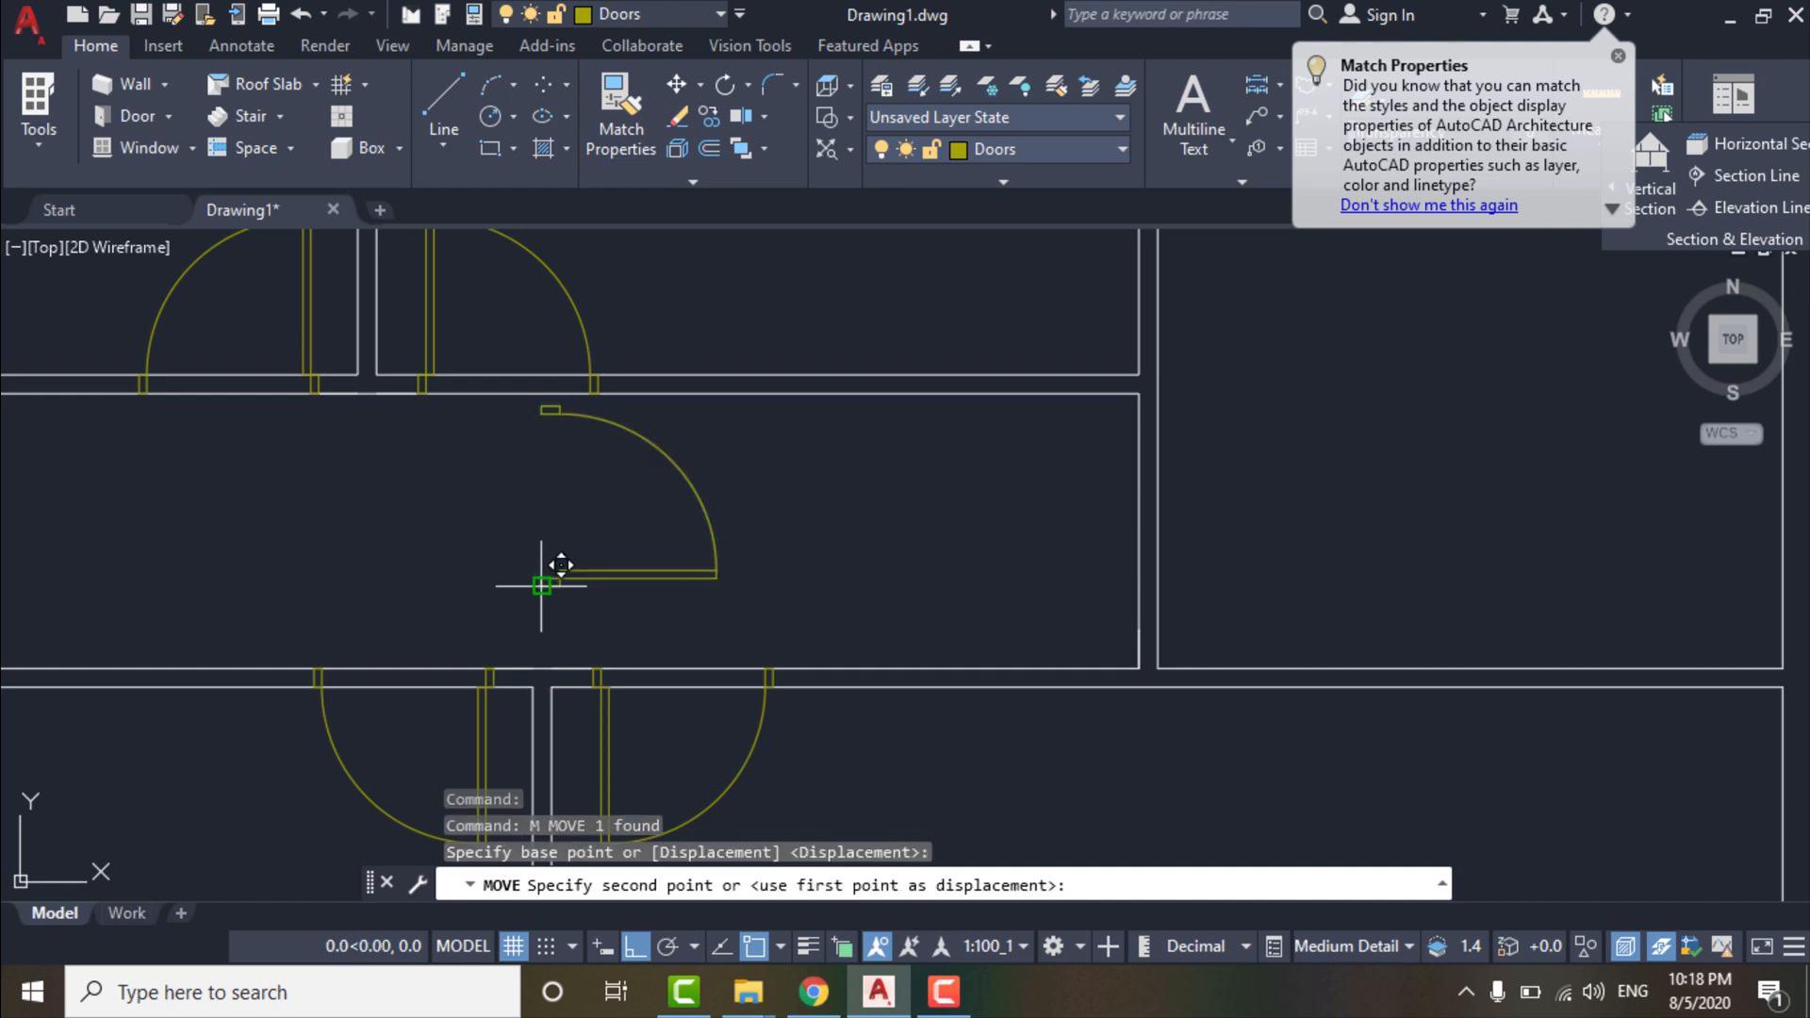
click(1139, 628)
scroll(1037, 547, down, 4)
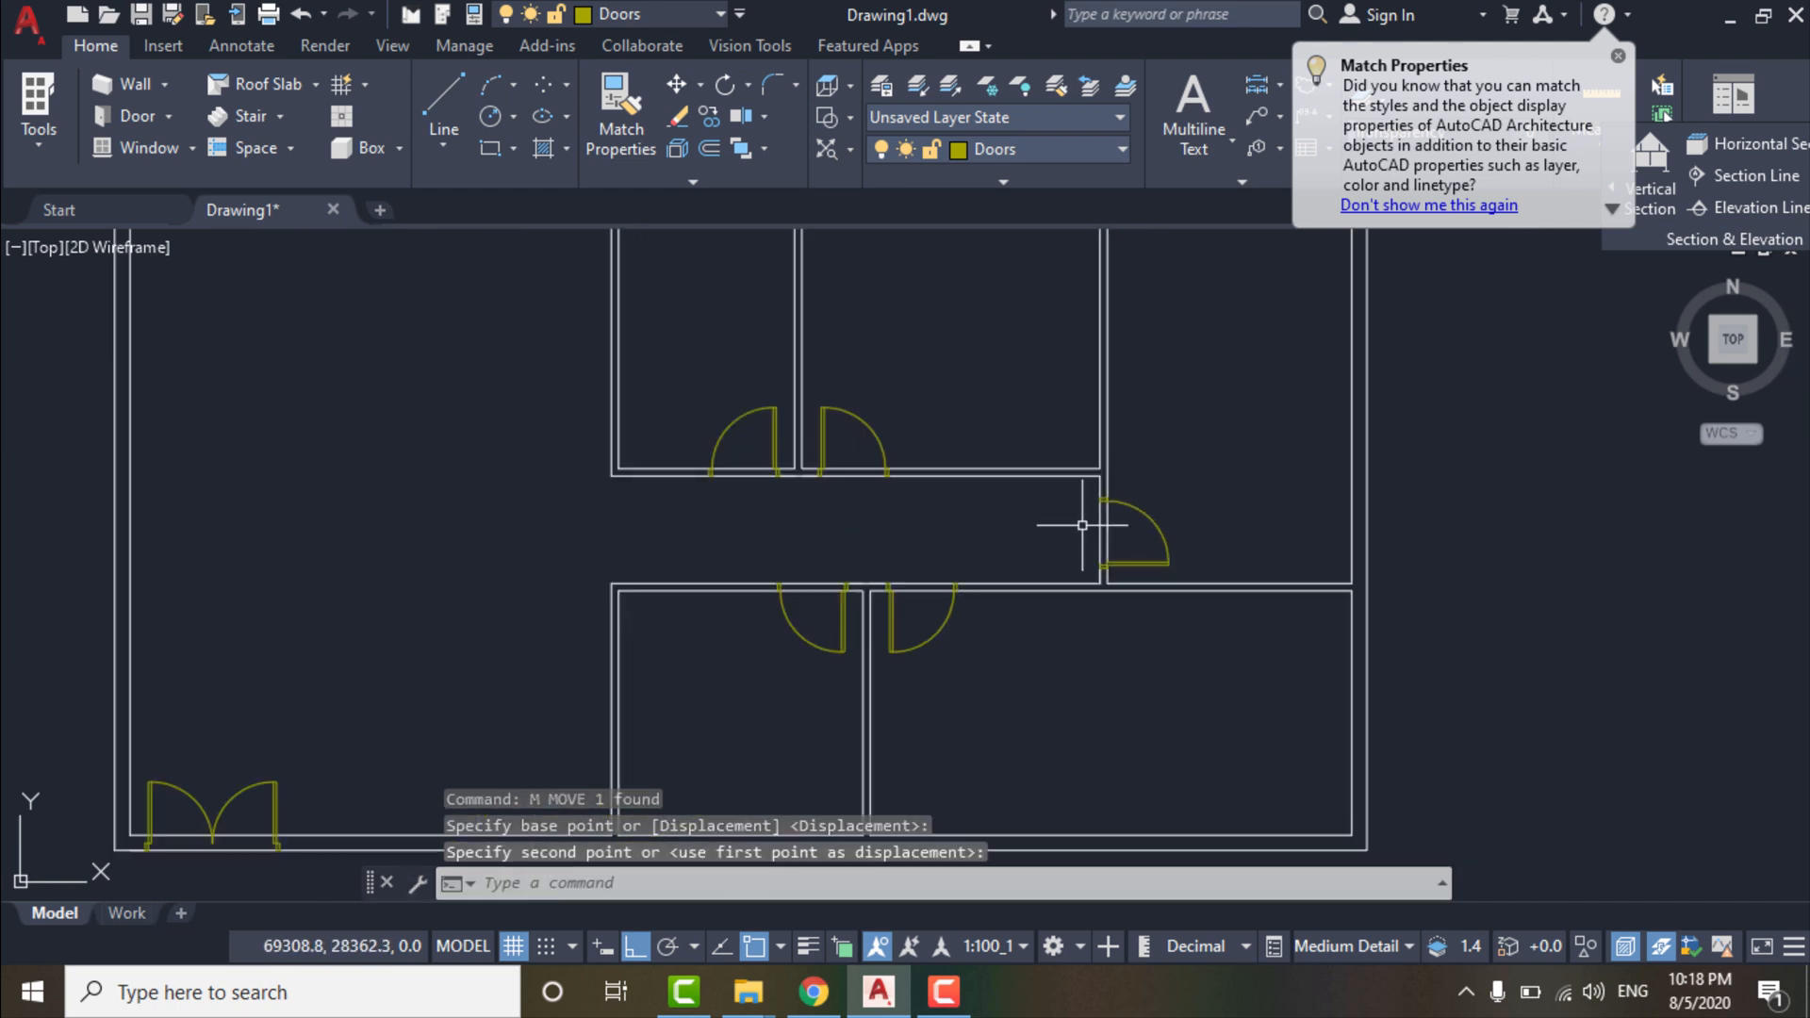
scroll(1054, 567, down, 3)
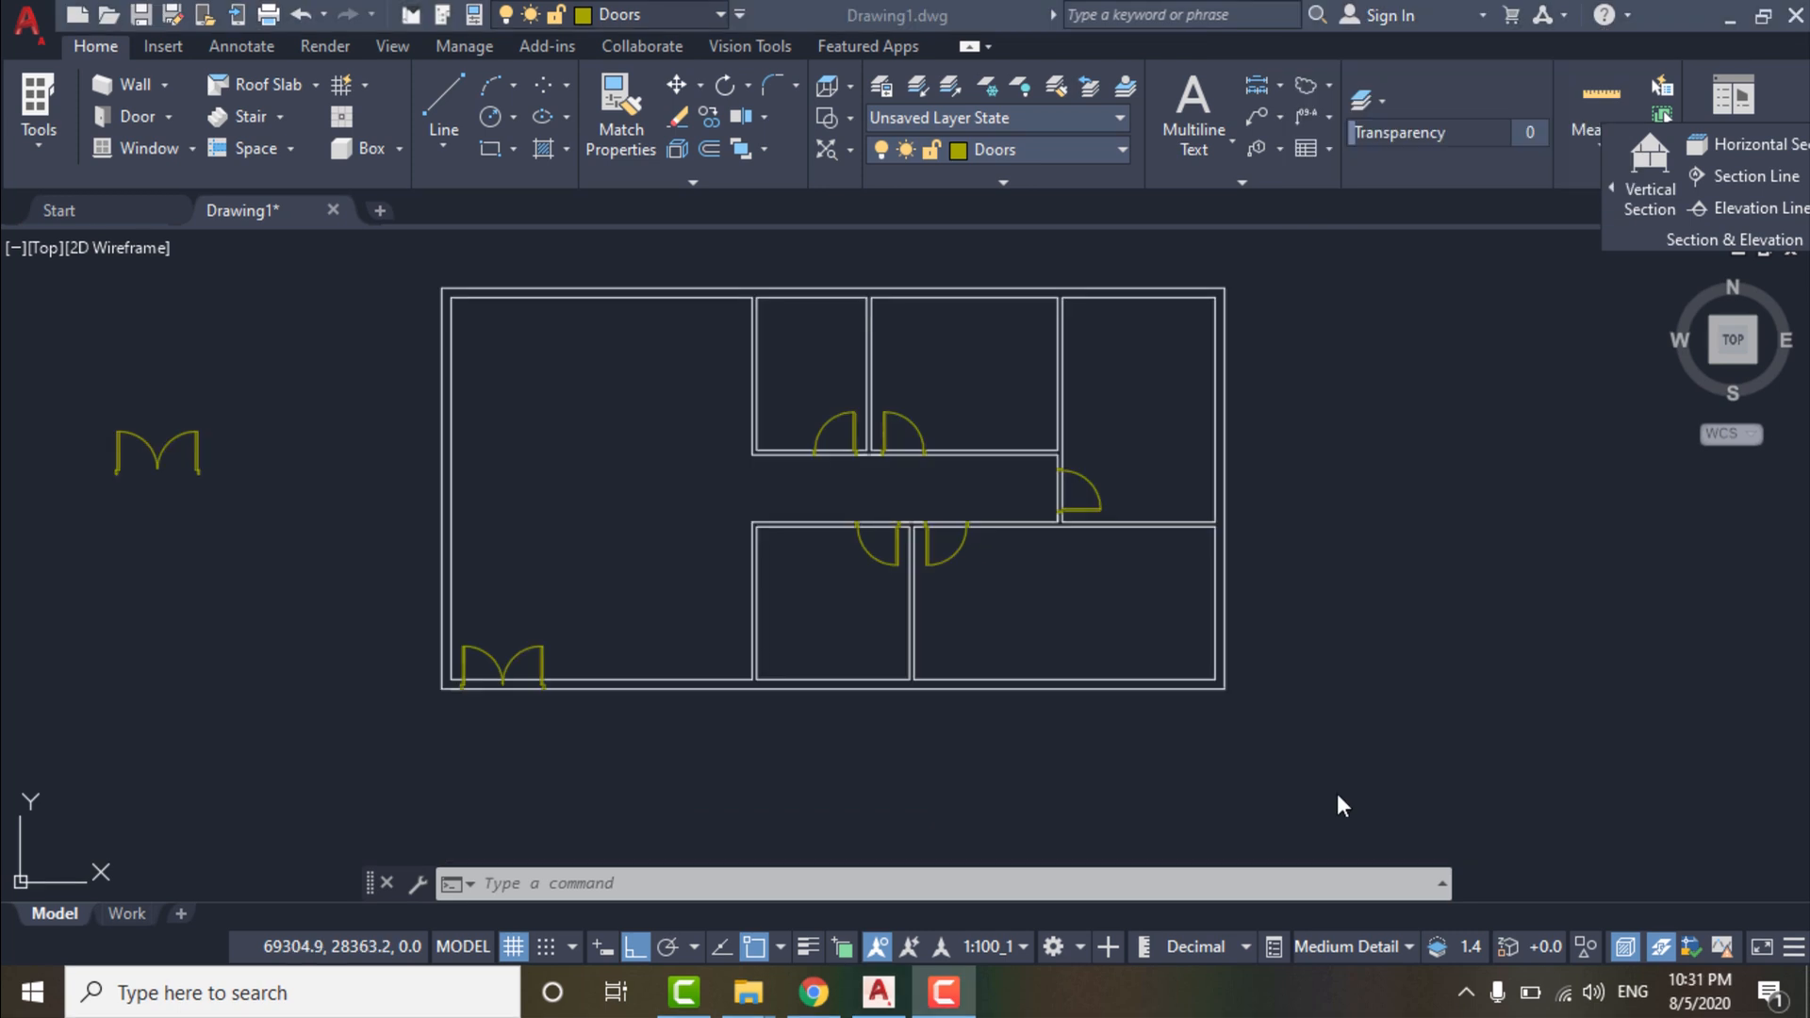
Make Windows the current layer.
click(1338, 796)
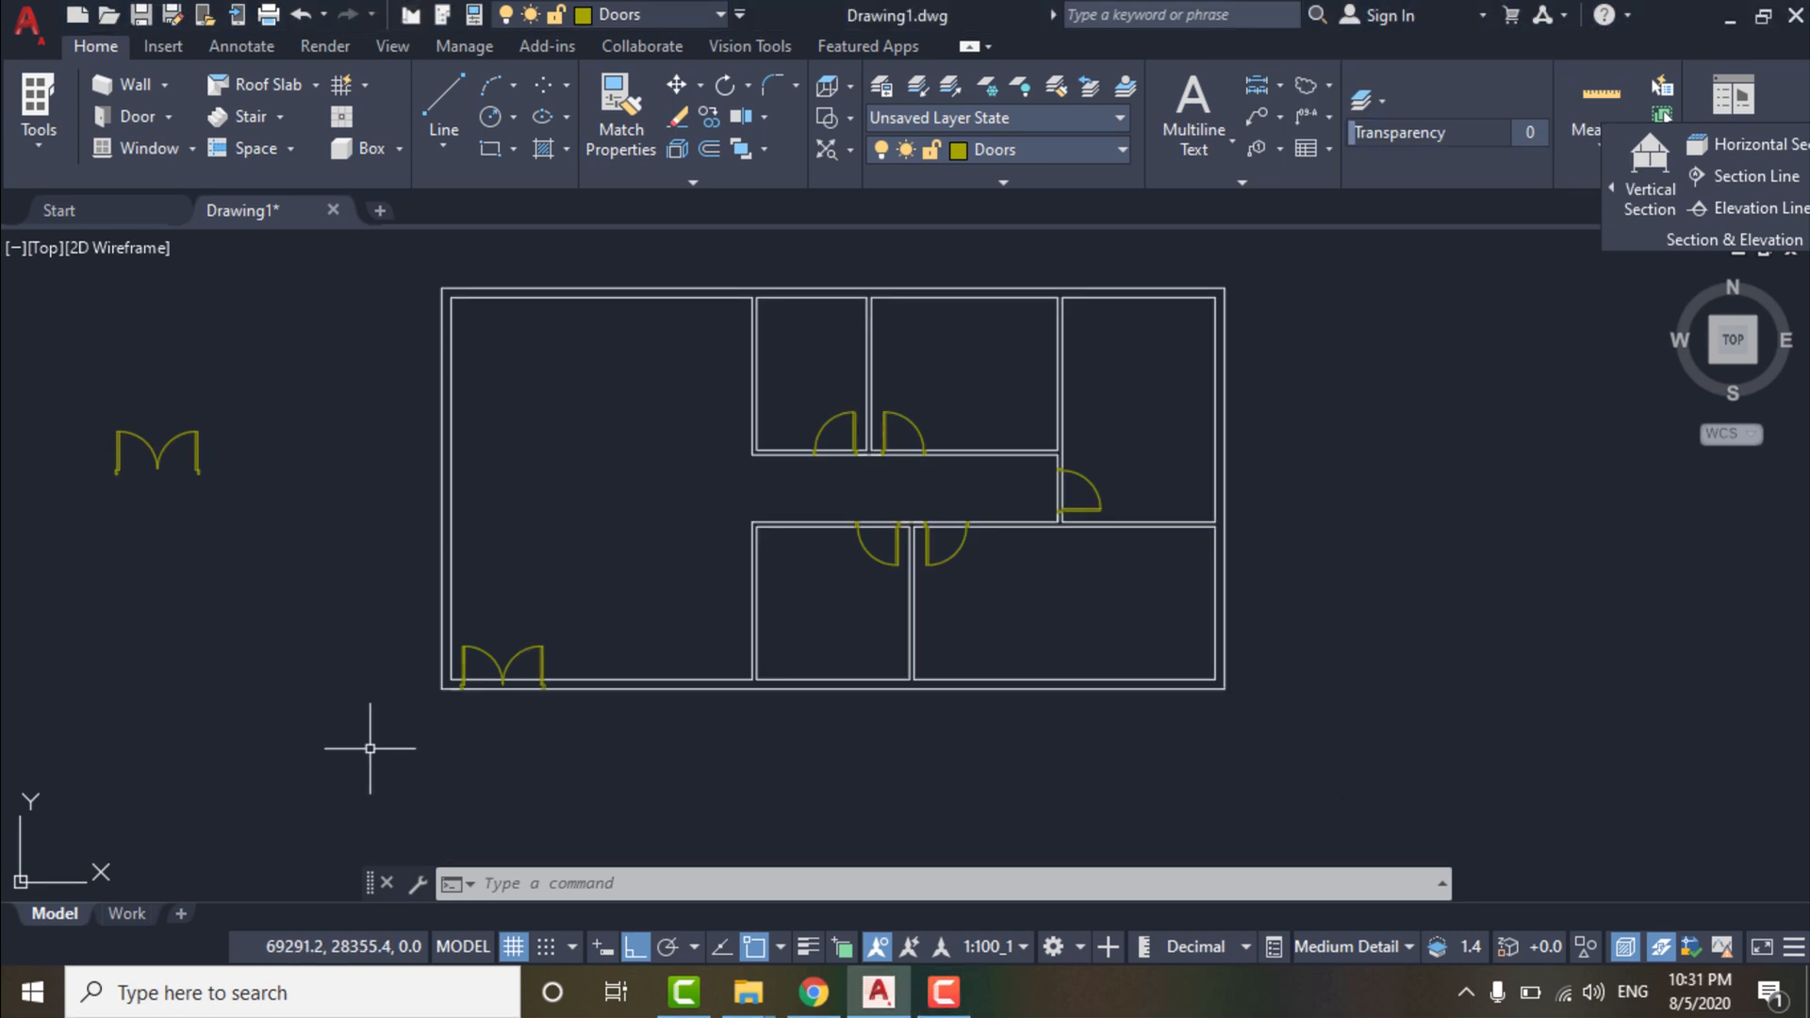
mouse_move(370, 747)
middle_down()
mouse_move(796, 739)
mouse_move(885, 760)
middle_up()
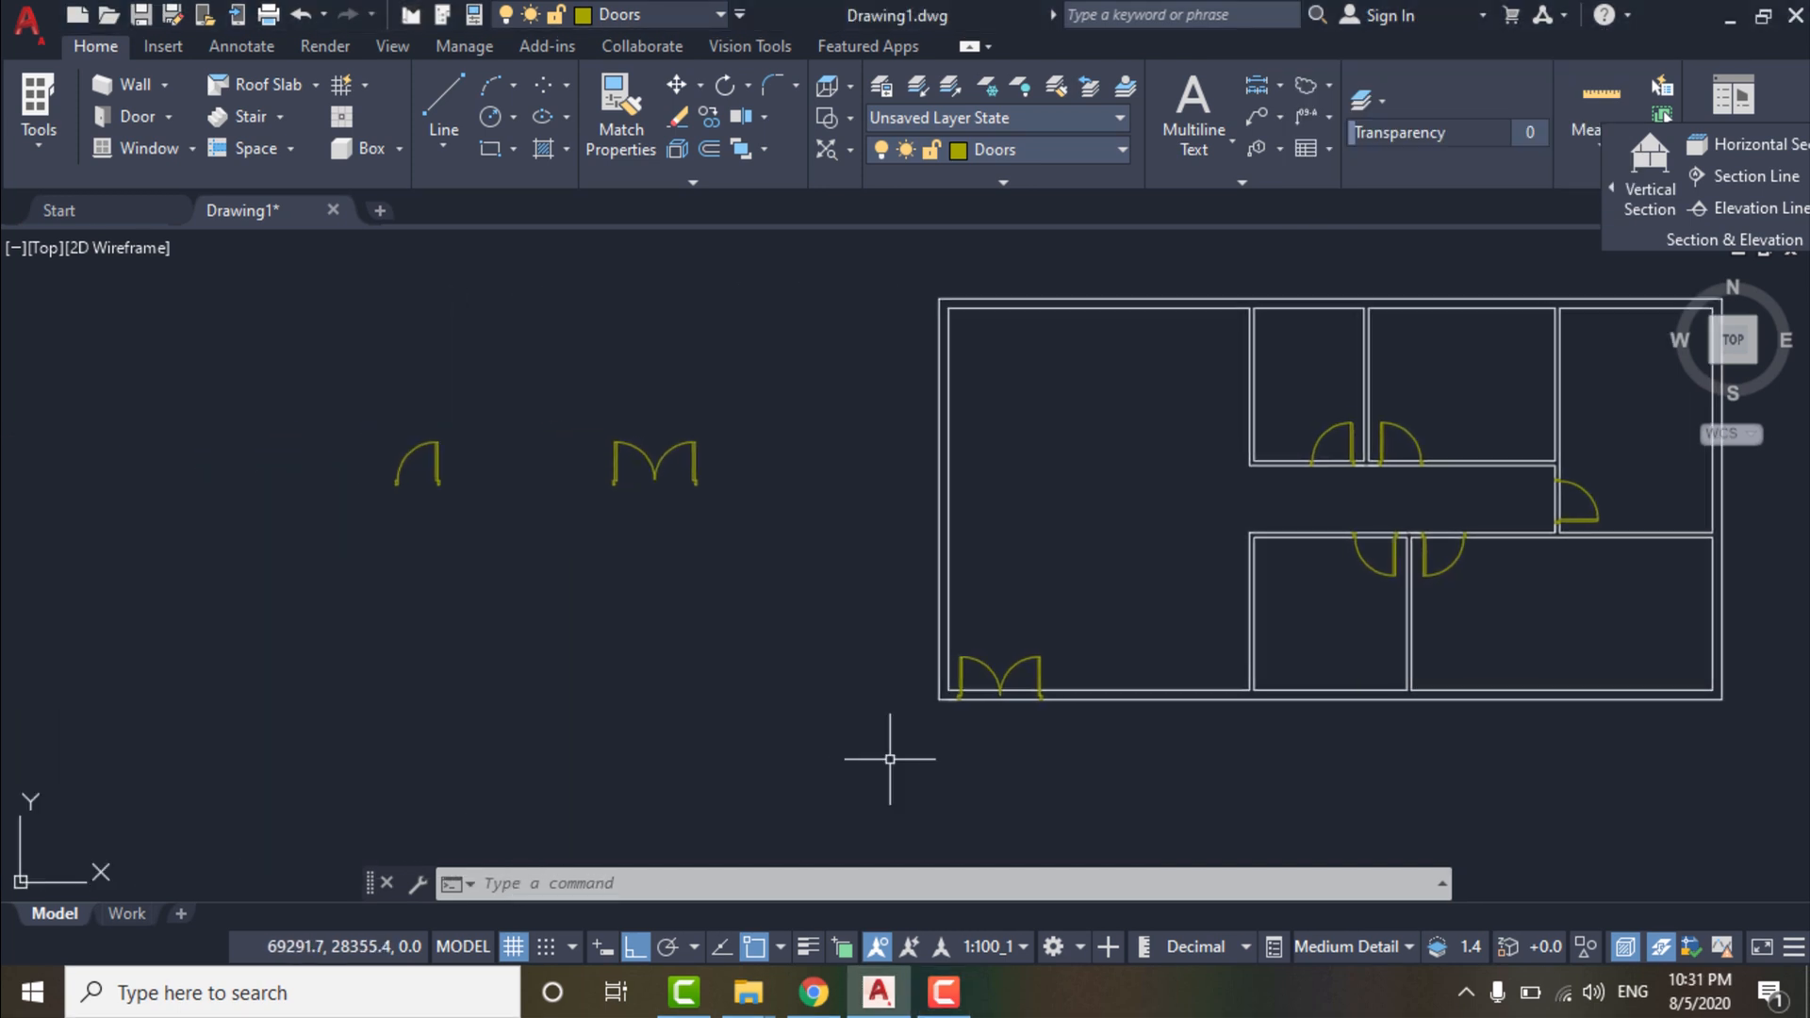
click(1018, 151)
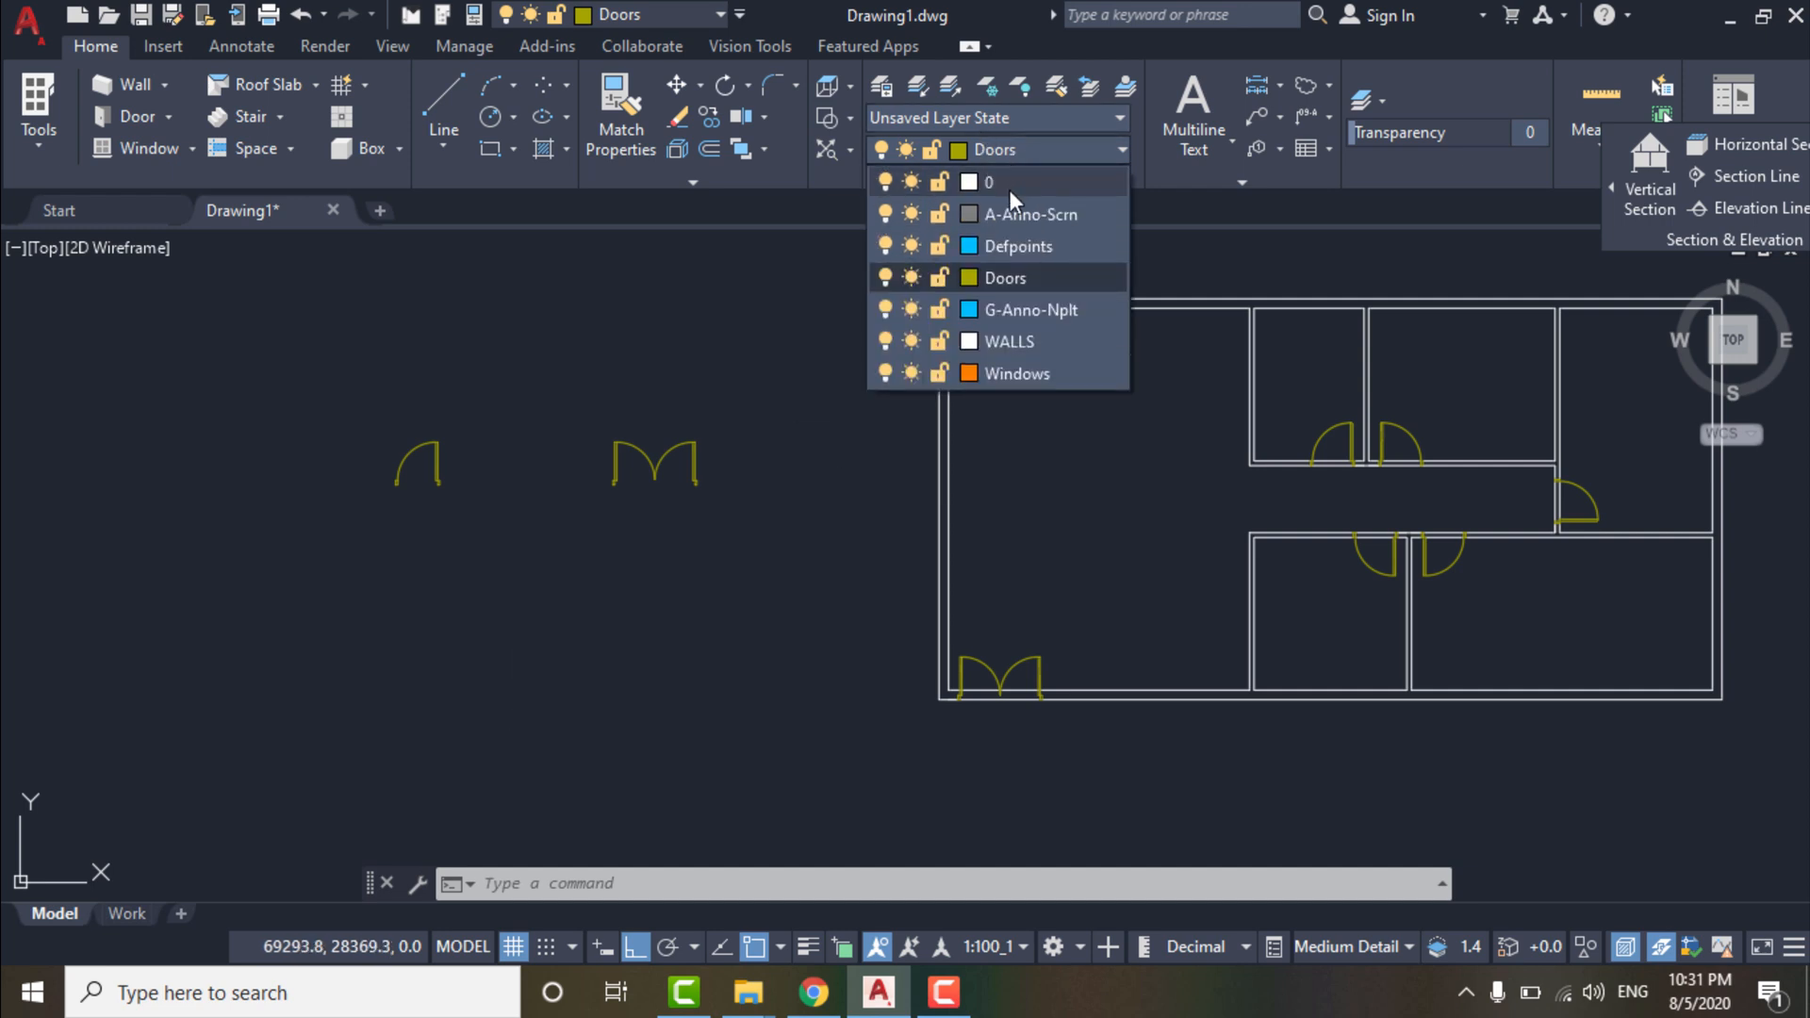
click(997, 373)
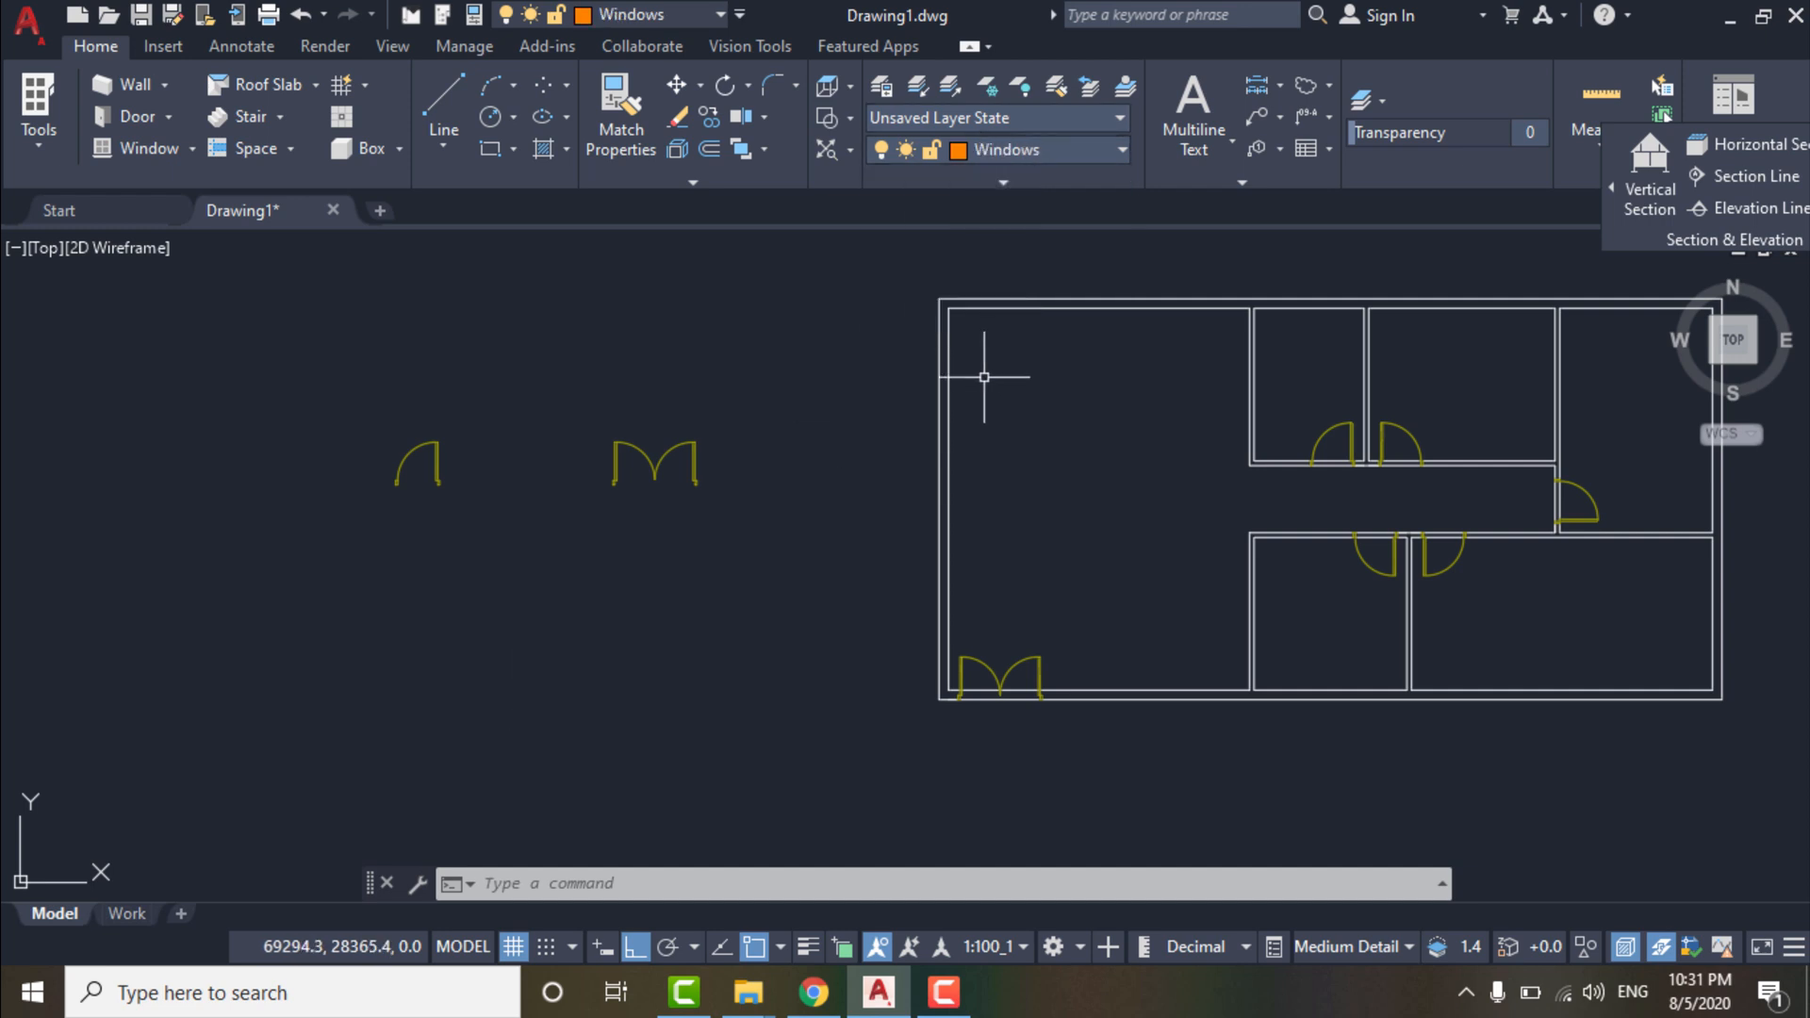
Draw a rectangle 0.05 long and 0.25 wide in the empty area left of the floor plan, below the double door block.
click(488, 151)
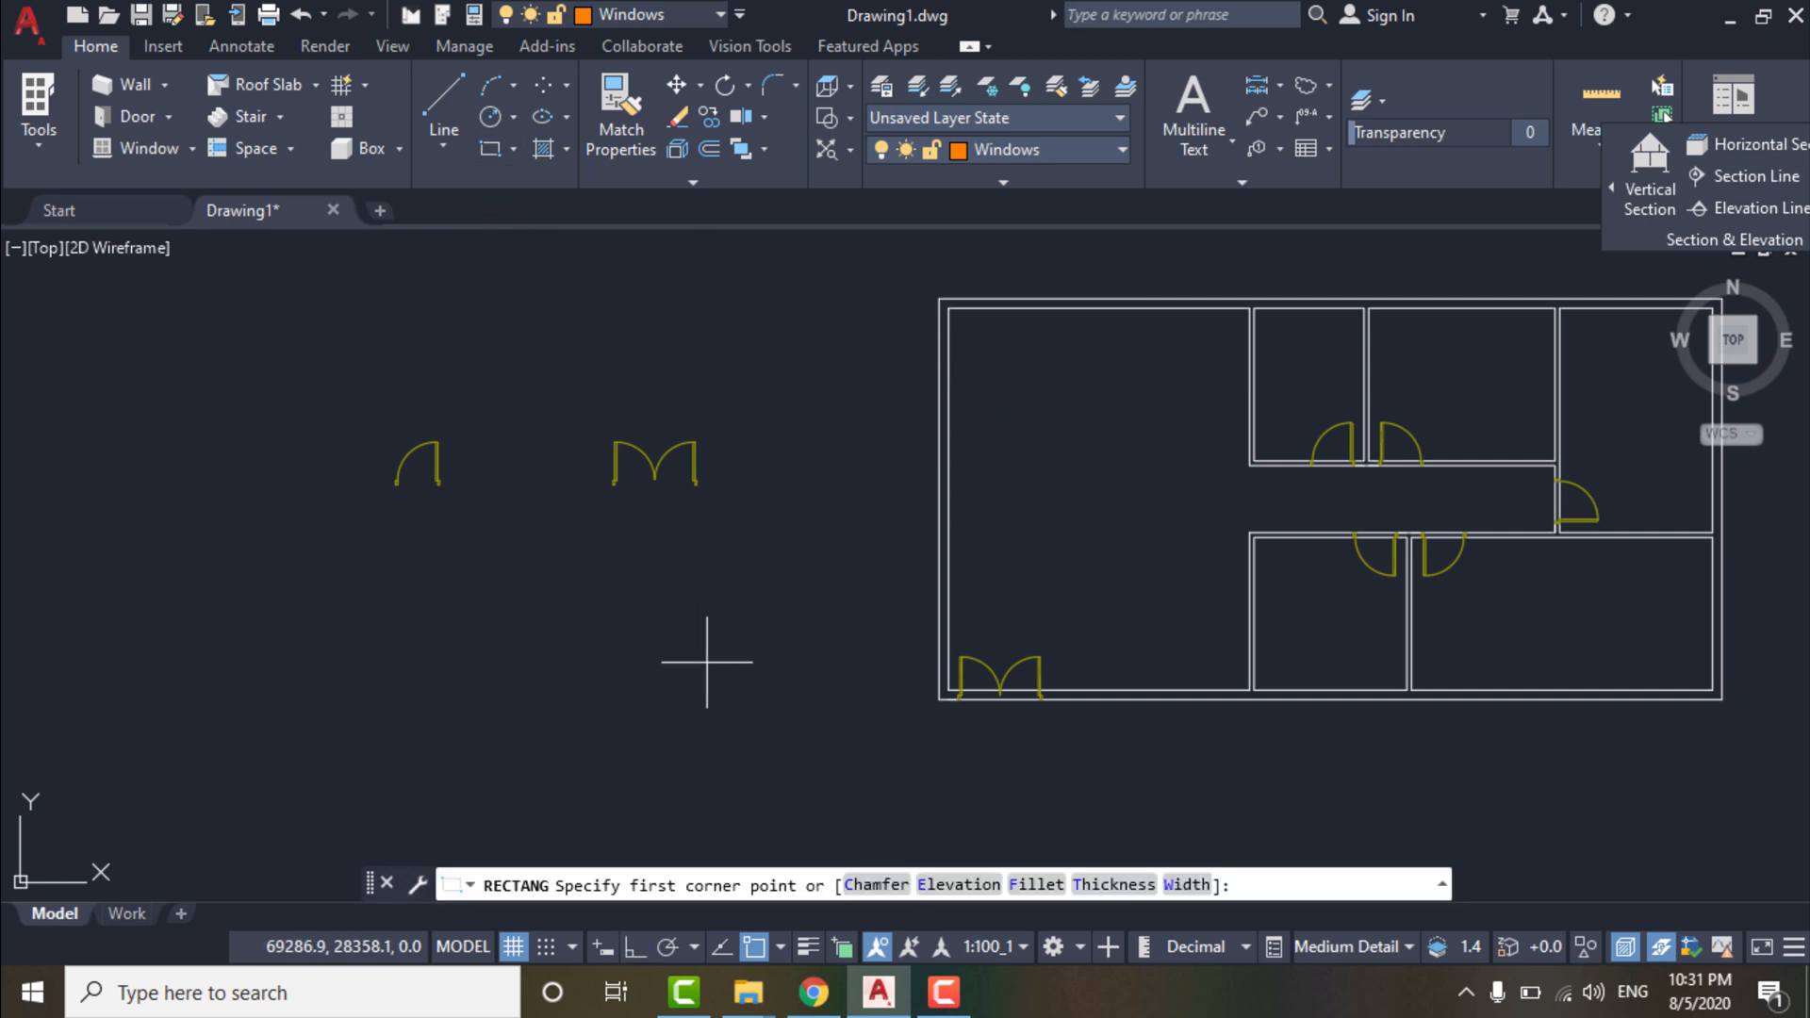
click(734, 701)
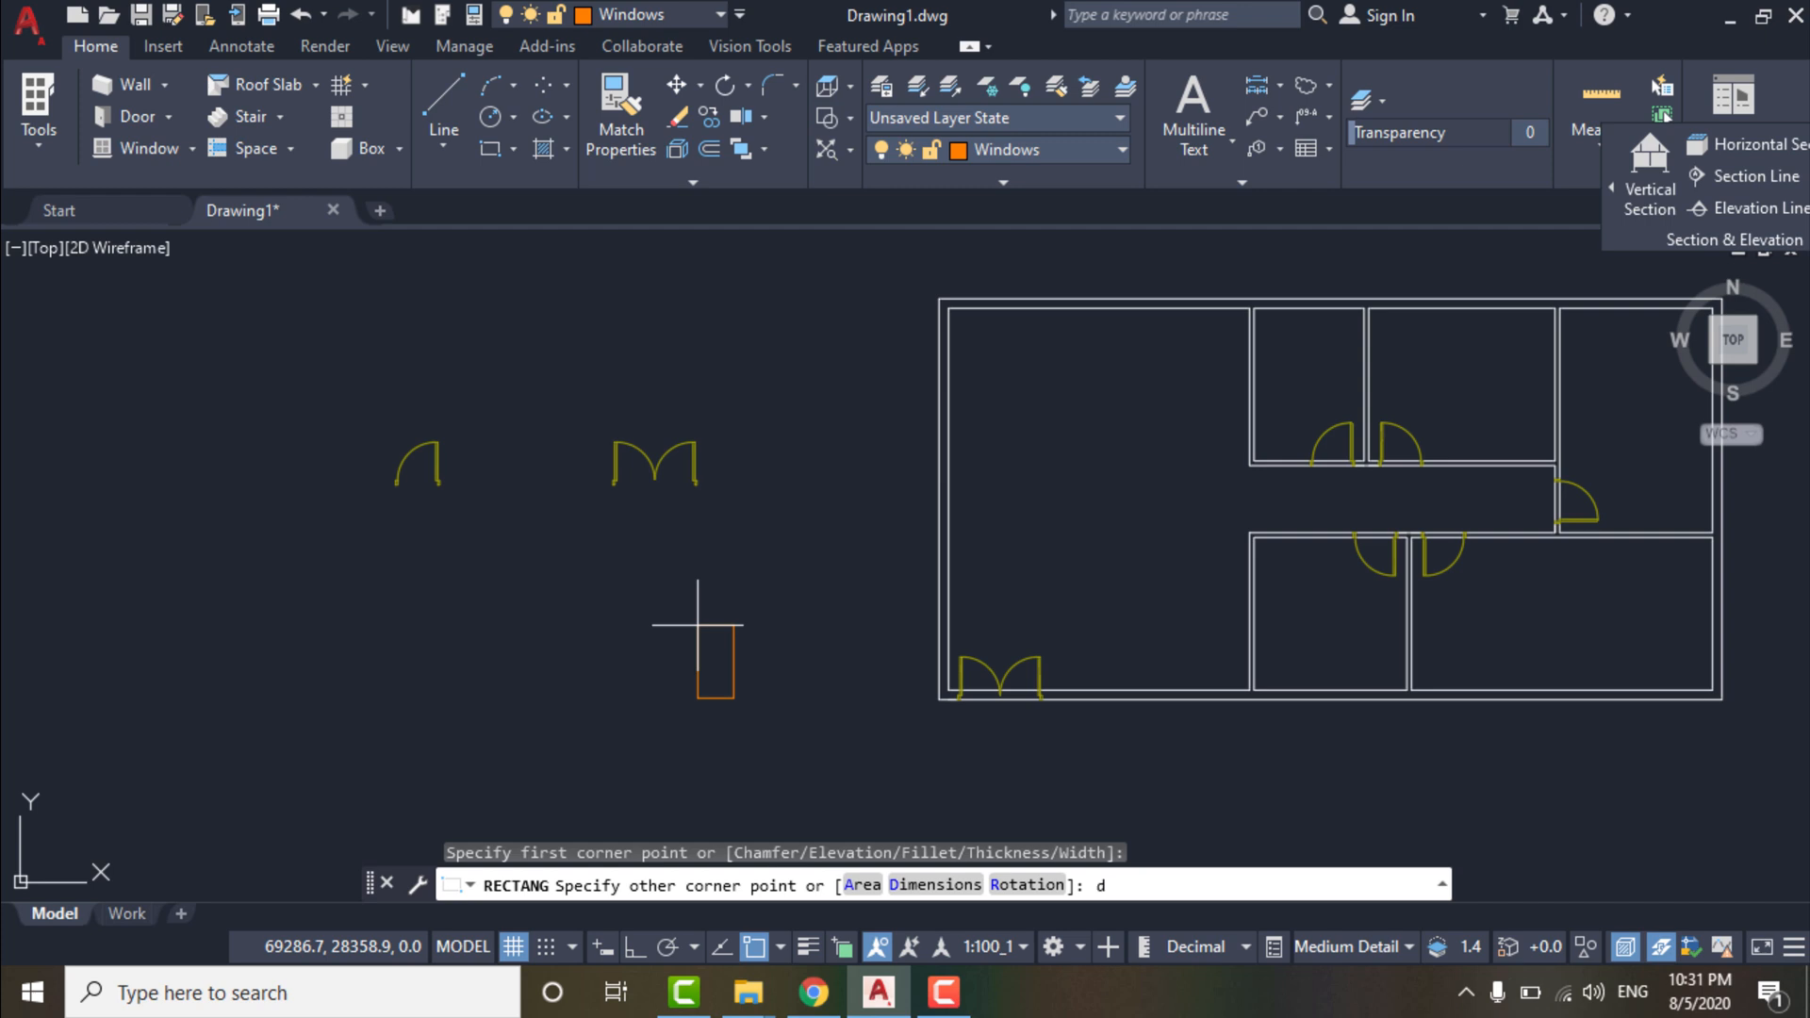
text(d)
key(Return)
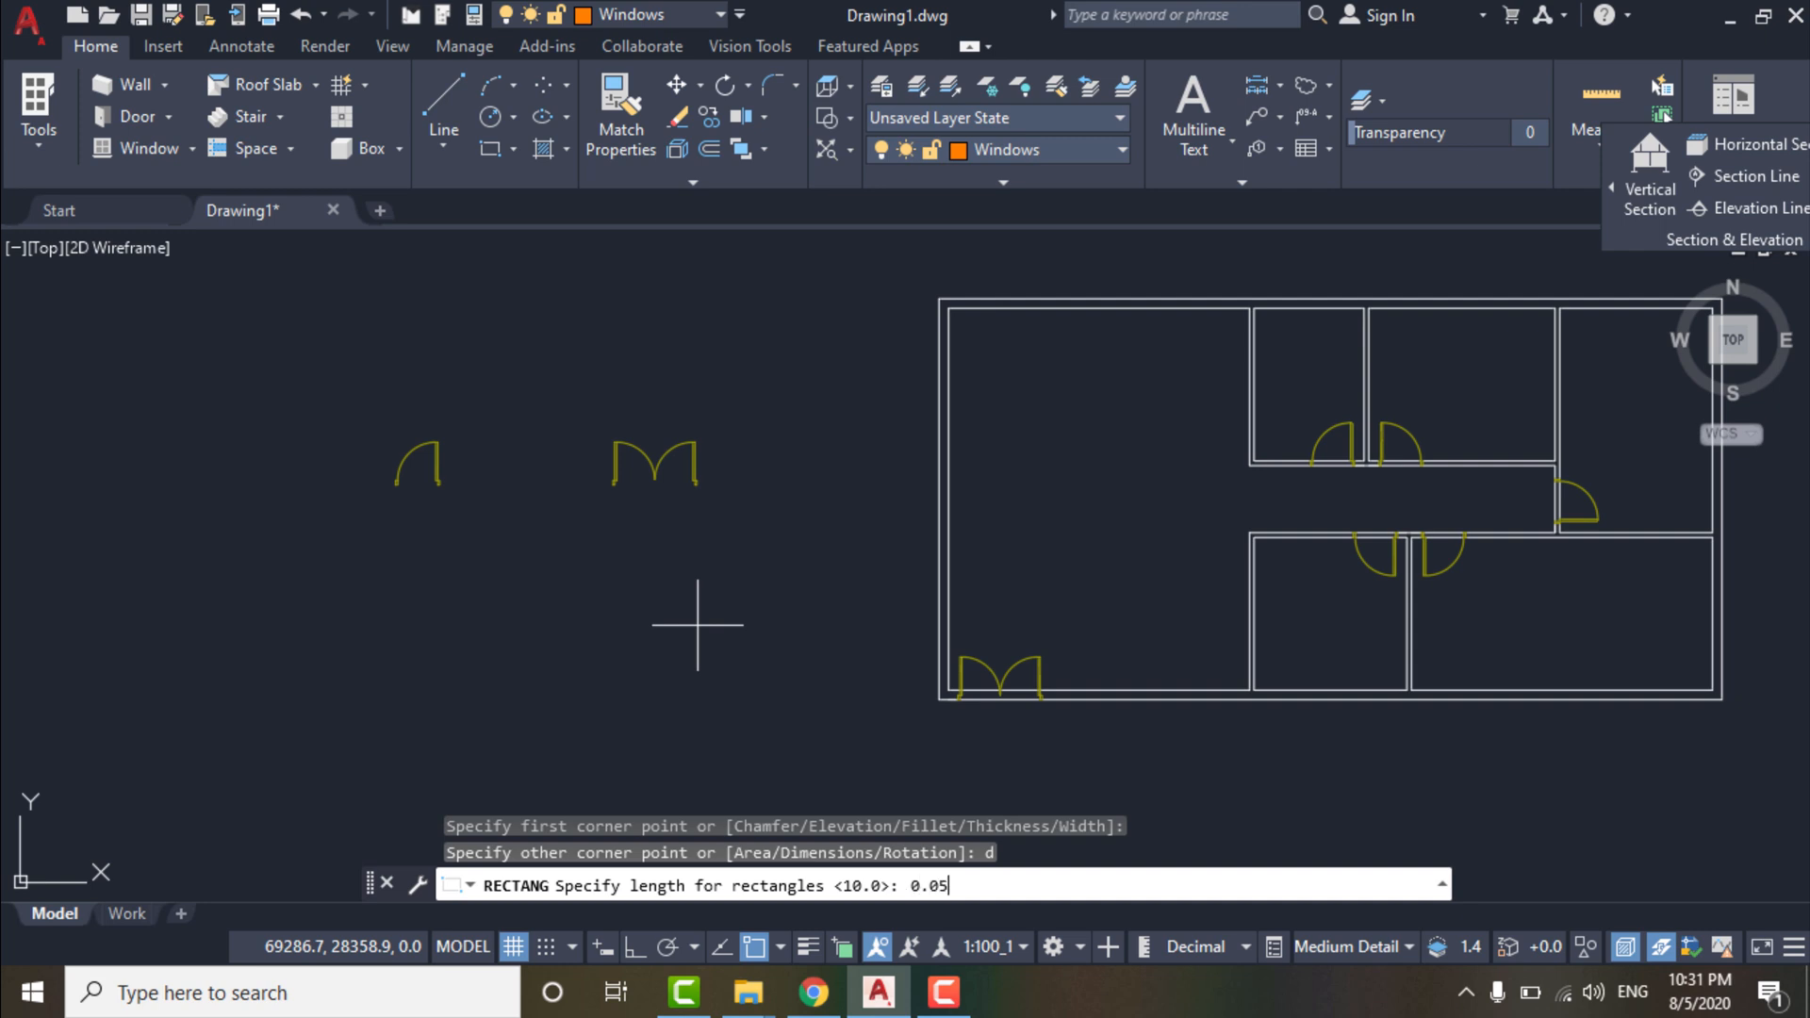
key(Return)
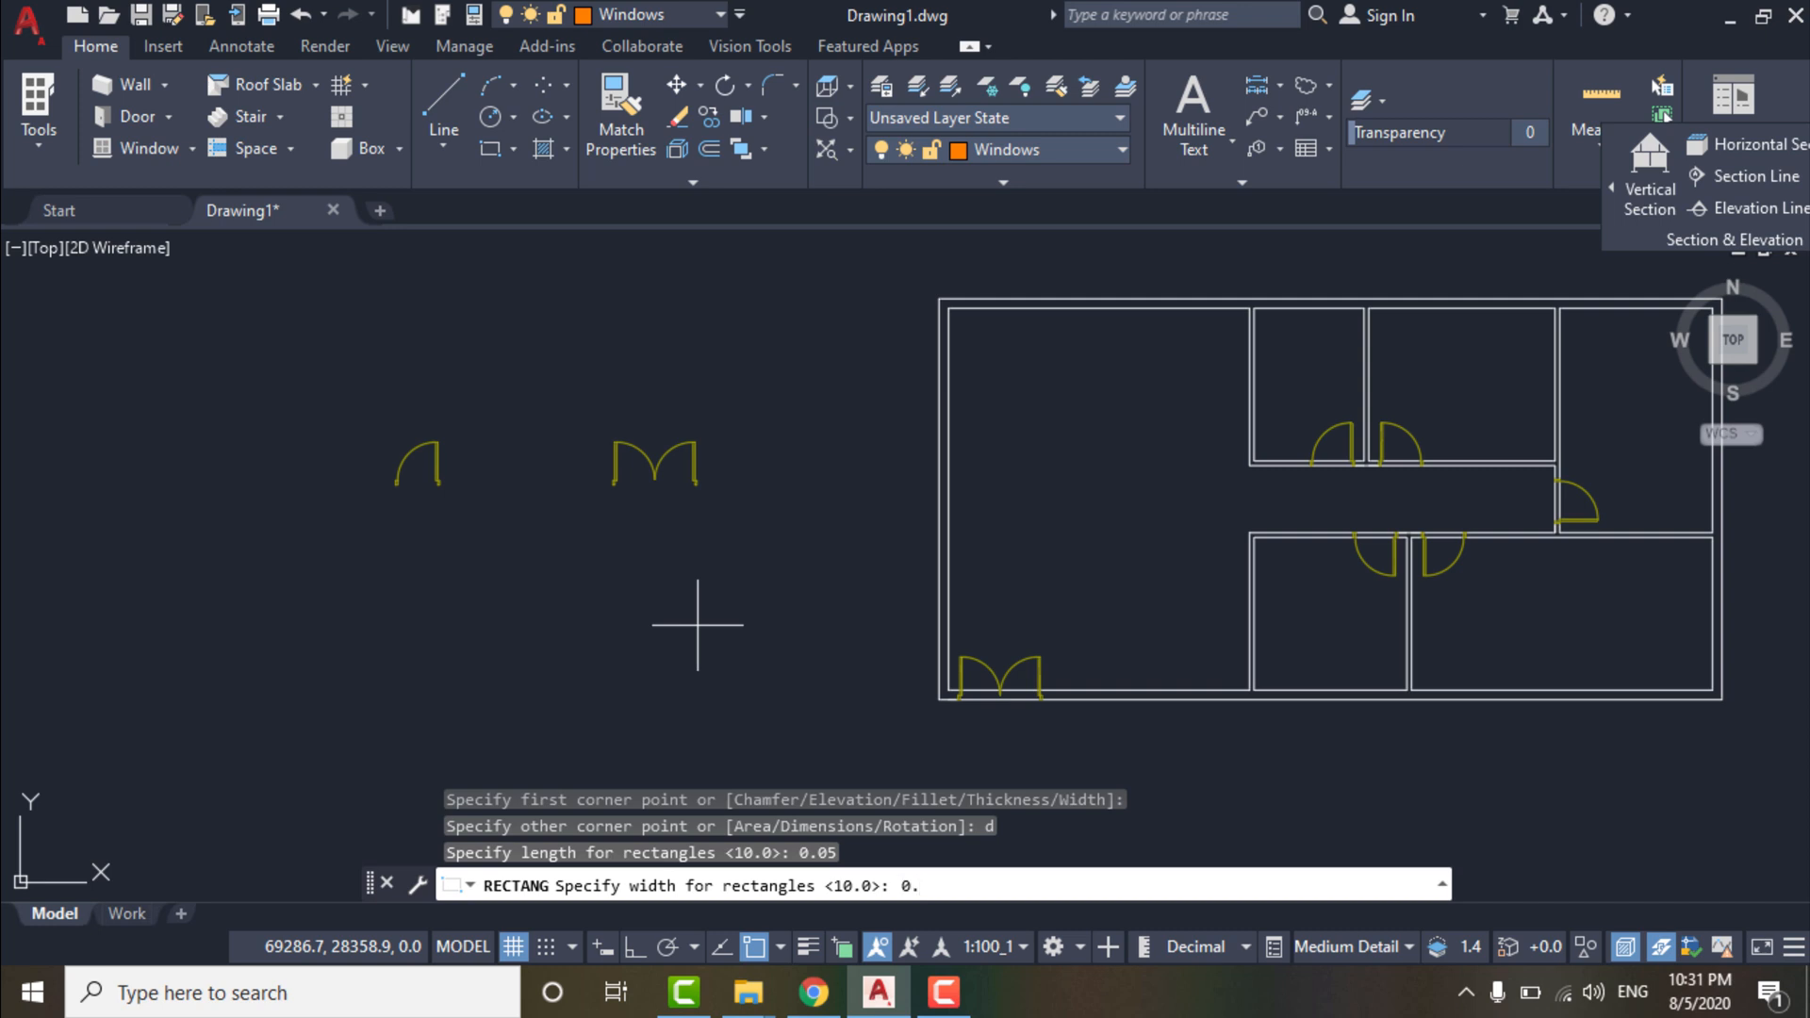
key(Return)
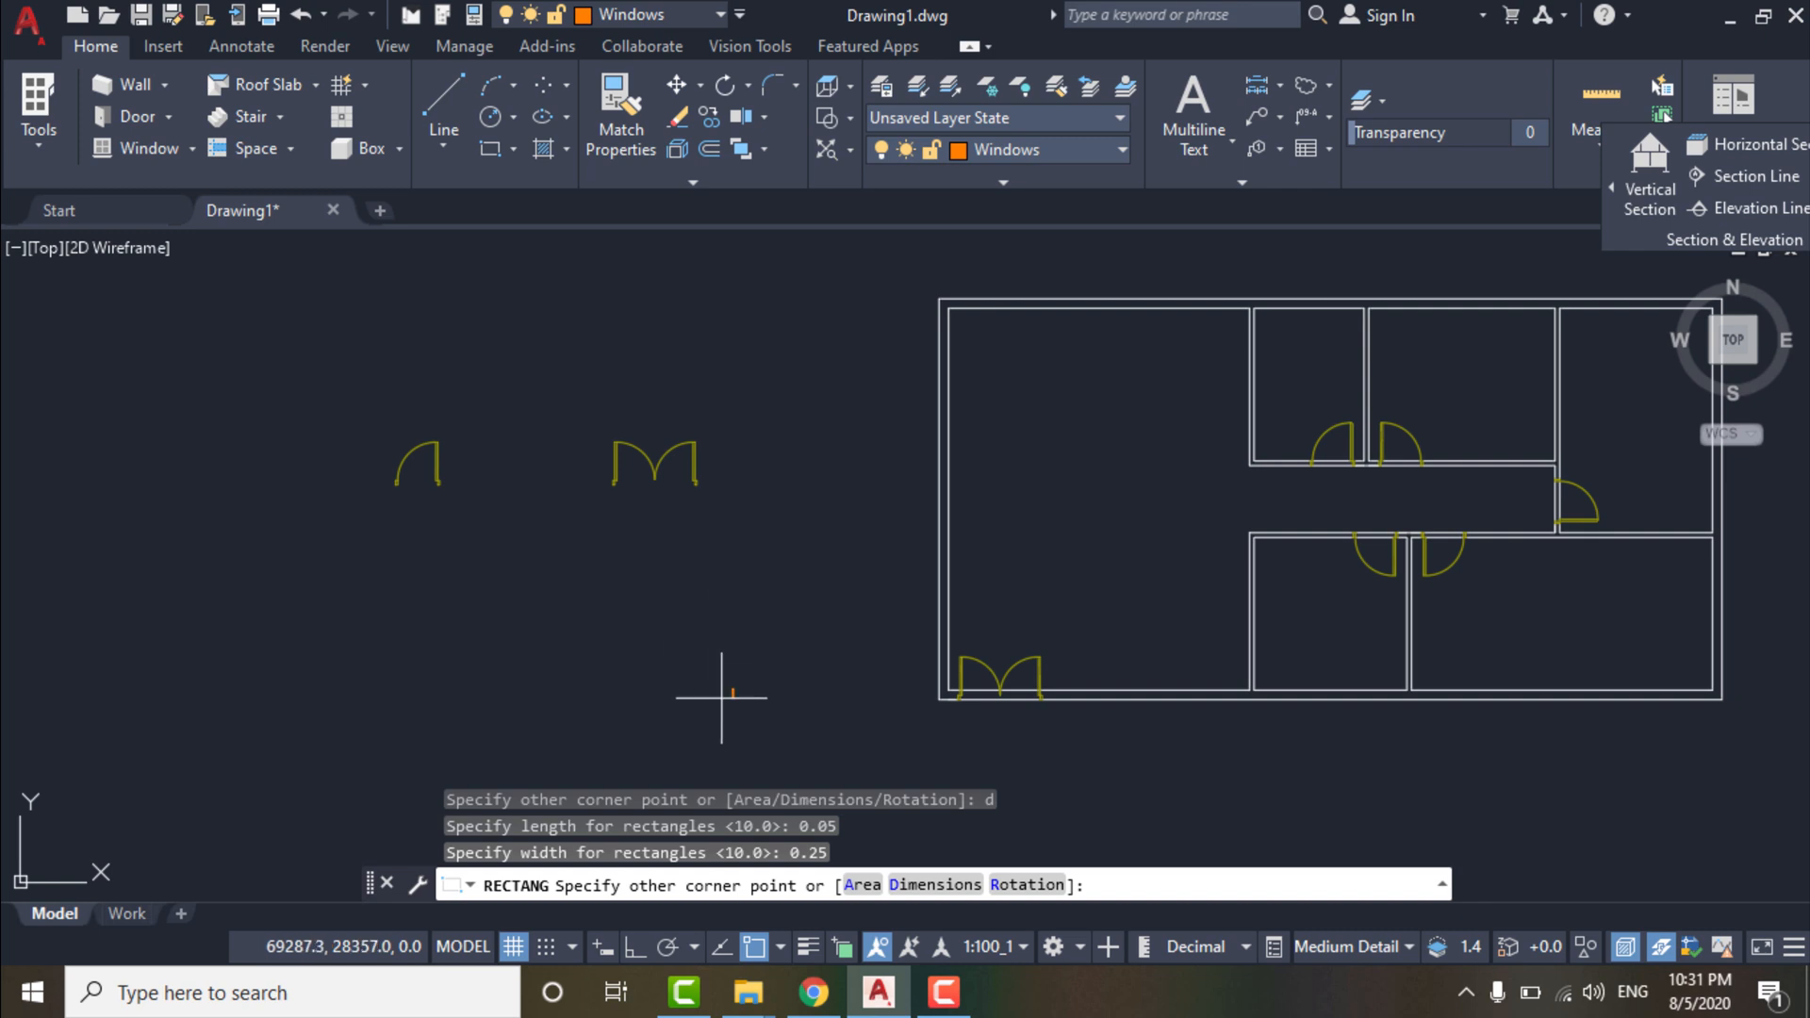
Draw a second rectangle, 0.05 by 0.125, against the first one's left side, starting at its lower-left corner.
scroll(722, 701, up, 5)
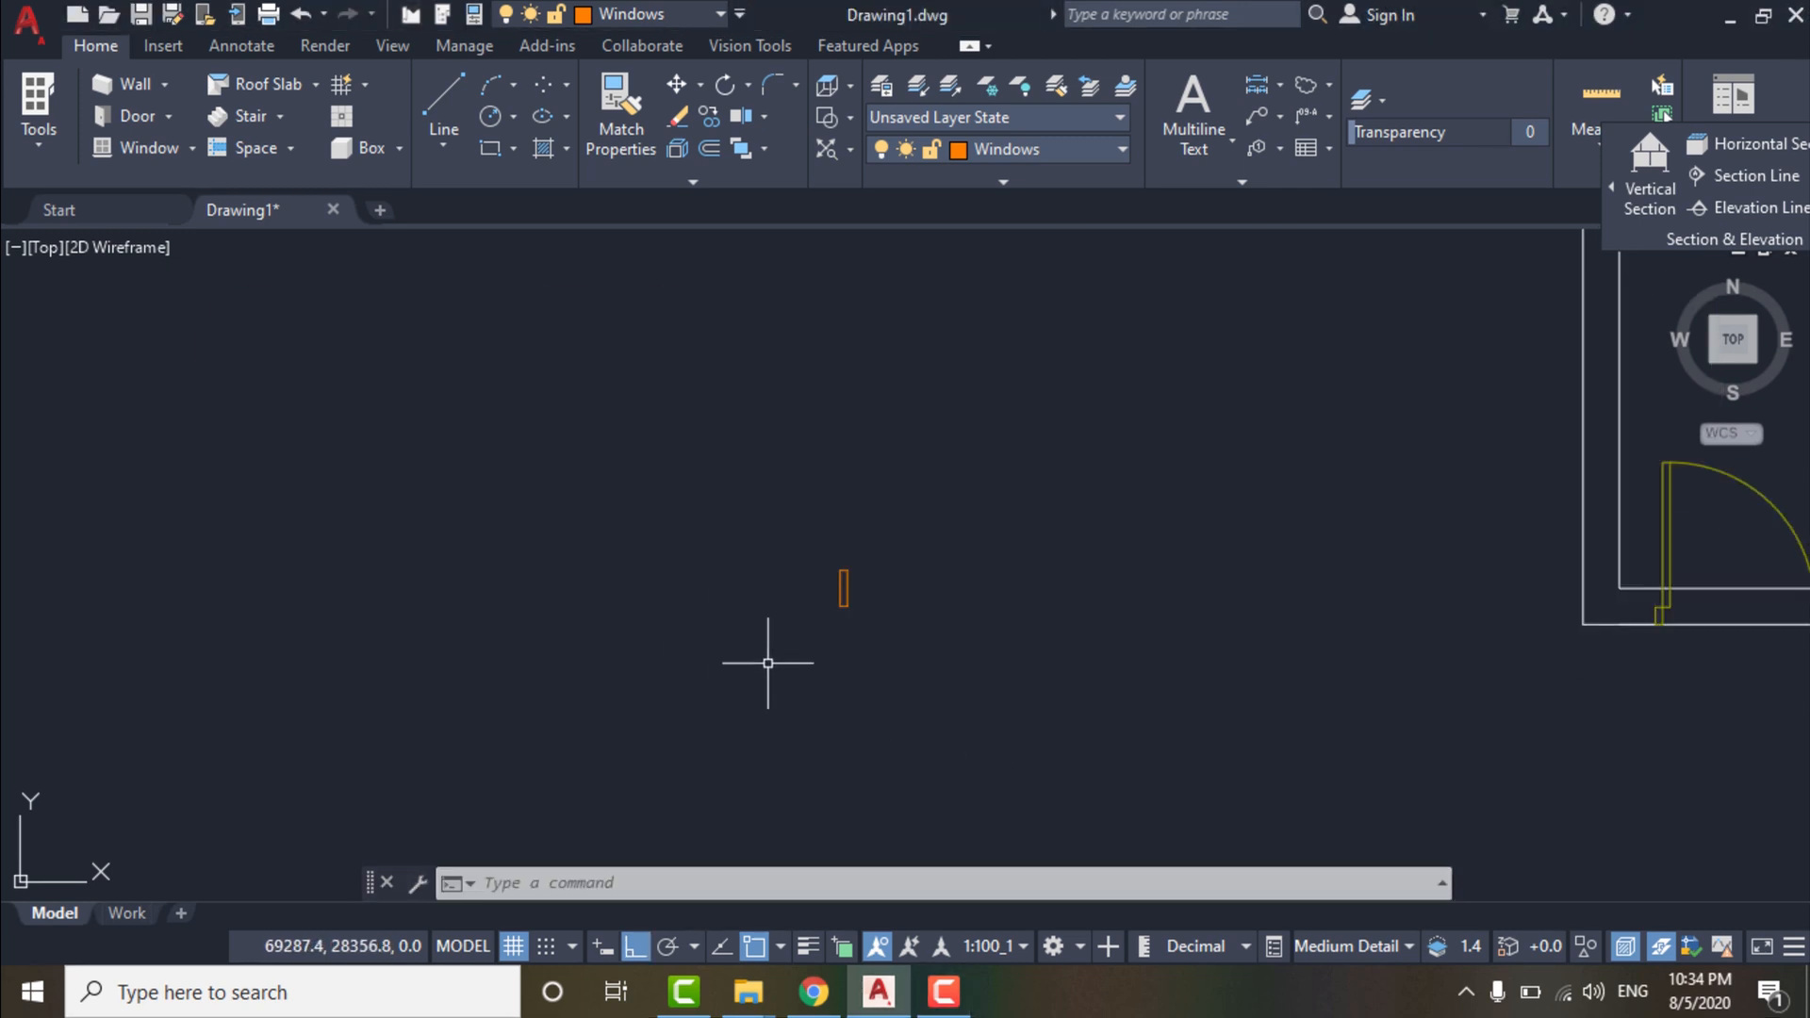
middle_drag(695, 615, 703, 614)
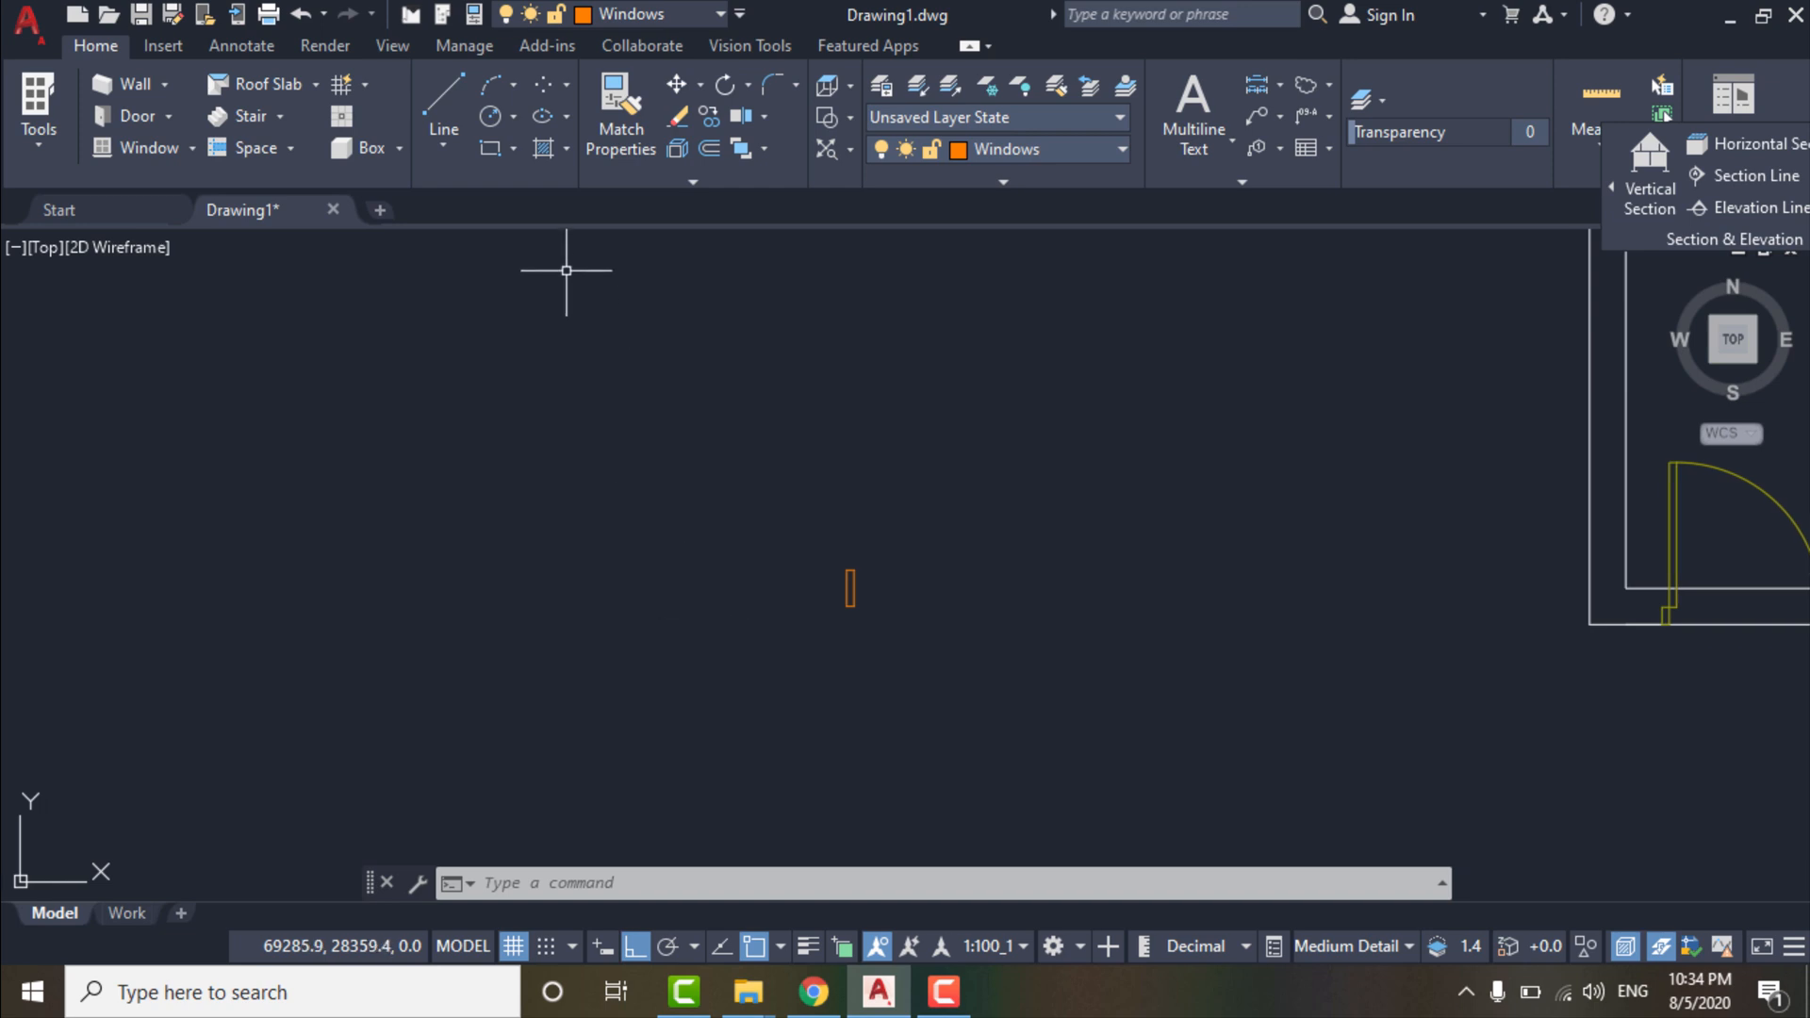
click(490, 148)
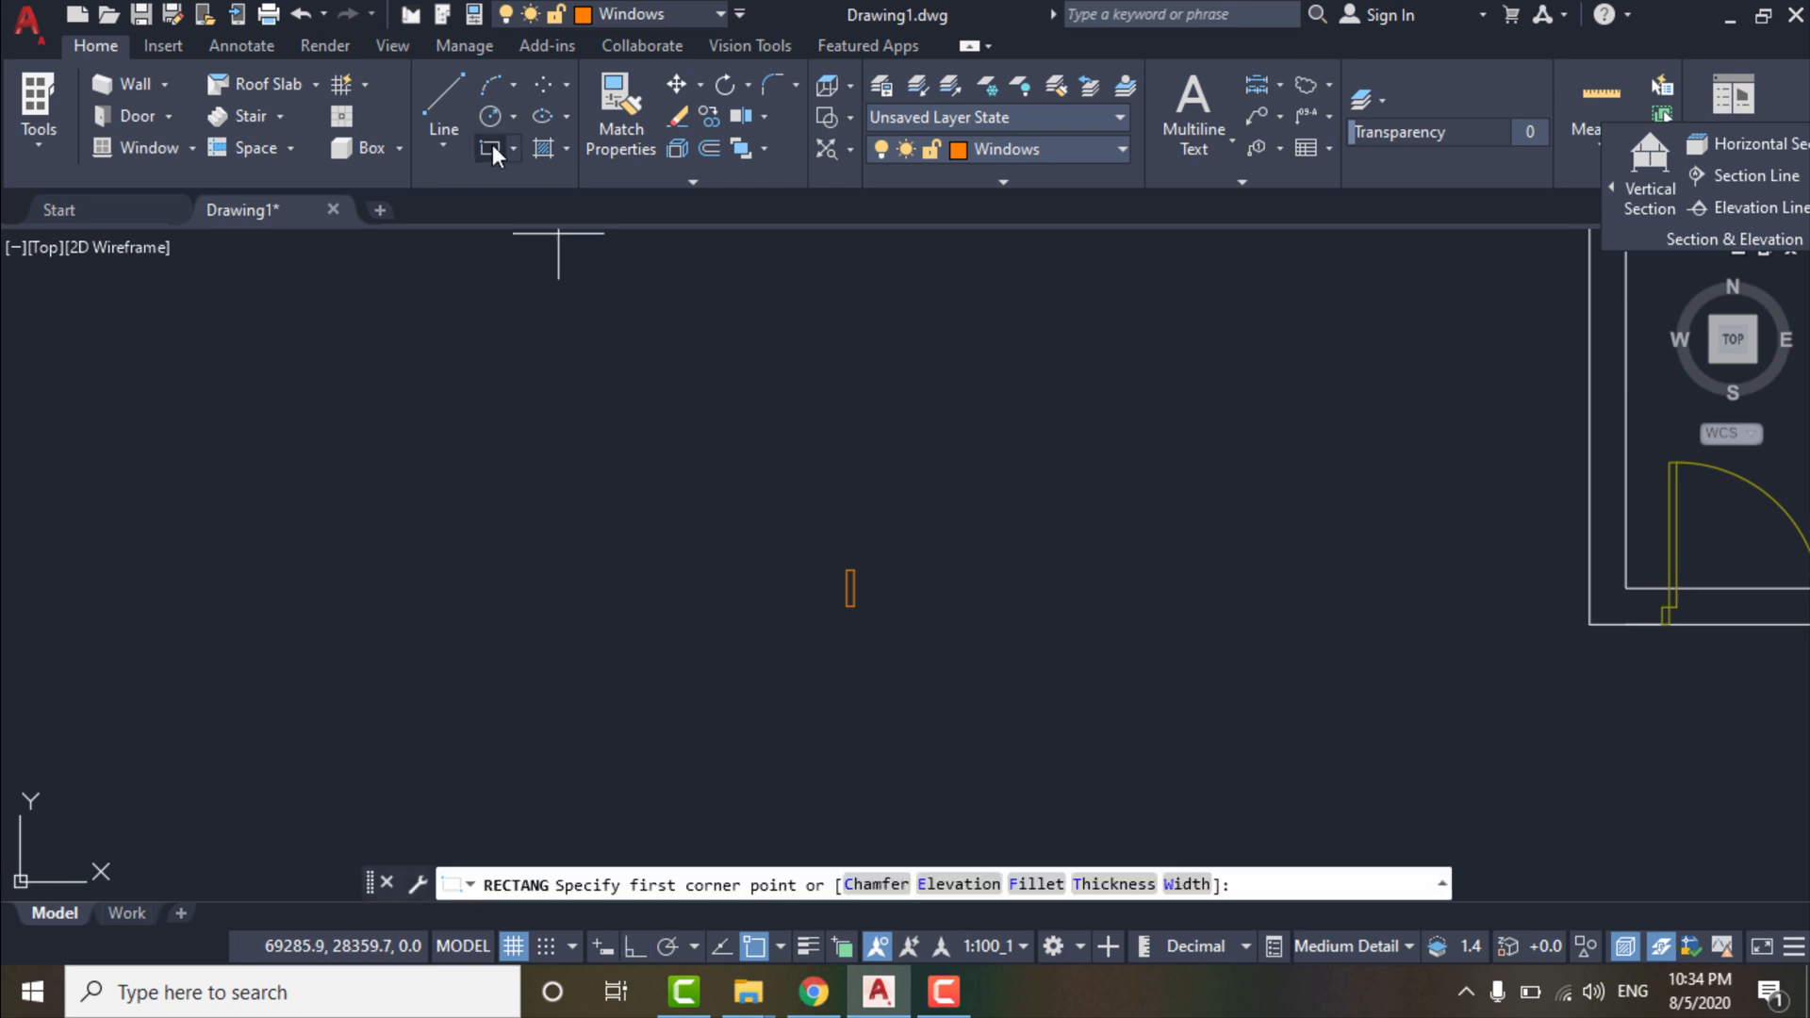
click(837, 608)
scroll(837, 610, up, 2)
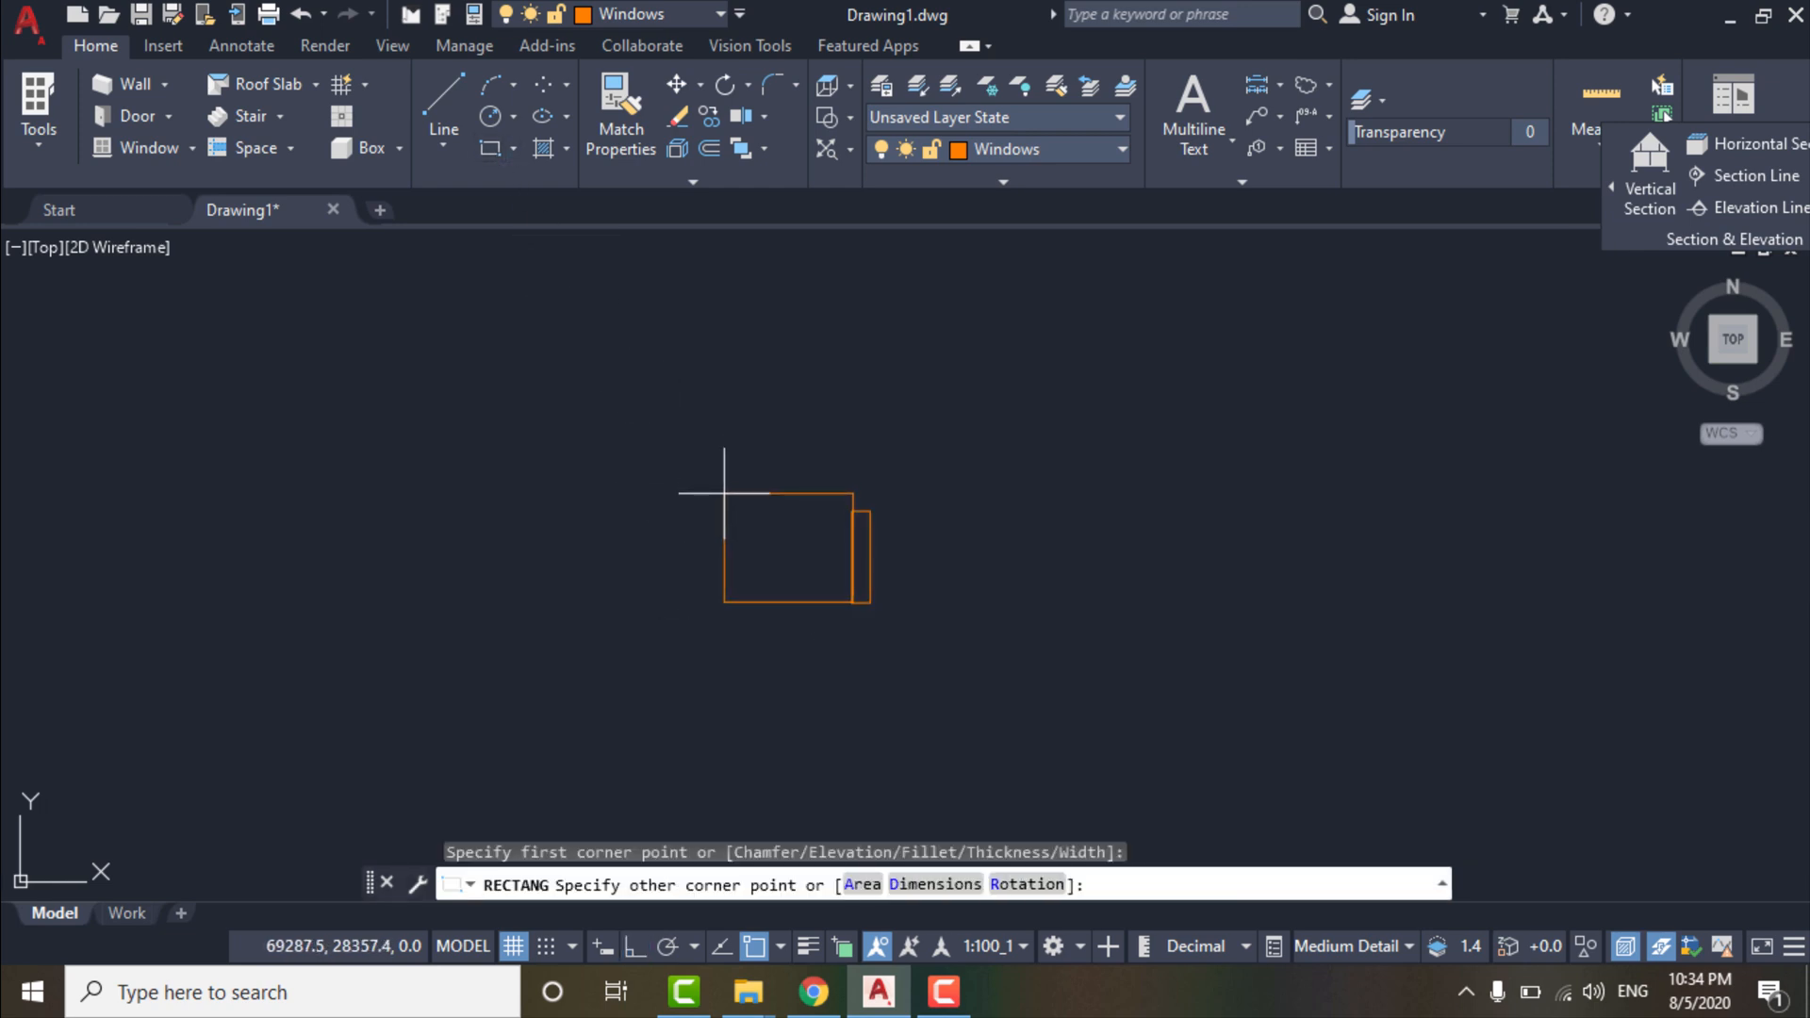
key(Return)
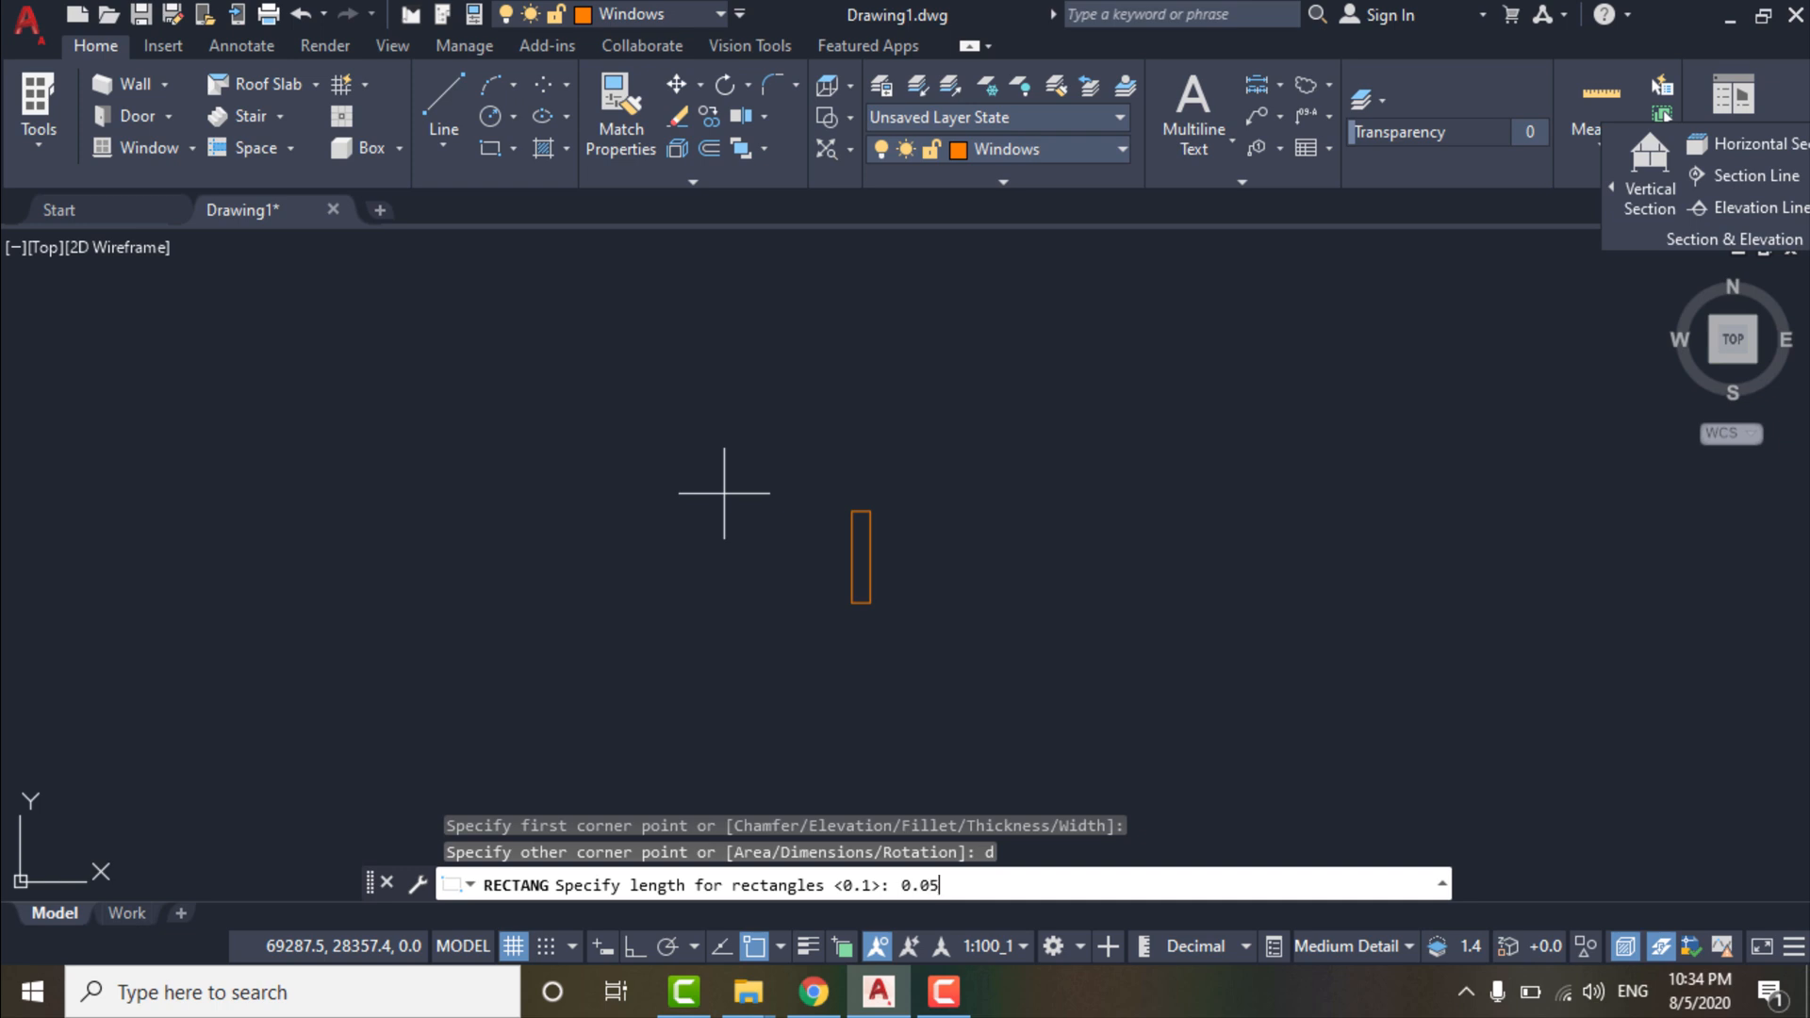
key(Return)
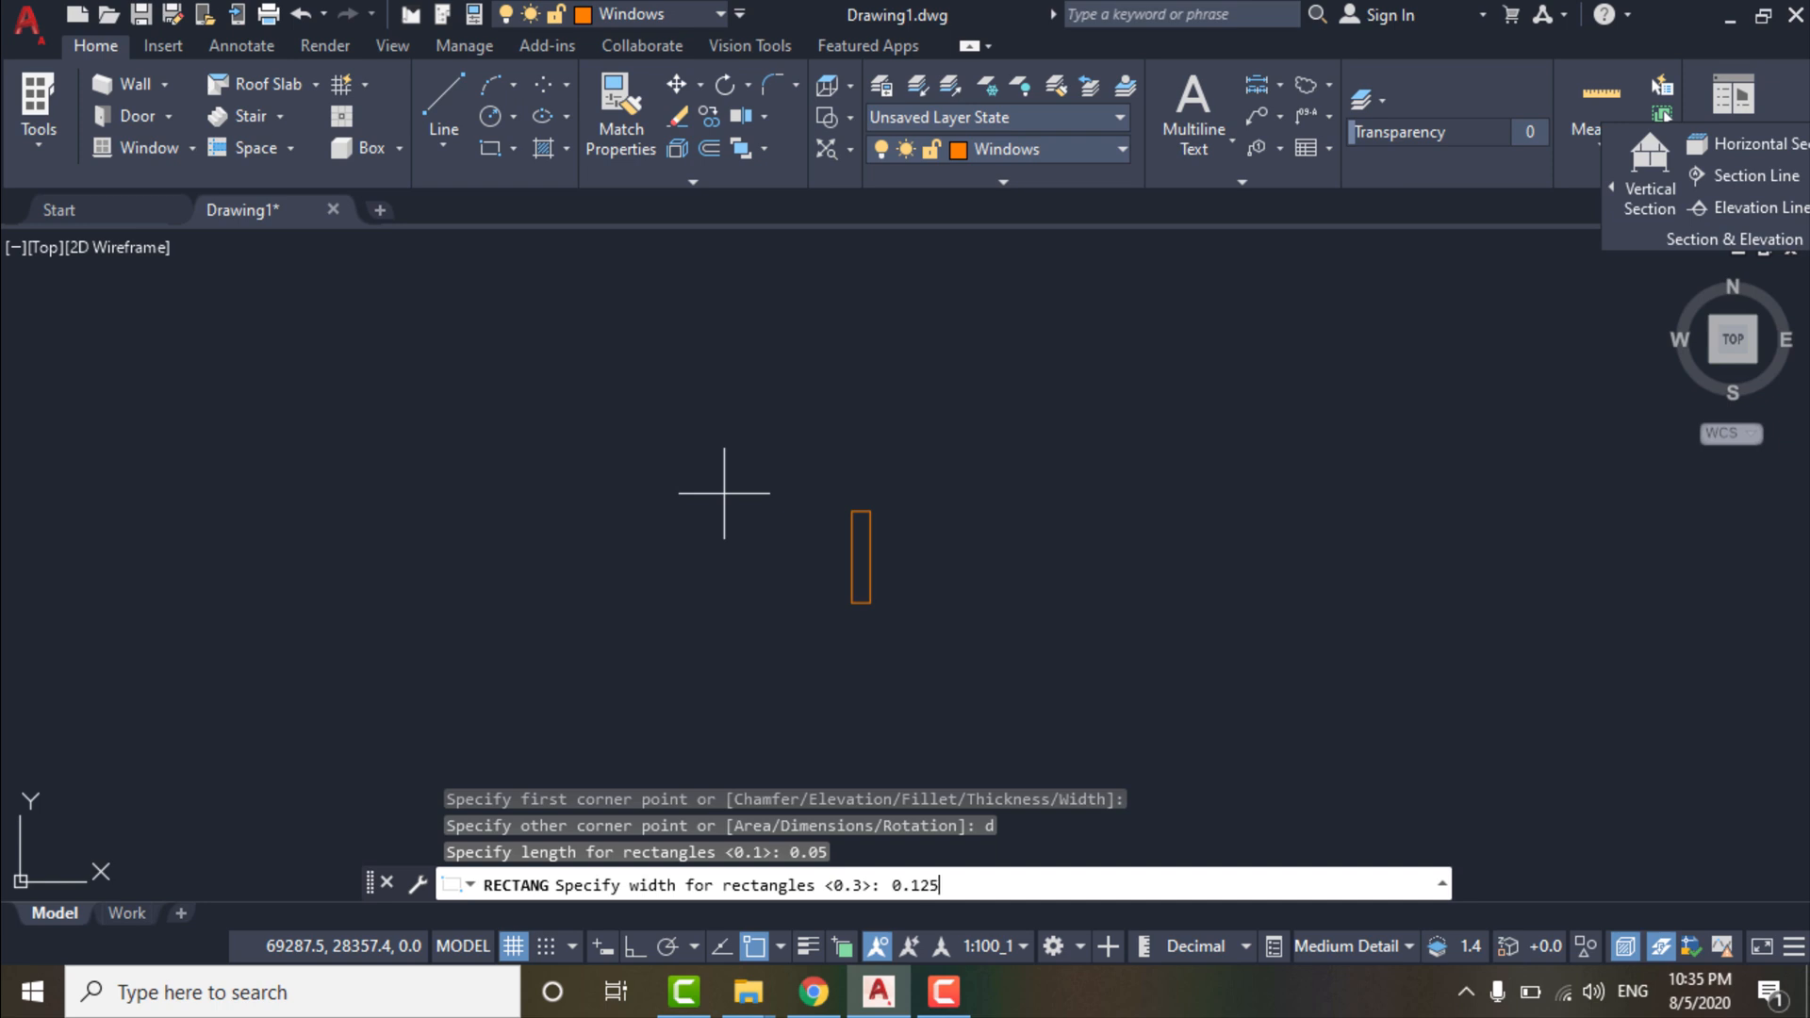
key(Return)
click(724, 492)
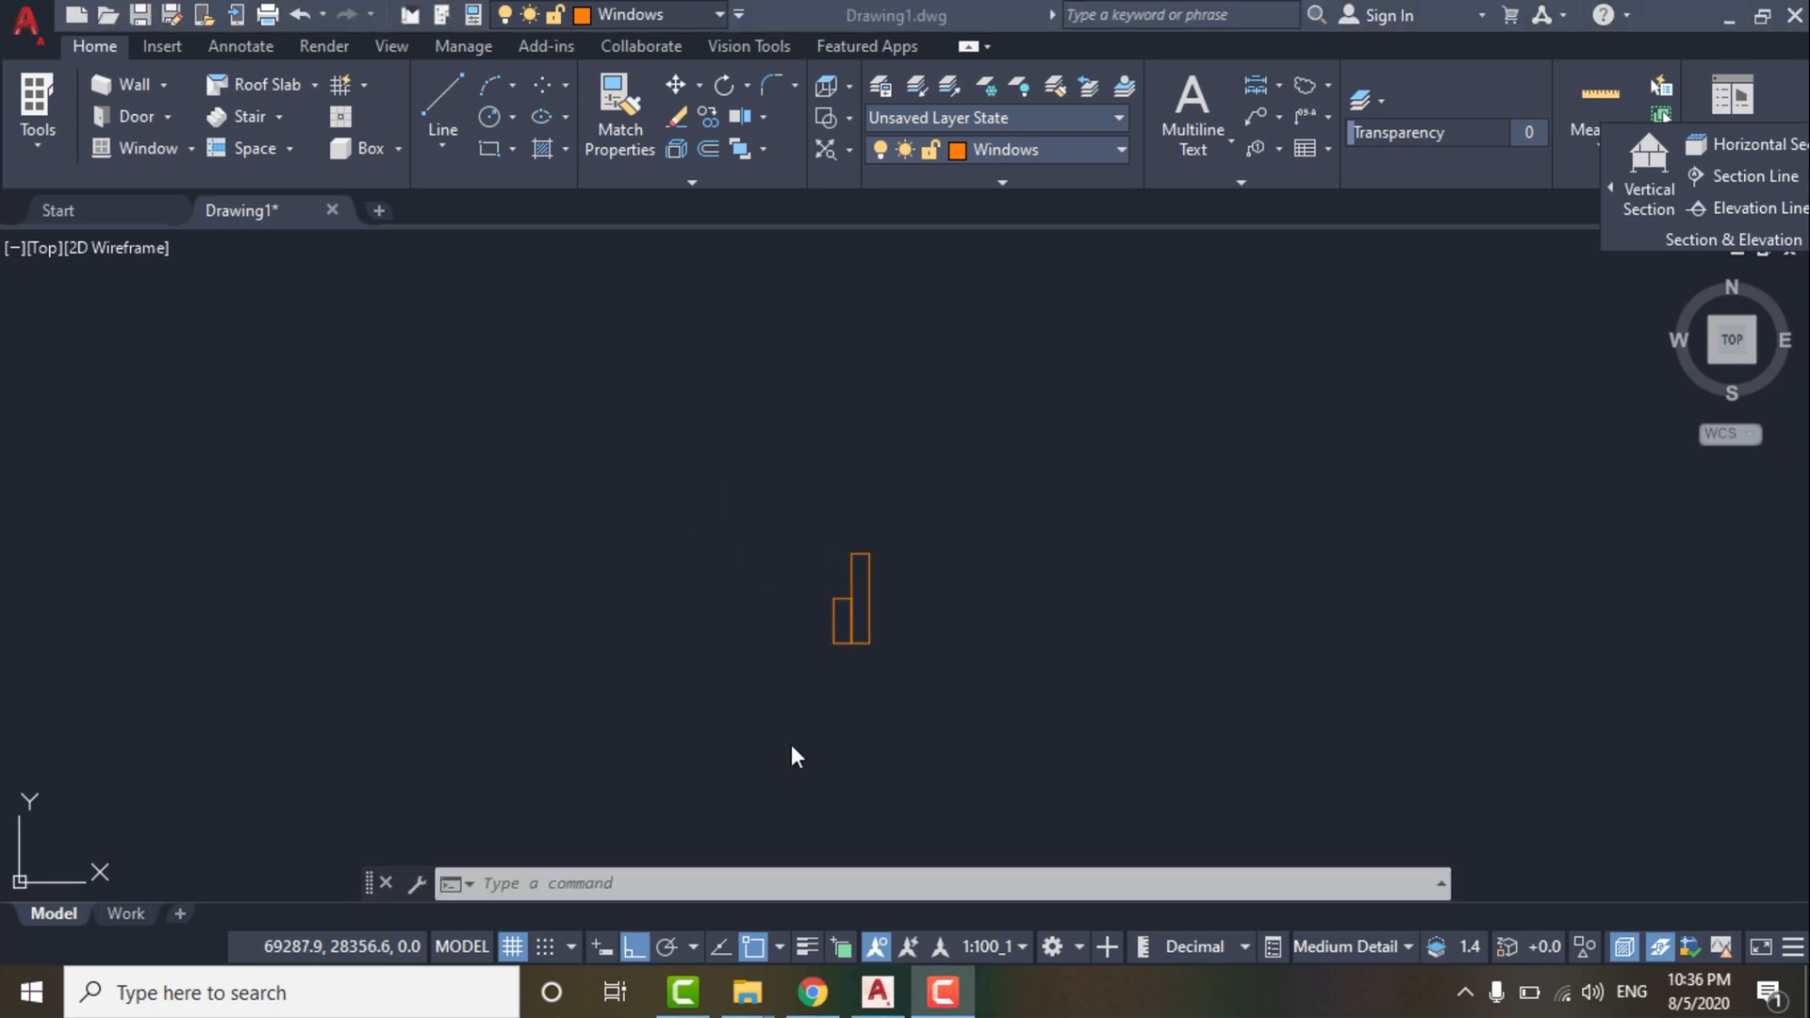
Draw a horizontal line 1.5 long to the left from the lower-left corner of the small rectangle.
click(778, 698)
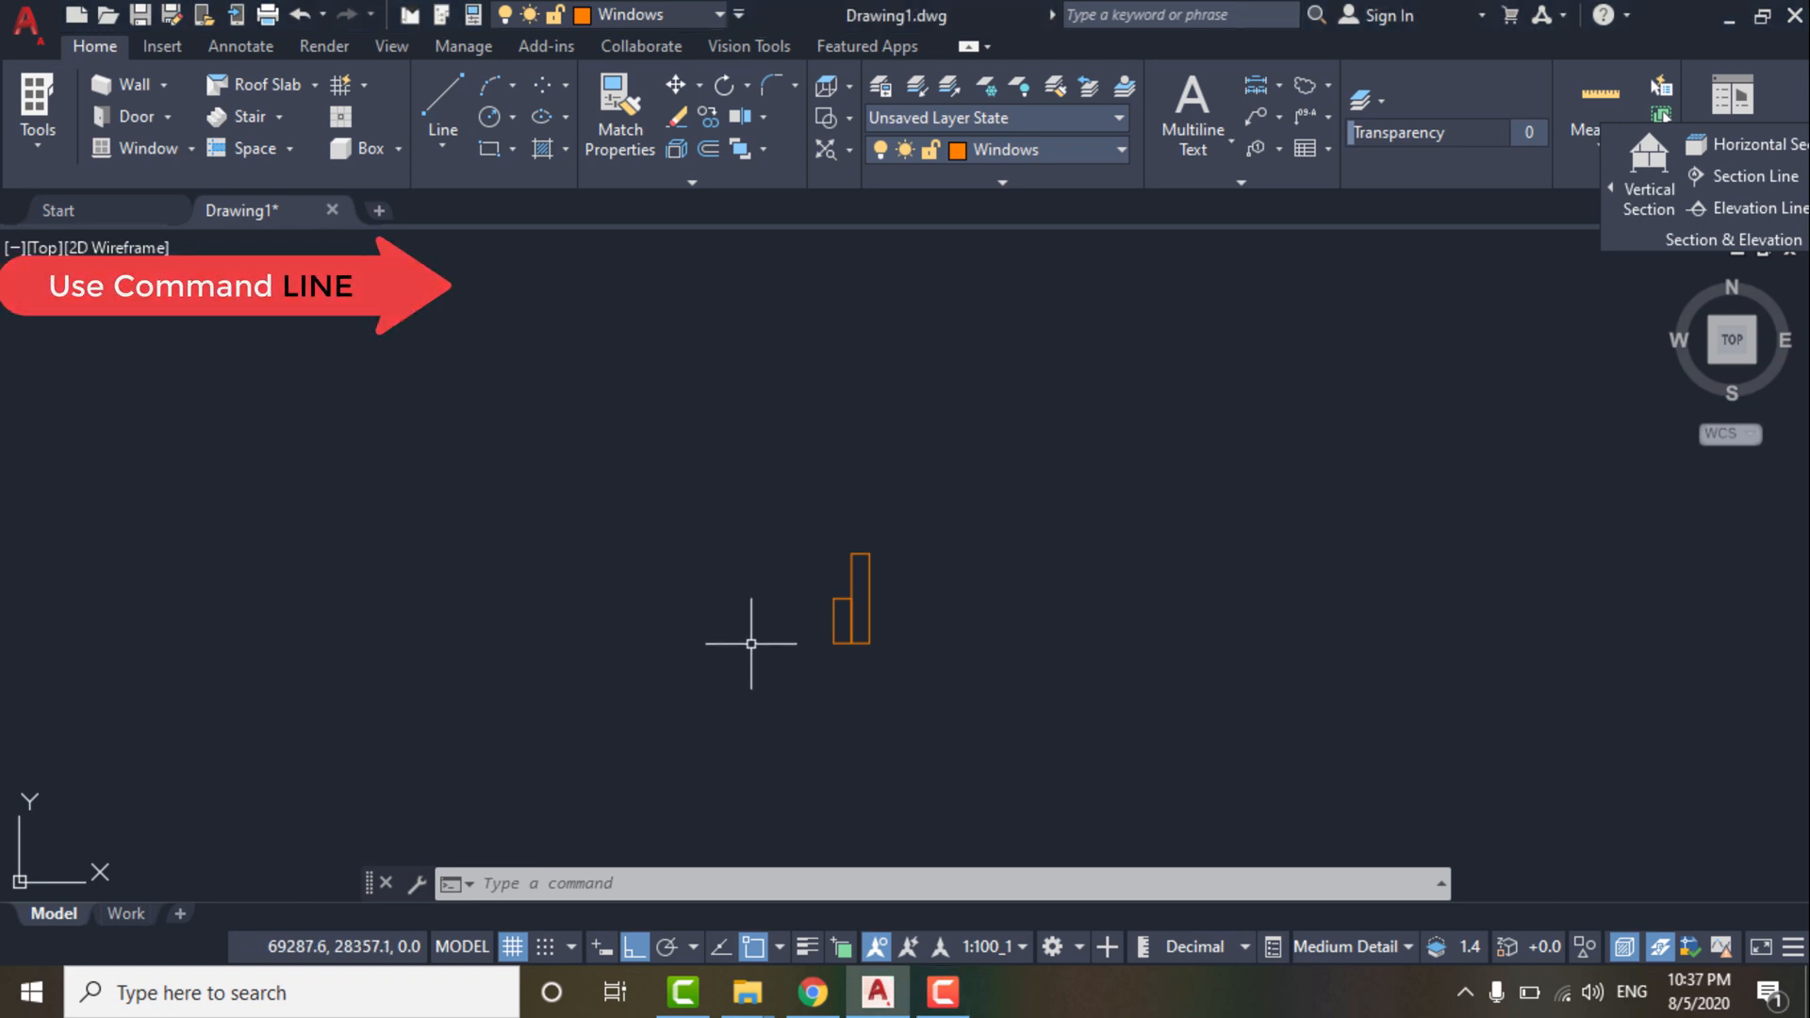
text(L)
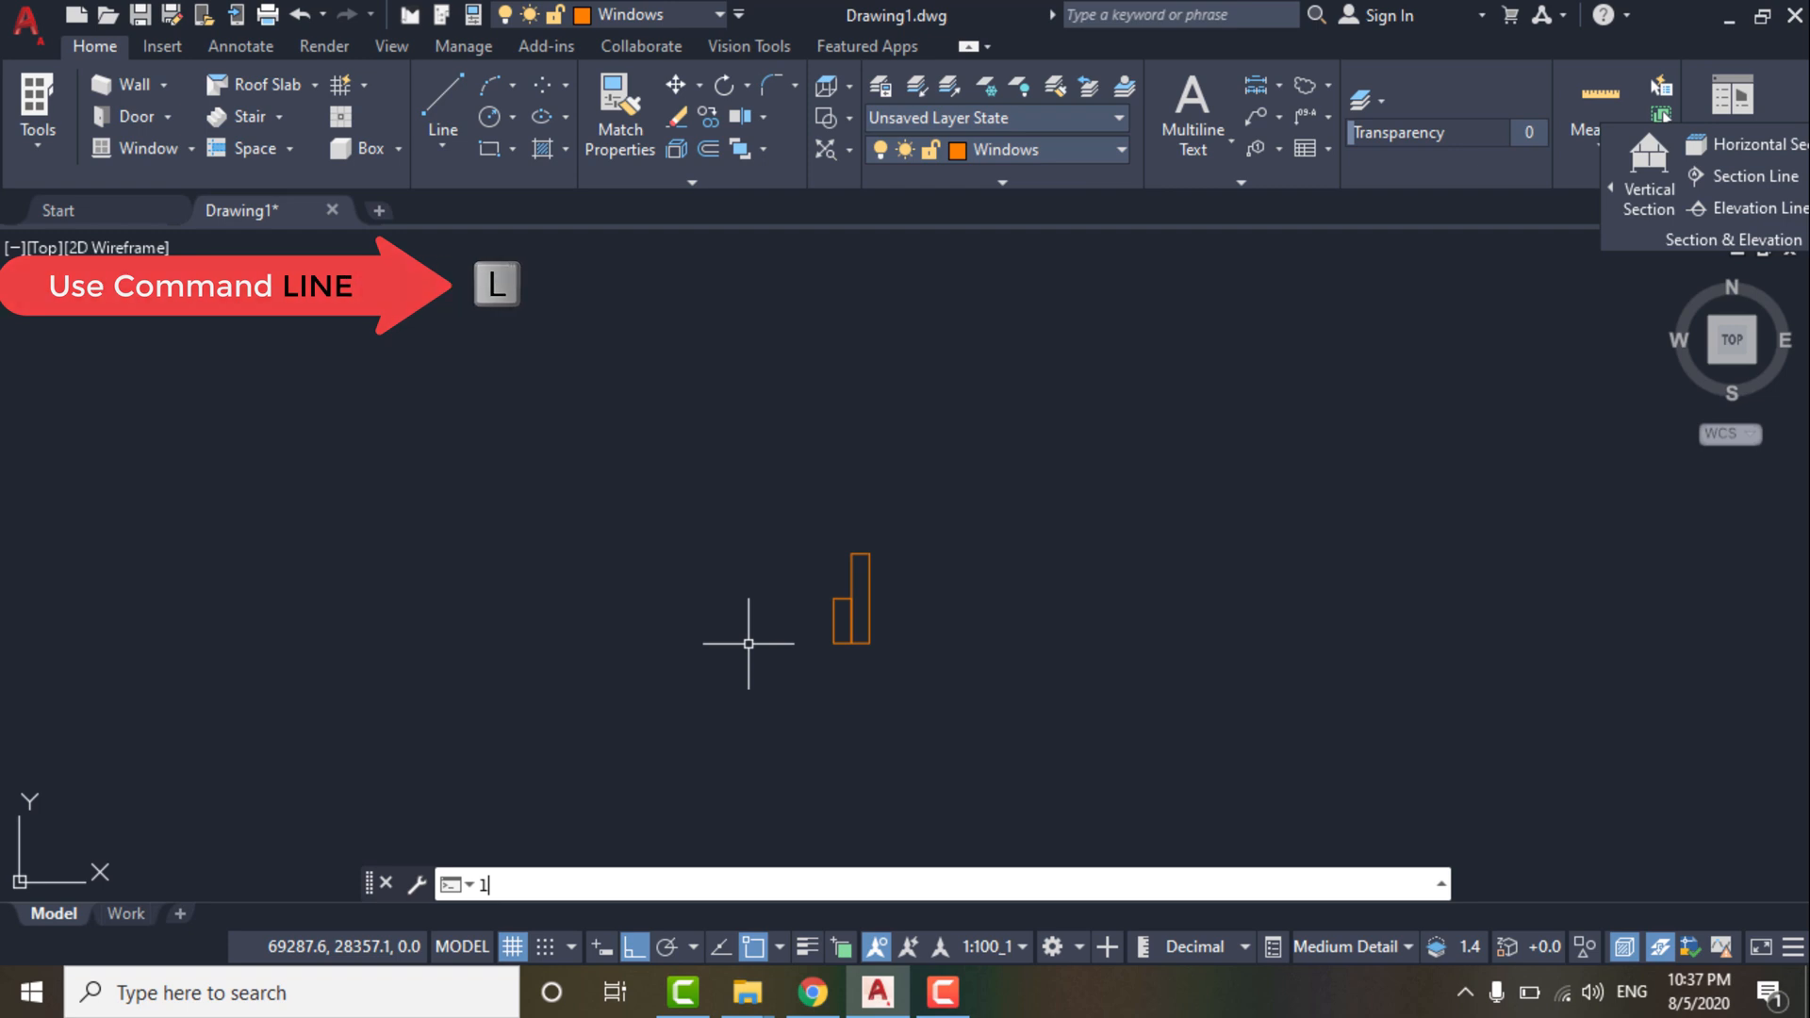
key(Return)
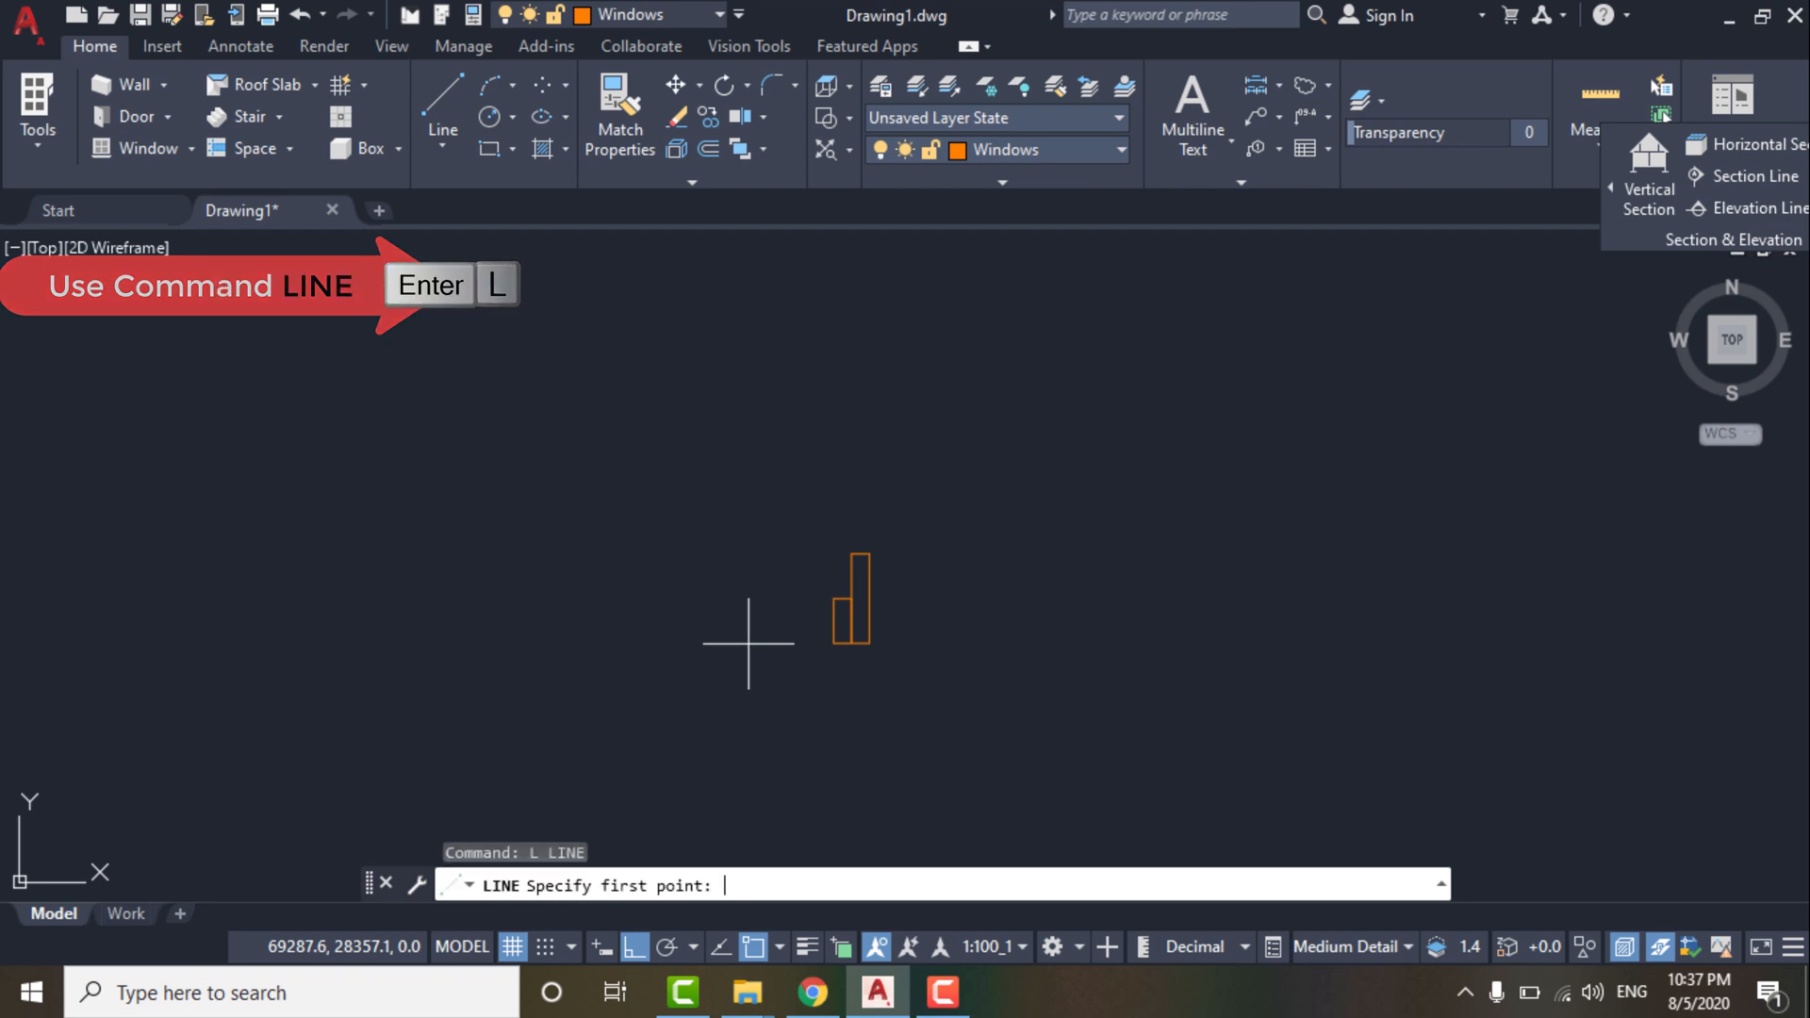
click(834, 642)
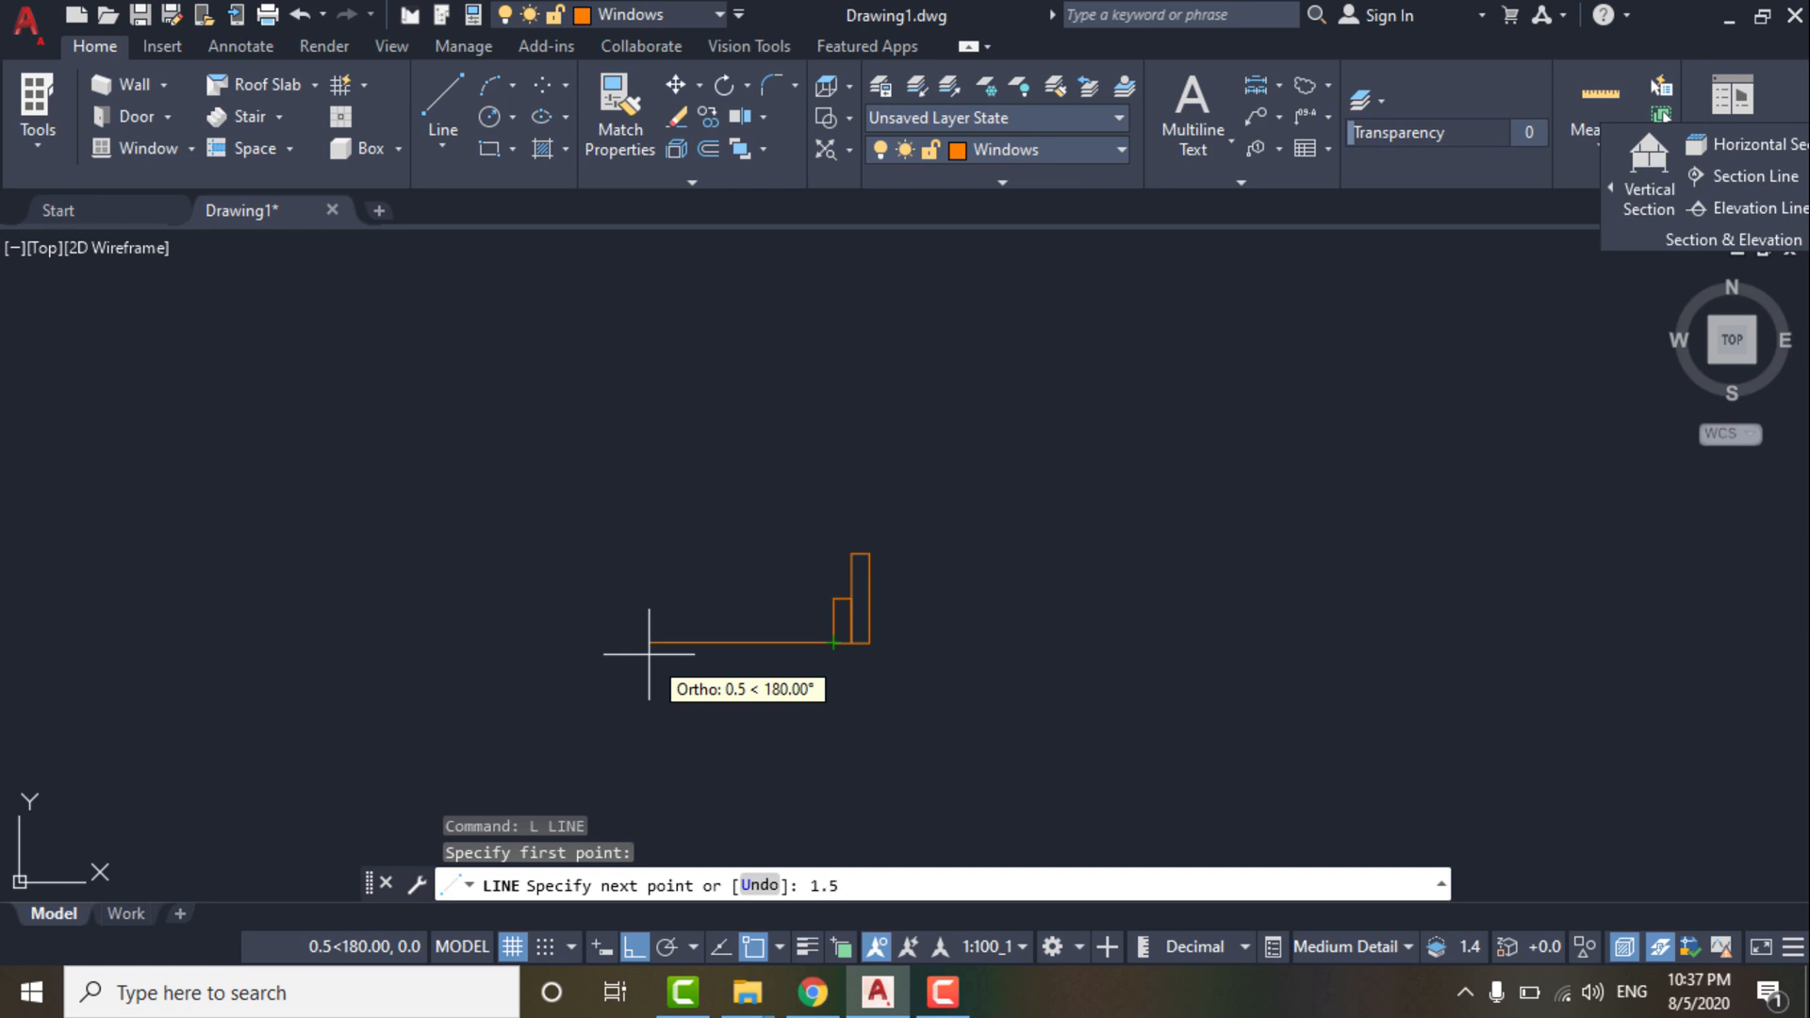
key(Return)
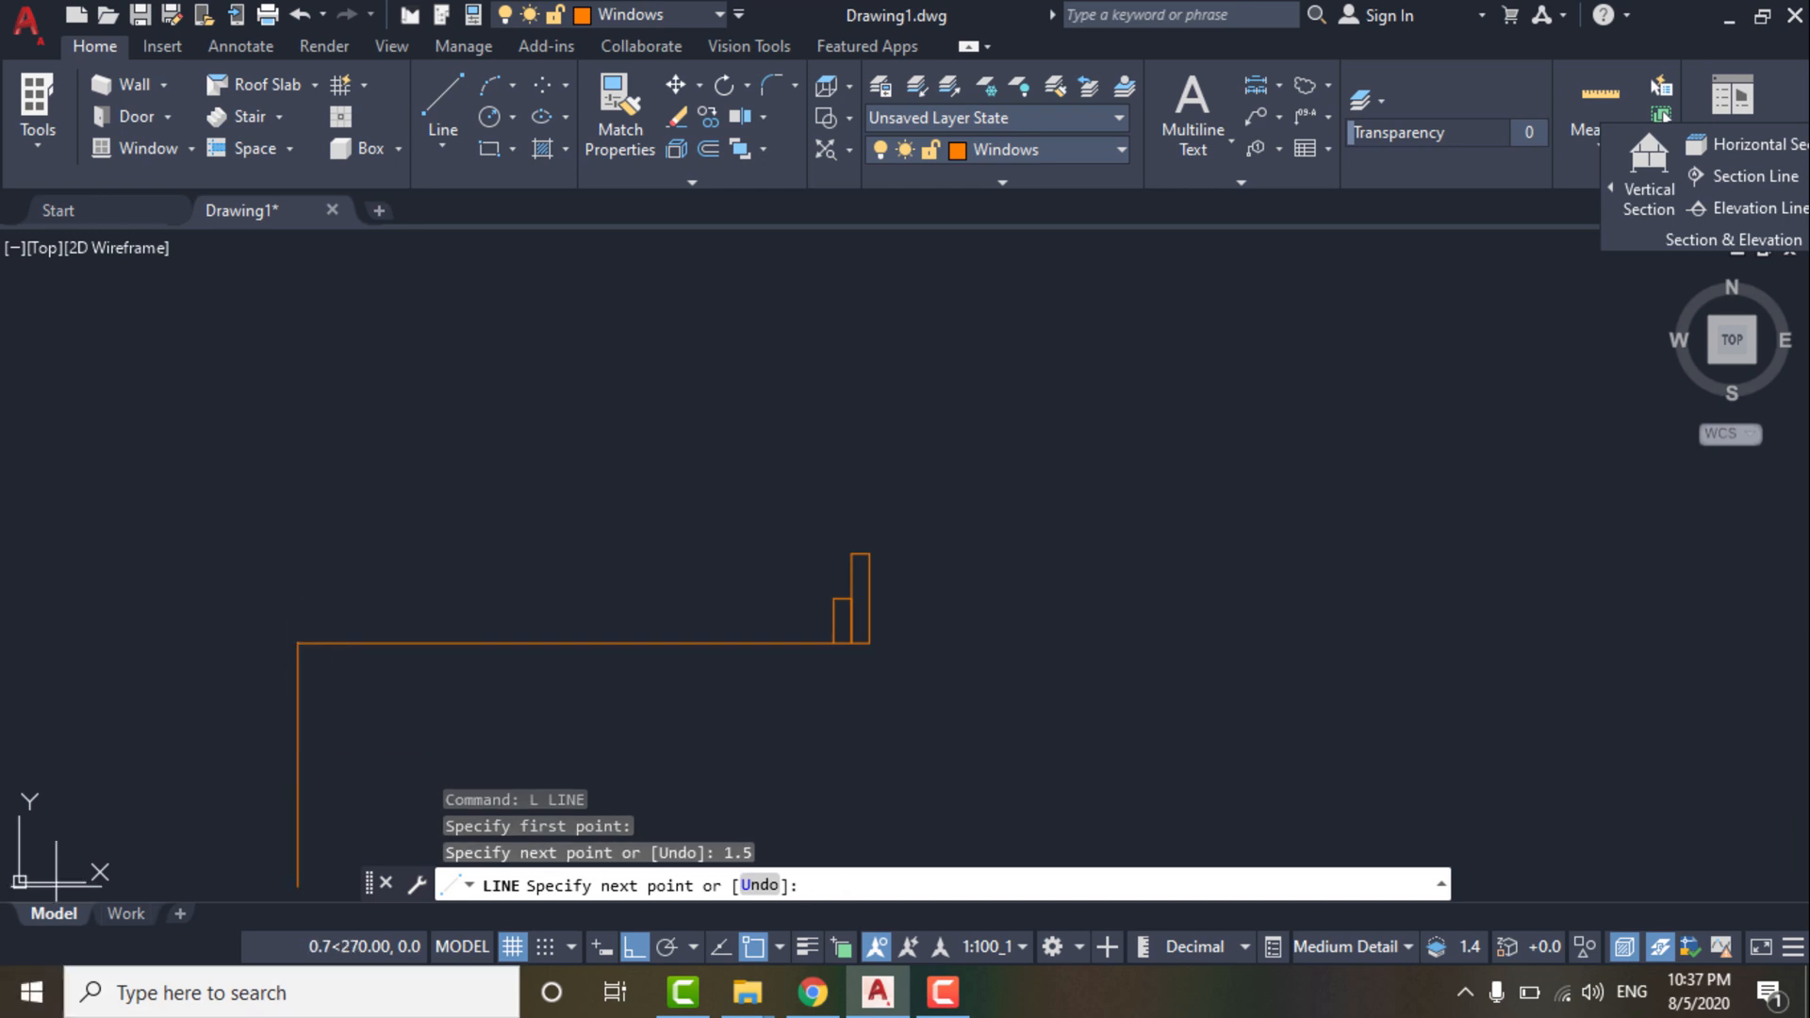
key(Return)
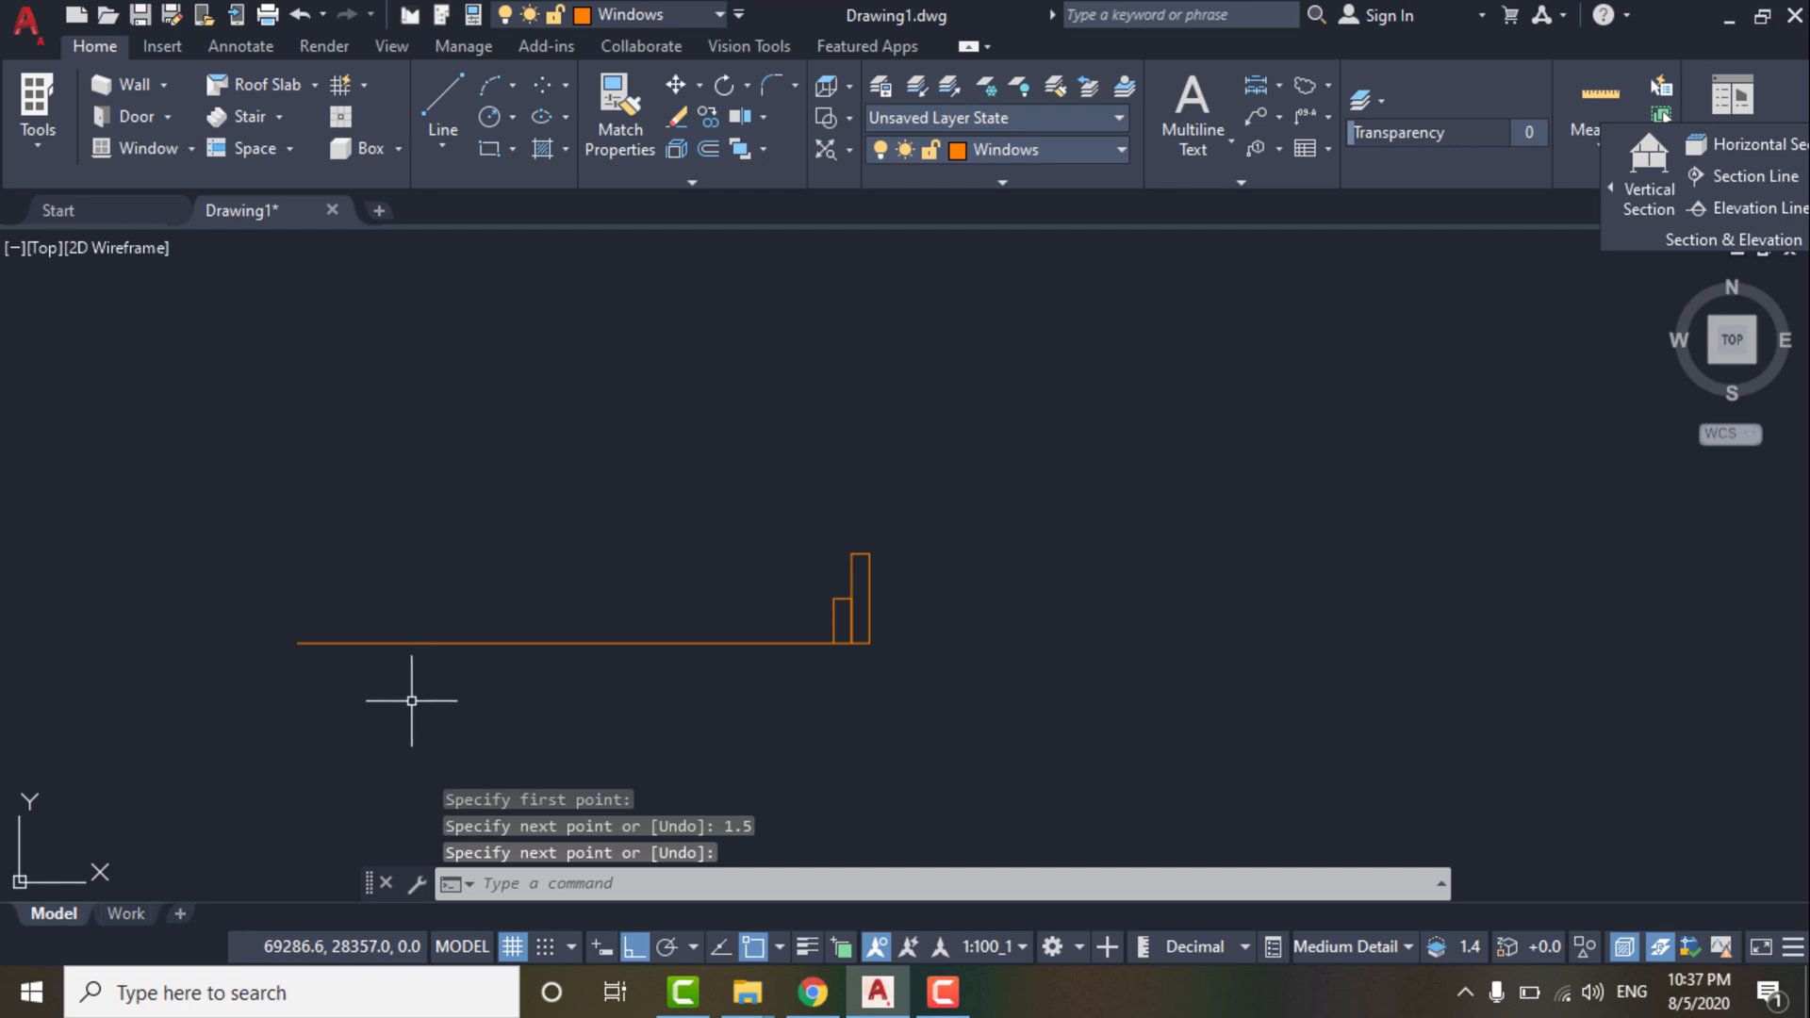
Mirror both rectangles about a vertical line through the midpoint of the horizontal line, keeping the source objects.
mouse_move(411, 701)
middle_down()
mouse_move(550, 707)
mouse_move(537, 698)
middle_up()
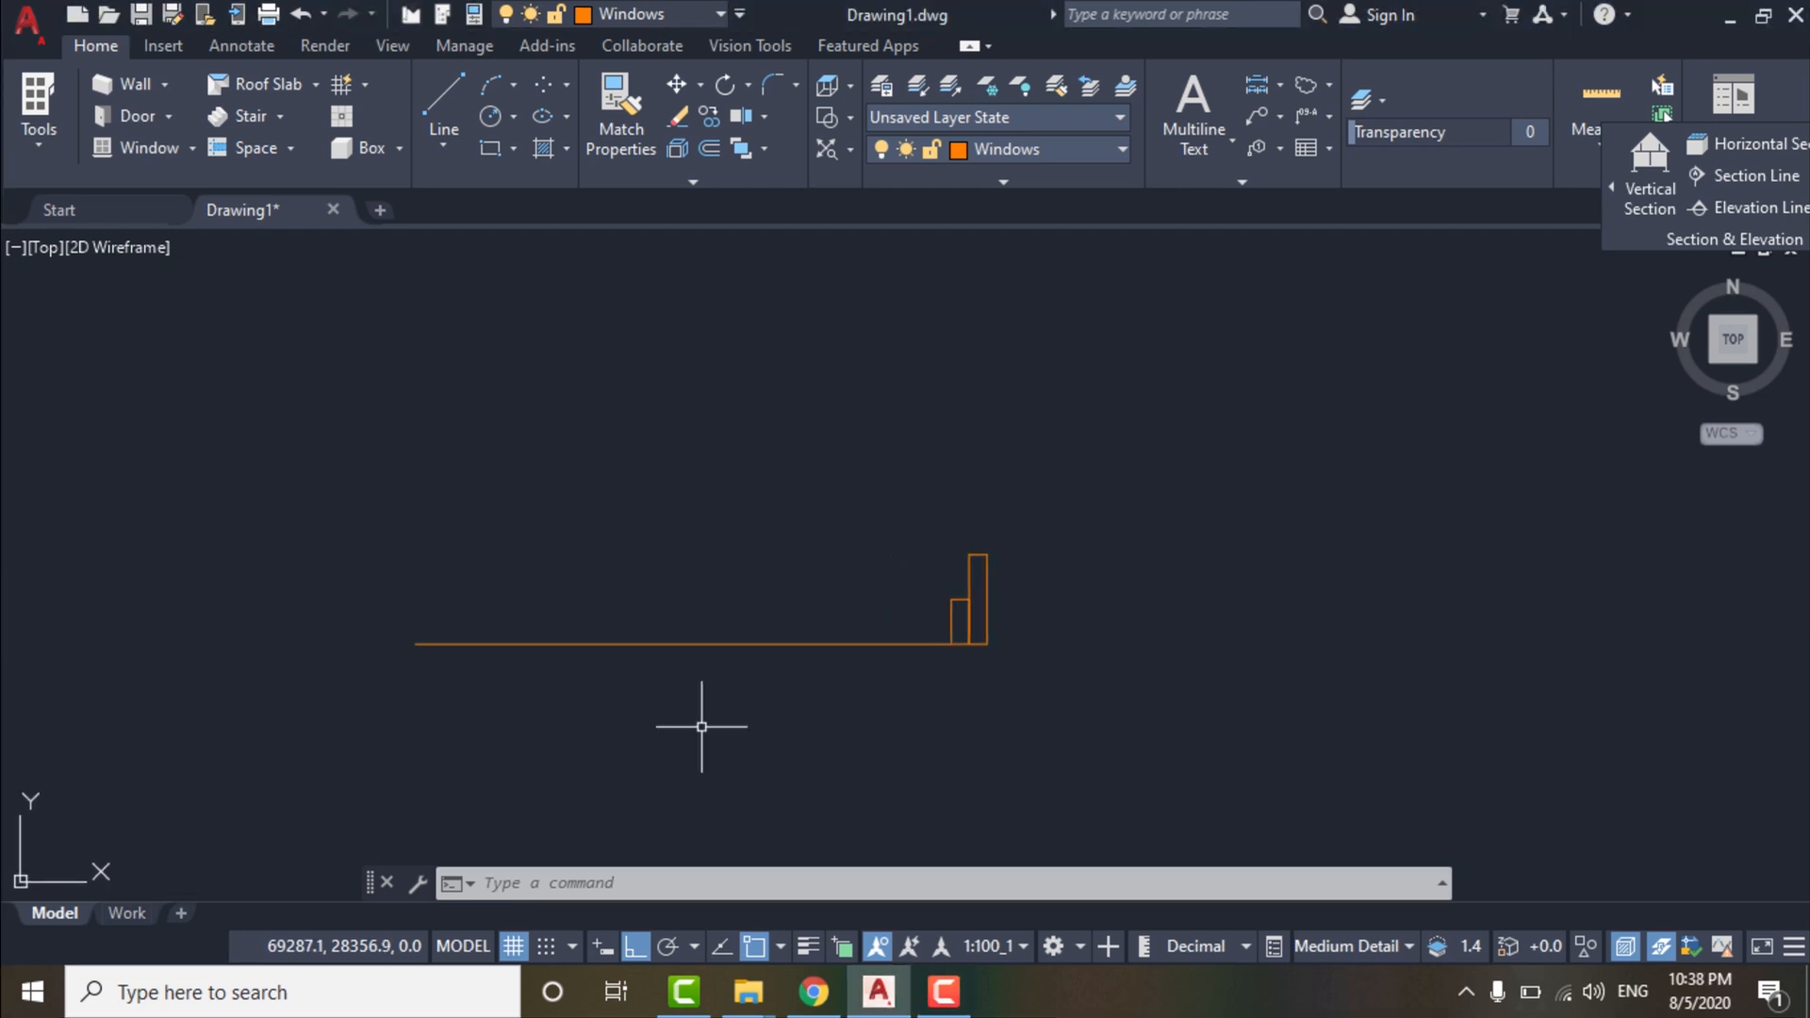
mouse_move(635, 723)
middle_down()
mouse_move(788, 695)
mouse_move(762, 683)
mouse_move(811, 641)
middle_up()
click(1083, 421)
click(1245, 598)
text(m)
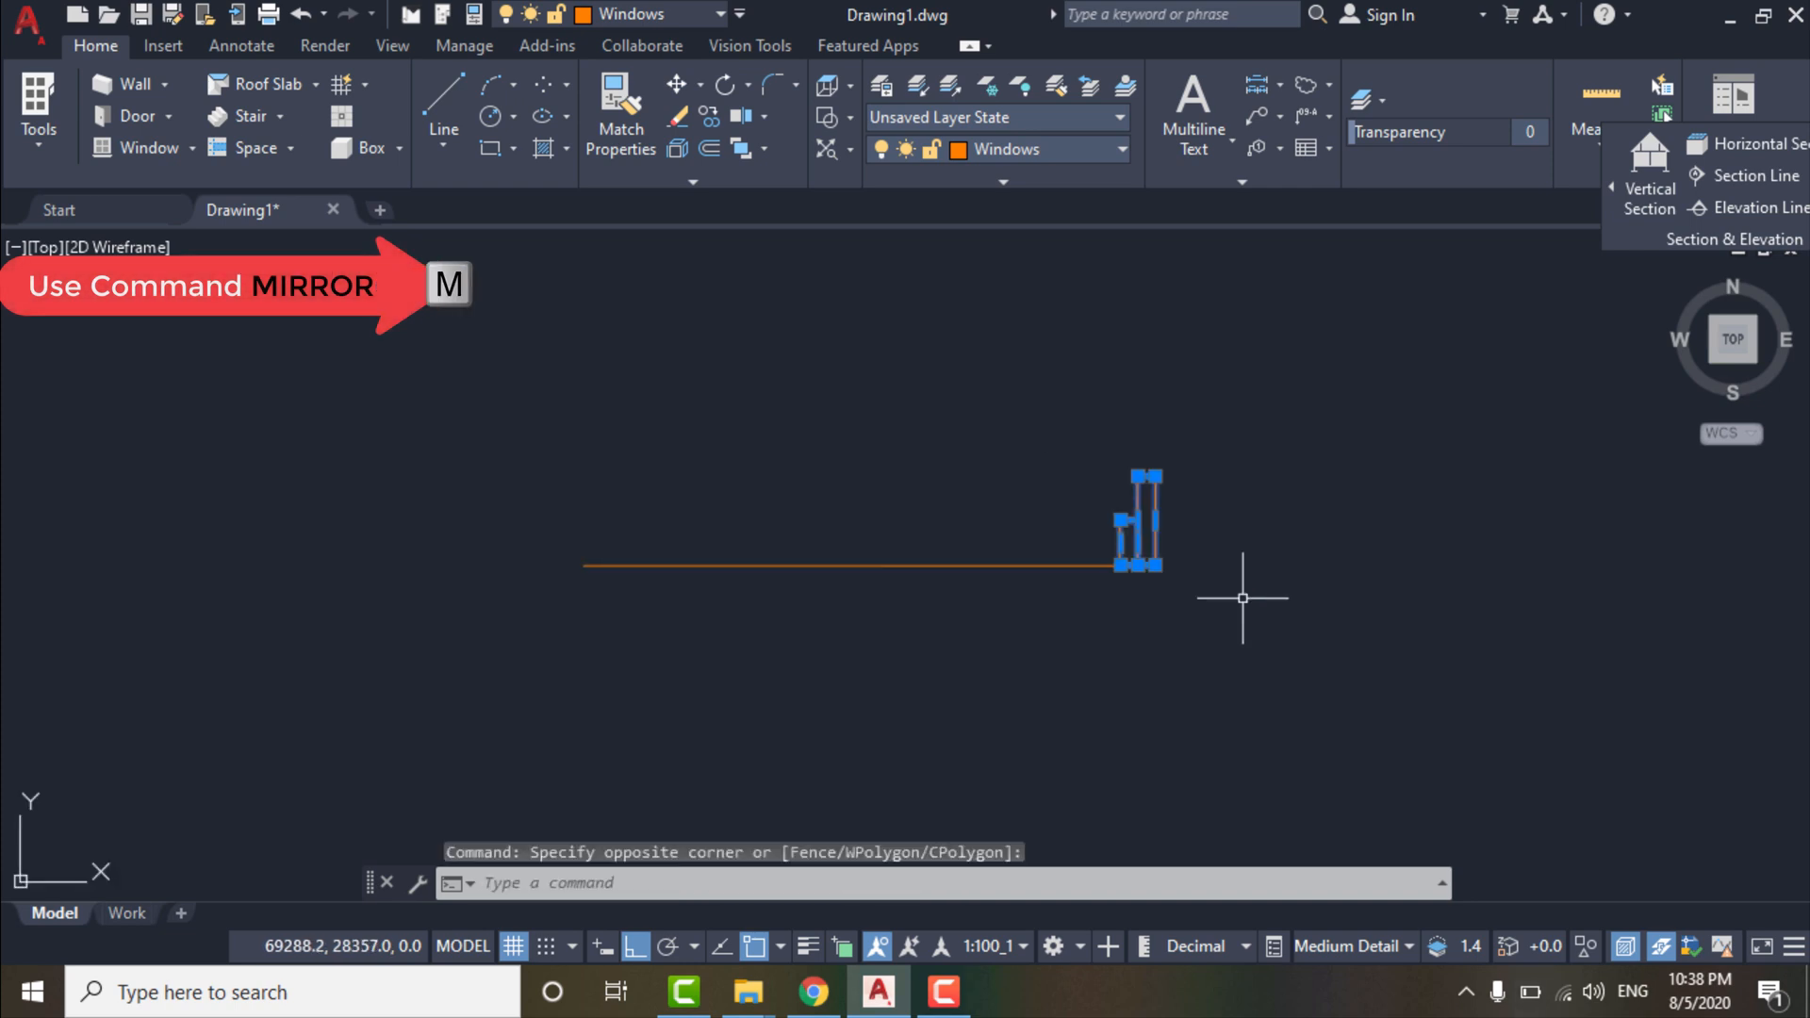
text(i)
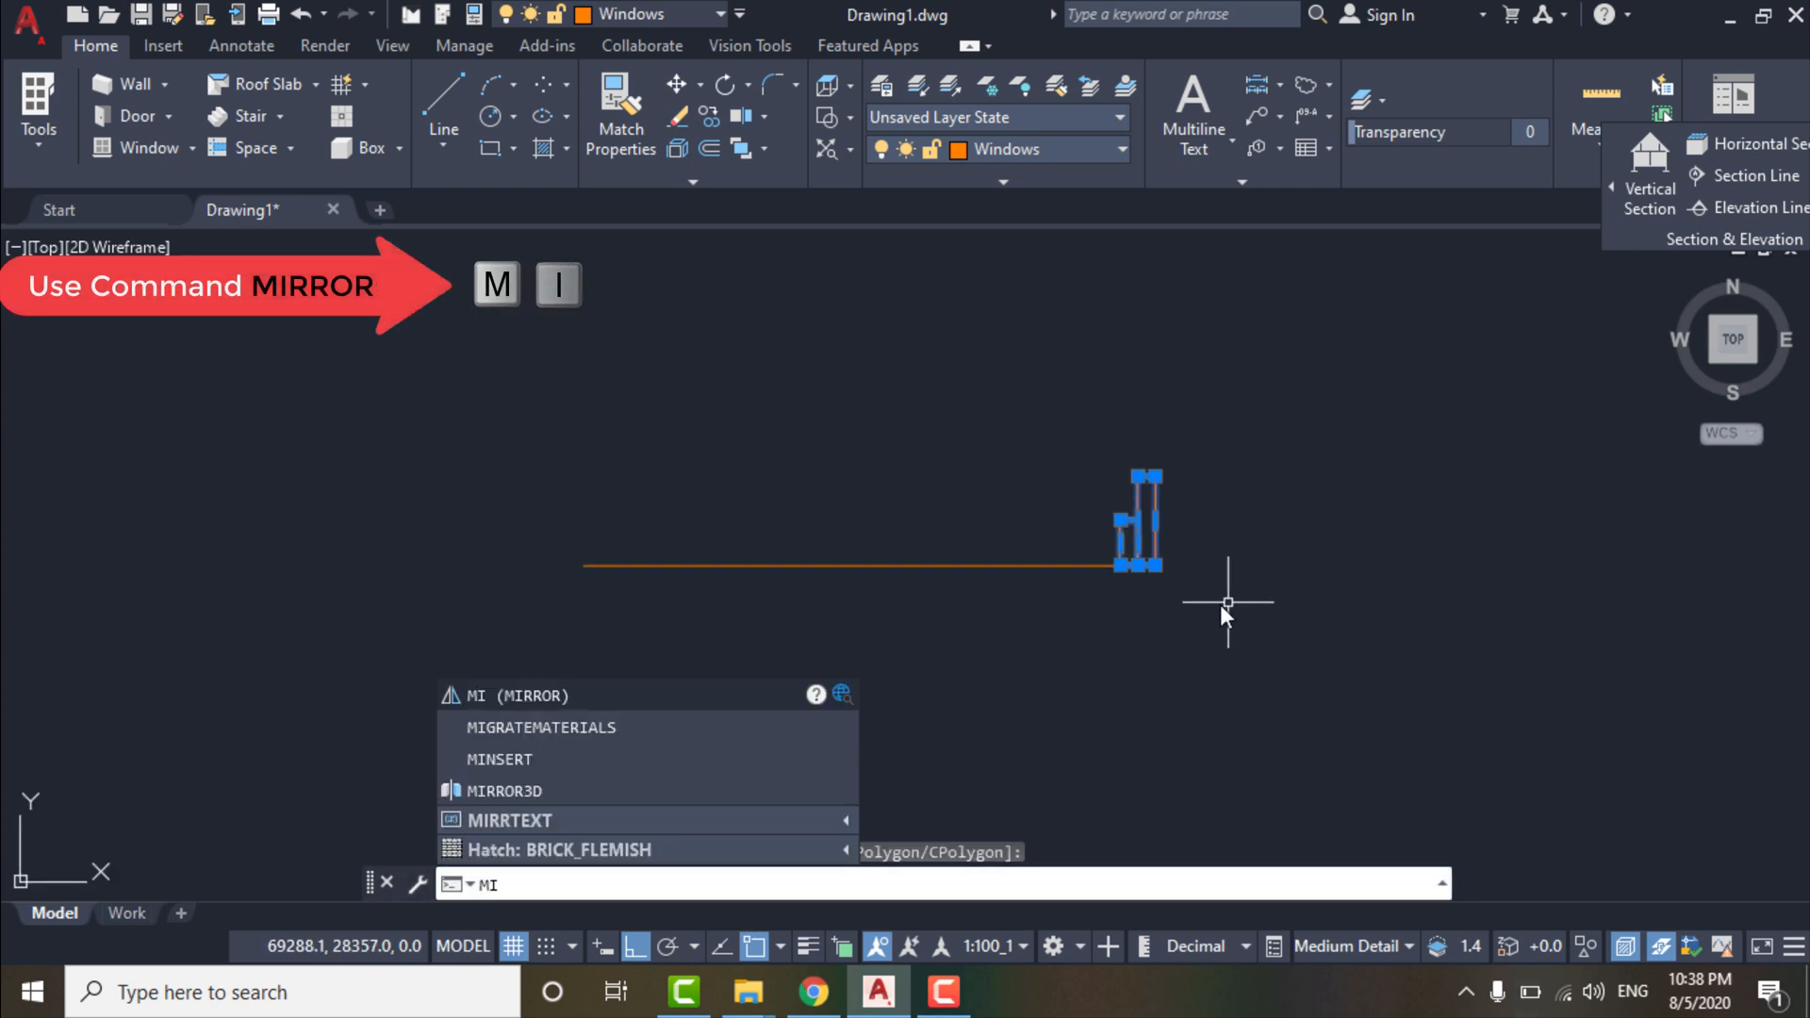
key(Return)
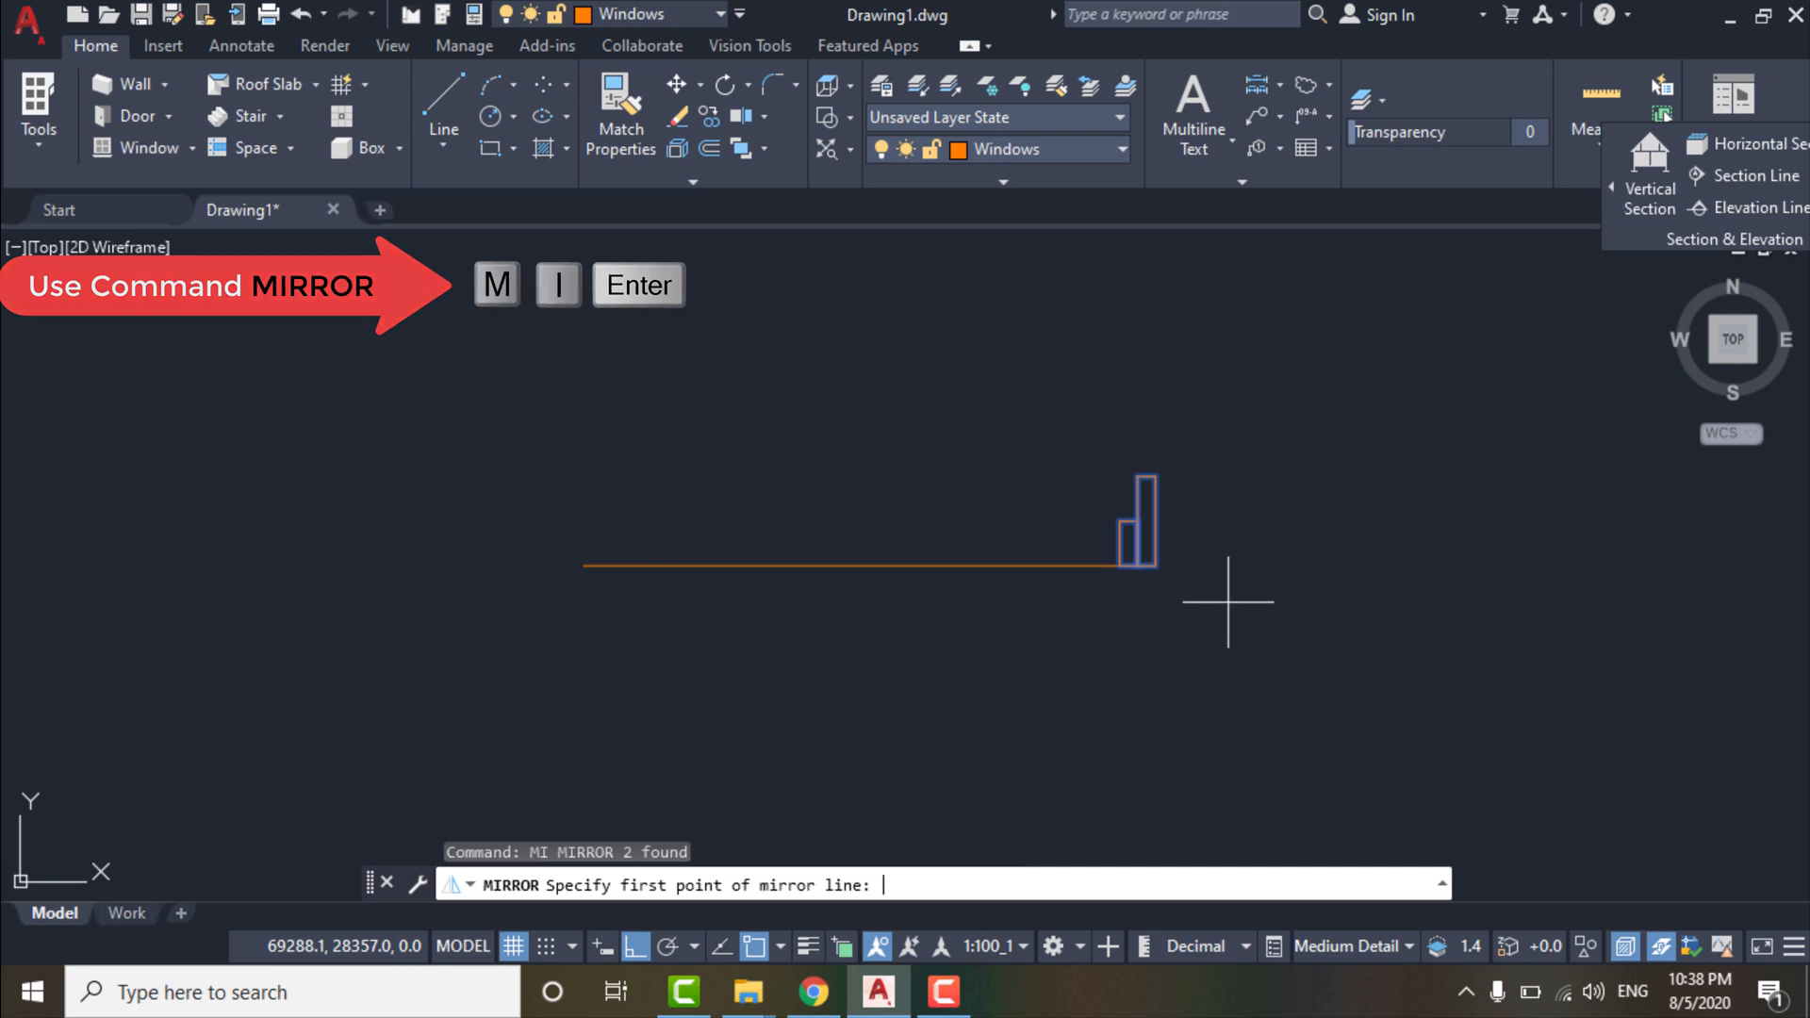
click(853, 566)
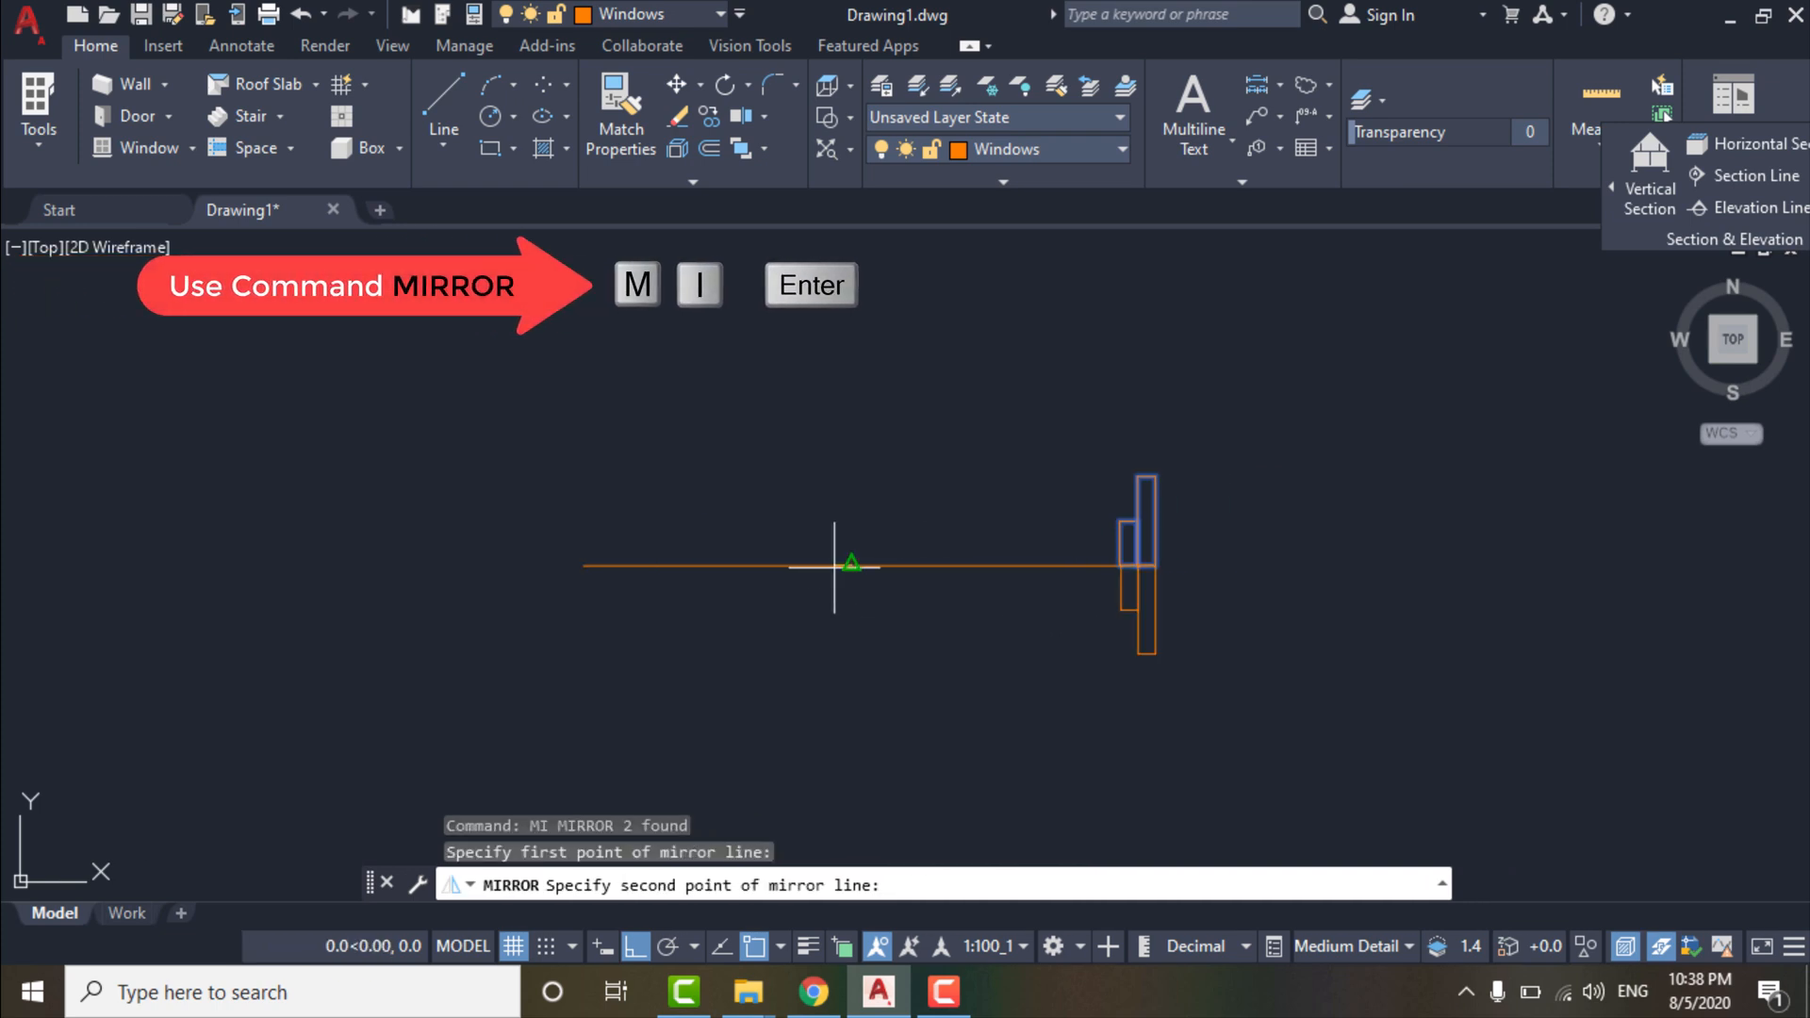
click(851, 315)
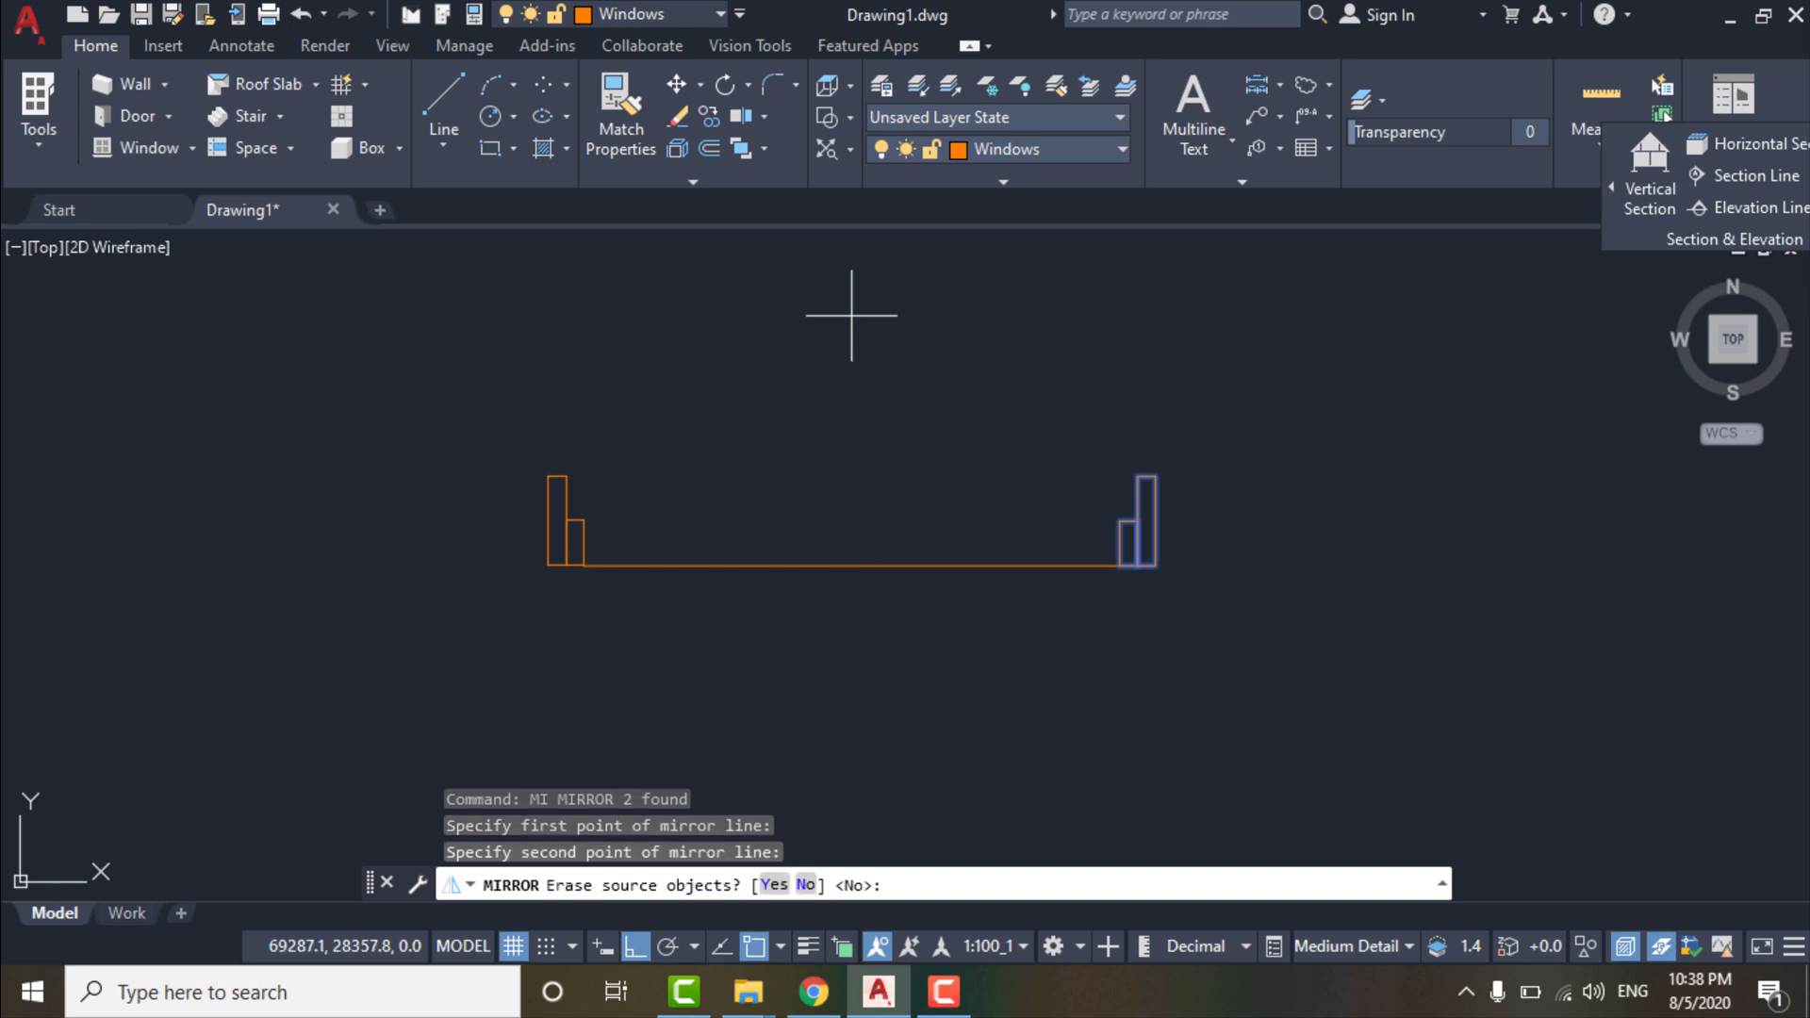
key(Return)
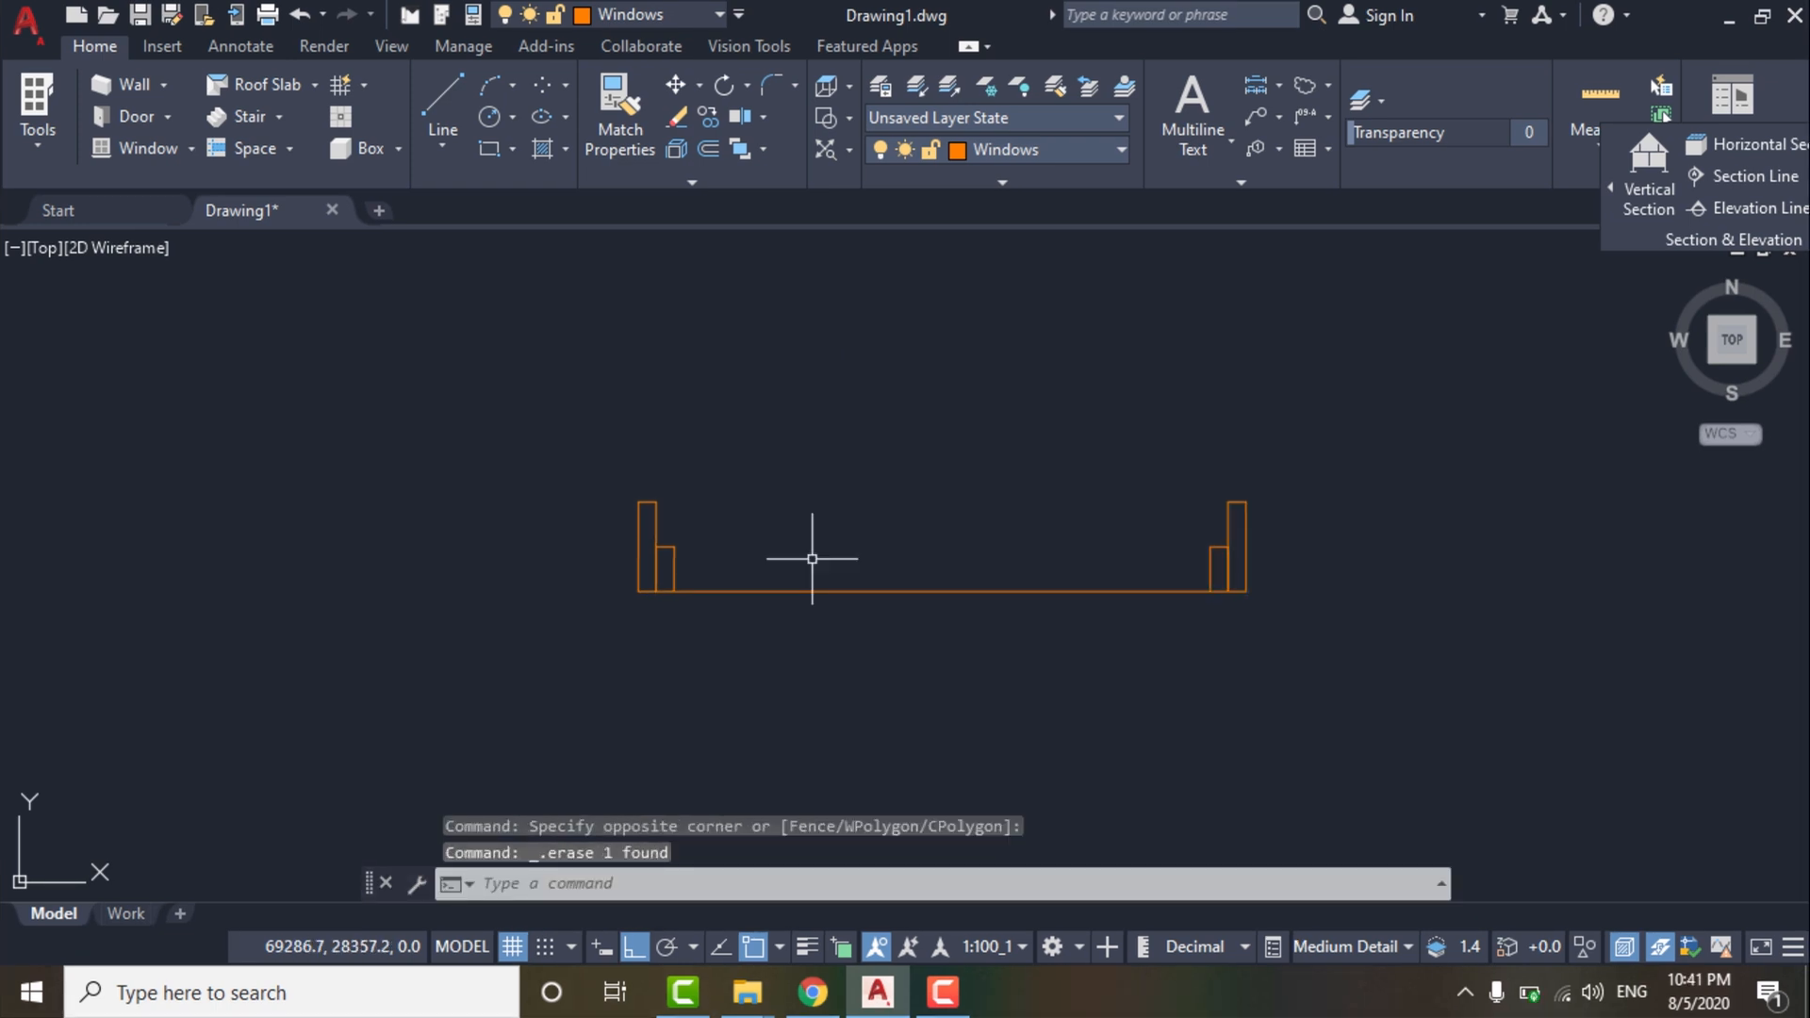
Draw two horizontal lines between the small rectangles, joining their upper inner corners and the midpoints of their inner sides.
click(435, 83)
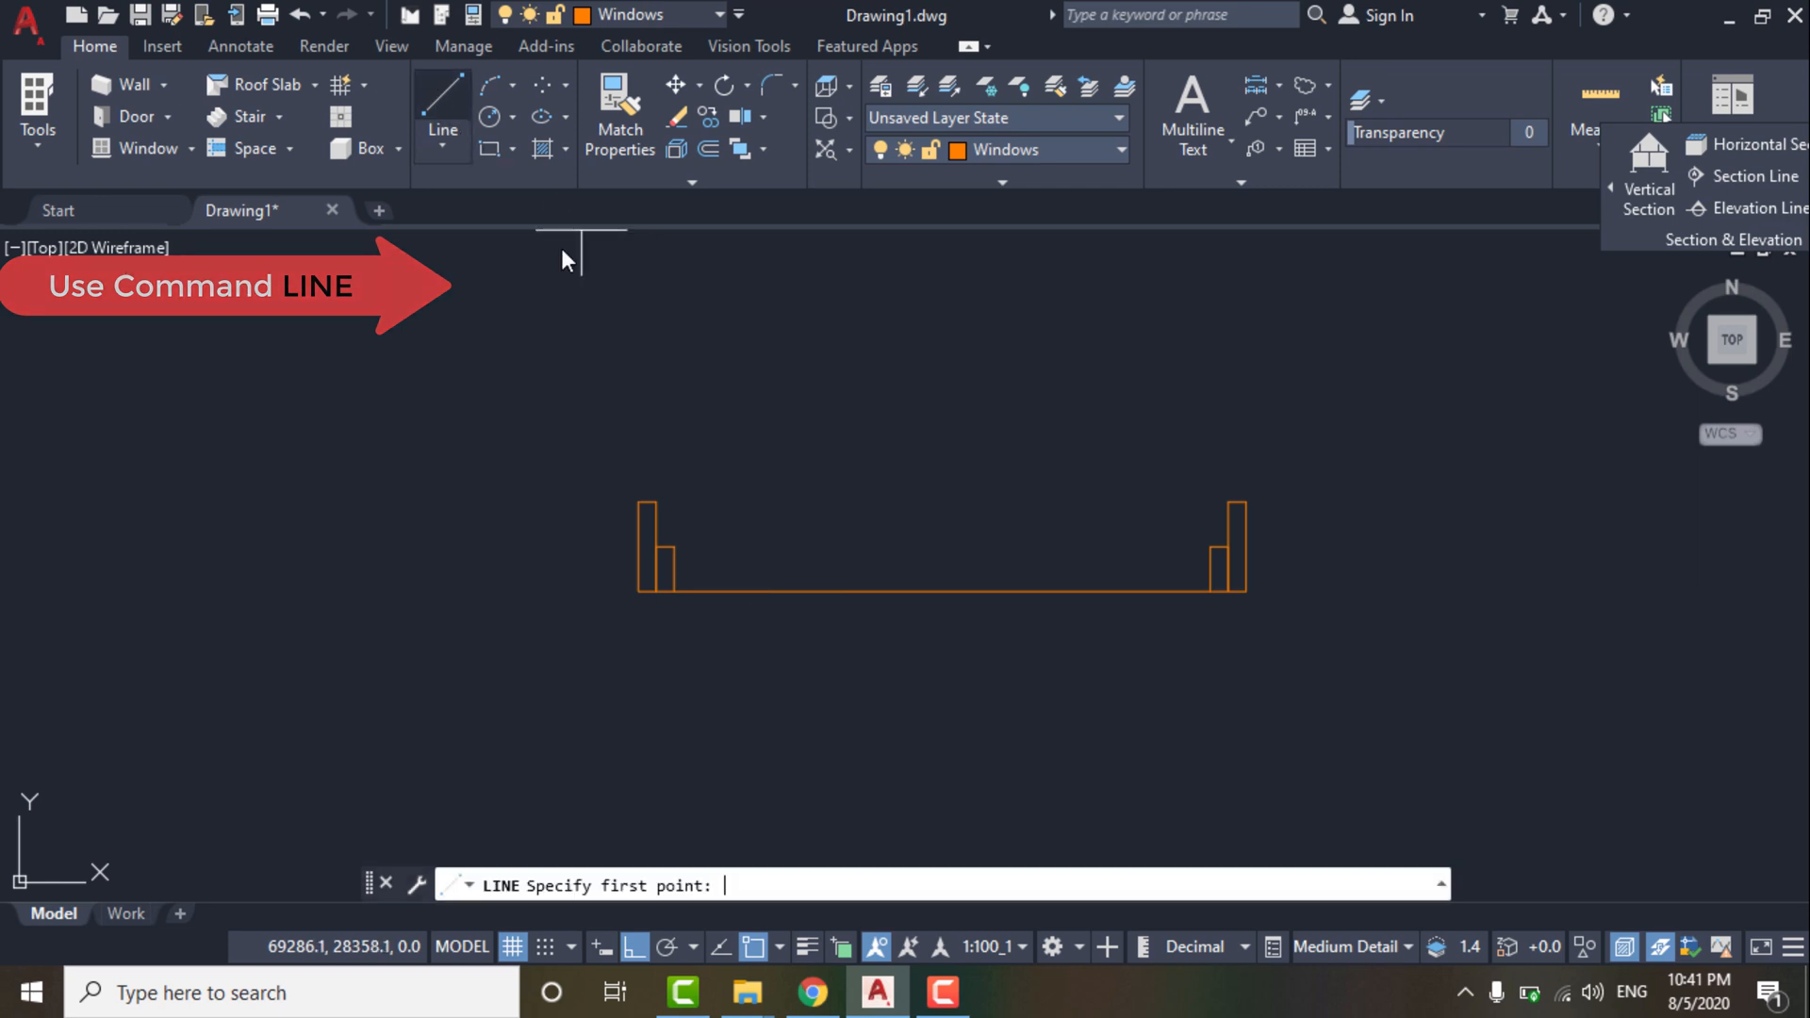
click(673, 546)
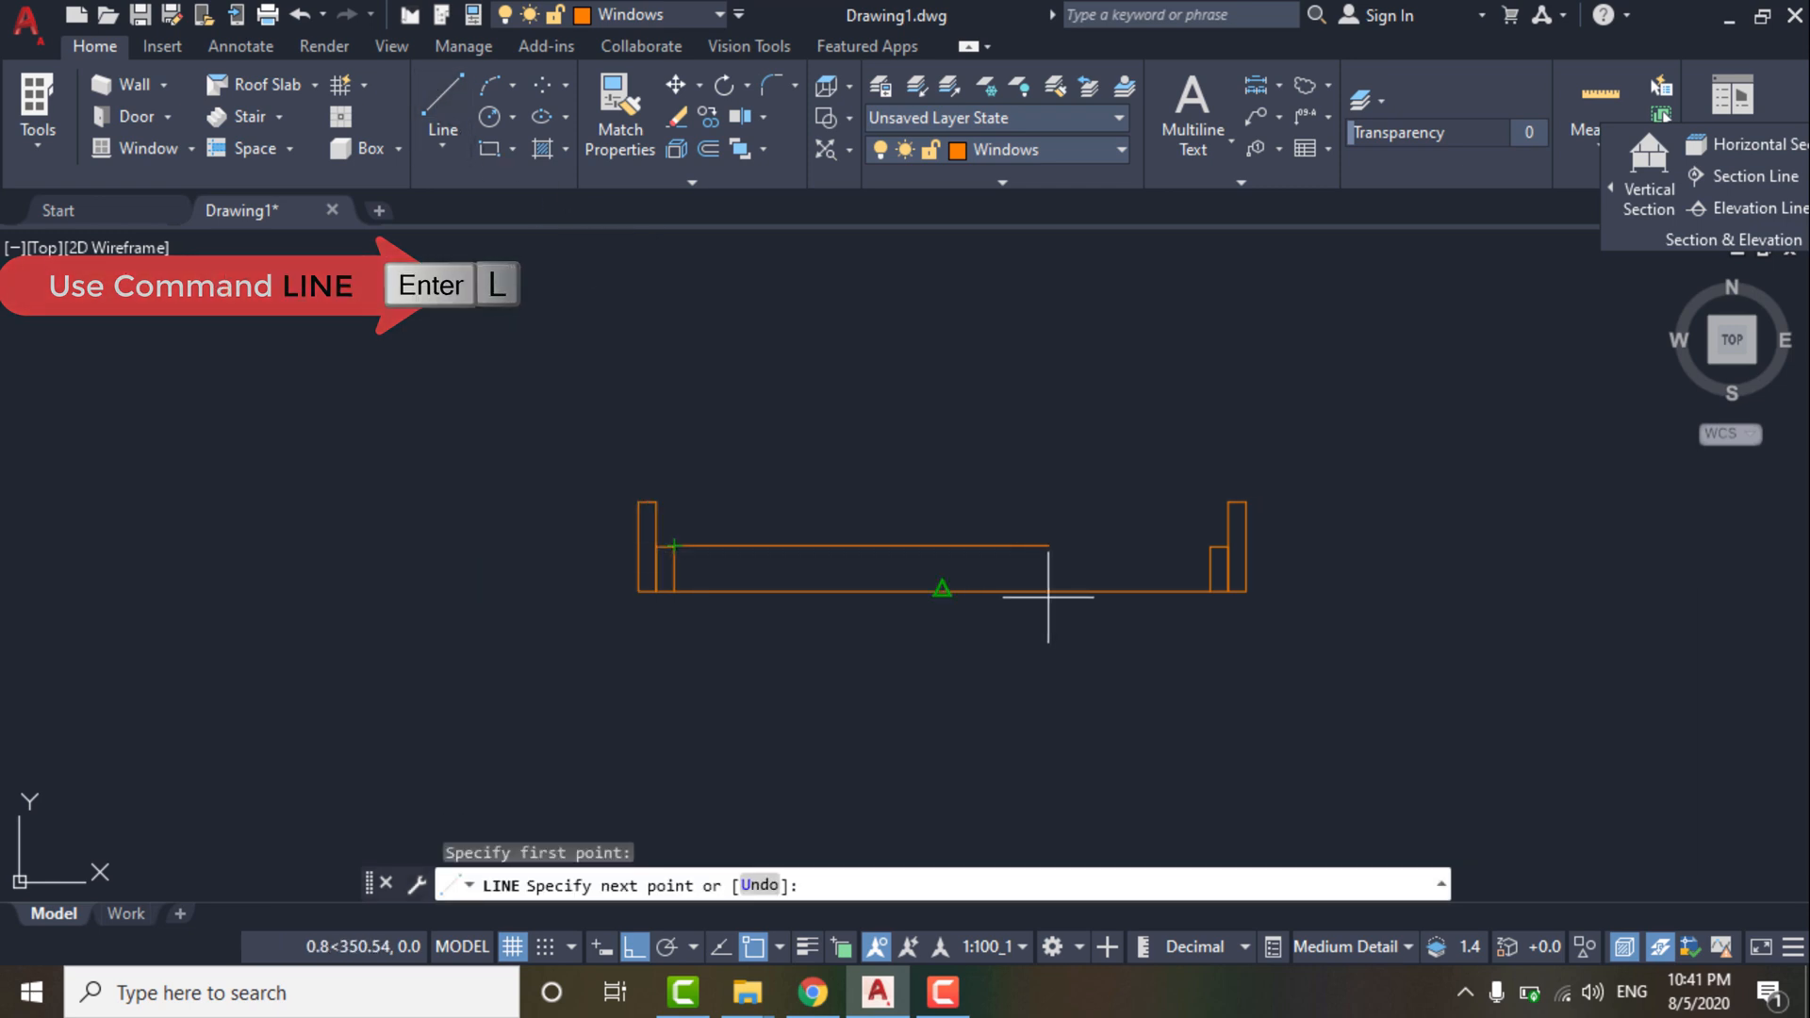
click(1211, 546)
key(Return)
key(Return)
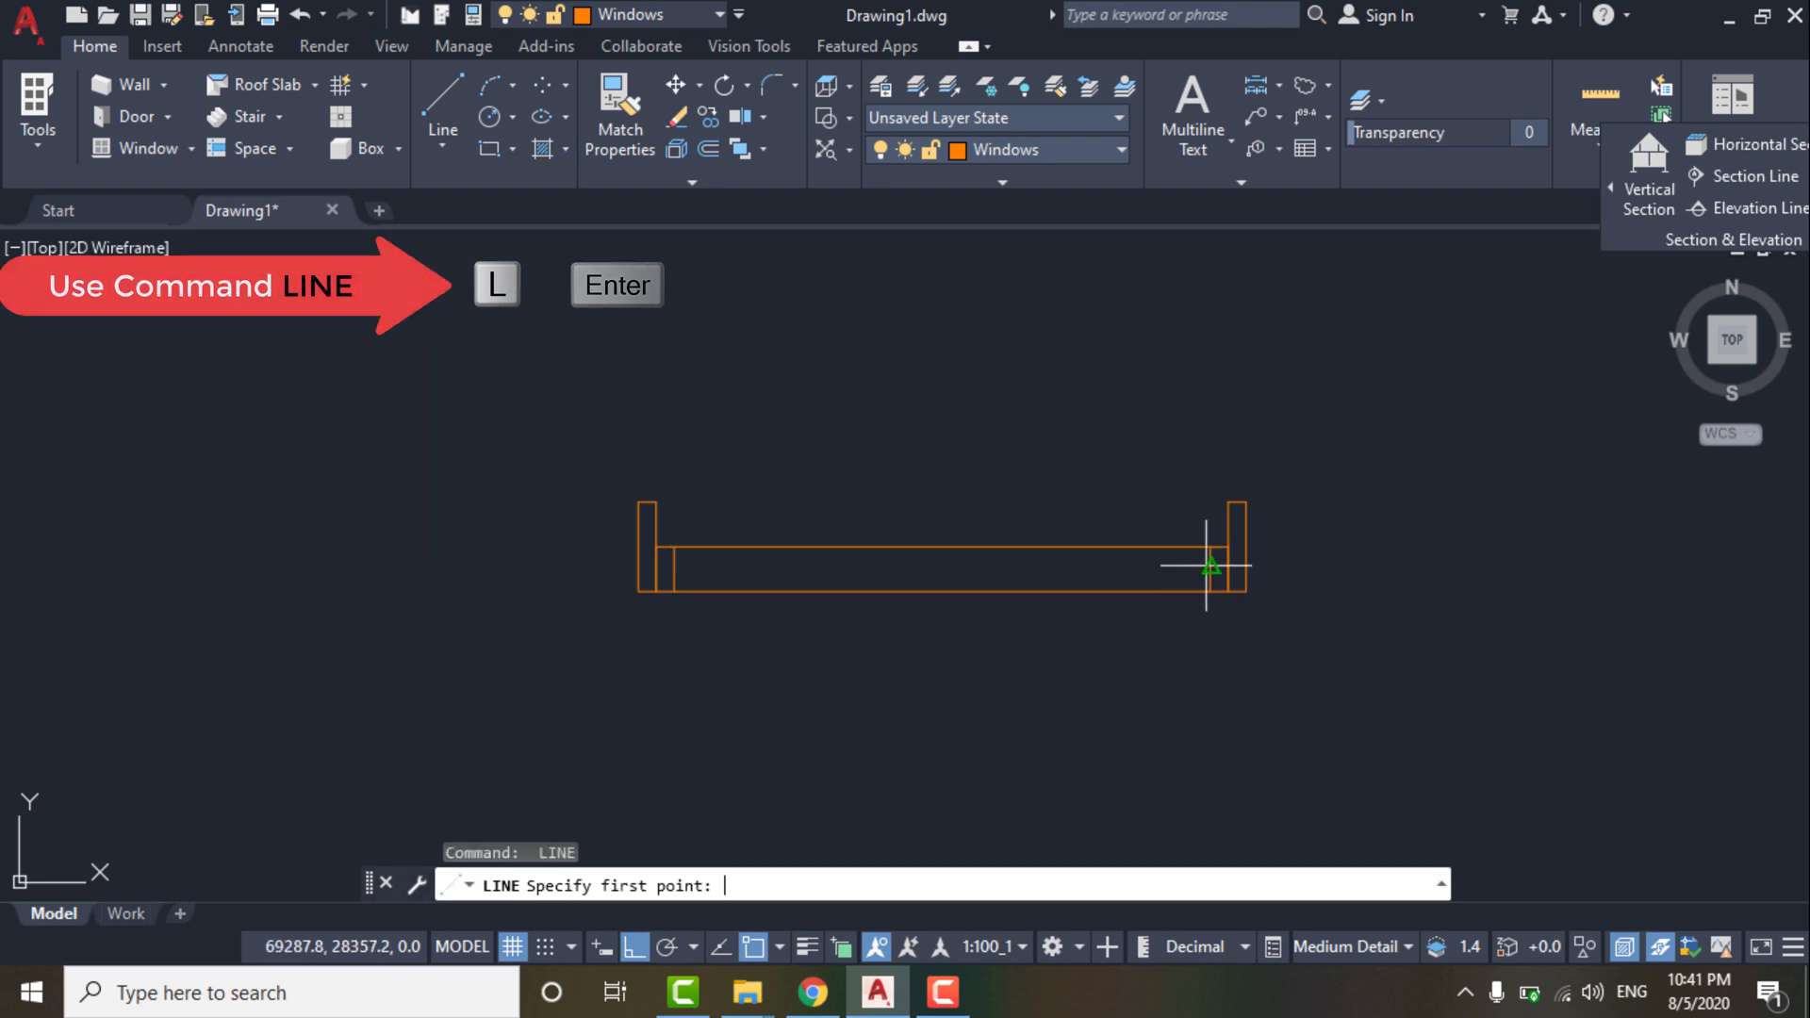
click(1210, 566)
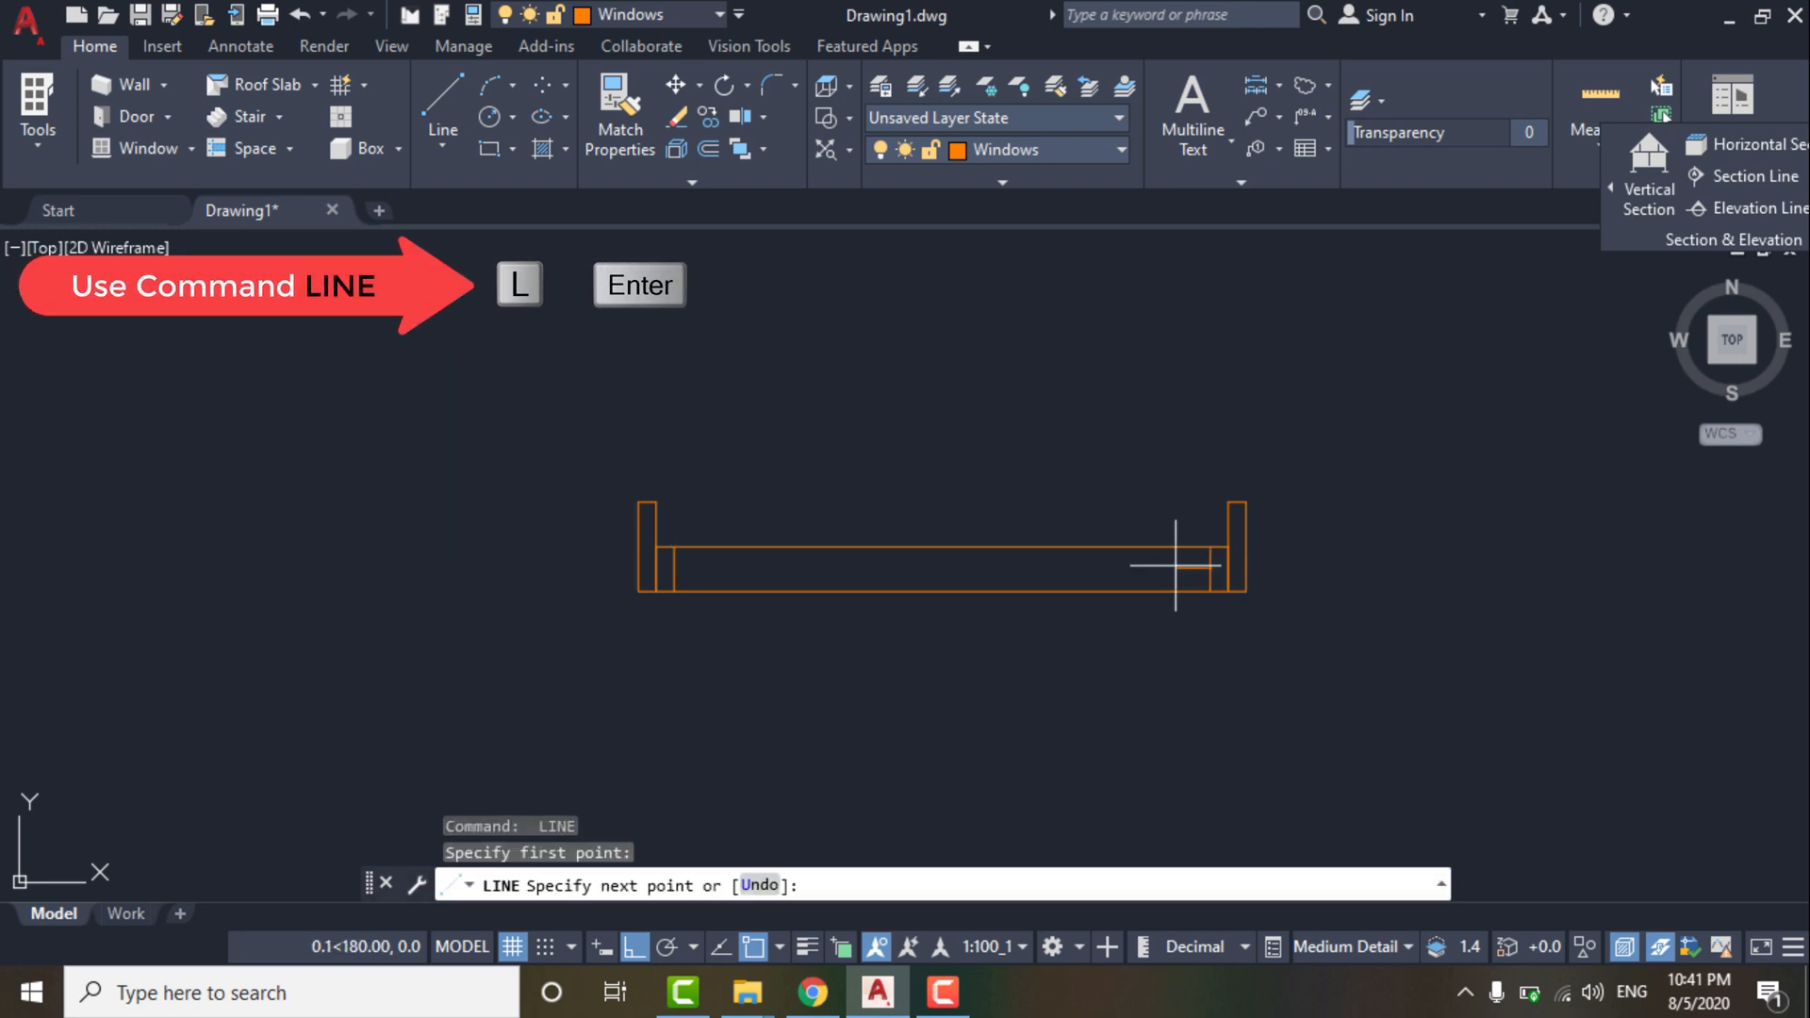
click(674, 566)
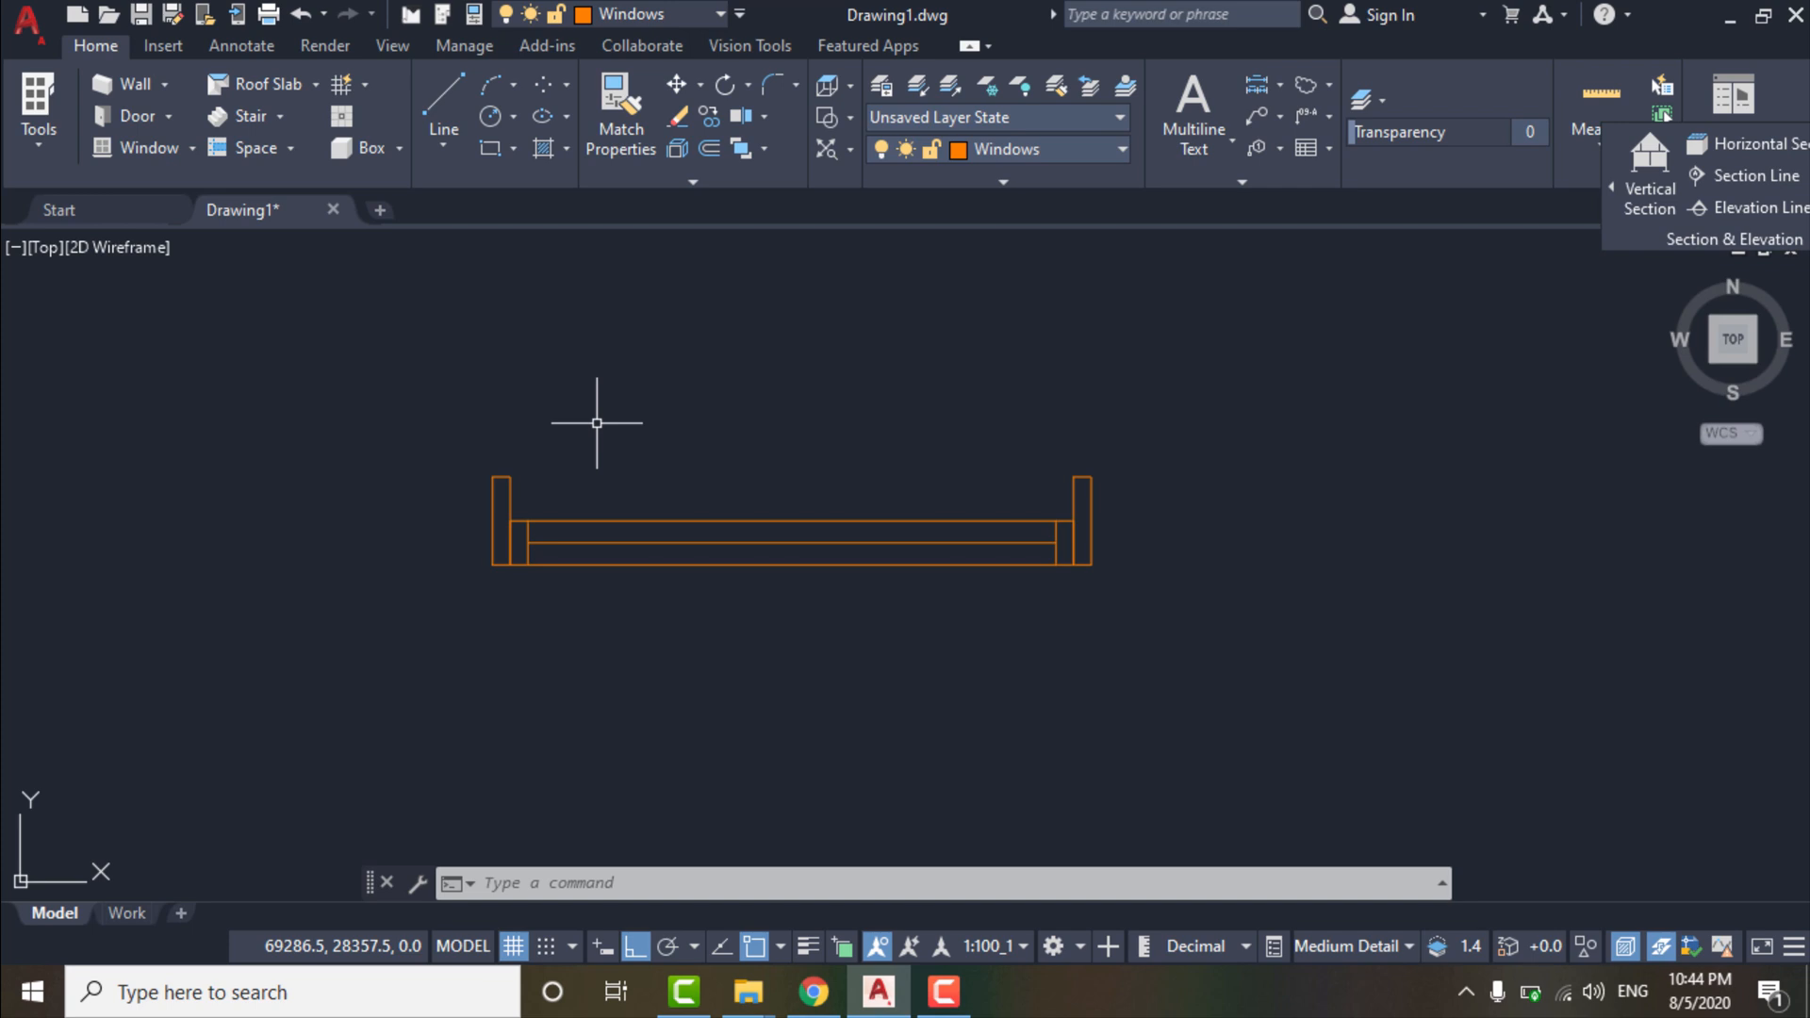
Copy the whole window symbol about 2.5 horizontally to the right, using its lower-left corner as base point.
click(347, 412)
click(1212, 603)
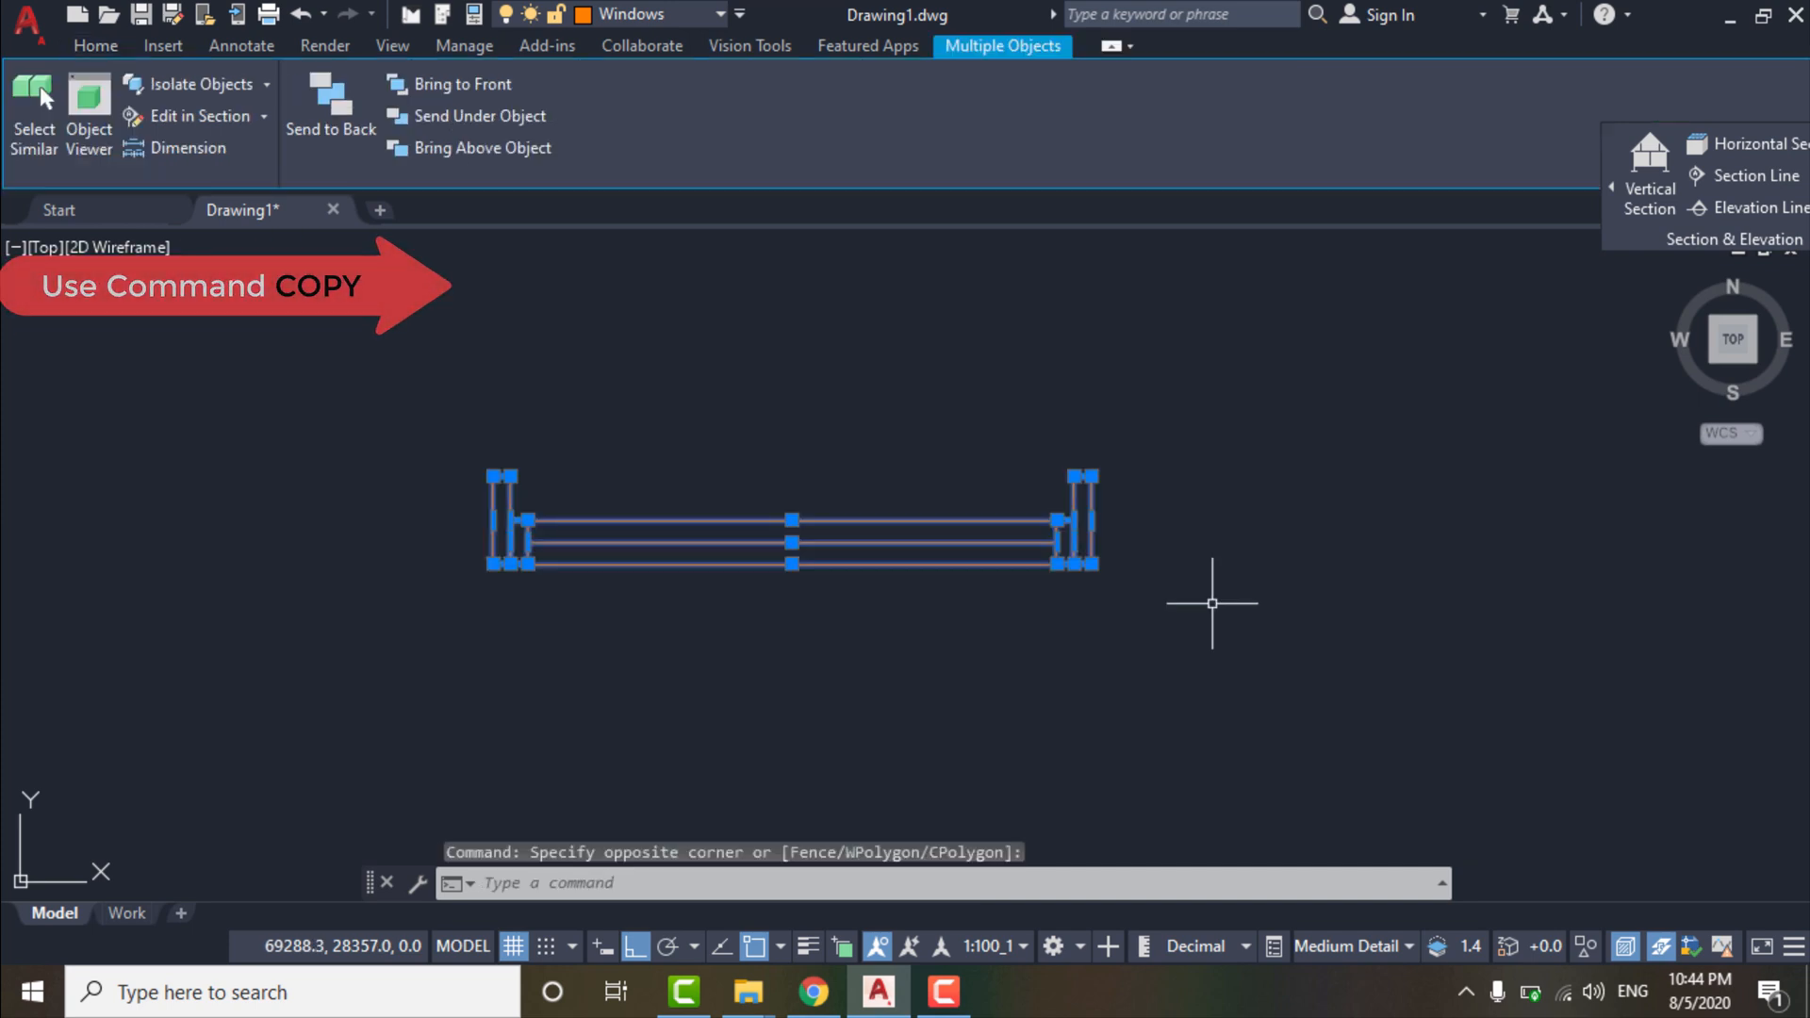
text(c)
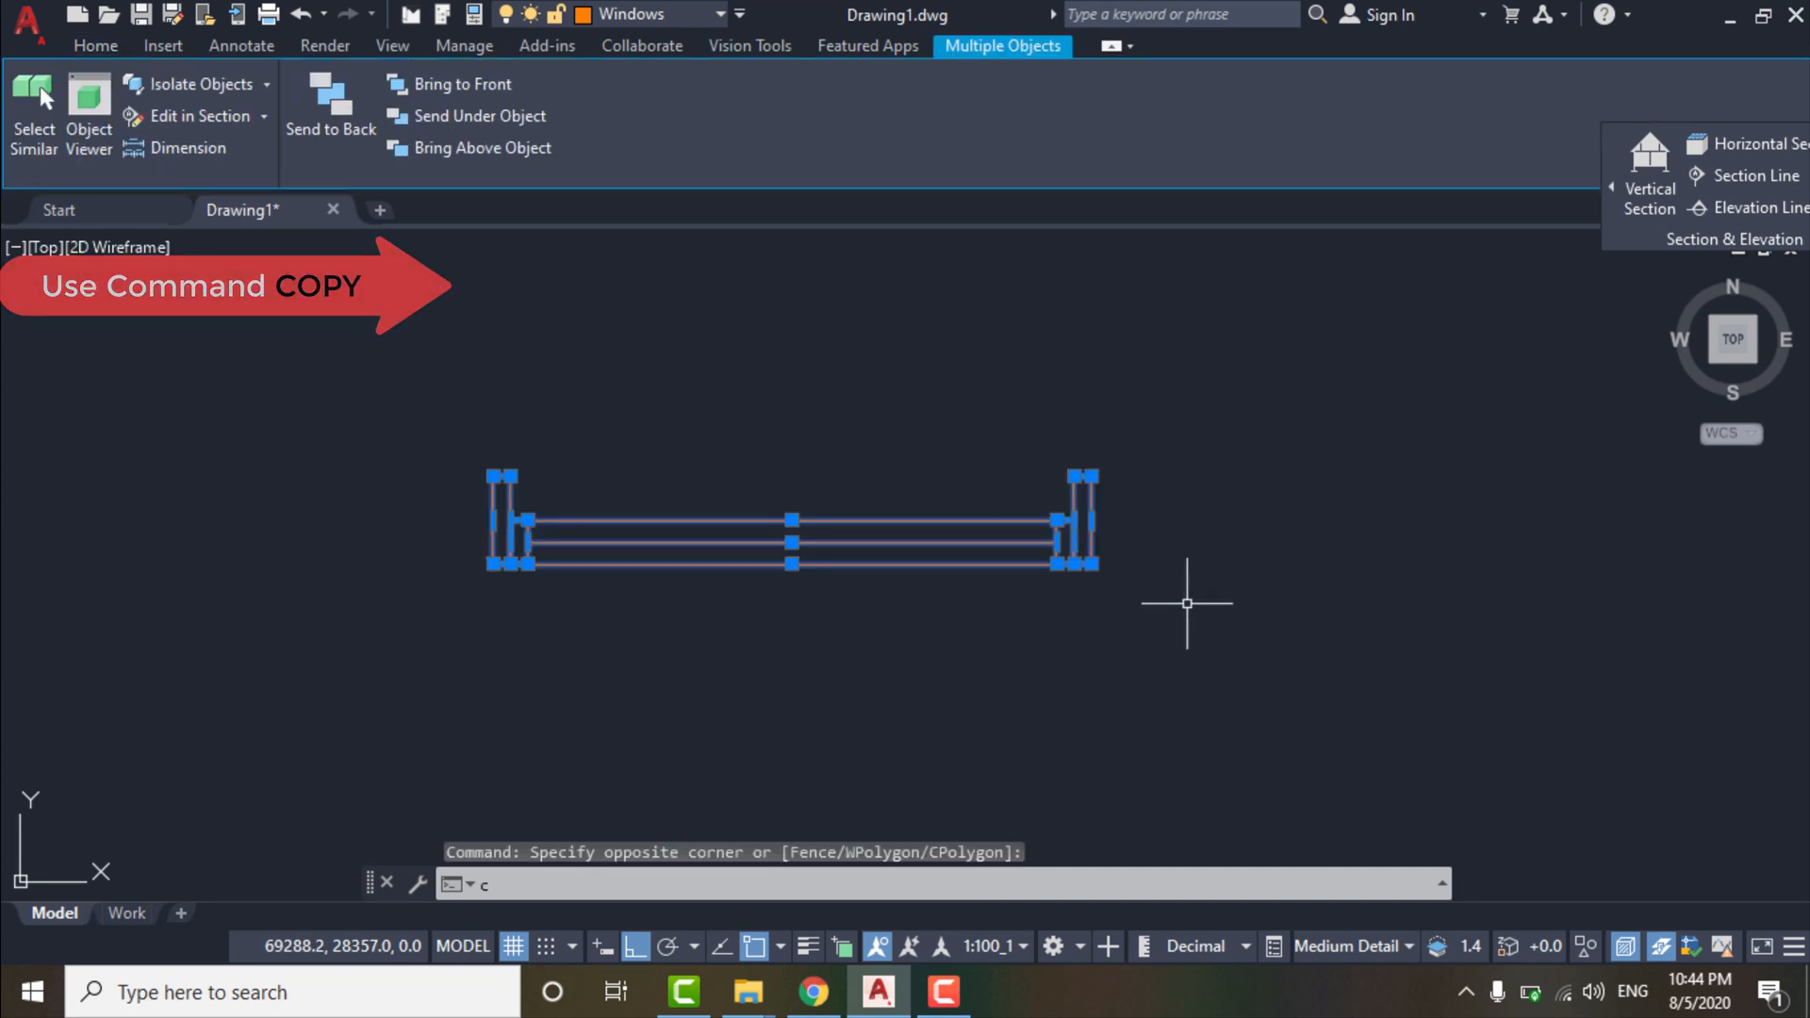
text(o)
key(Return)
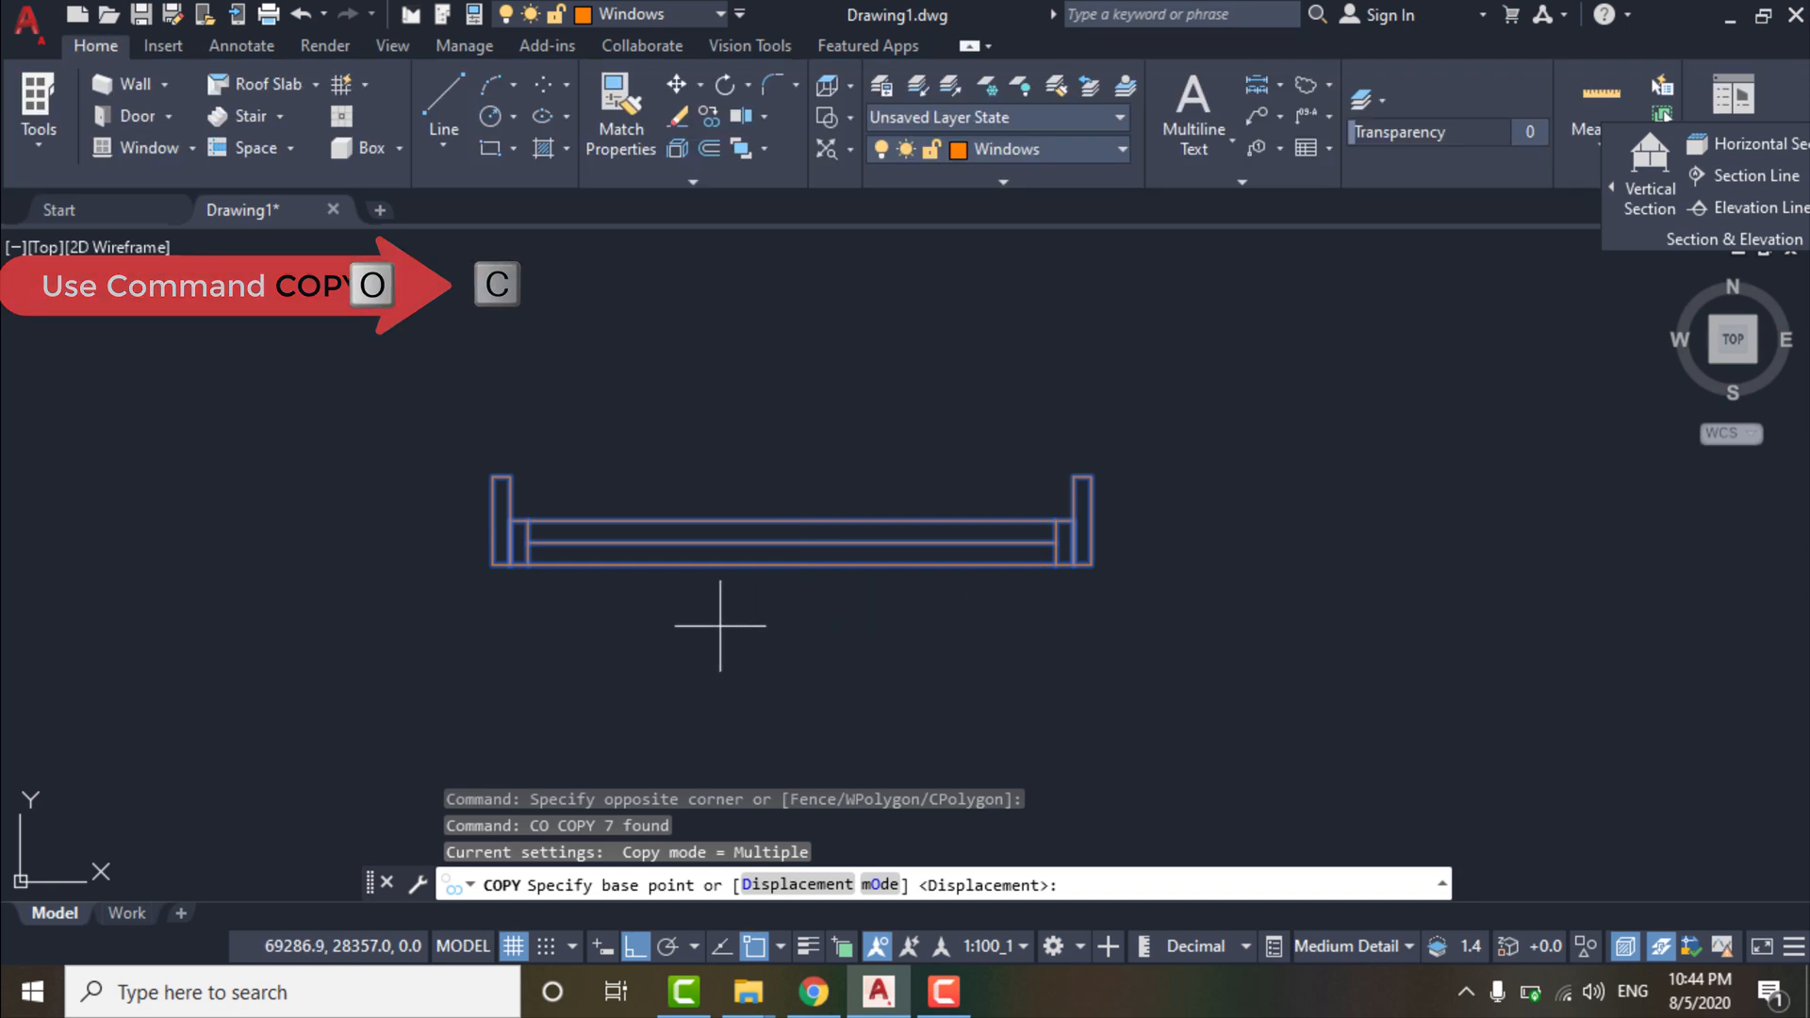
click(491, 566)
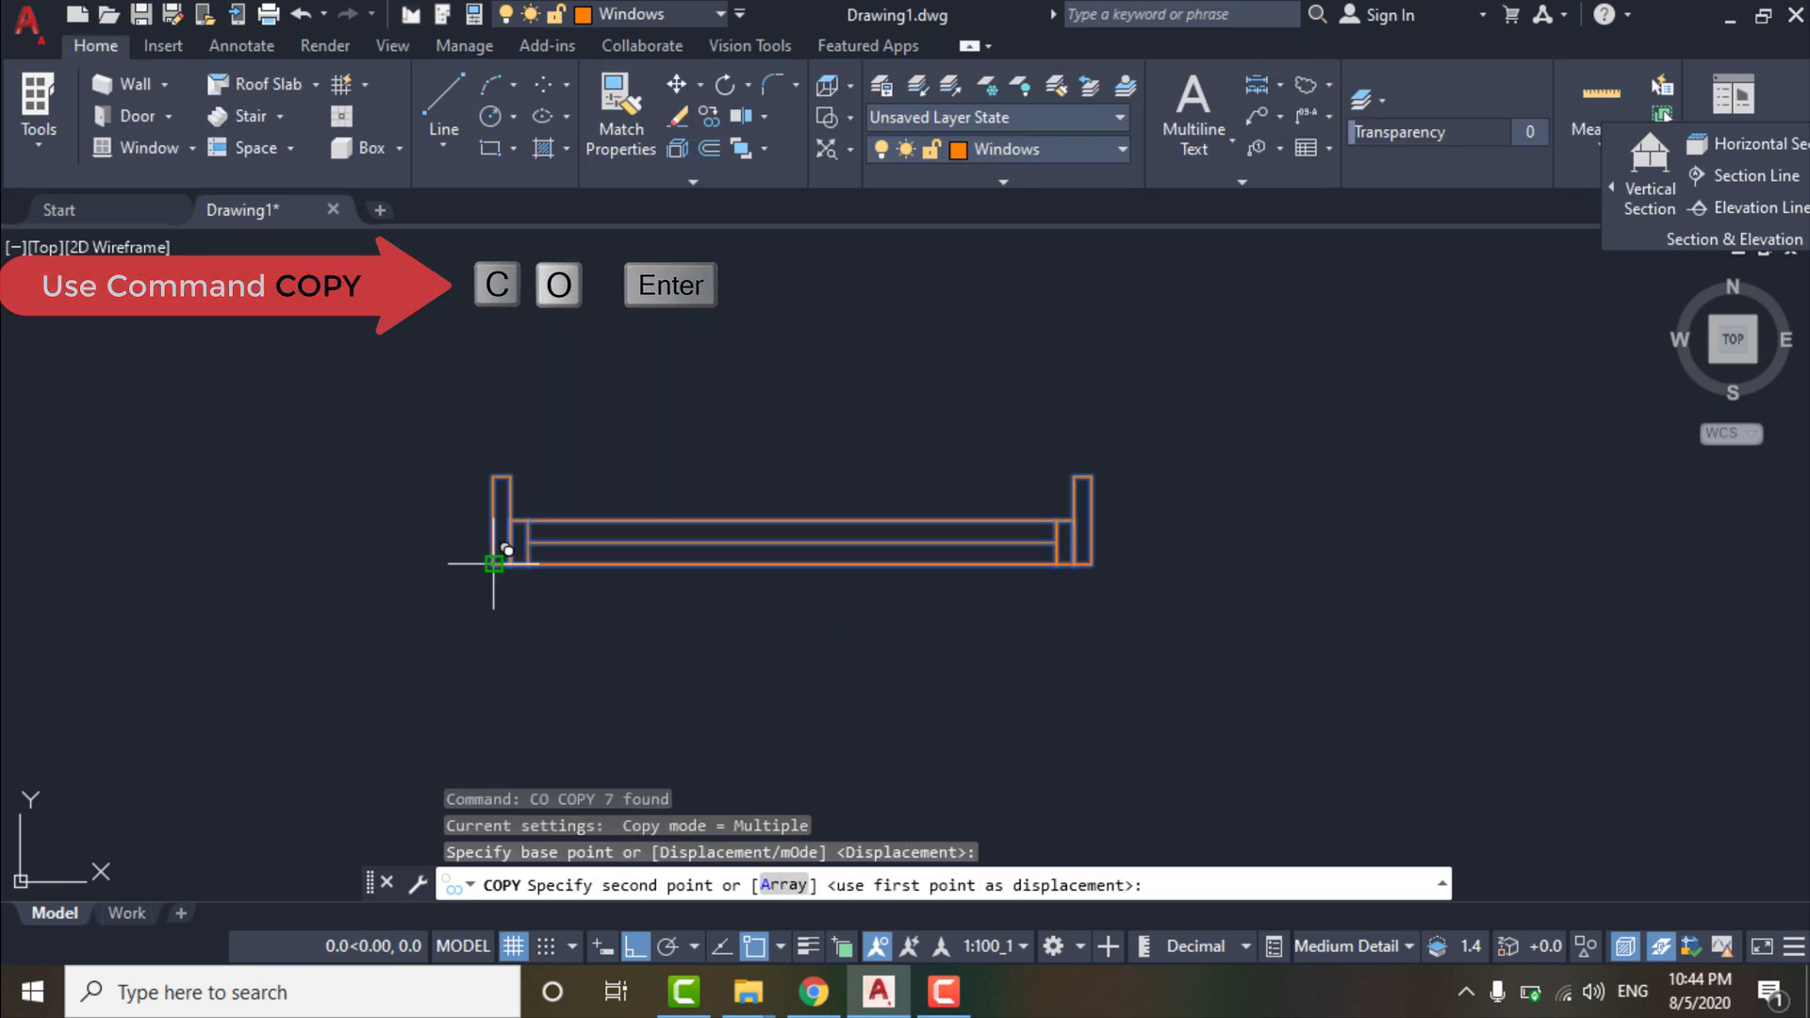
scroll(493, 566, down, 2)
click(1039, 566)
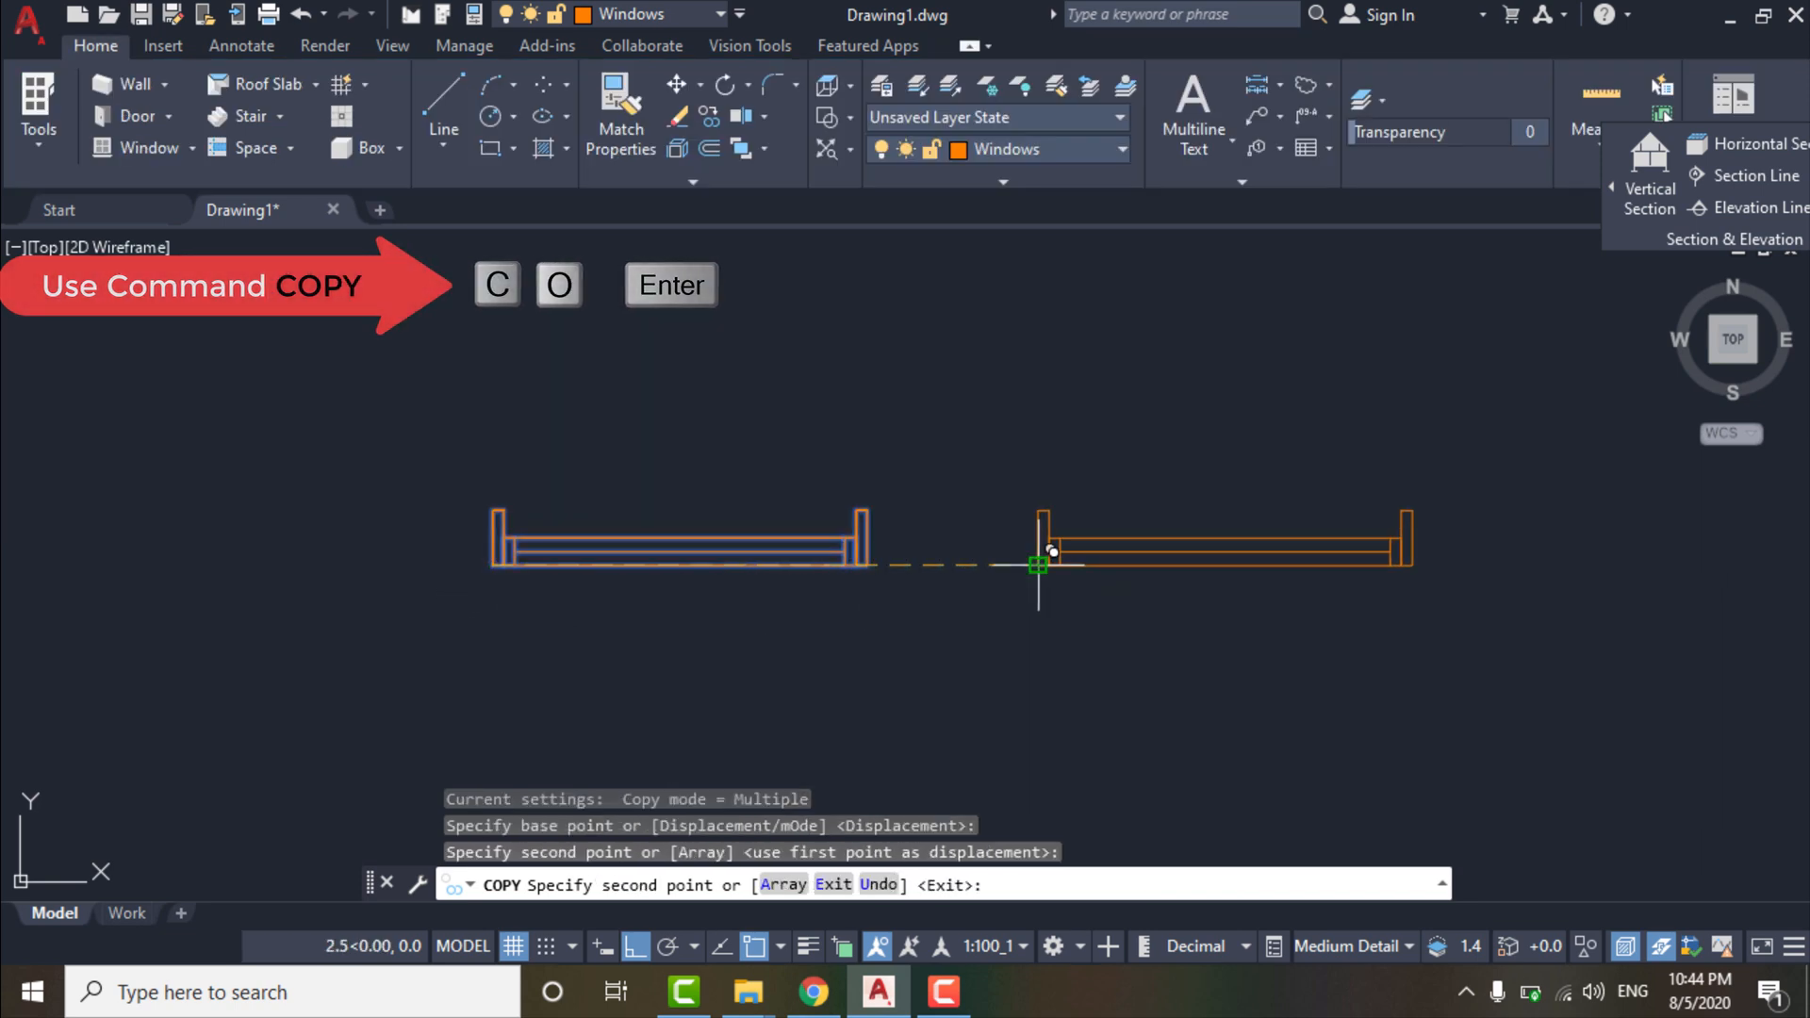
key(Return)
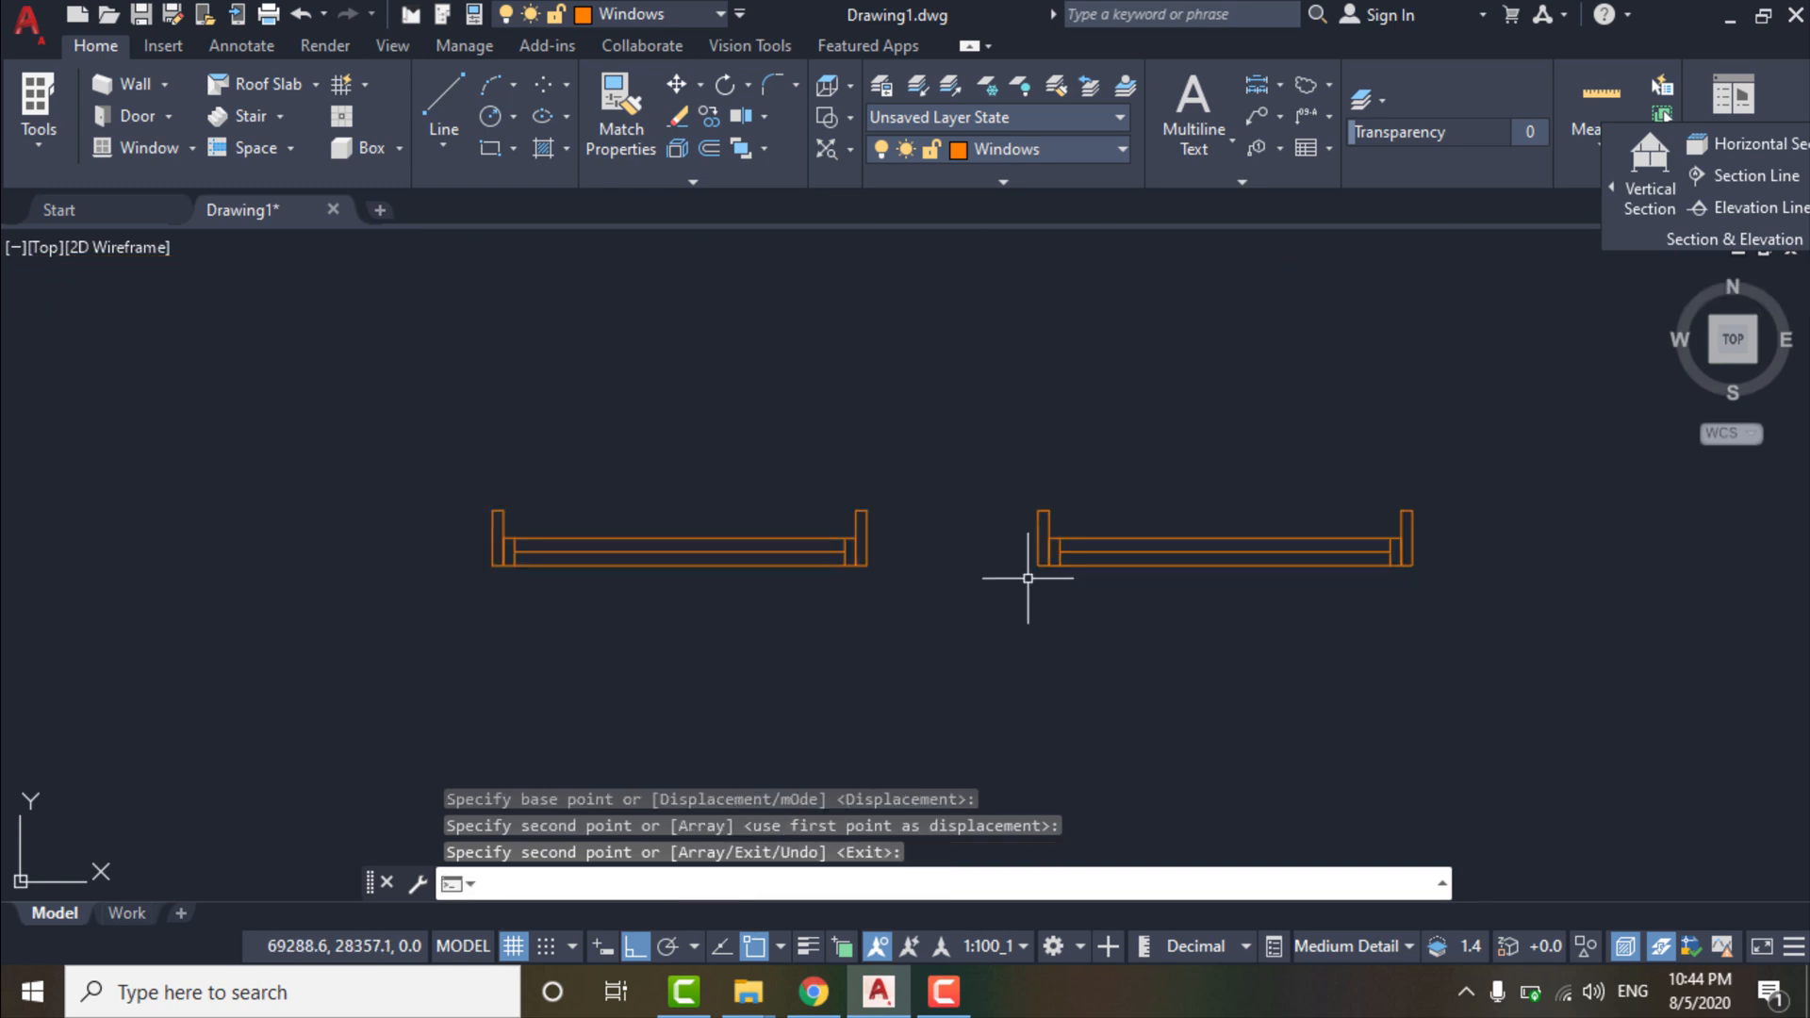
Delete the three long horizontal lines between the frame rectangles of the copied window symbol.
middle_drag(1248, 636, 818, 637)
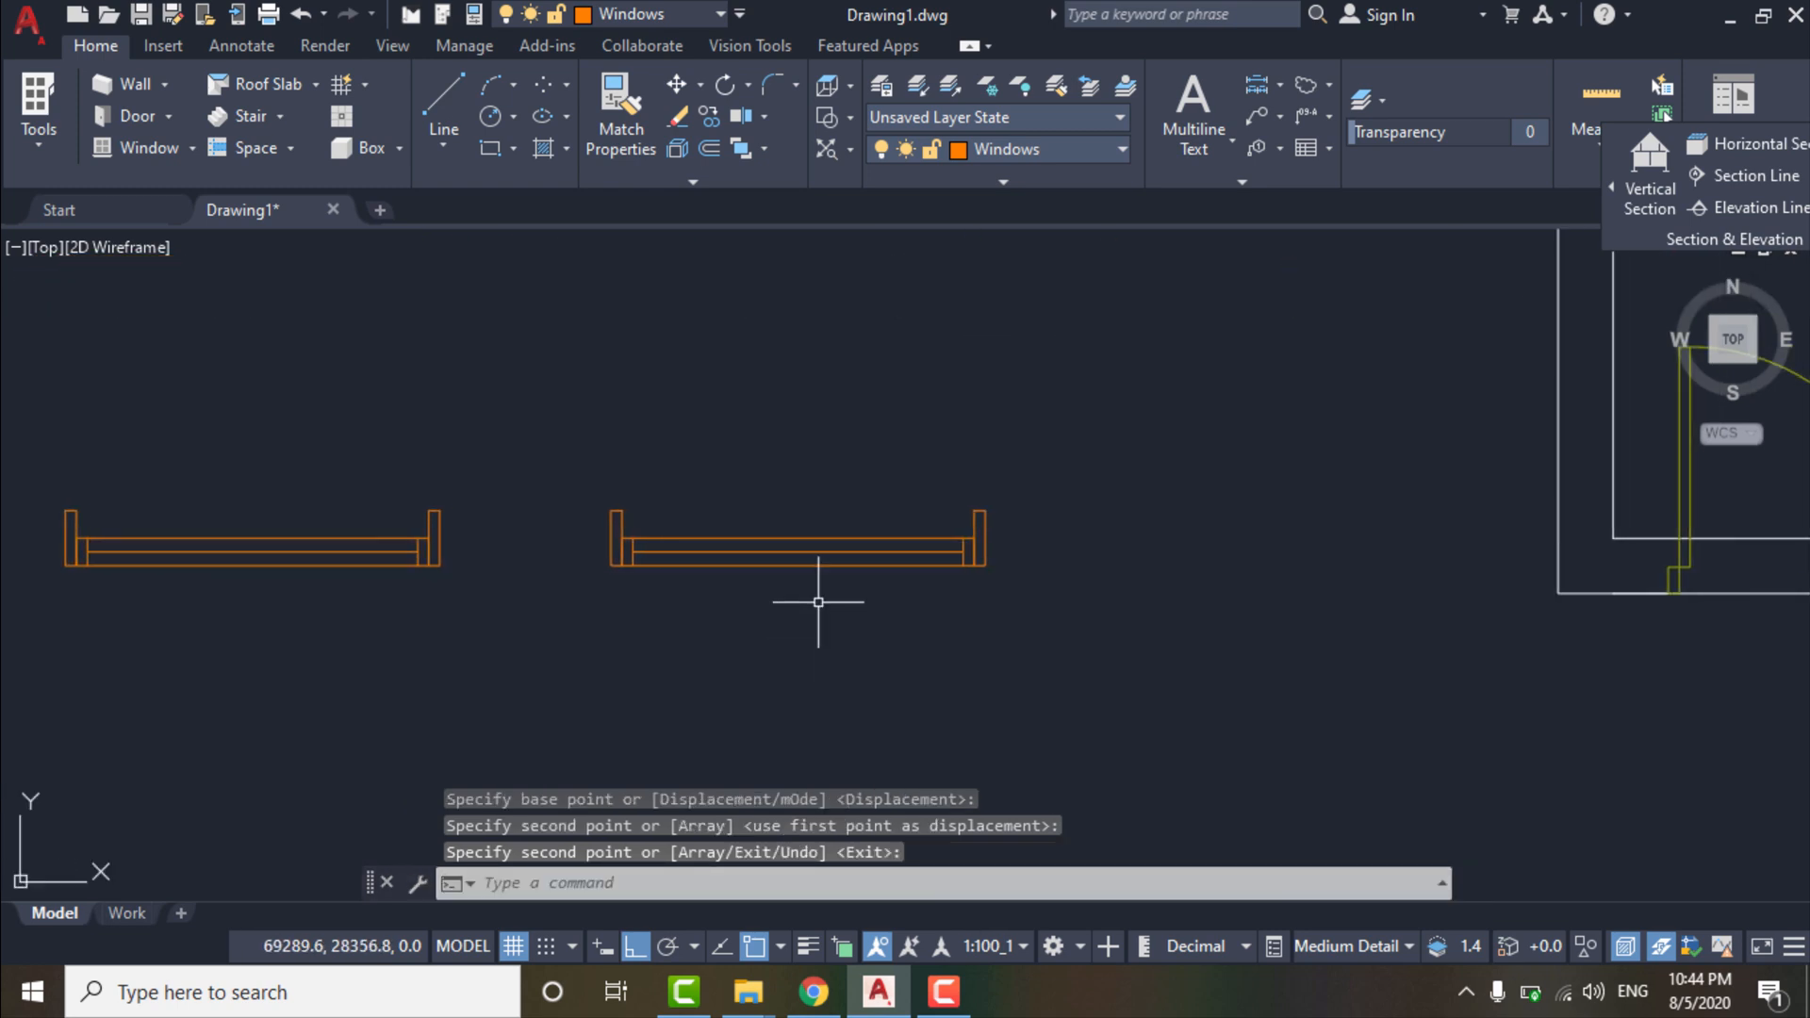
scroll(811, 535, up, 4)
click(826, 512)
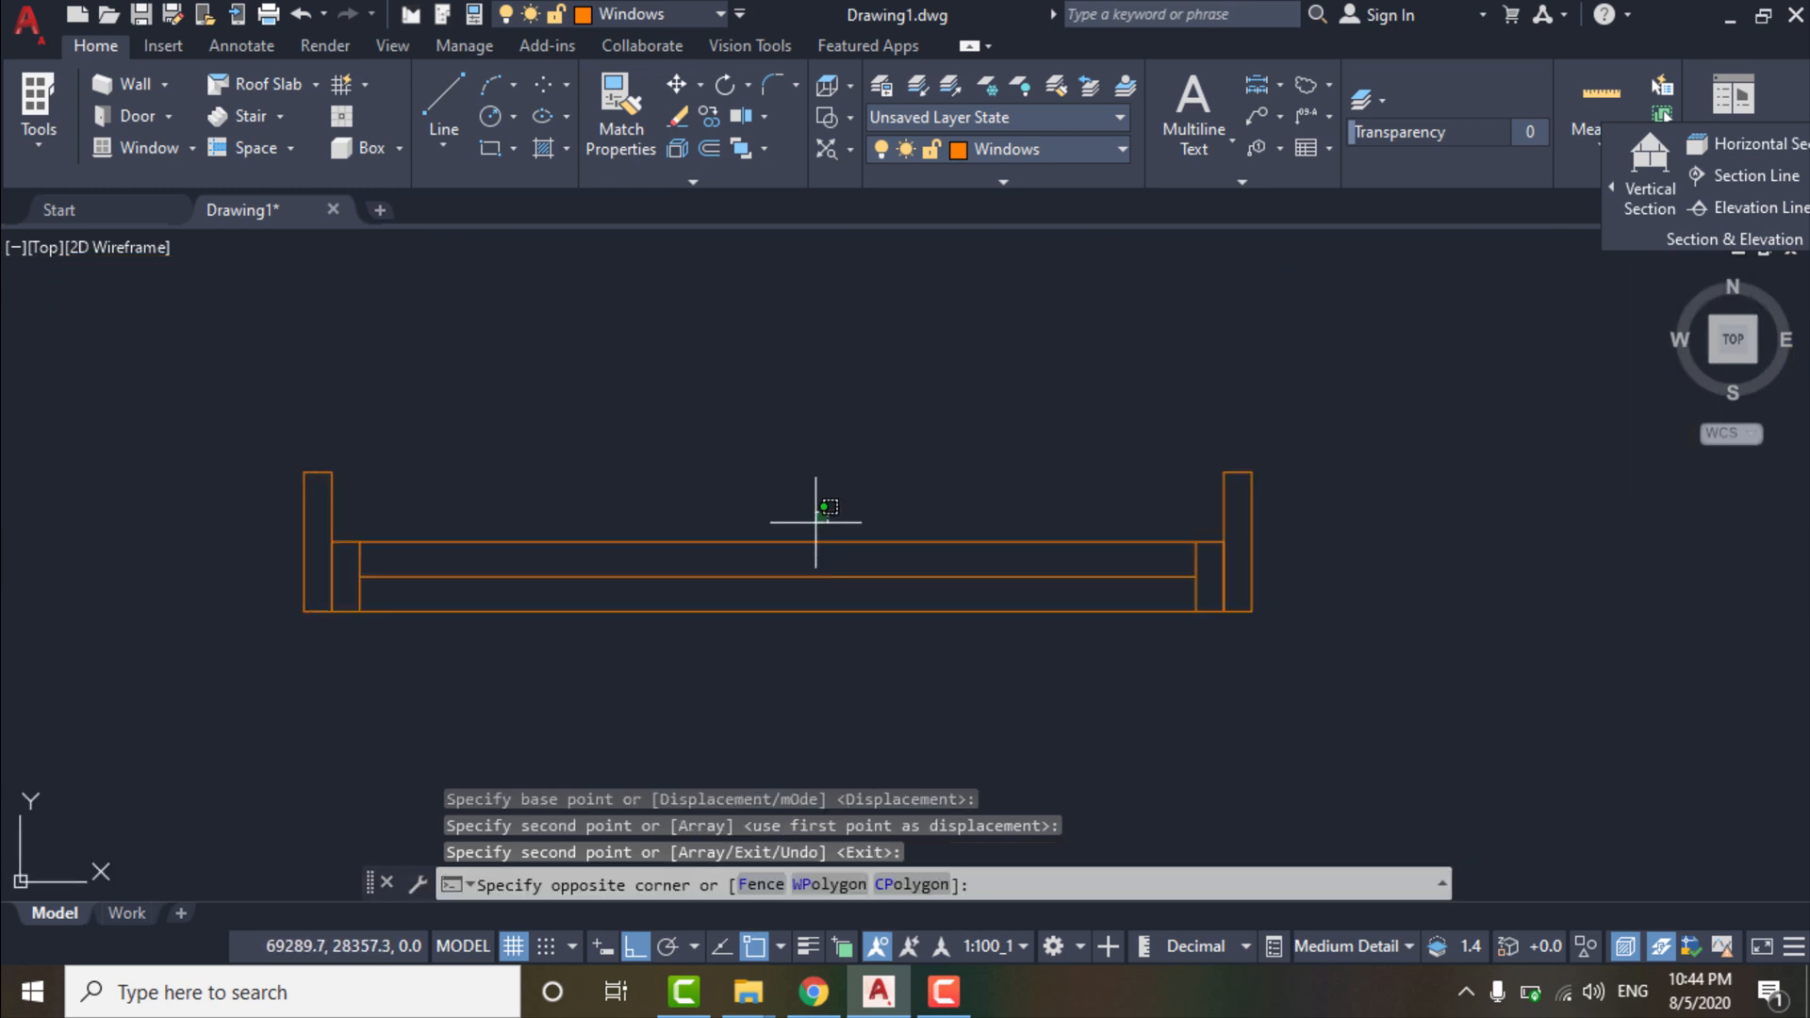
click(811, 642)
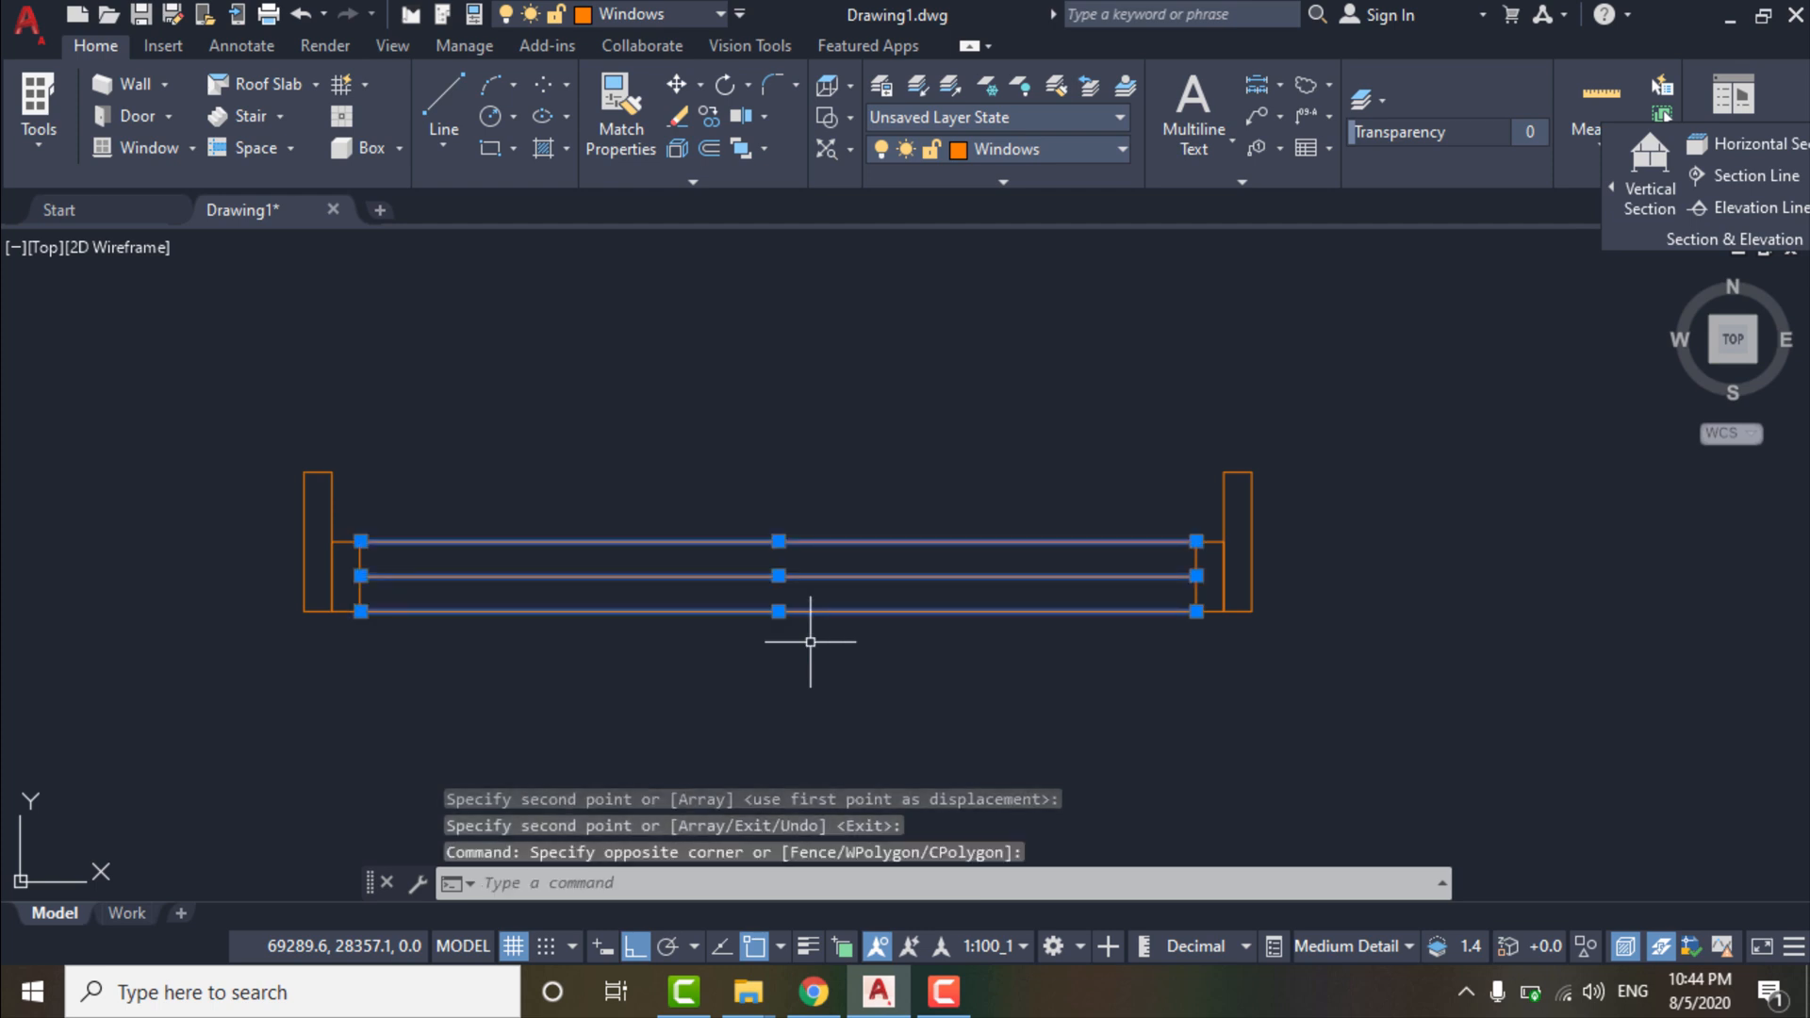
key(Delete)
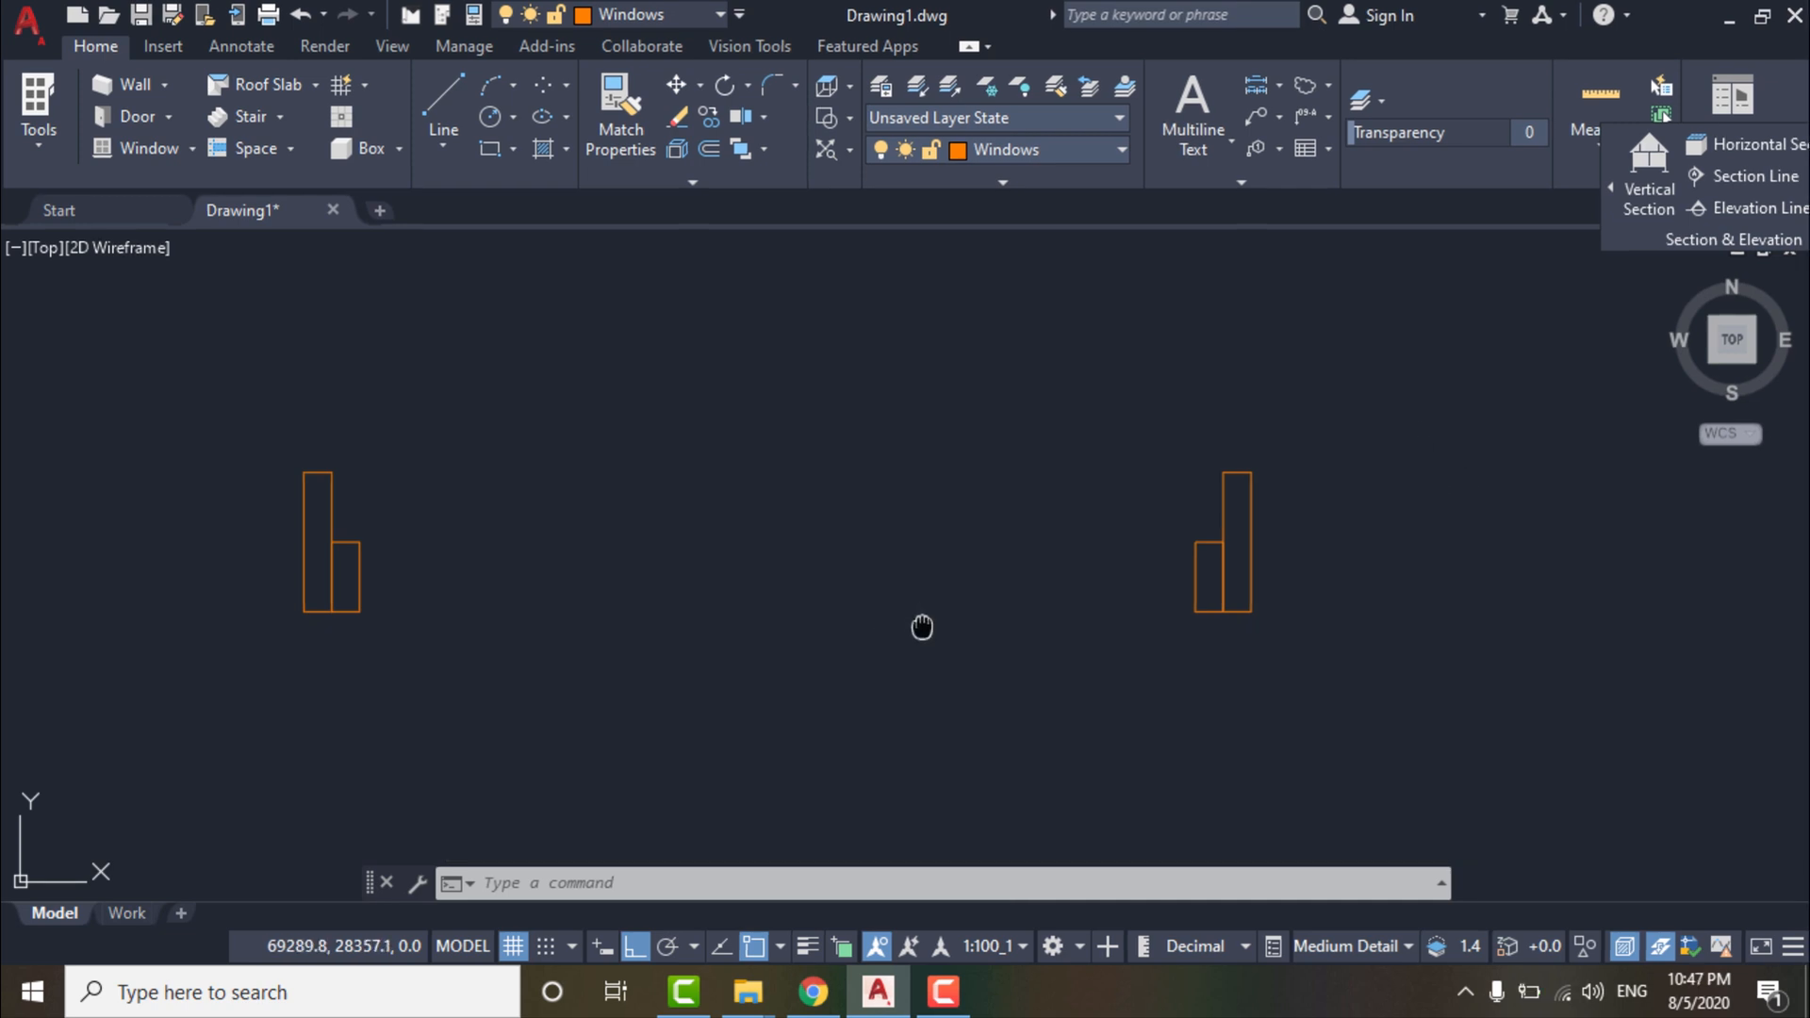
Draw a horizontal line 0.5 long to the left from the lower-left corner of the right-hand small rectangle.
middle_drag(922, 627, 995, 582)
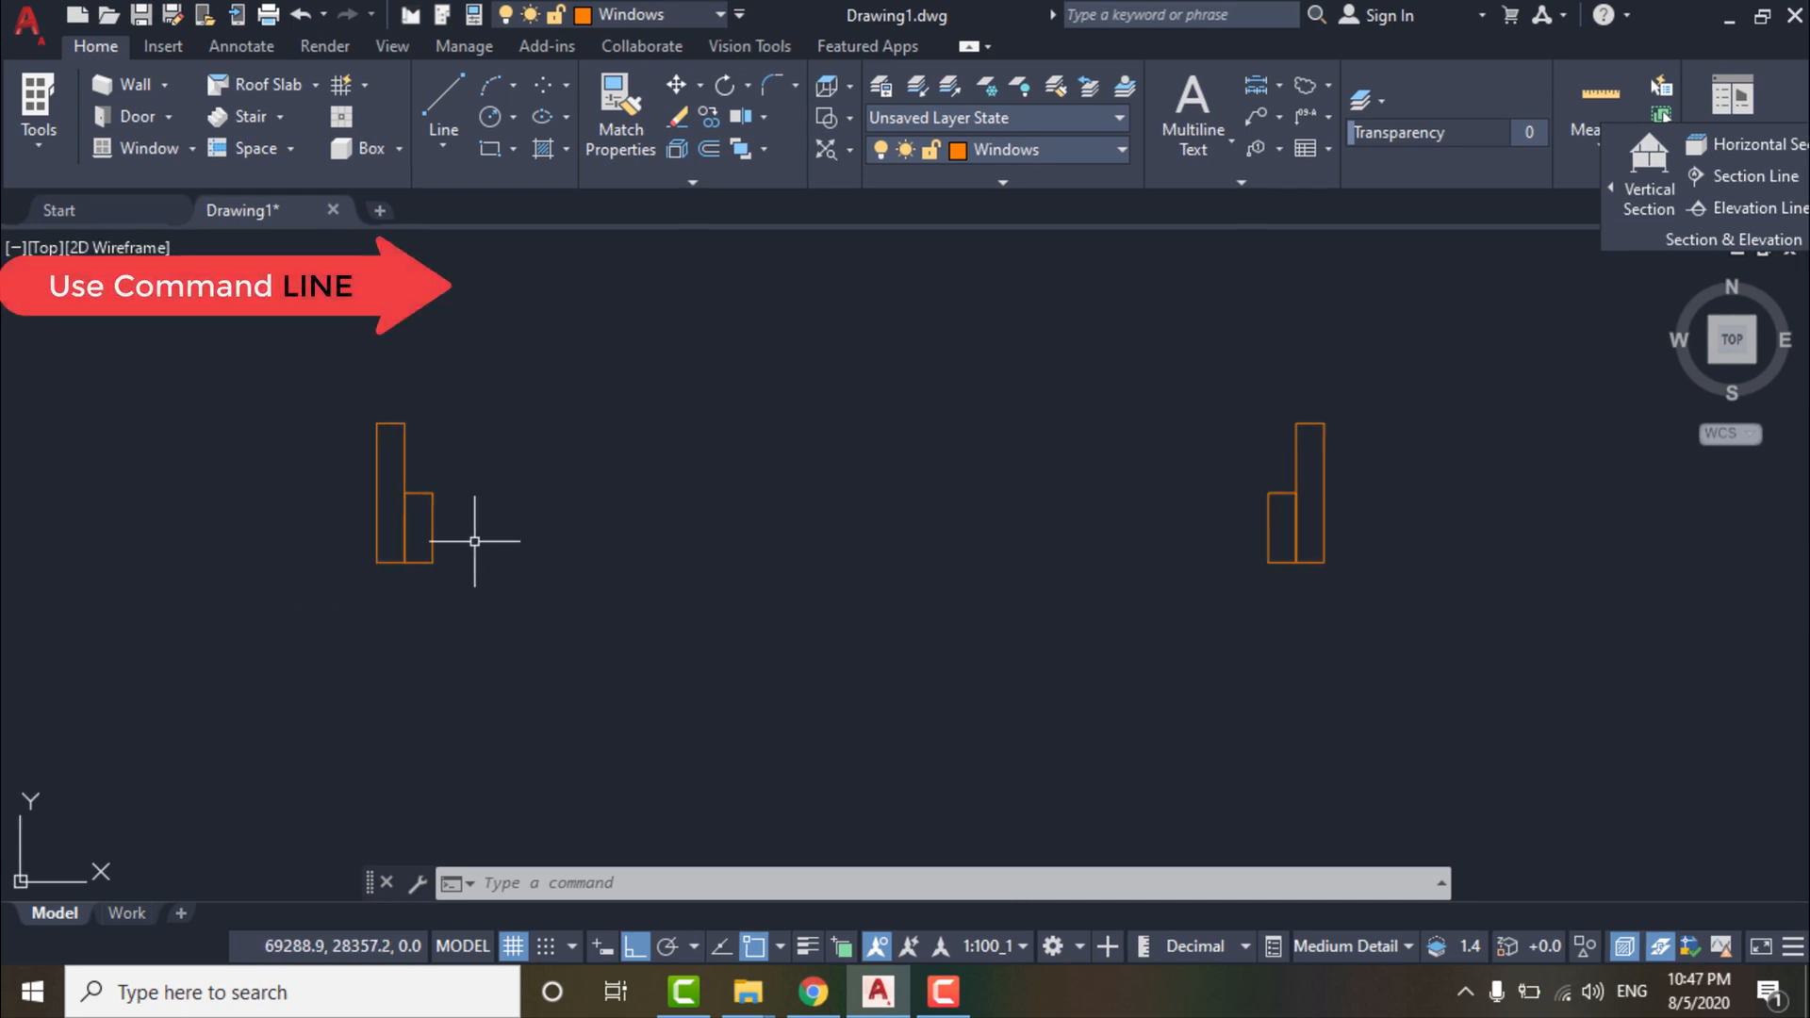
text(l)
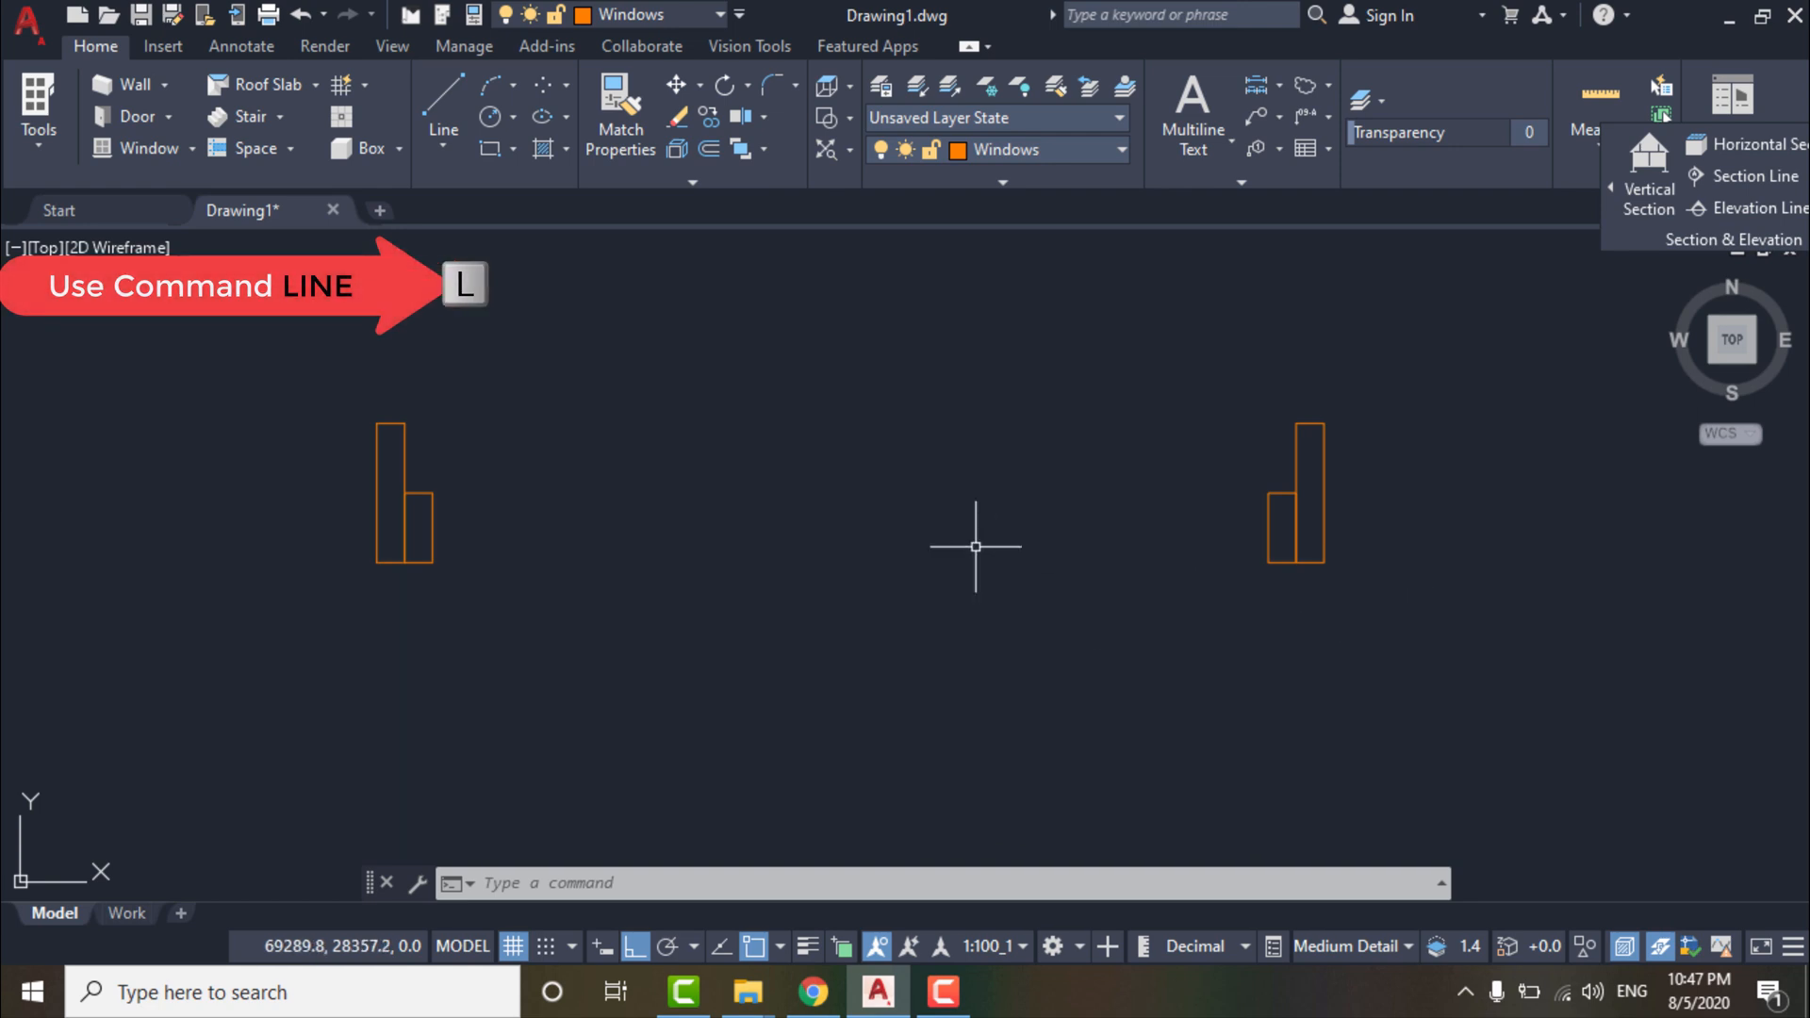
key(Return)
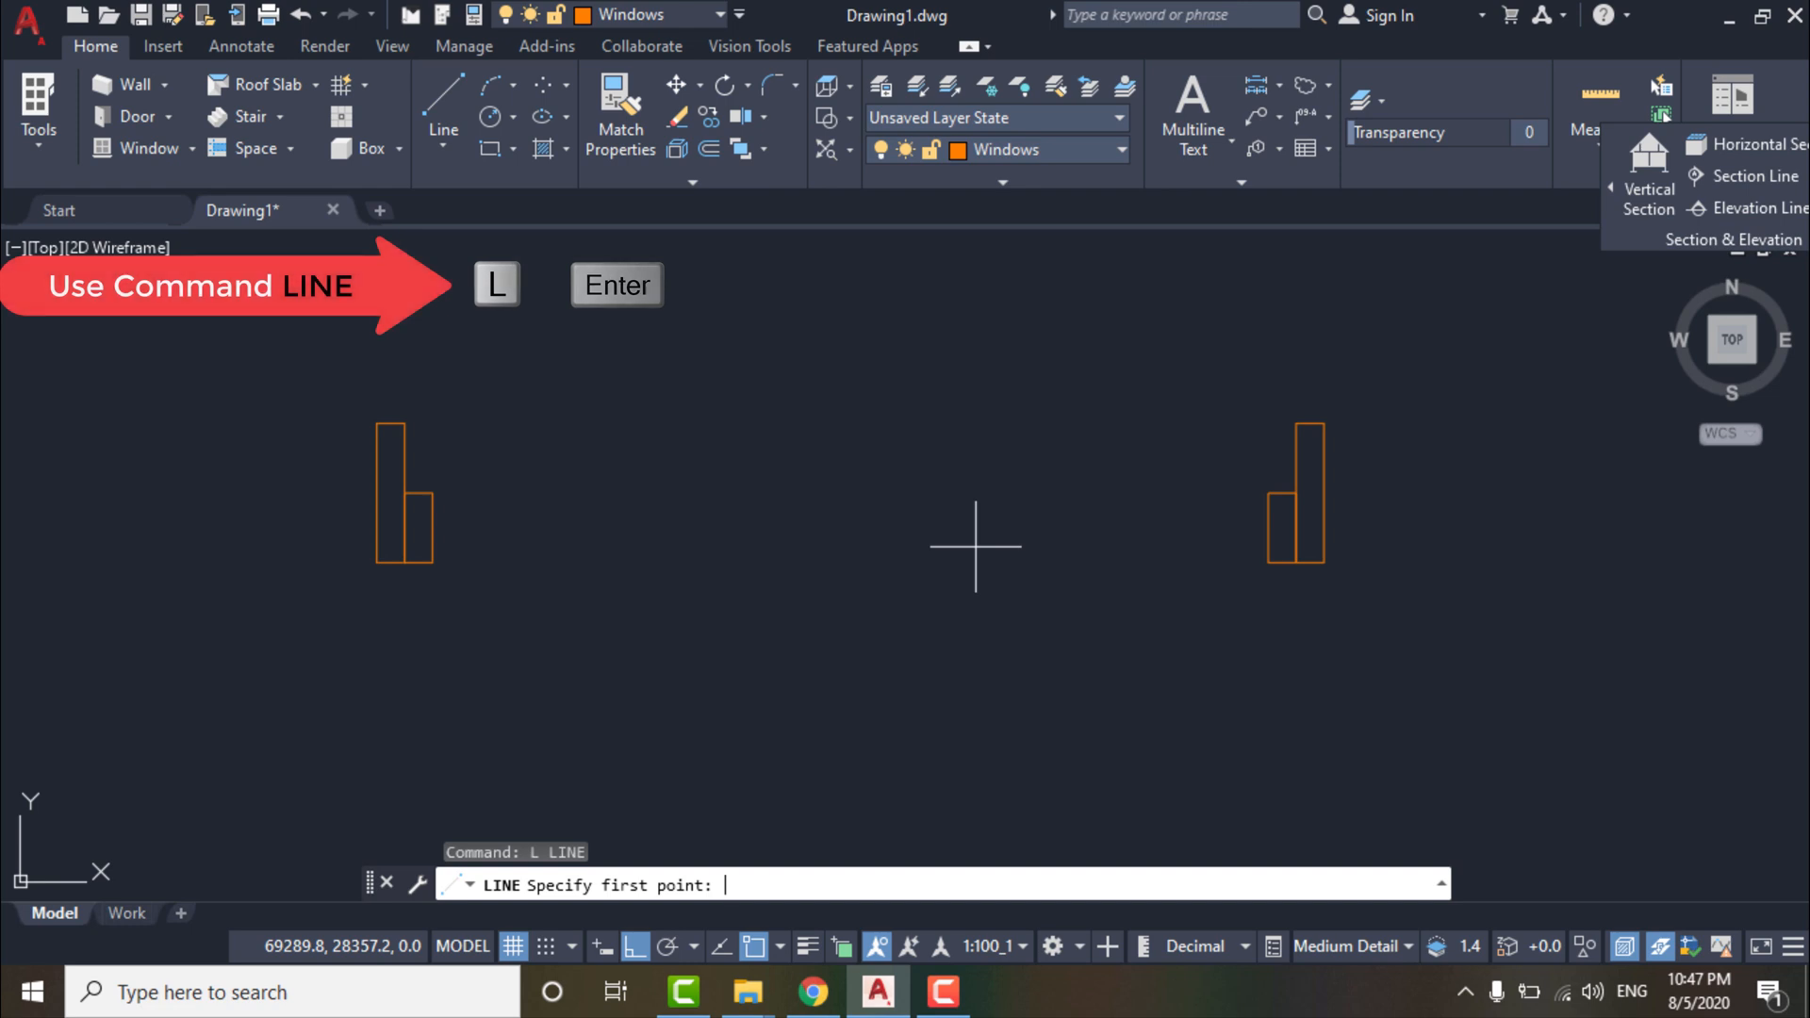
click(1268, 563)
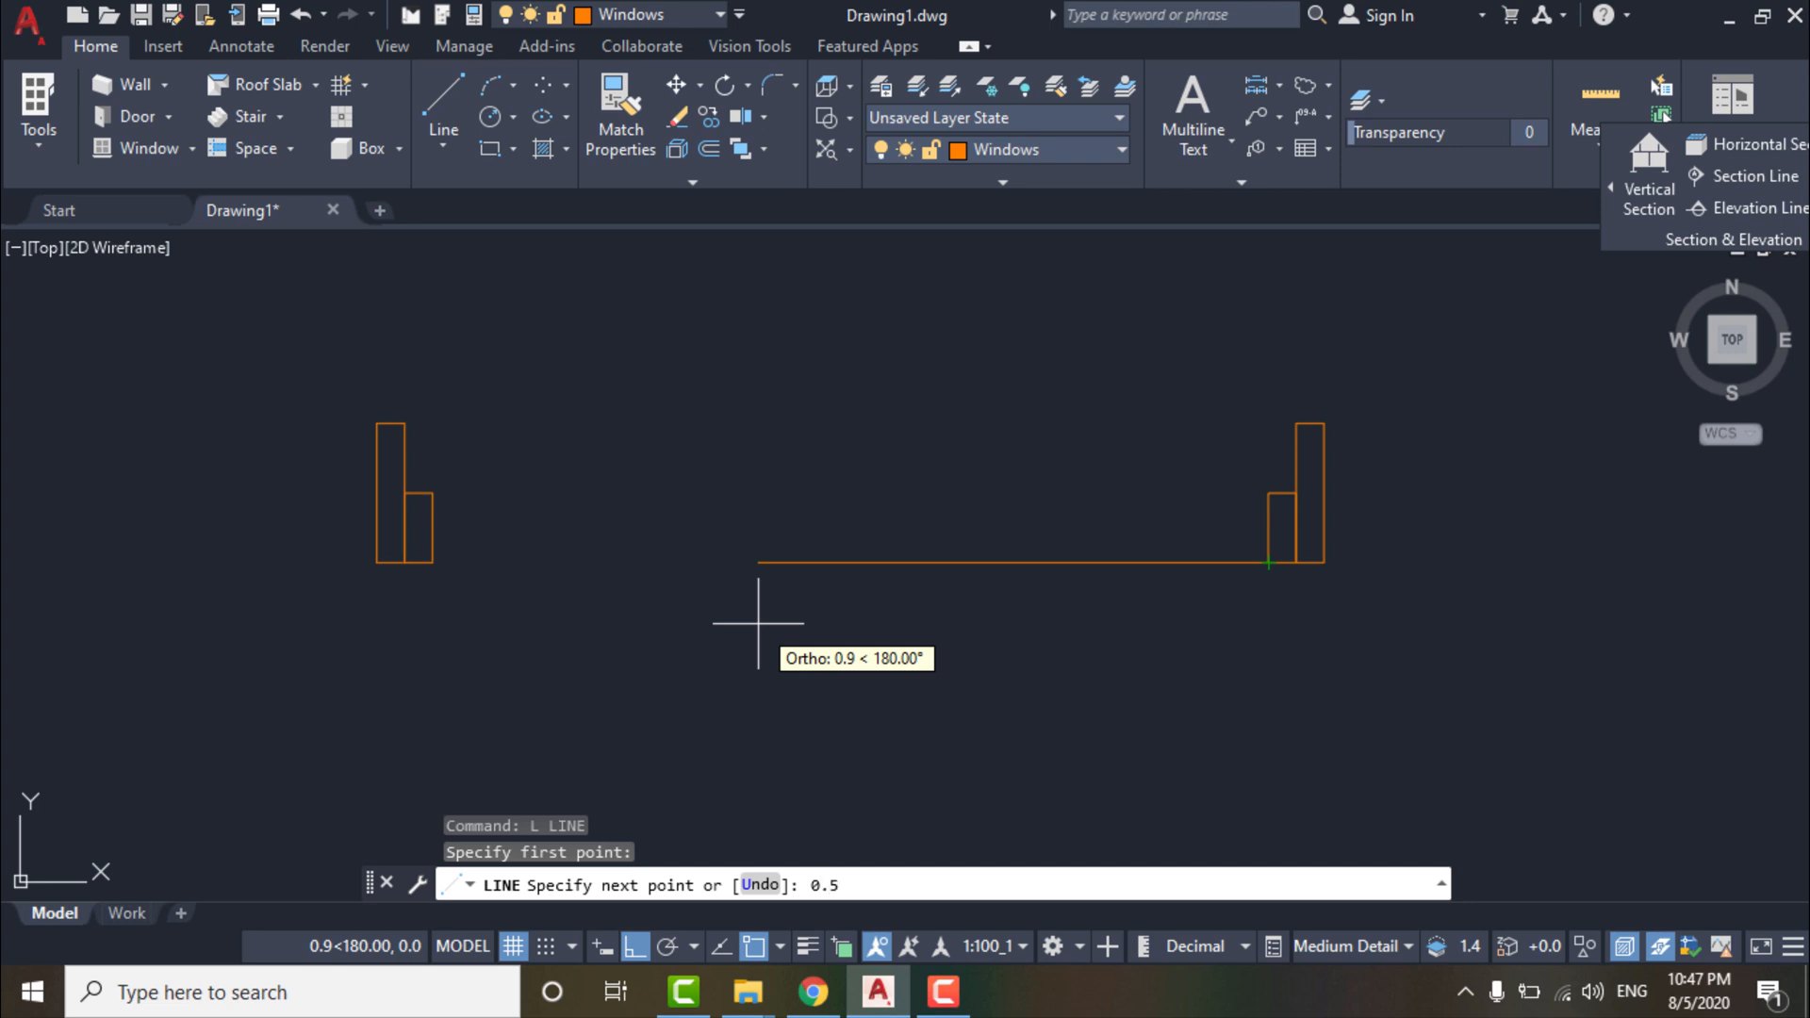
text(0.5)
key(Return)
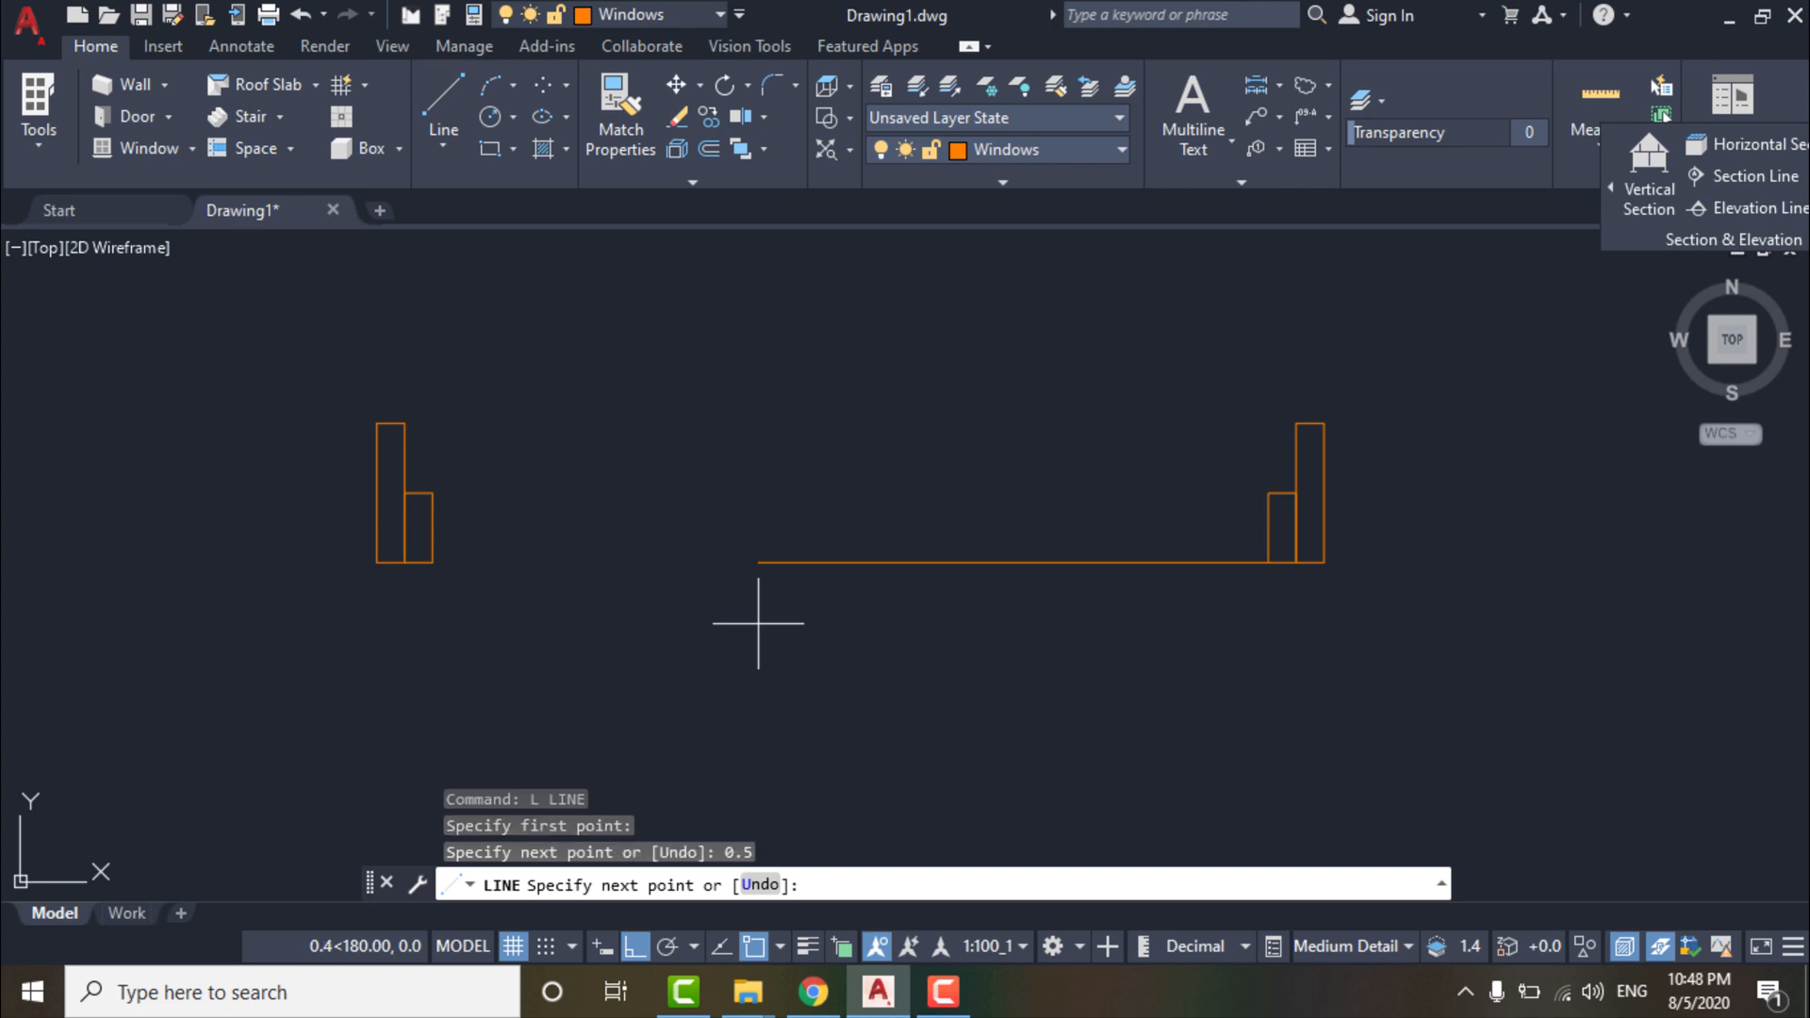
key(Return)
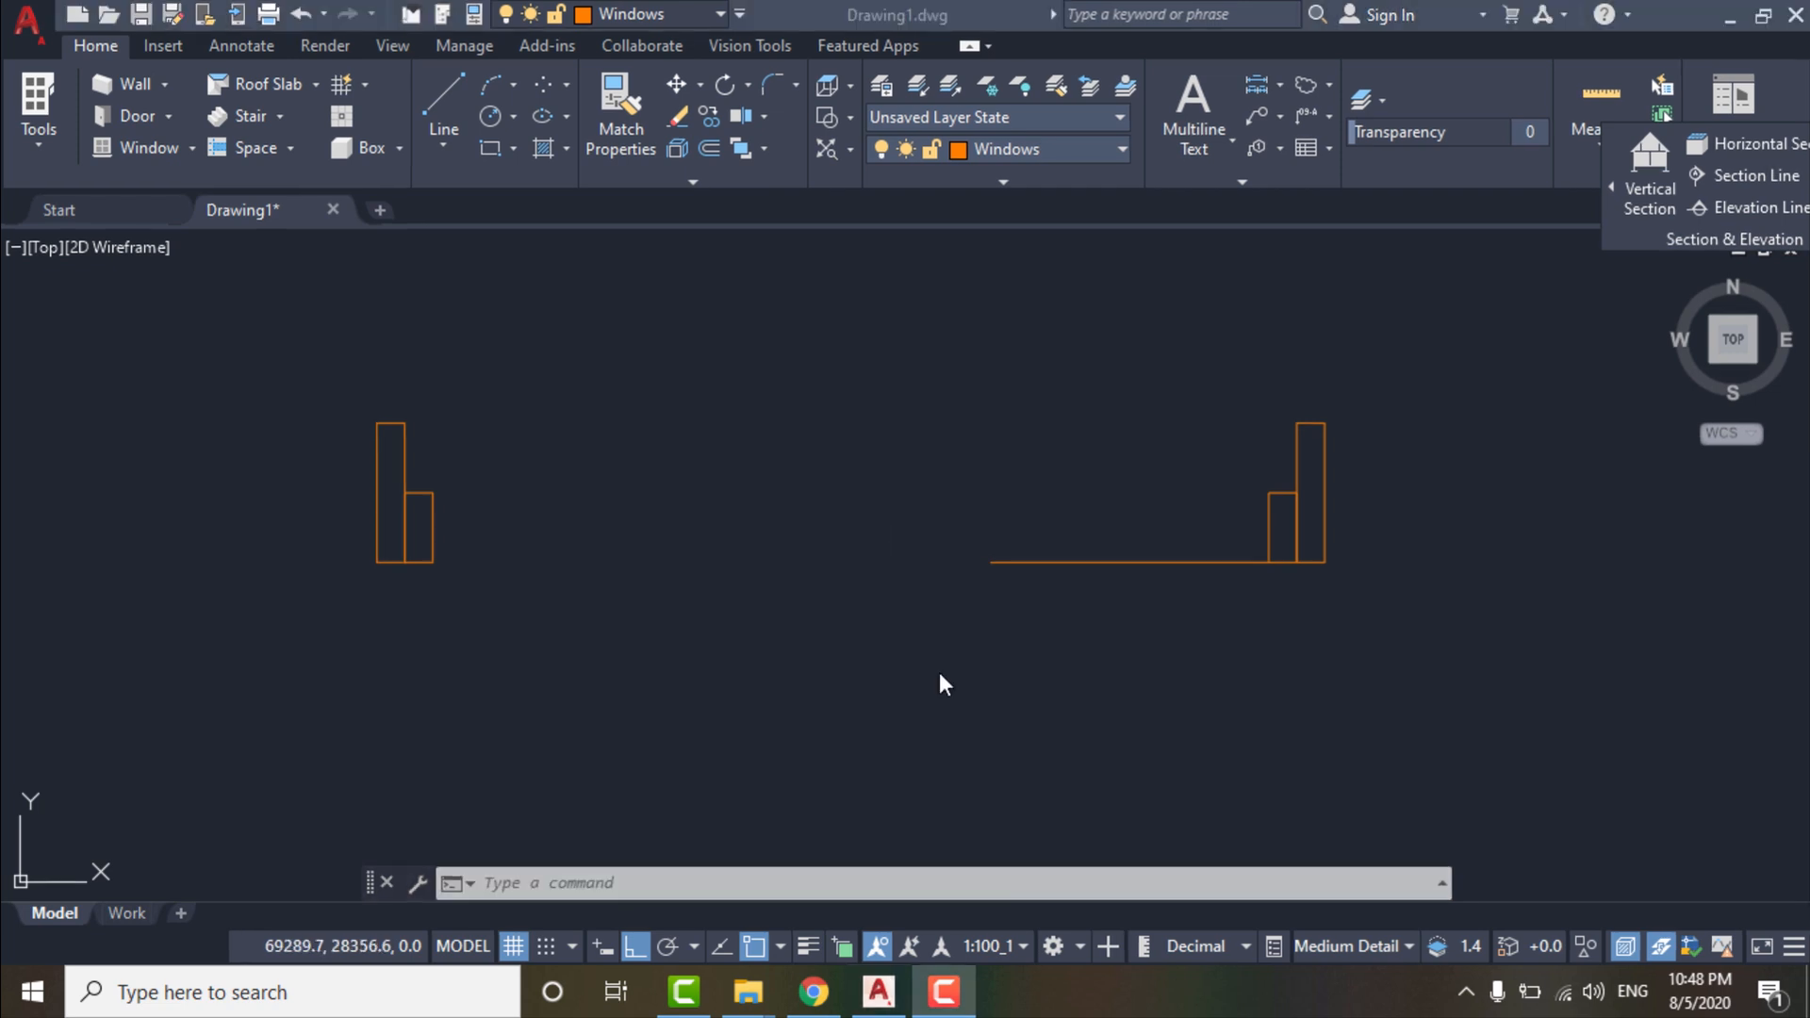
Move the left pair of frame rectangles by its lower-right corner to the free end of the 0.5 line.
mouse_move(913, 601)
middle_down()
mouse_move(777, 591)
mouse_move(875, 618)
middle_up()
click(161, 307)
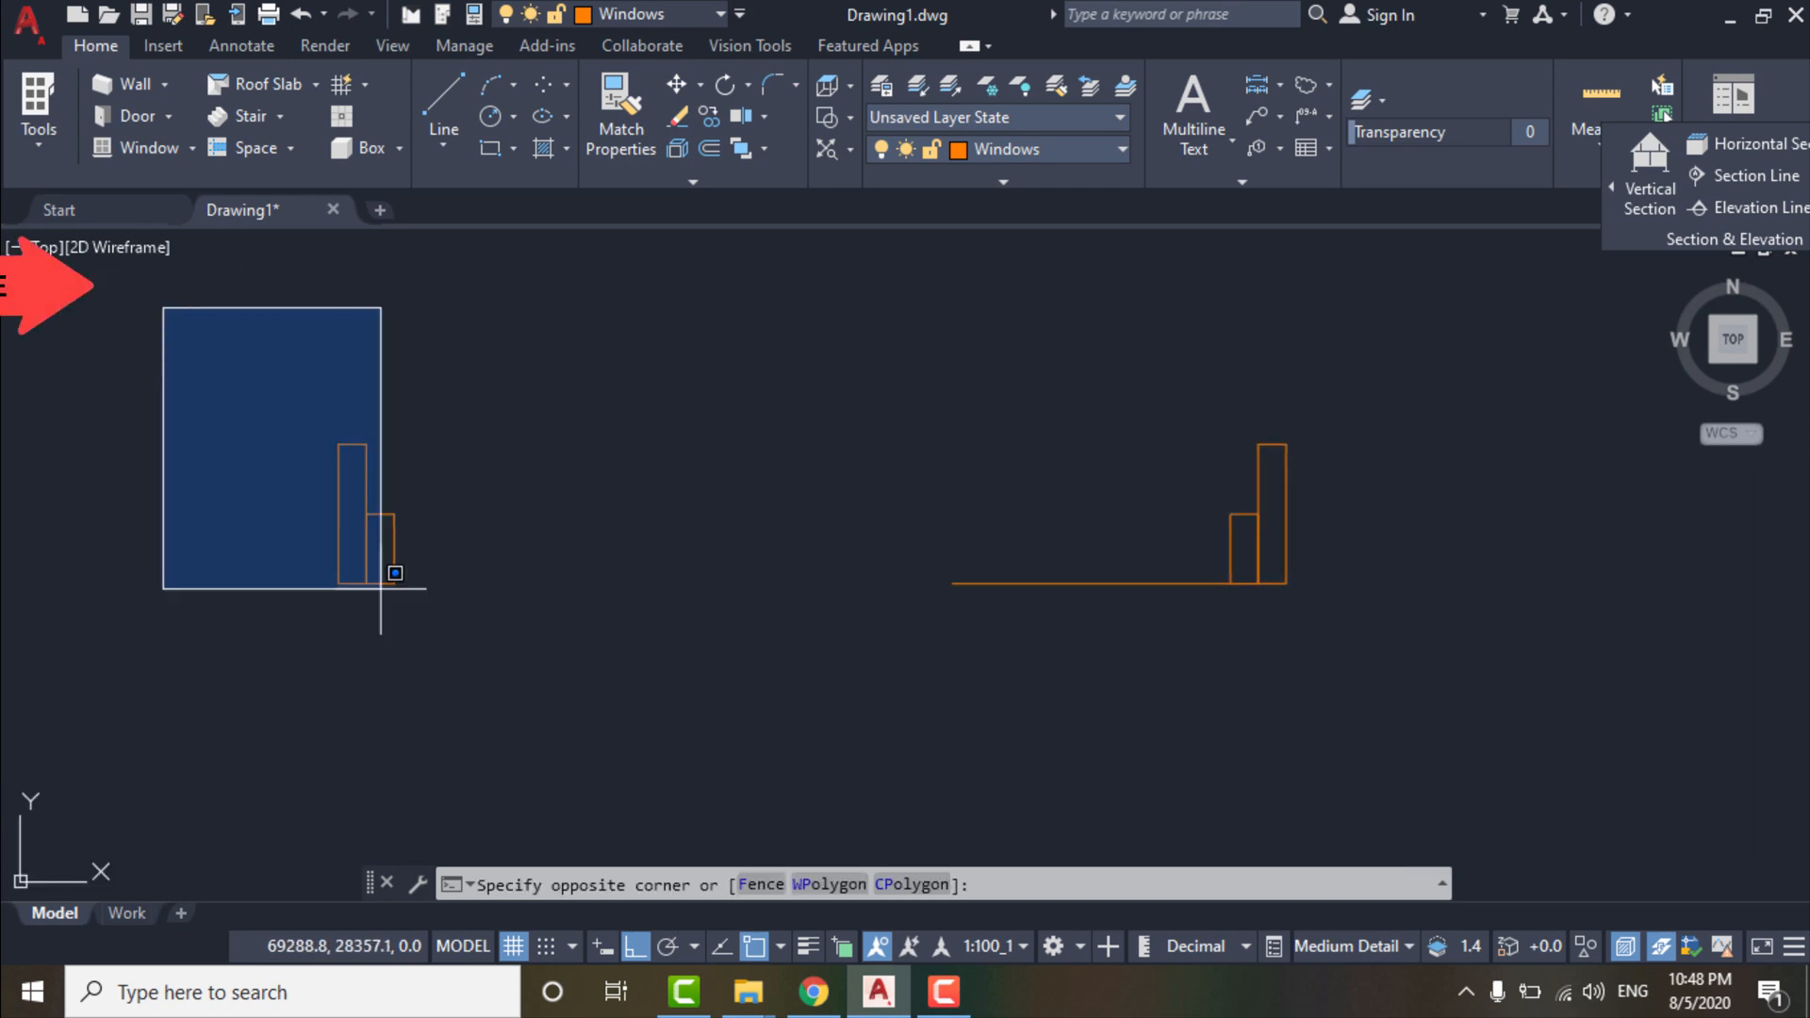
click(525, 776)
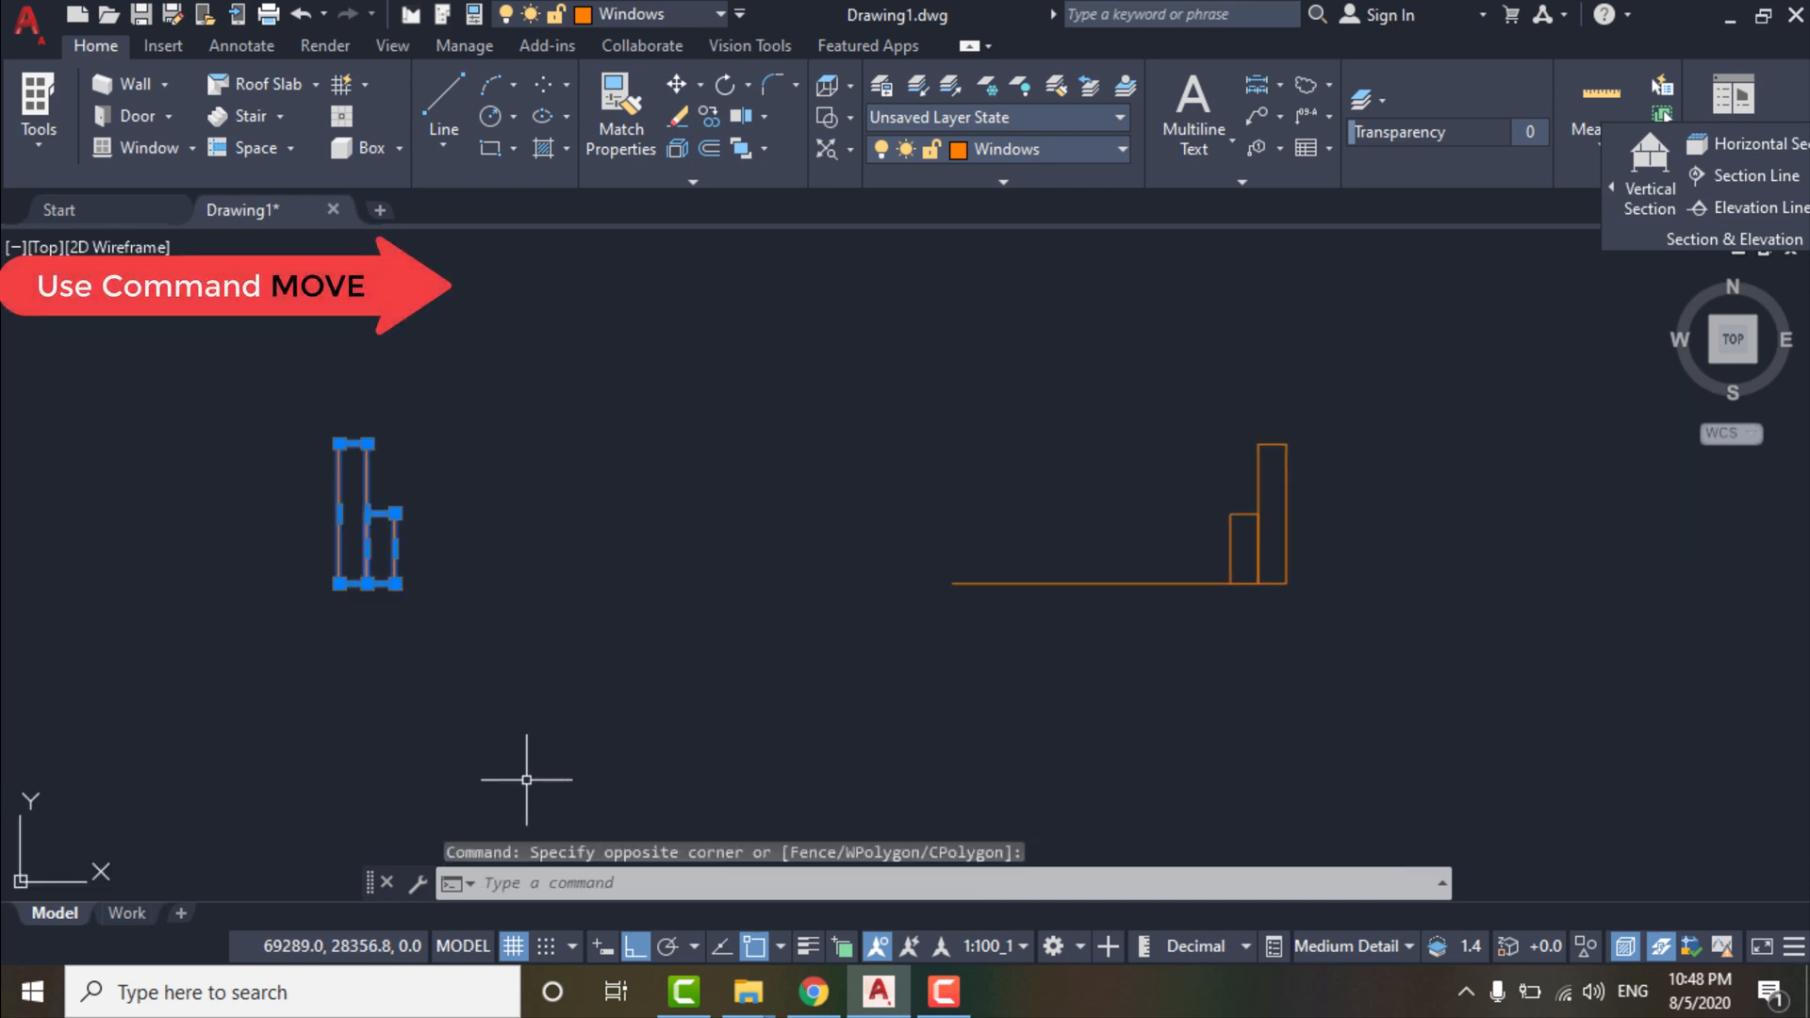
text(m)
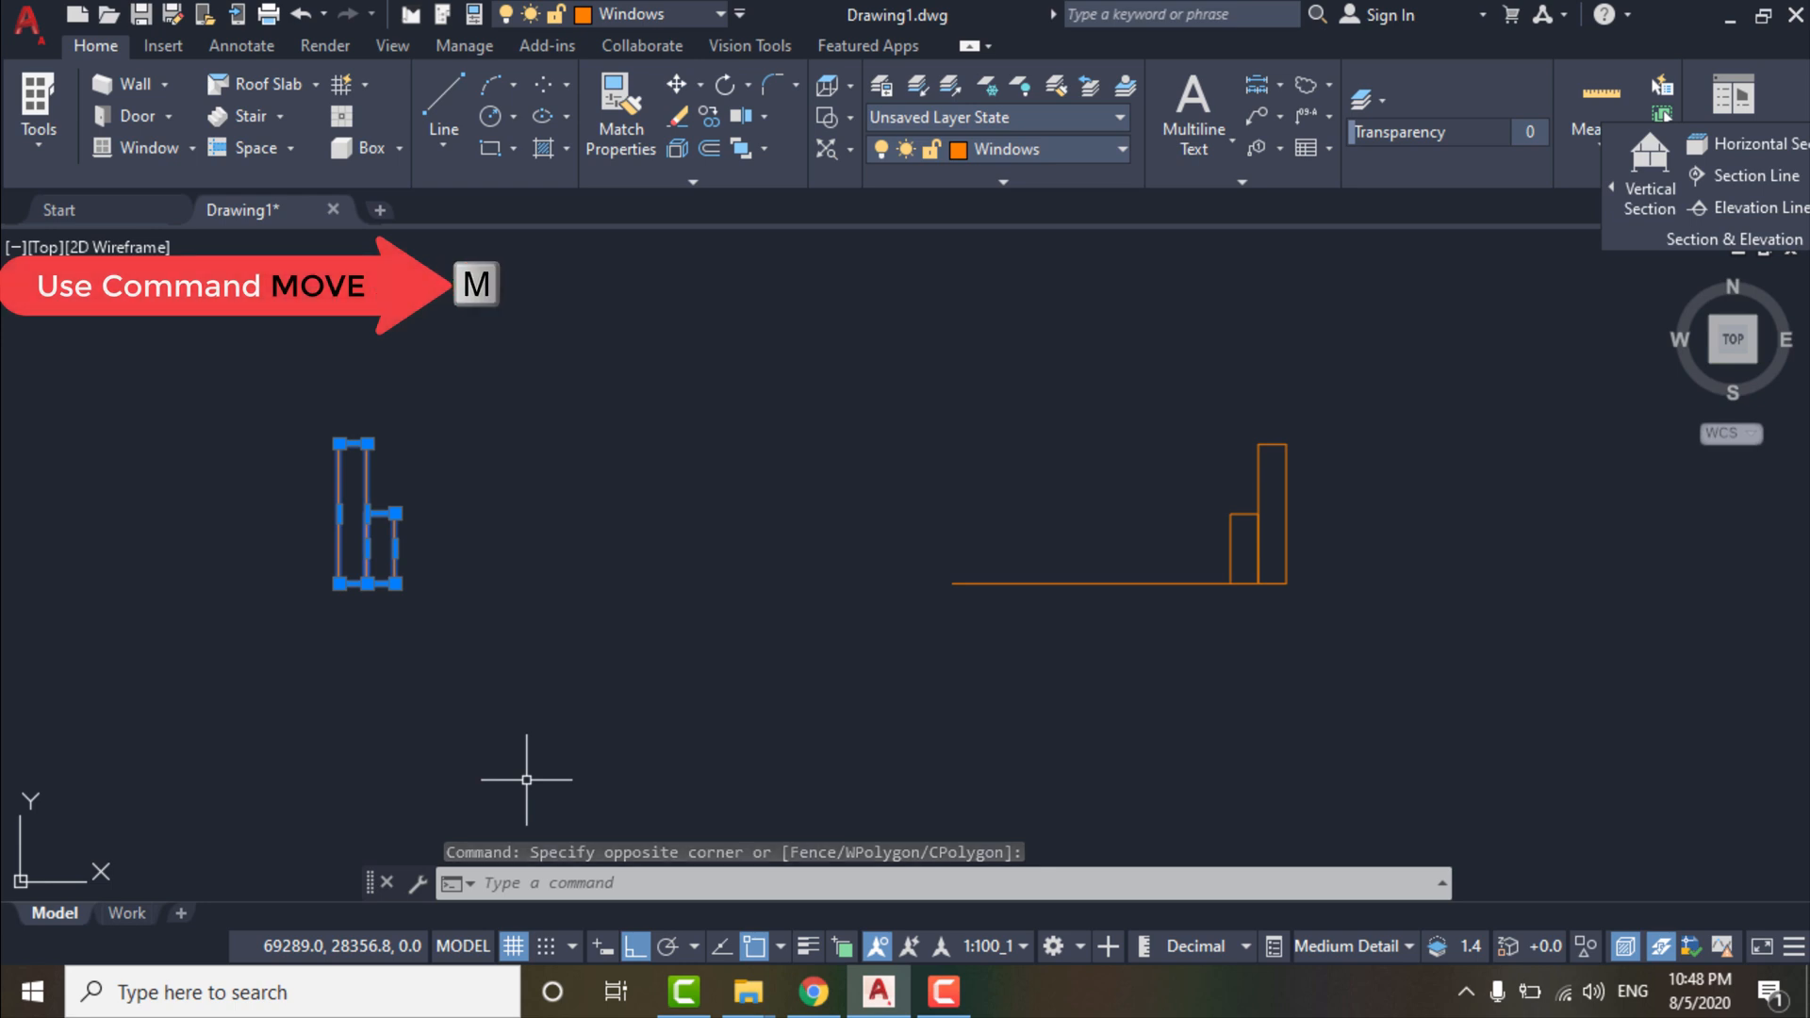
key(Return)
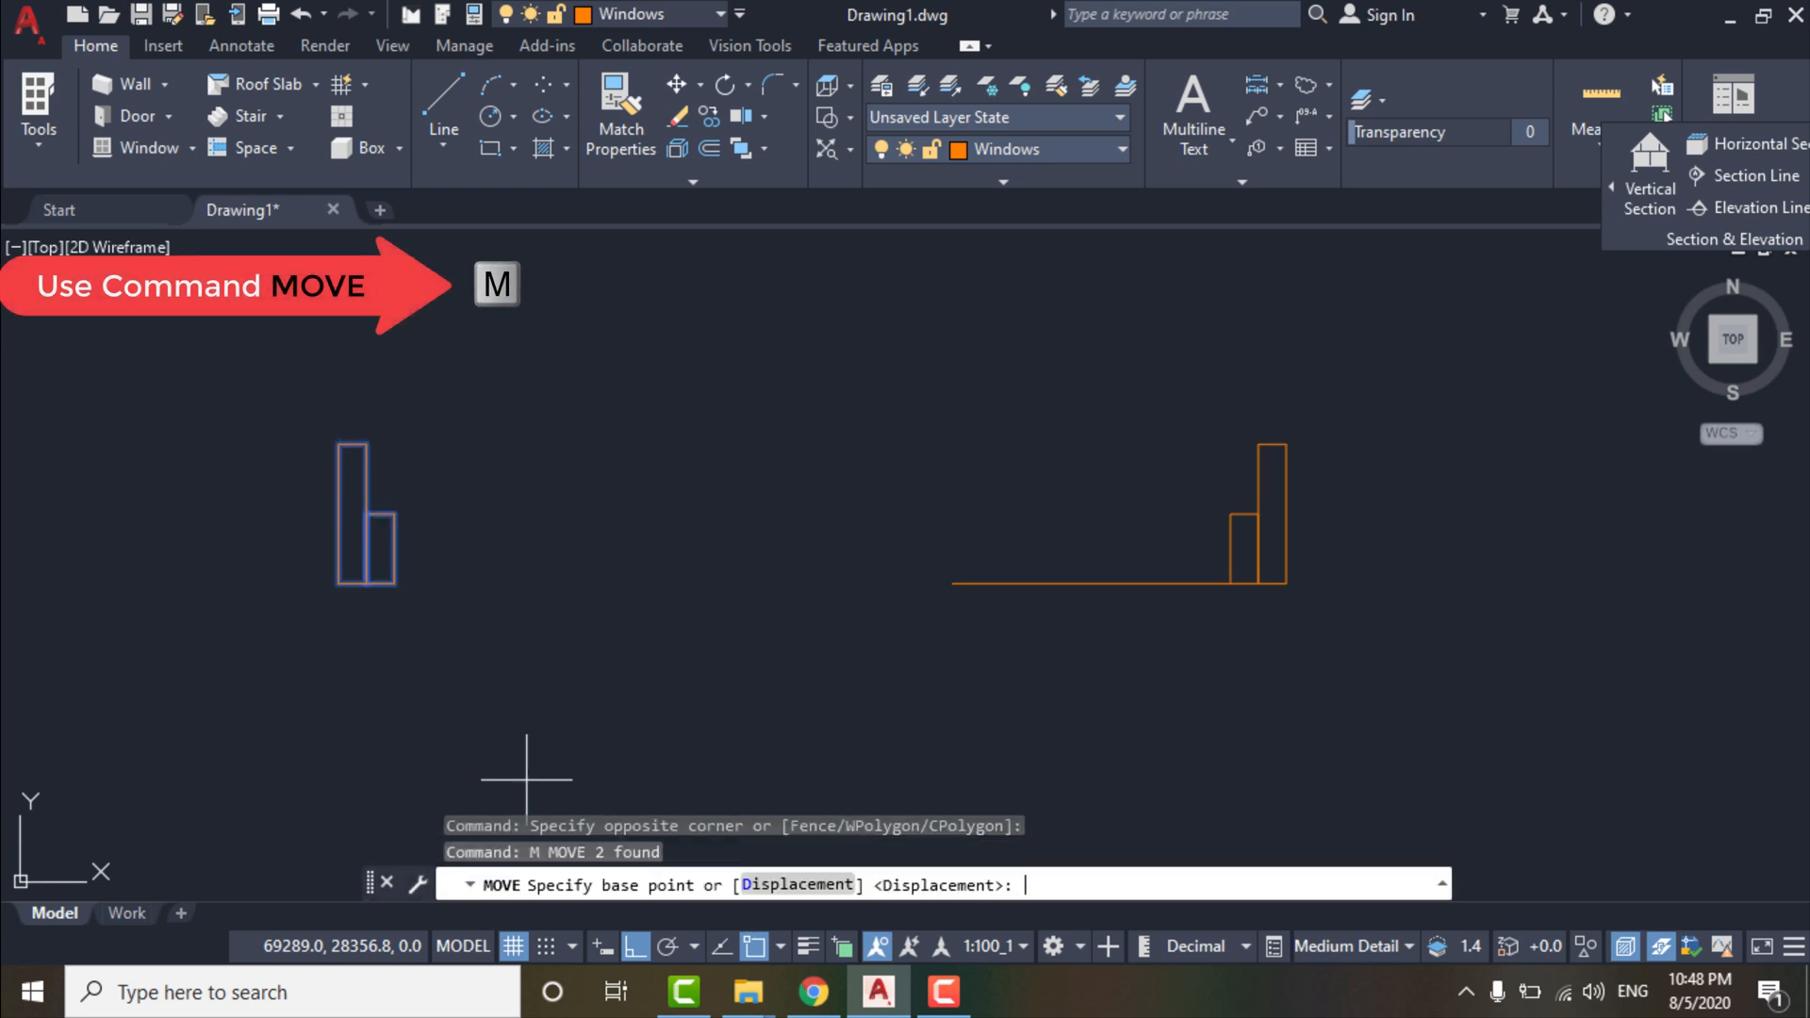
click(395, 583)
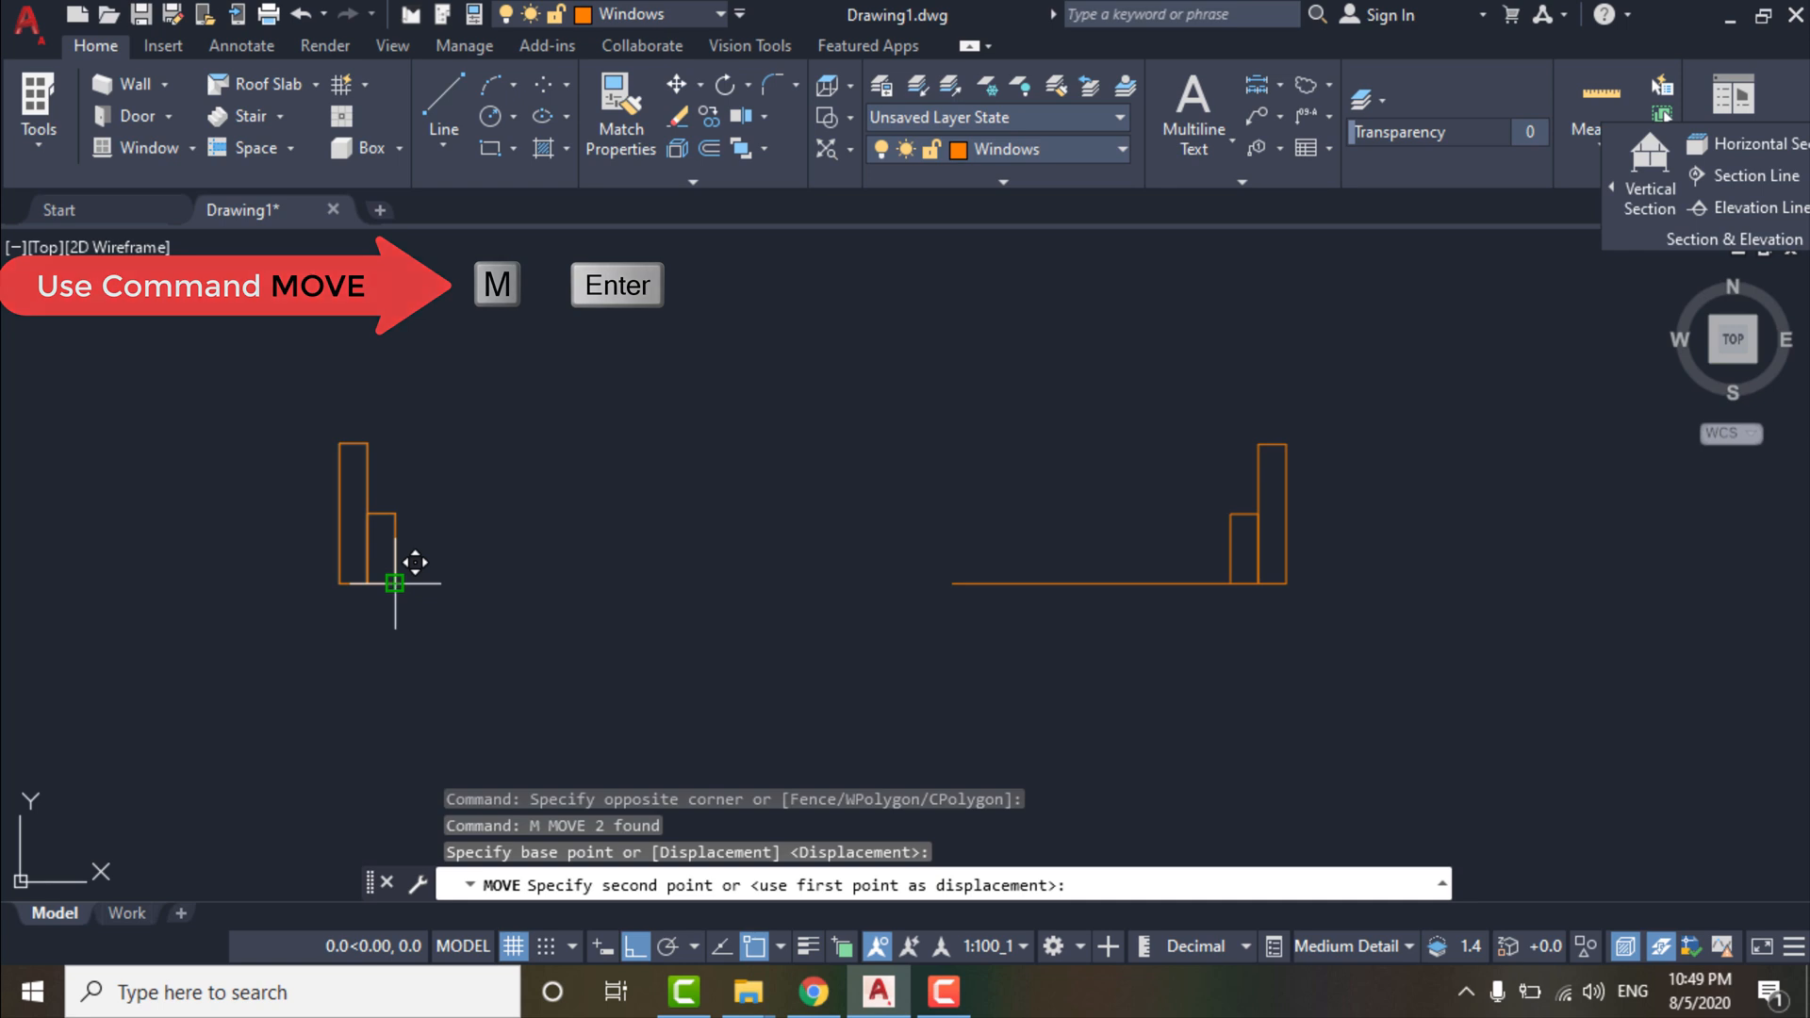
click(954, 584)
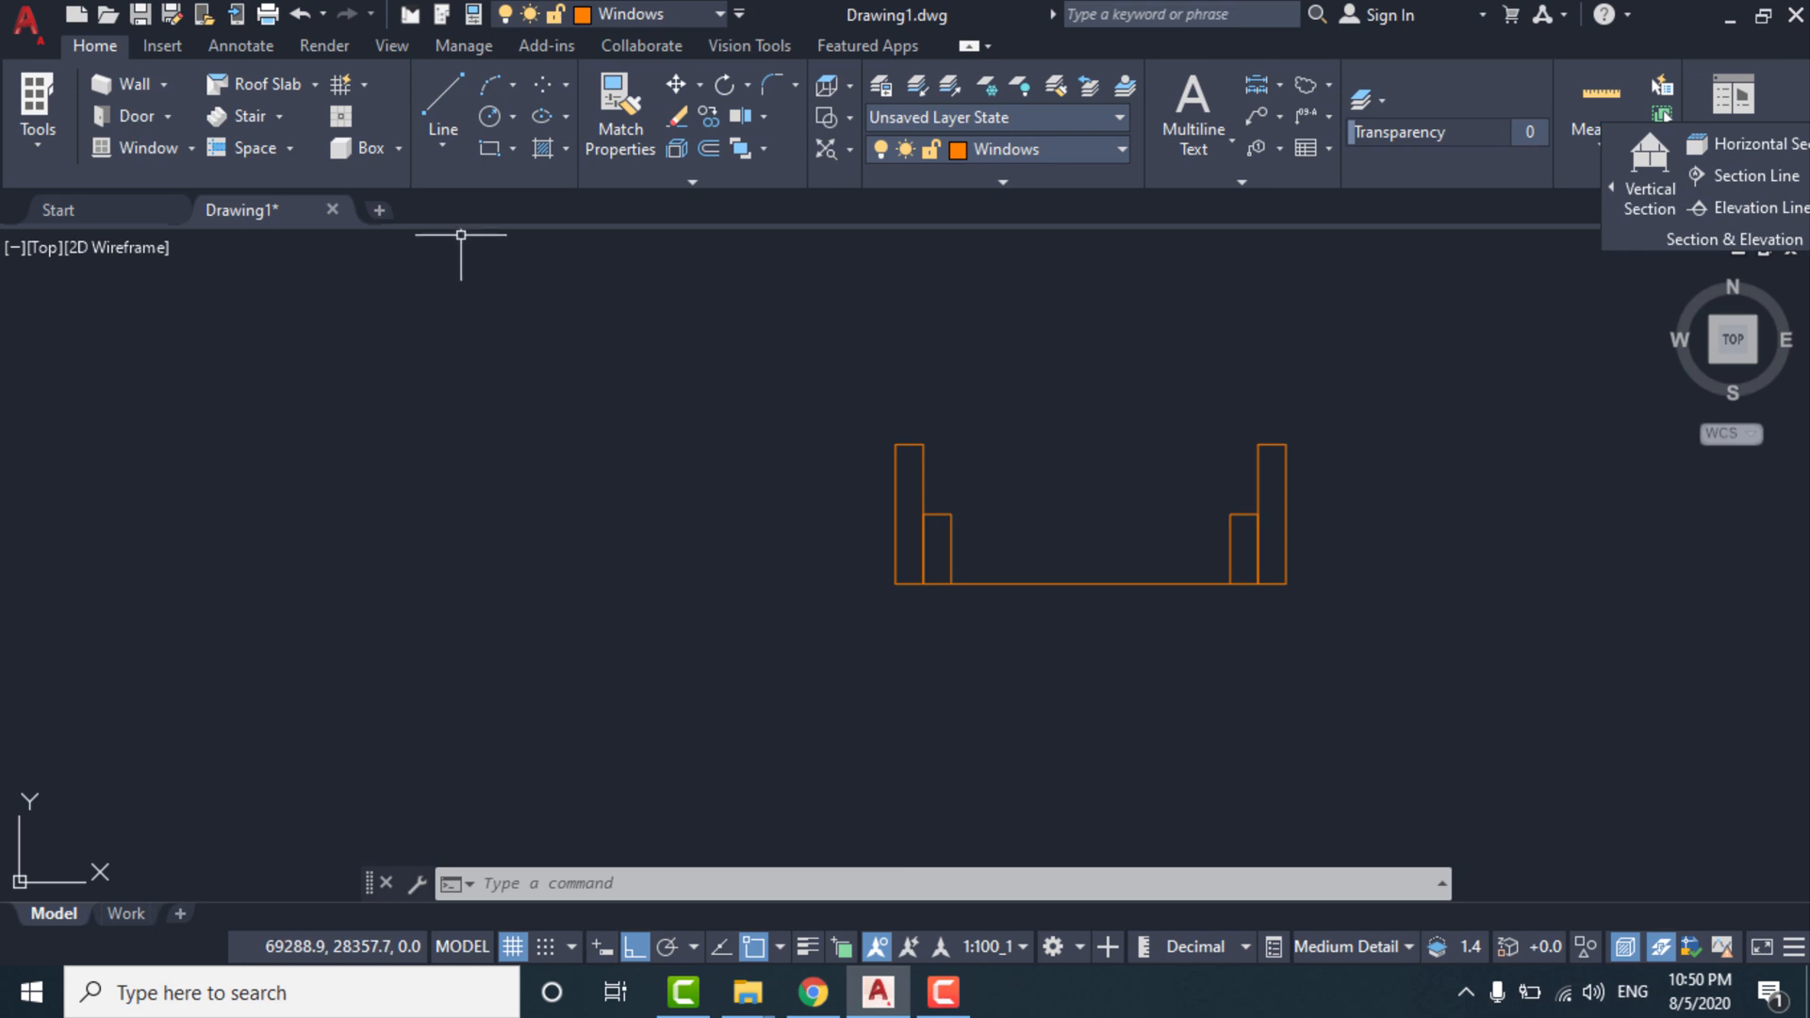
Complete the narrow window with two horizontal lines joining the small rectangles' upper inner corners and inner side midpoints.
click(453, 87)
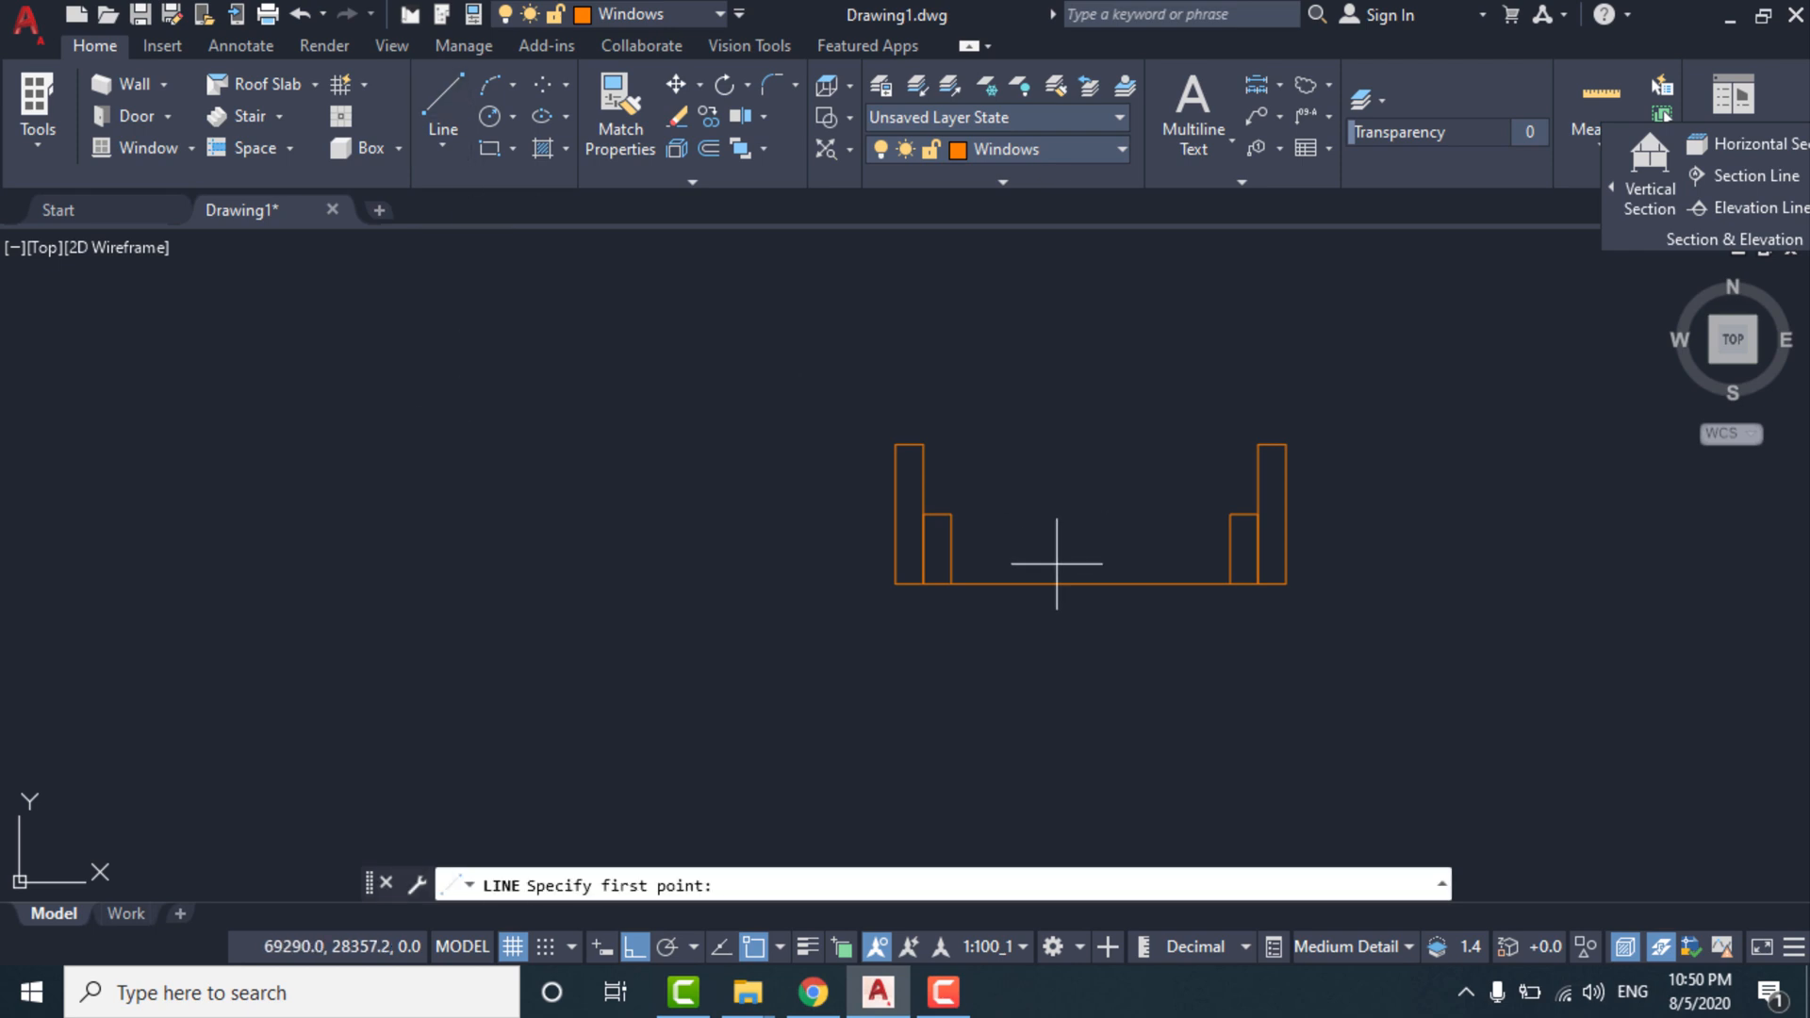
click(951, 513)
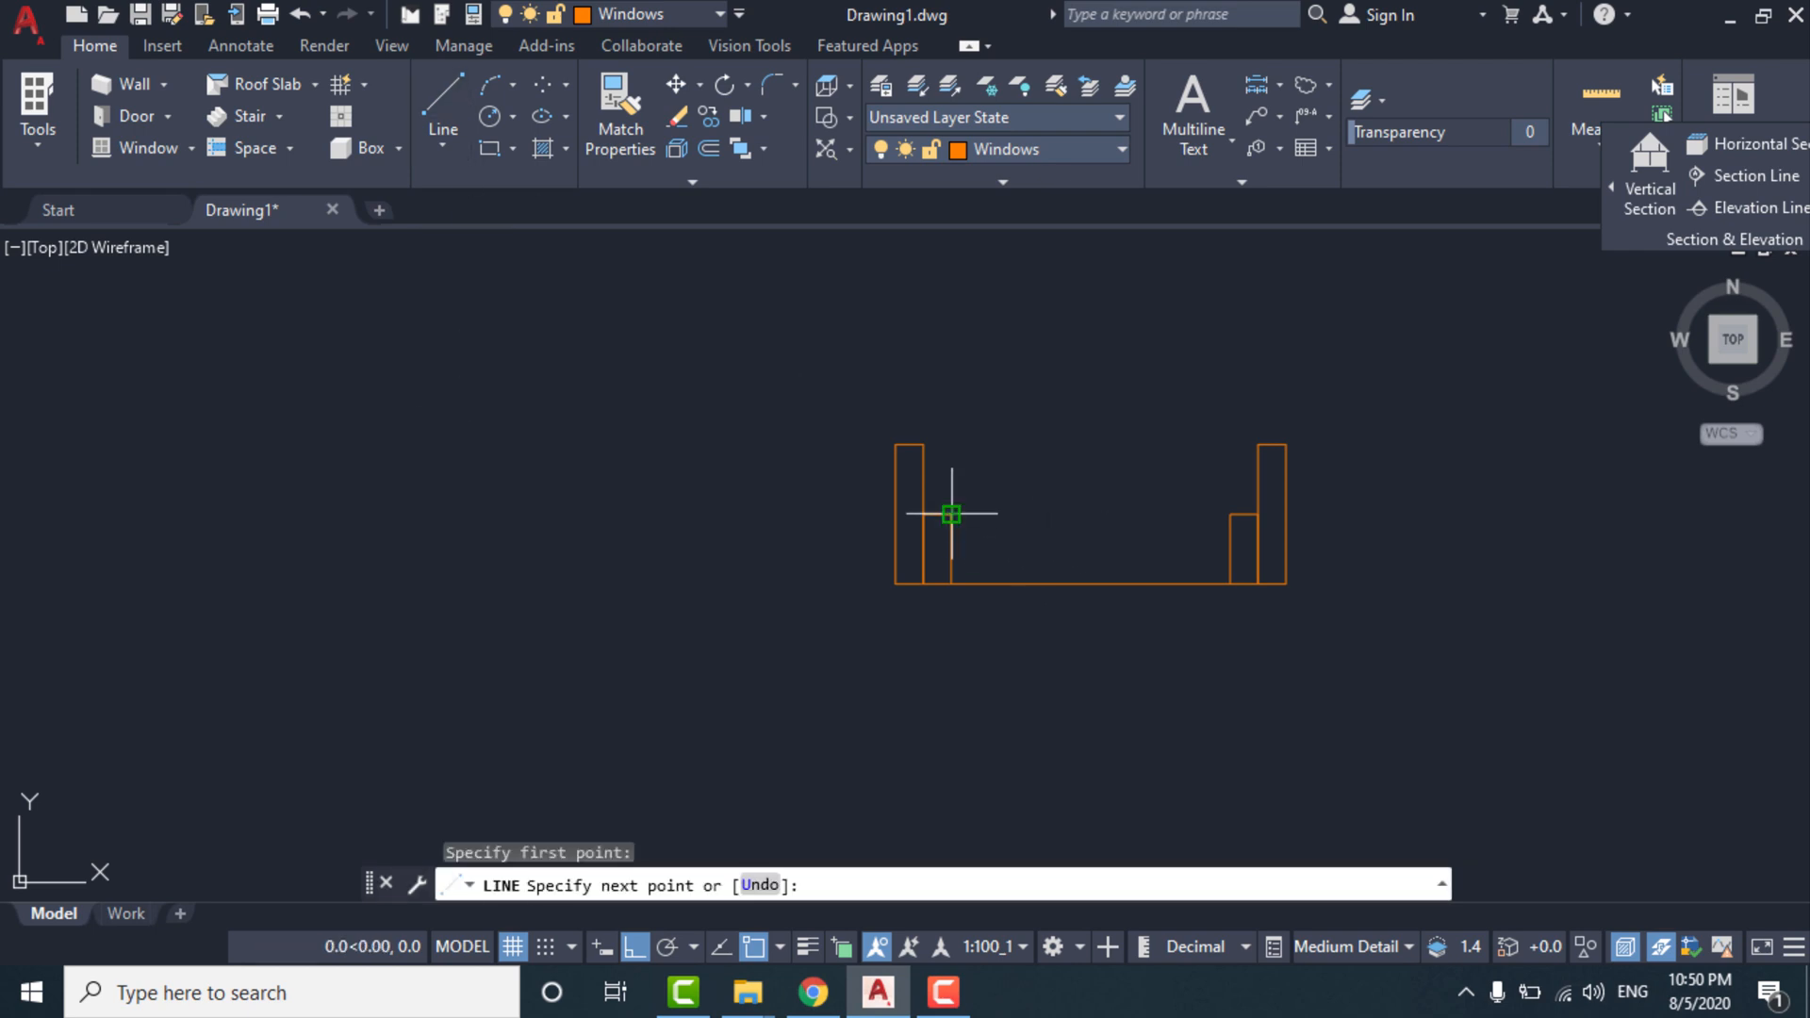
click(1230, 514)
key(Return)
key(Return)
click(1229, 547)
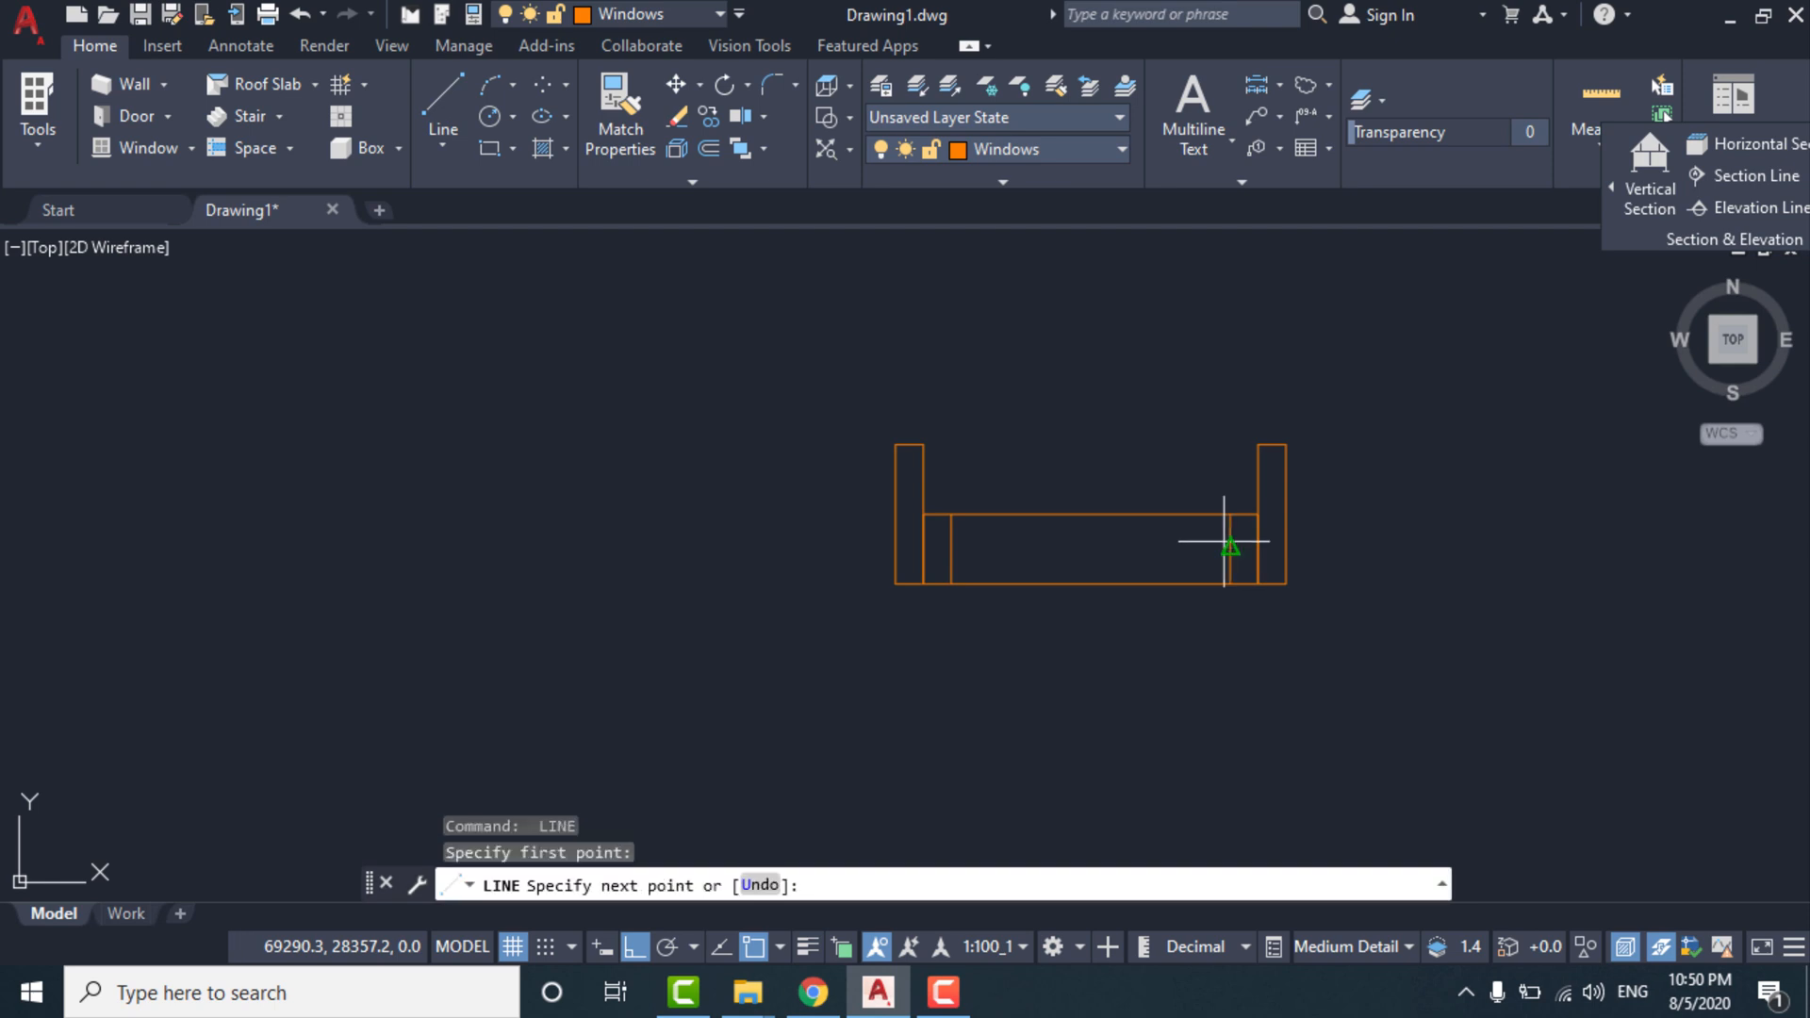
click(951, 547)
key(Return)
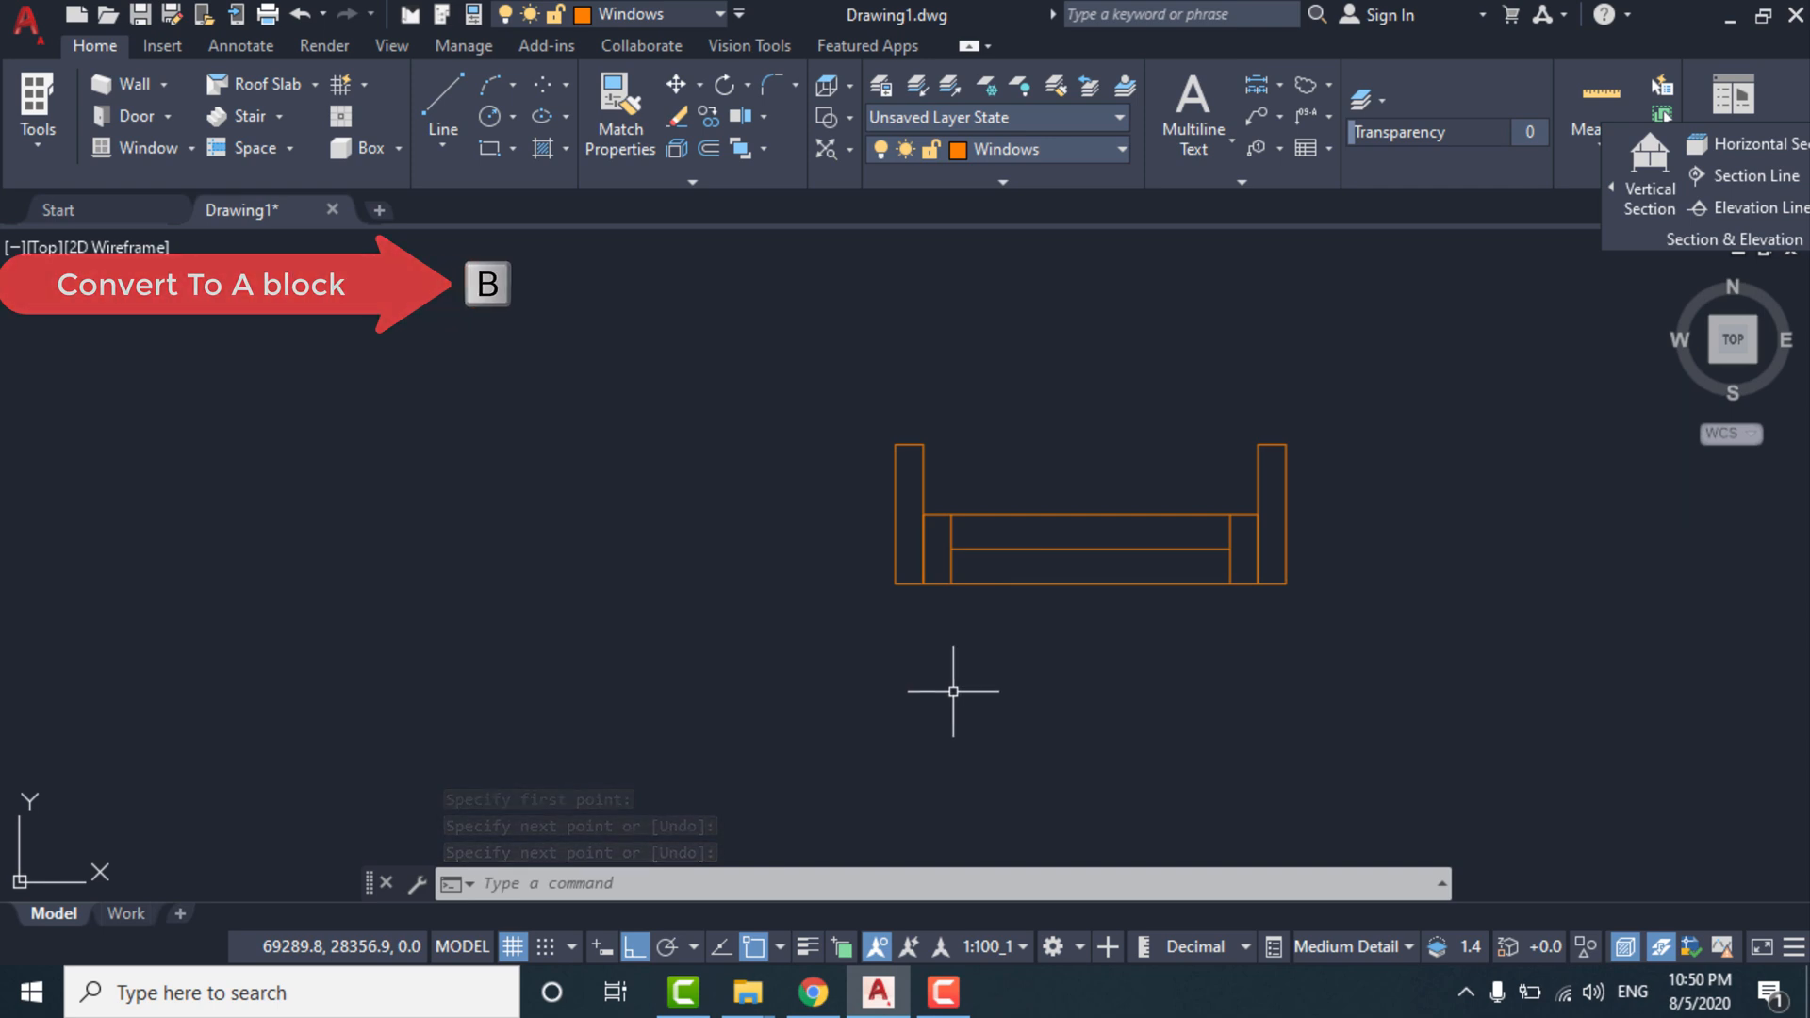
Convert all objects of the narrow window symbol into a block named "bath win".
scroll(806, 349, down, 2)
text(b)
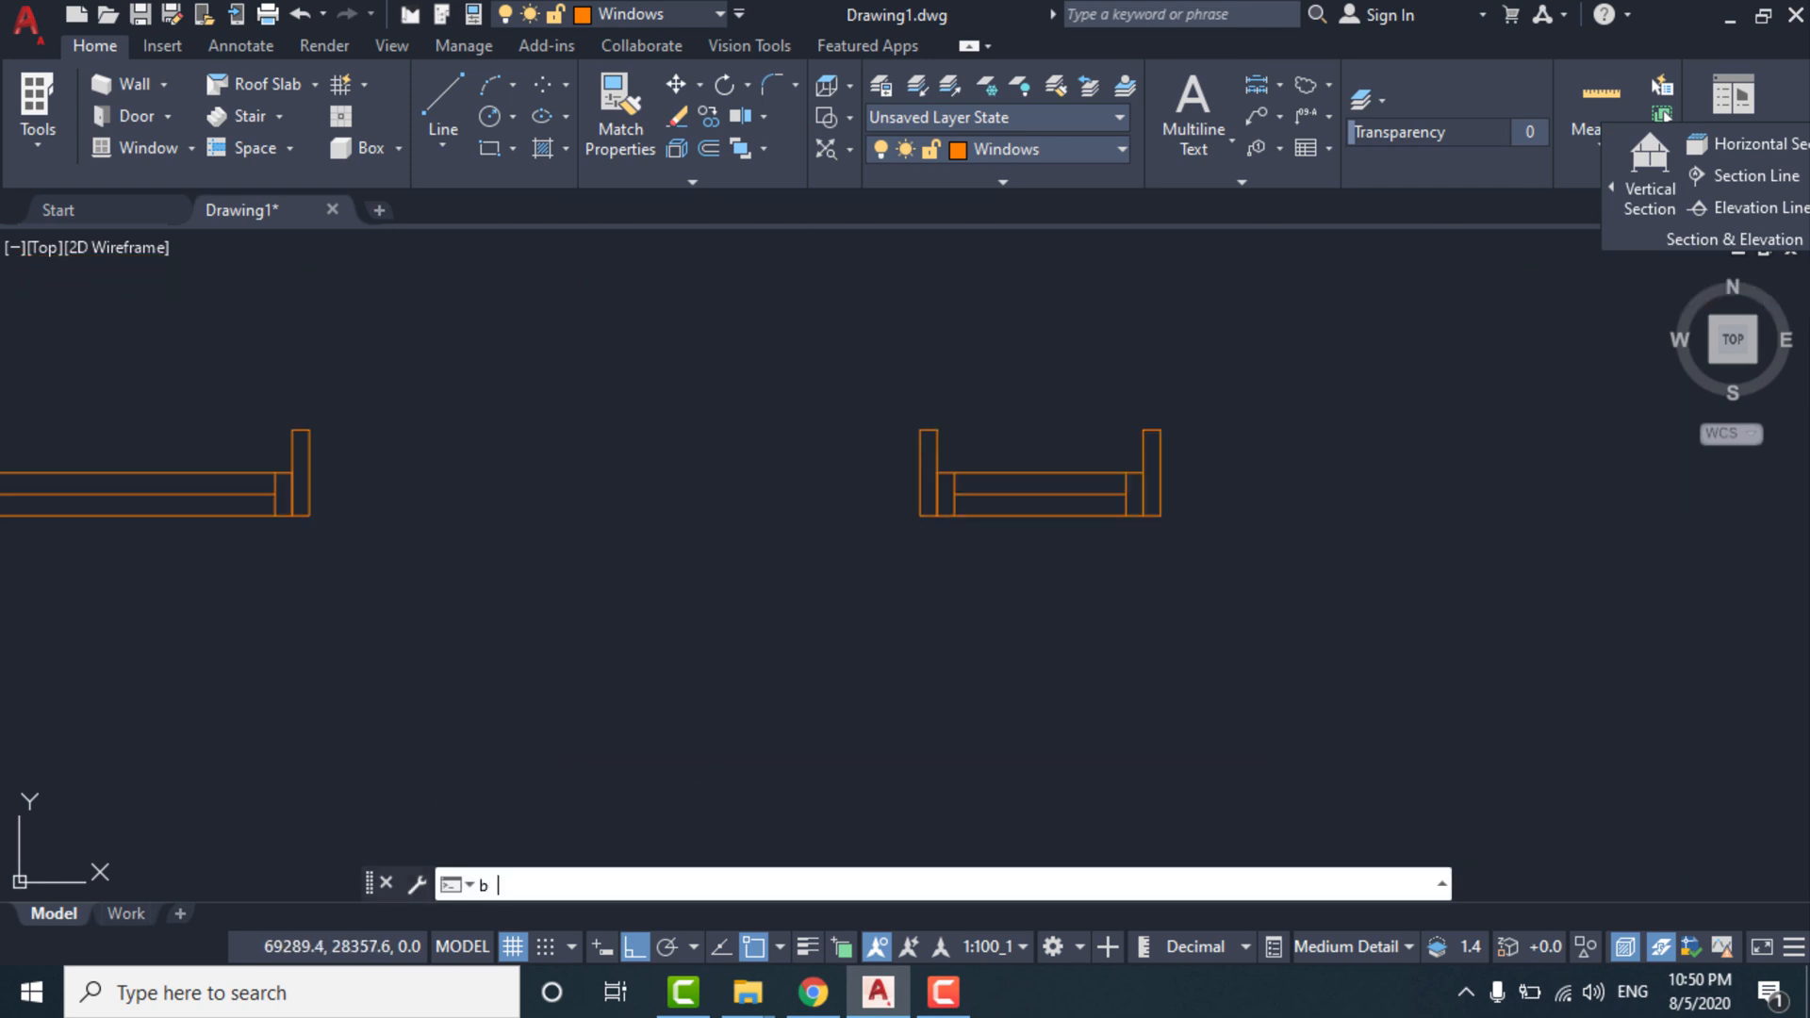
key(Return)
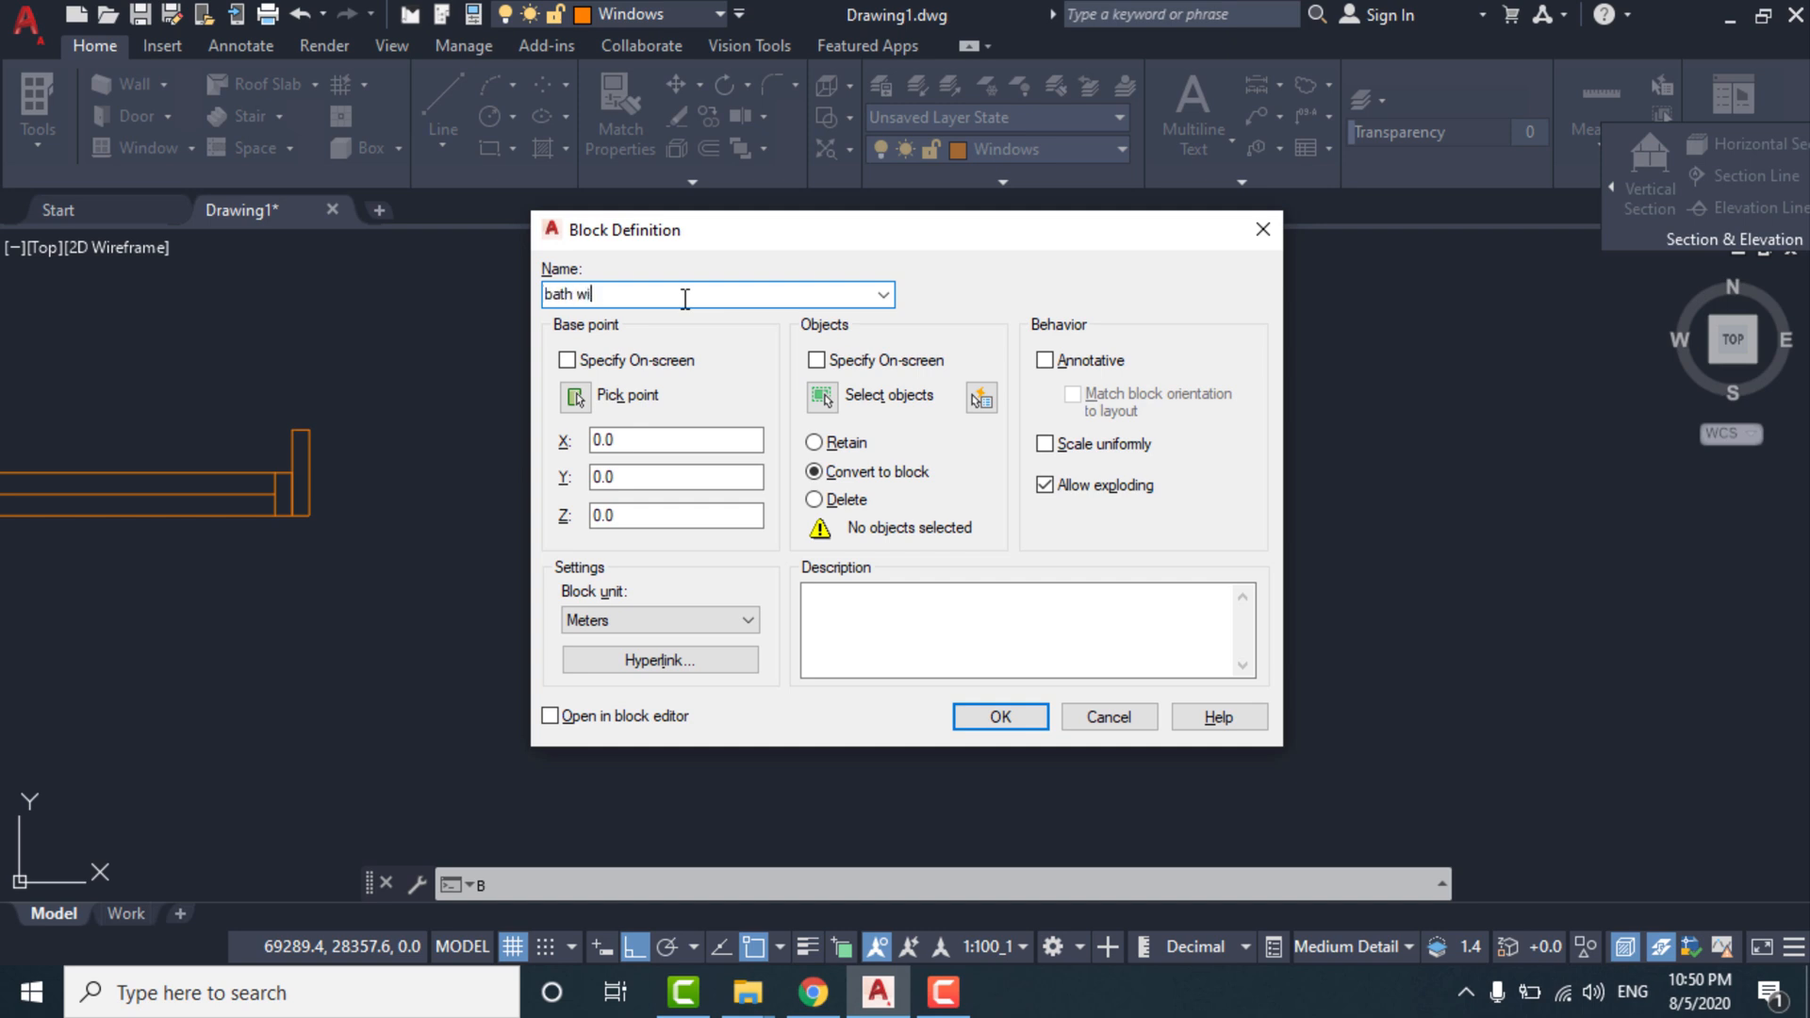
click(921, 390)
click(881, 396)
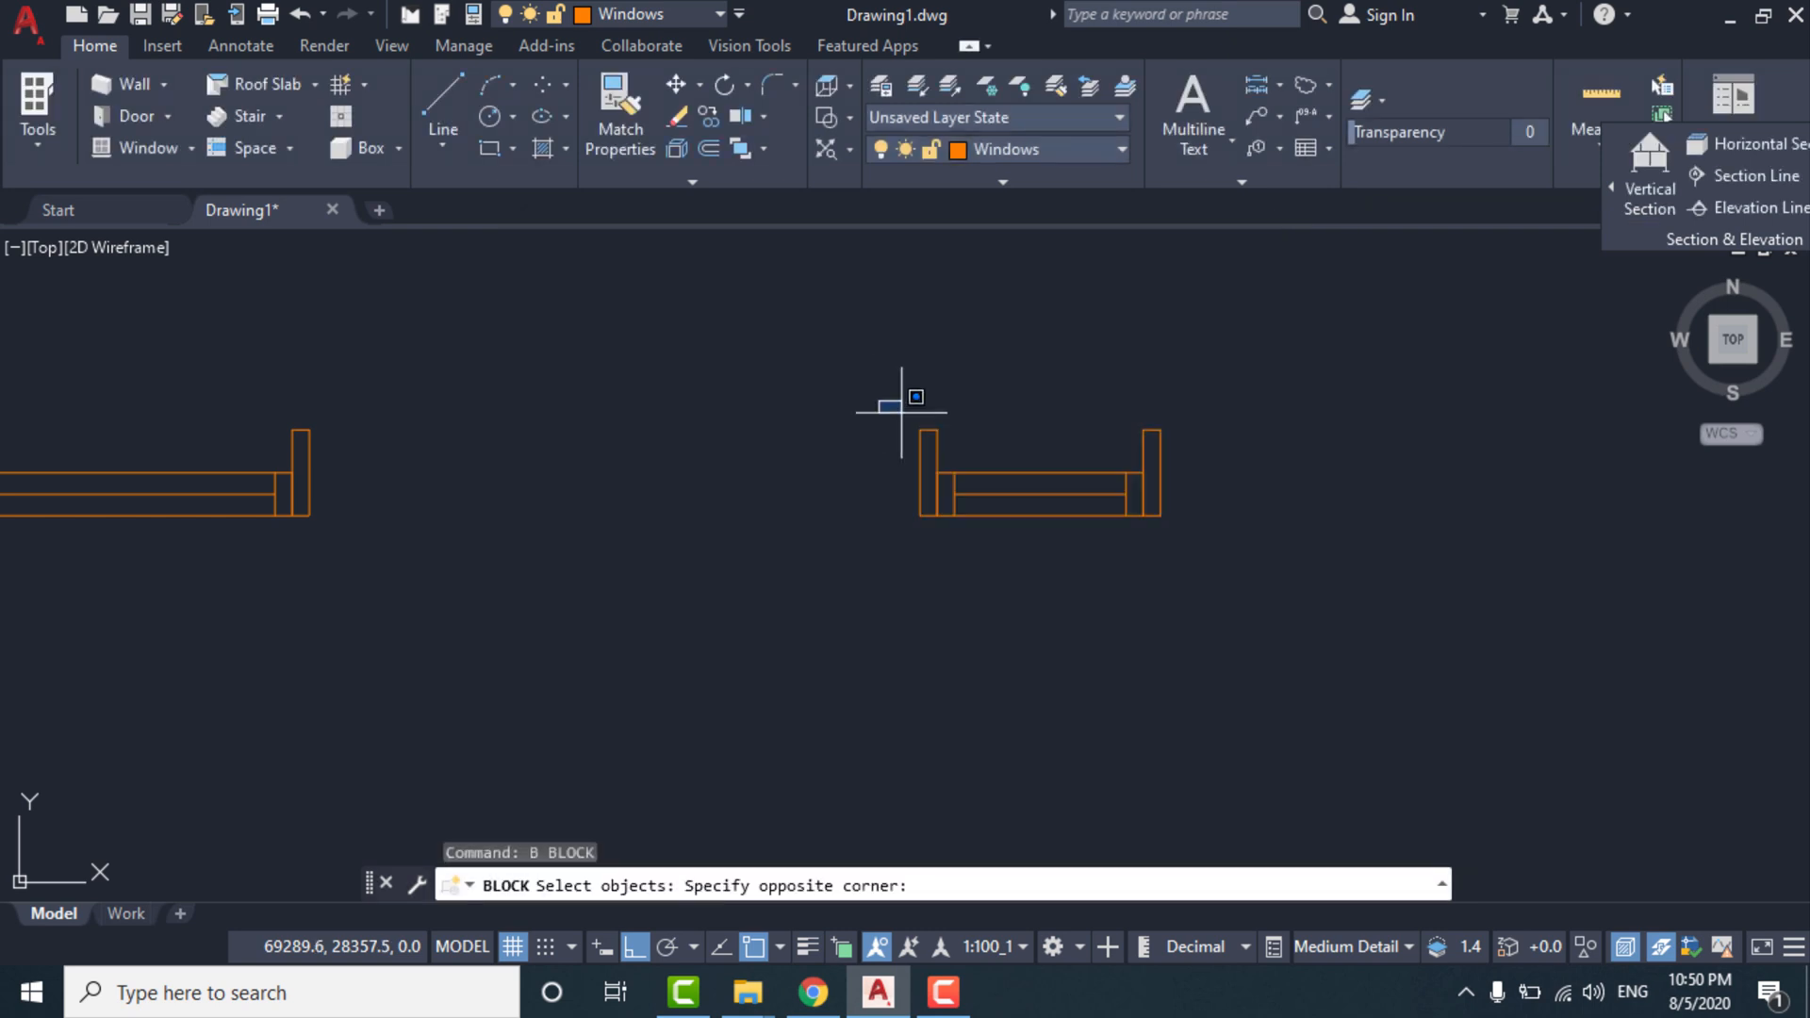
click(1241, 594)
key(Return)
click(969, 721)
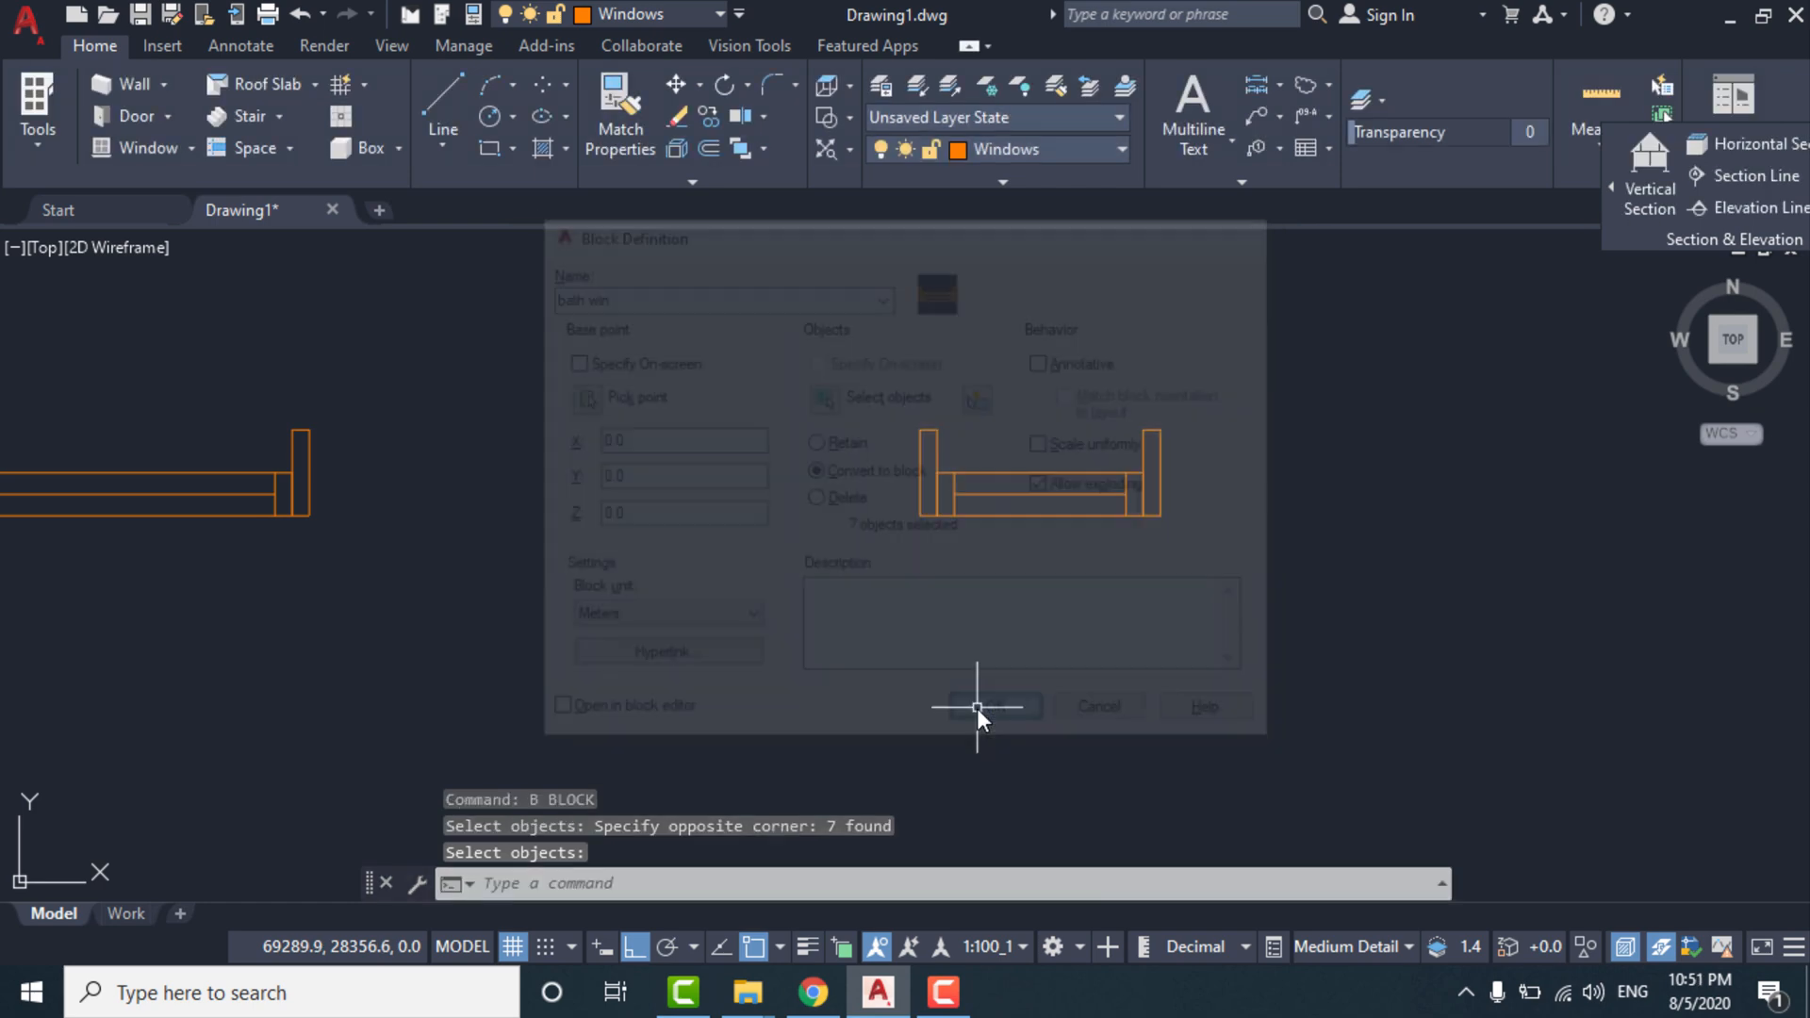
Convert all objects of the wide window symbol into a block named "big win".
middle_drag(489, 578, 824, 576)
middle_drag(107, 448, 420, 467)
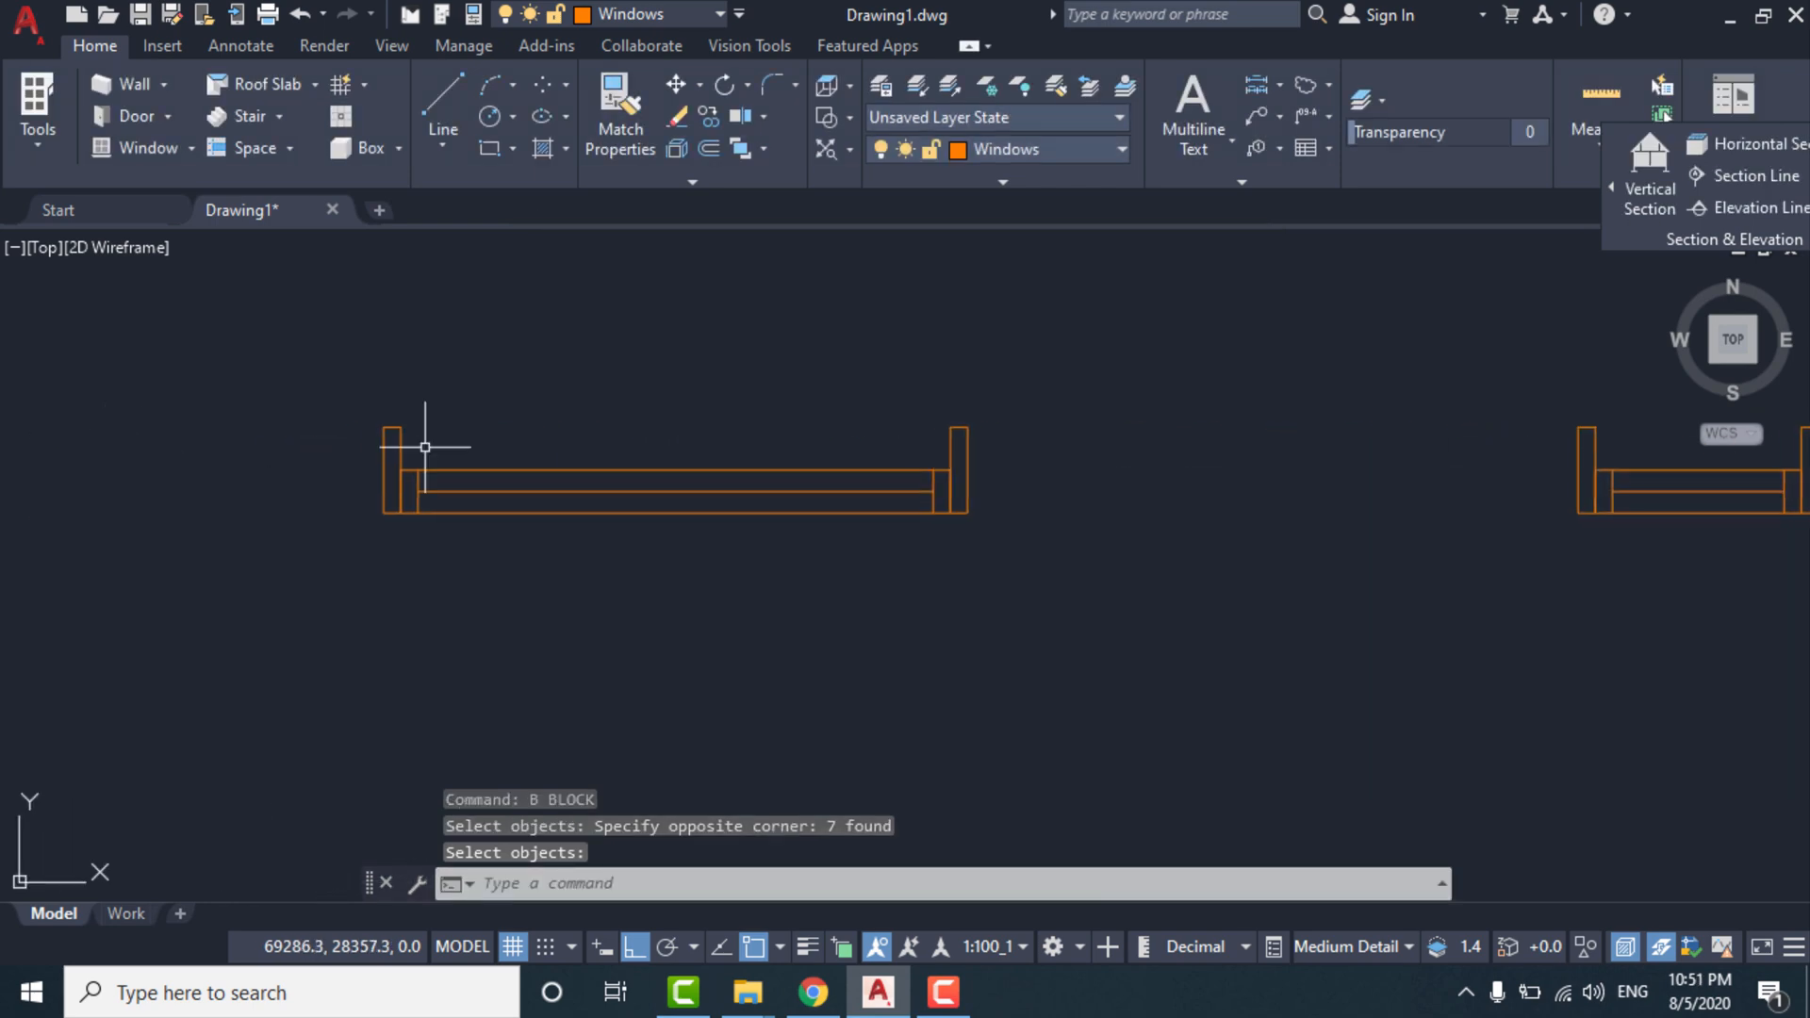
text(B)
key(Return)
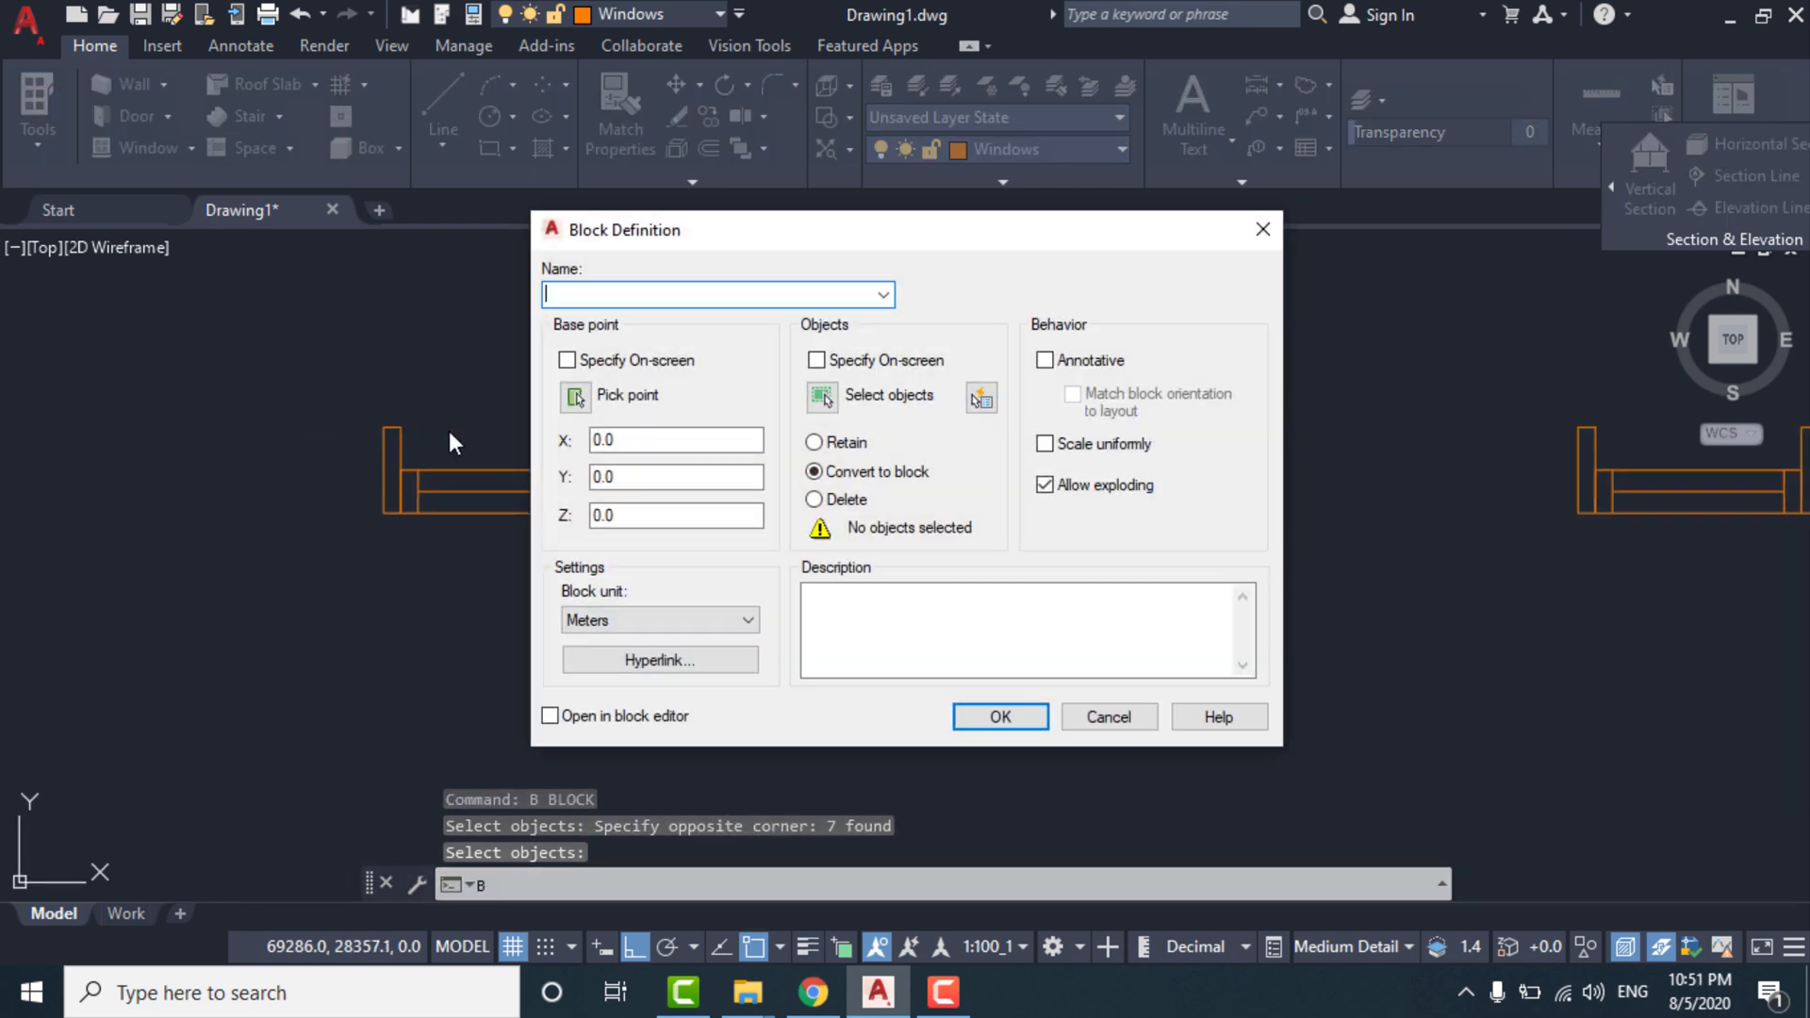
text(big win)
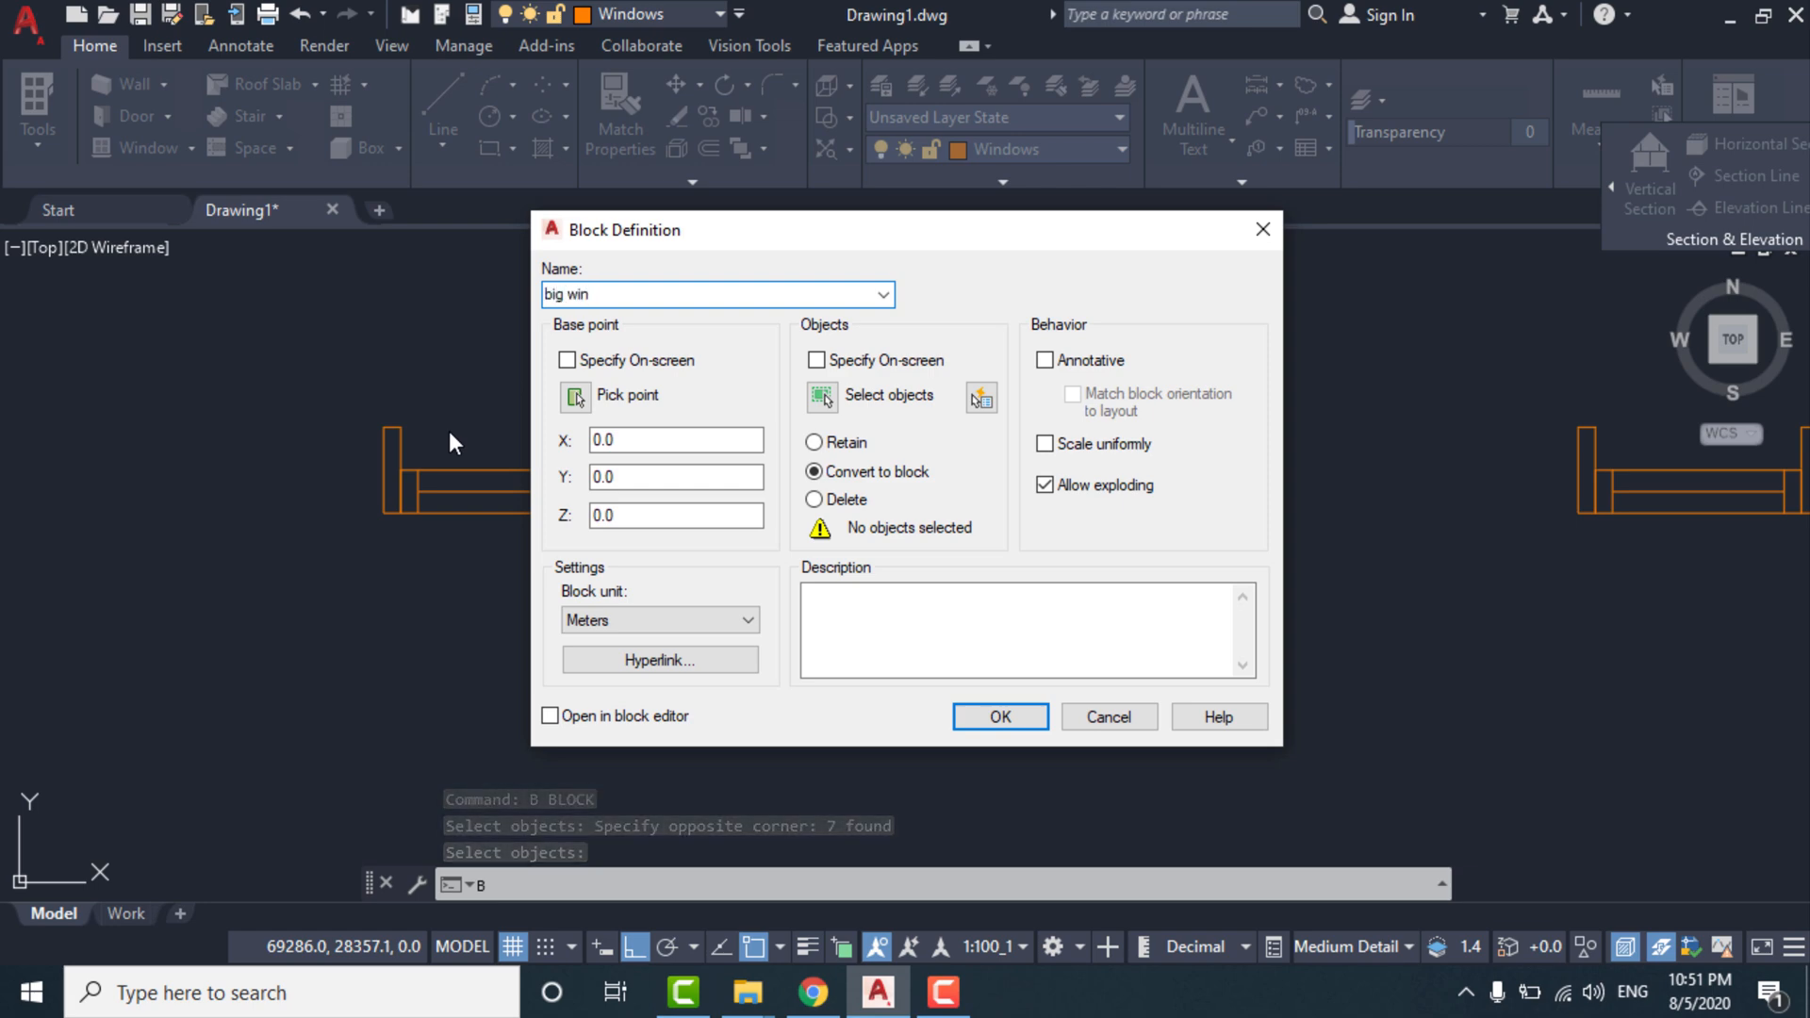
click(833, 403)
click(359, 373)
click(1122, 701)
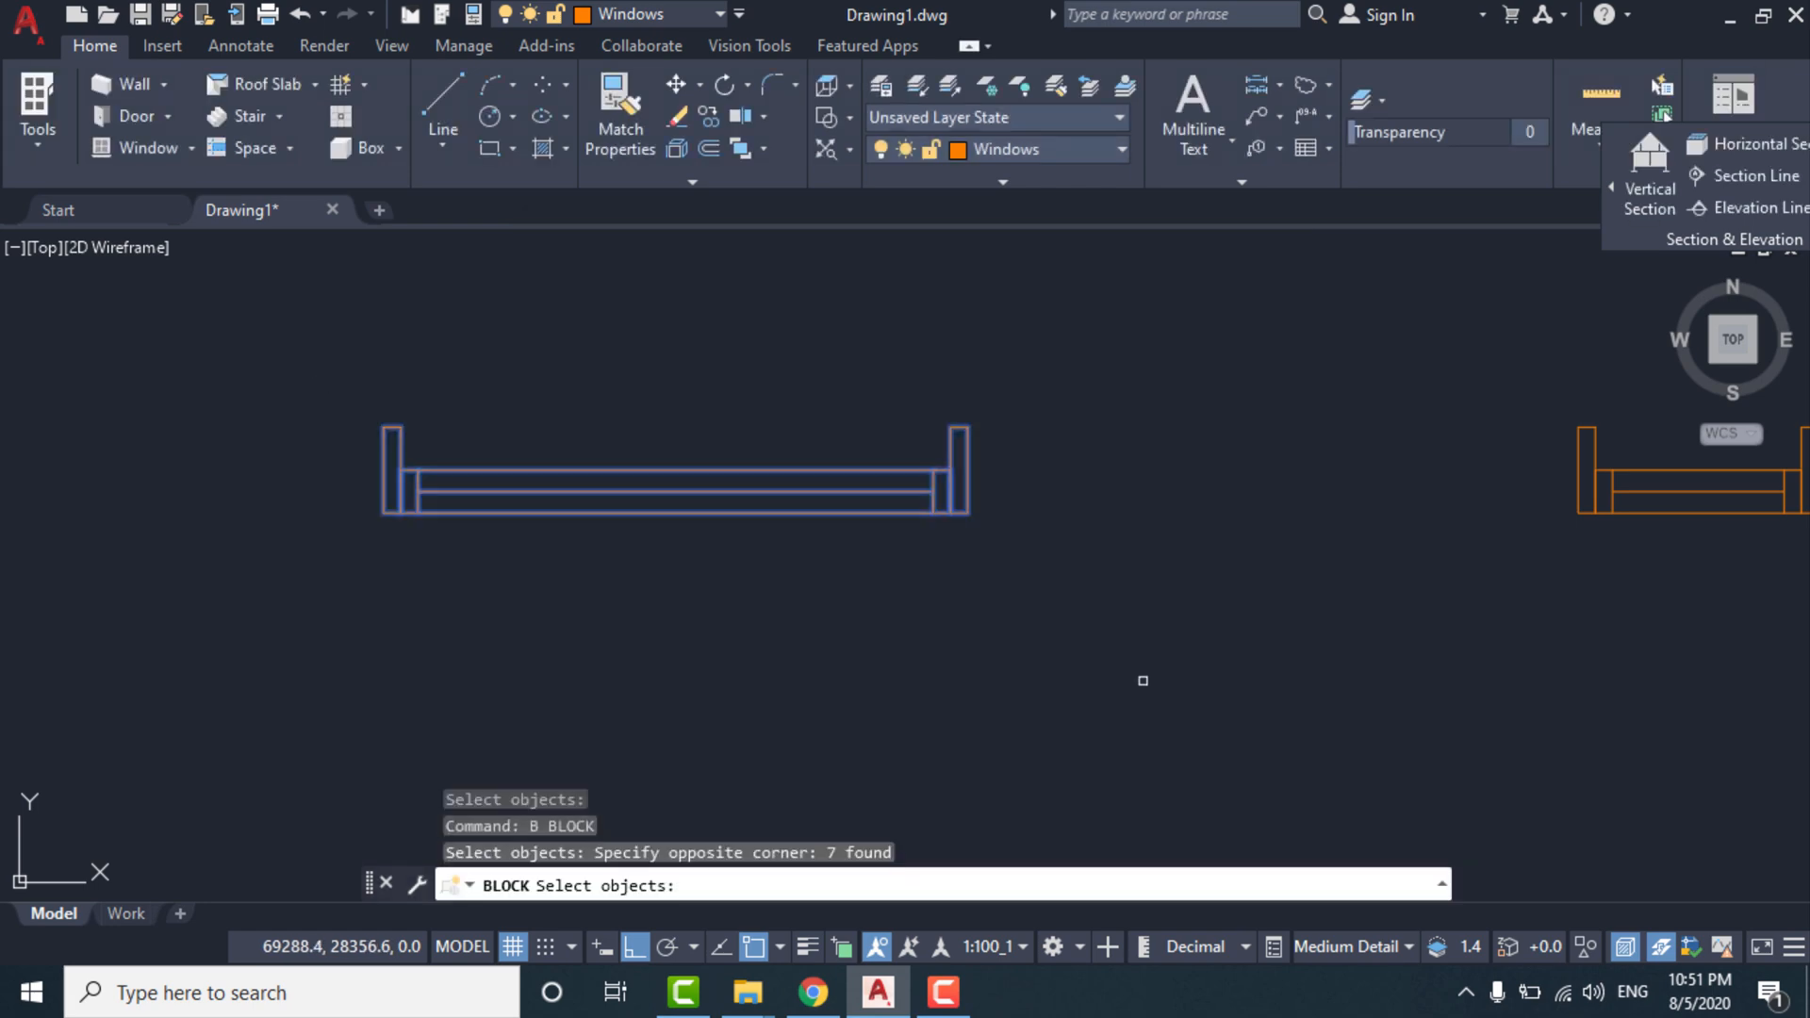
key(Return)
click(1005, 717)
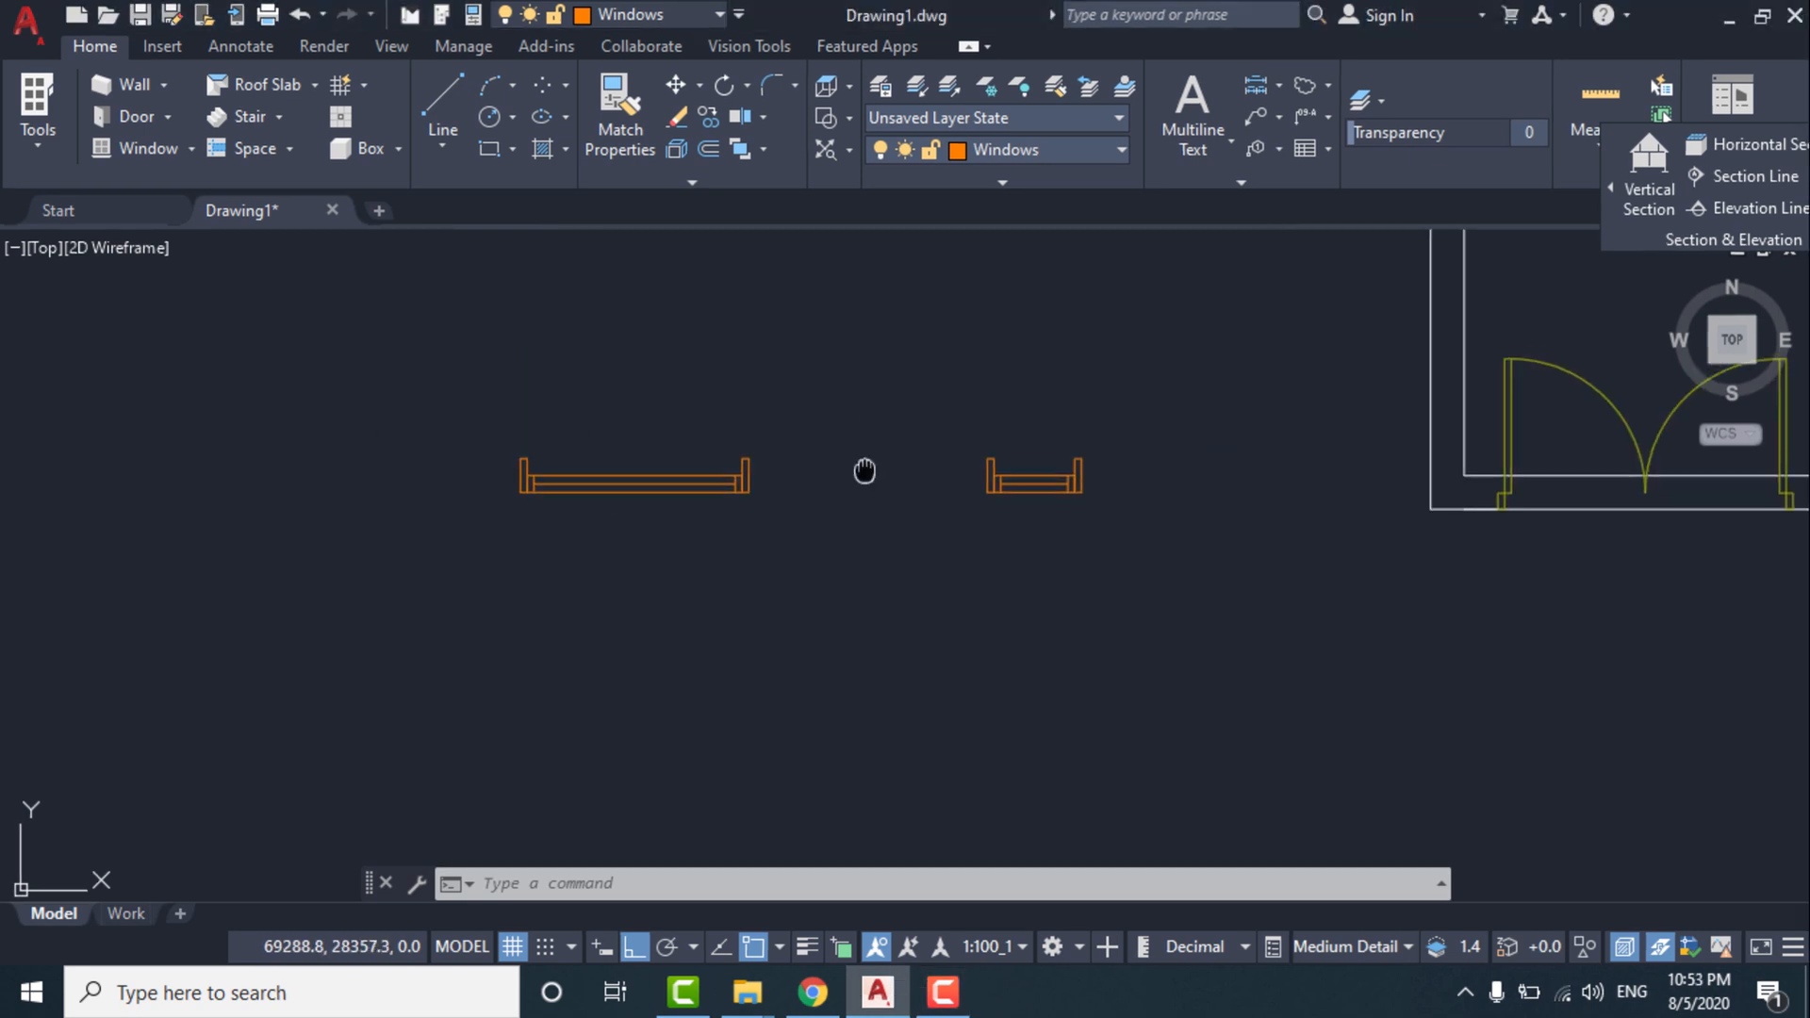
Copy the wide window block by its lower-edge midpoint to the middle of the small upper room's top wall, on its inner line.
middle_drag(865, 471, 784, 547)
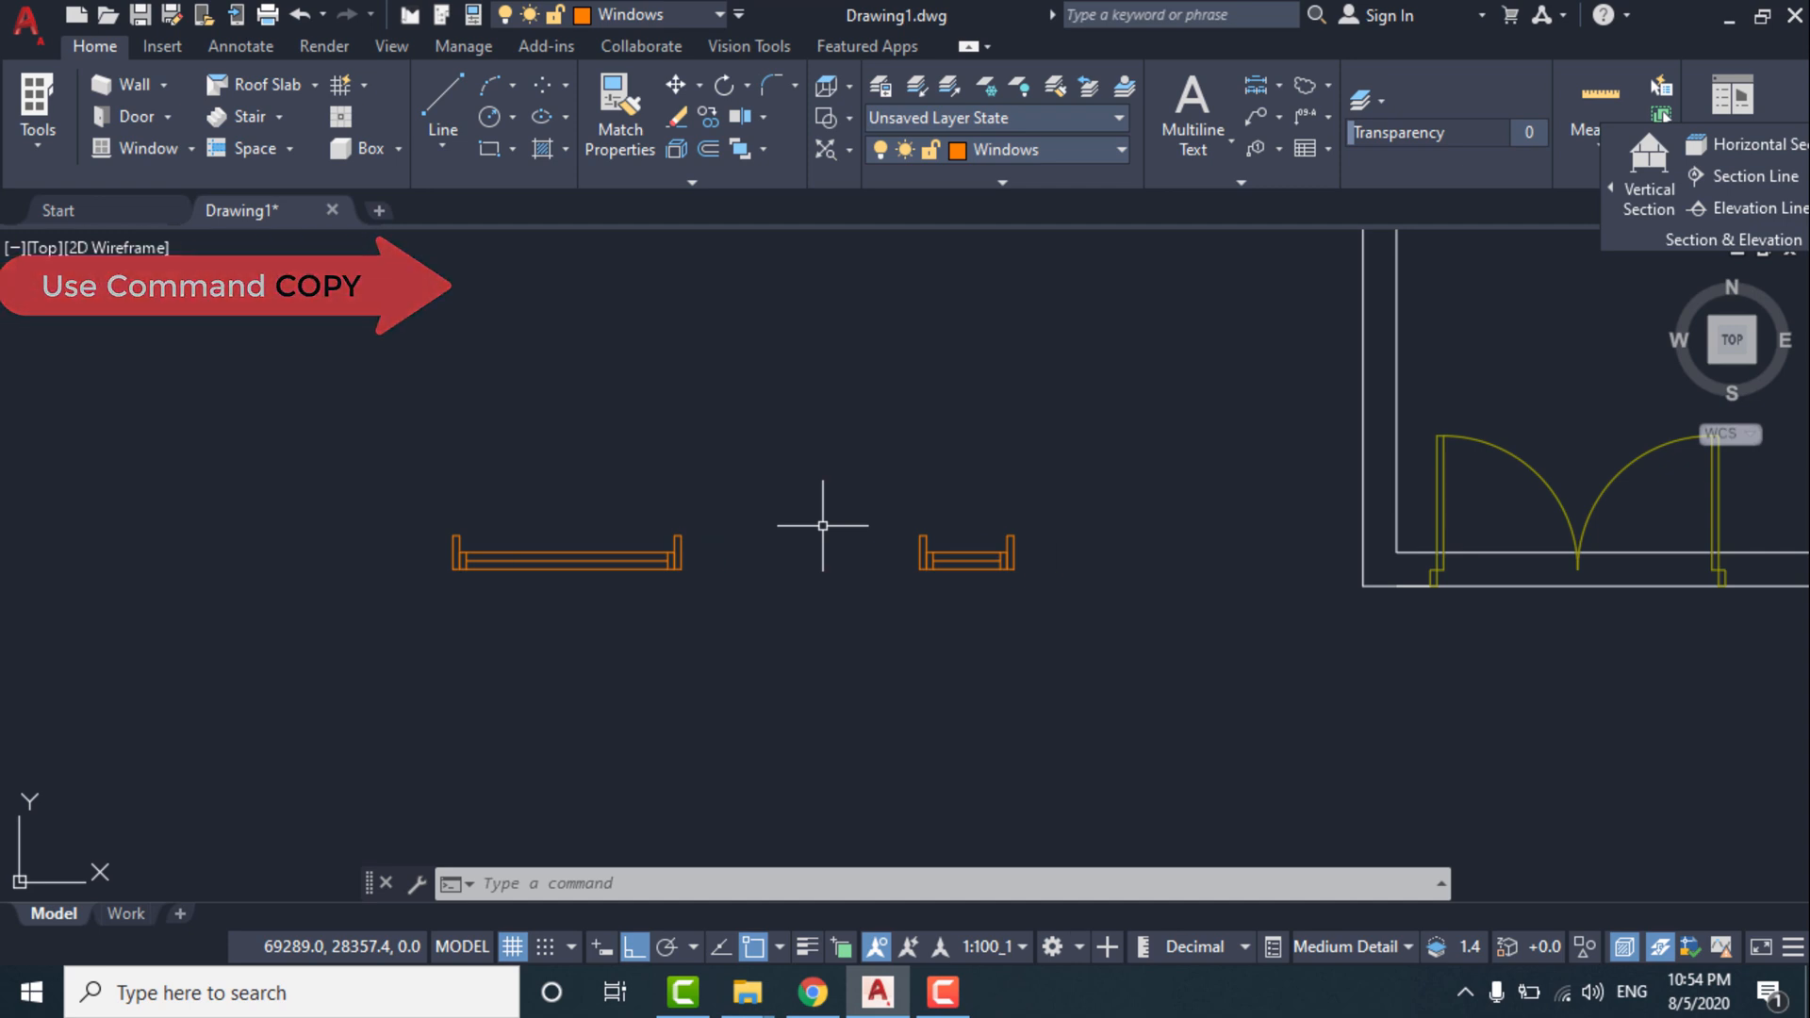
click(323, 477)
click(760, 635)
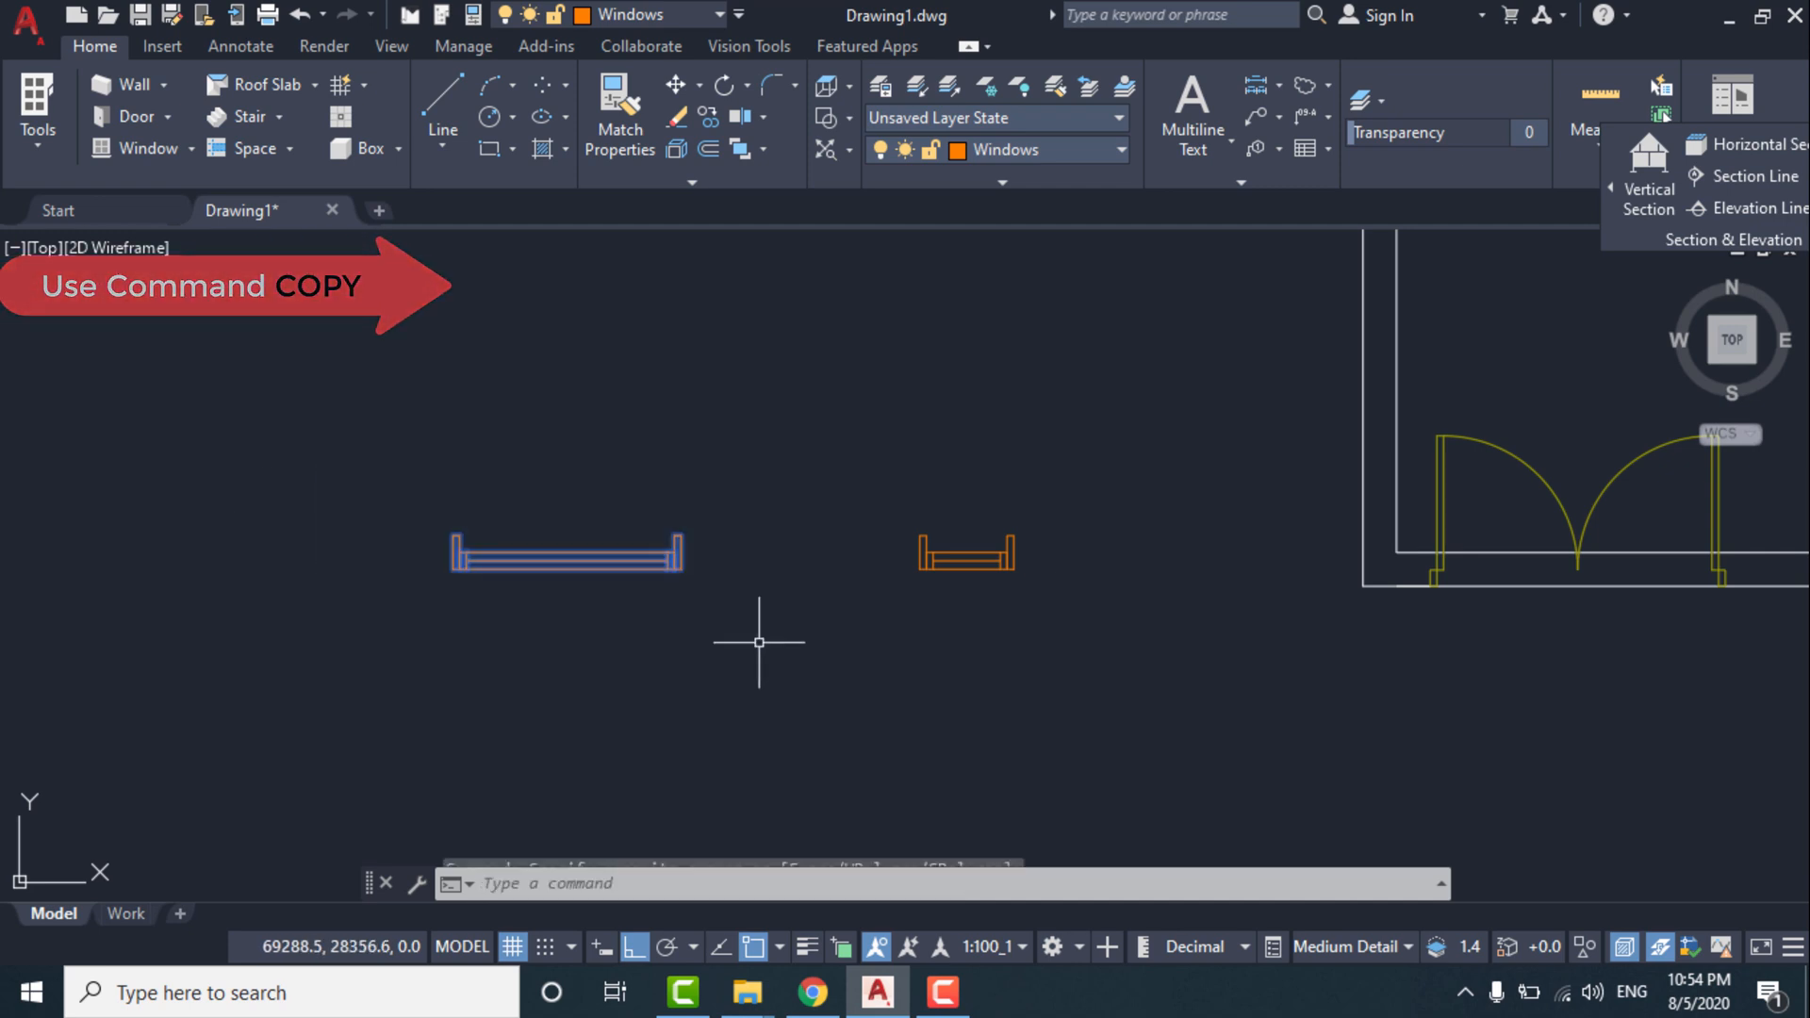
text(co)
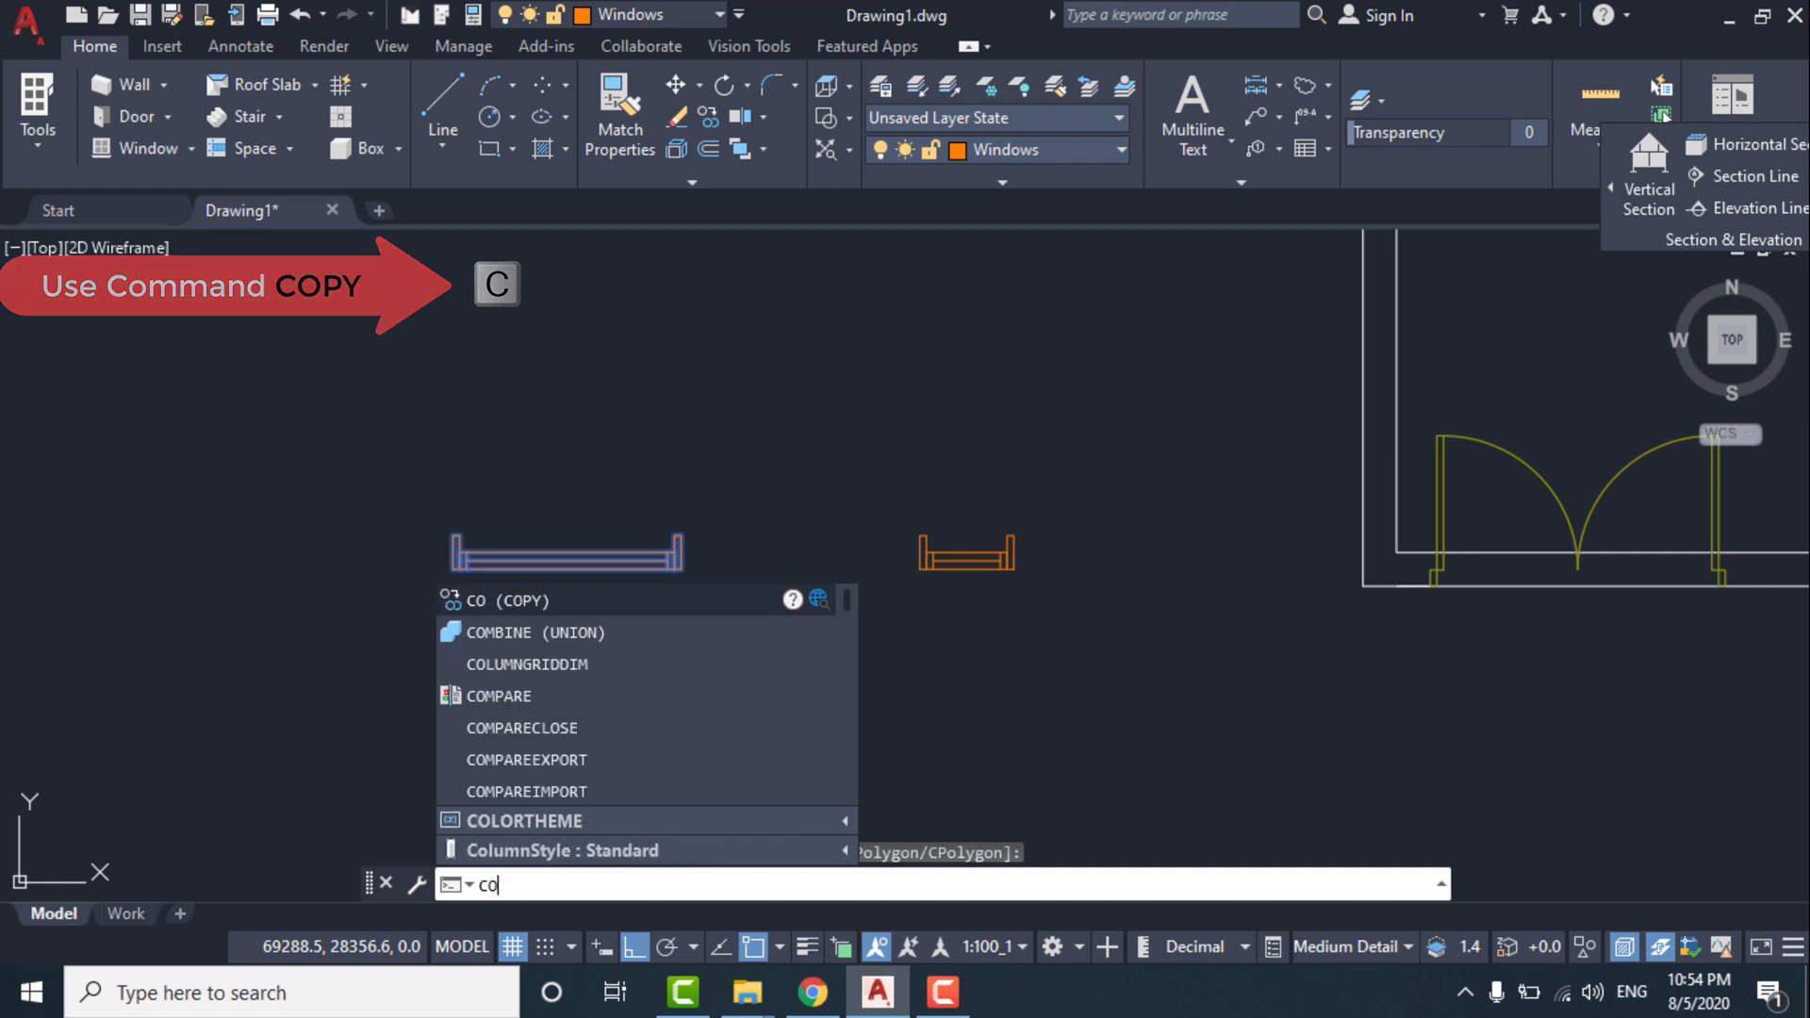
key(Return)
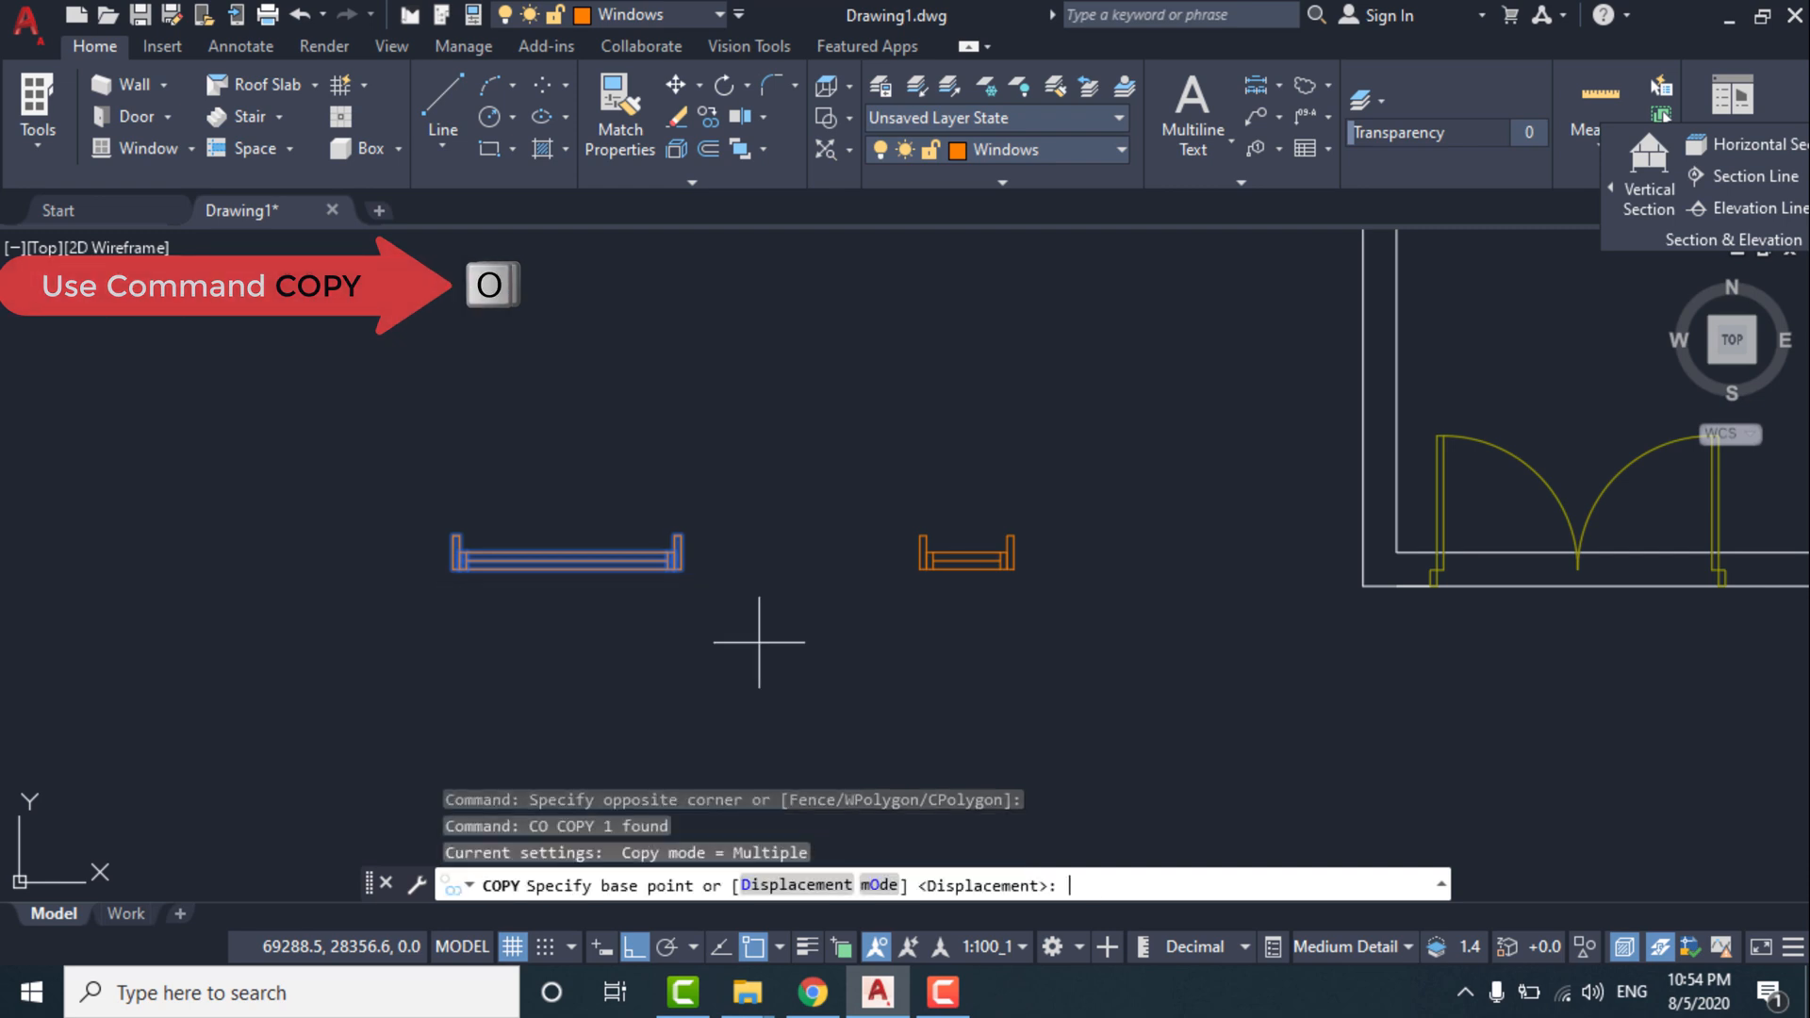
click(567, 567)
scroll(613, 528, down, 5)
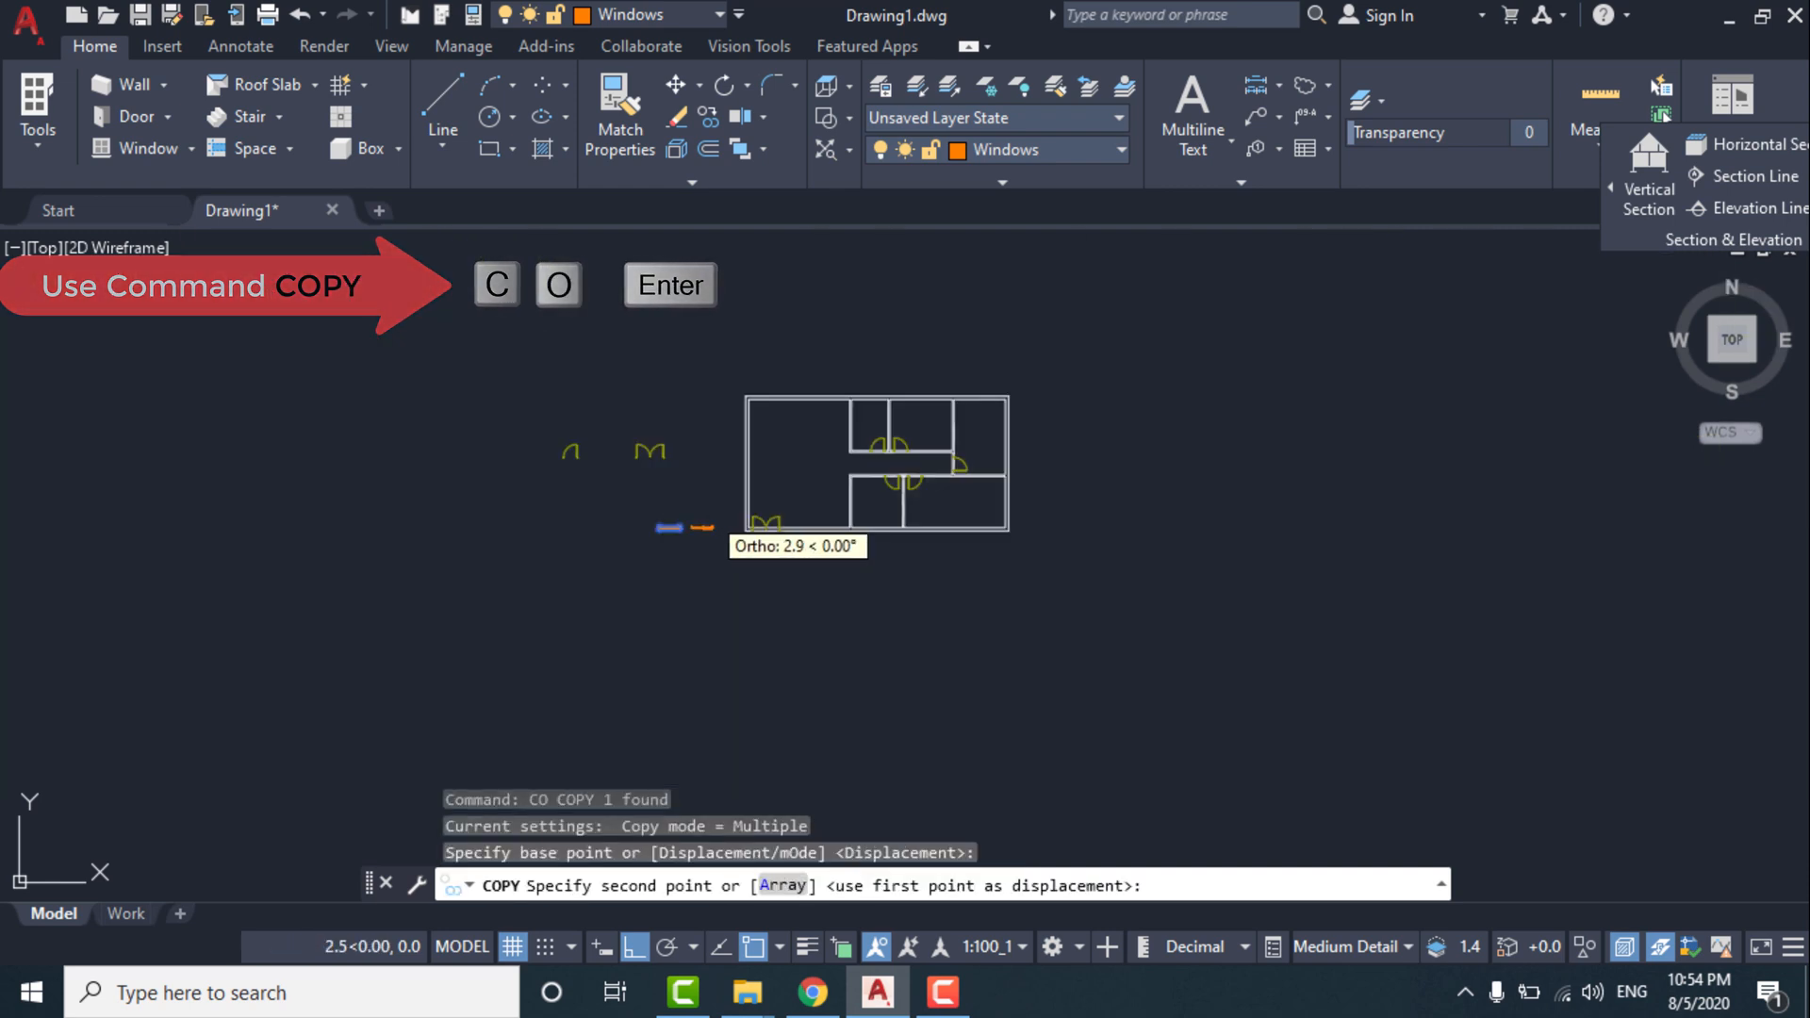
scroll(858, 359, up, 6)
scroll(937, 564, up, 4)
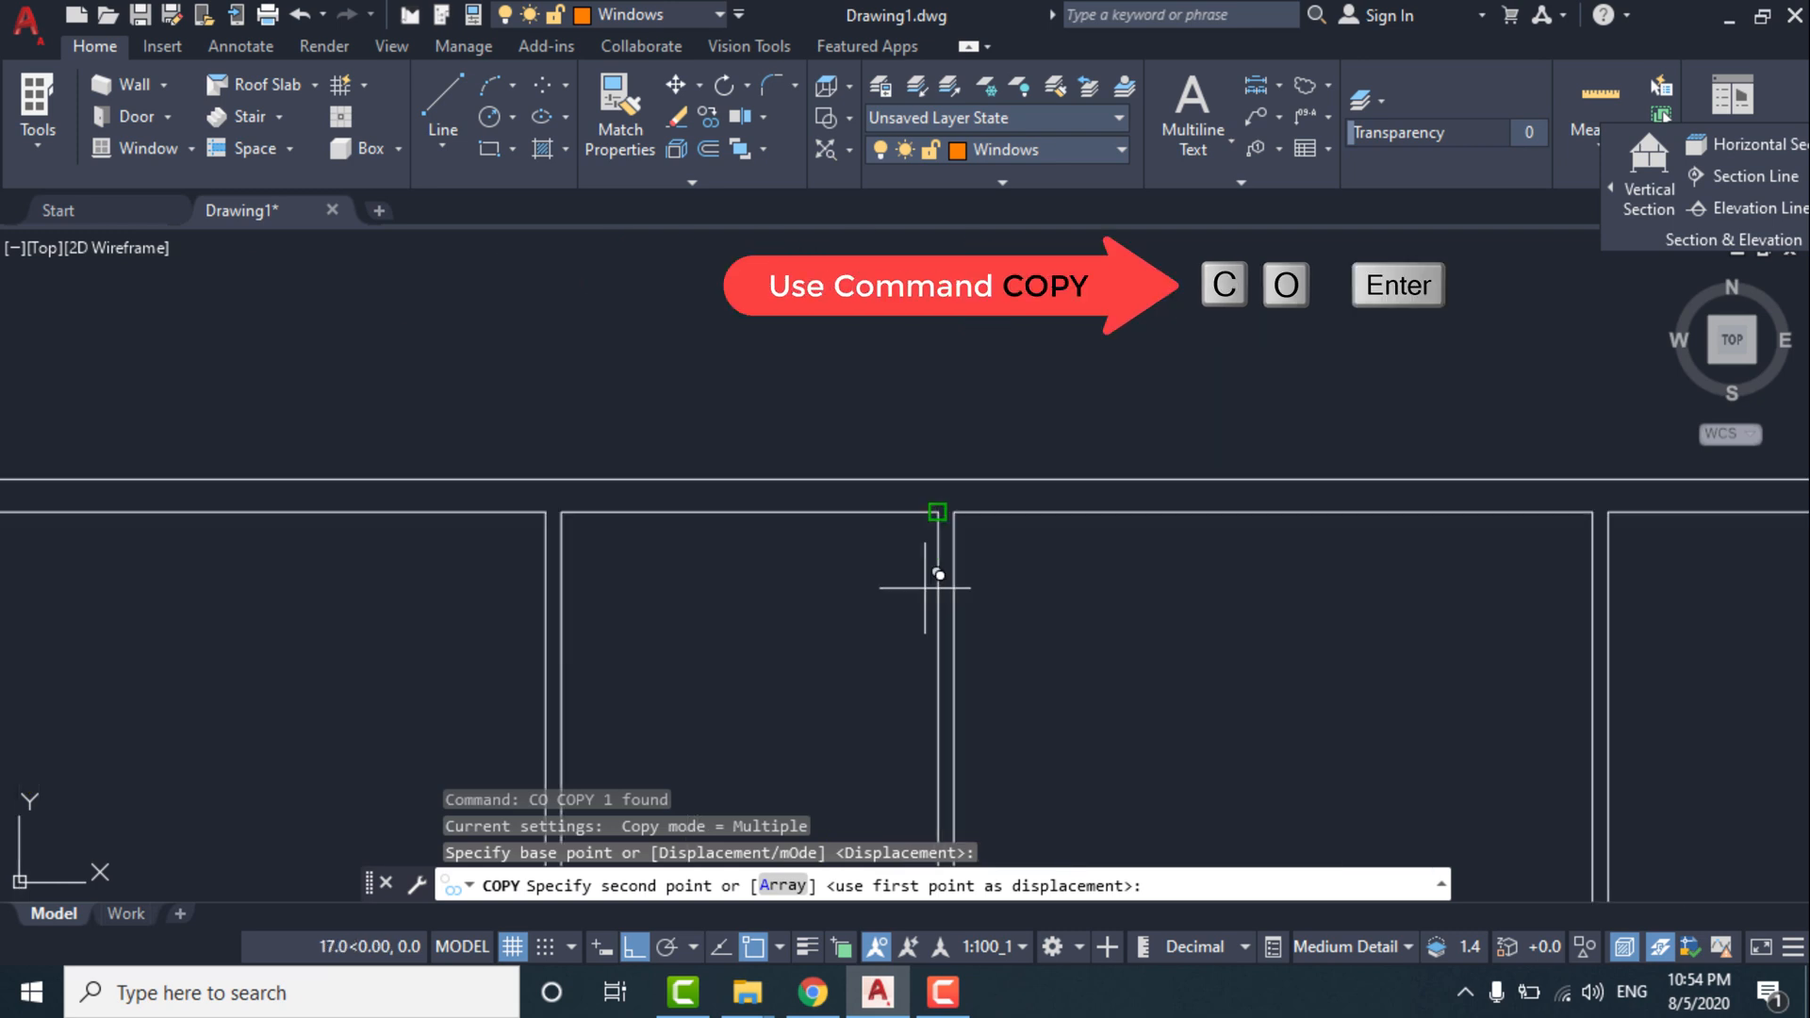
click(751, 509)
Place two more wide window copies, centred in the top walls of the middle and right upper rooms.
scroll(754, 514, down, 2)
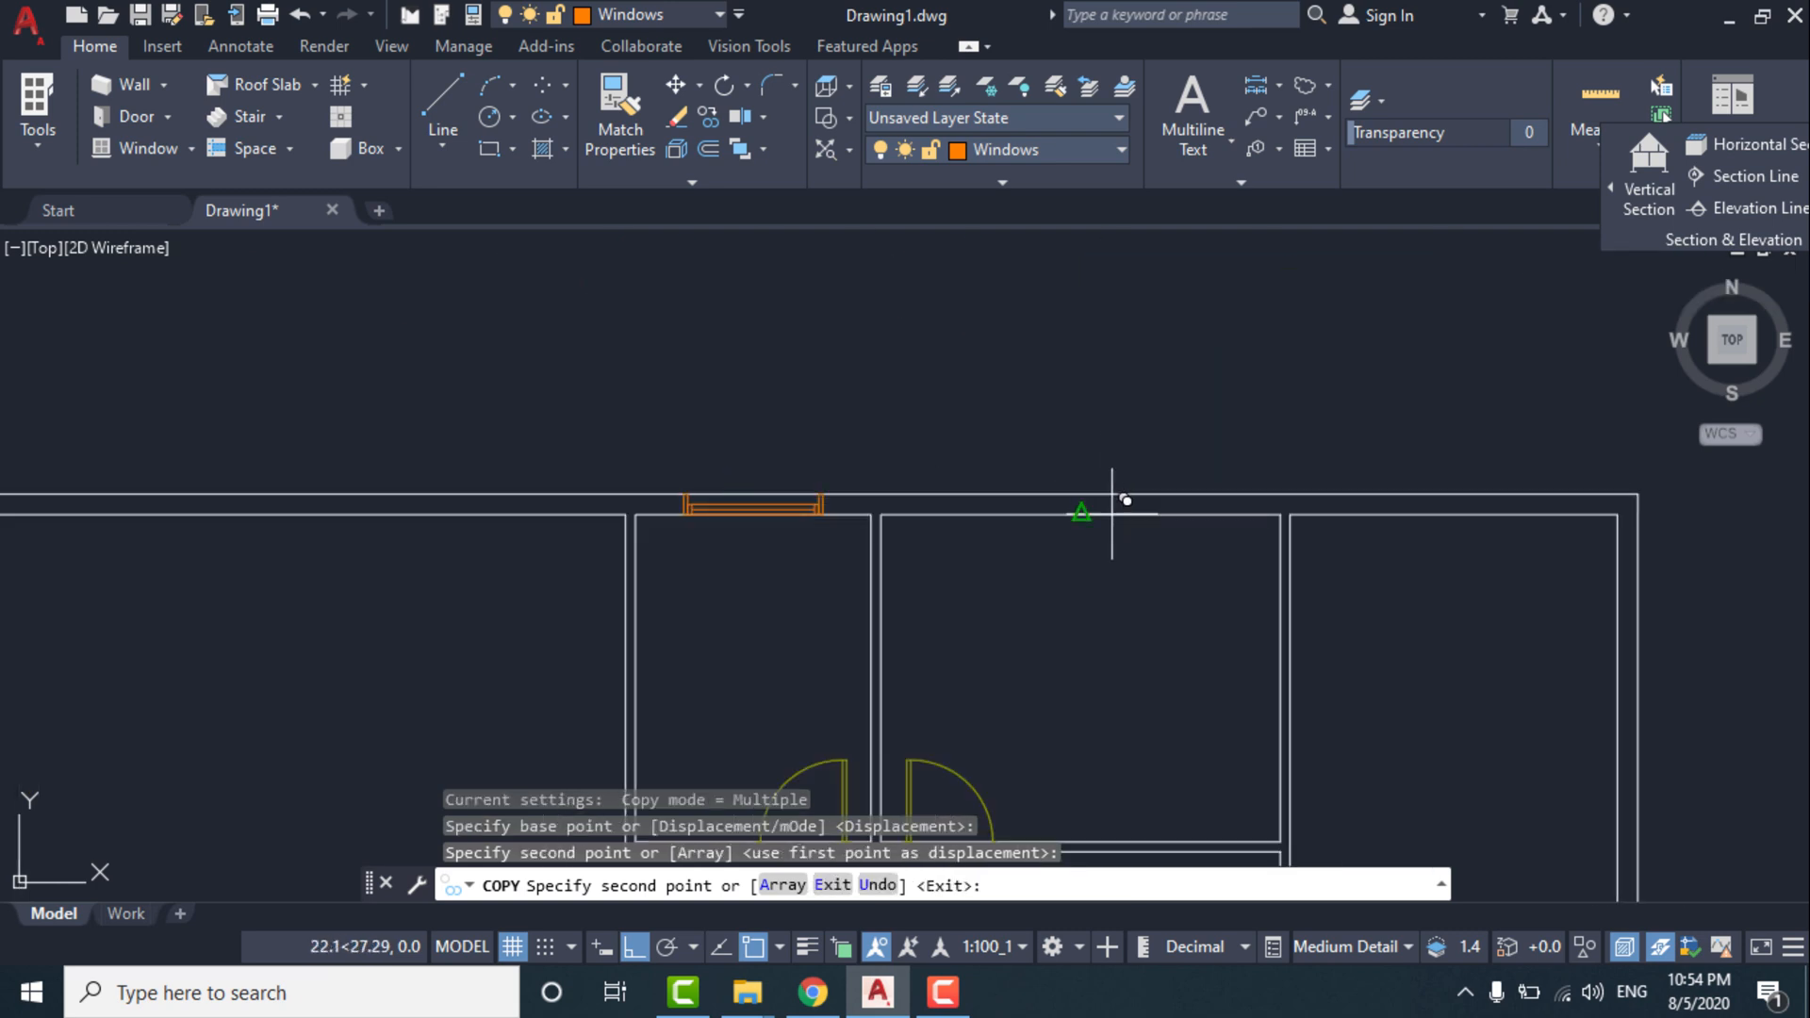
click(1084, 514)
click(1454, 512)
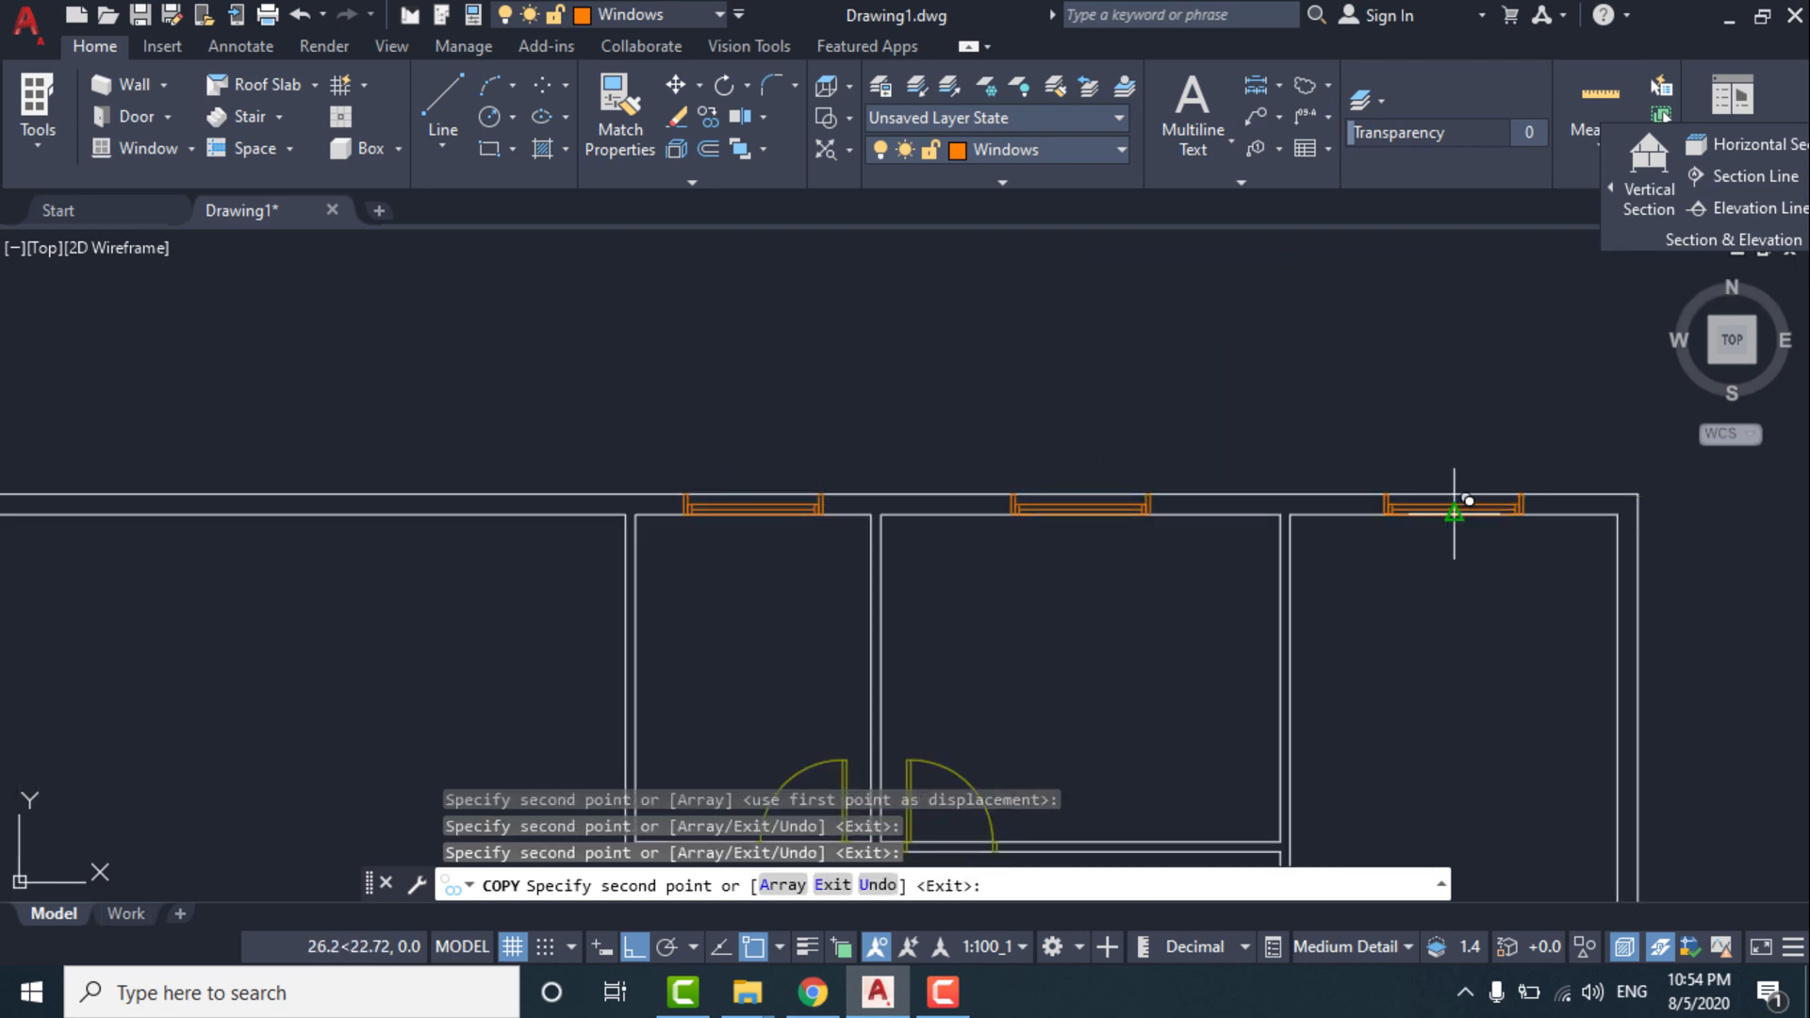
middle_drag(991, 671, 1009, 355)
scroll(1014, 363, down, 2)
scroll(1282, 801, up, 2)
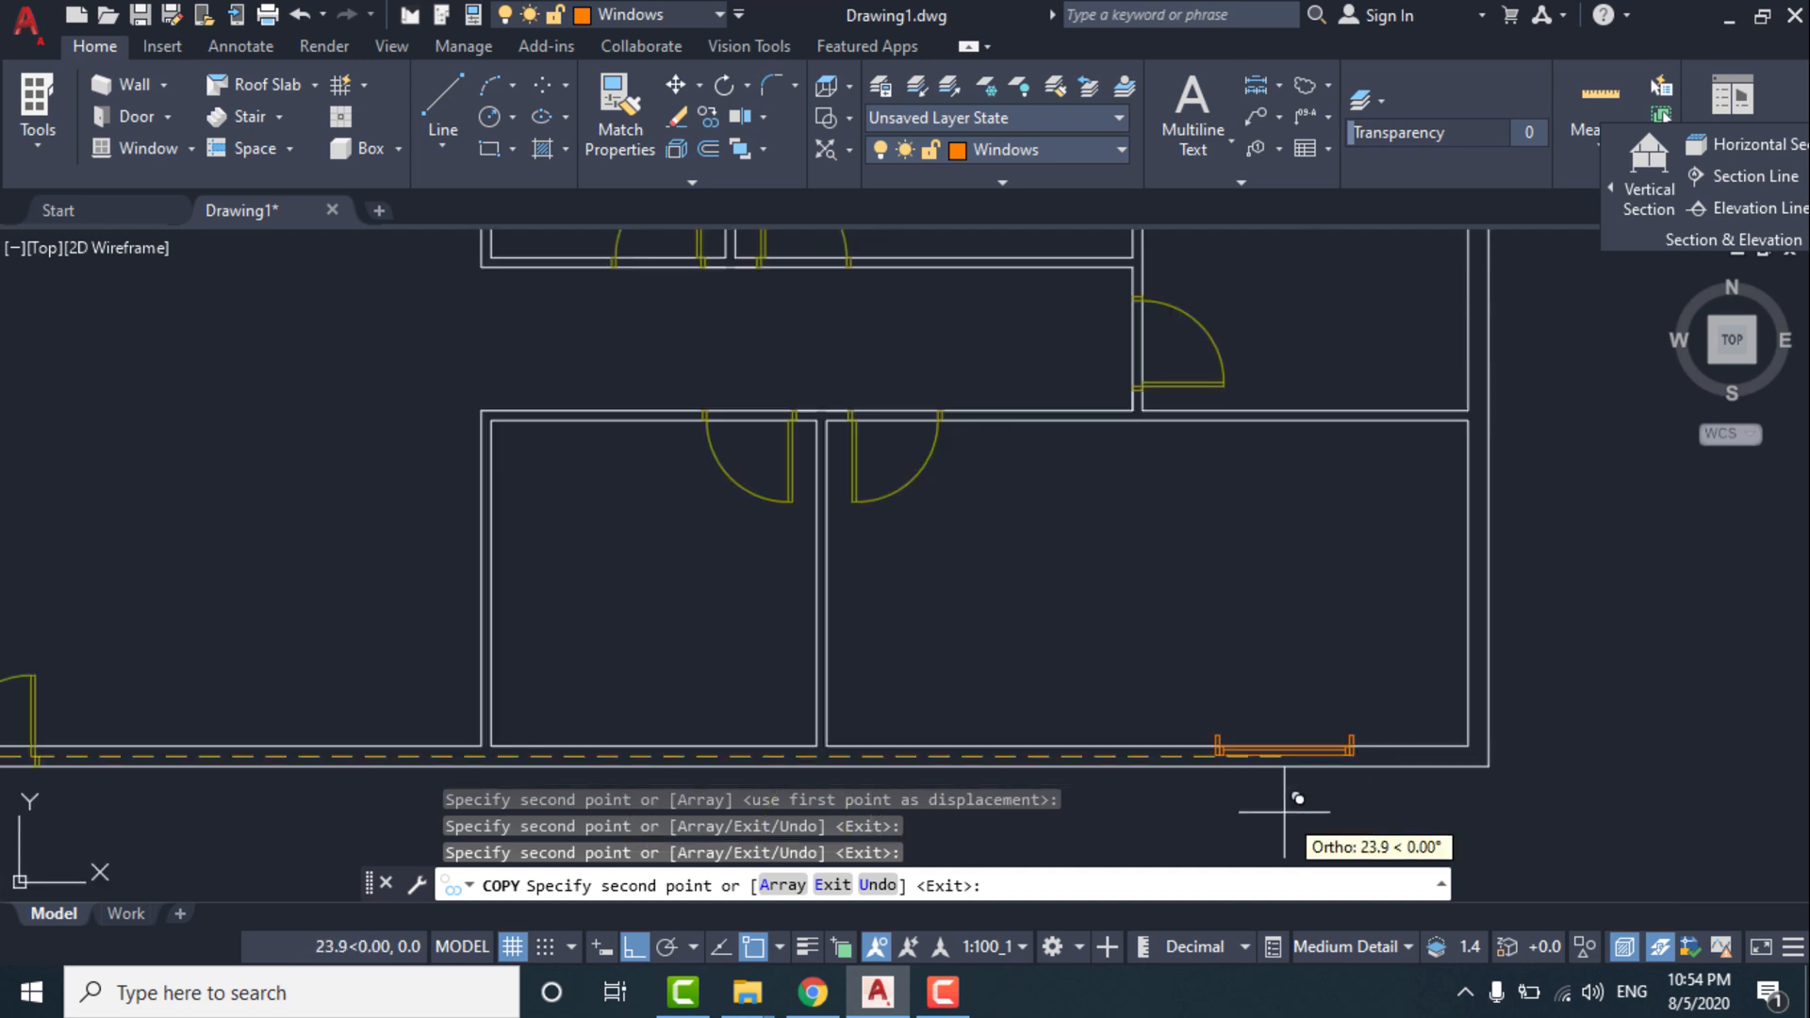
key(Escape)
Copy the middle upper room's window to the free space below the plan's lower-right room.
scroll(1184, 735, down, 4)
scroll(990, 424, up, 6)
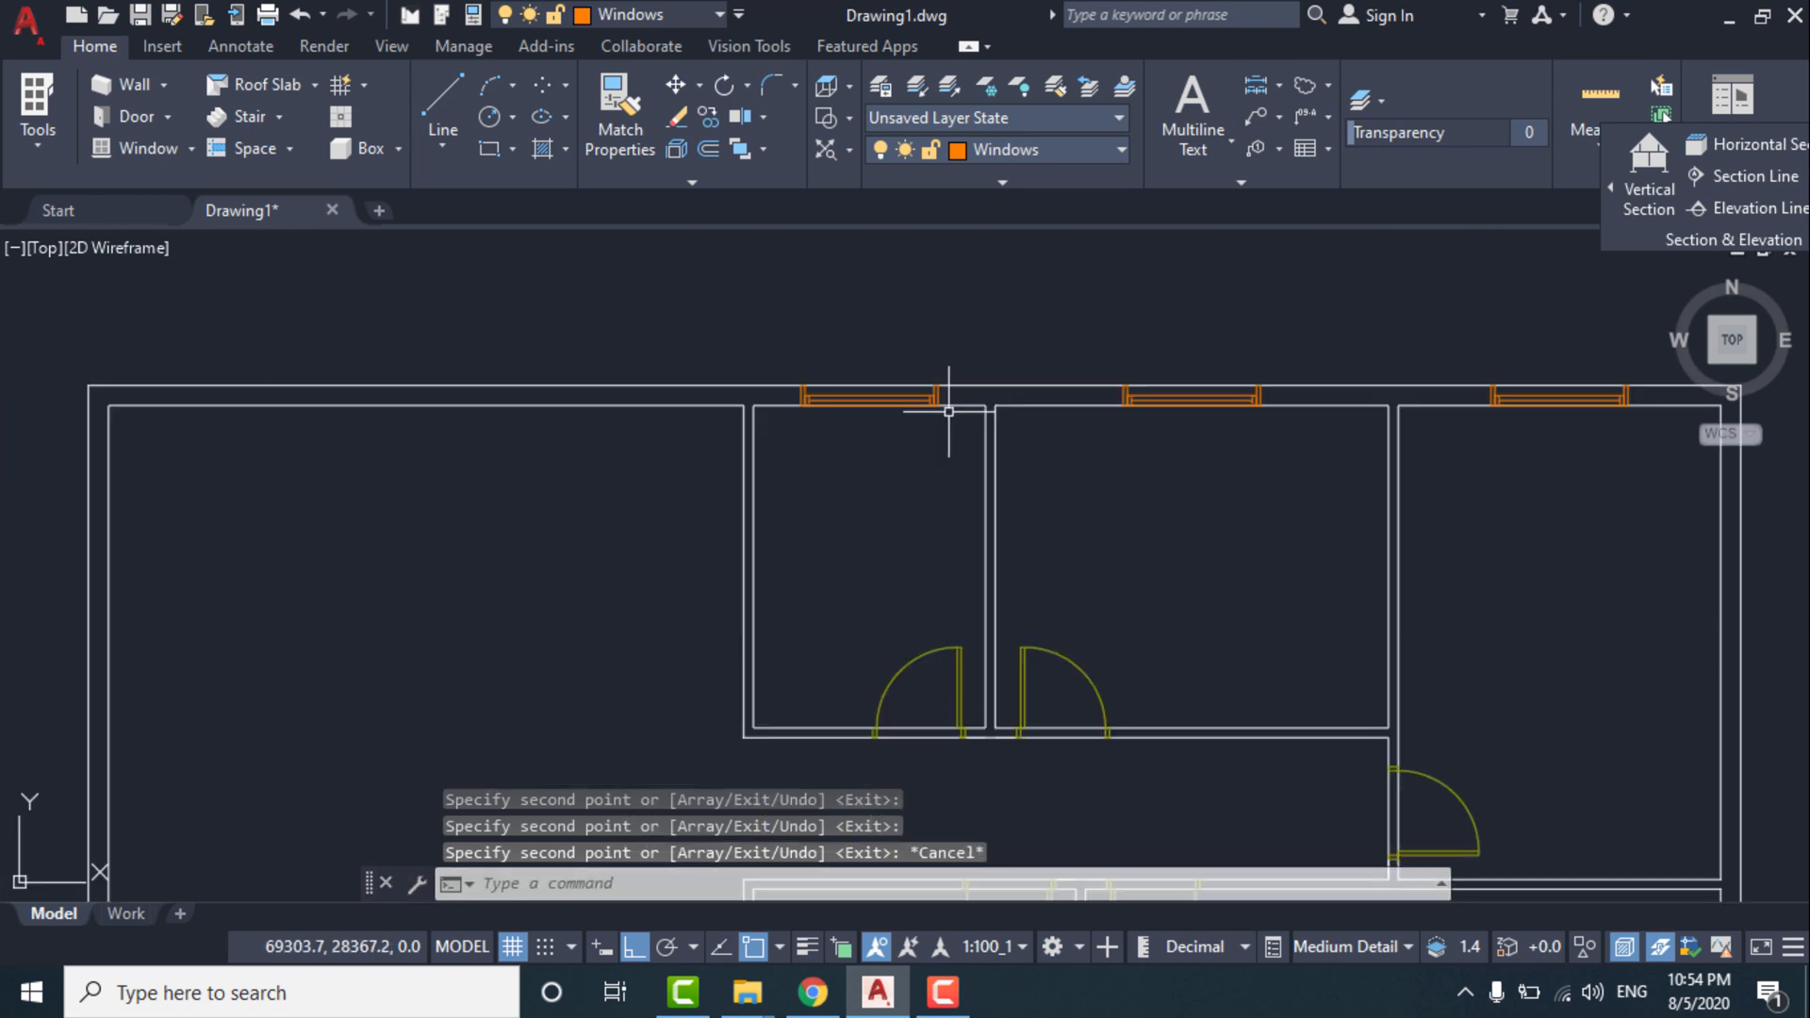
middle_drag(1067, 377, 859, 420)
scroll(858, 420, down, 2)
click(796, 364)
click(1112, 525)
scroll(1062, 444, up, 2)
text(co)
key(Return)
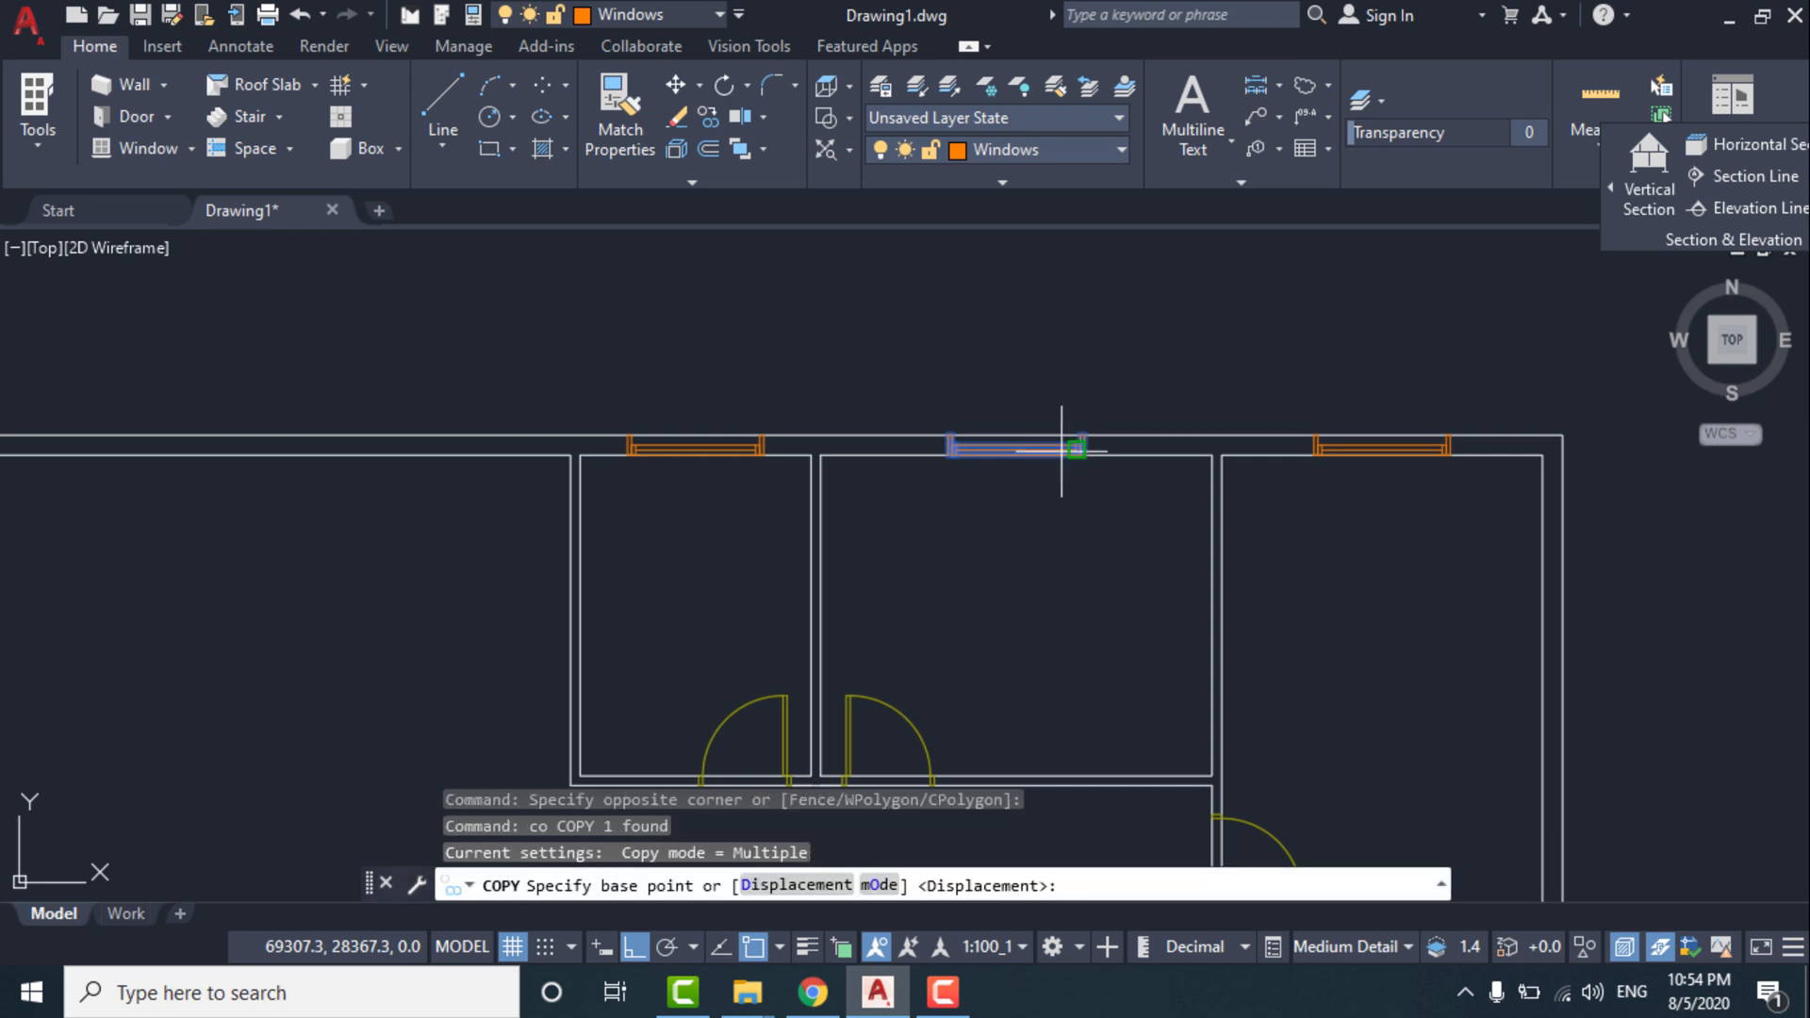
click(1017, 452)
scroll(1013, 660, down, 2)
scroll(1023, 664, up, 2)
click(1006, 696)
key(Return)
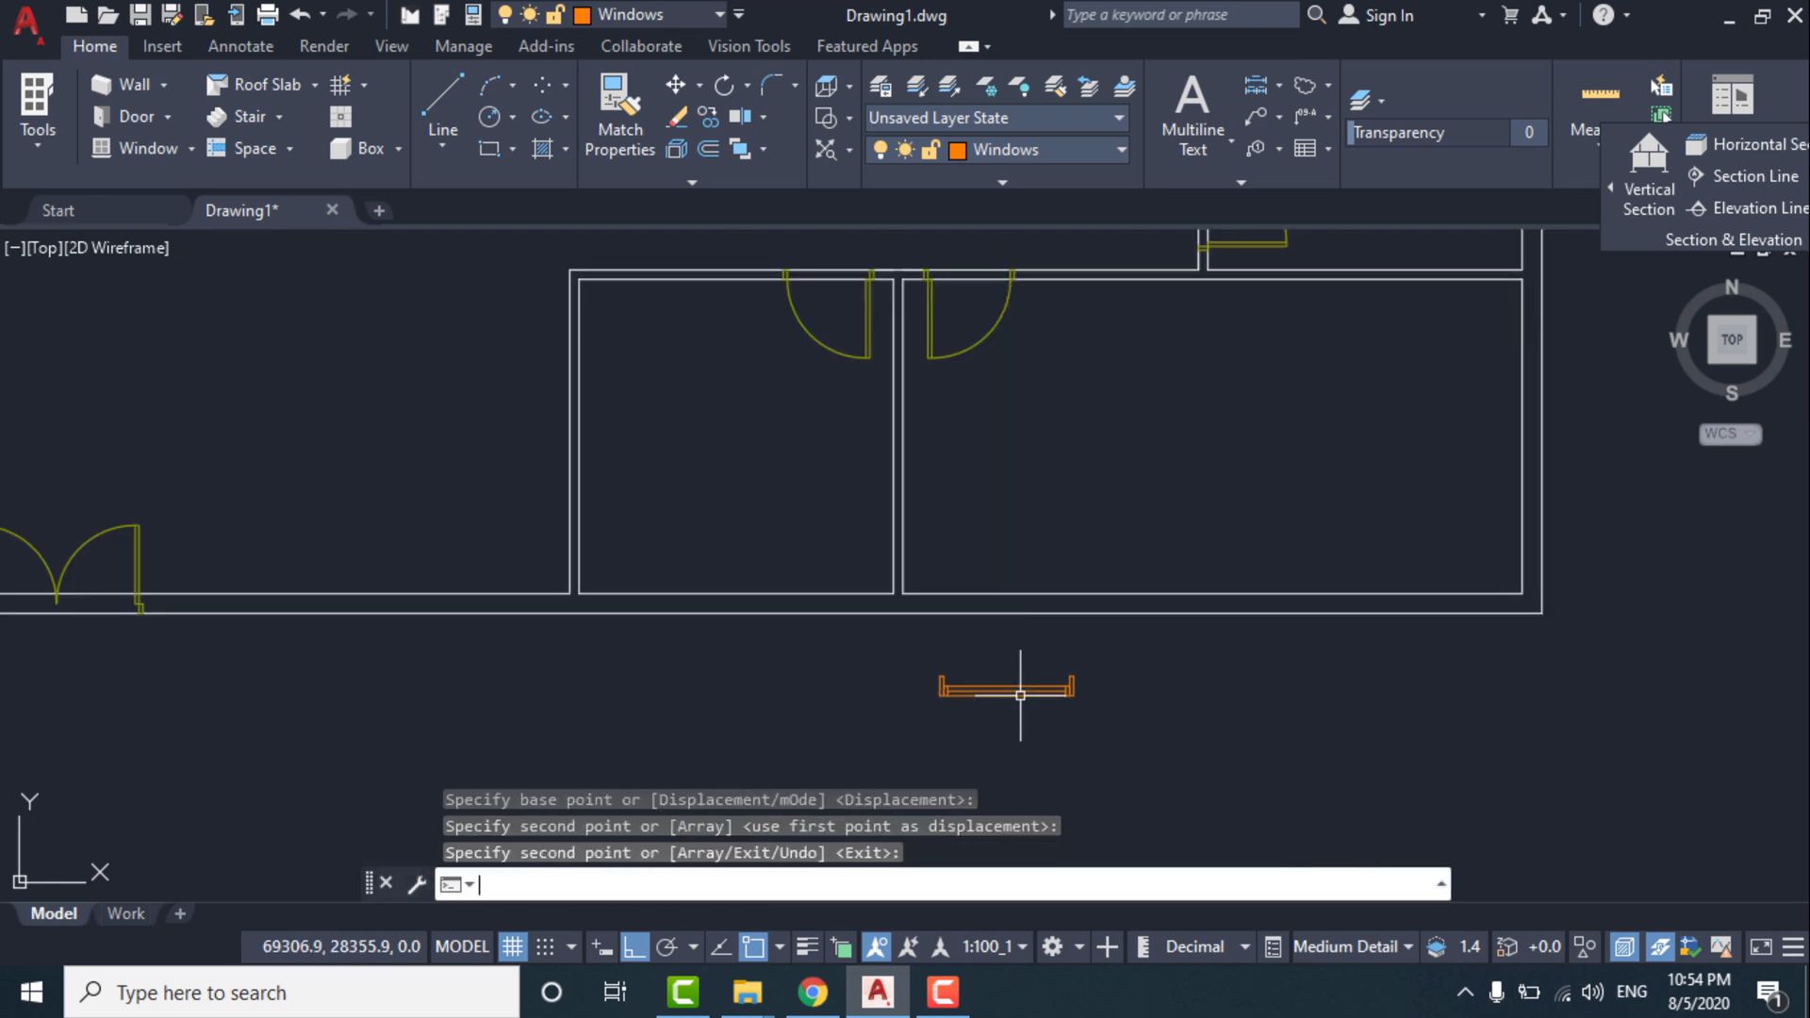
Rotate the window copy below the plan by 180 degrees so it faces the opposite way.
click(899, 649)
click(1149, 722)
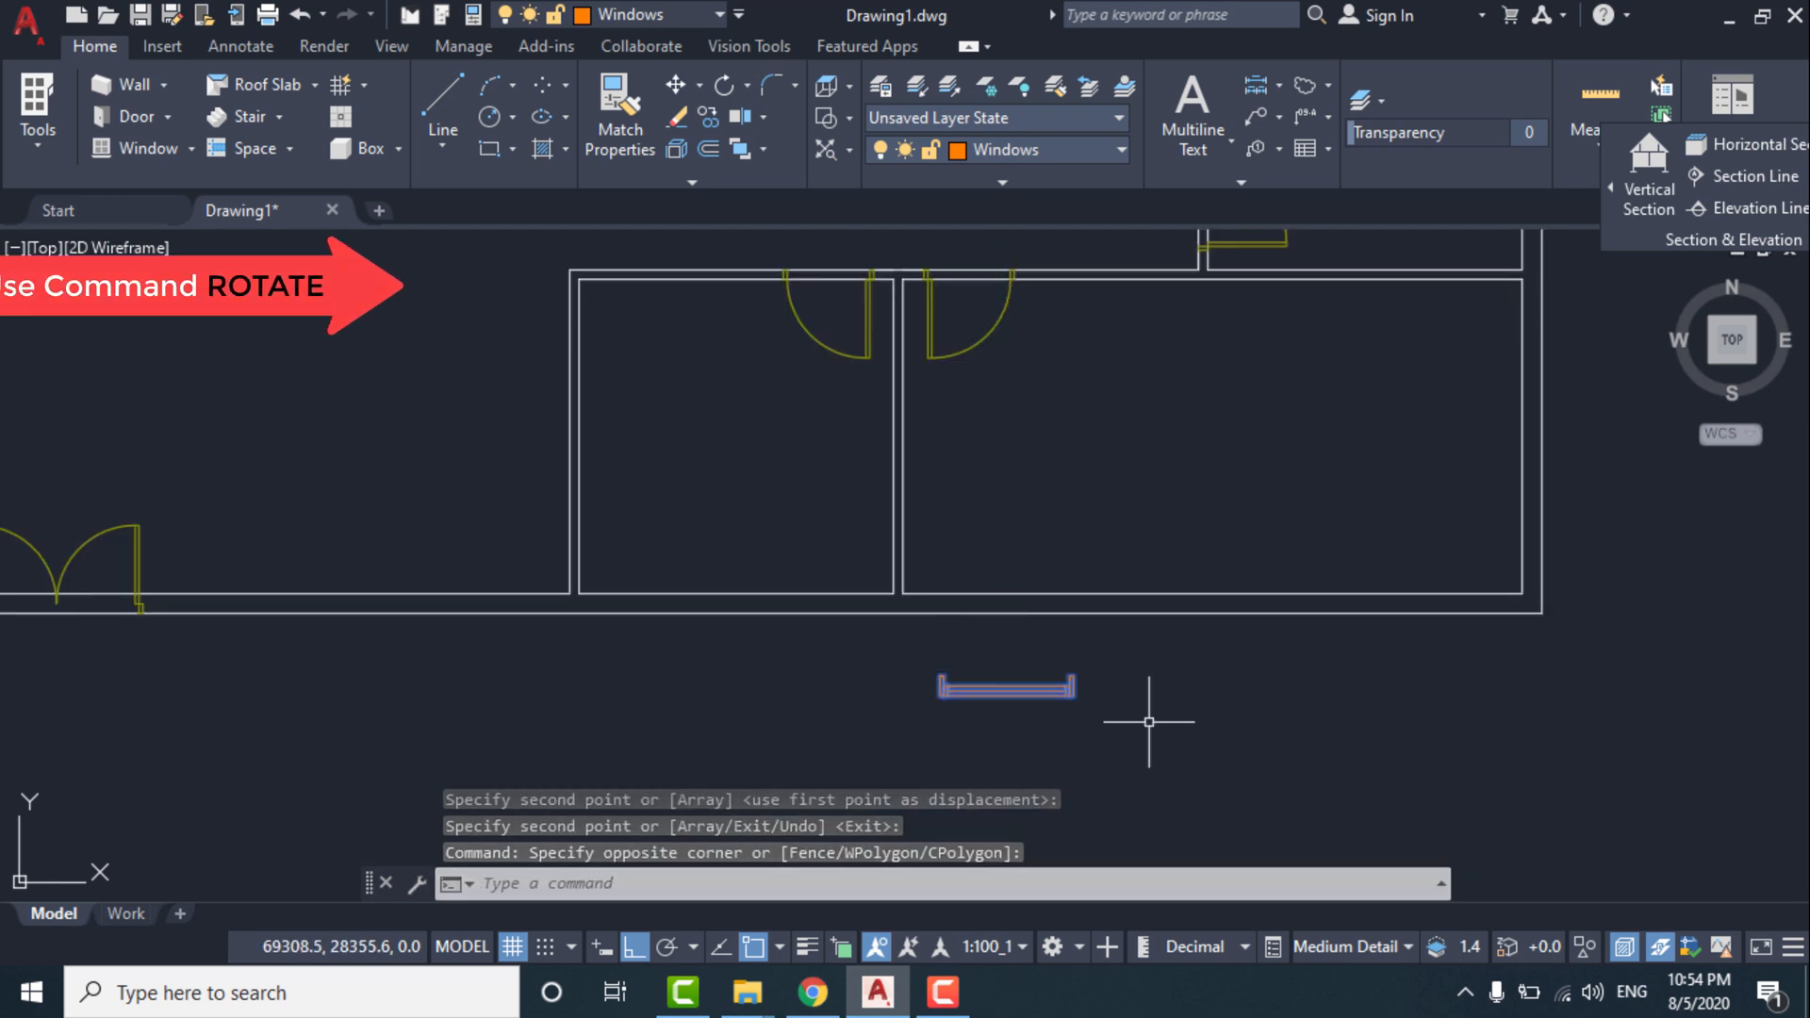
text(ro)
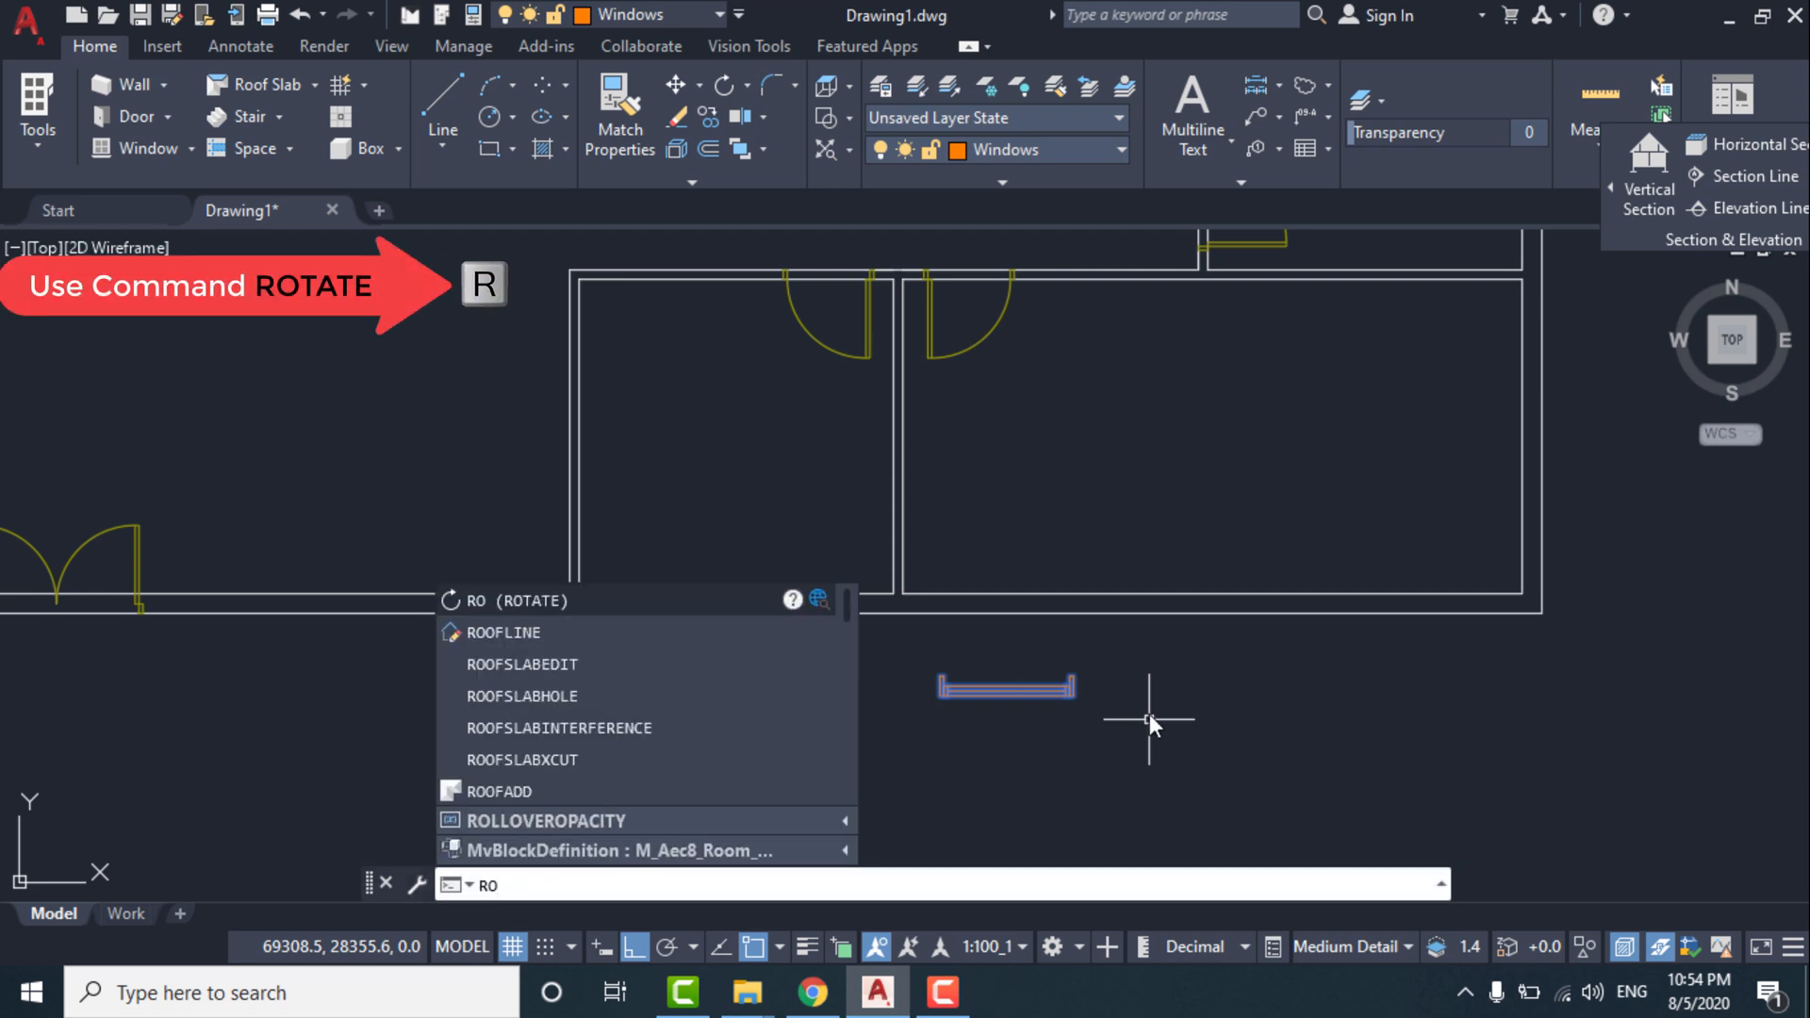
key(Return)
click(1094, 724)
click(990, 757)
Move the rotated window by its upper-edge midpoint into the bottom wall of the lower-right room, on the inner wall line.
click(1066, 722)
click(1338, 817)
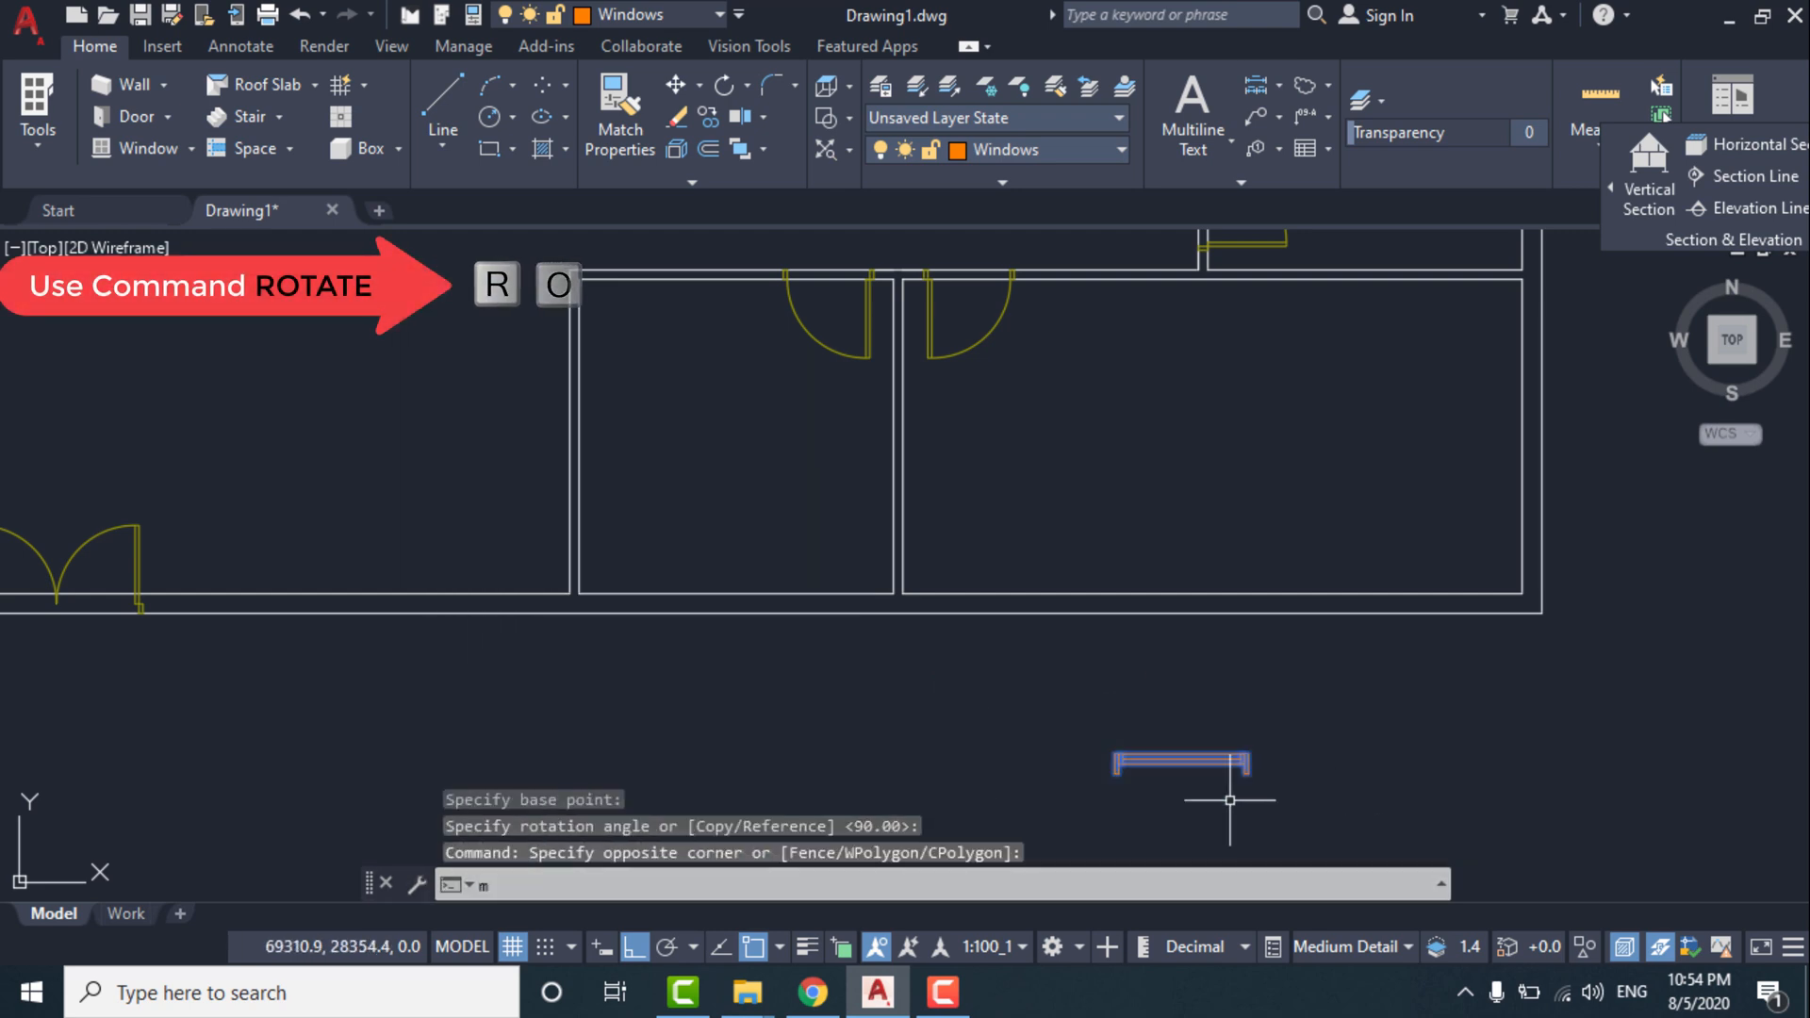
text(m)
key(Return)
scroll(1150, 849, up, 2)
click(1200, 712)
click(1249, 454)
Copy the bottom-wall window by its upper-edge midpoint to the middle of the smaller lower room's bottom wall.
click(1084, 405)
click(1509, 621)
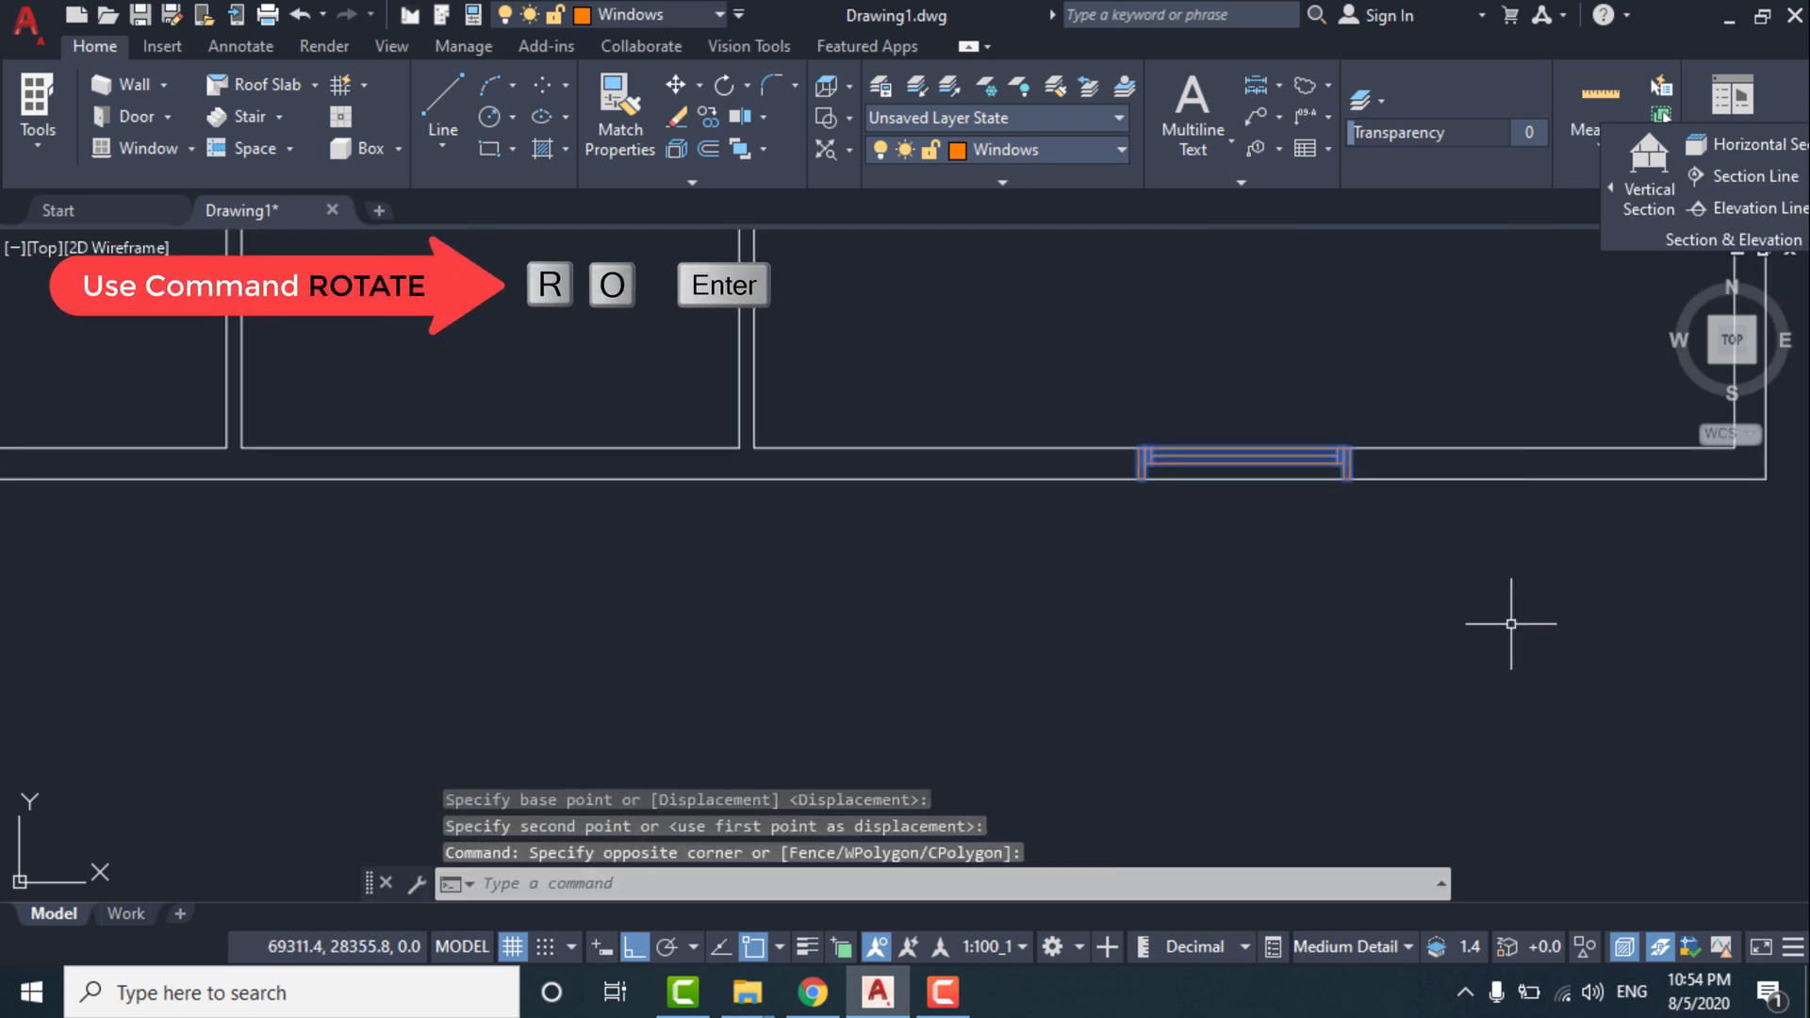
text(co)
key(Return)
click(1245, 448)
scroll(1244, 448, down, 2)
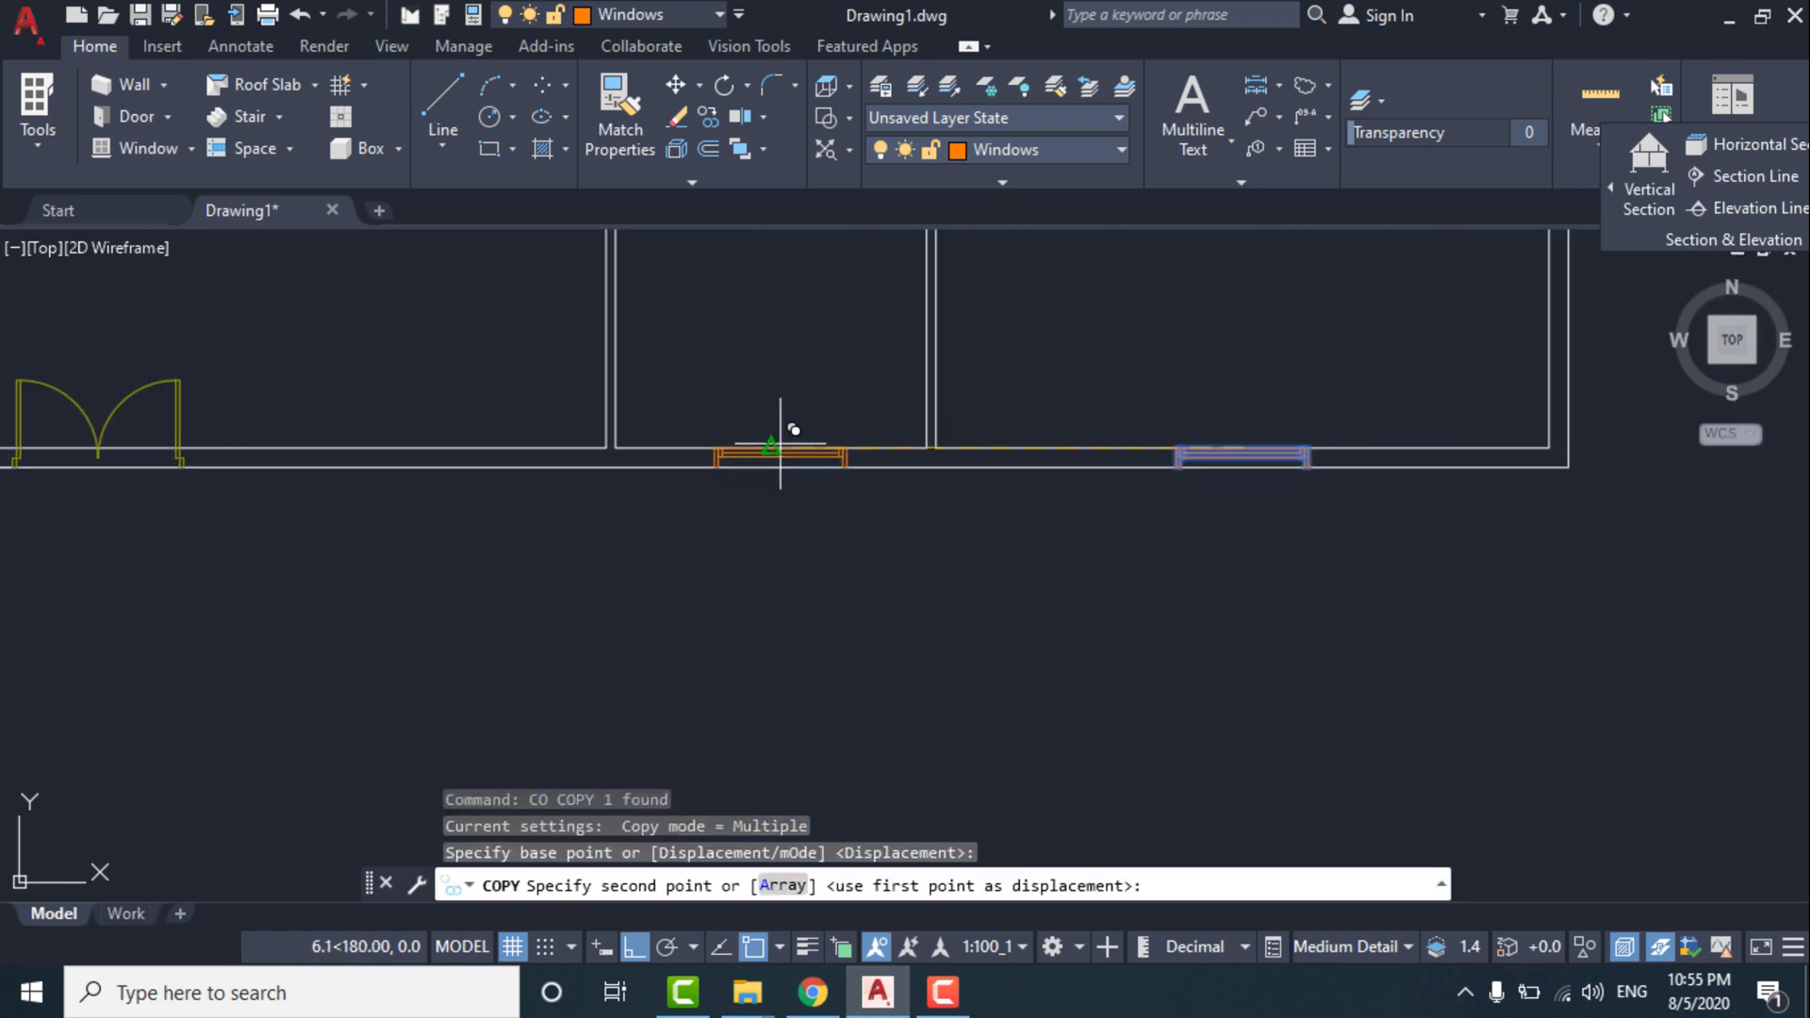
click(785, 448)
scroll(909, 518, down, 3)
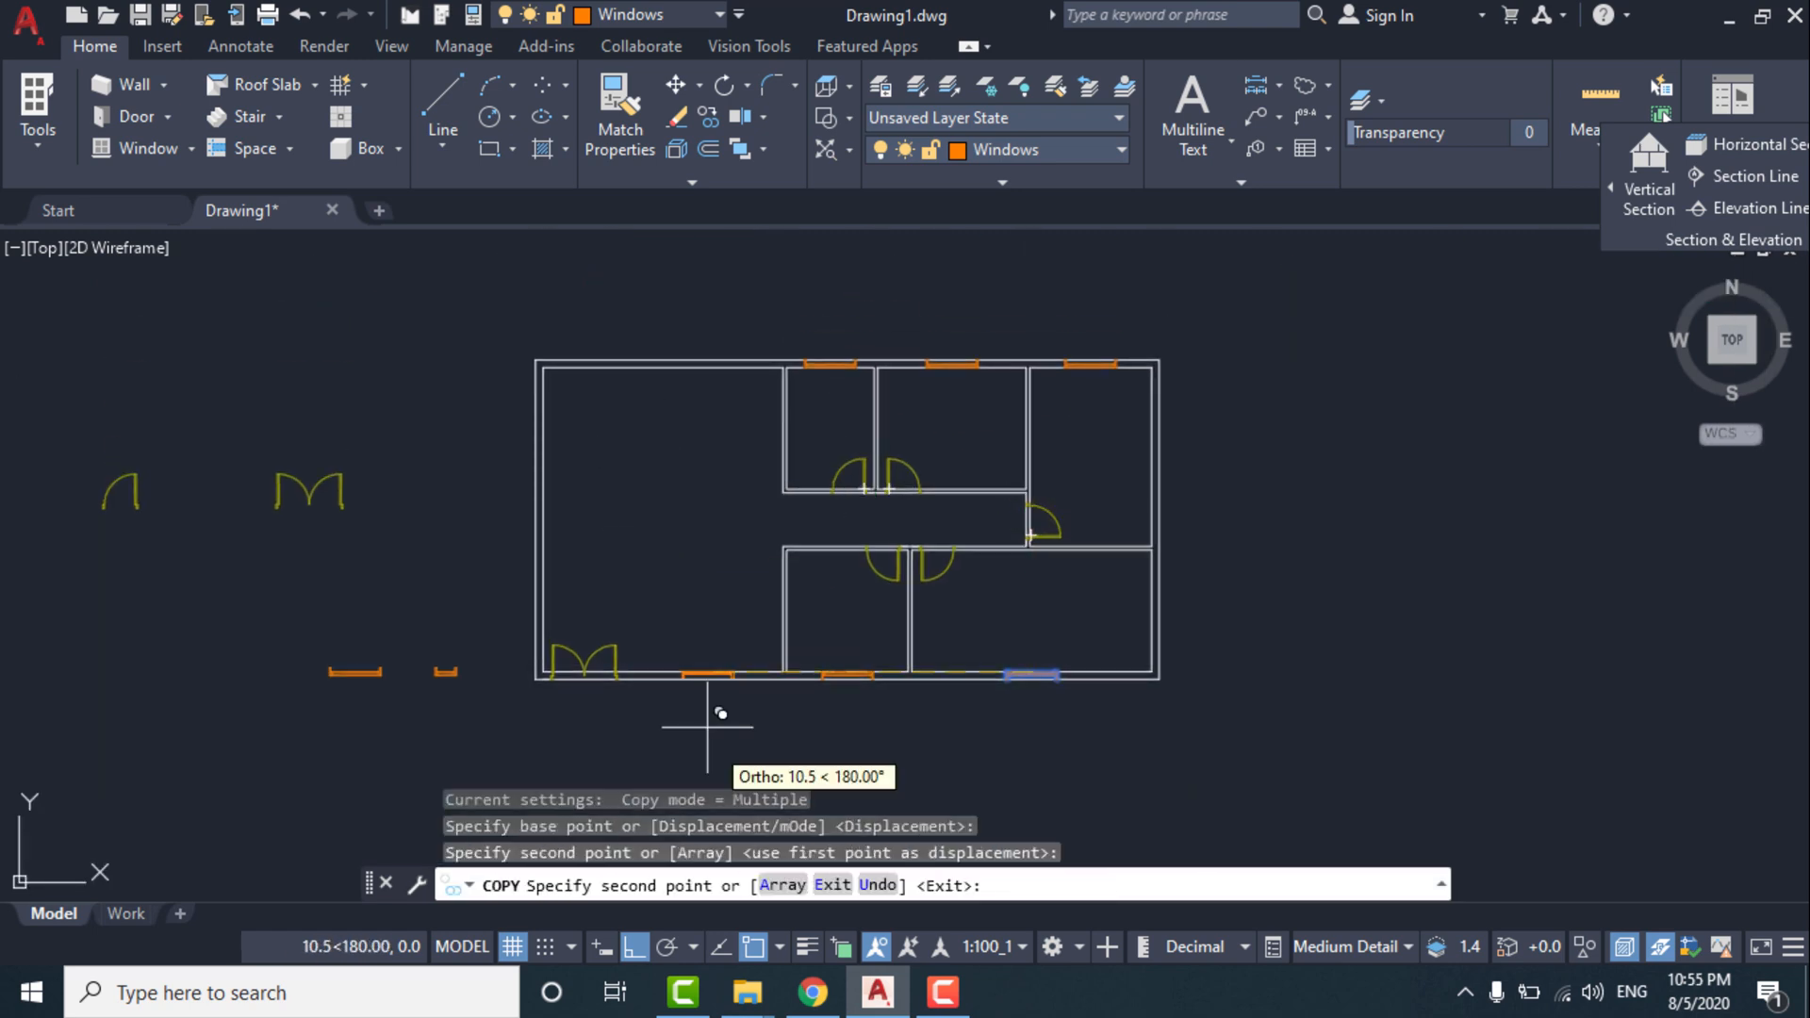
scroll(698, 566, up, 4)
scroll(735, 480, down, 2)
key(Return)
Copy the small upper room's window by its lower-right corner into the top wall of the large left room.
middle_drag(739, 330, 787, 522)
scroll(788, 521, down, 1)
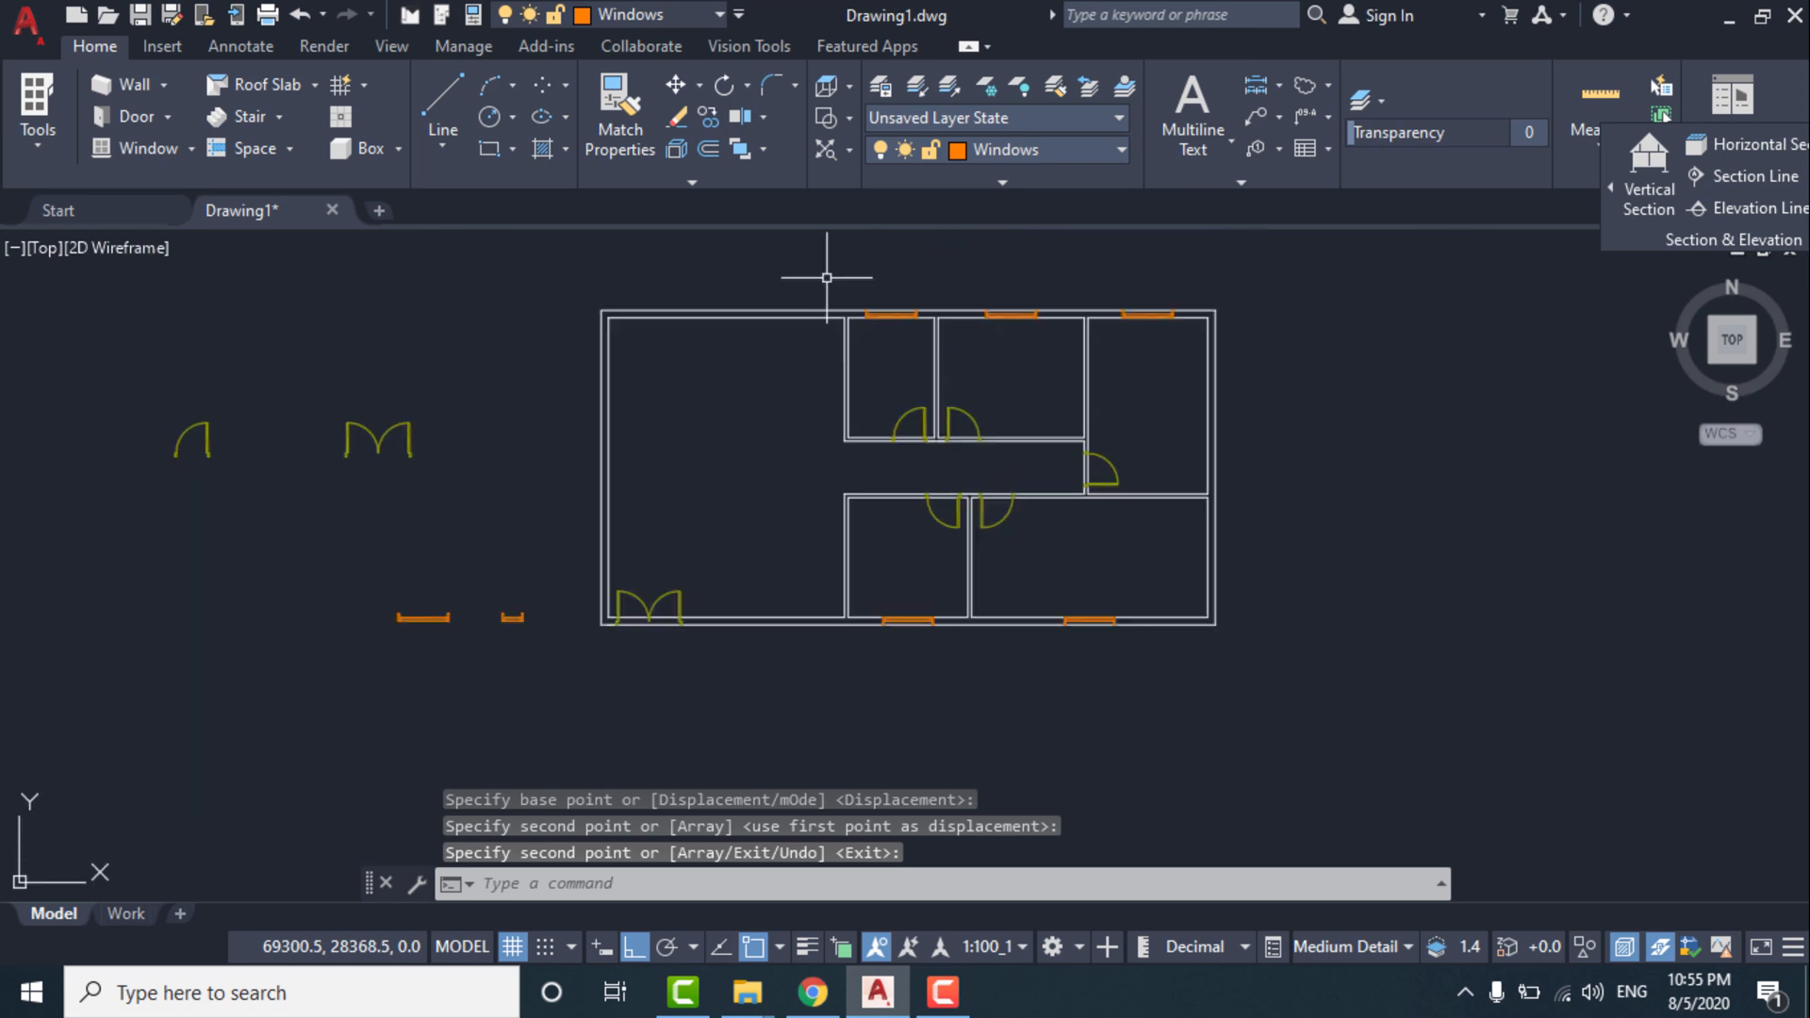
middle_drag(856, 285, 883, 468)
scroll(883, 469, up, 3)
click(882, 495)
click(1134, 658)
text(co)
key(Return)
click(1109, 644)
scroll(921, 618, down, 3)
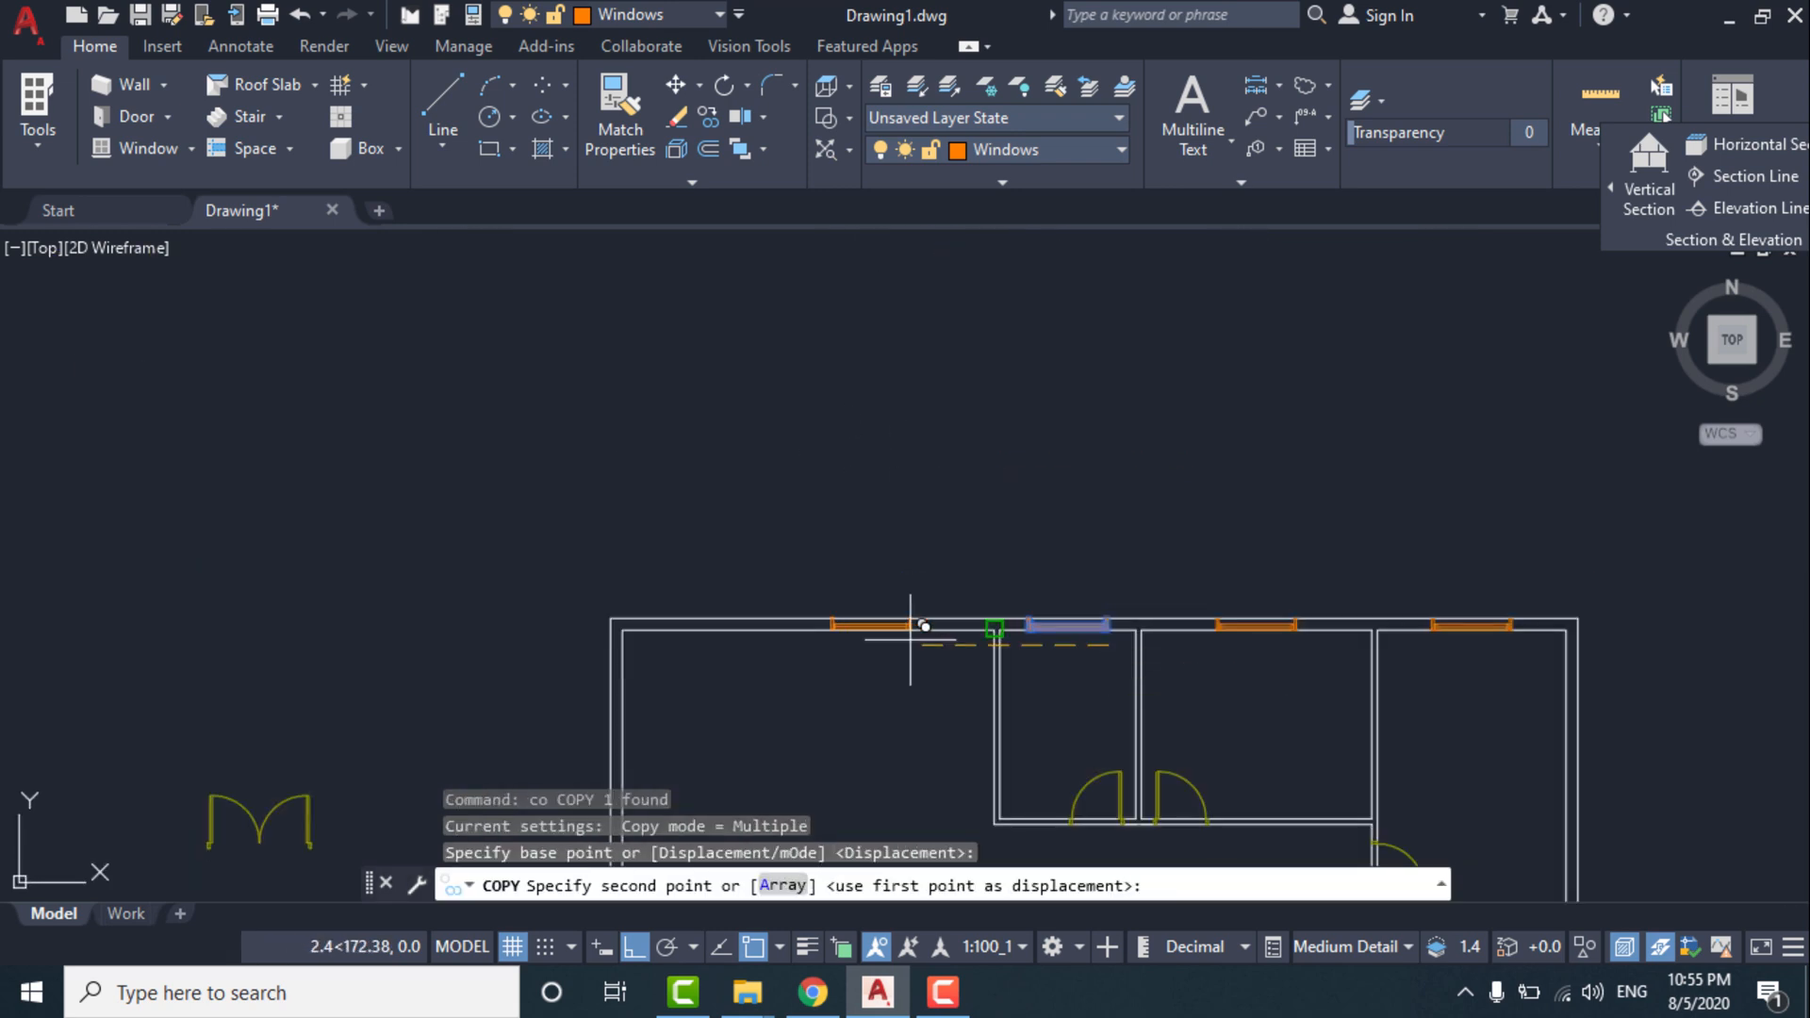
scroll(977, 732, up, 5)
click(1074, 649)
Place a second window copy in the large room's top wall, to the left of the first one.
scroll(670, 605, down, 2)
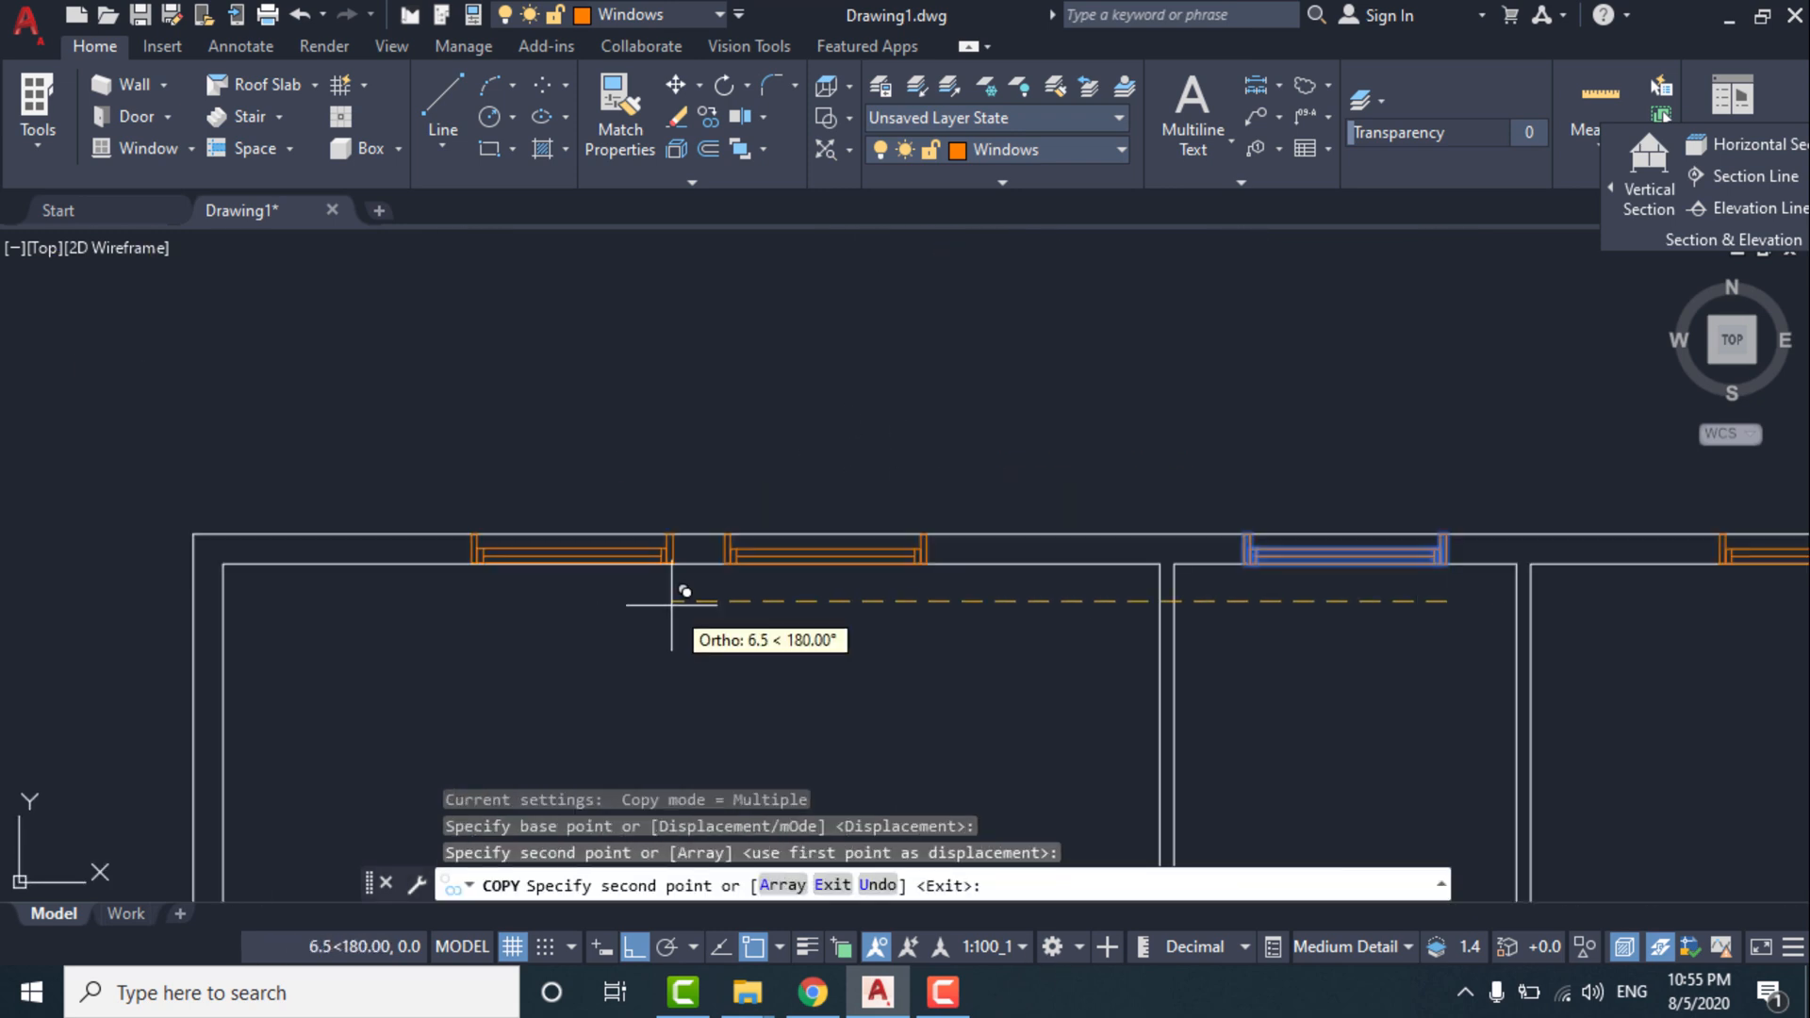
click(617, 645)
scroll(620, 571, down, 2)
scroll(641, 472, down, 3)
key(Return)
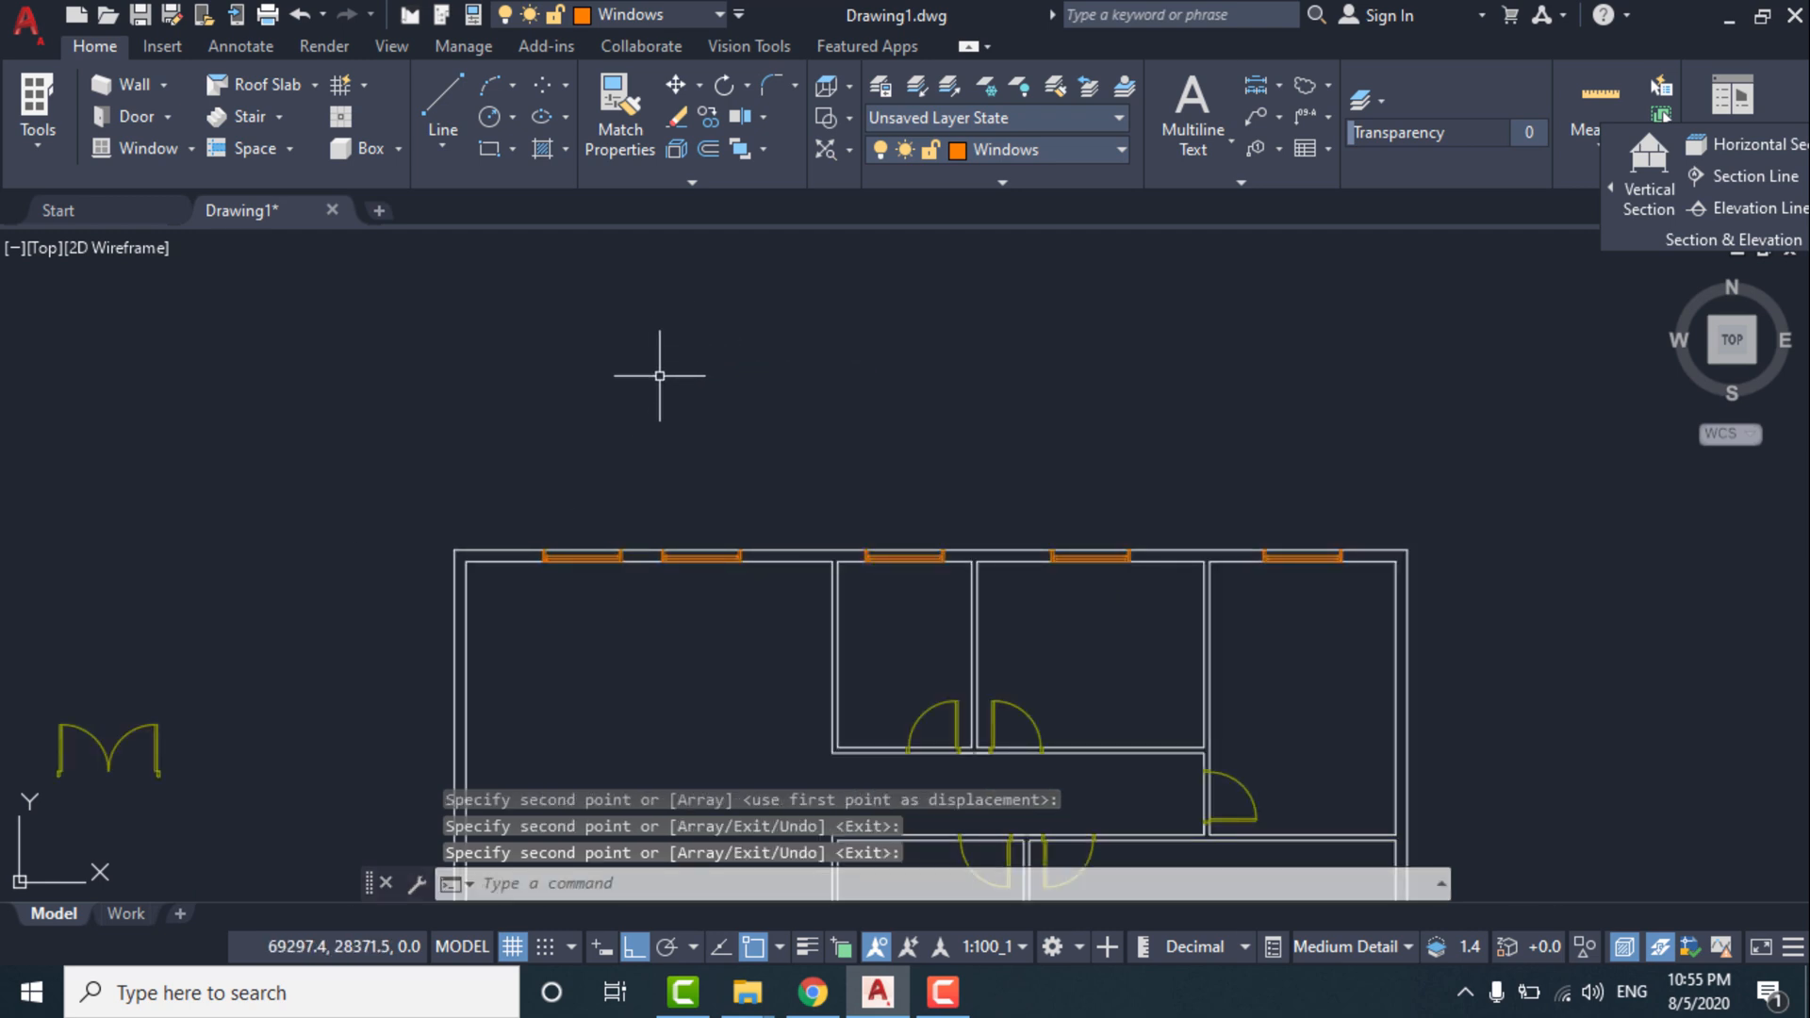
Delete the wide window from the top wall of the small upper room.
scroll(925, 235, down, 1)
scroll(829, 404, up, 5)
key(Delete)
scroll(816, 374, down, 5)
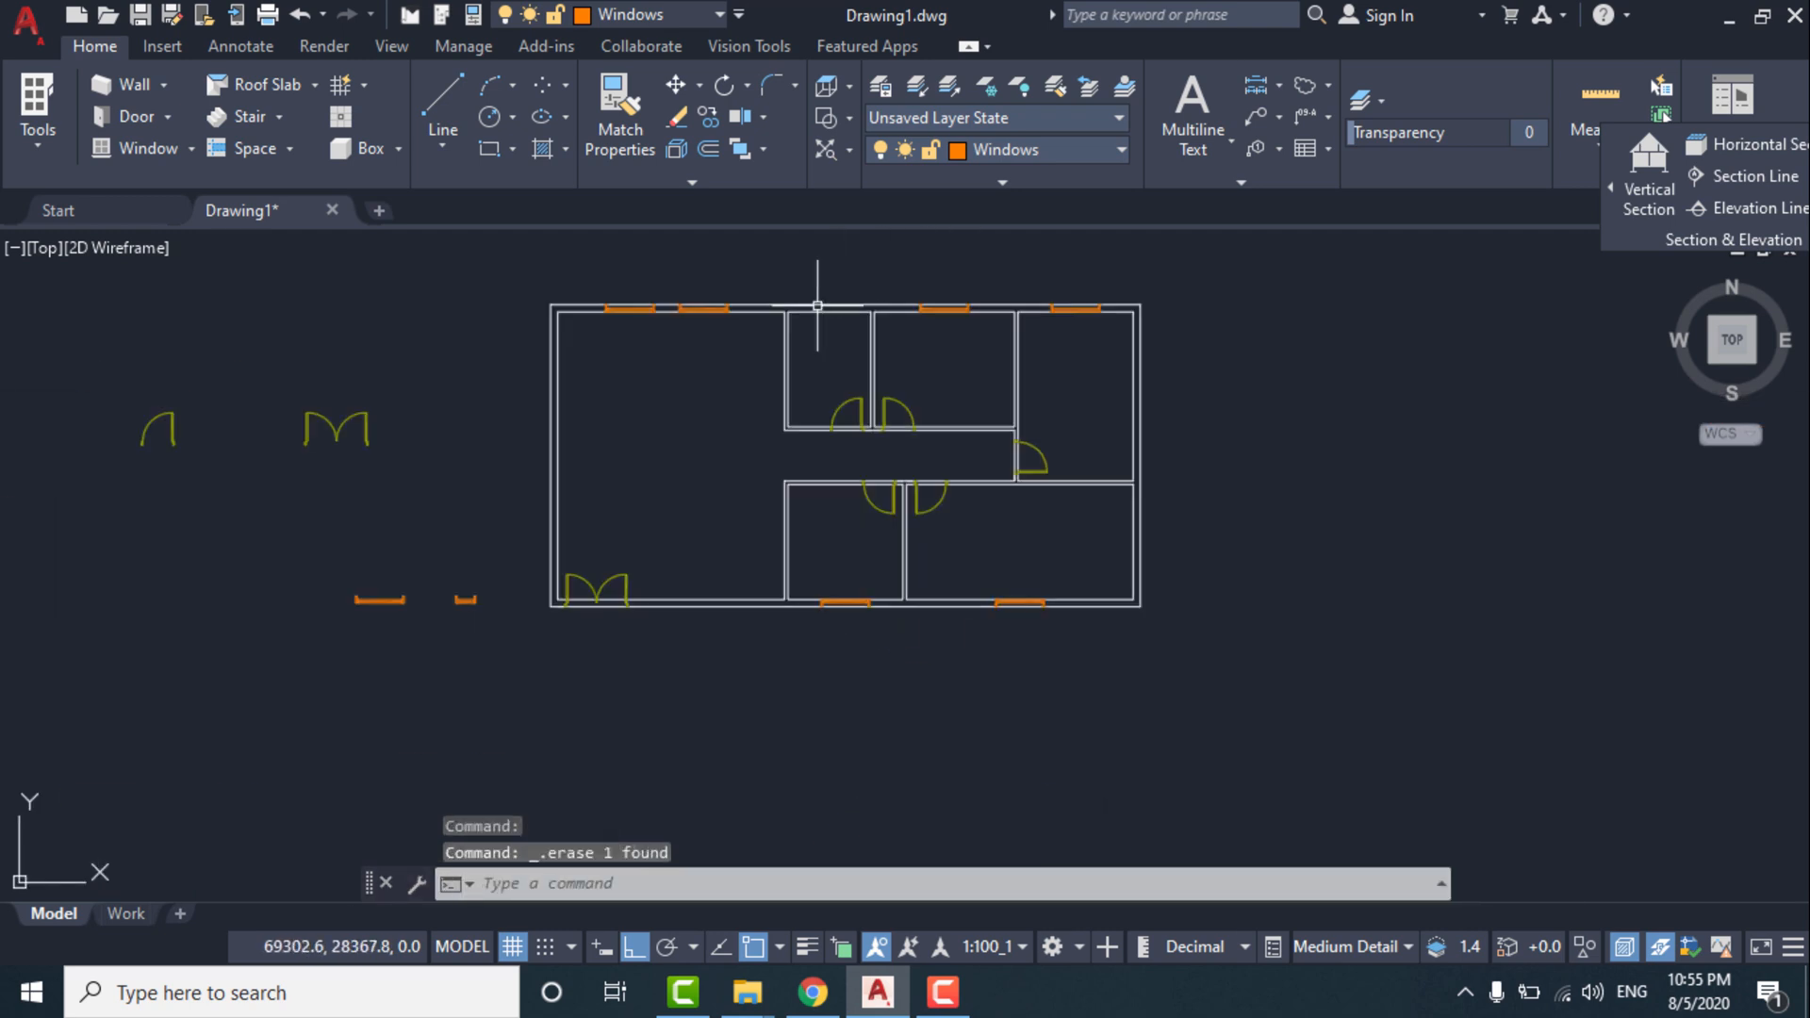
Copy the narrow window block by its lower-edge midpoint to the middle of the small upper room's top wall.
click(436, 553)
click(517, 694)
text(co)
key(Return)
scroll(406, 636, up, 5)
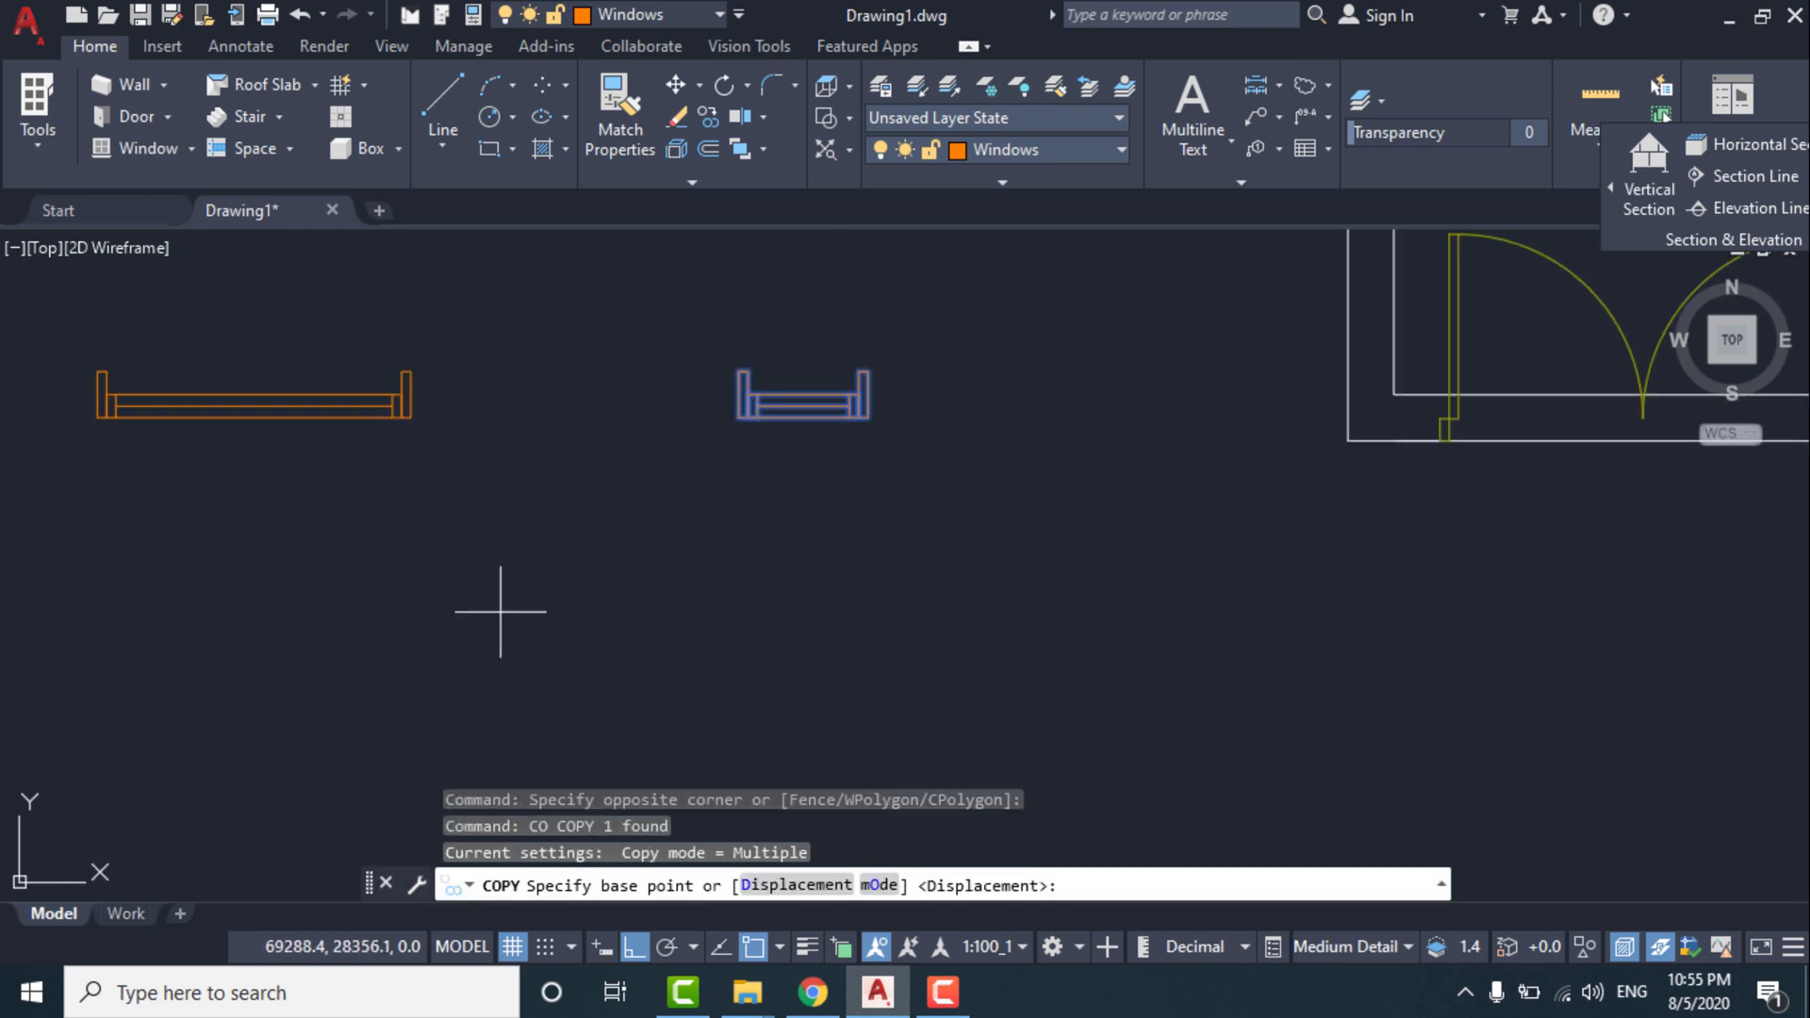
click(799, 413)
scroll(922, 366, down, 5)
middle_drag(1173, 264, 1046, 696)
scroll(970, 557, up, 5)
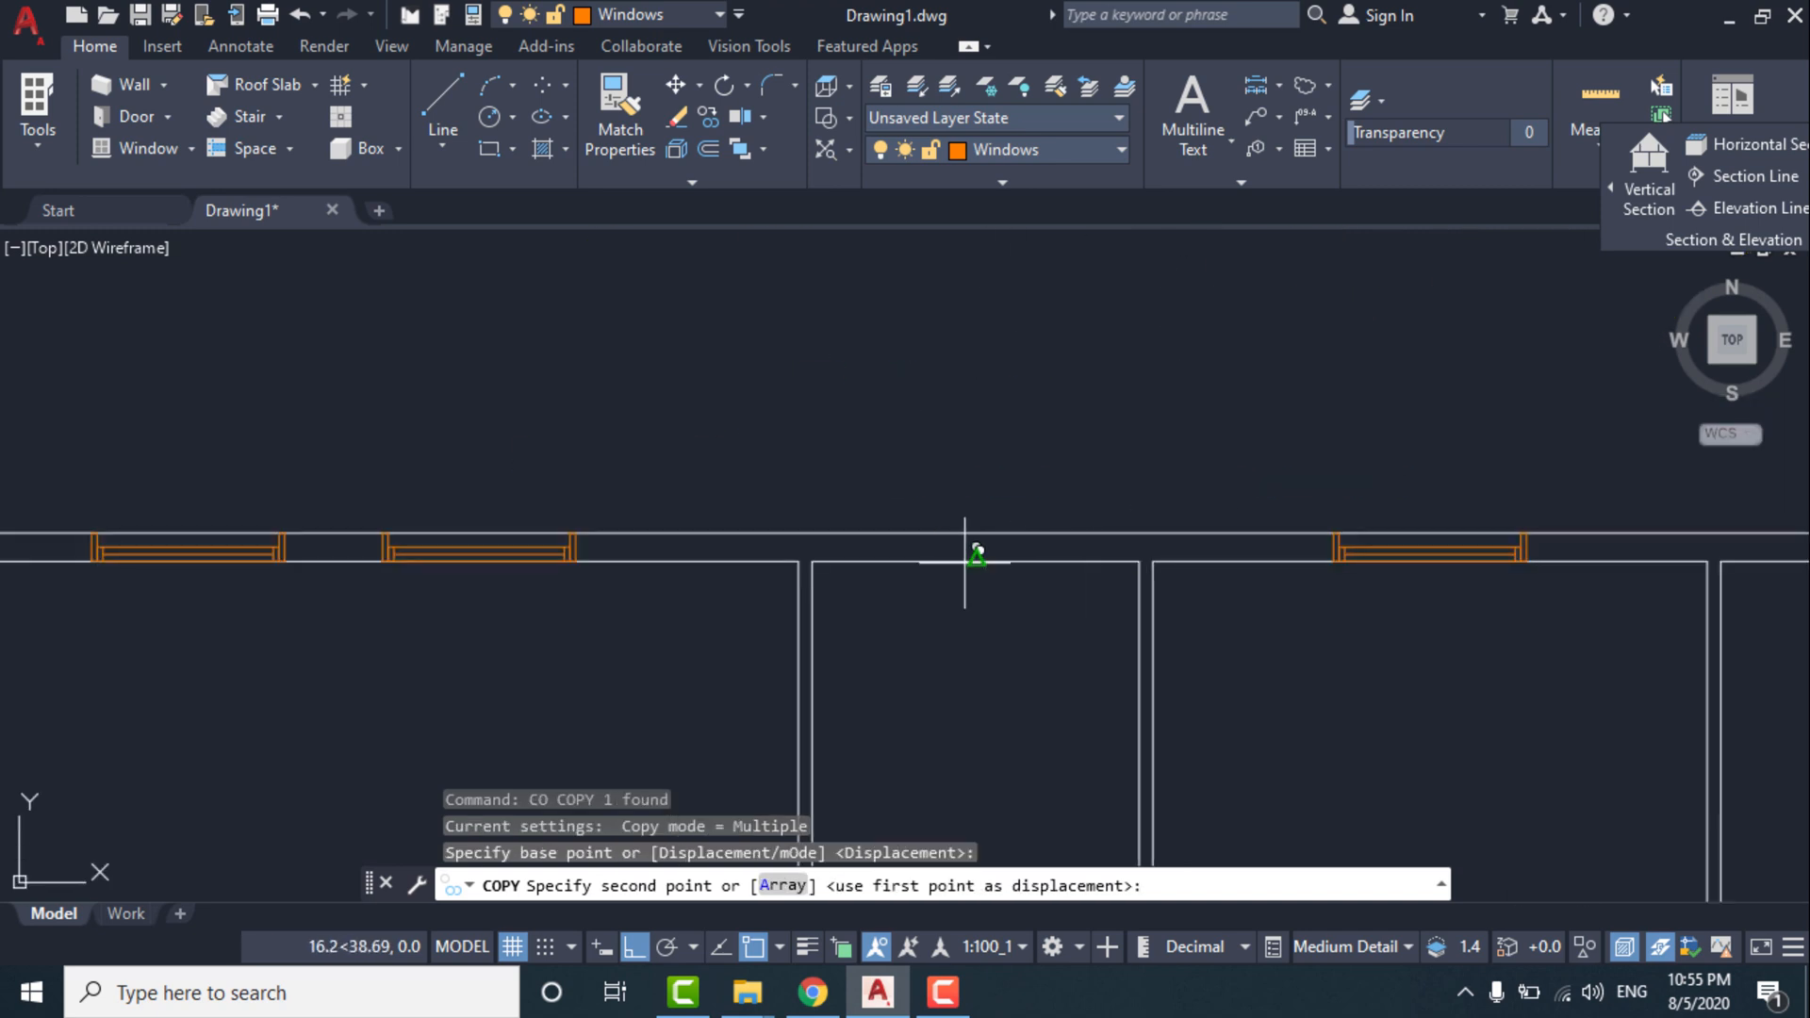
click(978, 552)
key(Return)
Trim the wall lines crossing the two door openings in the corridor's upper wall.
scroll(791, 458, down, 5)
scroll(791, 458, up, 2)
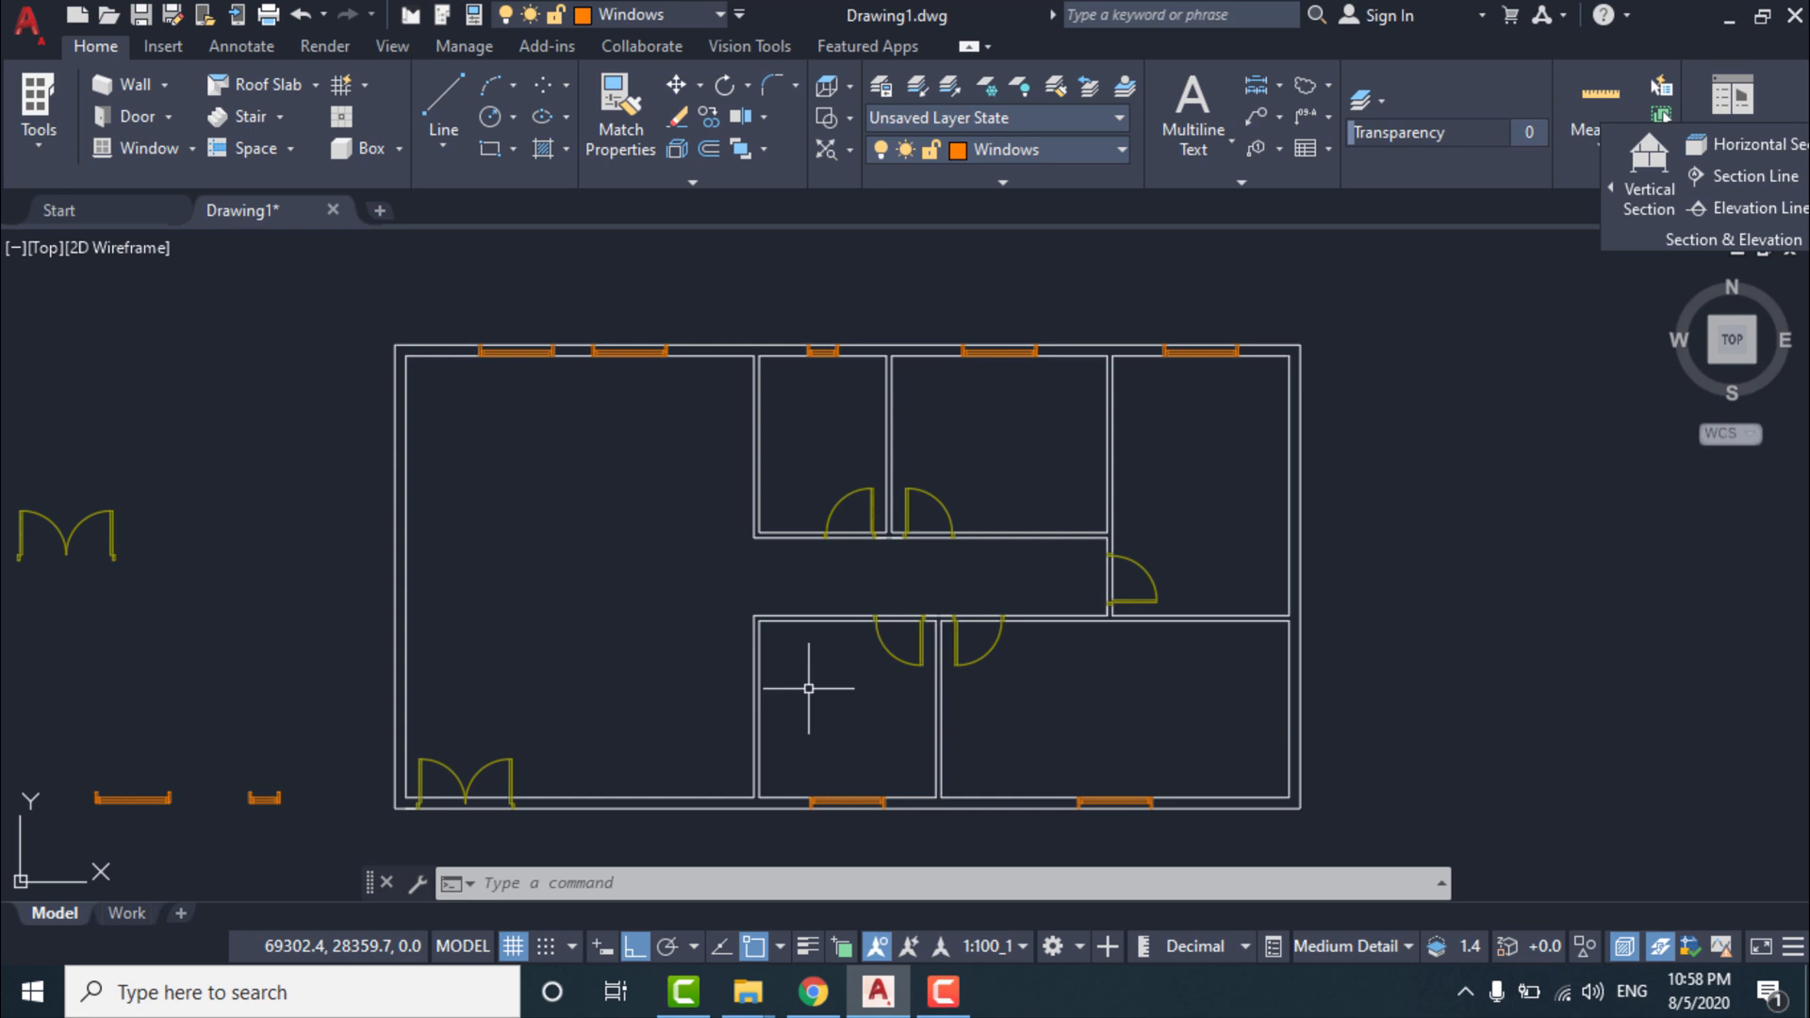
middle_drag(606, 622, 672, 588)
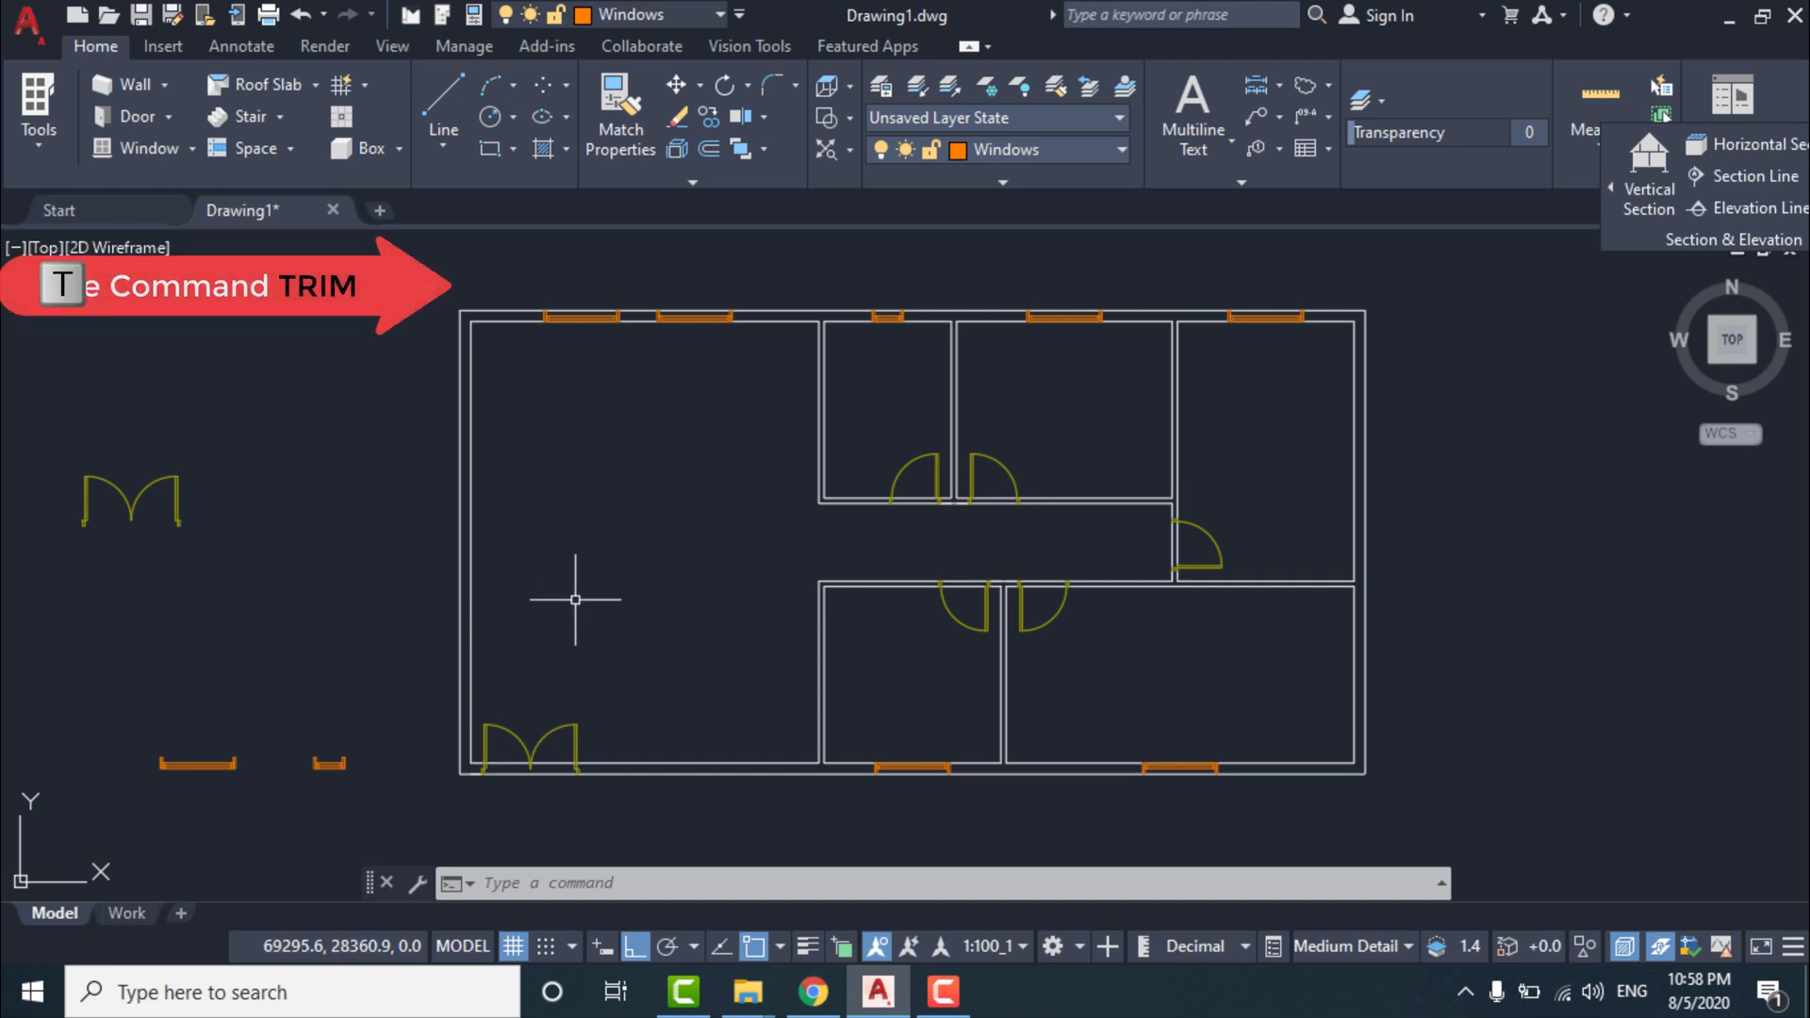
text(TR)
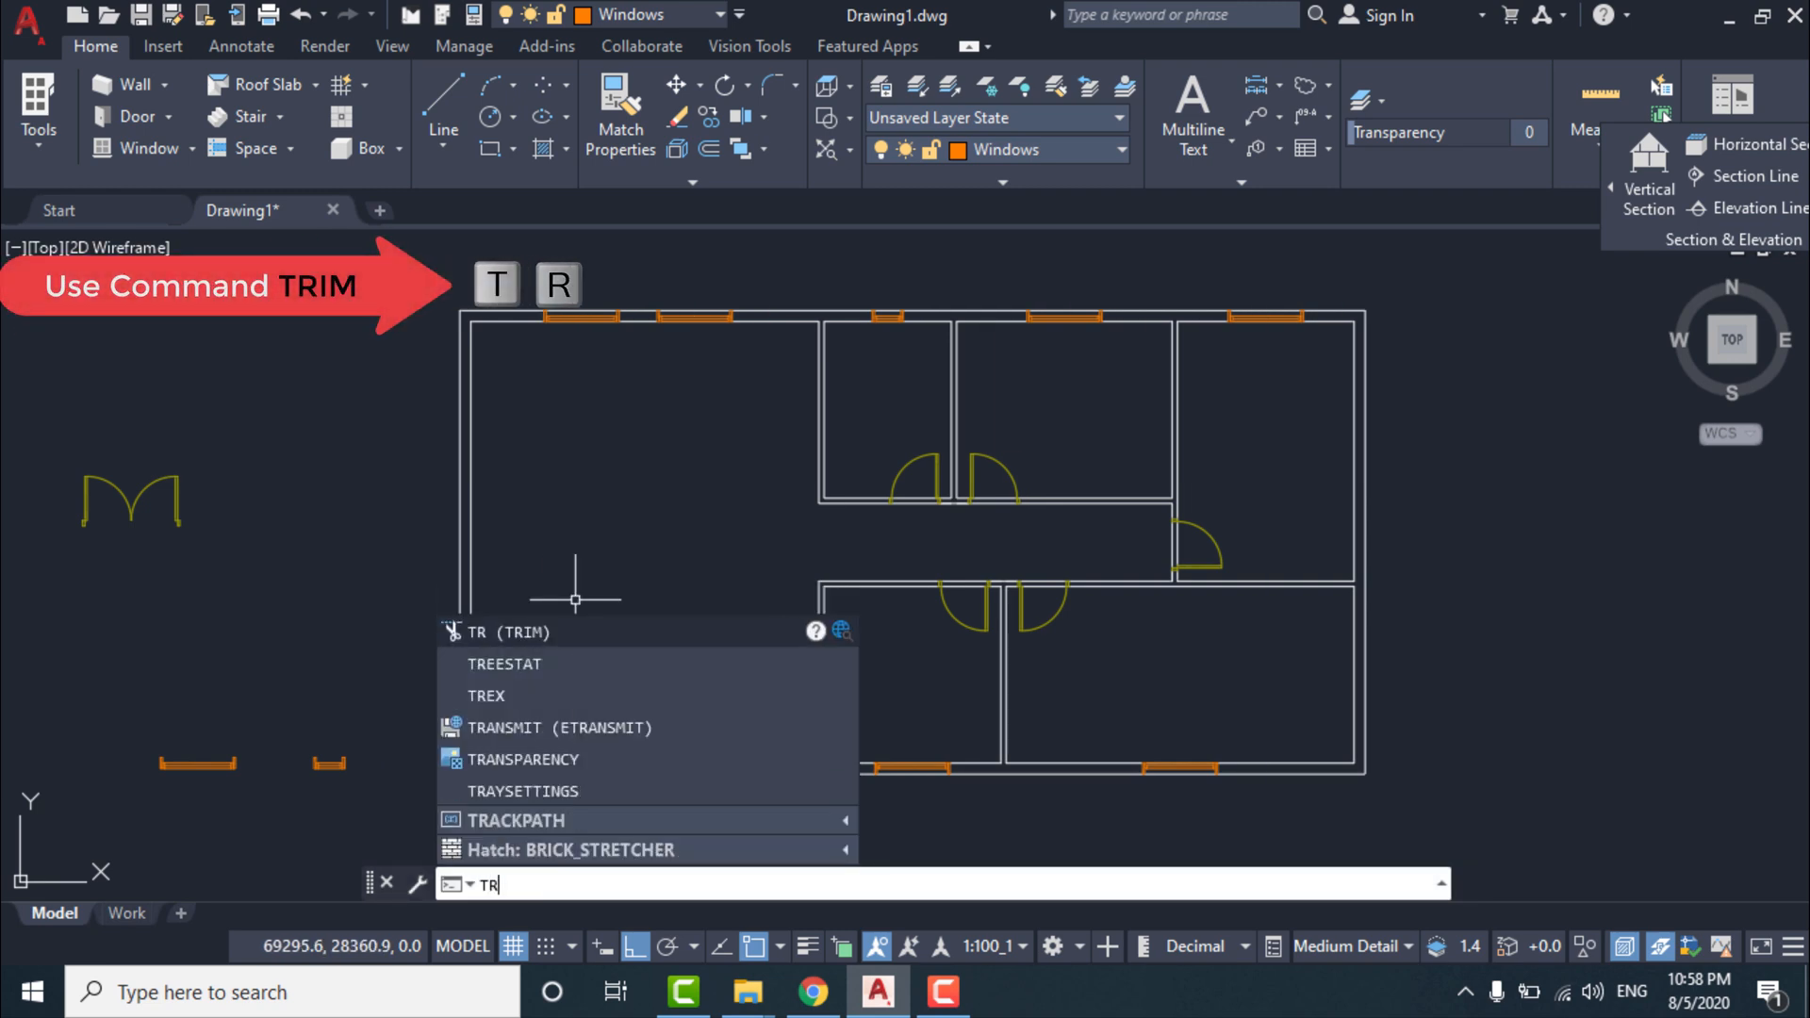
key(Return)
scroll(990, 498, up, 5)
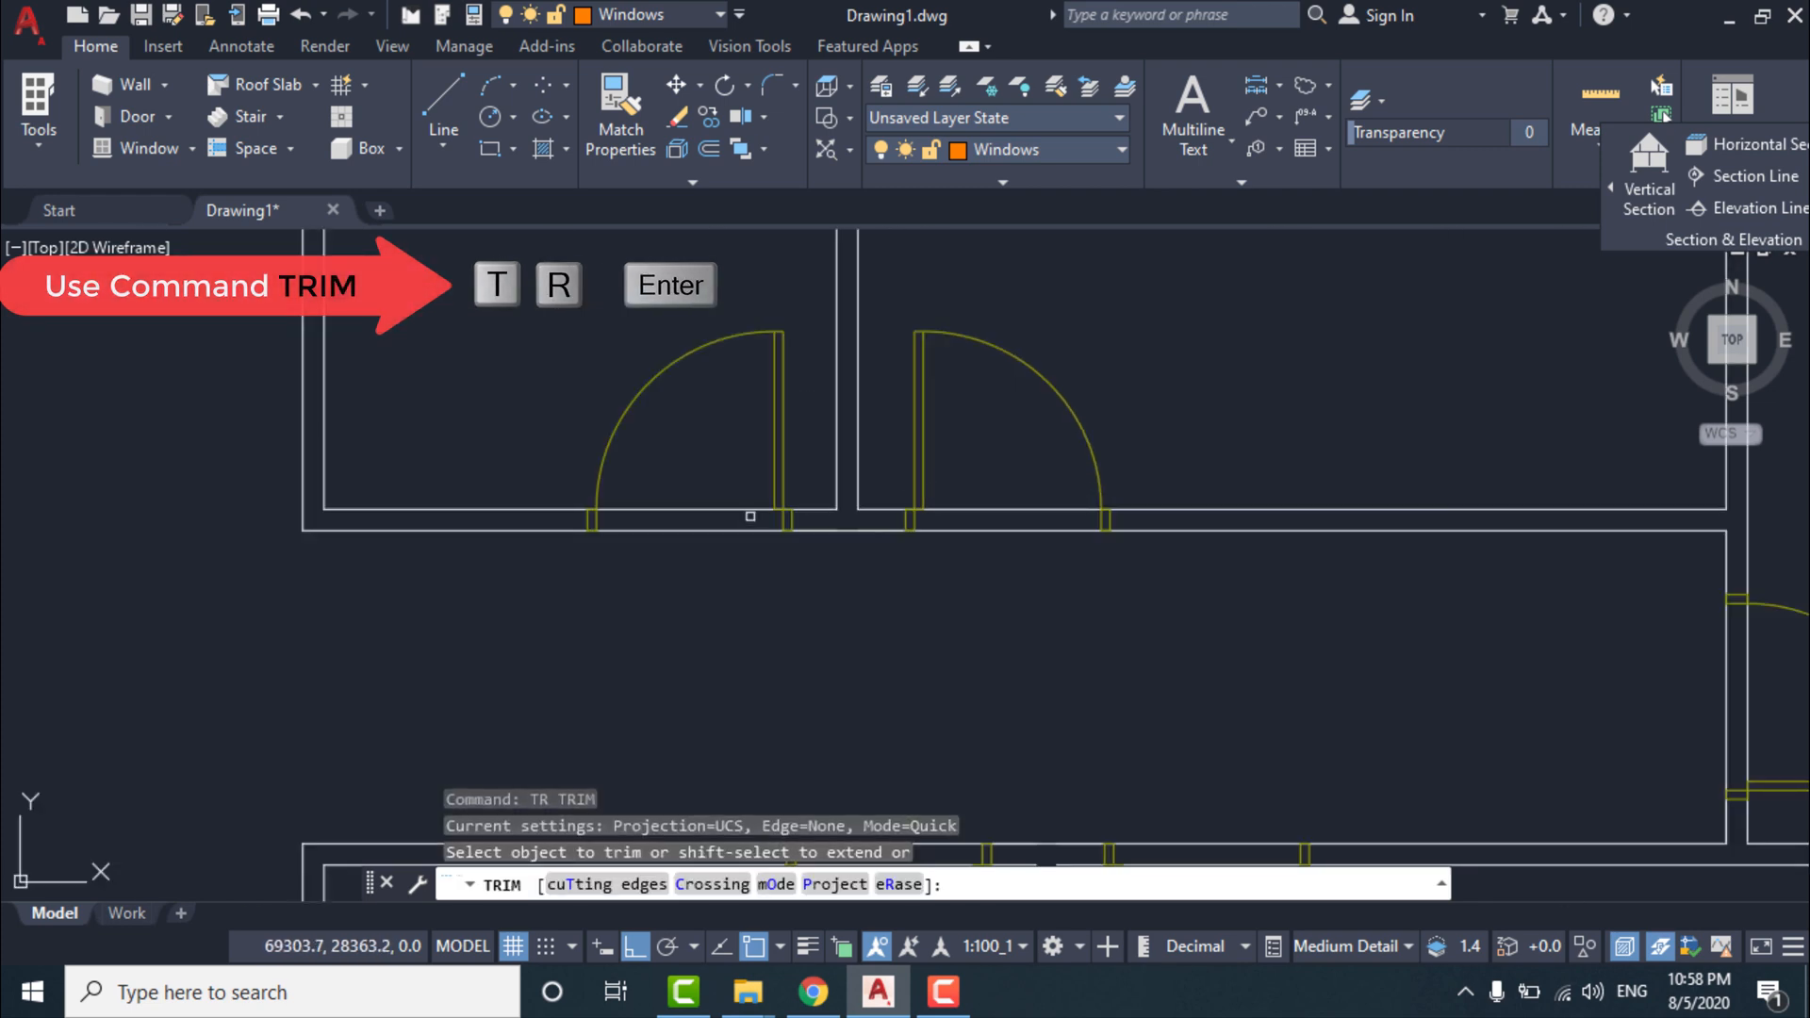
scroll(750, 517, up, 4)
drag(723, 451, 633, 666)
scroll(685, 506, down, 2)
drag(1188, 436, 1107, 647)
Trim the wall lines crossing the two door openings in the corridor's lower wall.
scroll(991, 409, down, 5)
click(991, 410)
scroll(1064, 500, up, 4)
scroll(1016, 473, up, 4)
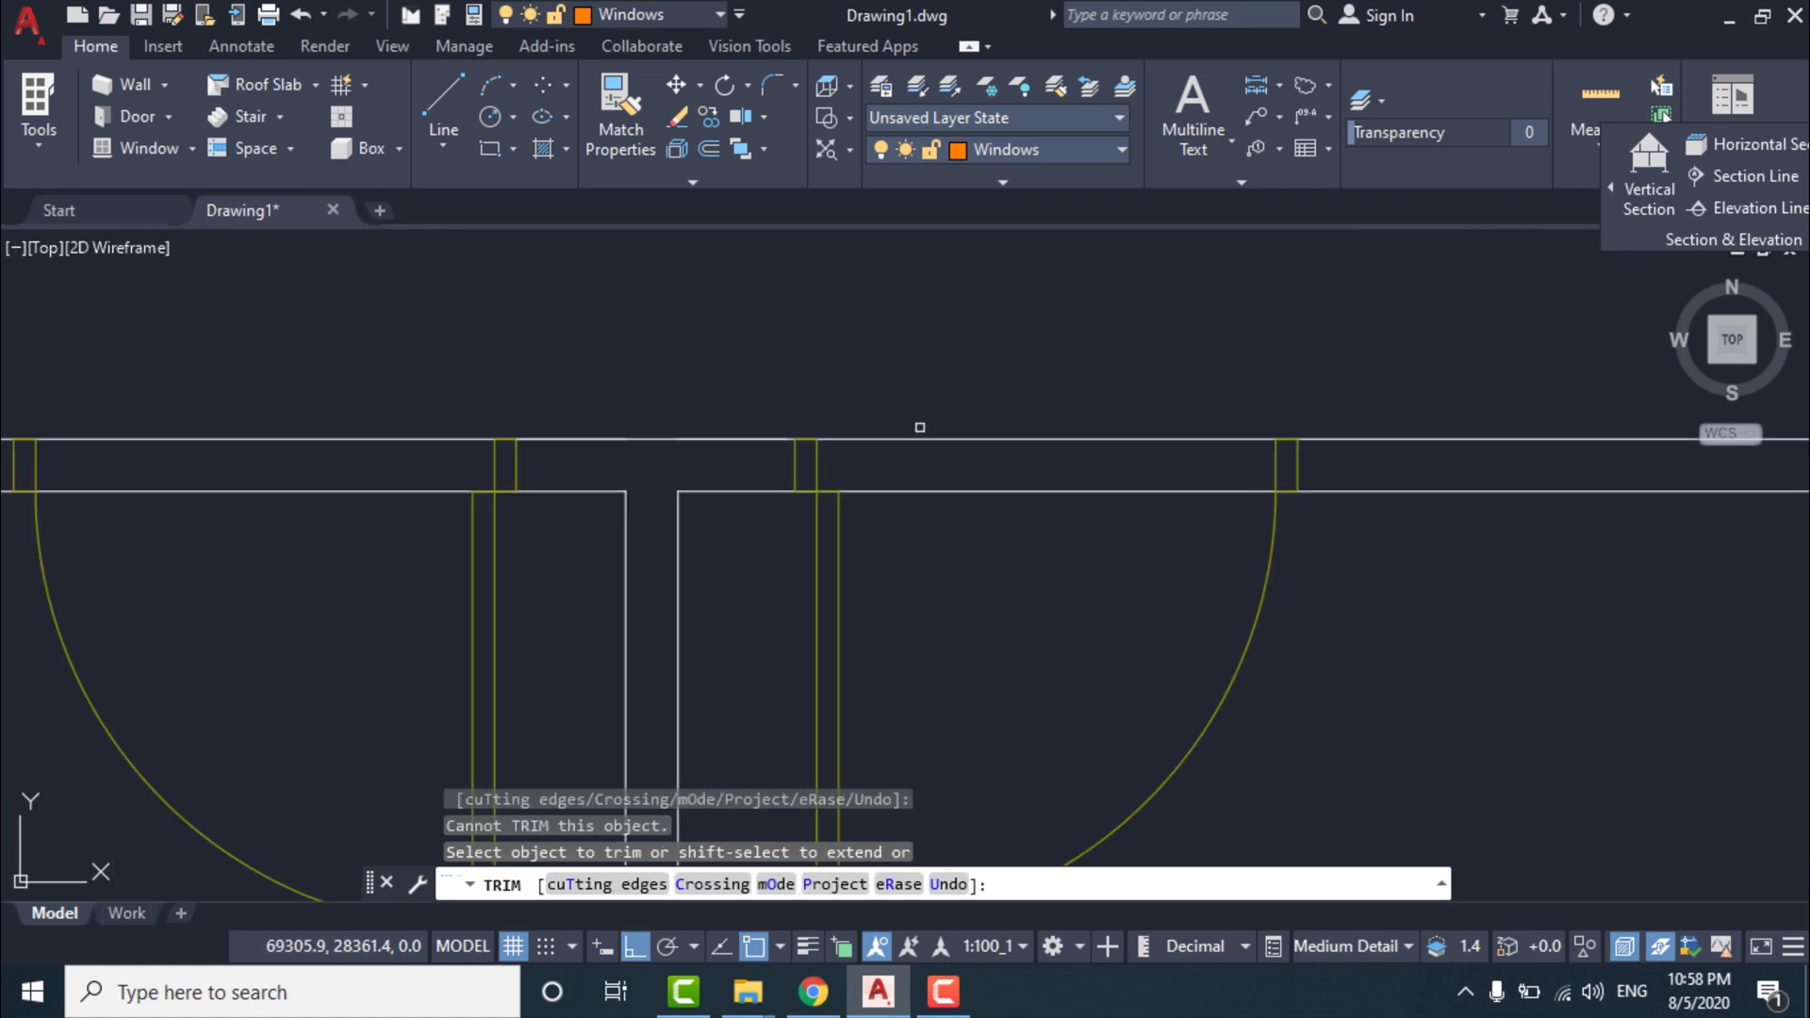
drag(1037, 388, 1009, 525)
scroll(1055, 448, down, 4)
drag(755, 394, 726, 553)
scroll(731, 532, down, 8)
Trim the wall lines crossing the door opening at the corridor's right end.
scroll(963, 467, up, 3)
scroll(886, 461, up, 4)
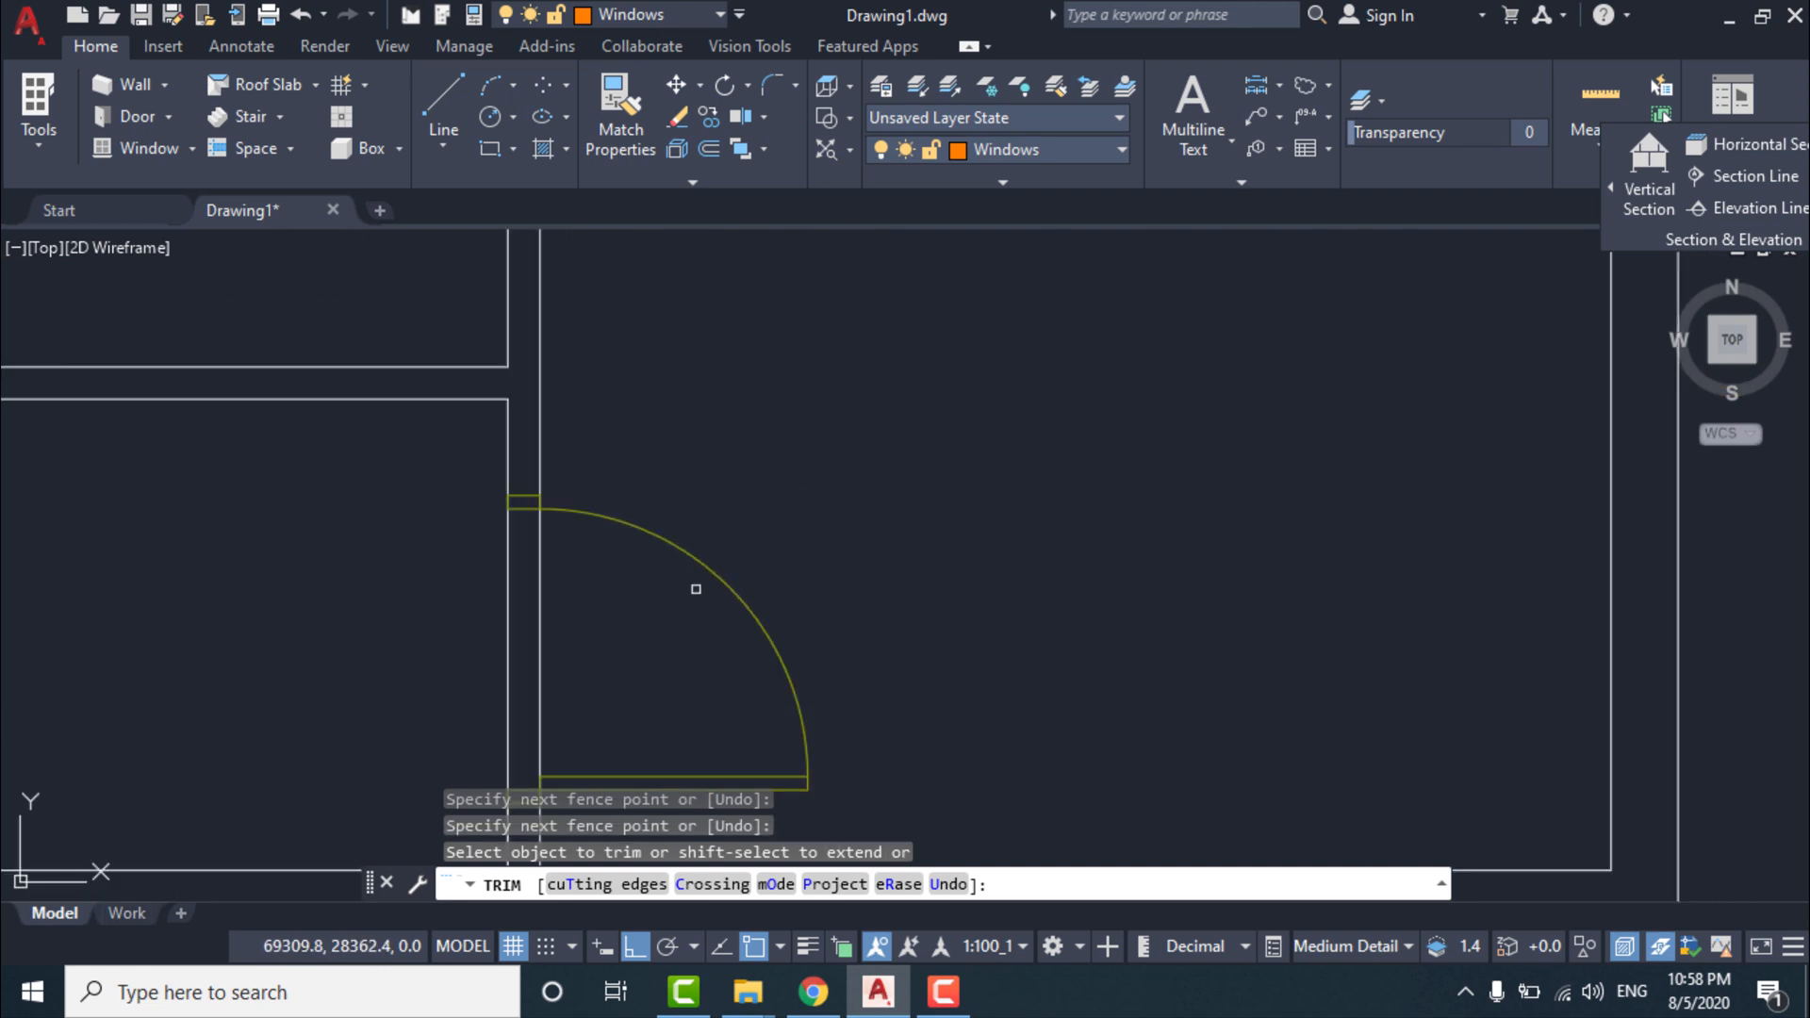
click(598, 566)
click(472, 546)
scroll(973, 334, down, 8)
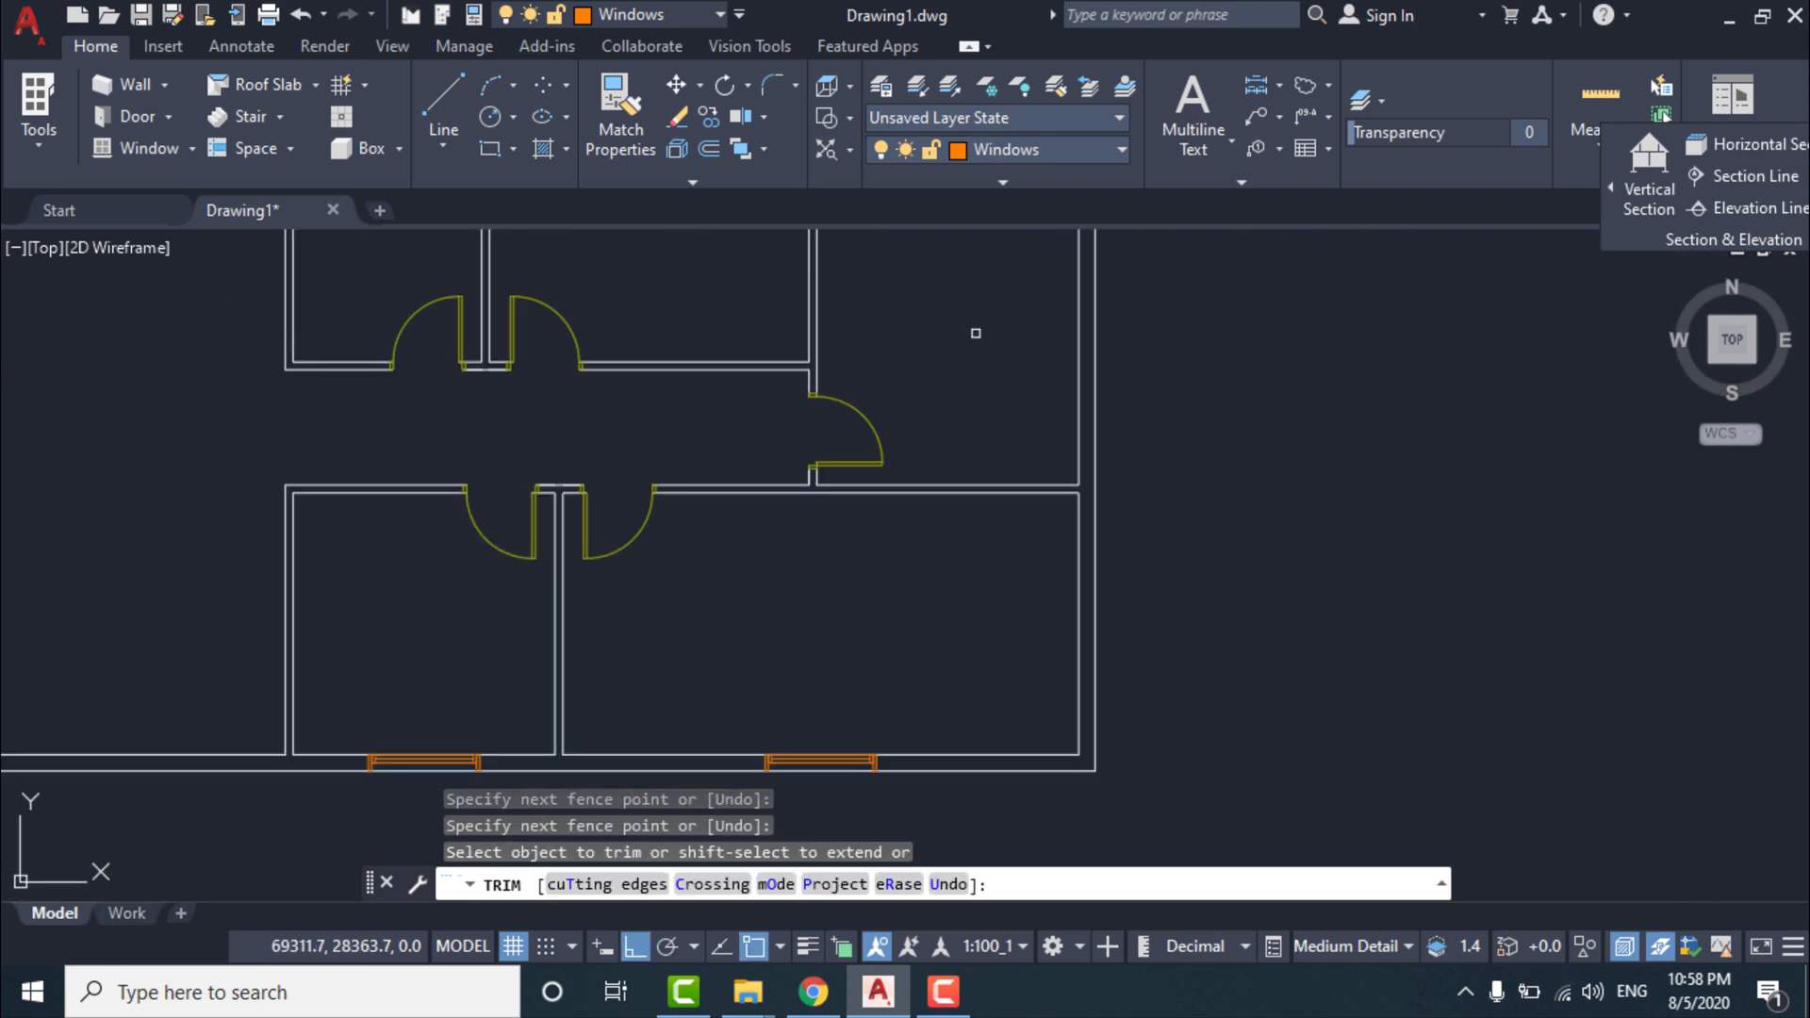
Trim the outer wall line across the window in the bottom wall of the smaller lower room.
scroll(752, 522, up, 8)
scroll(876, 399, up, 4)
click(872, 400)
click(881, 404)
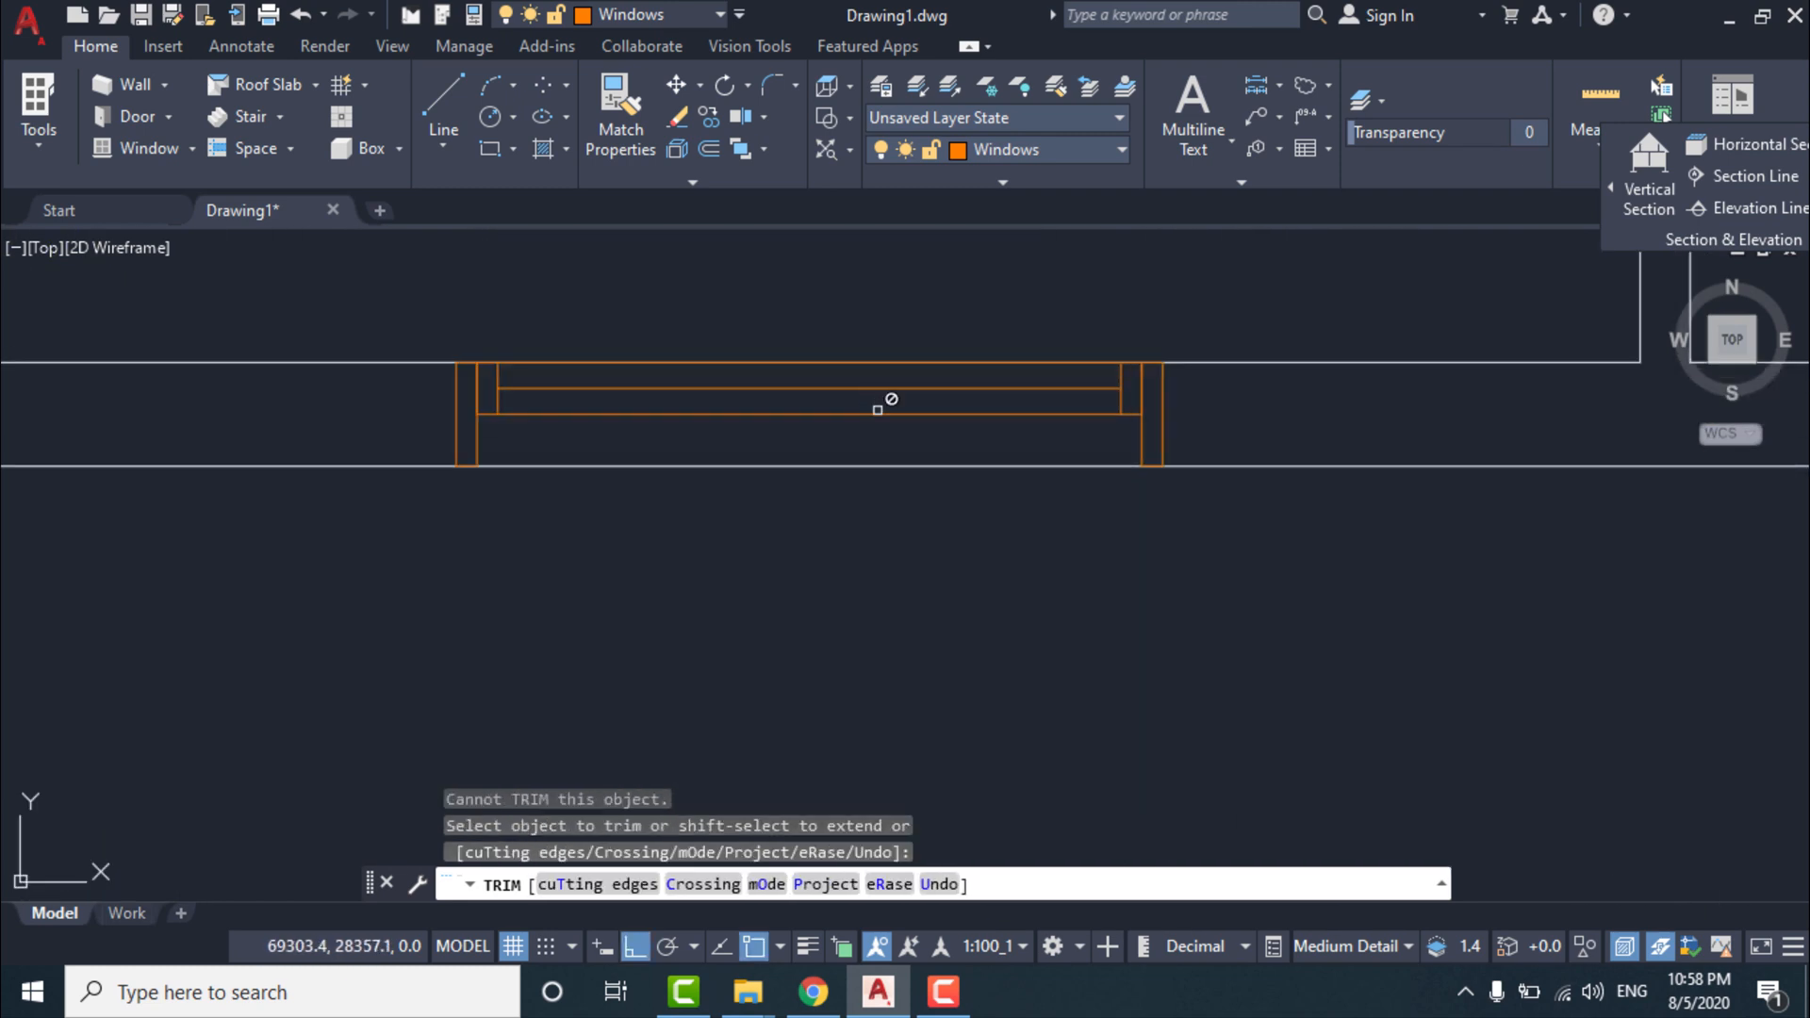
click(855, 531)
click(921, 421)
click(829, 518)
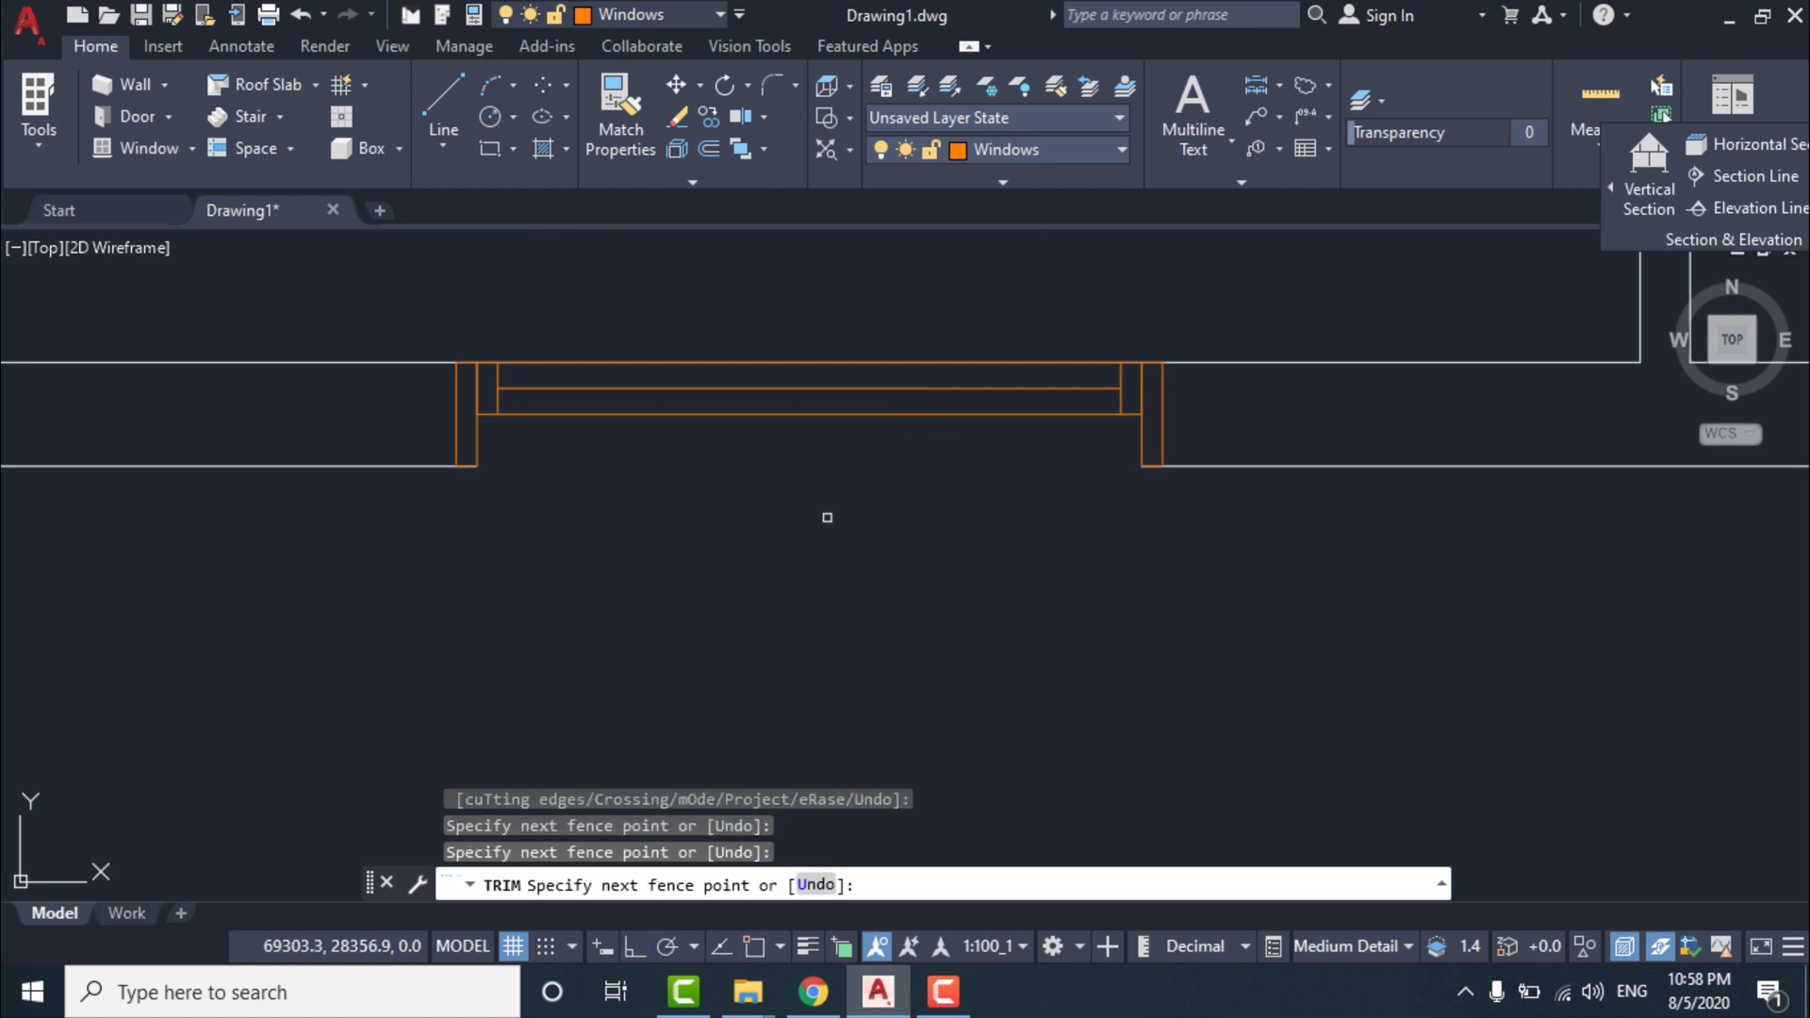
key(Return)
Trim the outer wall line across the window in the bottom wall of the lower-right room.
scroll(814, 463, down, 6)
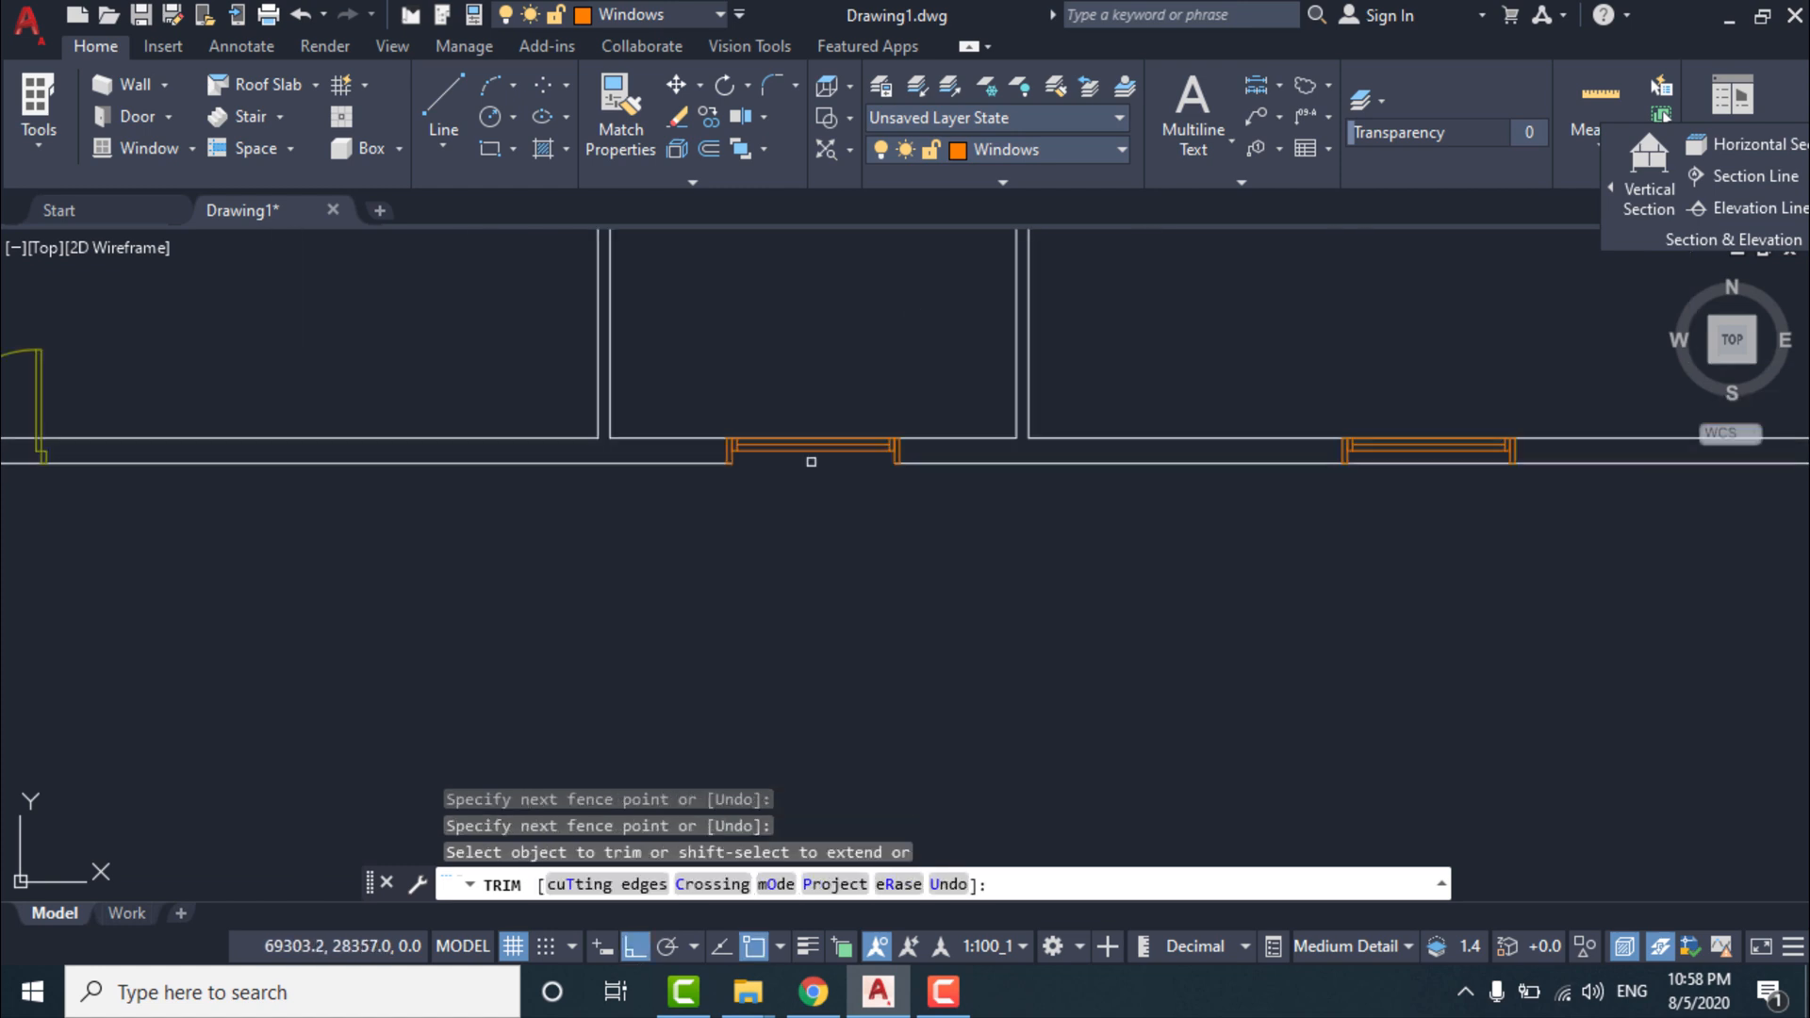
scroll(1320, 481, up, 5)
click(1183, 444)
scroll(613, 490, down, 8)
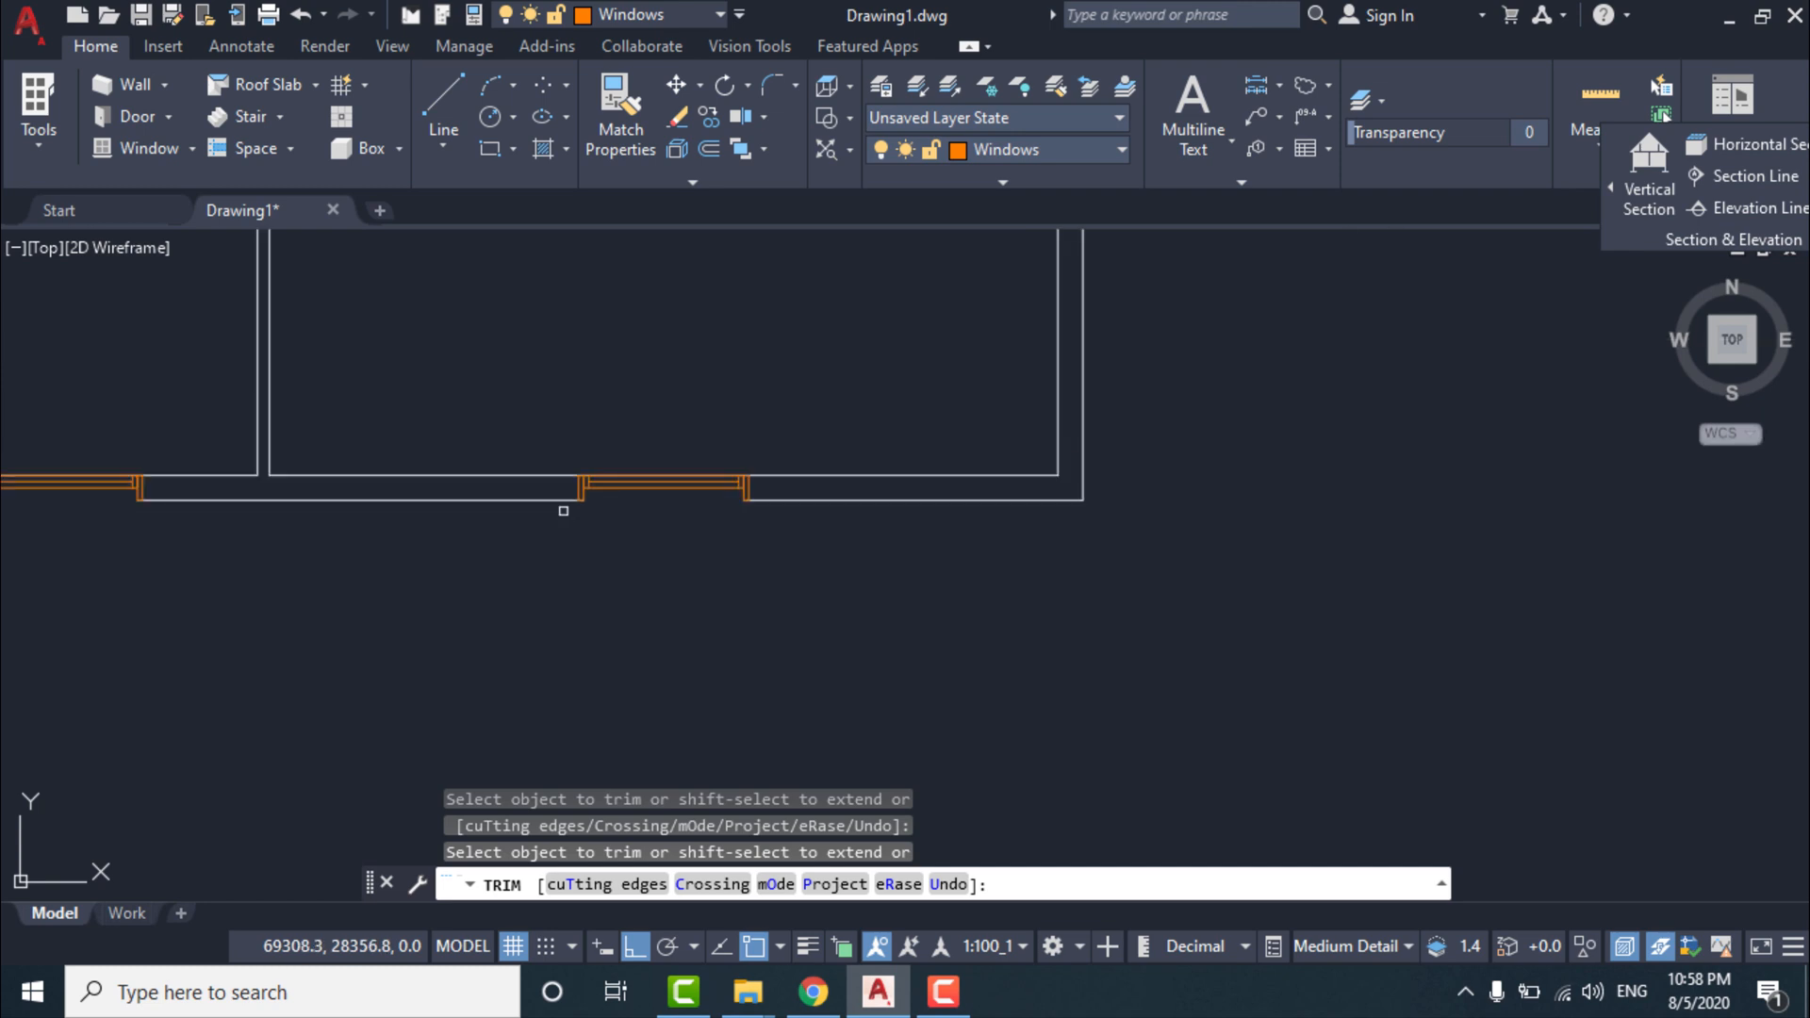
scroll(728, 473, down, 3)
Trim both wall lines crossing the double-door opening in the large room's bottom wall.
scroll(230, 521, up, 9)
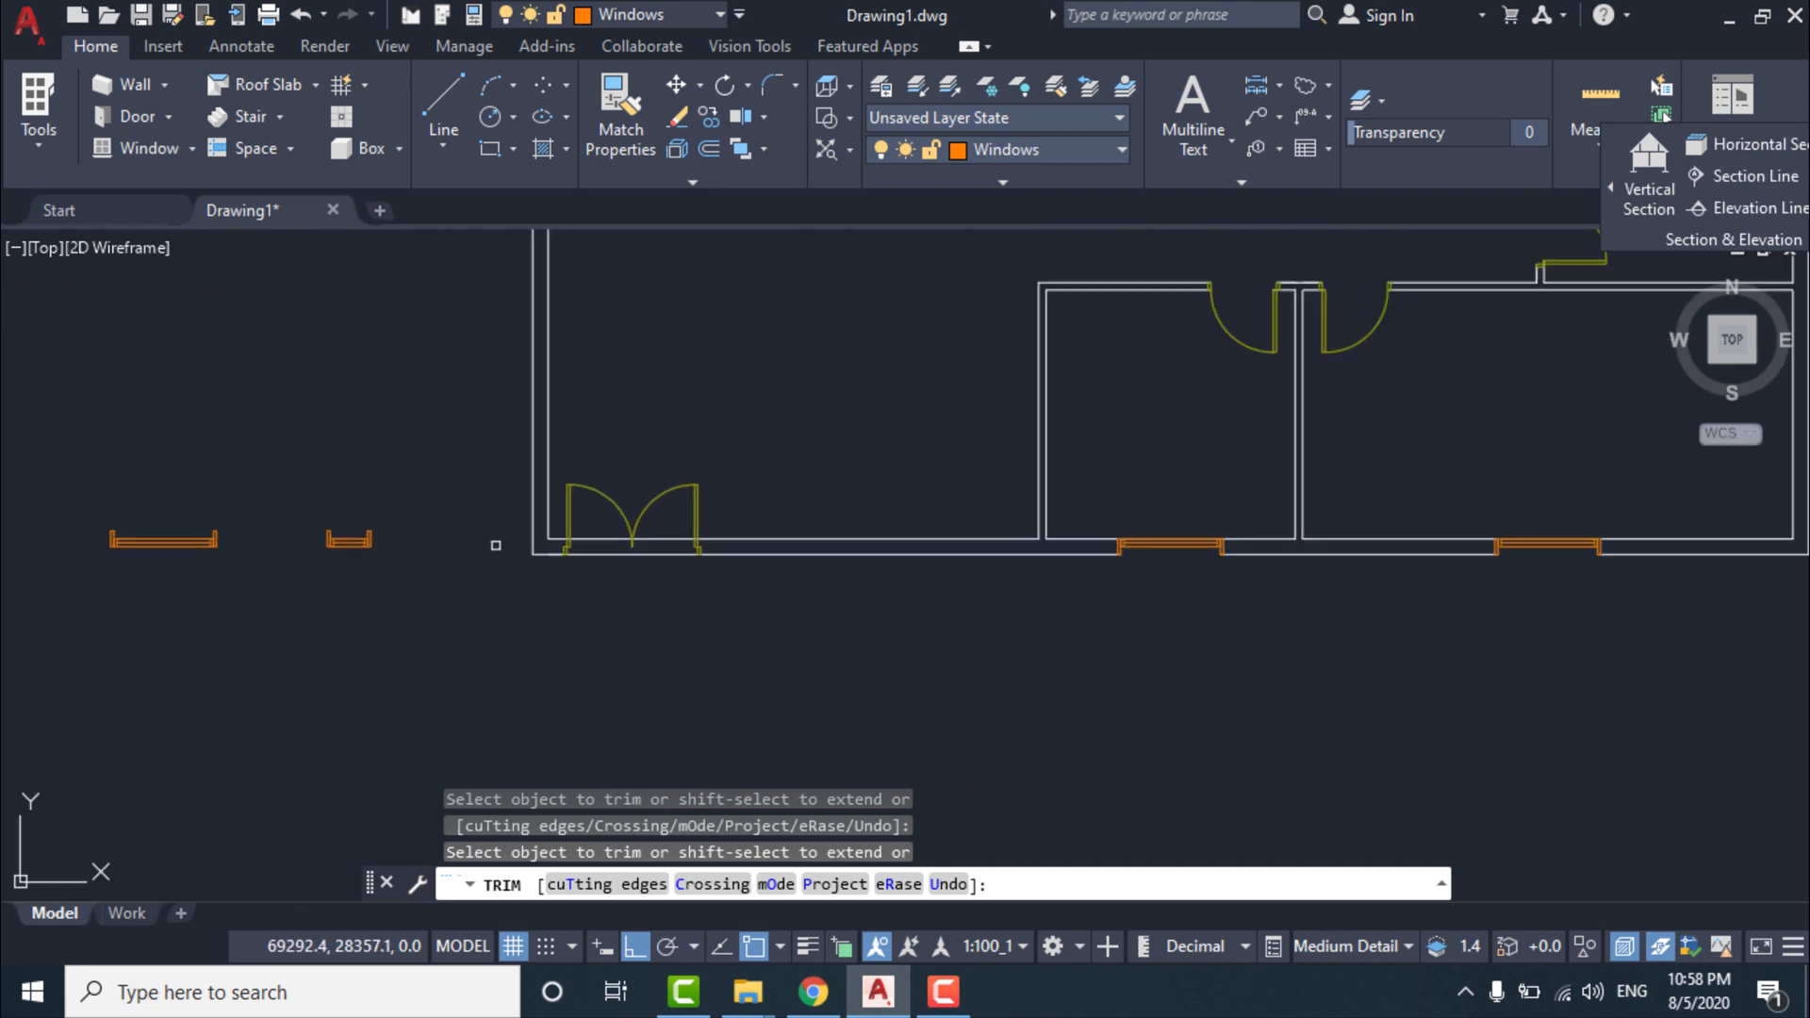
click(813, 545)
scroll(964, 546, up, 2)
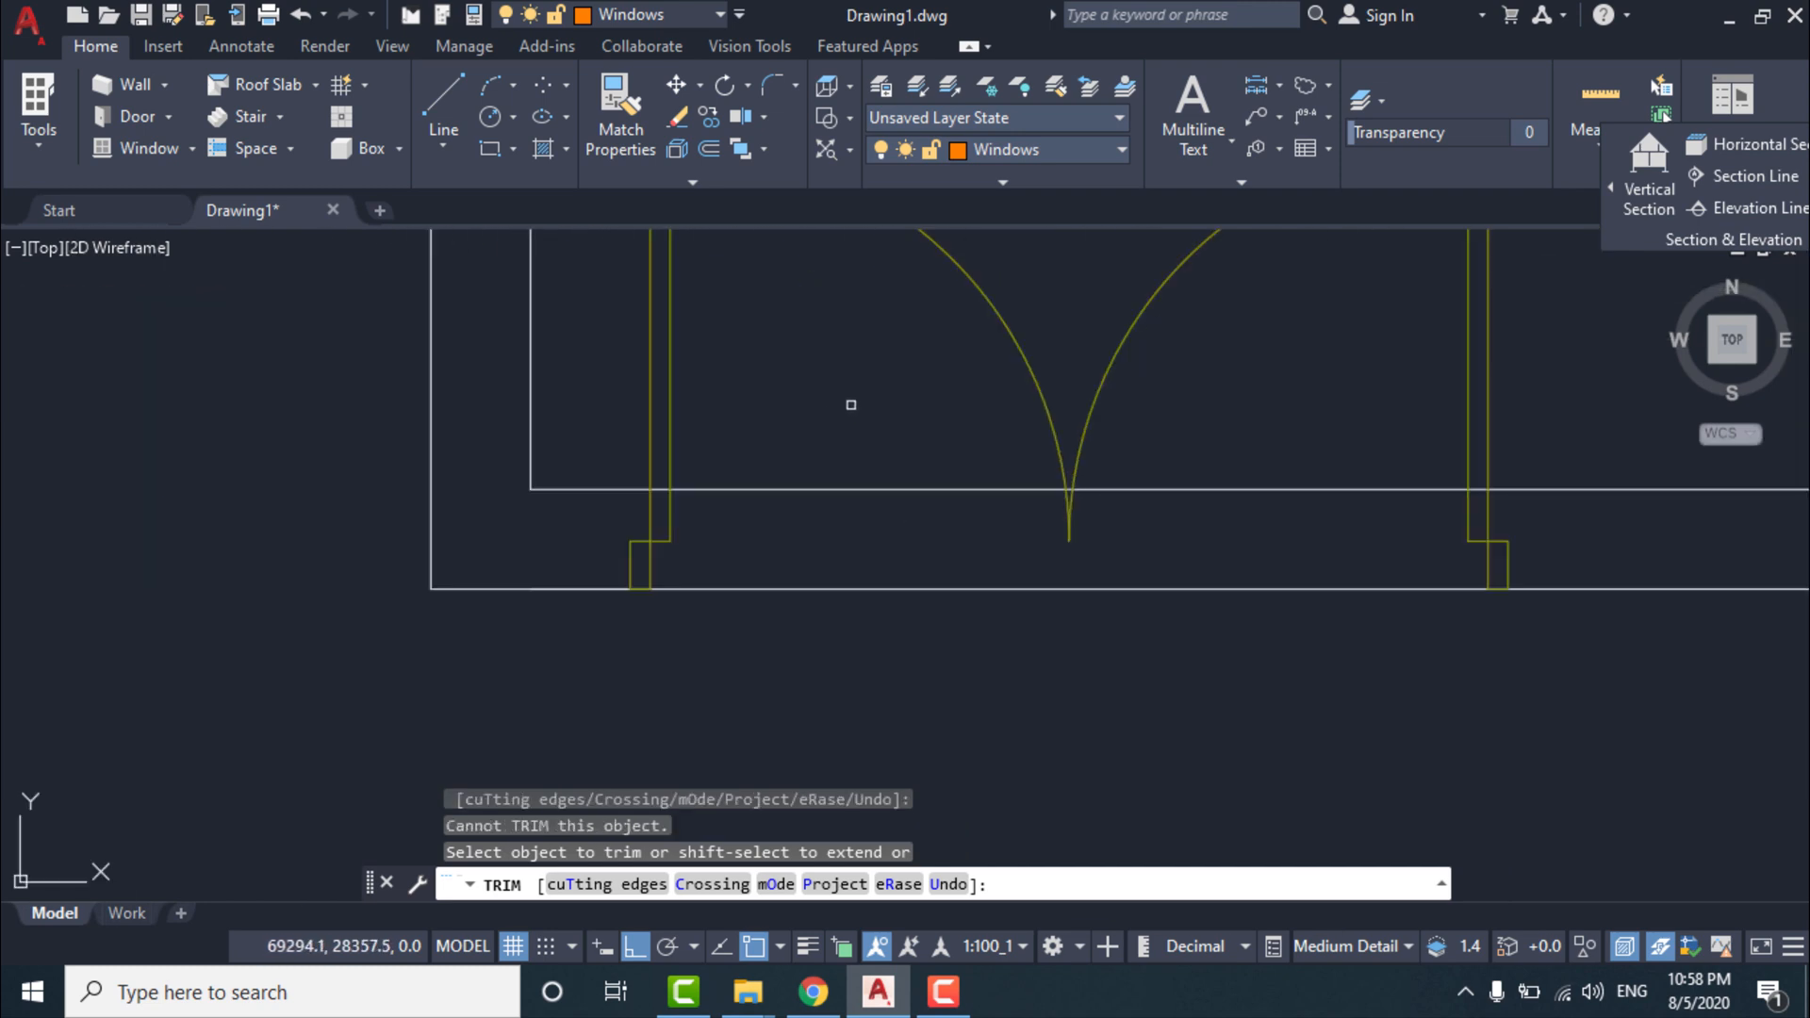
drag(849, 416, 721, 674)
mouse_move(863, 449)
mouse_down()
mouse_move(780, 659)
mouse_move(816, 651)
mouse_up()
key(Return)
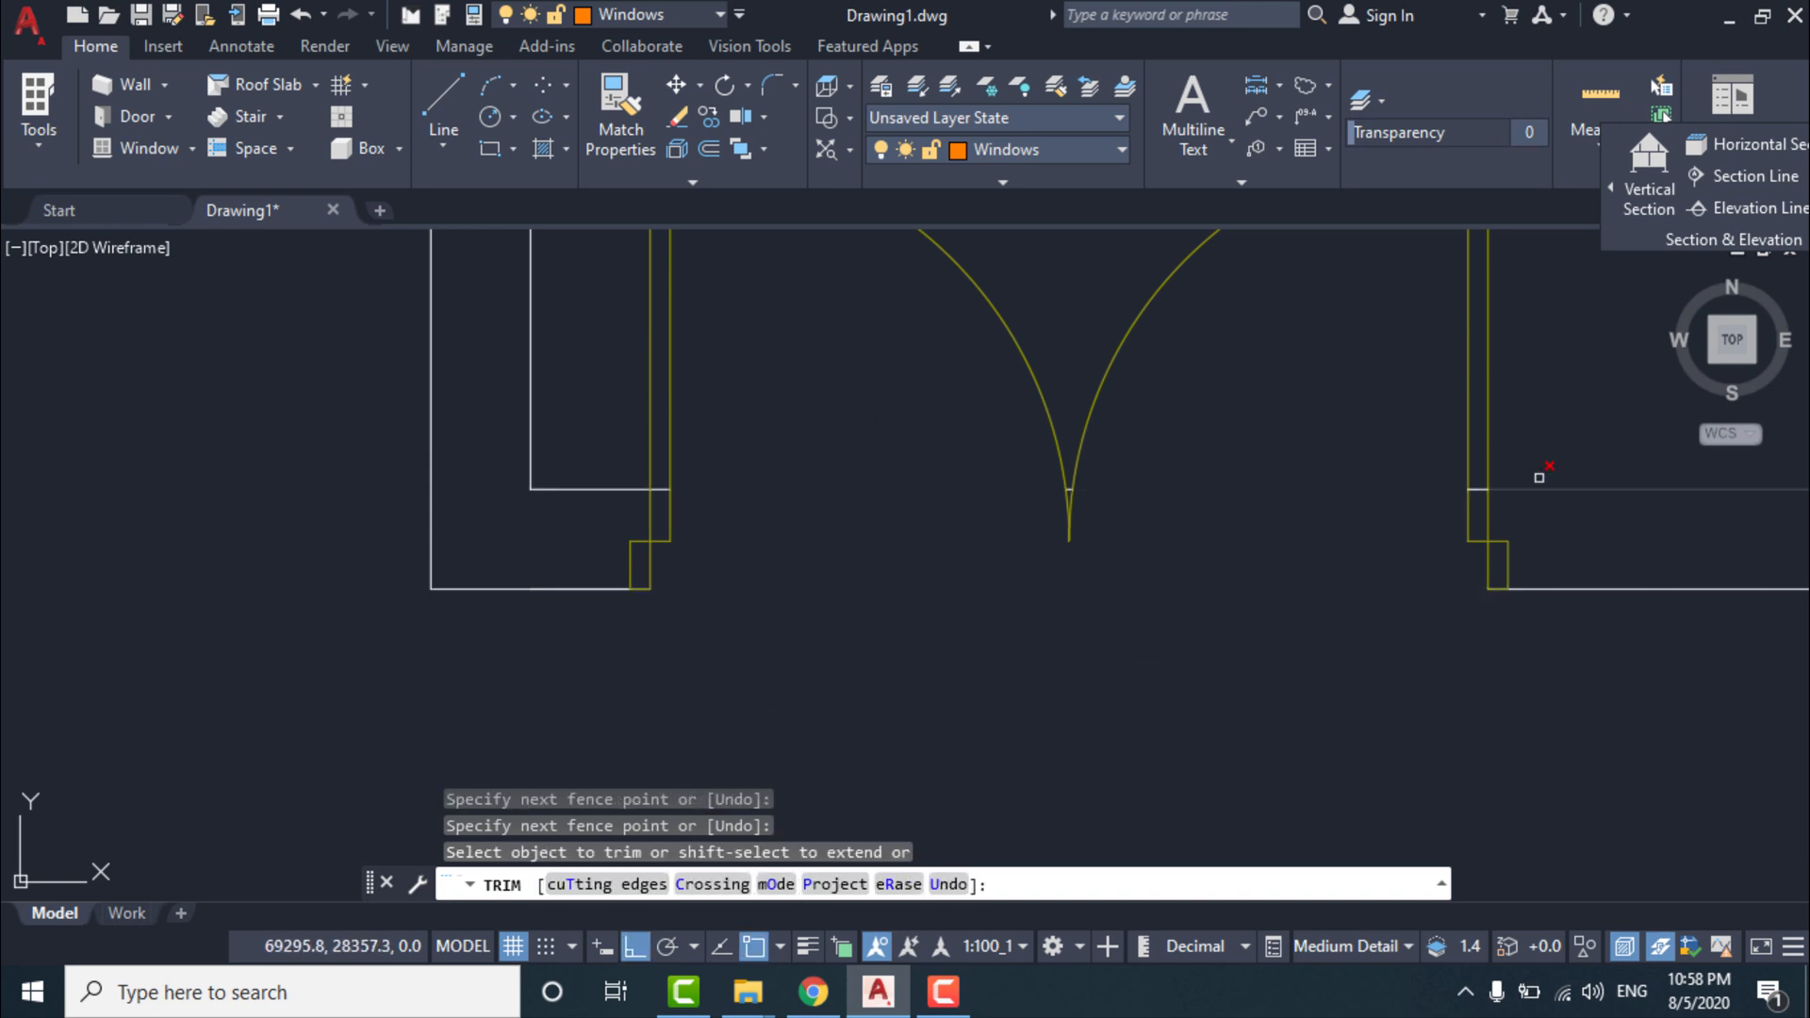
Trim the leftover inner wall line pieces between the leaf lines on both sides of the double door.
scroll(1541, 476, up, 2)
click(1433, 498)
scroll(1565, 480, down, 2)
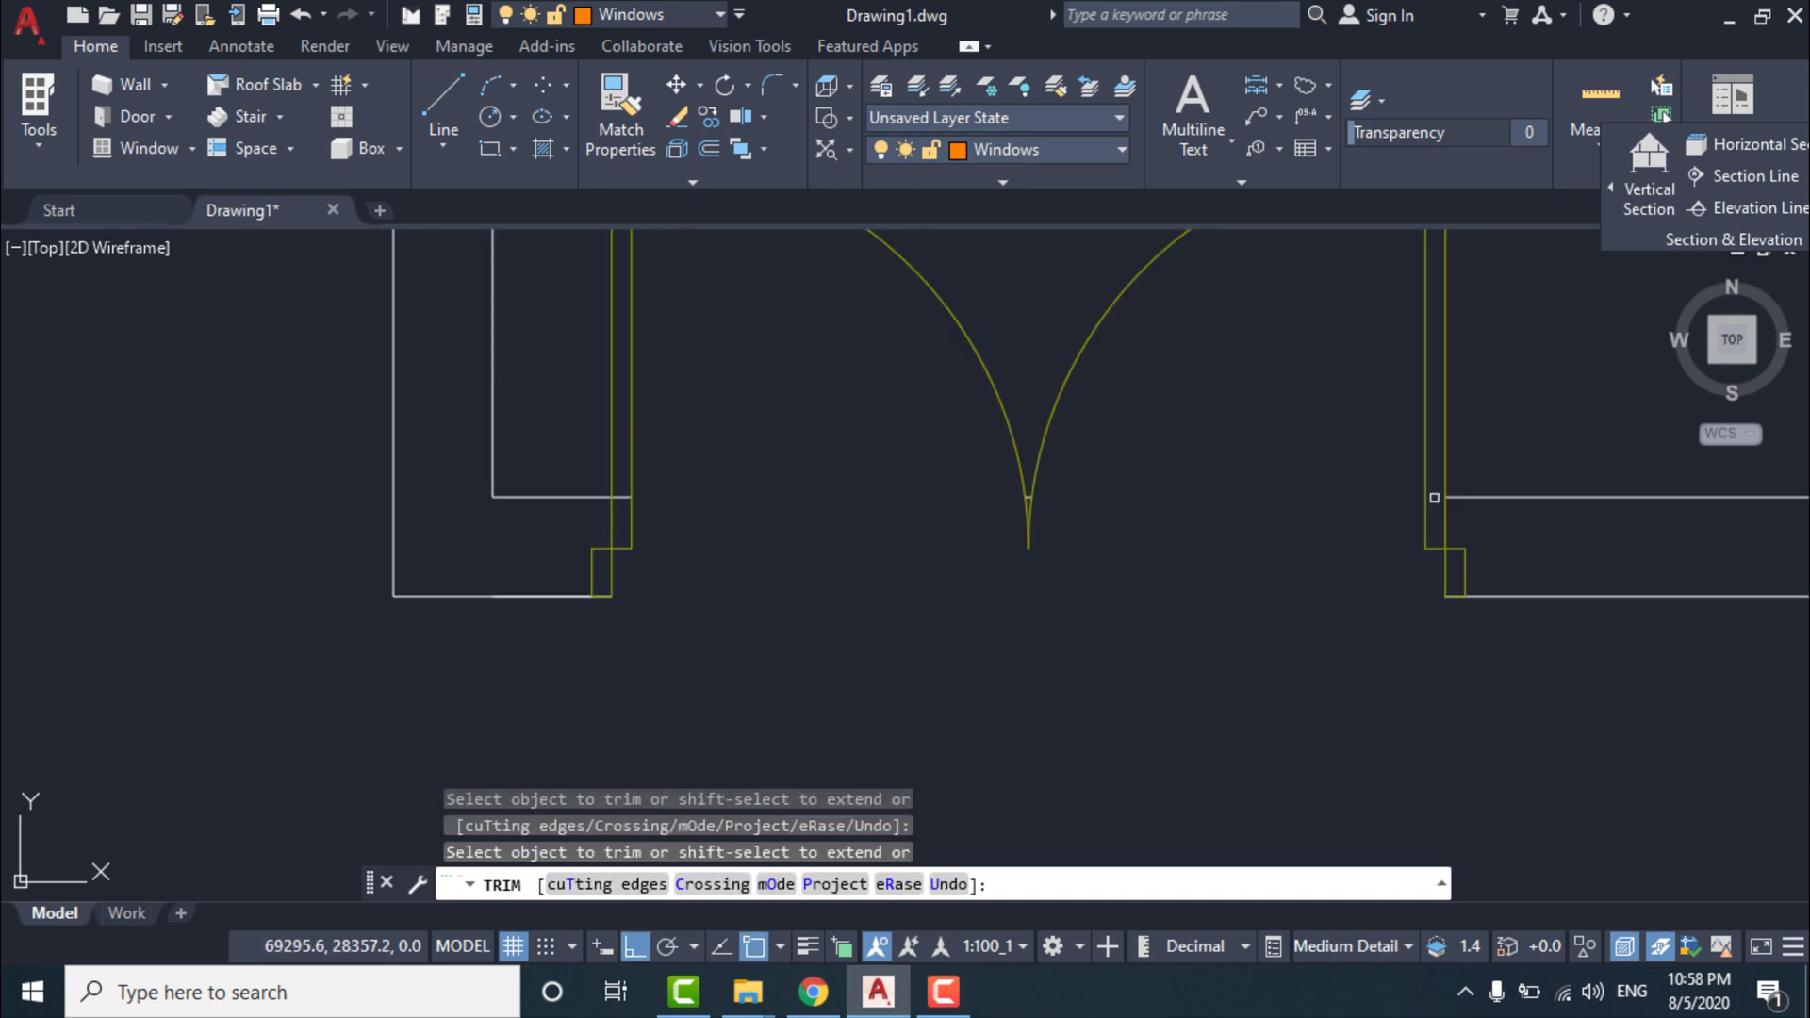
scroll(591, 472, up, 4)
click(586, 427)
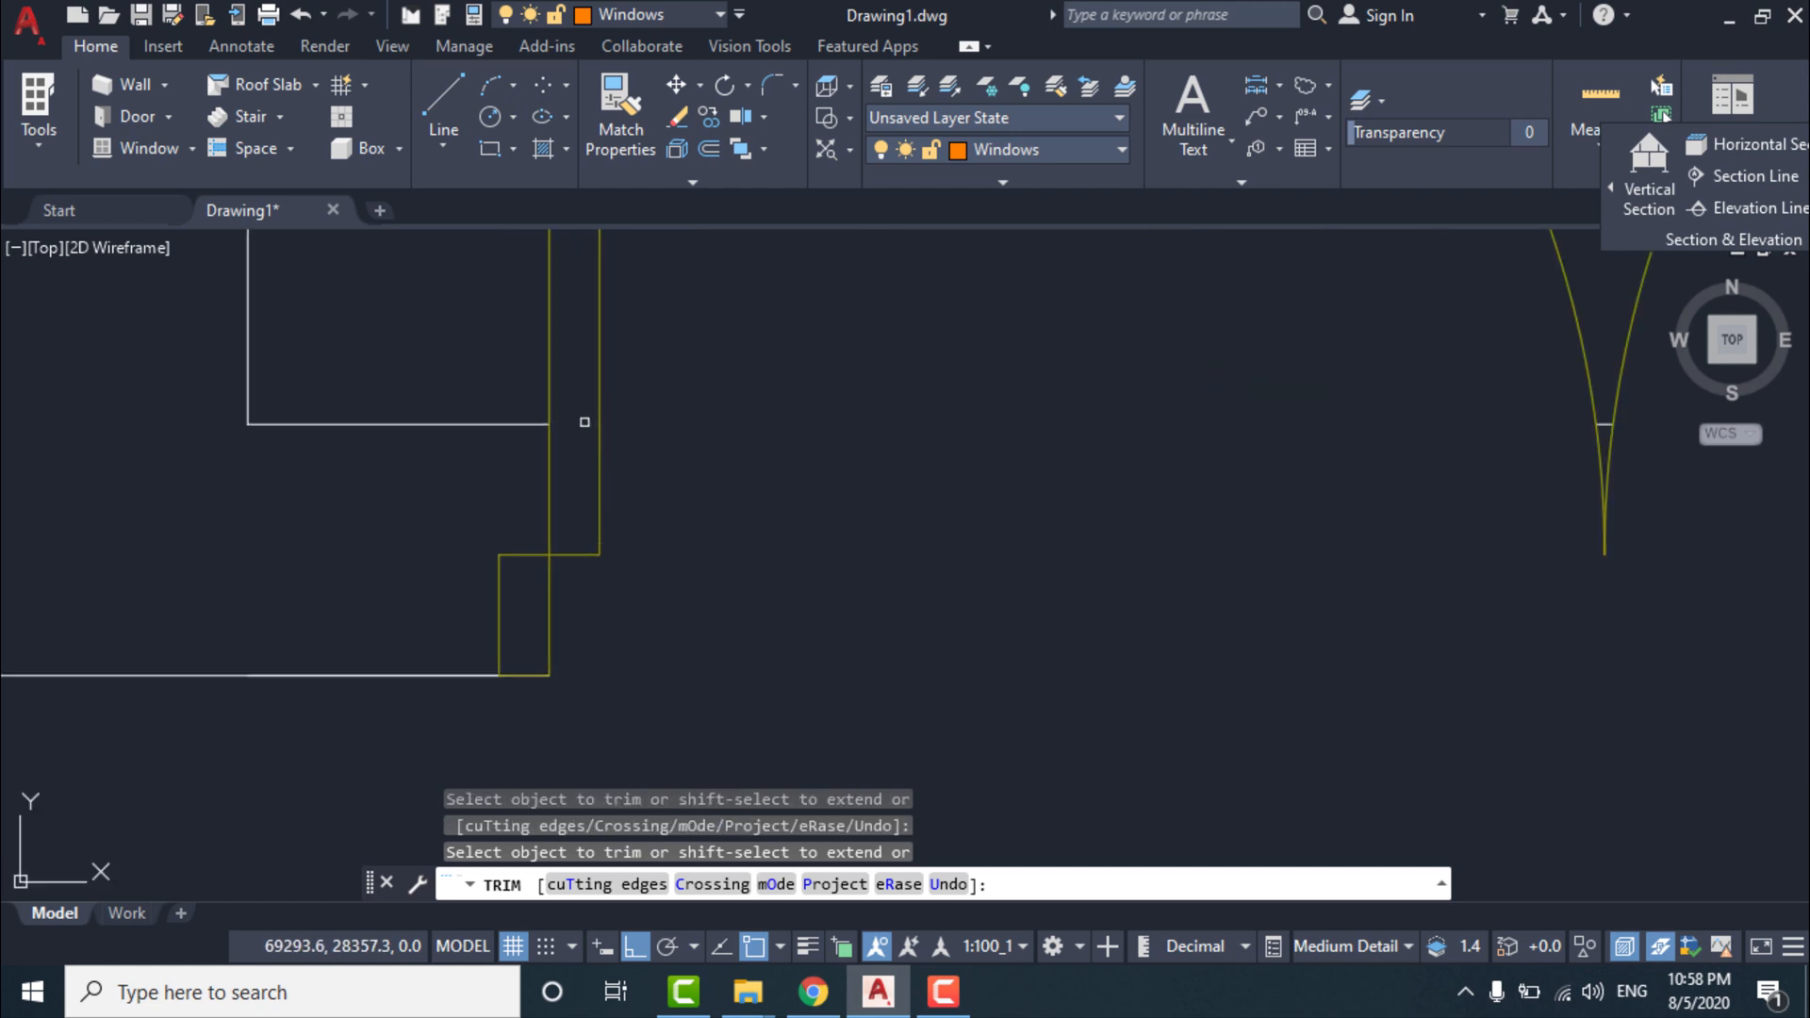
scroll(596, 631, down, 5)
click(798, 626)
Trim the outer wall line across the two windows in the large room's top wall.
scroll(752, 613, down, 3)
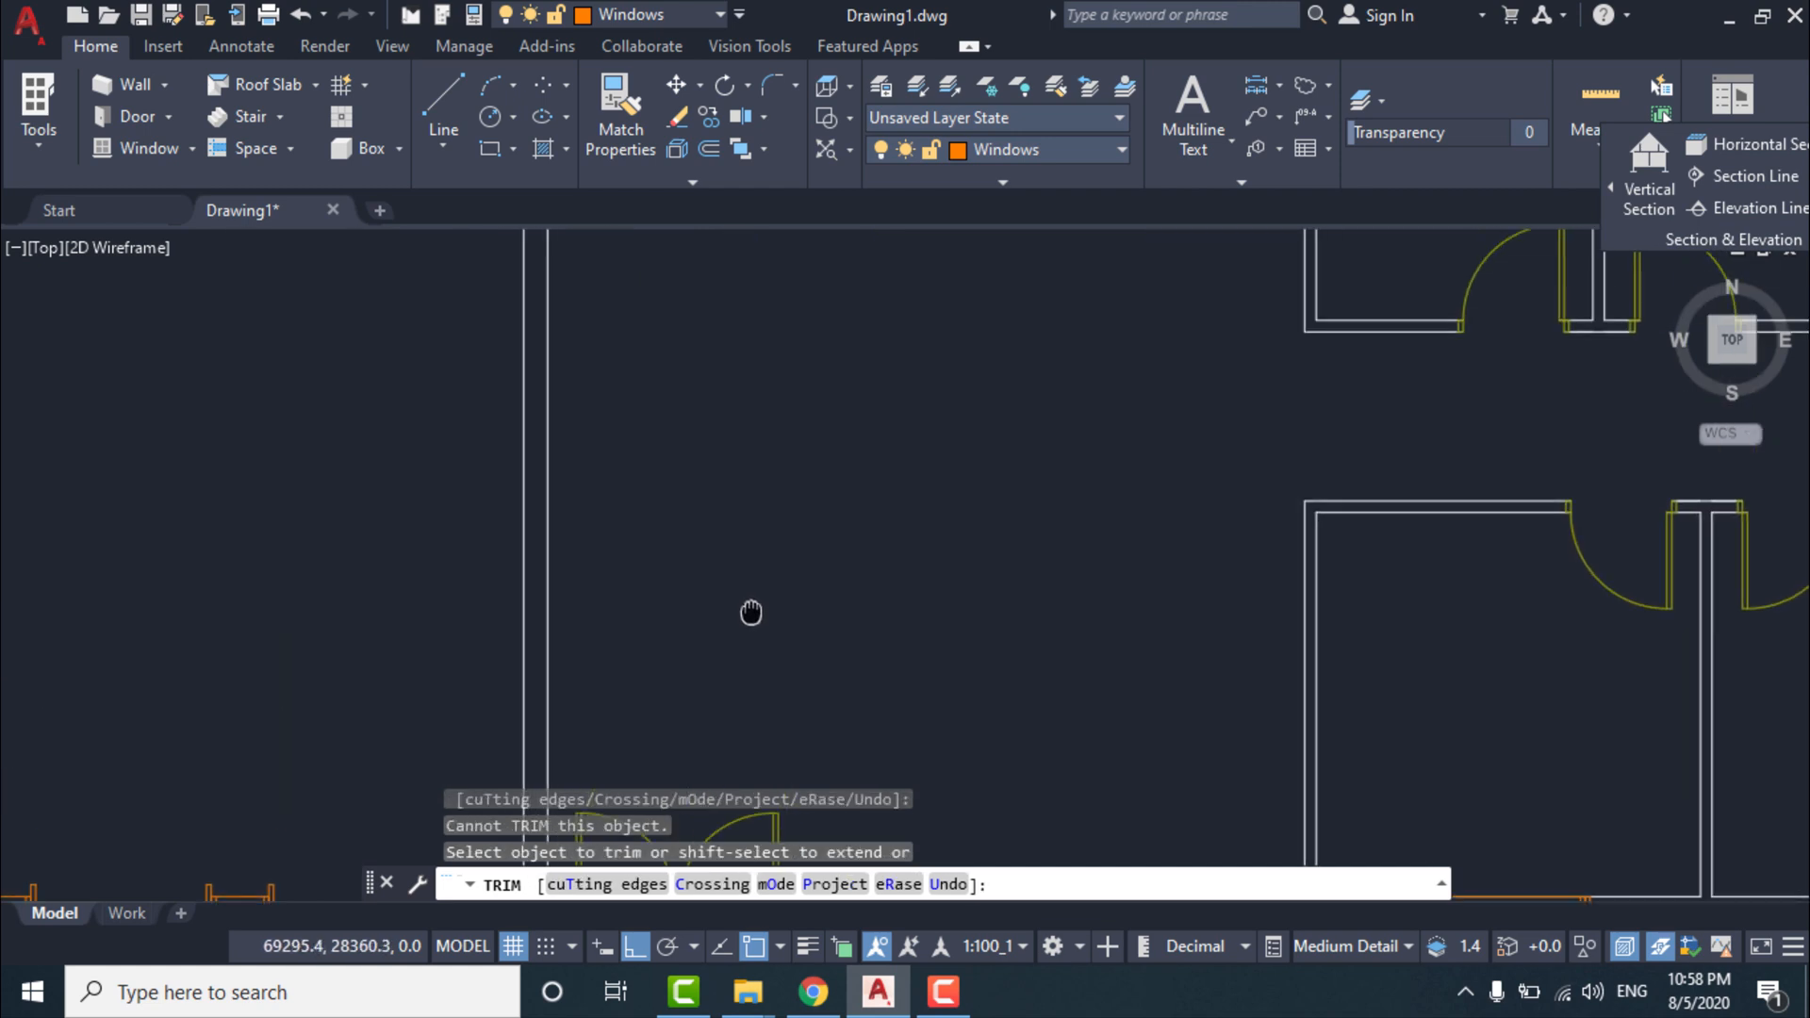
scroll(821, 309, up, 5)
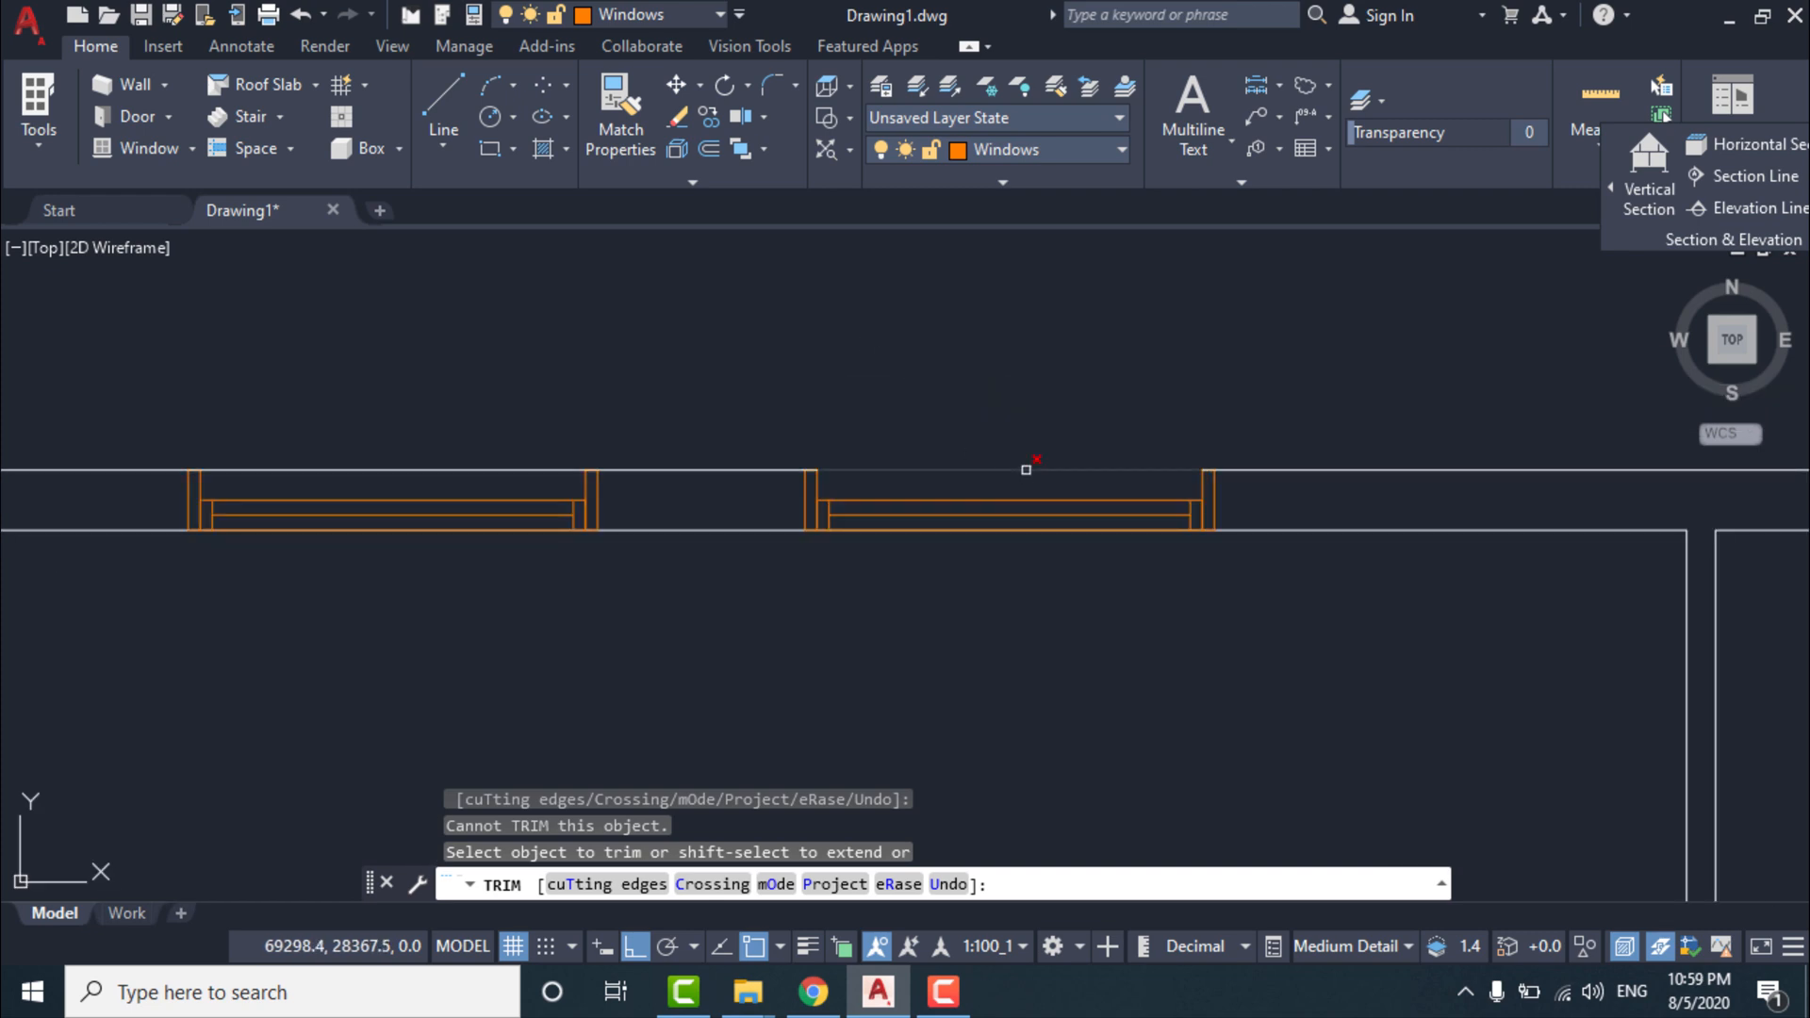
click(1023, 469)
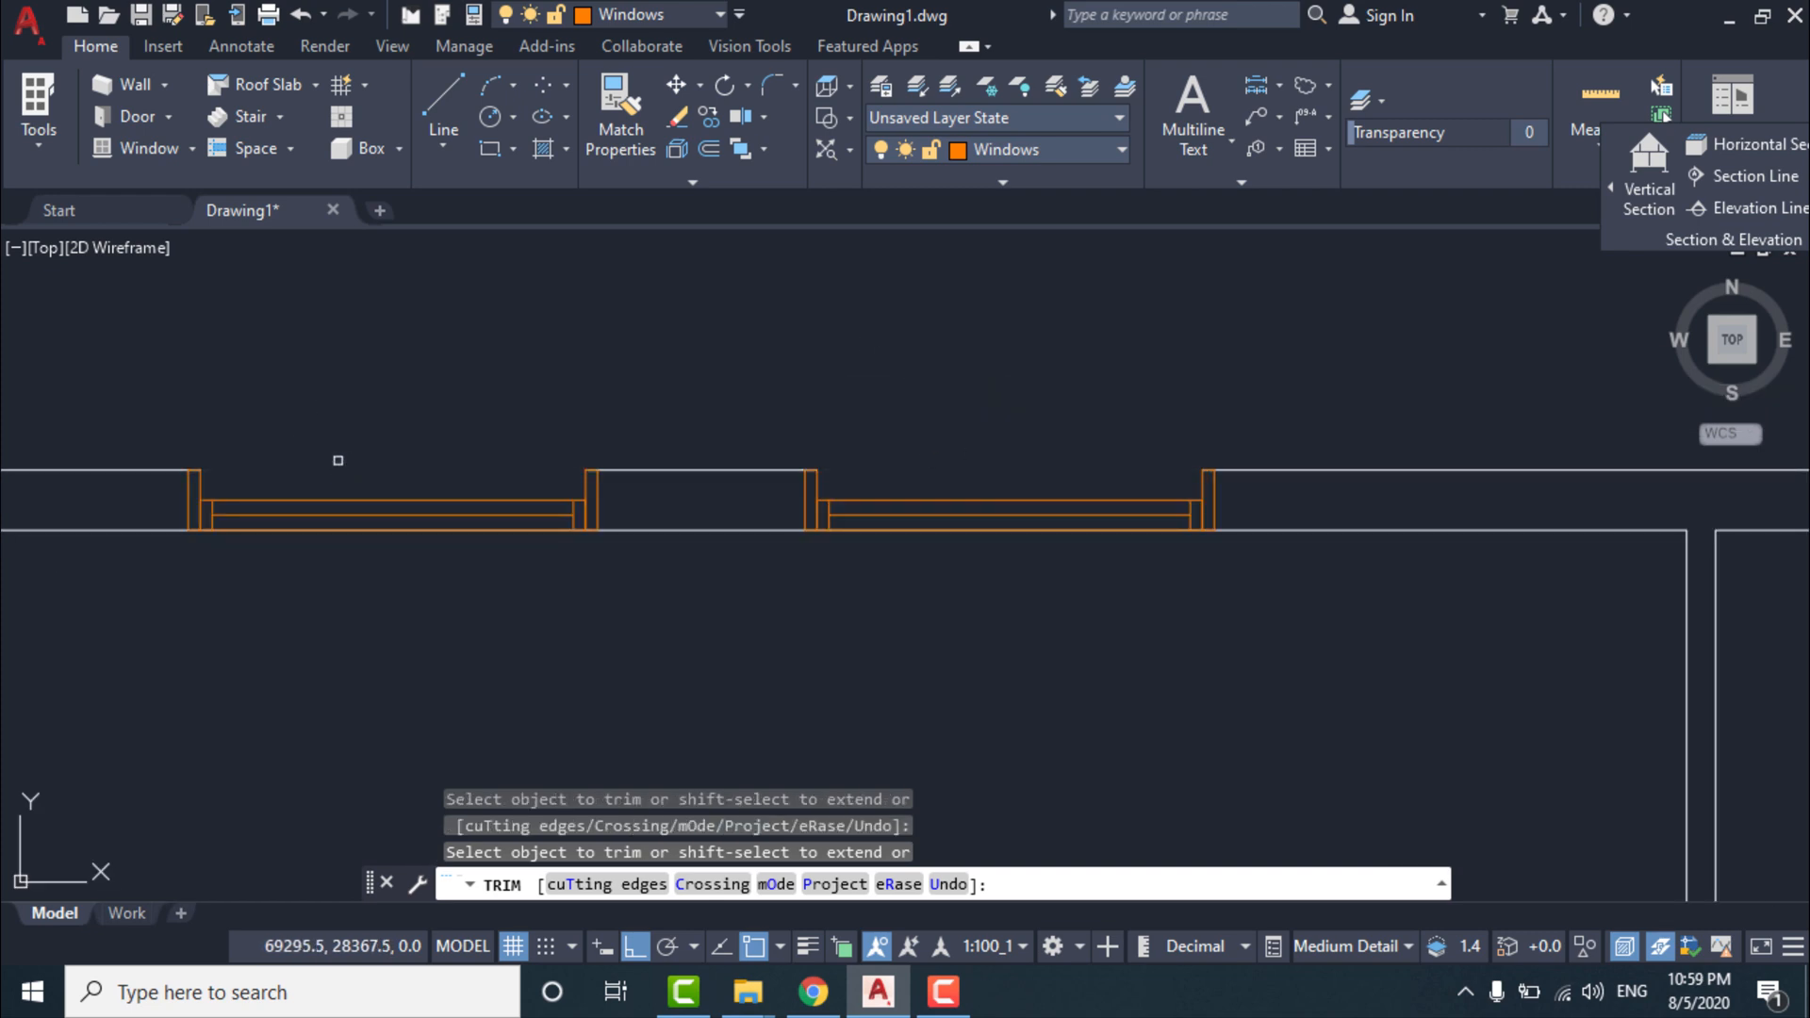
scroll(336, 457, down, 2)
scroll(420, 485, down, 1)
click(453, 485)
Trim the outer wall line across the narrow window and the two wide windows in the upper rooms' top wall.
scroll(830, 466, up, 2)
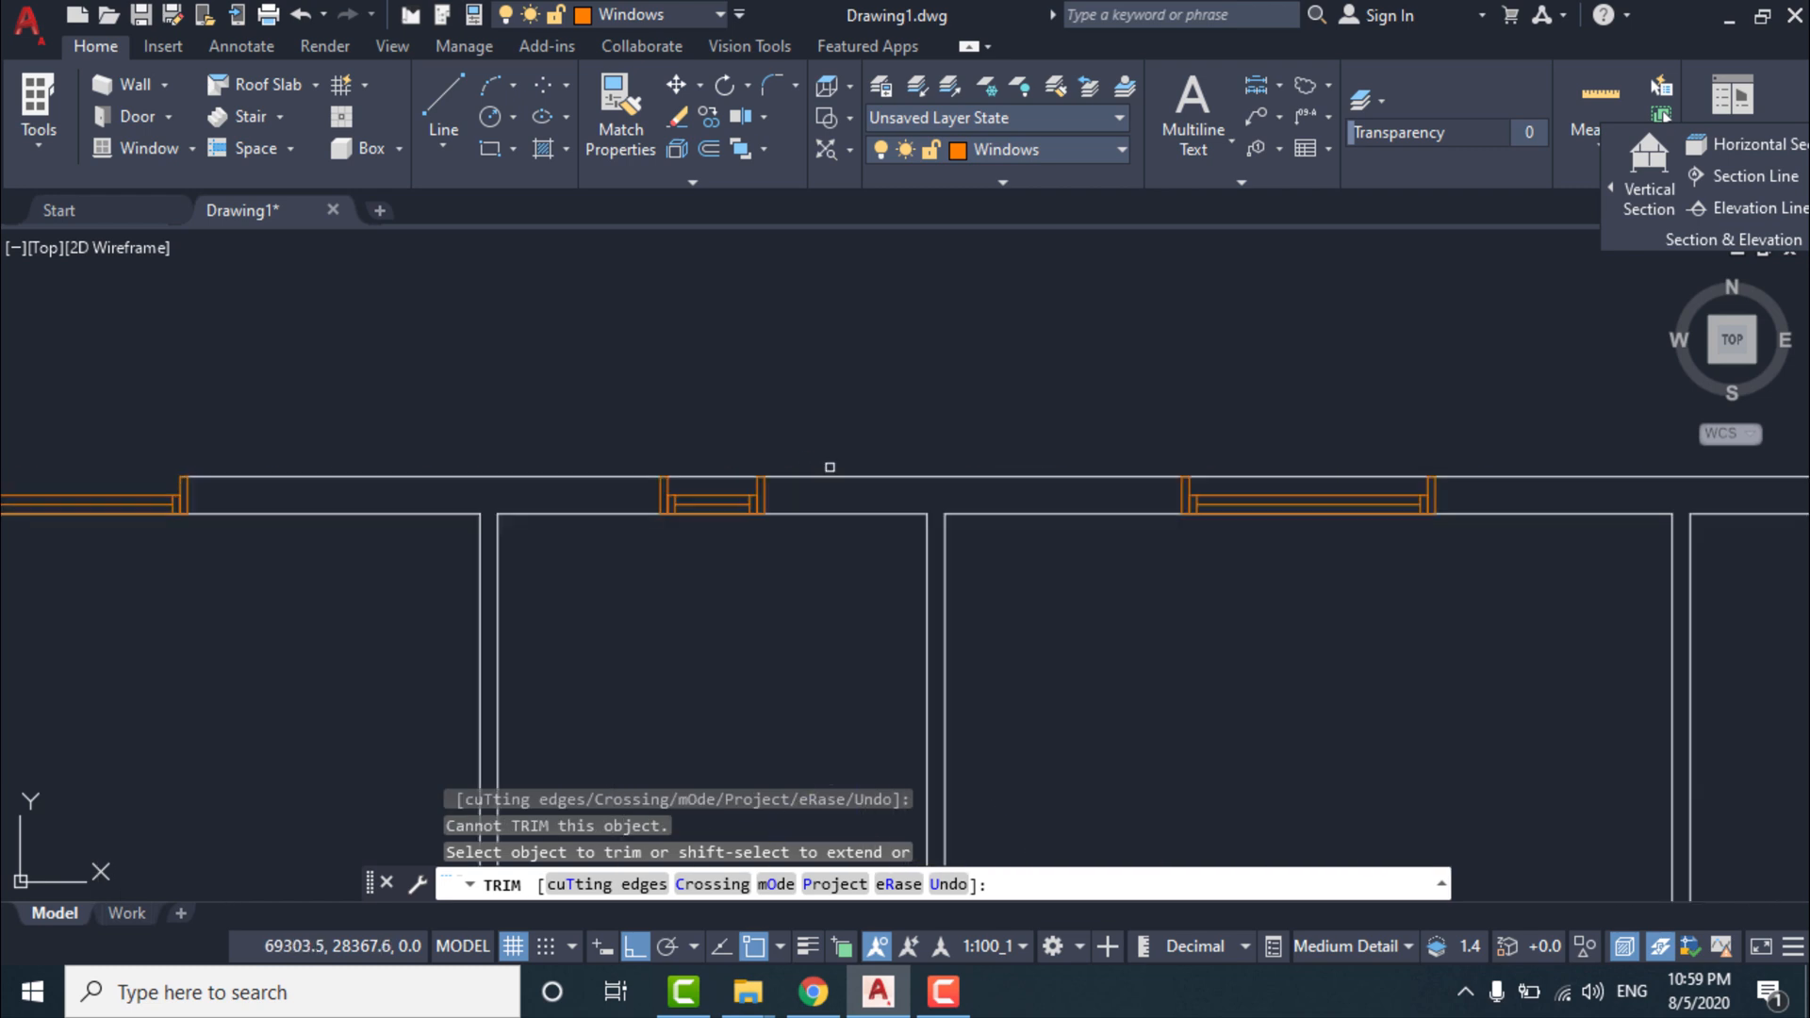
click(719, 472)
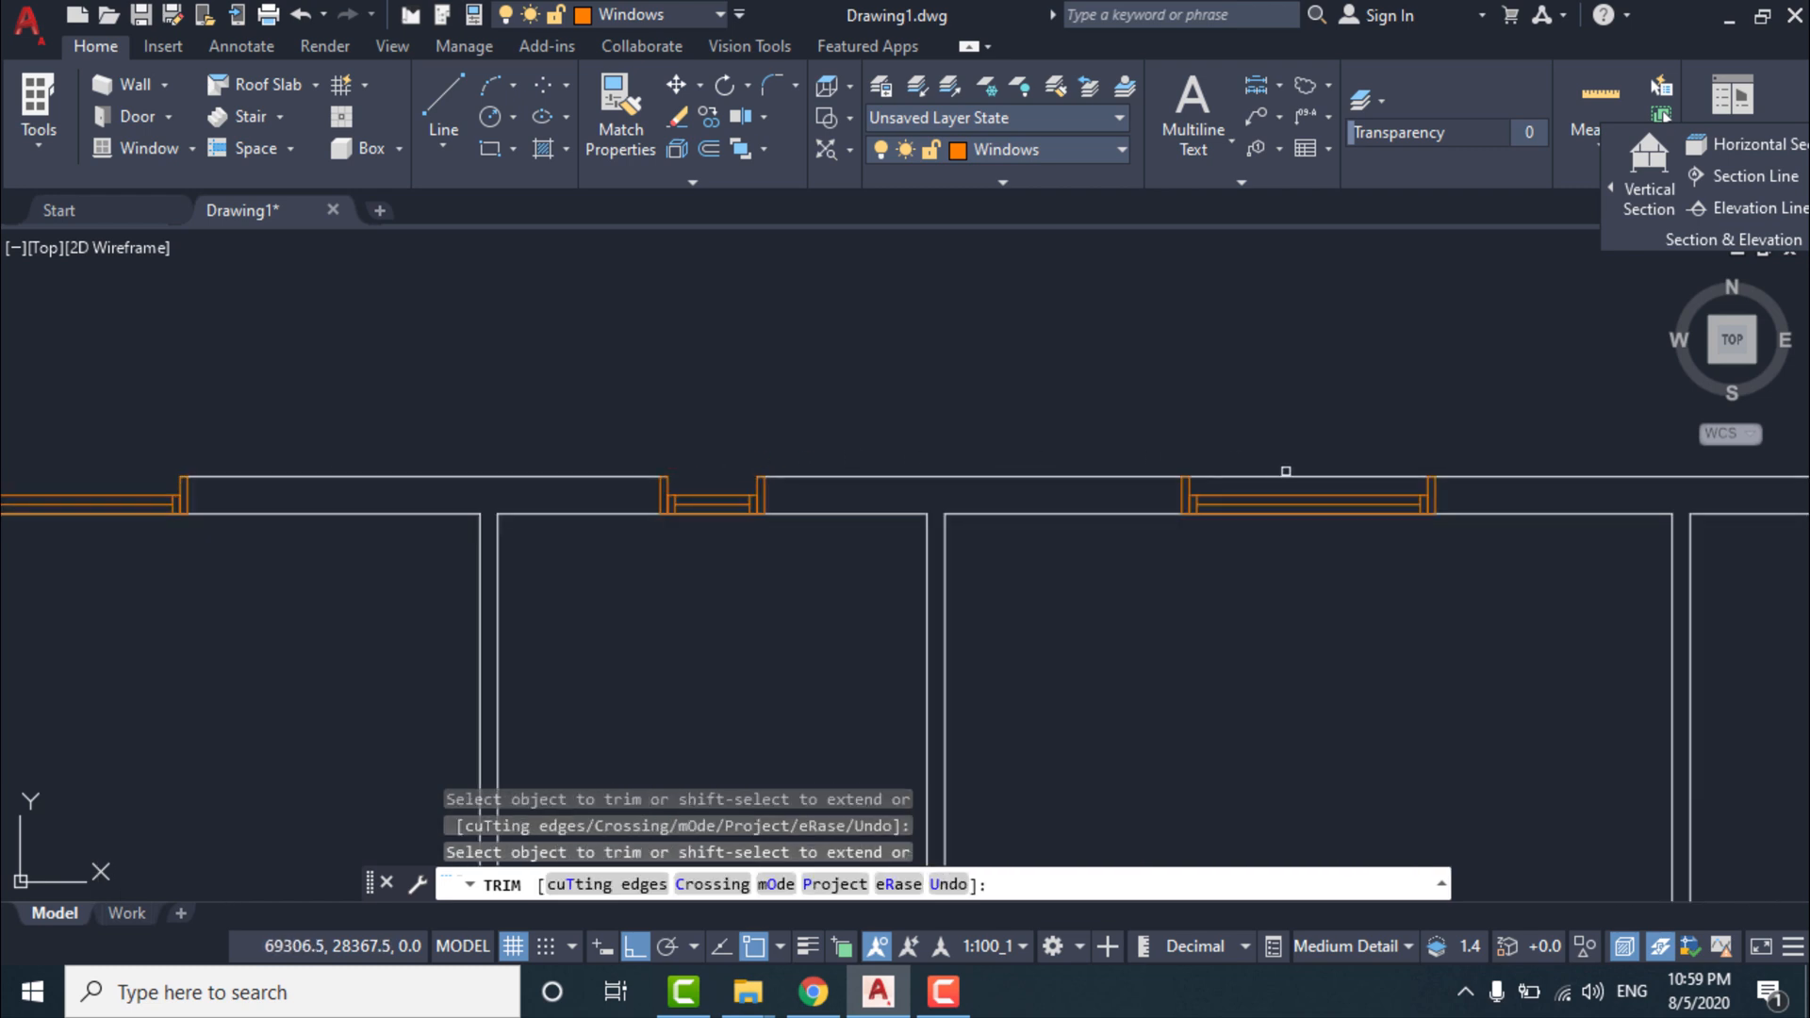
middle_drag(1344, 392, 435, 448)
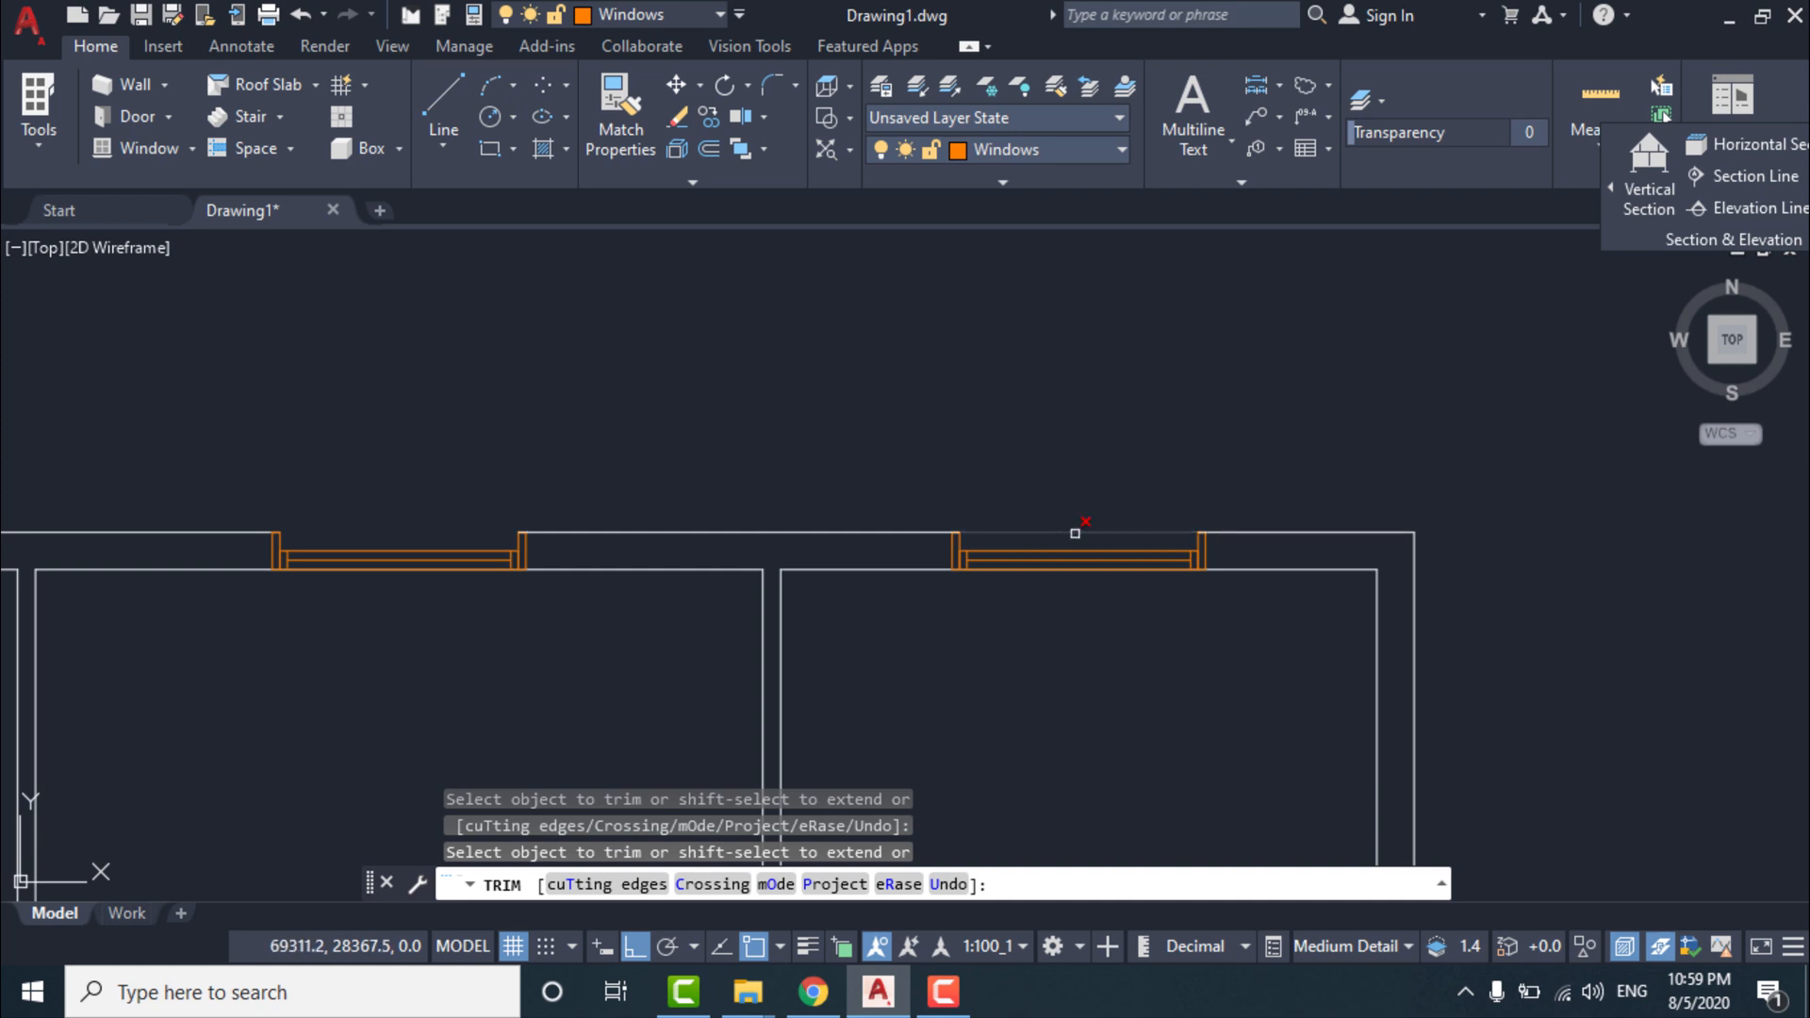
scroll(1078, 351, down, 5)
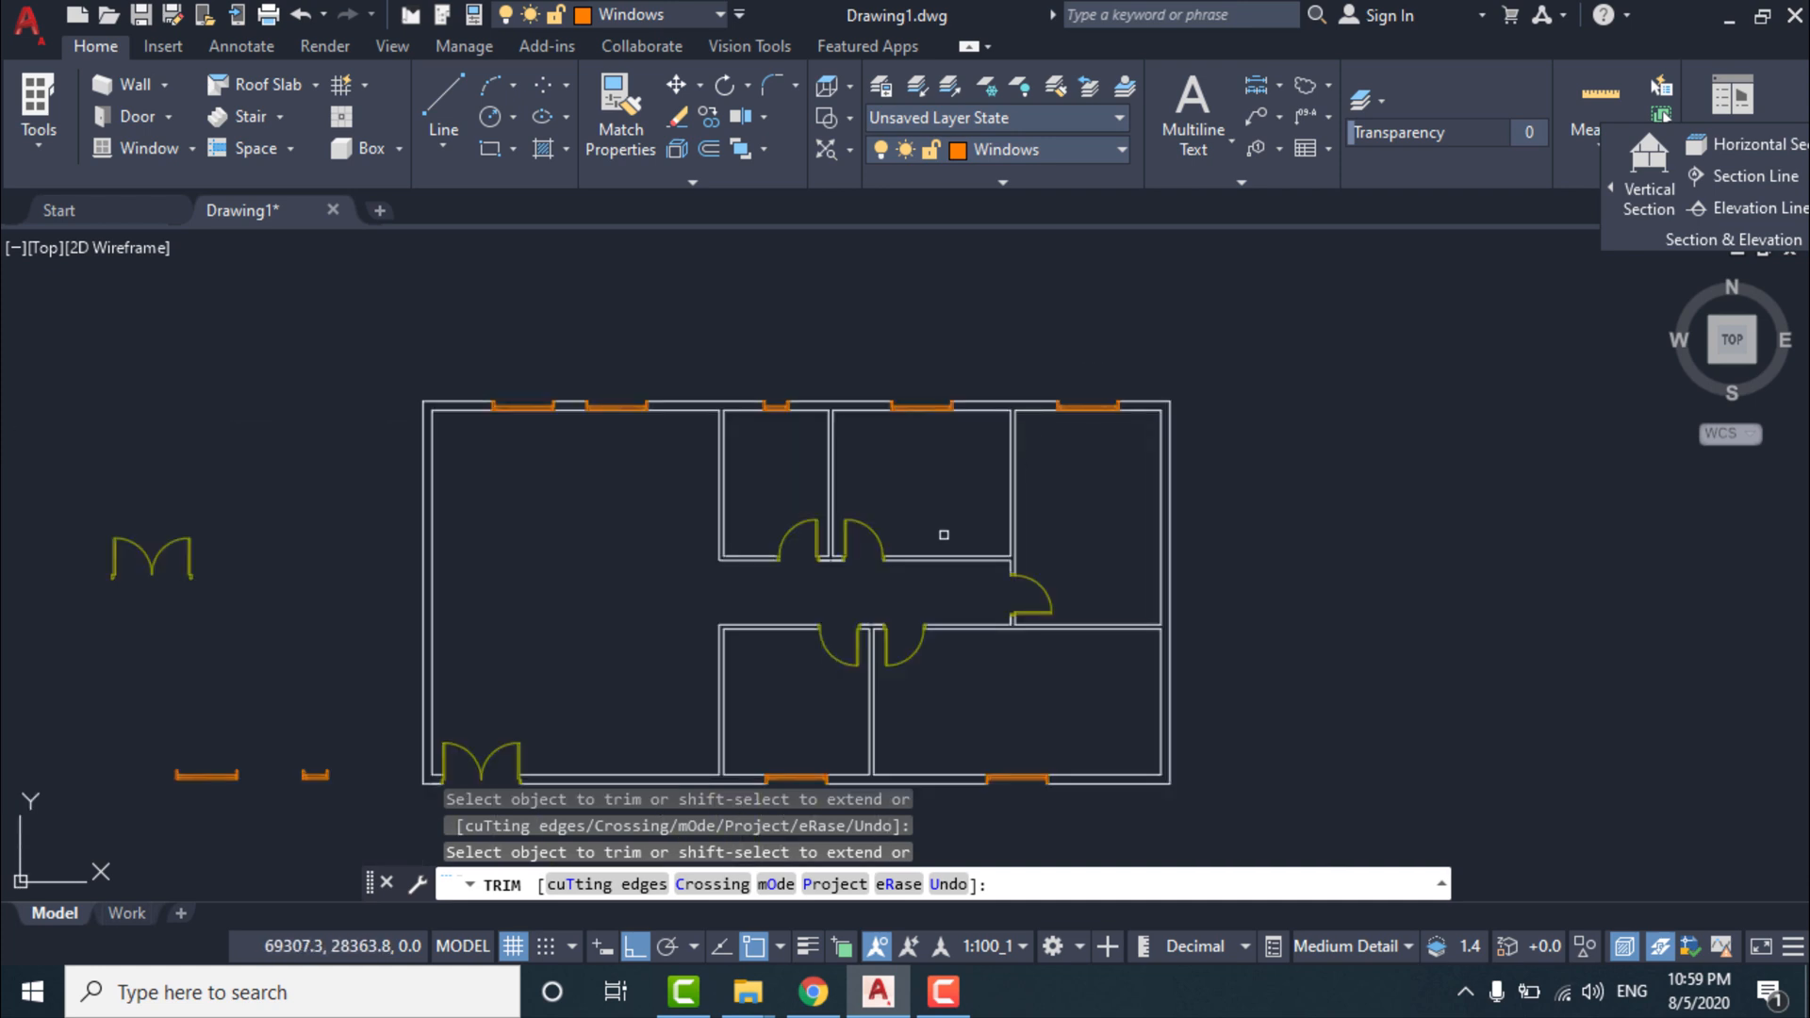
middle_drag(590, 630, 683, 510)
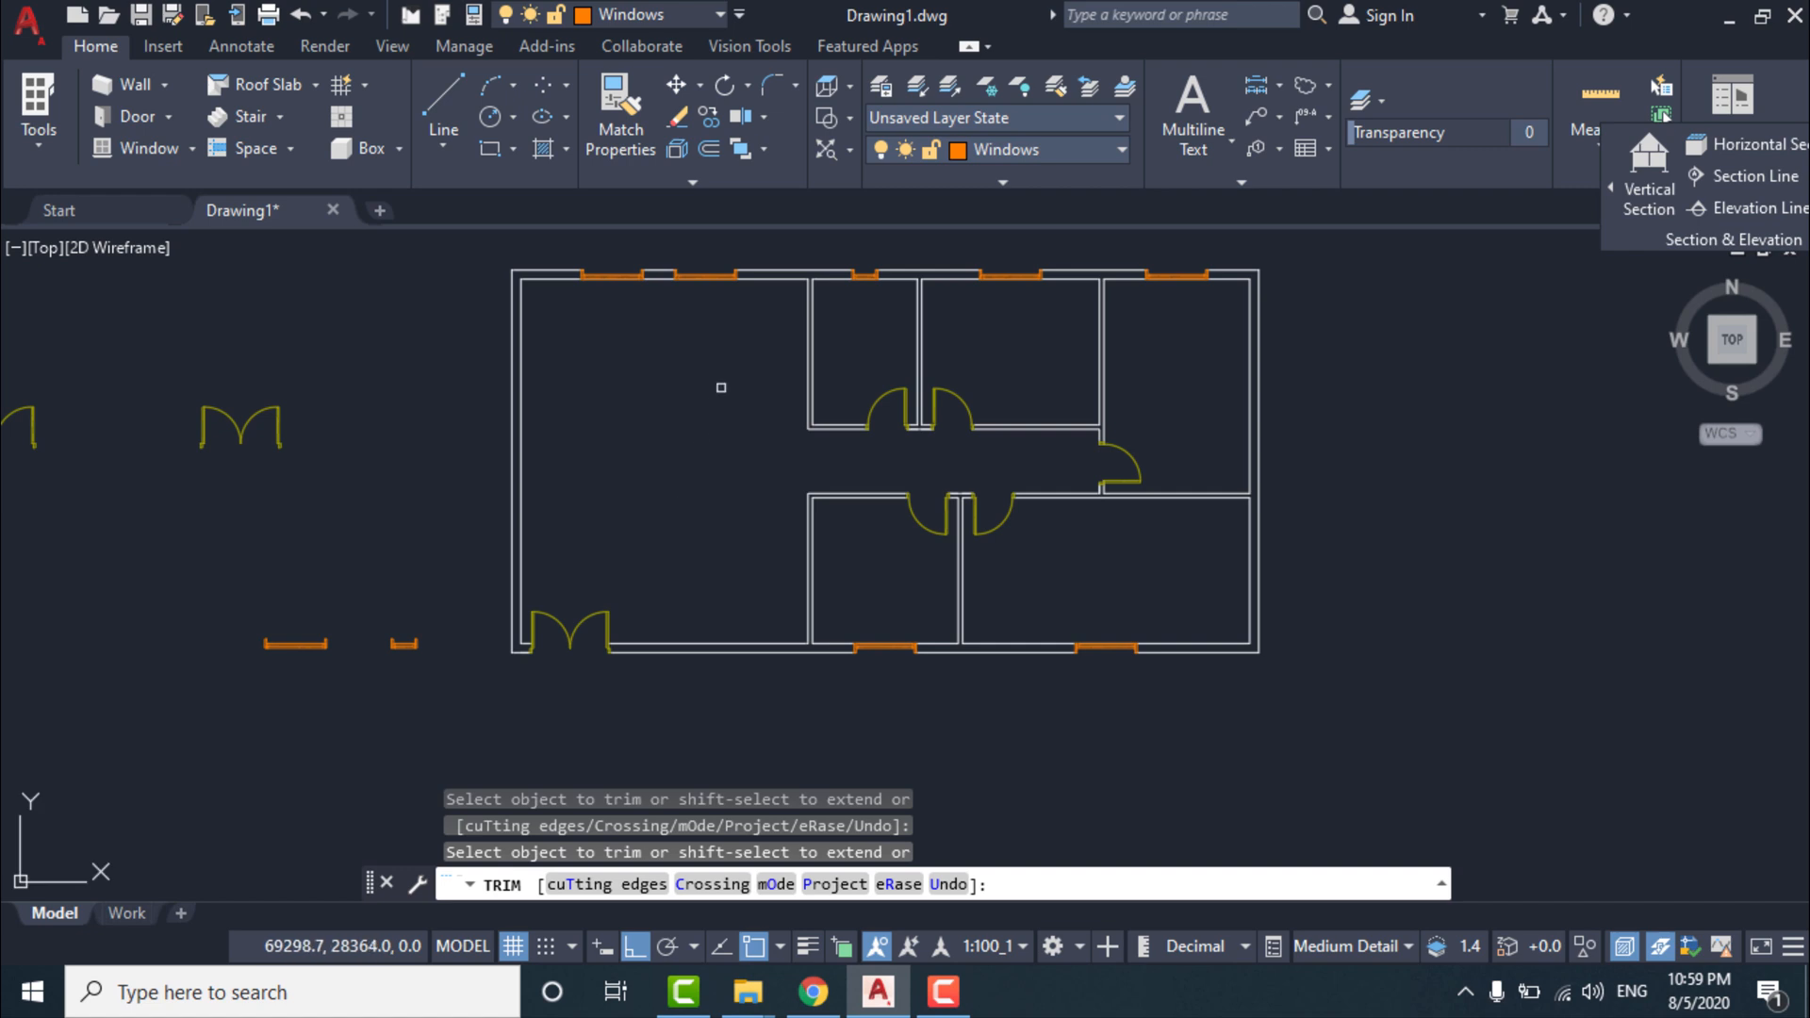
middle_drag(734, 387, 818, 463)
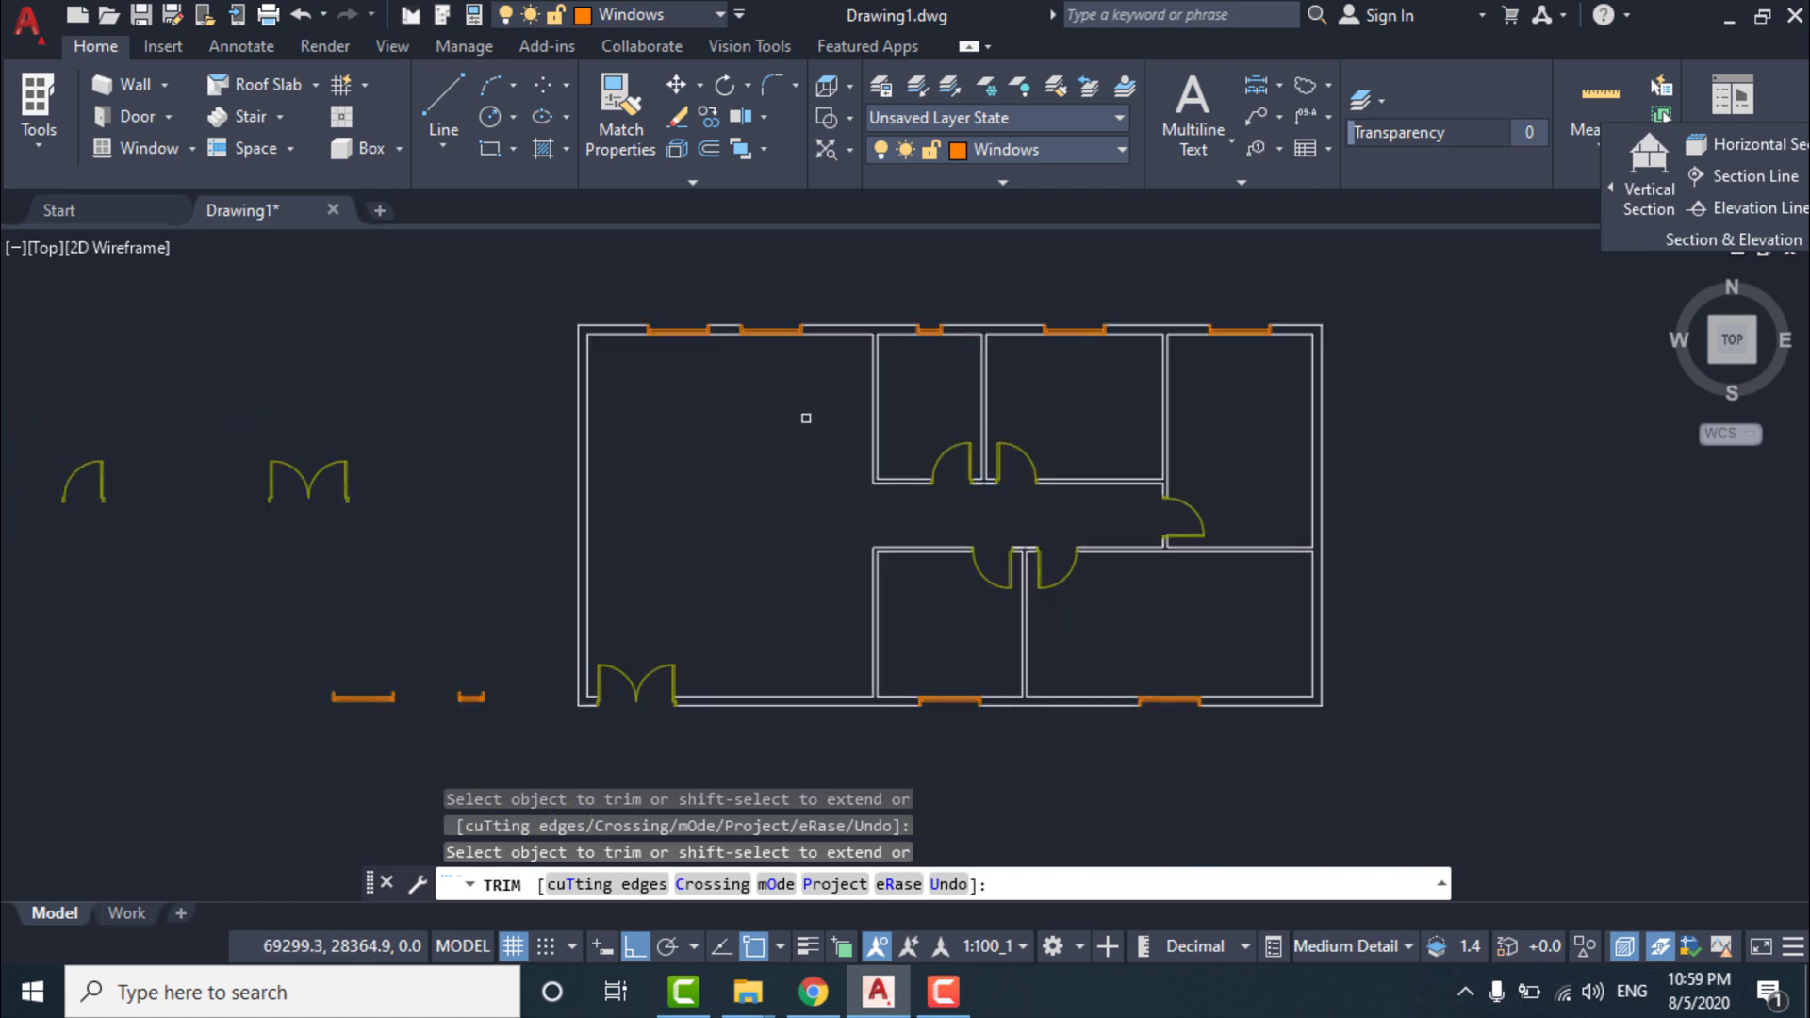